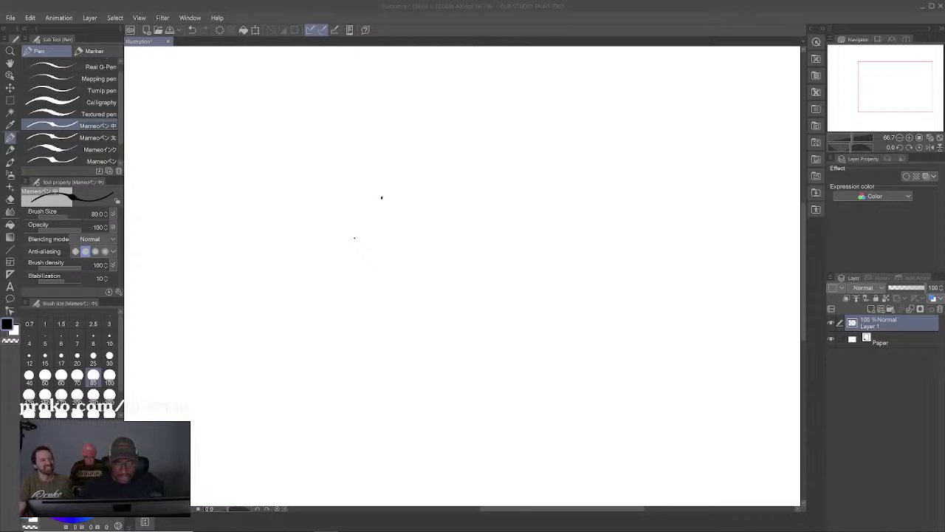
Step: Clear the stray pen marks from Layer 1 so the canvas is blank
click(878, 328)
key(Delete)
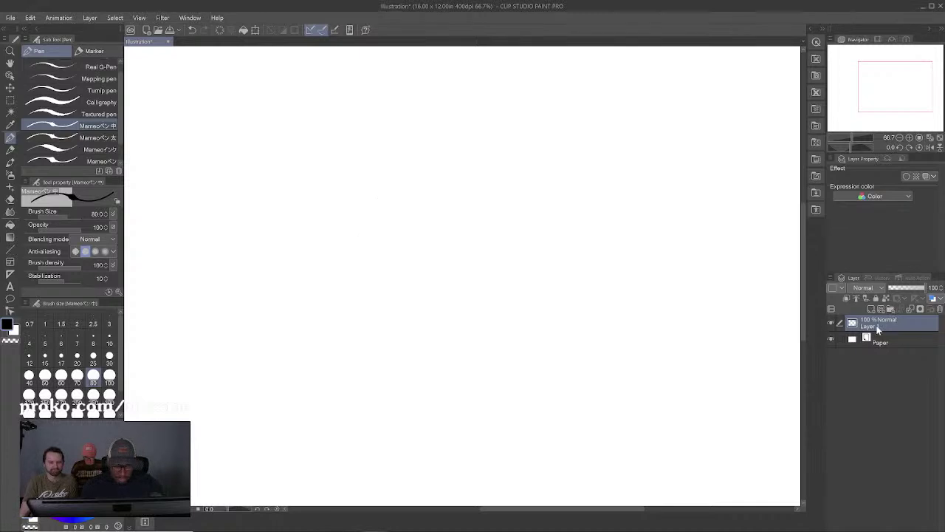
key(ctrl+minus)
key(ctrl+minus)
key(ctrl+minus)
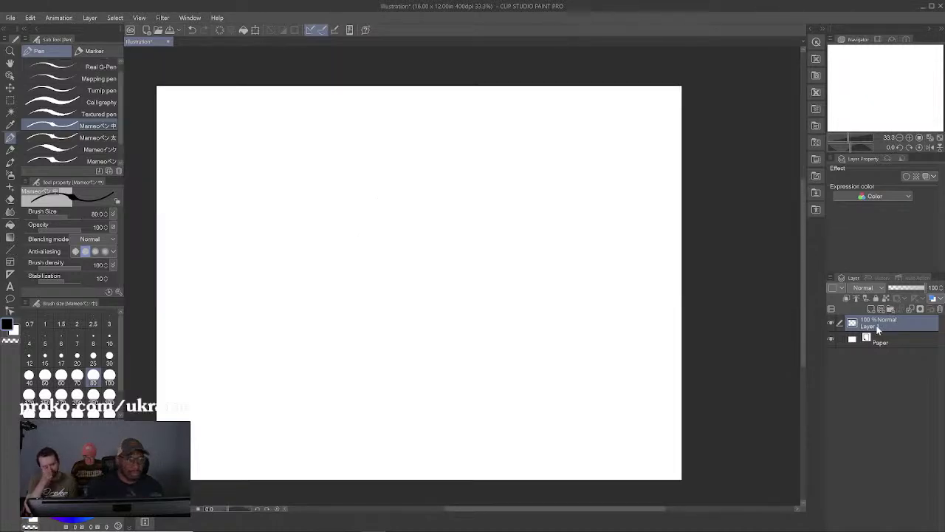
Step: Check the image's width, height and resolution in the Change Image Resolution settings without changing them
click(30, 18)
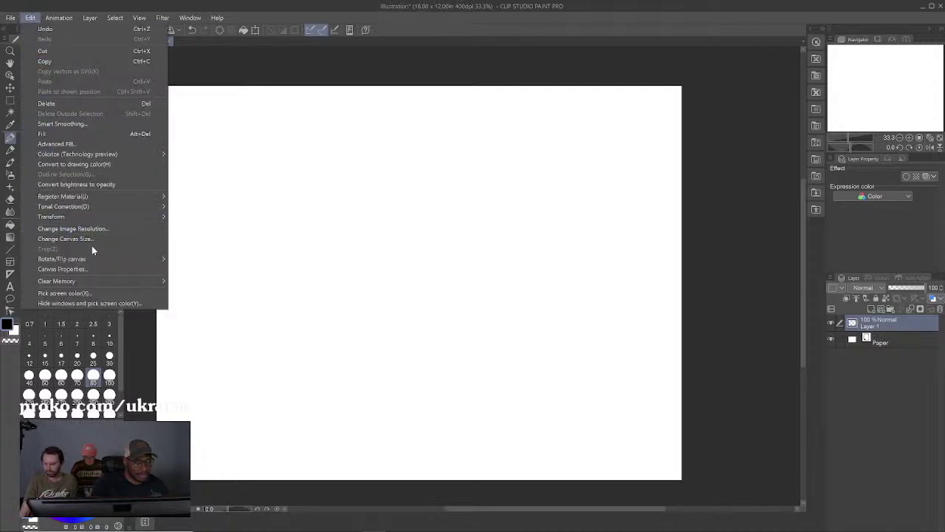
mouse_move(86, 206)
click(92, 228)
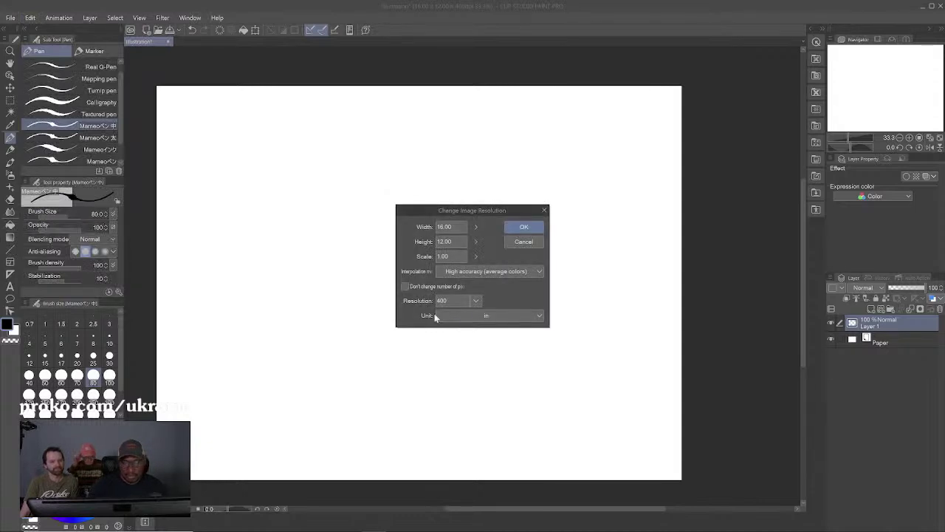
click(531, 242)
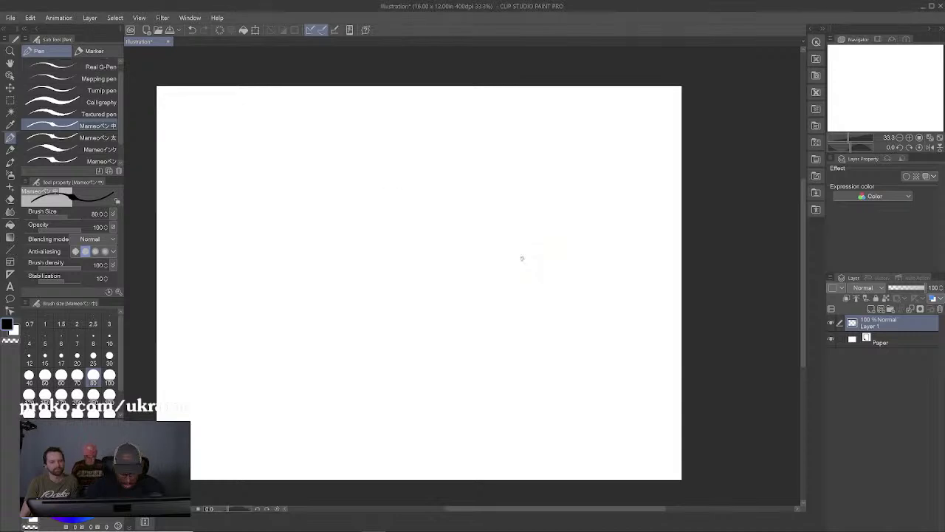
Step: Switch to the Pencil tool and try it out with loose zigzag strokes across the canvas
key(p)
mouse_move(268, 285)
mouse_down()
mouse_move(283, 267)
mouse_move(306, 311)
mouse_move(375, 336)
mouse_move(442, 394)
mouse_move(485, 378)
mouse_up()
key(p)
mouse_move(410, 198)
mouse_down()
mouse_move(298, 315)
mouse_move(418, 329)
mouse_move(438, 348)
mouse_up()
key(p)
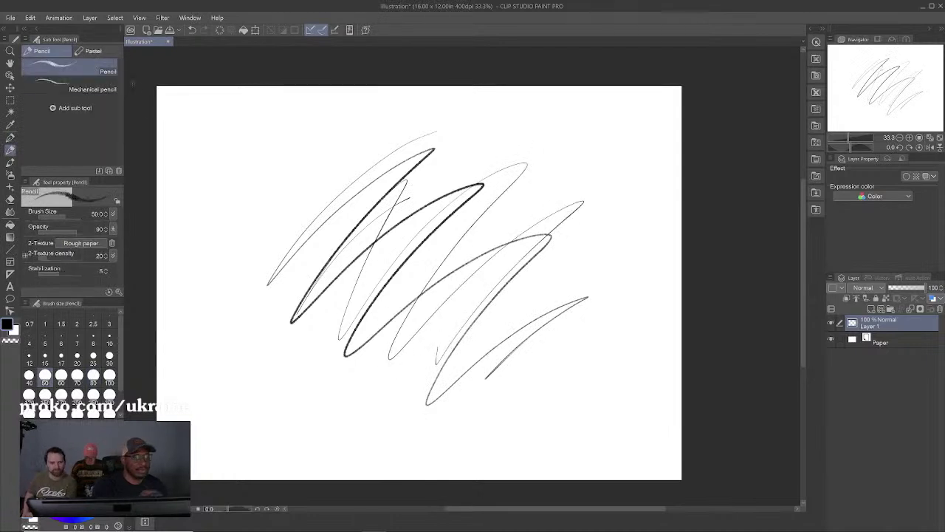
Step: Raise the pencil's brush size to 80, make another test stroke, and clear Layer 1
key(bracketright)
key(bracketright)
key(bracketright)
mouse_move(529, 281)
mouse_down()
mouse_move(584, 281)
mouse_move(484, 401)
mouse_move(549, 409)
mouse_up()
key(Delete)
mouse_move(263, 297)
mouse_down()
mouse_move(316, 205)
mouse_move(445, 212)
mouse_move(493, 432)
mouse_up()
drag(570, 194, 382, 411)
drag(429, 371, 613, 275)
key(Delete)
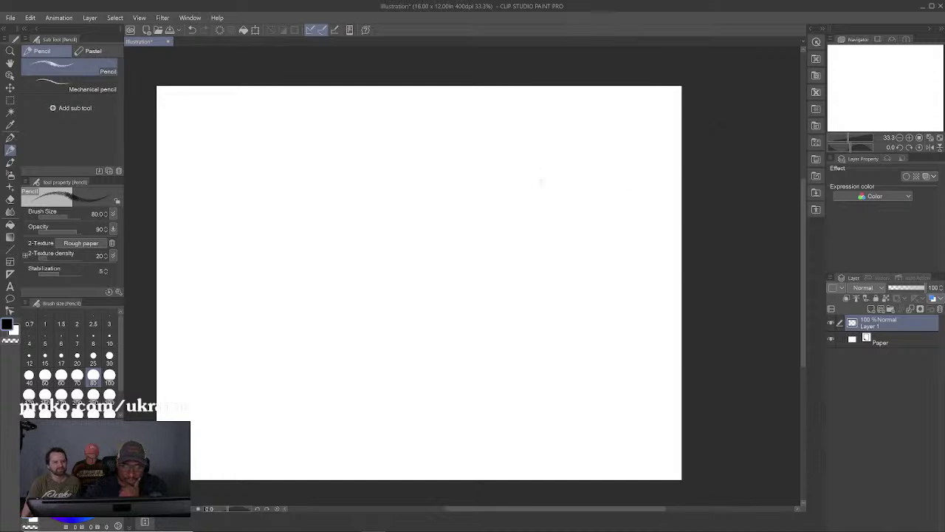
Step: Sketch an arc and a large round torso beneath it in loose strokes, raising the pencil's brush size to 150
mouse_move(365, 157)
mouse_down()
mouse_move(311, 152)
mouse_move(508, 182)
mouse_up()
mouse_move(296, 257)
mouse_down()
mouse_move(382, 302)
mouse_move(466, 258)
mouse_move(456, 287)
mouse_up()
key(bracketright)
key(bracketright)
mouse_move(321, 306)
mouse_down()
mouse_move(320, 231)
mouse_move(341, 211)
mouse_up()
key(bracketright)
drag(346, 330, 365, 195)
Step: Rough in a short bent leg hanging below the torso circle, with the hip line beside it
mouse_move(423, 231)
mouse_down()
mouse_move(310, 284)
mouse_move(377, 361)
mouse_move(415, 363)
mouse_move(366, 369)
mouse_move(364, 406)
mouse_up()
drag(362, 354, 391, 424)
drag(384, 380, 412, 402)
drag(366, 347, 399, 428)
mouse_move(384, 384)
mouse_down()
mouse_move(412, 404)
mouse_move(441, 365)
mouse_up()
mouse_move(431, 349)
mouse_down()
mouse_move(511, 337)
mouse_move(451, 315)
mouse_up()
Step: Rough in the second leg trailing out from the hip, and add contour and shoulder lines around the torso circle
mouse_move(456, 309)
mouse_down()
mouse_move(560, 358)
mouse_move(534, 362)
mouse_up()
mouse_move(454, 305)
mouse_down()
mouse_move(561, 336)
mouse_move(568, 353)
mouse_up()
drag(502, 312, 511, 344)
drag(393, 278, 449, 303)
drag(362, 241, 334, 222)
mouse_move(317, 279)
mouse_down()
mouse_move(338, 323)
mouse_move(399, 333)
mouse_up()
mouse_move(447, 305)
mouse_down()
mouse_move(369, 347)
mouse_move(350, 343)
mouse_move(415, 249)
mouse_up()
mouse_move(296, 247)
mouse_down()
mouse_move(340, 194)
mouse_move(282, 211)
mouse_move(296, 301)
mouse_up()
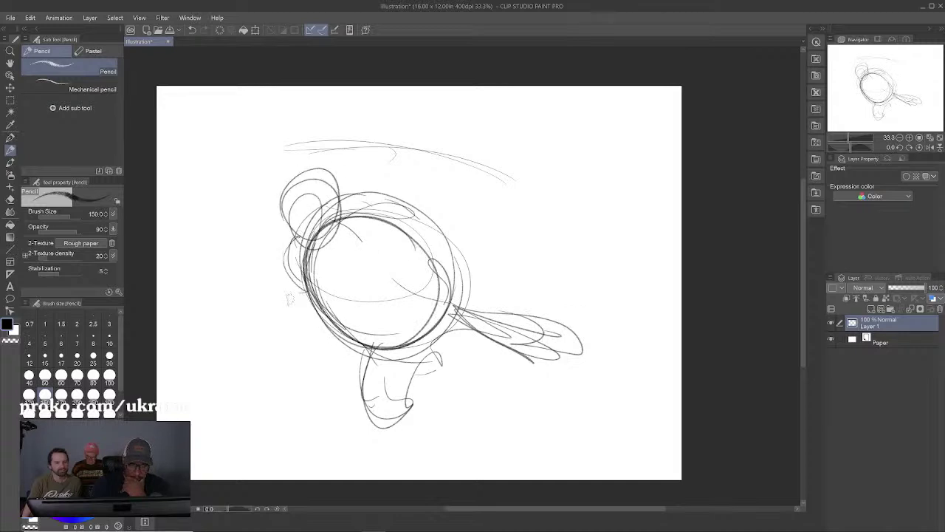
Step: Rough in the raised arm as a long flattened ellipse sweeping above the head
drag(364, 182, 422, 195)
drag(374, 164, 403, 189)
drag(328, 153, 471, 168)
drag(313, 143, 473, 166)
mouse_move(416, 160)
mouse_down()
mouse_move(387, 212)
mouse_move(453, 139)
mouse_move(313, 127)
mouse_move(505, 164)
mouse_up()
drag(497, 171, 439, 201)
drag(412, 161, 388, 214)
mouse_move(343, 164)
mouse_down()
mouse_move(479, 171)
mouse_move(495, 182)
mouse_up()
mouse_move(290, 139)
mouse_down()
mouse_move(507, 156)
mouse_move(365, 134)
mouse_up()
Step: Sketch the shoulder linking the raised arm to the body, with diagonal construction lines across the torso circle
drag(462, 186, 386, 234)
drag(377, 208, 328, 235)
drag(403, 179, 322, 241)
drag(392, 182, 361, 198)
drag(347, 237, 408, 219)
drag(423, 208, 299, 295)
drag(403, 228, 304, 297)
drag(311, 286, 409, 347)
mouse_move(322, 237)
mouse_down()
mouse_move(459, 356)
mouse_move(472, 356)
mouse_up()
Step: Rough in the lowered arm as a pointed wedge reaching down and away from the near shoulder
drag(297, 269, 303, 307)
drag(300, 288, 251, 342)
mouse_move(251, 343)
mouse_down()
mouse_move(312, 333)
mouse_move(504, 252)
mouse_up()
Step: Rough in a large tail sweeping out from the lower back and curling up to a pointed tip
mouse_move(443, 291)
mouse_down()
mouse_move(548, 217)
mouse_move(521, 213)
mouse_up()
drag(521, 213, 452, 319)
mouse_move(442, 250)
mouse_down()
mouse_move(540, 236)
mouse_move(422, 278)
mouse_up()
drag(591, 259, 485, 306)
drag(589, 220, 462, 243)
mouse_move(521, 156)
mouse_down()
mouse_move(483, 244)
mouse_move(518, 173)
mouse_move(533, 186)
mouse_up()
mouse_move(510, 173)
mouse_down()
mouse_move(560, 127)
mouse_move(546, 178)
mouse_up()
drag(528, 144, 532, 185)
mouse_move(527, 156)
mouse_down()
mouse_move(600, 195)
mouse_move(582, 278)
mouse_move(499, 307)
mouse_move(556, 223)
mouse_up()
Step: Reinforce the head's oval outline and add a few loose lines around the lowered arm
drag(279, 201, 284, 244)
drag(310, 169, 279, 221)
drag(339, 193, 345, 243)
drag(322, 325, 233, 343)
drag(311, 334, 301, 356)
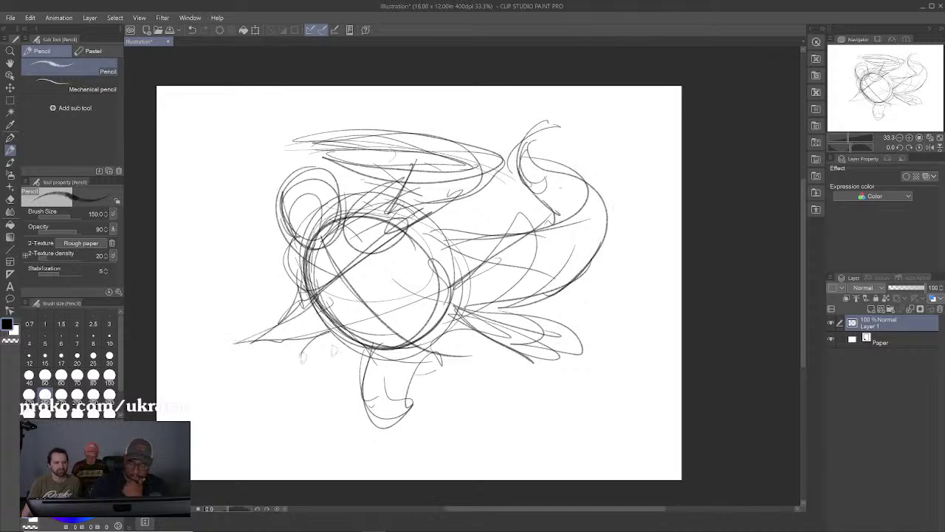
drag(606, 329, 604, 339)
Step: Apply the blue layer color to the rough sketch on Layer 1 and lower its opacity to 37%
key(ctrl+b)
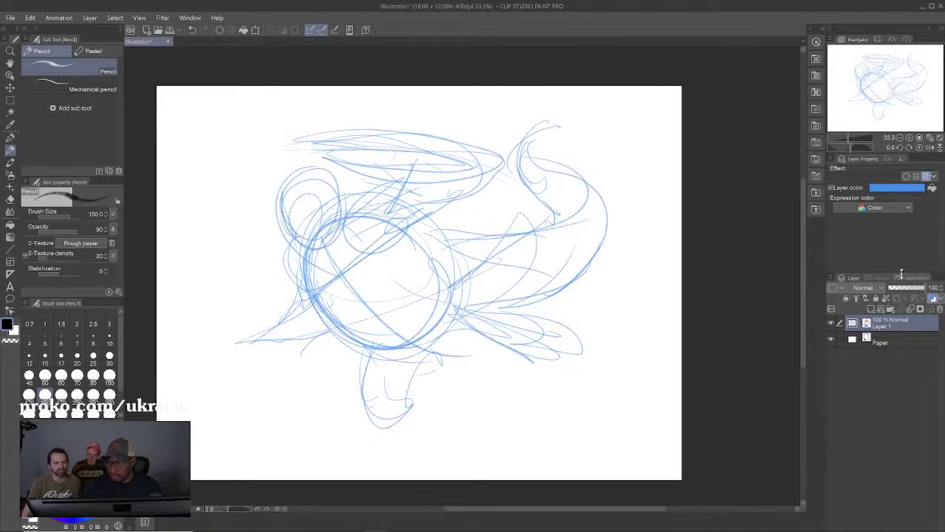
click(906, 288)
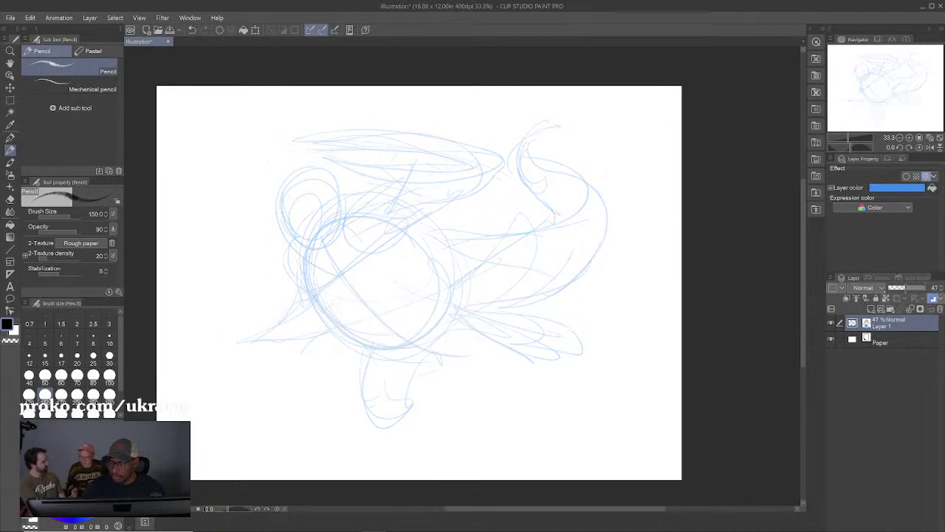
drag(906, 288, 903, 288)
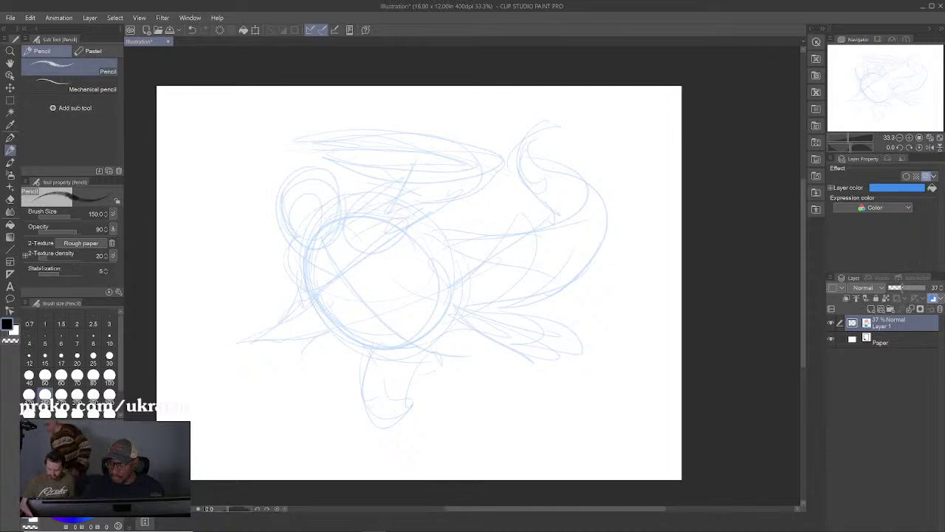
Step: Add a new layer above the blue rough and draw the head oval with crossed face guidelines and a jaw line
key(ctrl+shift+n)
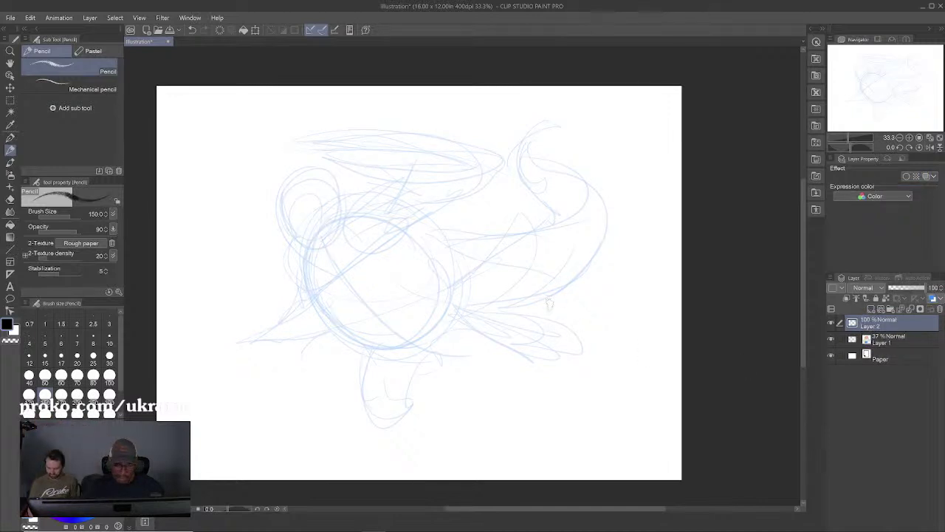
mouse_move(283, 192)
mouse_down()
mouse_move(294, 222)
mouse_move(318, 237)
mouse_up()
drag(333, 189, 342, 219)
mouse_move(292, 182)
mouse_down()
mouse_move(298, 235)
mouse_move(317, 170)
mouse_move(330, 182)
mouse_move(289, 217)
mouse_move(325, 238)
mouse_up()
drag(336, 189, 319, 242)
mouse_move(288, 195)
mouse_down()
mouse_move(331, 242)
mouse_move(301, 230)
mouse_move(317, 229)
mouse_move(335, 256)
mouse_move(309, 263)
mouse_up()
drag(352, 226, 303, 260)
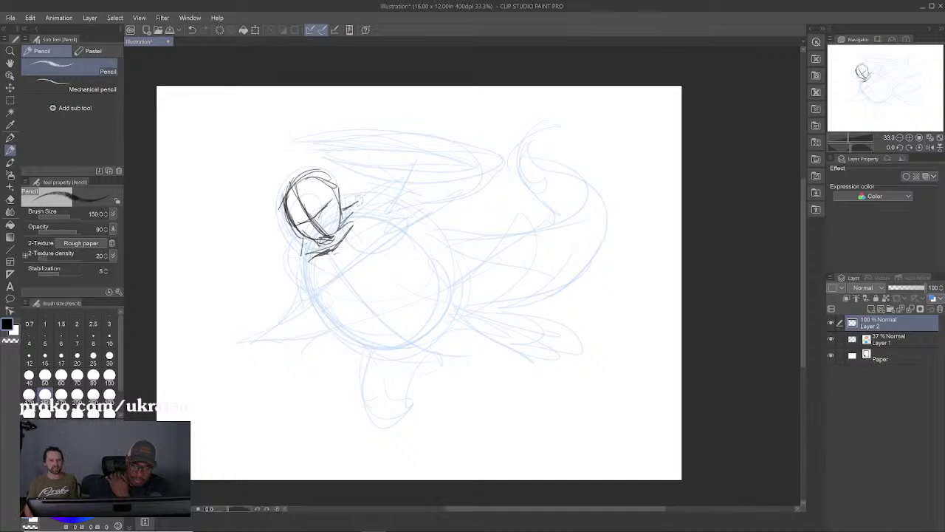
Step: Draw the neck, the near shoulder's curve and the sweeping underside of the chest
mouse_move(350, 201)
mouse_down()
mouse_move(336, 244)
mouse_move(321, 248)
mouse_move(331, 247)
mouse_move(297, 280)
mouse_up()
mouse_move(294, 242)
mouse_down()
mouse_move(319, 285)
mouse_move(373, 319)
mouse_up()
mouse_move(320, 290)
mouse_down()
mouse_move(393, 322)
mouse_move(372, 324)
mouse_move(425, 297)
mouse_up()
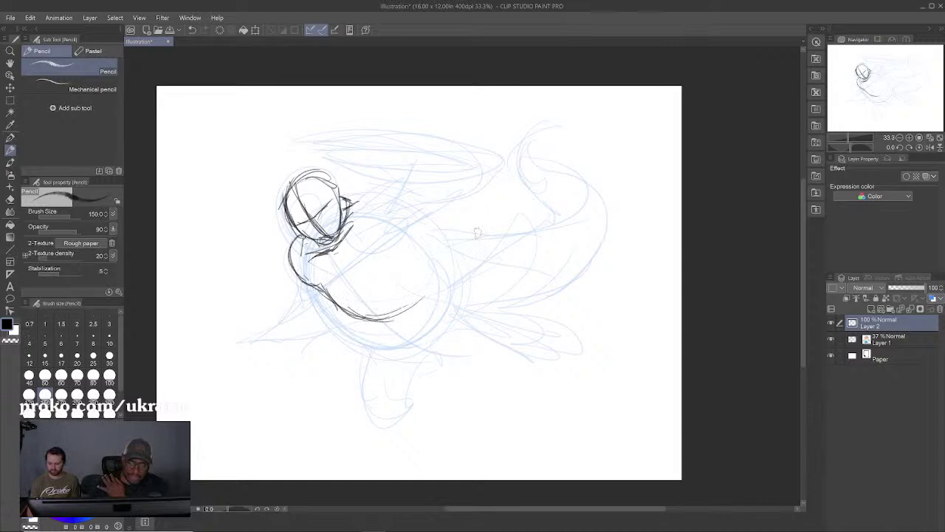
drag(216, 150, 669, 101)
mouse_move(681, 208)
mouse_down()
mouse_move(337, 392)
mouse_move(387, 337)
mouse_move(443, 474)
mouse_move(326, 475)
mouse_up()
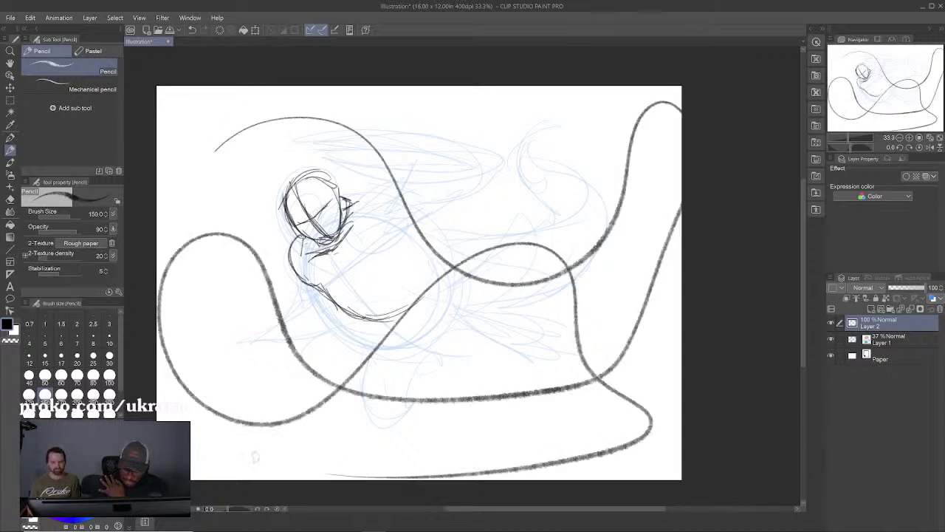
key(ctrl+z)
key(ctrl+z)
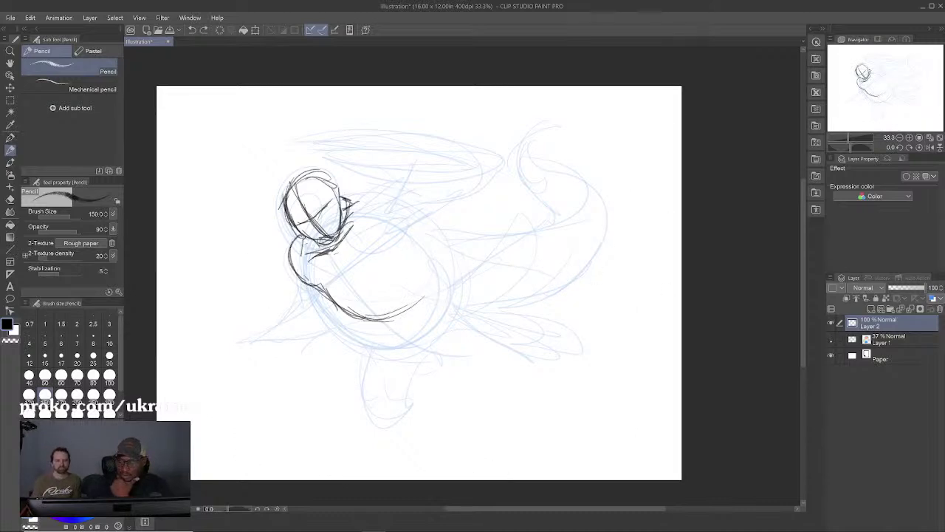
Step: Toggle the blue rough layer's visibility to compare the new line drawing with and without it
click(831, 340)
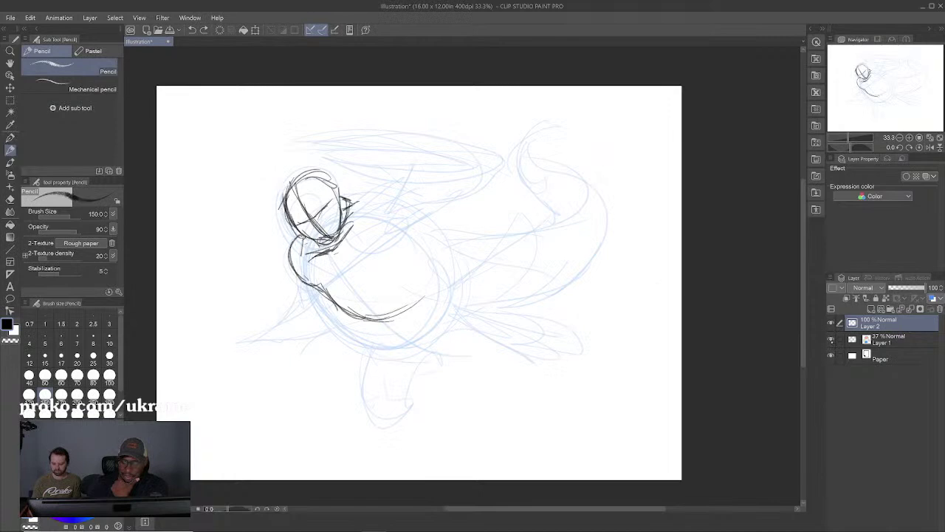
key(ctrl+comma)
key(ctrl+comma)
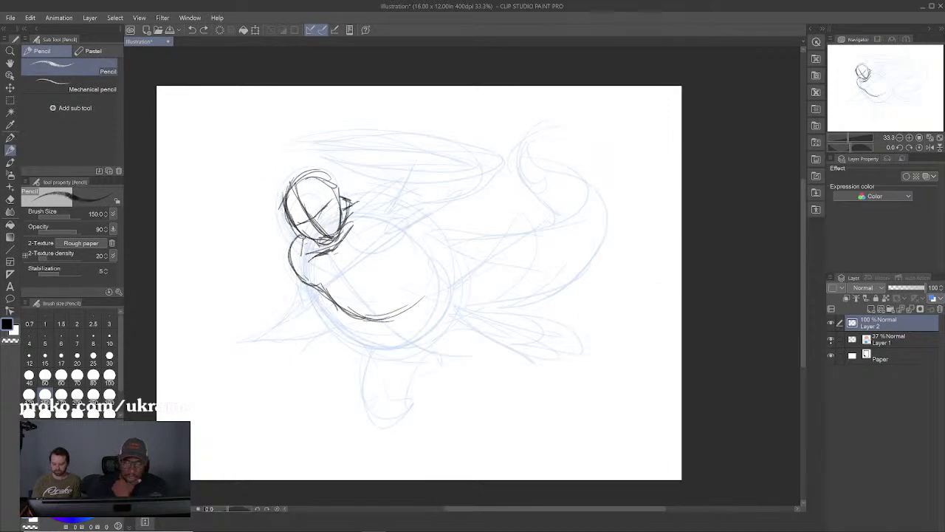
key(ctrl+comma)
key(ctrl+comma)
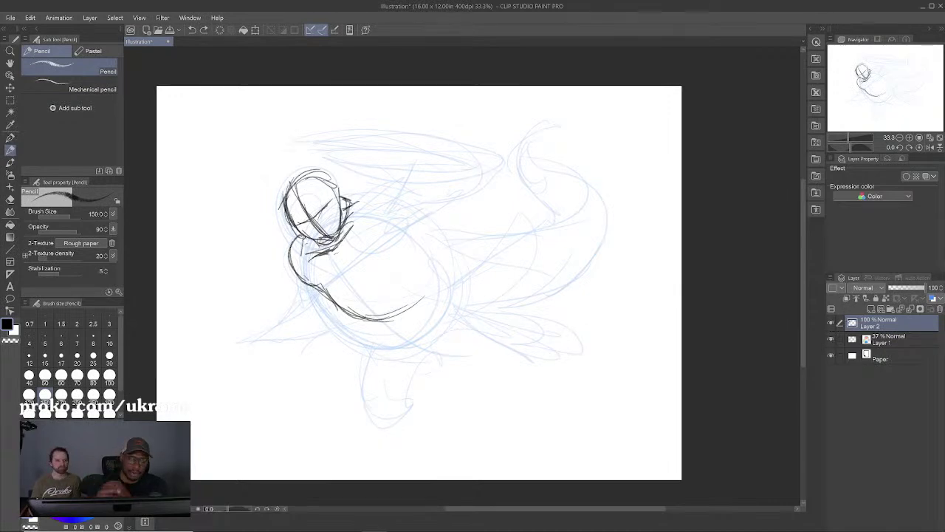
Step: Draw the chest muscles, the far shoulder and the raised arm bent over the head
mouse_move(366, 196)
mouse_down()
mouse_move(360, 231)
mouse_move(339, 257)
mouse_move(363, 286)
mouse_up()
mouse_move(328, 288)
mouse_down()
mouse_move(341, 300)
mouse_move(360, 290)
mouse_up()
drag(345, 300, 373, 283)
mouse_move(368, 282)
mouse_down()
mouse_move(400, 249)
mouse_move(383, 271)
mouse_up()
mouse_move(316, 283)
mouse_down()
mouse_move(357, 287)
mouse_move(393, 266)
mouse_move(417, 212)
mouse_move(411, 170)
mouse_move(474, 164)
mouse_move(443, 133)
mouse_move(326, 134)
mouse_move(404, 169)
mouse_move(467, 150)
mouse_move(445, 183)
mouse_move(399, 193)
mouse_move(413, 225)
mouse_move(425, 214)
mouse_move(415, 251)
mouse_move(432, 214)
mouse_move(462, 201)
mouse_move(474, 176)
mouse_up()
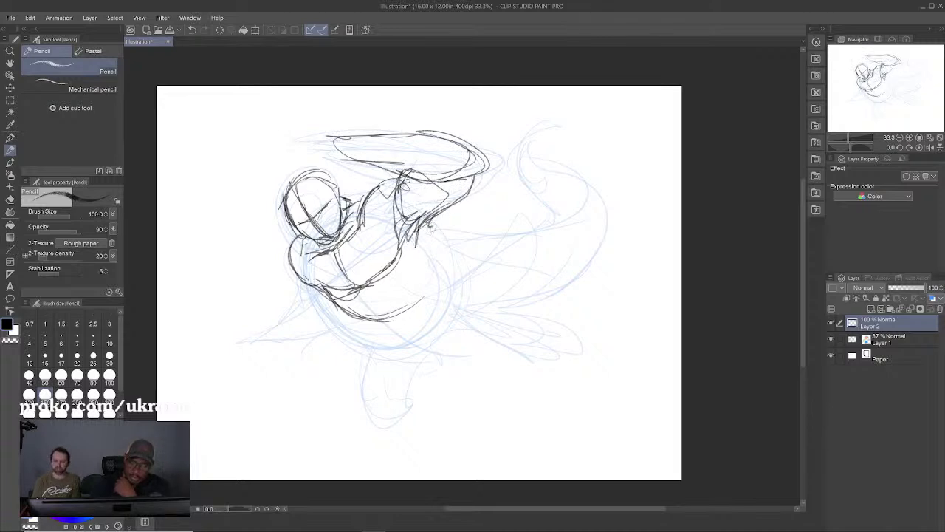
Step: Draw the side of the torso, the curved waist and the pelvis band
mouse_move(420, 235)
mouse_down()
mouse_move(429, 299)
mouse_move(372, 316)
mouse_move(407, 332)
mouse_move(373, 322)
mouse_up()
drag(443, 252, 413, 338)
mouse_move(436, 294)
mouse_down()
mouse_move(452, 233)
mouse_move(448, 258)
mouse_up()
mouse_move(441, 250)
mouse_down()
mouse_move(449, 282)
mouse_move(414, 326)
mouse_up()
mouse_move(453, 291)
mouse_down()
mouse_move(395, 329)
mouse_move(421, 347)
mouse_up()
drag(462, 310, 436, 342)
Step: Draw the near thigh hanging down from the pelvis to a rounded knee
drag(385, 323, 367, 384)
mouse_move(376, 342)
mouse_down()
mouse_move(368, 403)
mouse_move(380, 429)
mouse_up()
drag(373, 379, 384, 427)
mouse_move(375, 350)
mouse_down()
mouse_move(369, 408)
mouse_move(396, 439)
mouse_move(418, 387)
mouse_move(420, 345)
mouse_up()
drag(415, 412, 442, 343)
drag(418, 375, 472, 323)
Step: Draw the far thigh stretching out from the hip to the knee, building up its upper and lower contours
mouse_move(409, 341)
mouse_down()
mouse_move(465, 314)
mouse_move(448, 262)
mouse_up()
mouse_move(446, 265)
mouse_down()
mouse_move(511, 280)
mouse_move(552, 310)
mouse_move(570, 340)
mouse_up()
drag(477, 330, 567, 344)
drag(475, 312, 543, 342)
drag(446, 329, 565, 343)
drag(491, 330, 564, 337)
mouse_move(452, 264)
mouse_down()
mouse_move(566, 325)
mouse_move(570, 344)
mouse_up()
drag(520, 332, 541, 341)
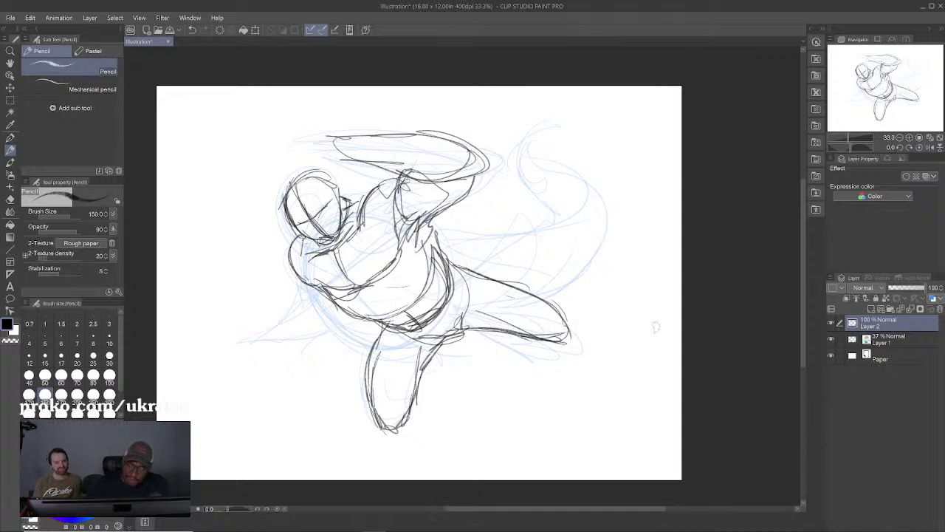
Step: Darken the near thigh's outer contour and add the line running from the neck to the raised shoulder
drag(385, 322, 369, 406)
drag(375, 334, 368, 347)
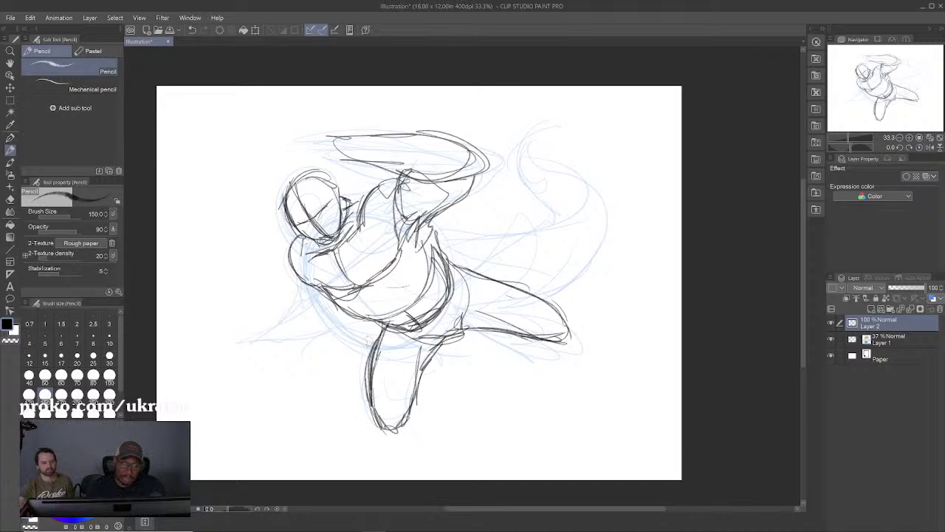
drag(345, 199, 366, 193)
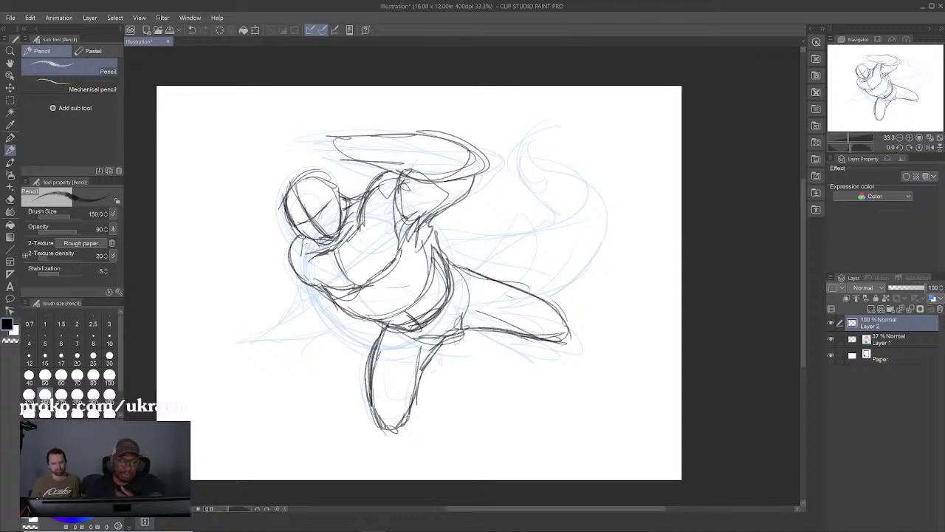
Step: Refine the belly and hip lines, and draw the foreshortened lower legs folded behind both knees
drag(362, 286, 396, 316)
drag(443, 337, 468, 329)
mouse_move(542, 299)
mouse_down()
mouse_move(567, 326)
mouse_move(571, 304)
mouse_move(566, 322)
mouse_up()
drag(540, 275, 580, 292)
drag(545, 286, 589, 300)
drag(424, 363, 412, 404)
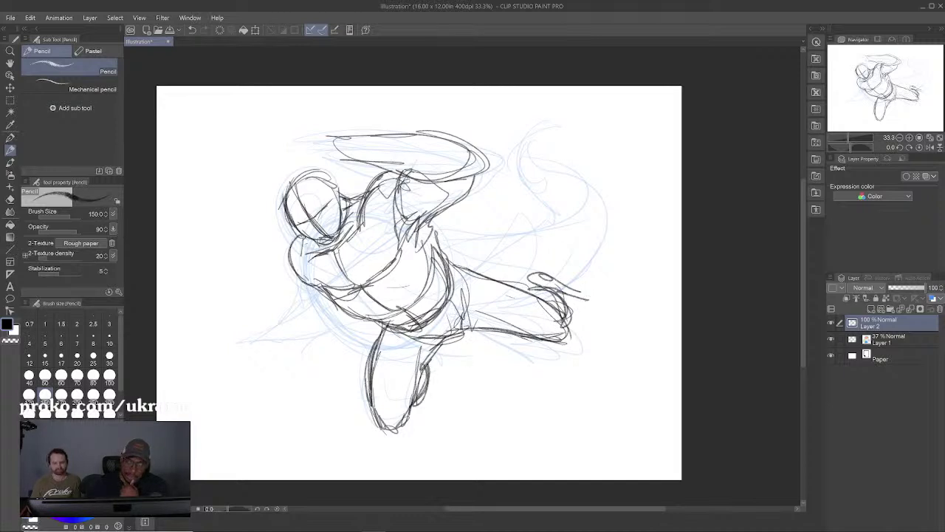
mouse_move(433, 360)
mouse_down()
mouse_move(430, 421)
mouse_move(450, 424)
mouse_move(462, 407)
mouse_up()
drag(566, 290, 592, 316)
Step: Draw the lowered arm from the near shoulder to its rounded end, and reinforce the face guideline
mouse_move(316, 288)
mouse_down()
mouse_move(279, 322)
mouse_move(299, 323)
mouse_move(272, 340)
mouse_up()
drag(336, 321, 275, 346)
mouse_move(304, 305)
mouse_down()
mouse_move(267, 343)
mouse_move(253, 366)
mouse_move(278, 354)
mouse_move(261, 370)
mouse_up()
drag(283, 341, 342, 309)
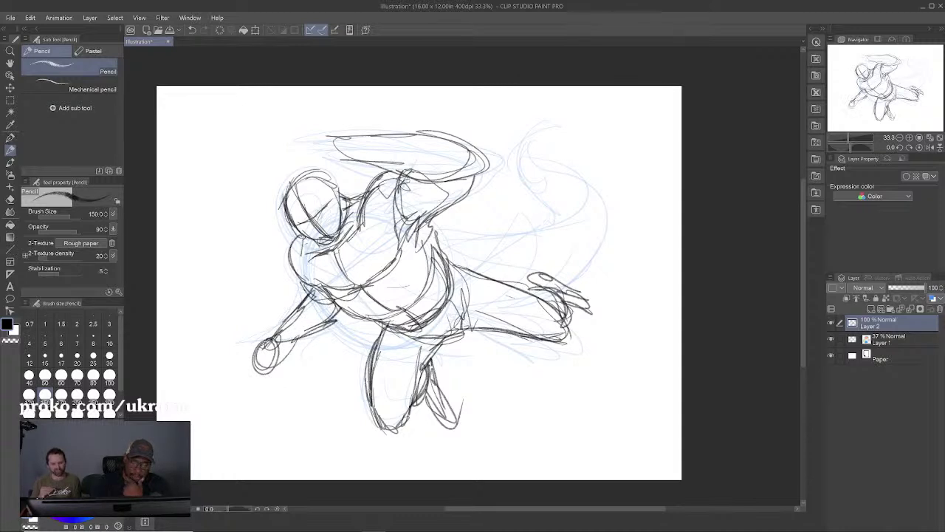
drag(330, 204, 306, 229)
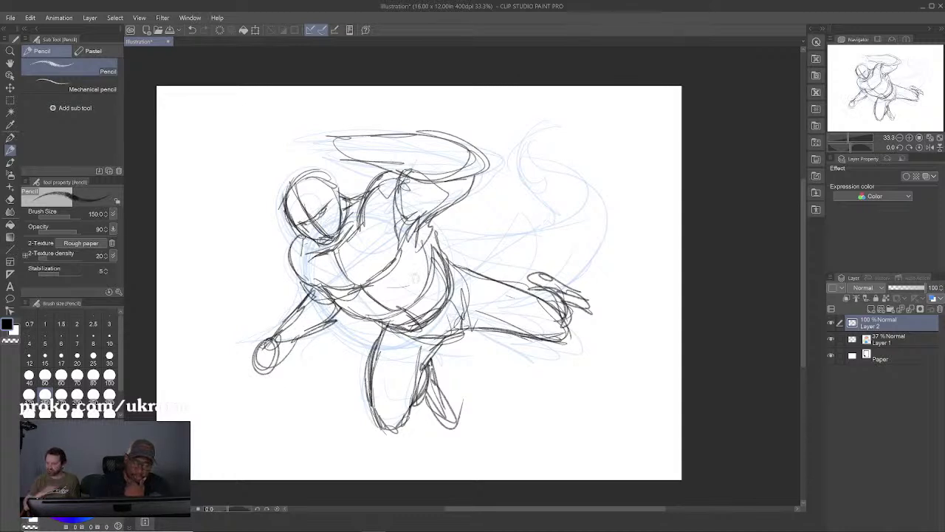
Step: Draw the raised arm's wrist and clawed hand with spread fingers, and touch up the arm's contours
mouse_move(322, 138)
mouse_down()
mouse_move(338, 135)
mouse_move(319, 161)
mouse_move(285, 172)
mouse_move(316, 115)
mouse_move(343, 133)
mouse_up()
mouse_move(284, 125)
mouse_down()
mouse_move(249, 151)
mouse_move(278, 137)
mouse_up()
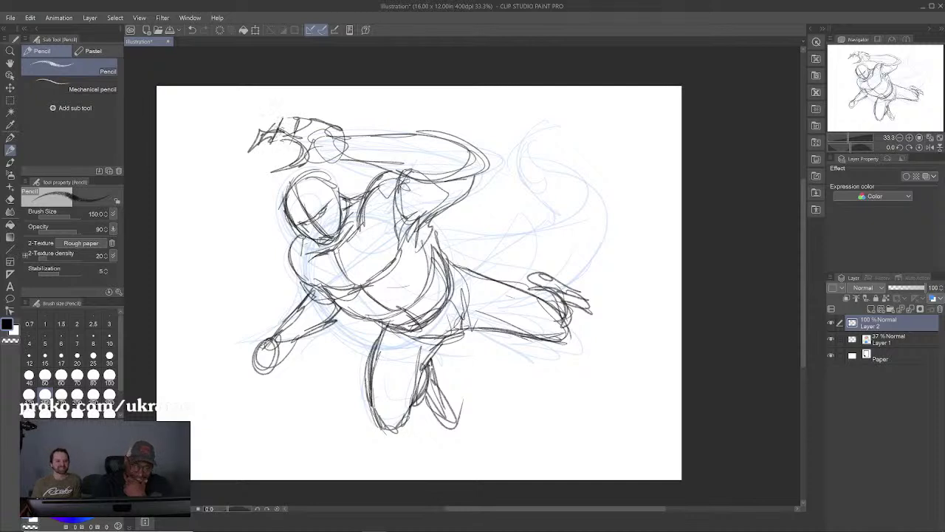
drag(282, 120, 267, 143)
mouse_move(296, 122)
mouse_down()
mouse_move(275, 143)
mouse_move(298, 120)
mouse_move(346, 140)
mouse_move(273, 173)
mouse_move(346, 144)
mouse_up()
mouse_move(347, 133)
mouse_down()
mouse_move(347, 151)
mouse_move(384, 132)
mouse_move(488, 152)
mouse_move(383, 185)
mouse_move(356, 215)
mouse_up()
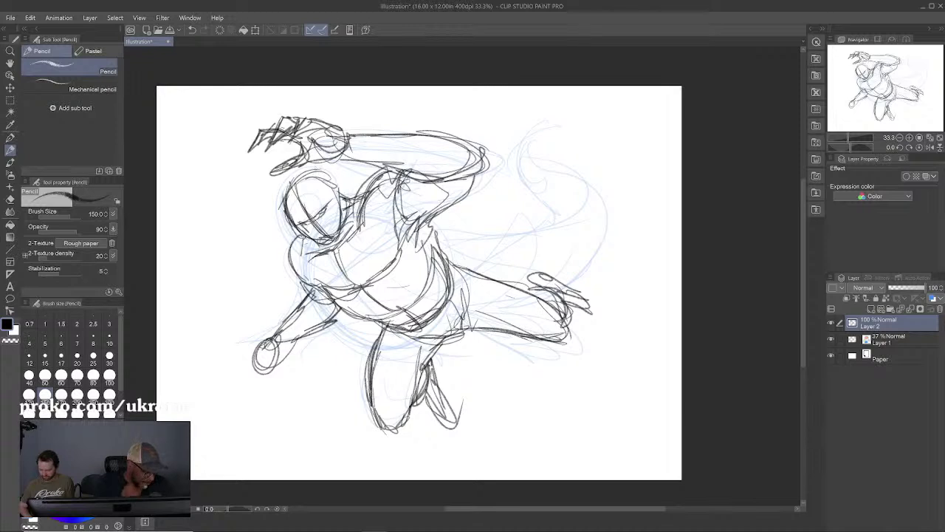
Step: Add horns to the head and small spikes along the side of the head and near shoulder
mouse_move(328, 153)
mouse_down()
mouse_move(316, 181)
mouse_move(262, 190)
mouse_move(285, 204)
mouse_move(318, 181)
mouse_move(296, 226)
mouse_up()
drag(323, 181, 333, 194)
mouse_move(290, 217)
mouse_down()
mouse_move(279, 227)
mouse_move(293, 257)
mouse_up()
drag(292, 266, 282, 273)
Step: Draw the thick tail flowing from the lower back and curling upward to a pointed tip
mouse_move(430, 226)
mouse_down()
mouse_move(446, 245)
mouse_move(552, 250)
mouse_up()
drag(500, 289, 572, 255)
drag(443, 245, 581, 223)
drag(454, 245, 600, 219)
mouse_move(502, 289)
mouse_down()
mouse_move(591, 245)
mouse_move(610, 208)
mouse_up()
drag(566, 167, 604, 247)
mouse_move(585, 184)
mouse_down()
mouse_move(508, 140)
mouse_move(539, 211)
mouse_move(576, 208)
mouse_up()
mouse_move(517, 189)
mouse_down()
mouse_move(547, 104)
mouse_move(610, 201)
mouse_up()
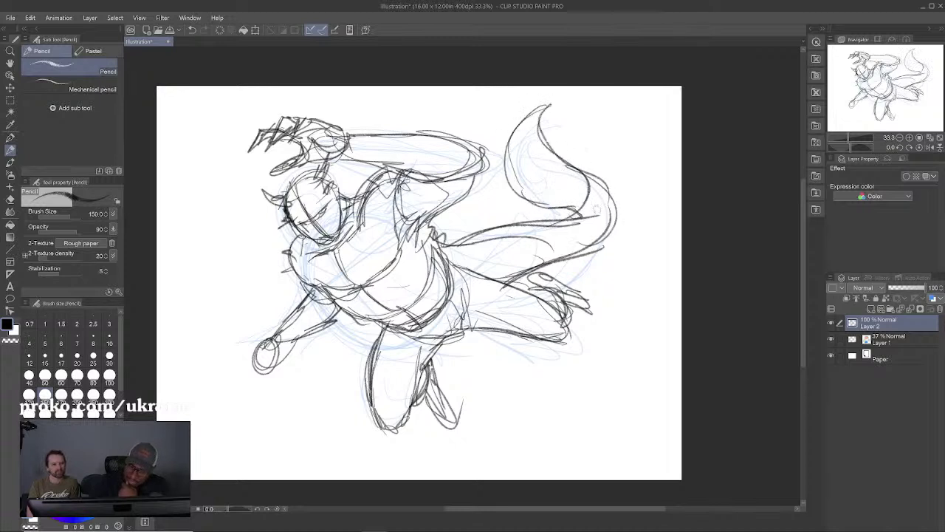
drag(597, 104, 569, 130)
drag(574, 109, 610, 119)
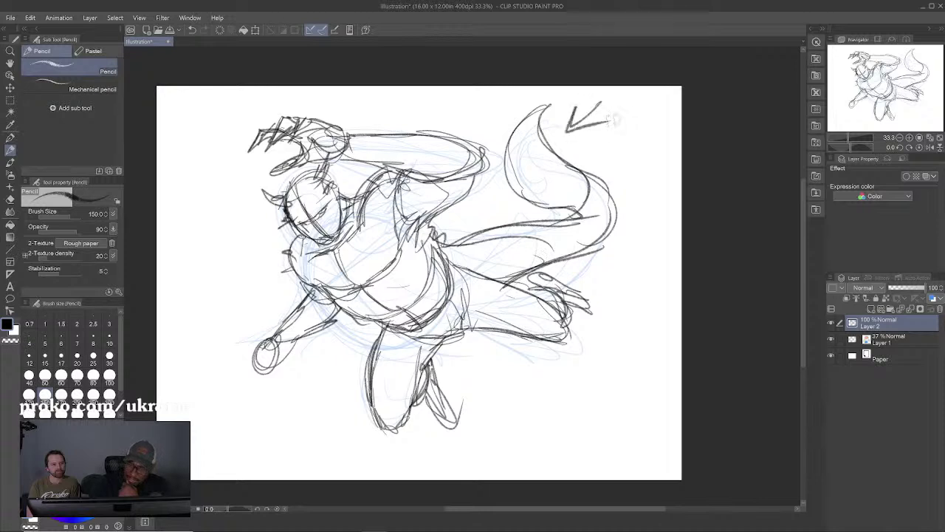
key(ctrl+z)
key(ctrl+z)
Step: Extend the tail's pointed tip, draw a curved inner contour along its upper section, and add a claw stroke to the rear foot
mouse_move(541, 159)
mouse_down()
mouse_move(557, 95)
mouse_move(525, 123)
mouse_up()
mouse_move(574, 95)
mouse_down()
mouse_move(545, 117)
mouse_move(583, 164)
mouse_move(551, 91)
mouse_move(519, 198)
mouse_move(582, 217)
mouse_move(517, 200)
mouse_move(574, 214)
mouse_up()
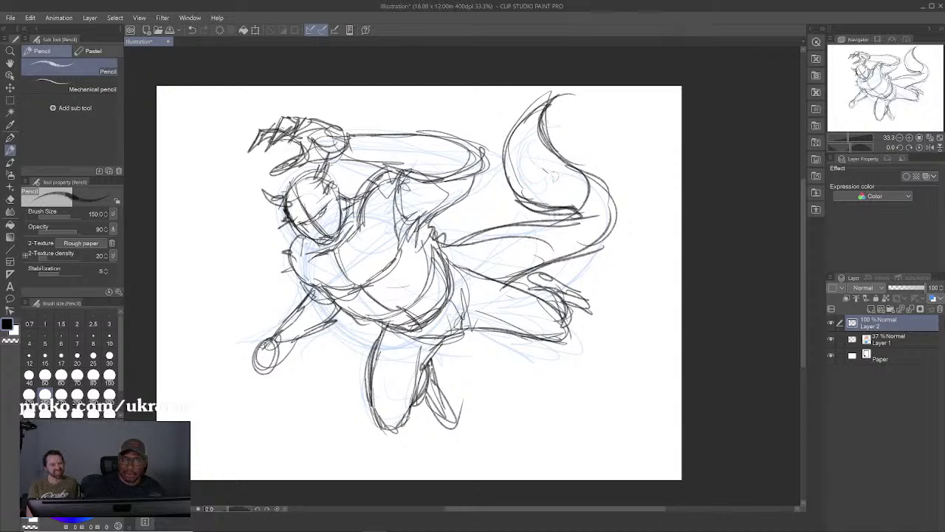
mouse_move(548, 120)
mouse_down()
mouse_move(570, 204)
mouse_move(564, 217)
mouse_up()
drag(525, 153, 566, 199)
drag(539, 133, 569, 201)
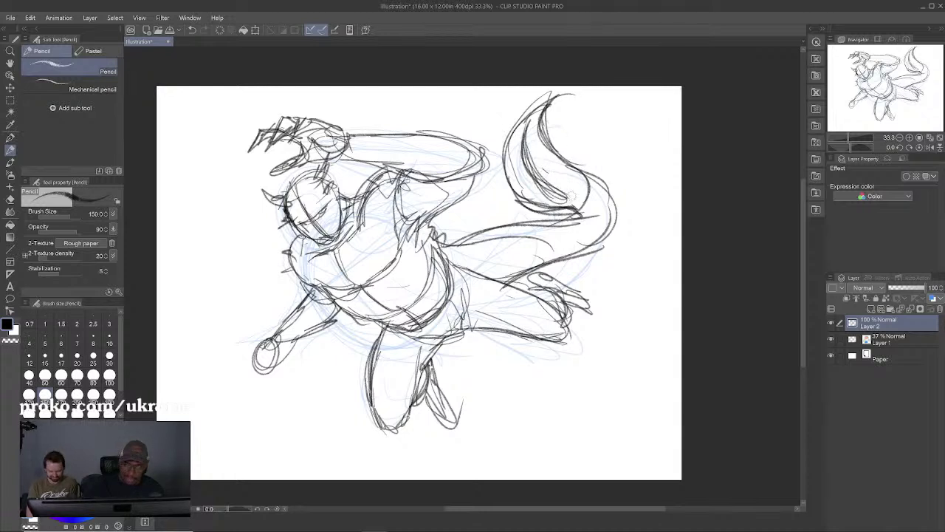
drag(582, 299, 588, 338)
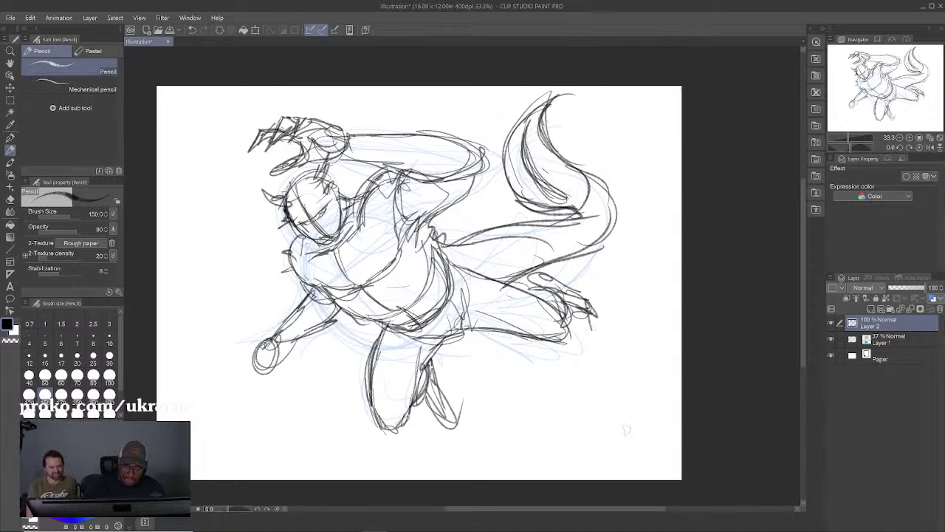
Step: Hide Layer 1, then tint Layer 2 blue and lower its opacity to 53%
click(831, 356)
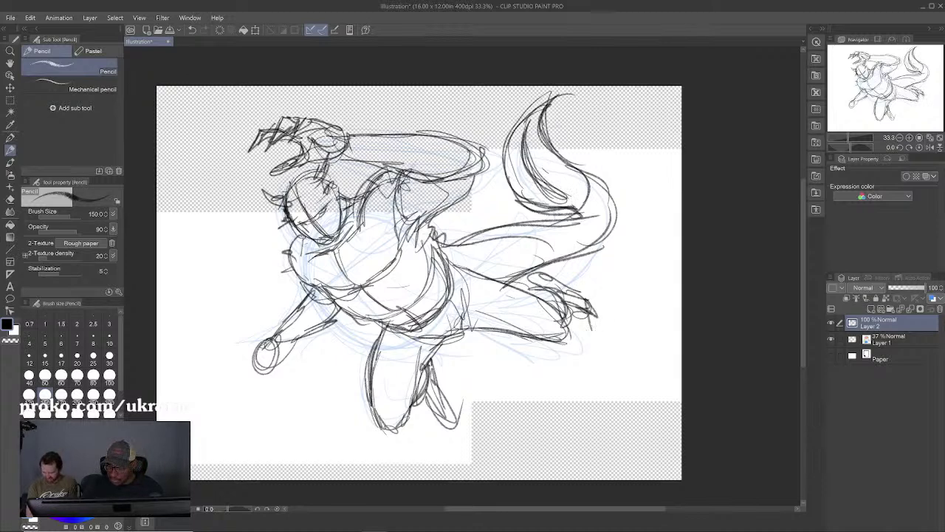
click(831, 356)
click(831, 339)
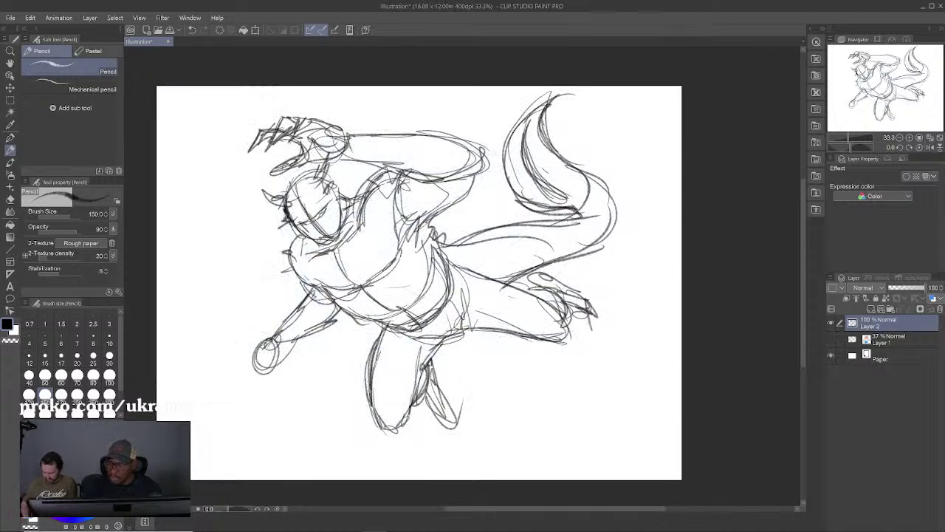
click(934, 298)
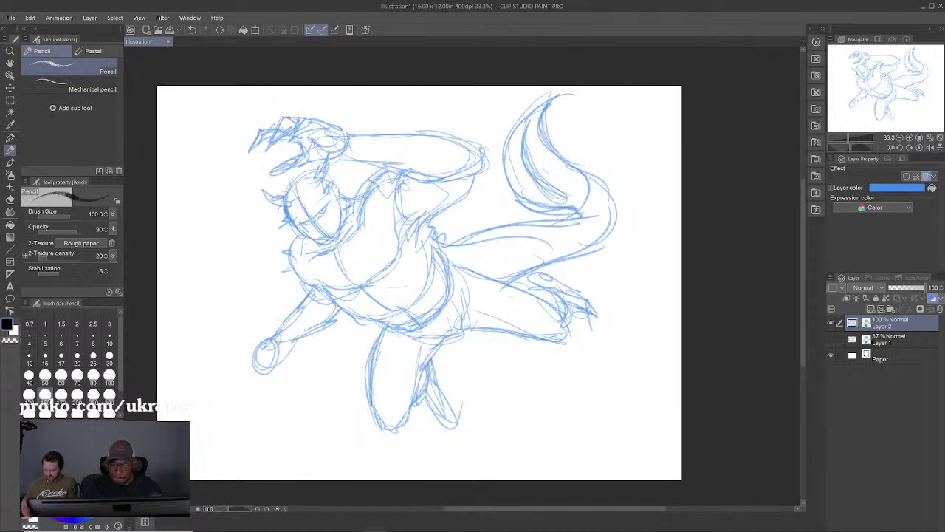
click(907, 288)
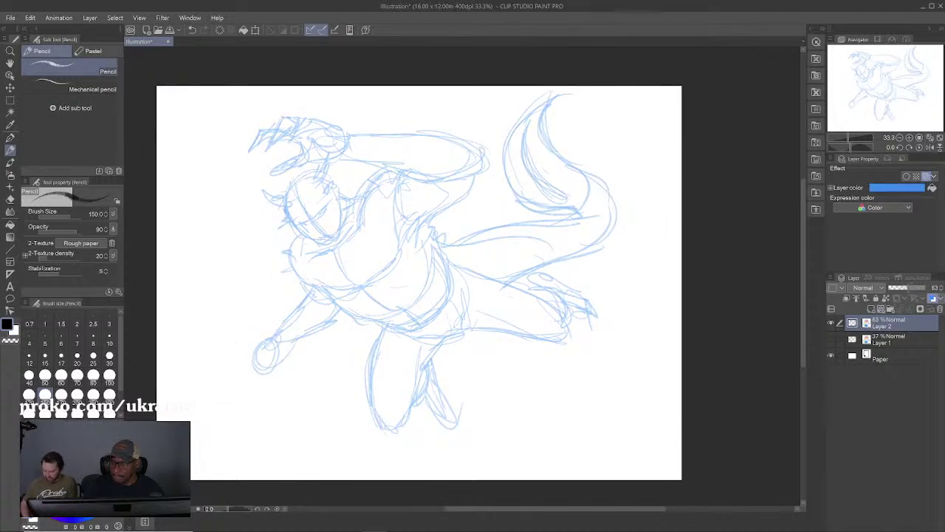
Step: Add a new layer above the tinted sketch for the refined drawing
click(871, 308)
scroll(773, 341, up, 3)
mouse_move(135, 184)
mouse_down()
mouse_move(264, 206)
mouse_move(479, 278)
mouse_move(623, 312)
mouse_move(451, 258)
mouse_move(492, 274)
mouse_up()
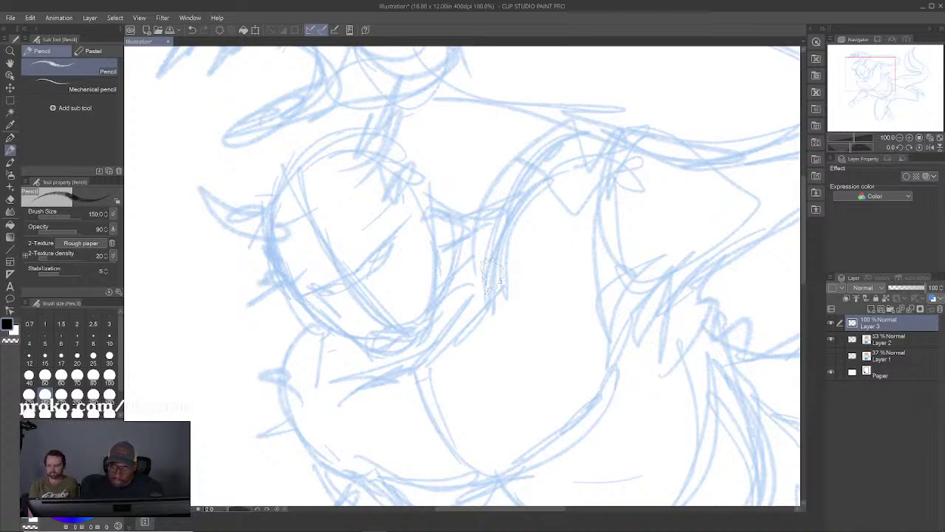
scroll(493, 279, down, 1)
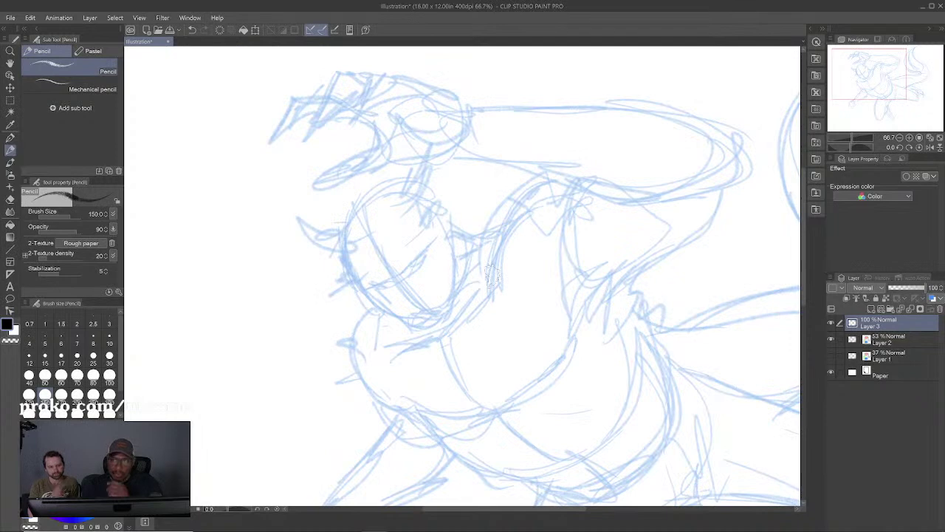
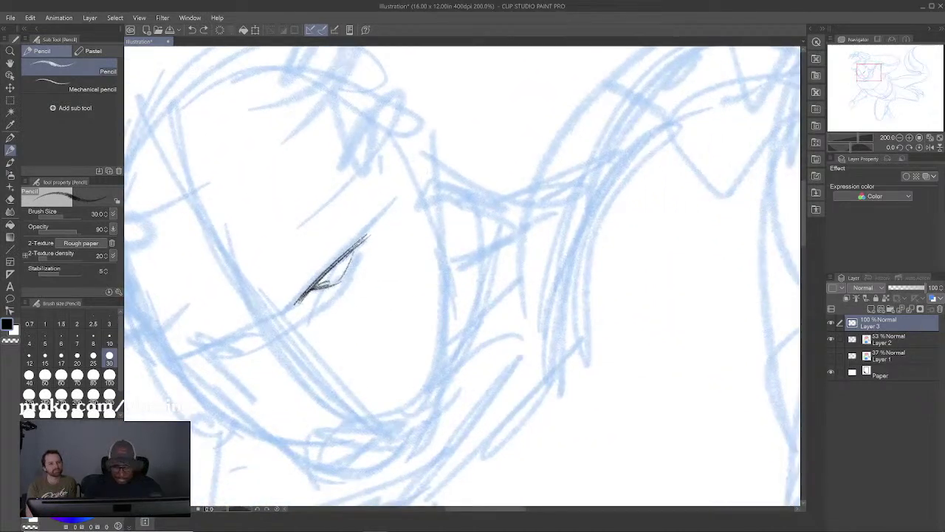
Step: Define the near eye's lower contour and outline the narrow far eye with the pencil
key(ctrl+0)
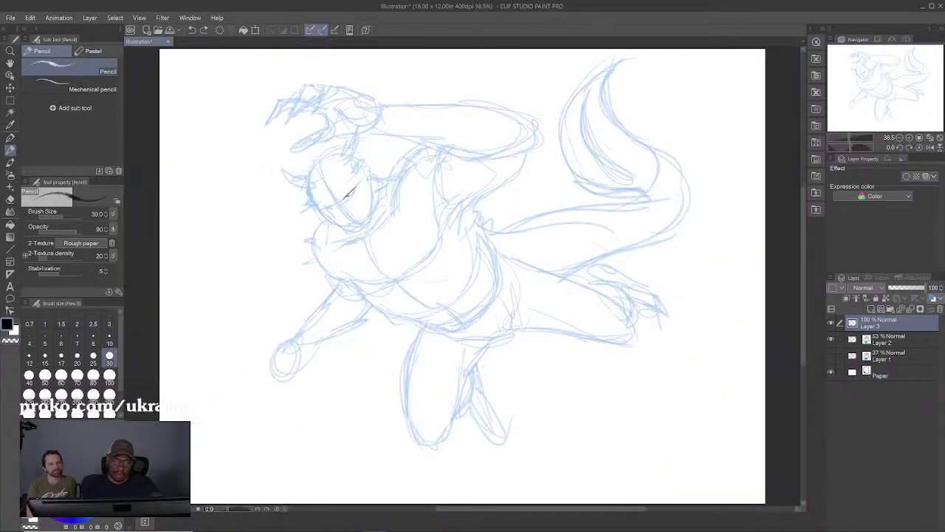
scroll(424, 172, up, 1)
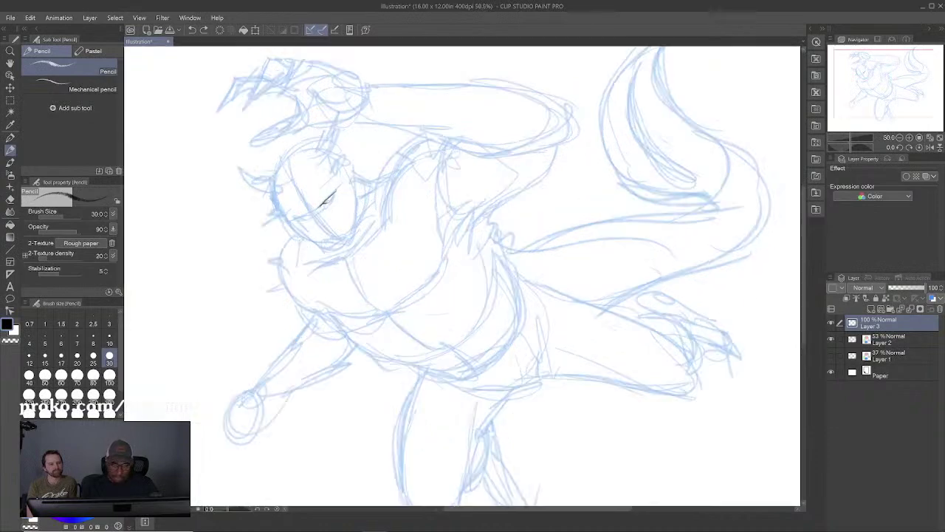
key(ctrl+0)
scroll(423, 171, up, 4)
drag(288, 257, 607, 227)
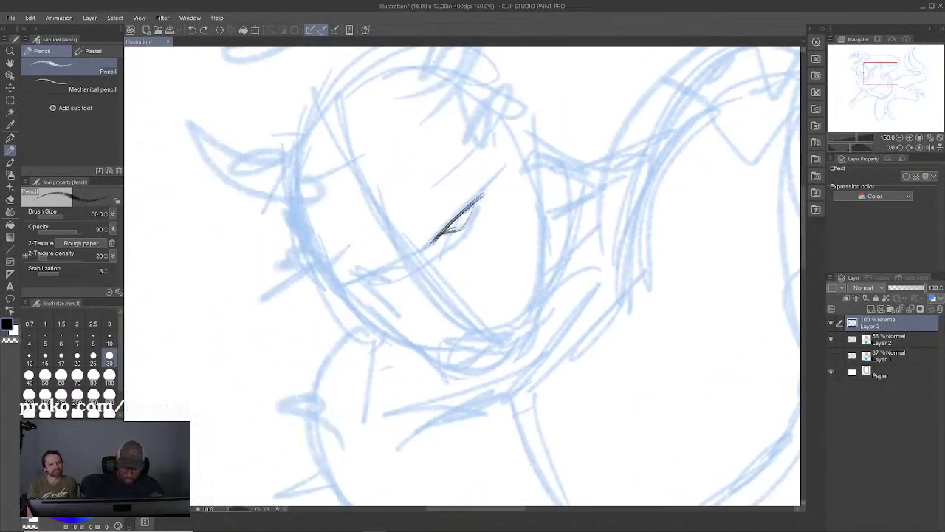
scroll(606, 226, up, 1)
mouse_move(436, 186)
mouse_down()
mouse_move(510, 205)
mouse_move(491, 257)
mouse_move(499, 240)
mouse_up()
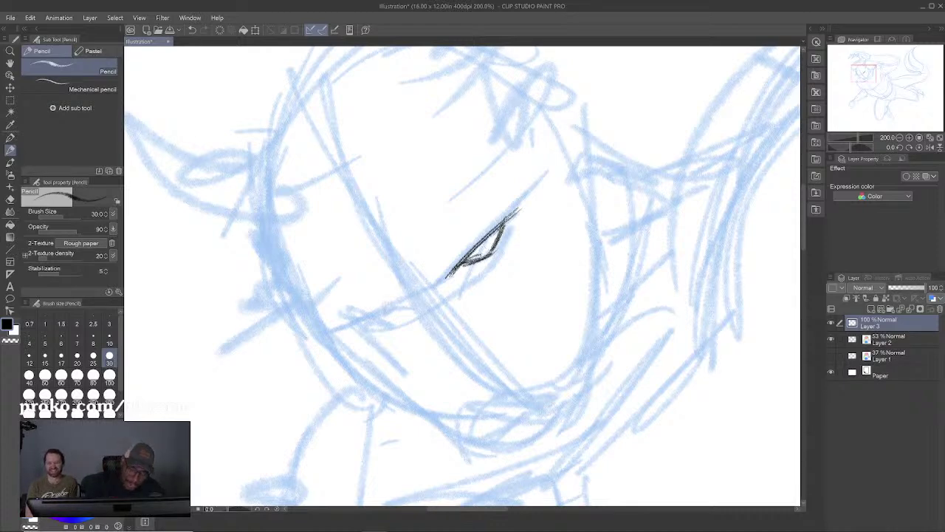
mouse_move(352, 324)
mouse_down()
mouse_move(397, 305)
mouse_move(363, 322)
mouse_move(405, 306)
mouse_up()
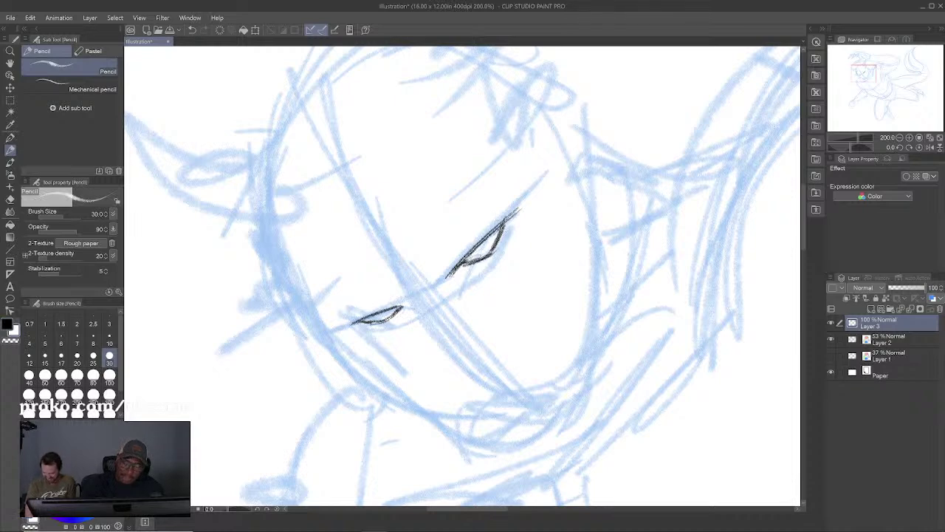
Step: Darken the near eye's lids and draw narrow slit pupils in both eyes
drag(462, 261, 482, 269)
key(x)
mouse_move(508, 223)
mouse_down()
mouse_move(498, 258)
mouse_move(449, 271)
mouse_up()
drag(476, 241, 485, 246)
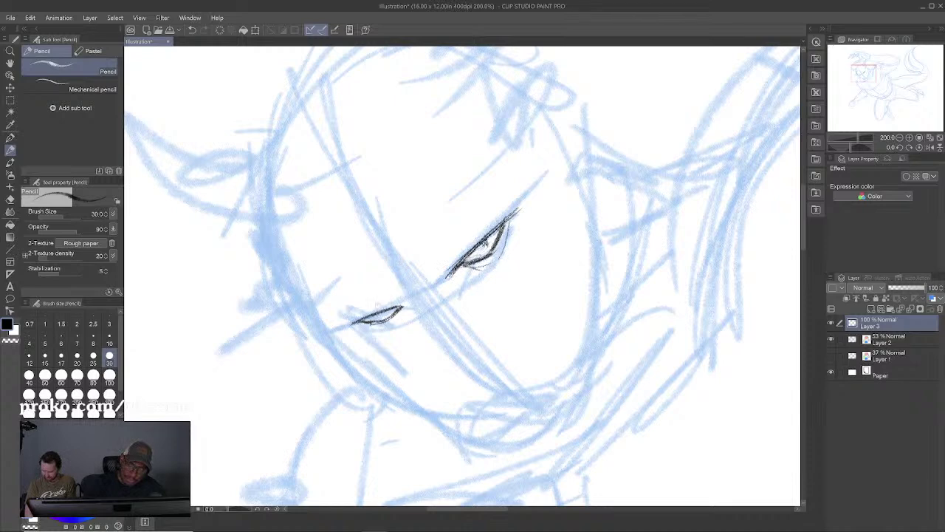
drag(379, 311, 384, 320)
drag(386, 310, 384, 317)
drag(482, 241, 487, 250)
drag(487, 240, 486, 250)
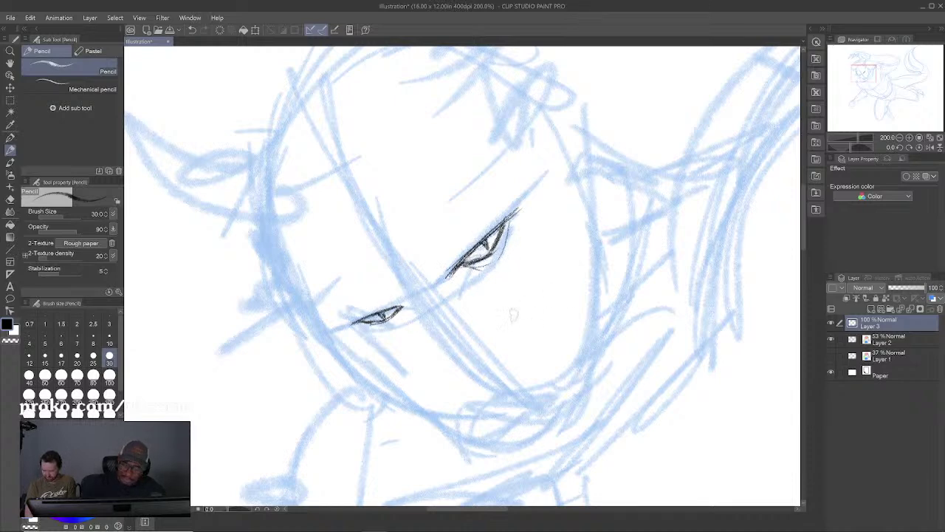
mouse_move(454, 371)
mouse_down()
mouse_move(697, 294)
mouse_move(669, 314)
mouse_move(694, 303)
mouse_up()
mouse_move(531, 295)
mouse_down()
mouse_move(564, 347)
mouse_move(559, 286)
mouse_up()
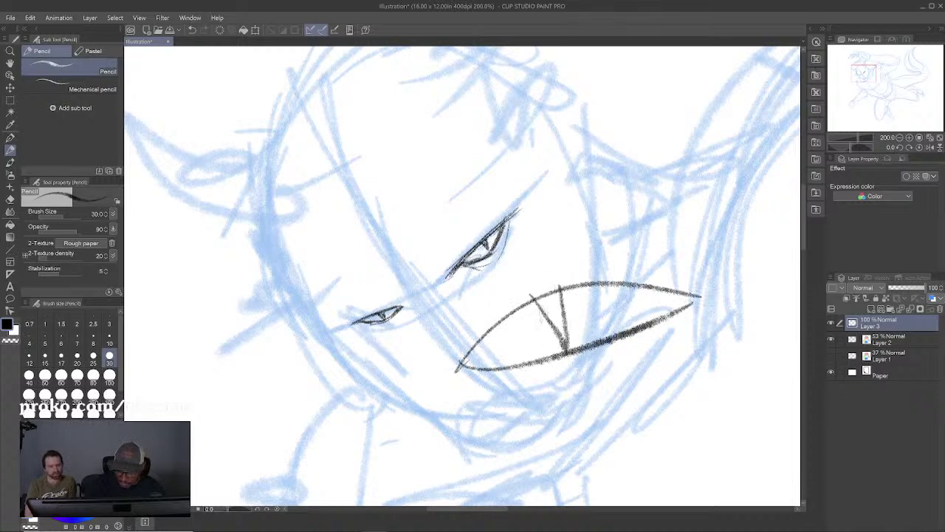
key(ctrl+z)
key(ctrl+z)
key(ctrl+z)
key(ctrl+z)
key(ctrl+z)
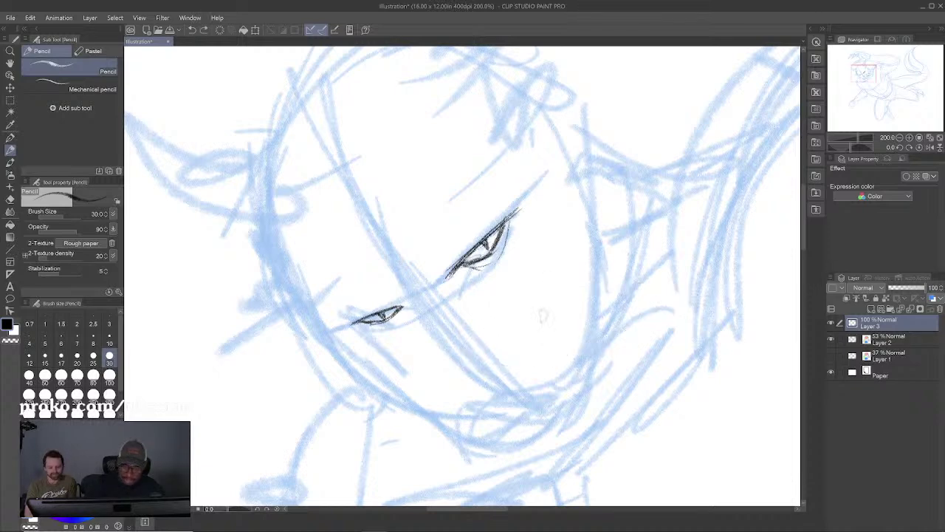
Step: Thicken the near eye's upper lid and add lashes fanning out from its outer corner
mouse_move(474, 248)
mouse_down()
mouse_move(453, 290)
mouse_move(505, 195)
mouse_move(477, 255)
mouse_up()
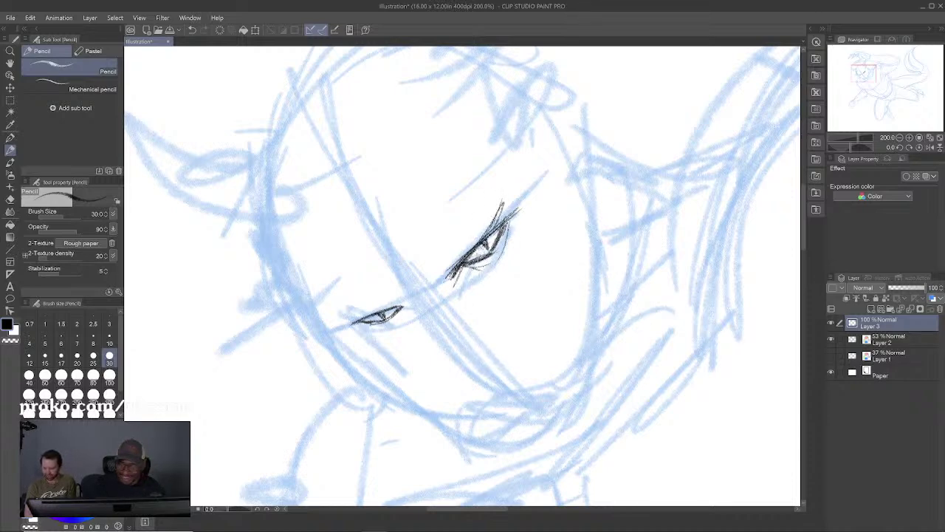
mouse_move(506, 194)
mouse_down()
mouse_move(480, 244)
mouse_move(493, 229)
mouse_up()
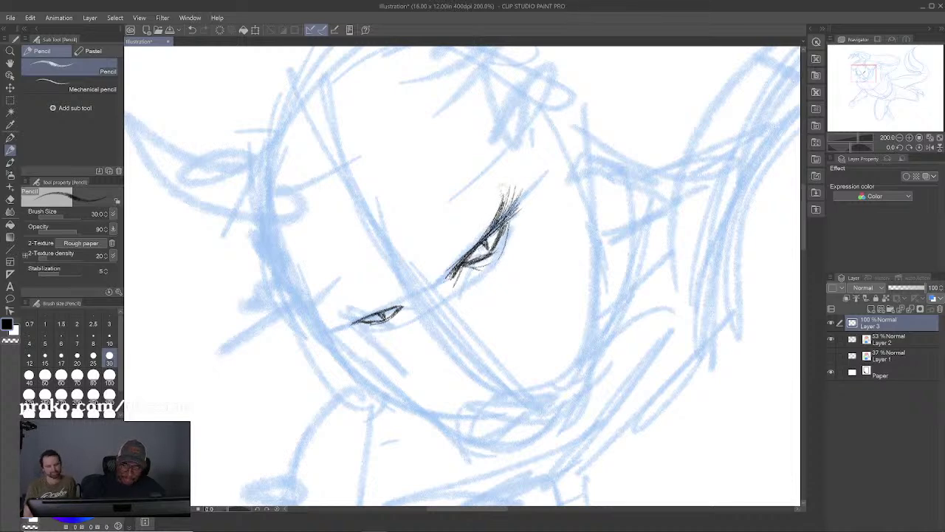
drag(520, 193, 499, 198)
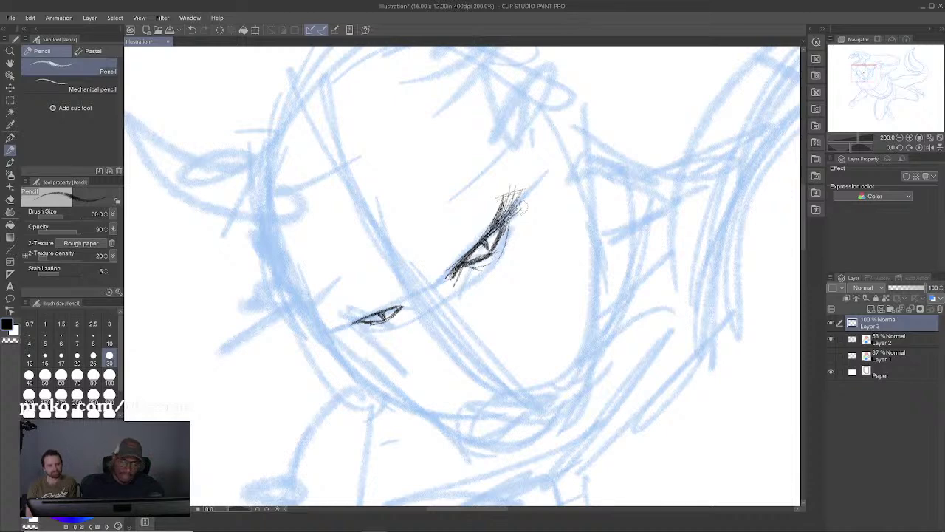
Step: Extend and darken the far eye's lash line, and draw frown wrinkles between the brows
mouse_move(377, 313)
mouse_down()
mouse_move(349, 323)
mouse_move(409, 305)
mouse_move(333, 325)
mouse_move(325, 318)
mouse_move(412, 302)
mouse_move(406, 235)
mouse_up()
click(433, 273)
mouse_move(406, 285)
mouse_down()
mouse_move(426, 298)
mouse_move(385, 238)
mouse_move(402, 298)
mouse_up()
drag(420, 261, 412, 204)
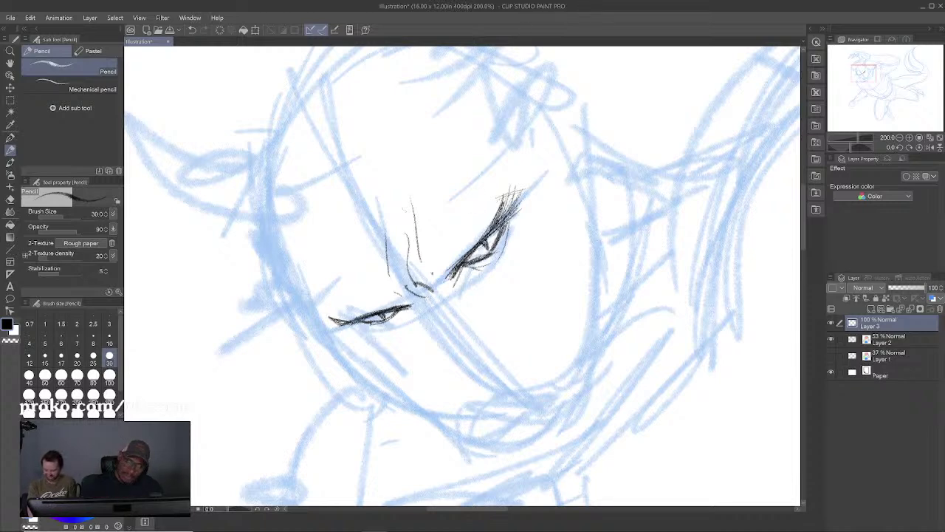
Step: Draw the forehead's far contour and brow plane at pencil size 50, and add short crease lines beneath the far eye
drag(325, 314, 267, 217)
scroll(552, 313, down, 1)
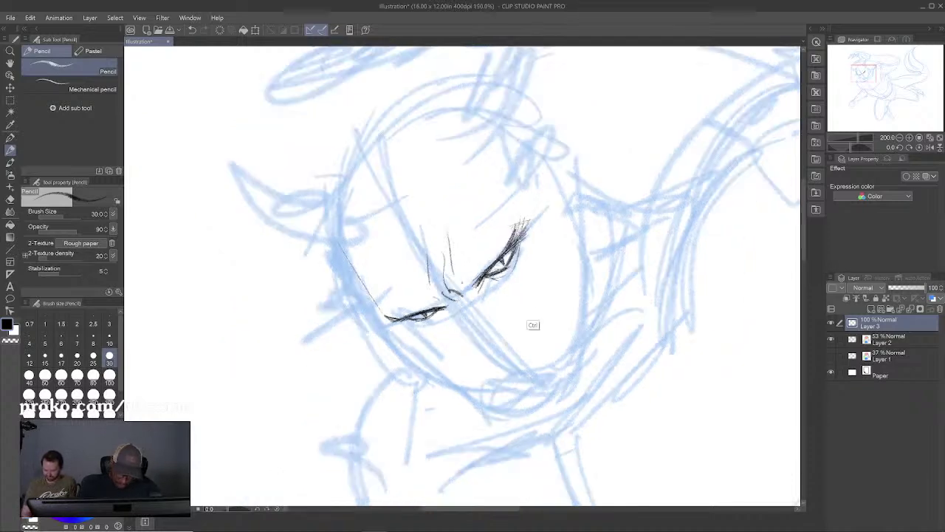
key(bracketright)
key(bracketright)
drag(409, 246, 389, 200)
mouse_move(382, 314)
mouse_down()
mouse_move(361, 259)
mouse_move(416, 180)
mouse_up()
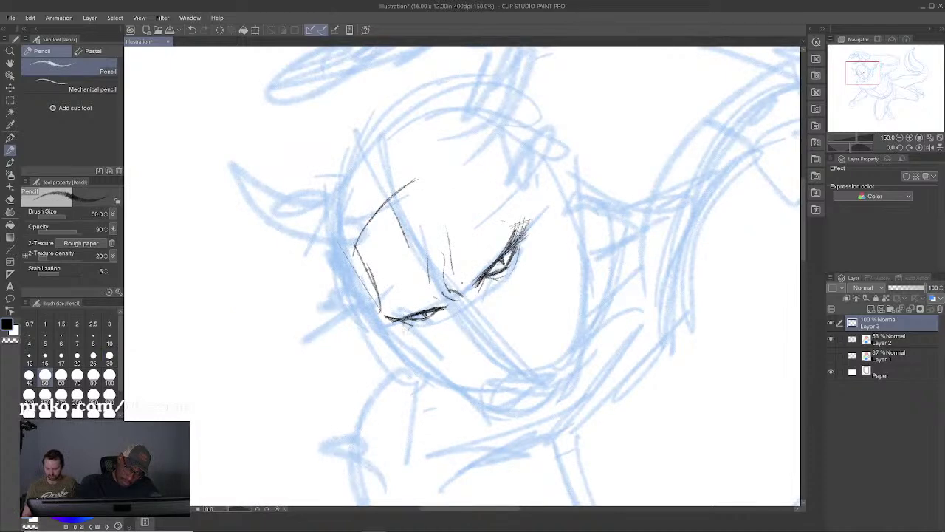
mouse_move(400, 322)
mouse_down()
mouse_move(415, 339)
mouse_move(441, 332)
mouse_up()
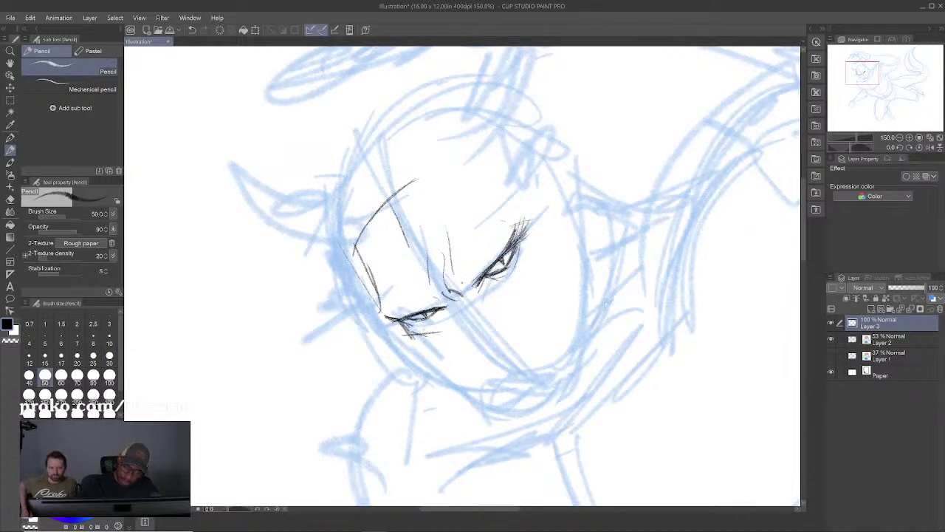
drag(517, 259, 295, 292)
mouse_move(446, 355)
mouse_down()
mouse_move(650, 114)
mouse_move(576, 111)
mouse_move(451, 367)
mouse_up()
mouse_move(488, 199)
mouse_down()
mouse_move(598, 220)
mouse_move(629, 374)
mouse_move(714, 322)
mouse_up()
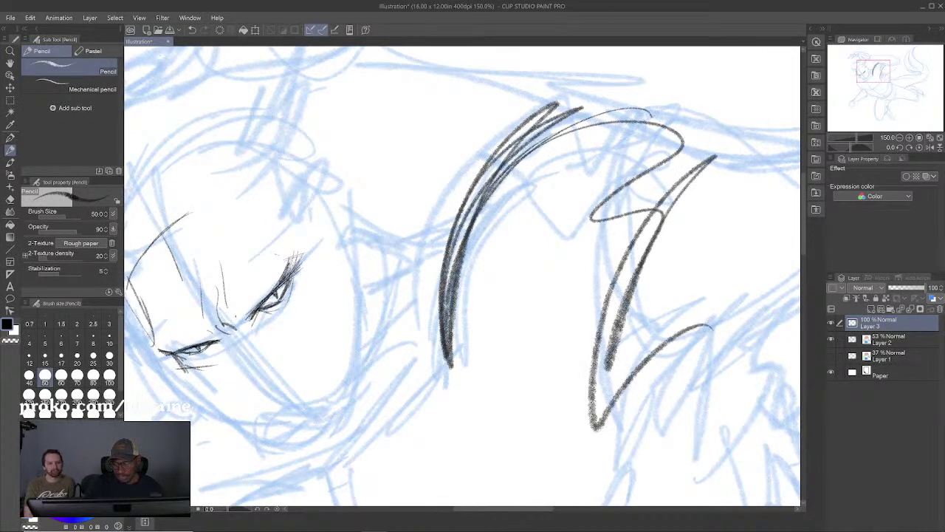
key(ctrl+z)
key(ctrl+z)
mouse_move(432, 409)
mouse_down()
mouse_move(422, 369)
mouse_move(591, 111)
mouse_up()
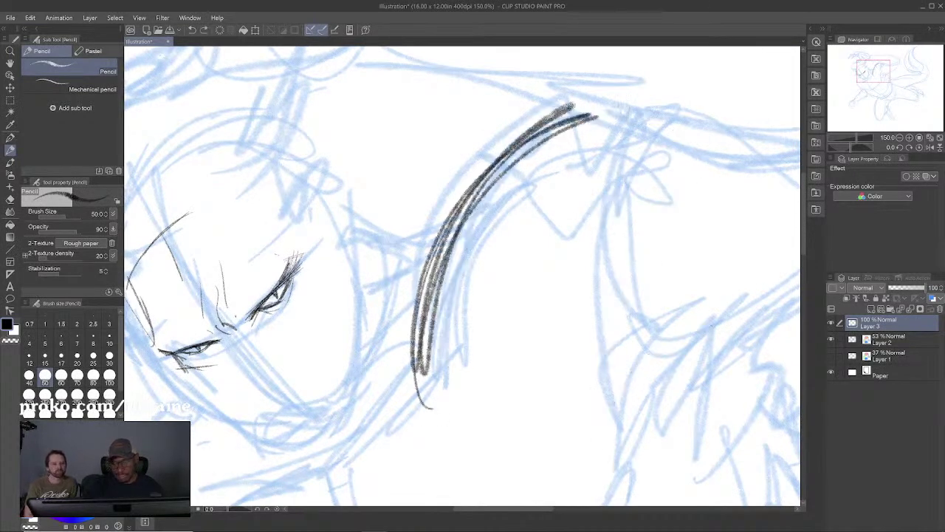
mouse_move(591, 360)
mouse_down()
mouse_move(638, 111)
mouse_move(690, 110)
mouse_move(594, 365)
mouse_up()
drag(644, 124, 598, 369)
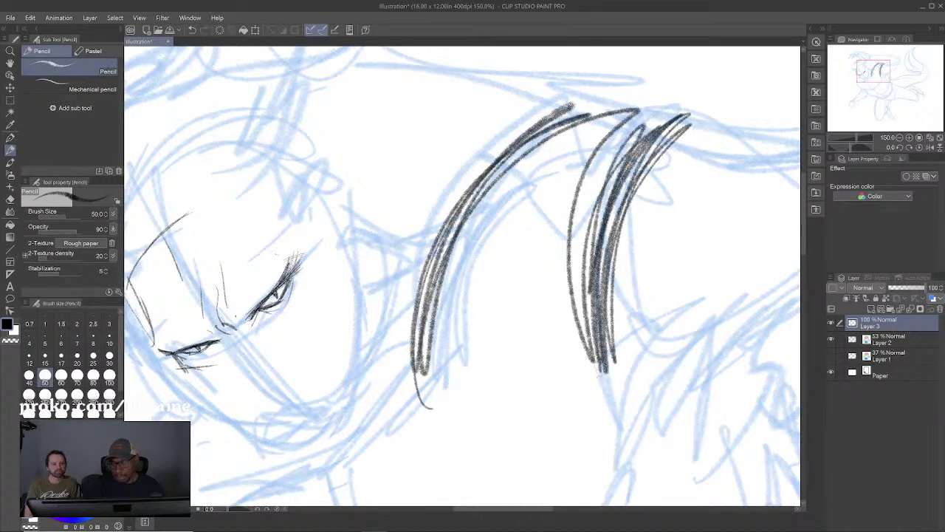
key(ctrl+z)
key(ctrl+z)
key(ctrl+z)
key(ctrl+z)
key(ctrl+z)
key(ctrl+z)
key(ctrl+z)
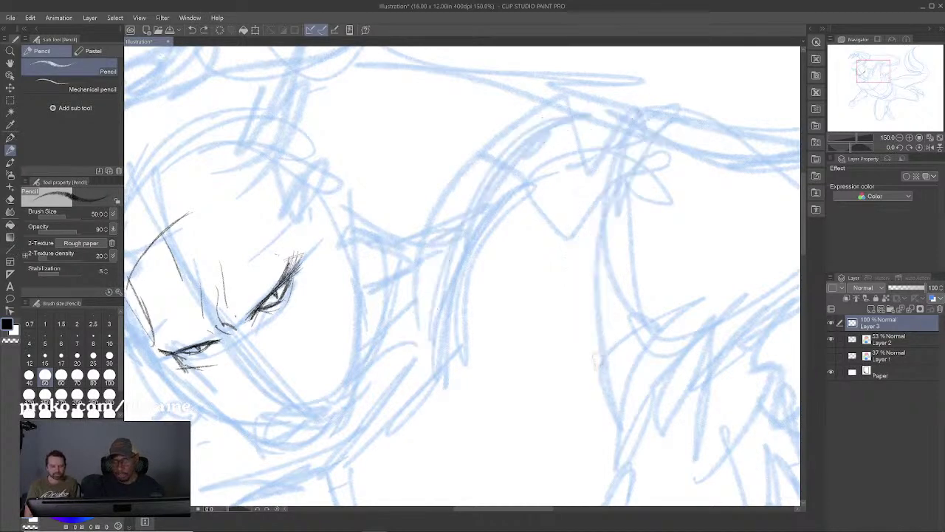
Step: Darken the far eye, draw the bridge of the nose, and add a crease beneath the near eye
drag(356, 395, 472, 369)
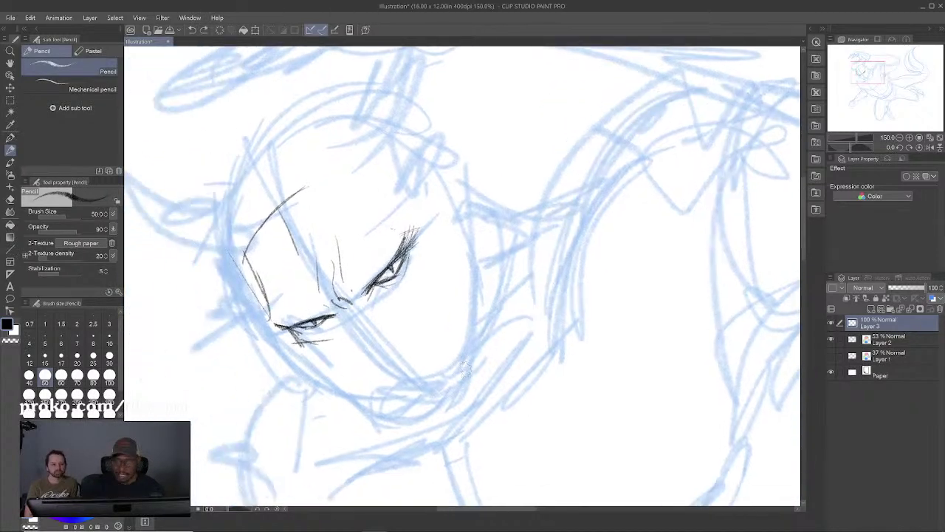
drag(406, 341, 428, 310)
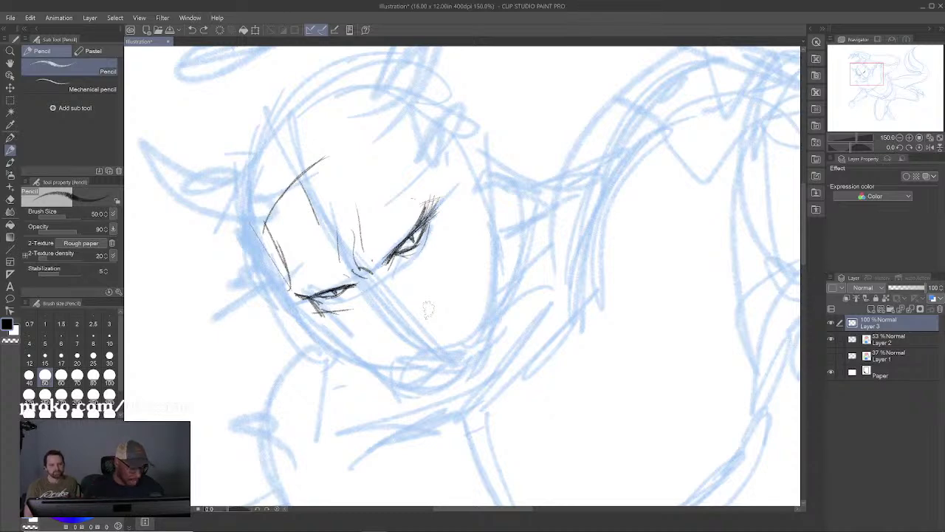
mouse_move(300, 298)
mouse_down()
mouse_move(321, 290)
mouse_move(325, 302)
mouse_move(354, 286)
mouse_up()
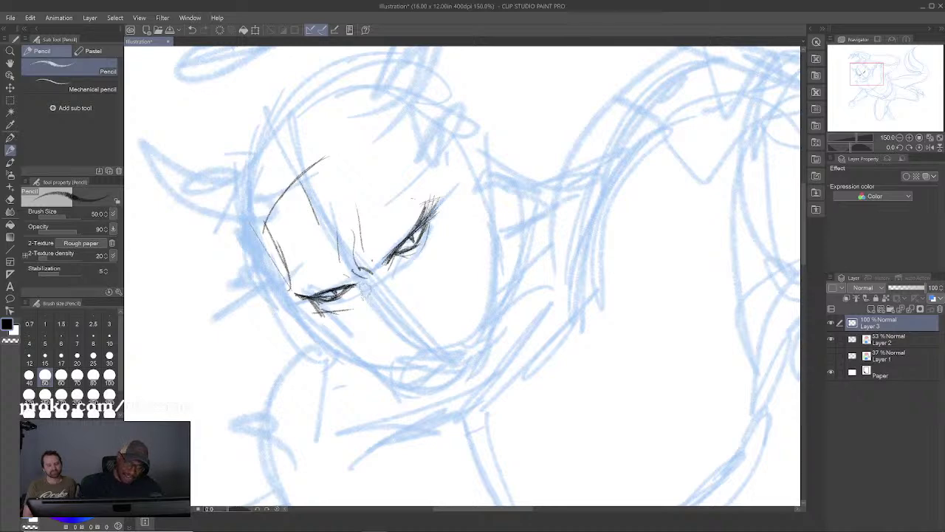
drag(357, 282, 367, 311)
drag(381, 271, 441, 261)
mouse_move(359, 281)
mouse_down()
mouse_move(366, 318)
mouse_move(350, 325)
mouse_up()
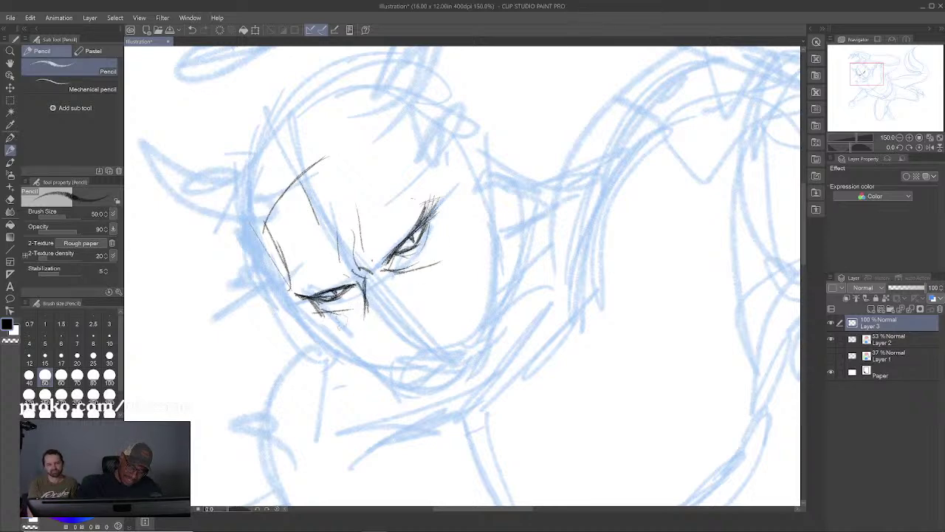
Step: Draw the far cheek contour down to the chin, and sketch the near cheekbone and inner jaw lines
mouse_move(312, 302)
mouse_down()
mouse_move(327, 329)
mouse_move(367, 332)
mouse_move(381, 358)
mouse_up()
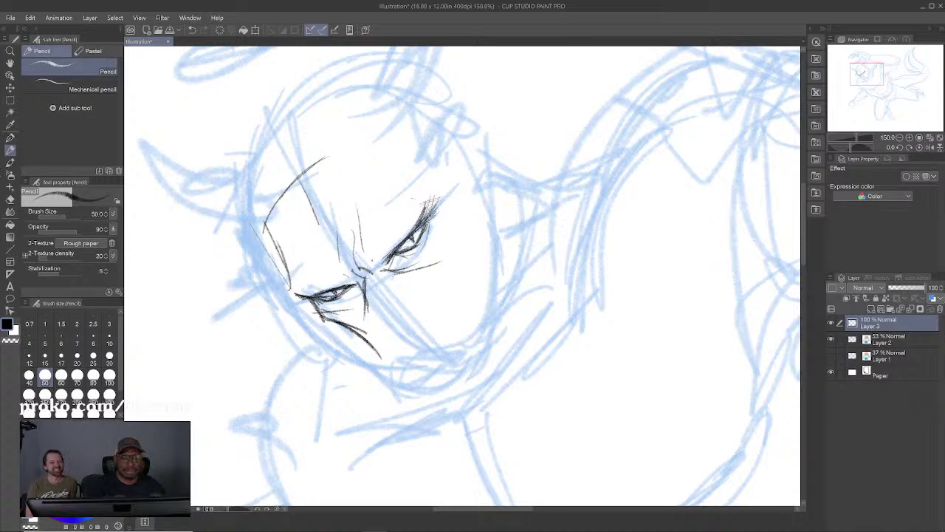
scroll(478, 222, down, 3)
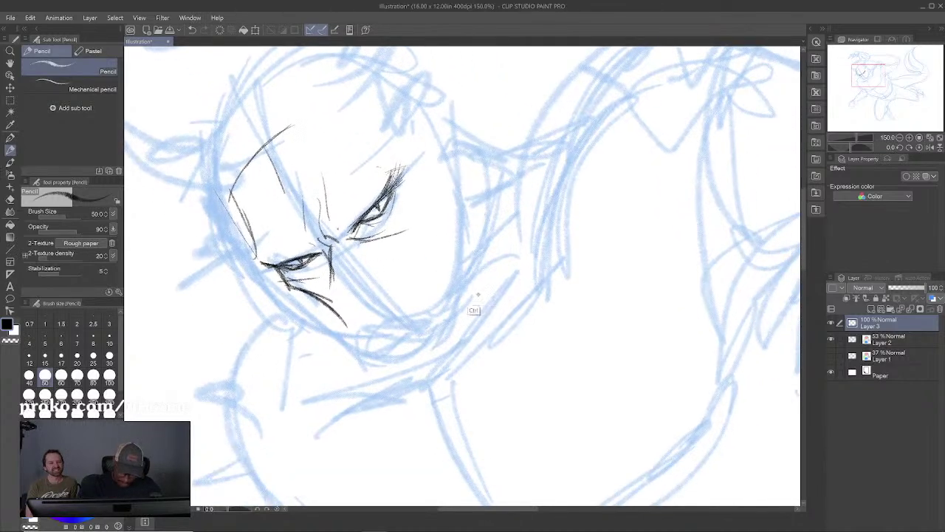
scroll(489, 298, up, 3)
mouse_move(310, 282)
mouse_down()
mouse_move(366, 328)
mouse_move(437, 345)
mouse_up()
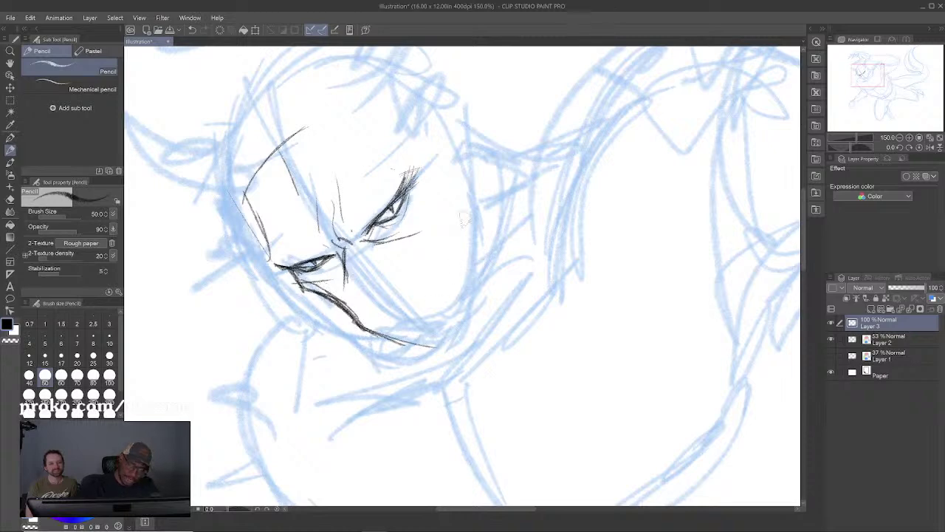
mouse_move(416, 245)
mouse_down()
mouse_move(452, 232)
mouse_move(446, 201)
mouse_move(441, 237)
mouse_move(453, 241)
mouse_move(454, 332)
mouse_up()
mouse_move(389, 341)
mouse_down()
mouse_move(422, 359)
mouse_move(470, 325)
mouse_up()
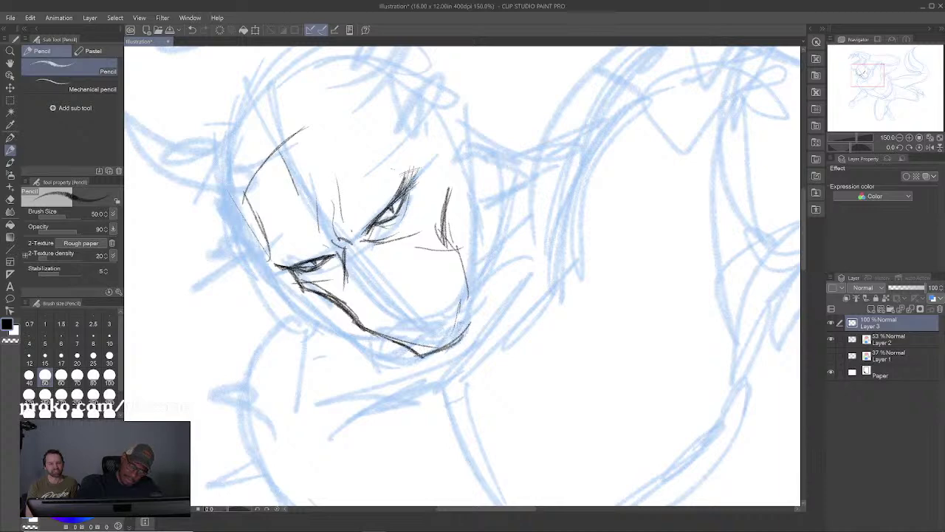
Step: Darken the chin and carry a heavy near-side jaw line up to the temple, reinforcing the far cheek contour
drag(428, 354, 464, 316)
drag(467, 278, 471, 334)
mouse_move(473, 247)
mouse_down()
mouse_move(468, 337)
mouse_move(471, 268)
mouse_up()
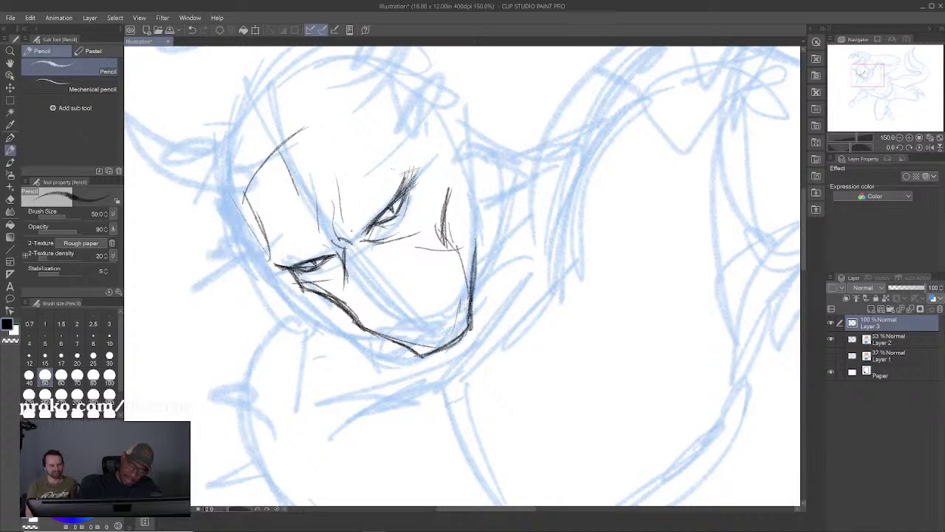
mouse_move(483, 205)
mouse_down()
mouse_move(469, 313)
mouse_move(475, 259)
mouse_up()
mouse_move(345, 307)
mouse_down()
mouse_move(355, 326)
mouse_move(396, 341)
mouse_move(415, 362)
mouse_move(457, 340)
mouse_up()
drag(474, 288, 470, 330)
drag(484, 203, 472, 288)
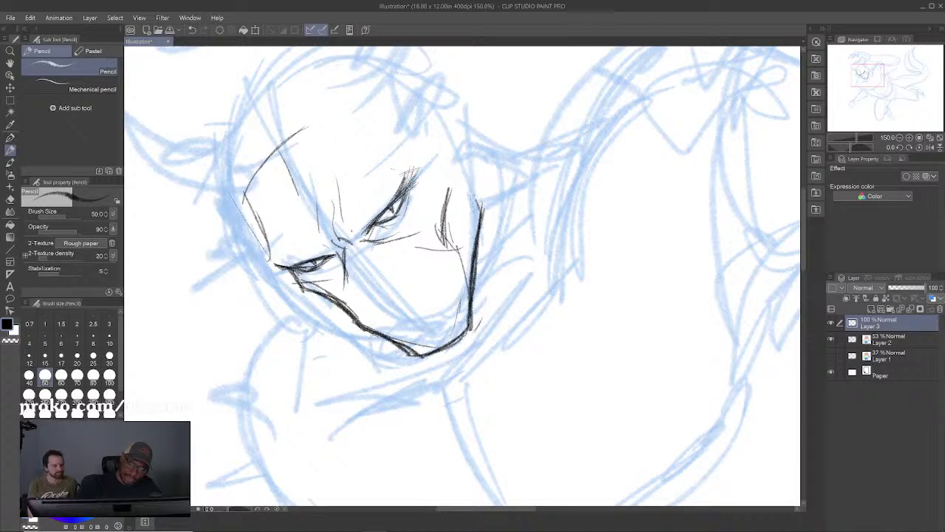
drag(465, 171, 506, 265)
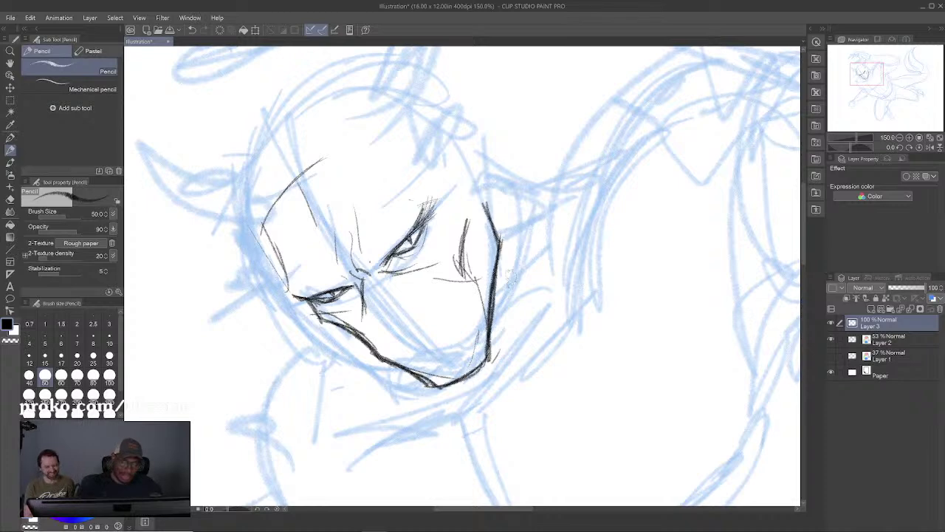
Step: Add brow creases across the forehead, darken the far brow edge, and draw the curved base of the far horn
mouse_move(434, 184)
mouse_down()
mouse_move(373, 194)
mouse_move(356, 182)
mouse_move(373, 187)
mouse_up()
drag(271, 220, 285, 278)
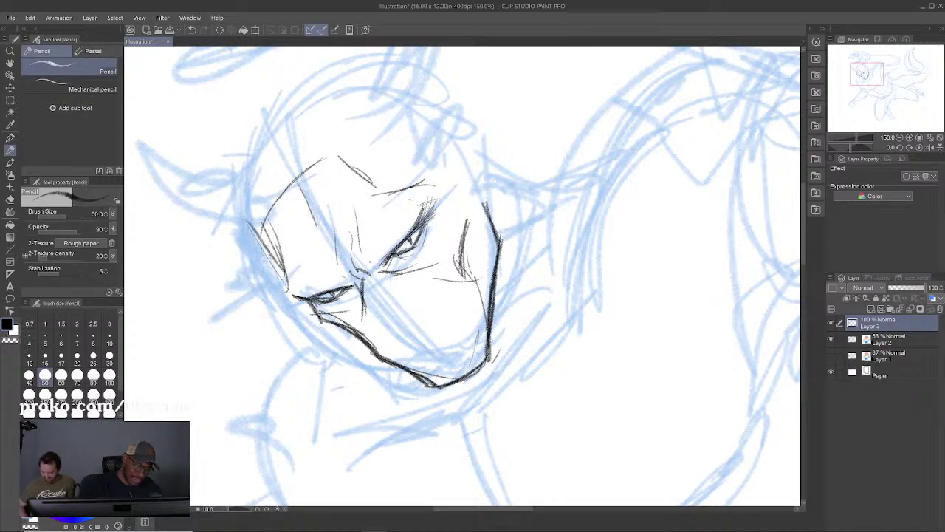
drag(257, 232, 232, 171)
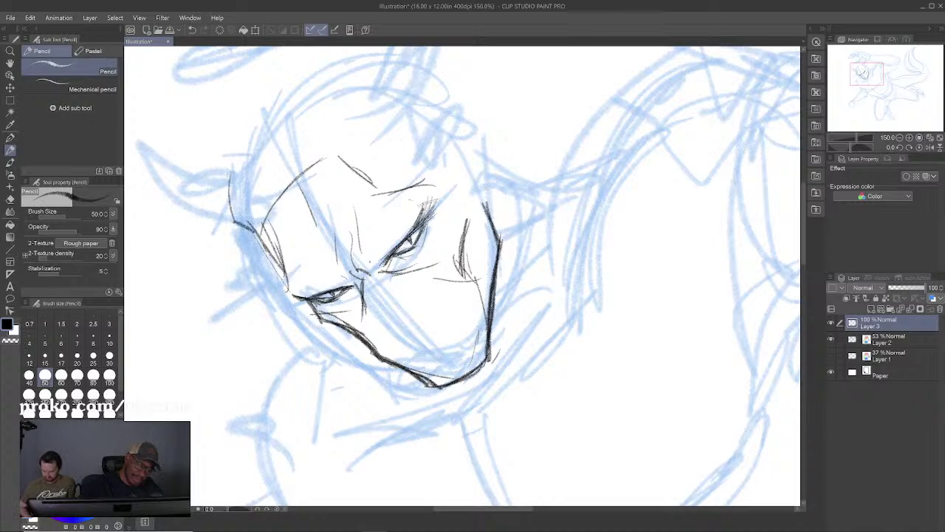
drag(245, 215, 255, 145)
Step: Draw the crescent-shaped base of the near horn and the skull contour running from it down toward the temple
drag(404, 145, 408, 204)
drag(356, 148, 388, 182)
mouse_move(354, 130)
mouse_down()
mouse_move(425, 152)
mouse_move(344, 159)
mouse_move(344, 176)
mouse_up()
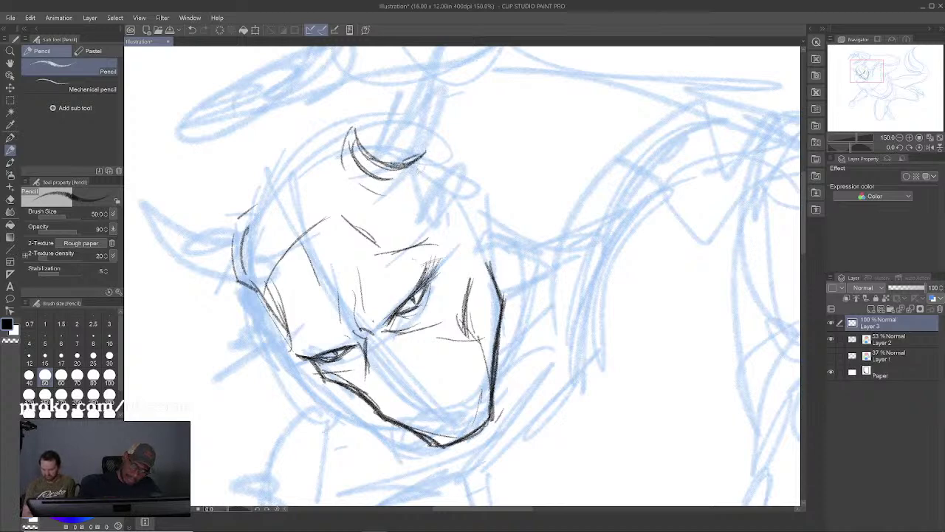
mouse_move(426, 153)
mouse_down()
mouse_move(413, 184)
mouse_move(460, 218)
mouse_up()
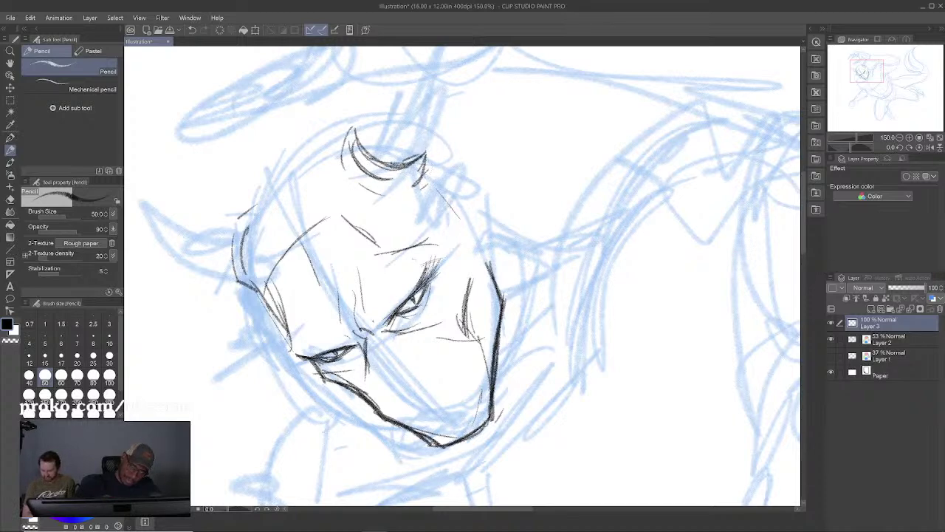
mouse_move(426, 164)
mouse_down()
mouse_move(466, 204)
mouse_move(486, 251)
mouse_up()
Step: Add a layer above the face drawing, fill it with white, and lower its opacity to 70%
key(ctrl+0)
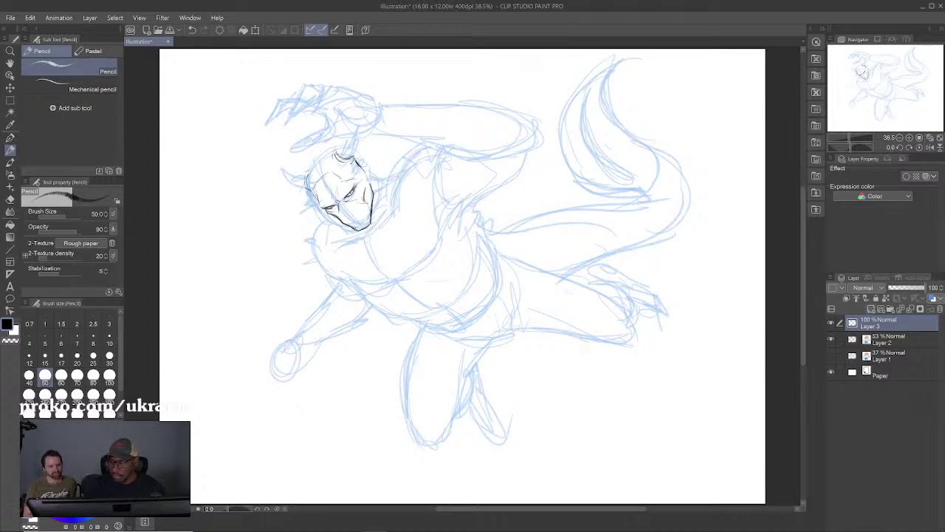
click(870, 309)
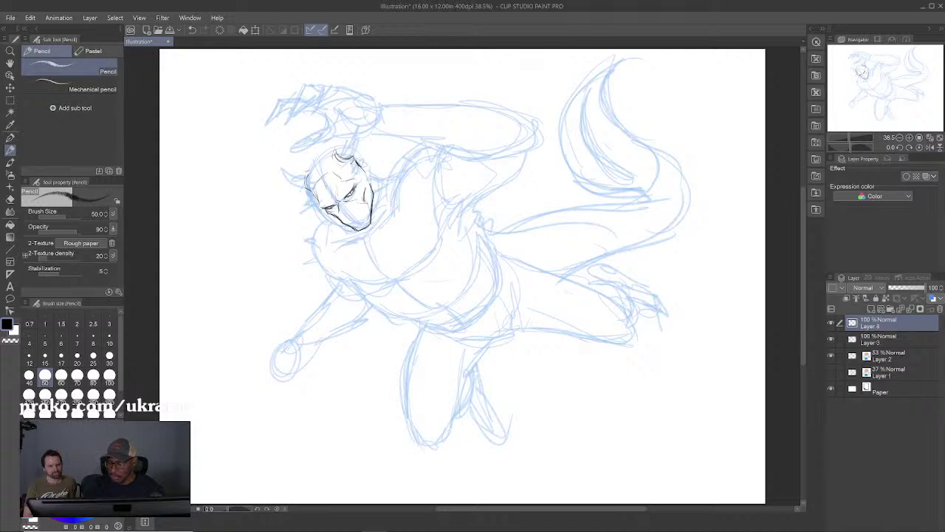
key(x)
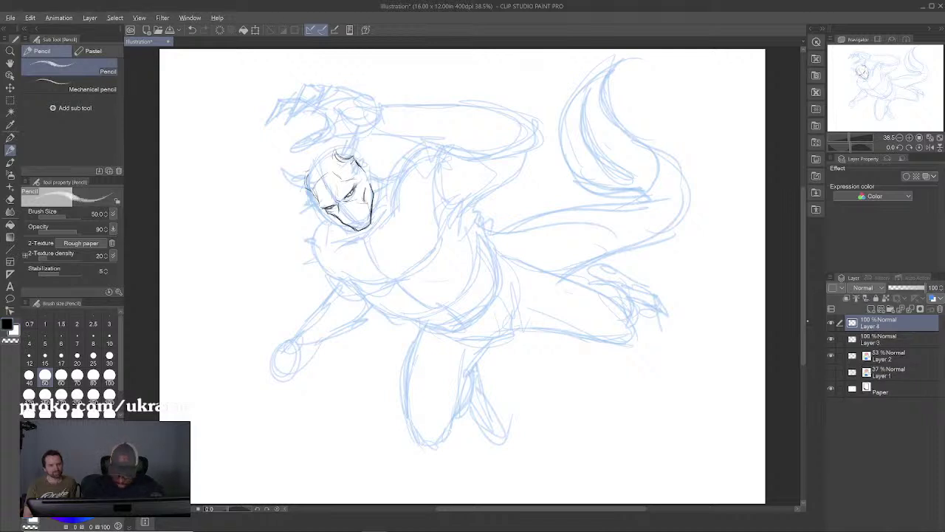
key(alt+BackSpace)
drag(923, 288, 908, 288)
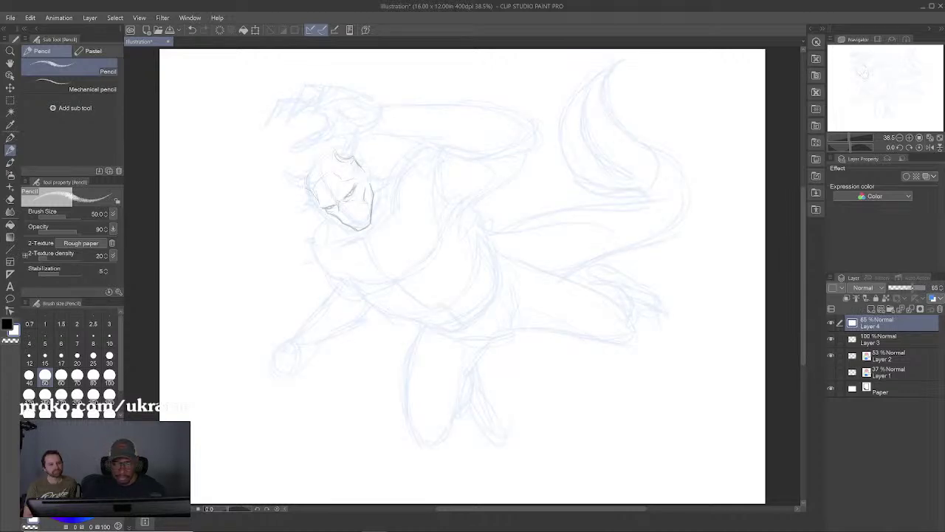
drag(913, 287, 916, 287)
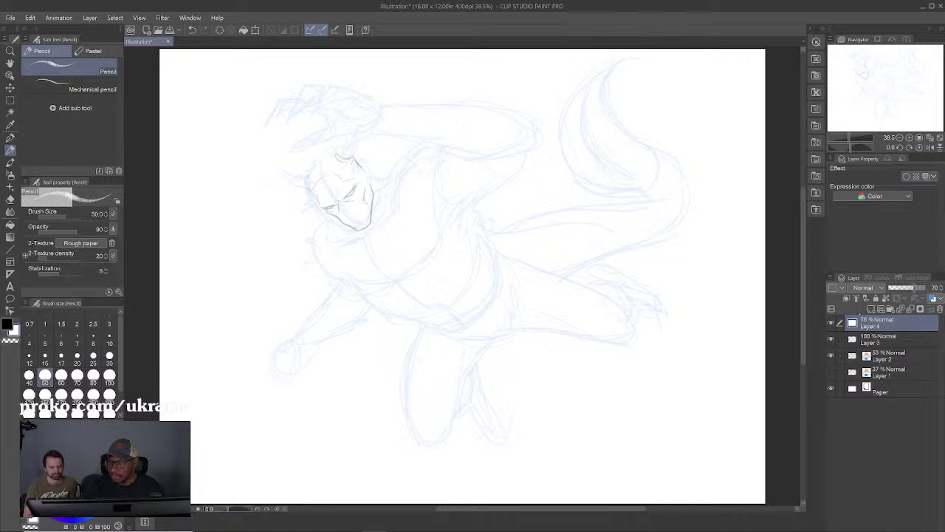
Step: Add another layer and draw a rectangular frame just inside the page edges, with zigzags along both side margins
click(871, 309)
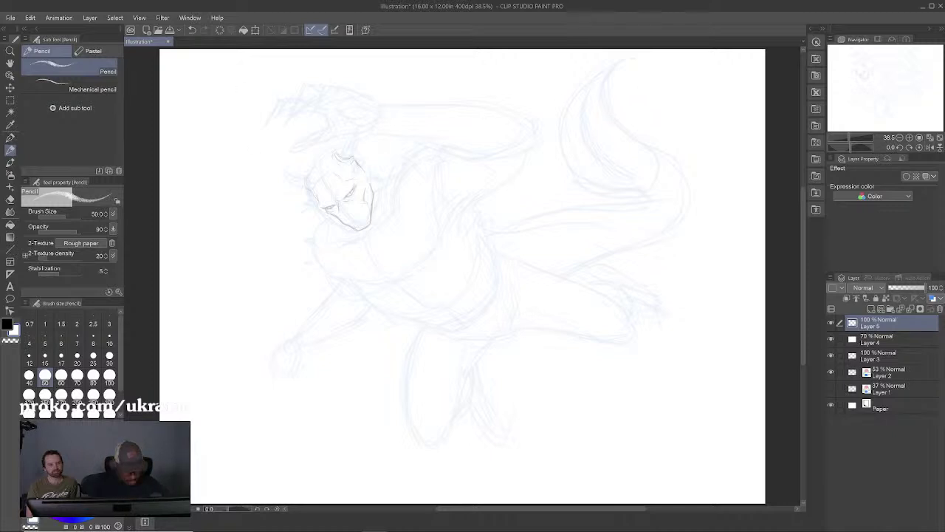
mouse_move(192, 86)
mouse_down()
mouse_move(696, 79)
mouse_move(724, 127)
mouse_move(720, 460)
mouse_move(700, 470)
mouse_move(193, 473)
mouse_move(191, 78)
mouse_up()
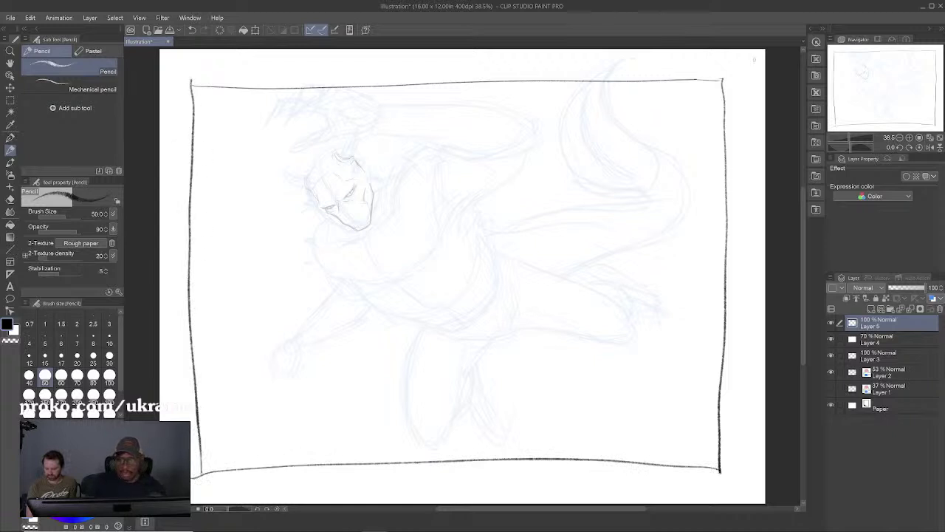
mouse_move(755, 60)
mouse_down()
mouse_move(745, 144)
mouse_move(768, 186)
mouse_move(734, 254)
mouse_move(742, 332)
mouse_move(732, 419)
mouse_move(747, 487)
mouse_up()
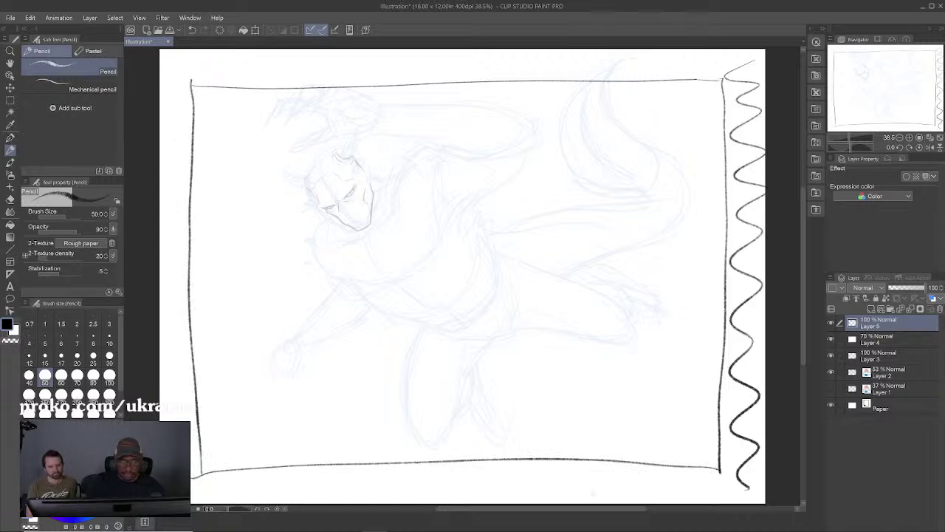
mouse_move(171, 421)
mouse_down()
mouse_move(183, 376)
mouse_move(167, 200)
mouse_move(172, 57)
mouse_up()
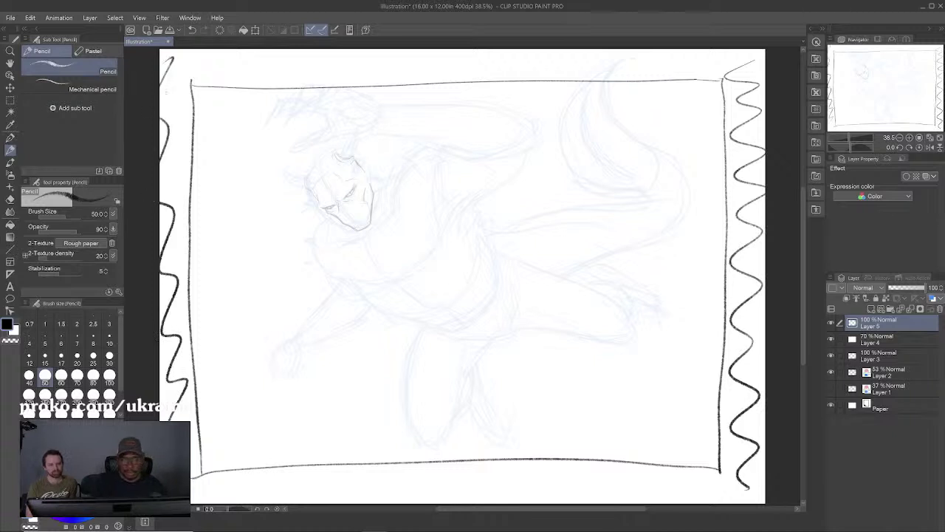
Step: Draw a large, repeatedly traced circle around the torso with two crossing lines inside, plus a smaller circle around the head
mouse_move(464, 186)
mouse_down()
mouse_move(380, 356)
mouse_move(370, 161)
mouse_move(543, 310)
mouse_move(384, 361)
mouse_move(304, 234)
mouse_move(480, 161)
mouse_move(517, 325)
mouse_move(310, 325)
mouse_move(552, 273)
mouse_up()
mouse_move(553, 273)
mouse_down()
mouse_move(358, 161)
mouse_move(314, 295)
mouse_up()
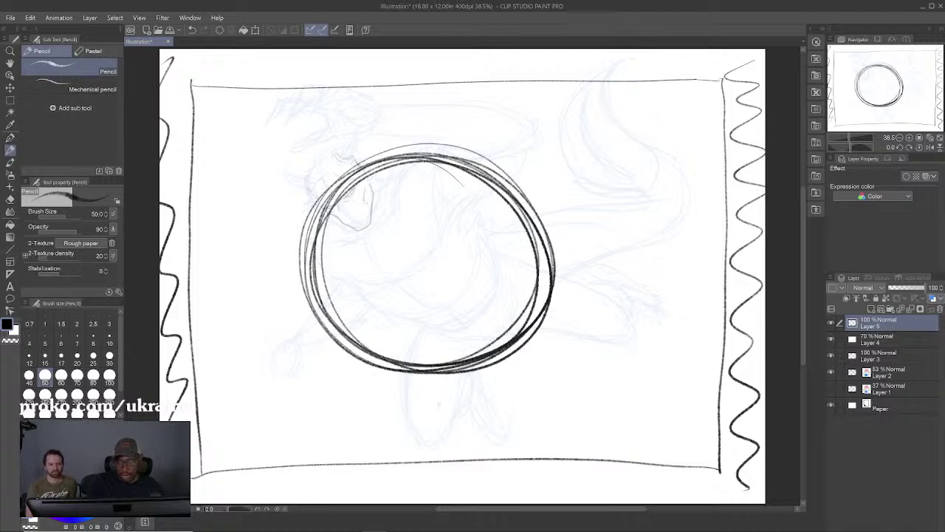
drag(333, 210, 477, 293)
drag(452, 168, 366, 371)
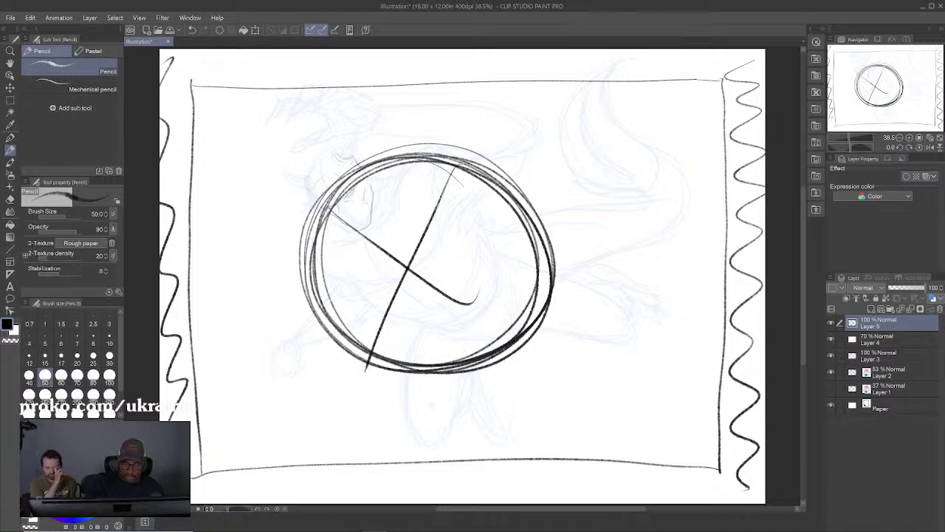
mouse_move(366, 127)
mouse_down()
mouse_move(322, 171)
mouse_move(405, 170)
mouse_move(355, 127)
mouse_up()
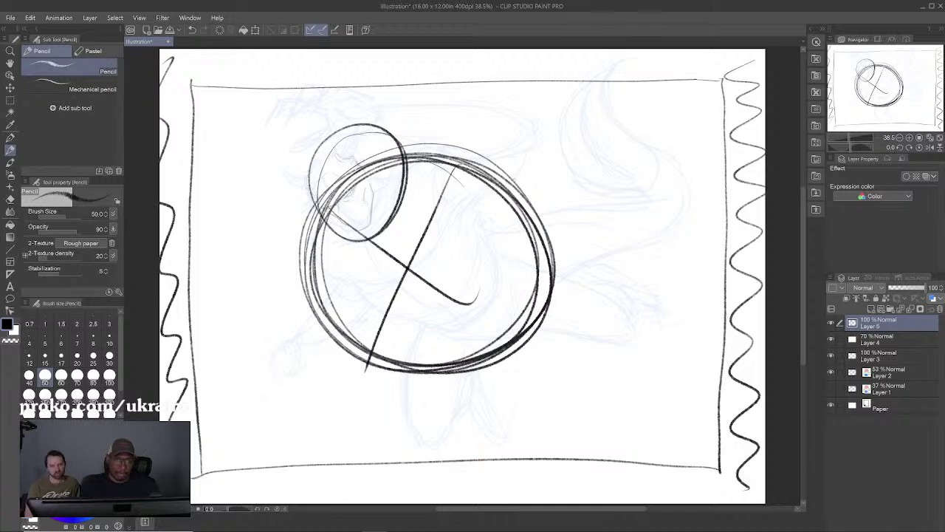
mouse_move(393, 145)
mouse_down()
mouse_move(322, 301)
mouse_move(452, 337)
mouse_move(526, 171)
mouse_move(494, 356)
mouse_up()
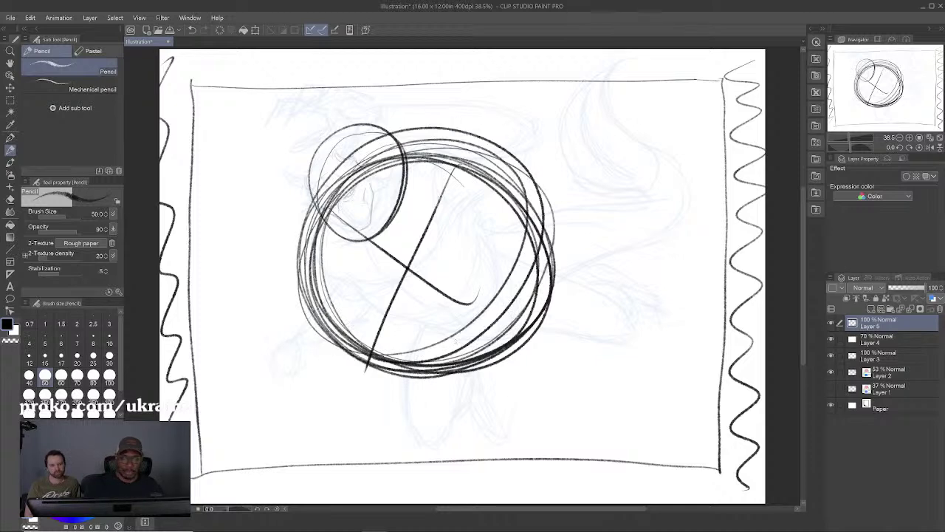
mouse_move(456, 341)
mouse_down()
mouse_move(317, 250)
mouse_move(348, 168)
mouse_move(377, 157)
mouse_move(523, 303)
mouse_up()
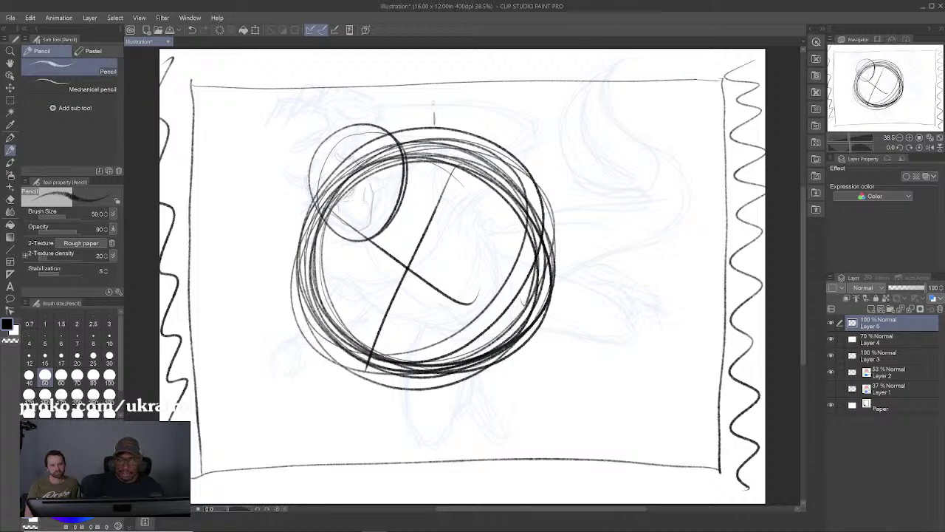
Step: Draw arrows from the large circle outward to all four sides of the frame
drag(434, 112, 434, 80)
drag(435, 80, 453, 96)
drag(588, 244, 728, 243)
mouse_move(711, 230)
mouse_down()
mouse_move(730, 243)
mouse_move(705, 259)
mouse_up()
drag(299, 271, 188, 278)
drag(201, 260, 188, 277)
drag(188, 277, 216, 297)
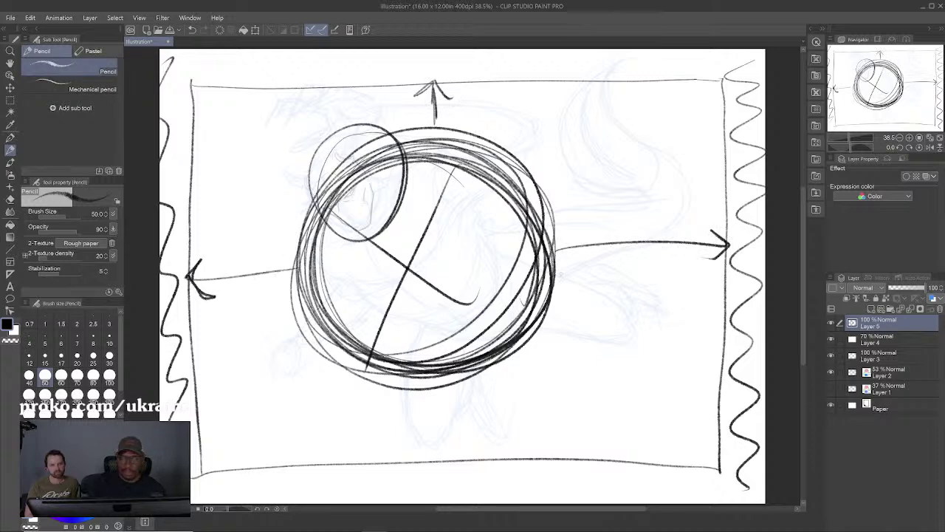
drag(436, 387, 437, 459)
drag(413, 441, 442, 463)
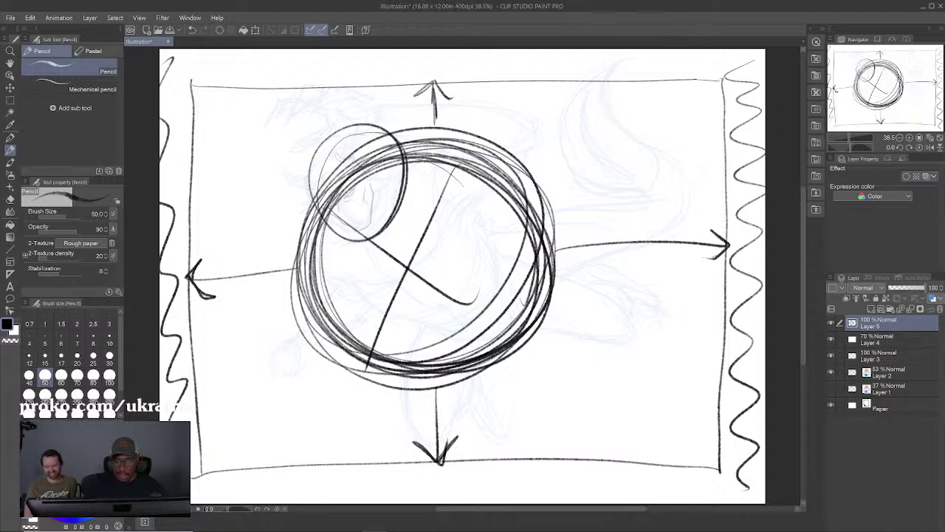
Step: Retrace the frame's right edge and fill the right page margin with a denser zigzag
drag(723, 83, 721, 437)
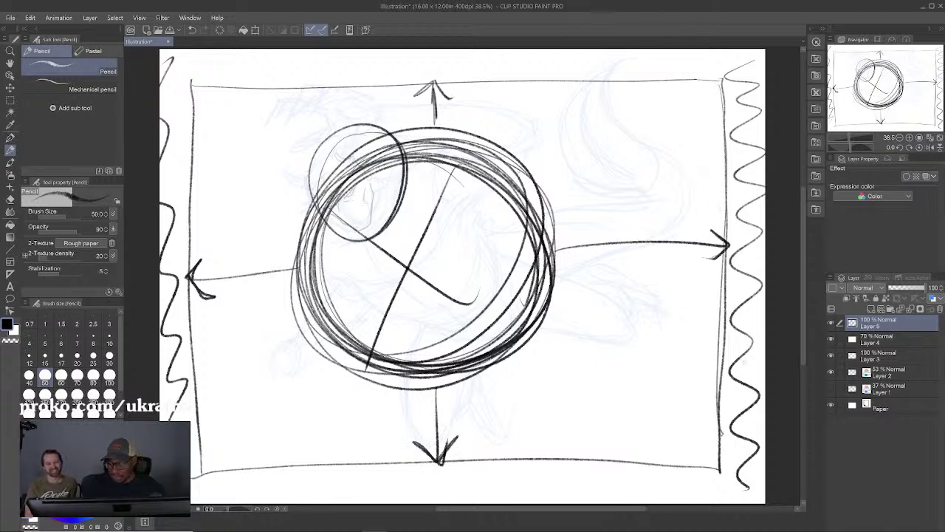
mouse_move(753, 349)
mouse_down()
mouse_move(752, 309)
mouse_move(762, 270)
mouse_move(736, 229)
mouse_move(763, 178)
mouse_move(731, 133)
mouse_move(767, 80)
mouse_move(755, 56)
mouse_up()
mouse_move(761, 352)
mouse_down()
mouse_move(745, 412)
mouse_move(754, 448)
mouse_up()
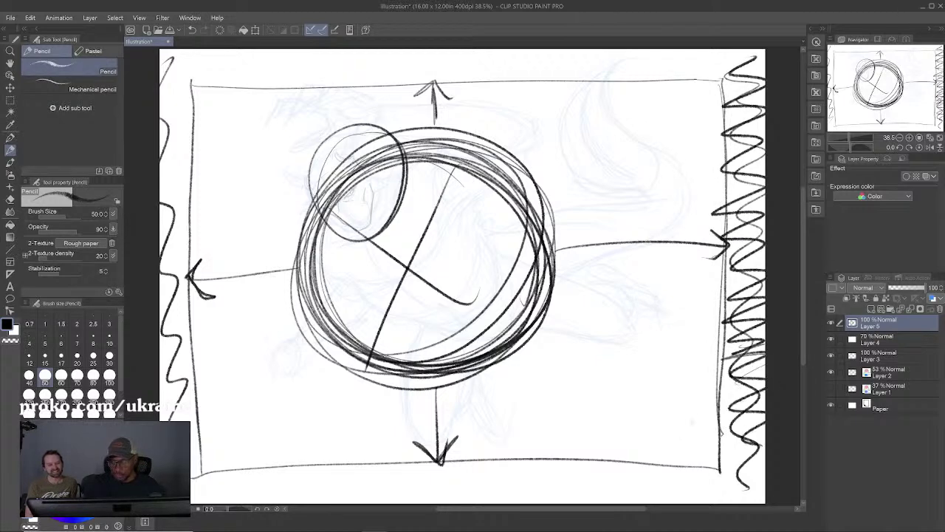
Step: Sketch two small limb-like shapes crossing the frame's lower edge, with jagged ends and dark scribbling beneath one
drag(502, 399, 572, 491)
mouse_move(561, 456)
mouse_down()
mouse_move(589, 495)
mouse_move(551, 501)
mouse_move(588, 498)
mouse_move(620, 399)
mouse_up()
mouse_move(559, 414)
mouse_down()
mouse_move(599, 421)
mouse_move(584, 492)
mouse_up()
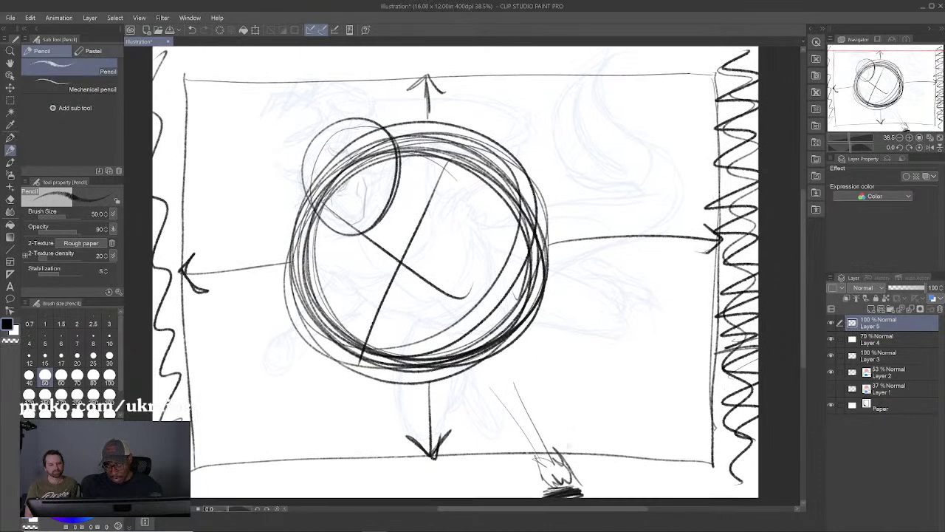
mouse_move(559, 406)
mouse_down()
mouse_move(591, 451)
mouse_move(643, 449)
mouse_up()
drag(607, 405, 641, 445)
mouse_move(542, 398)
mouse_down()
mouse_move(572, 454)
mouse_move(546, 408)
mouse_up()
scroll(569, 455, down, 1)
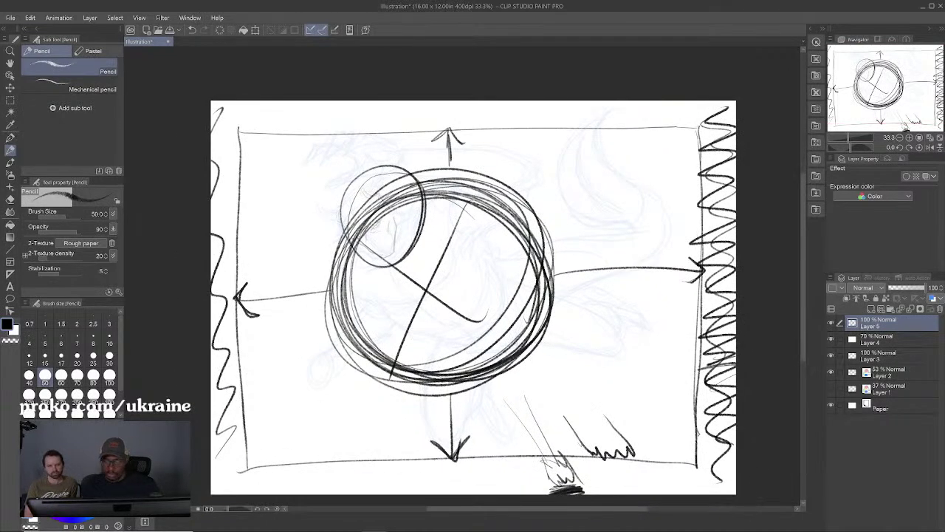
Step: Clear the contents of Layer 5 and Layer 4, hide both layers, and make Layer 3 active around the head
key(Delete)
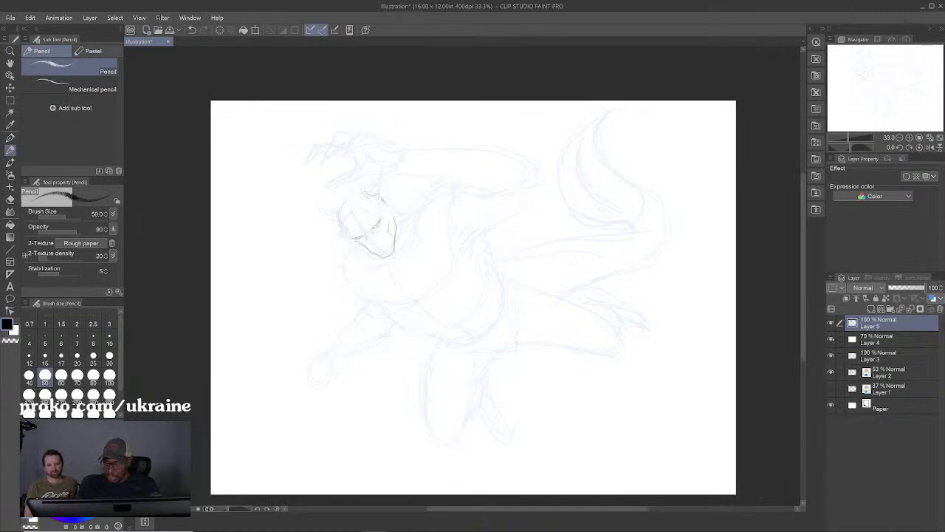
click(868, 338)
key(Delete)
drag(831, 339, 831, 323)
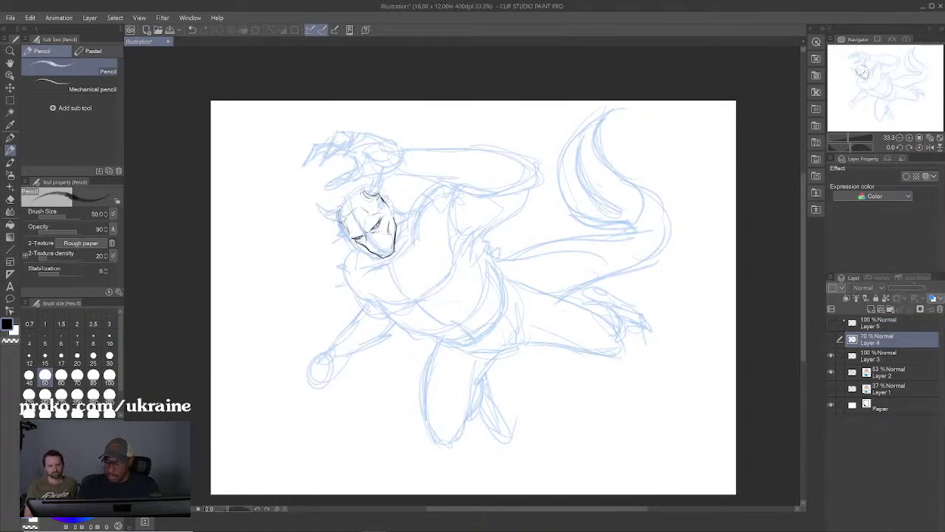
click(873, 354)
key(ctrl+plus)
key(ctrl+plus)
key(ctrl+plus)
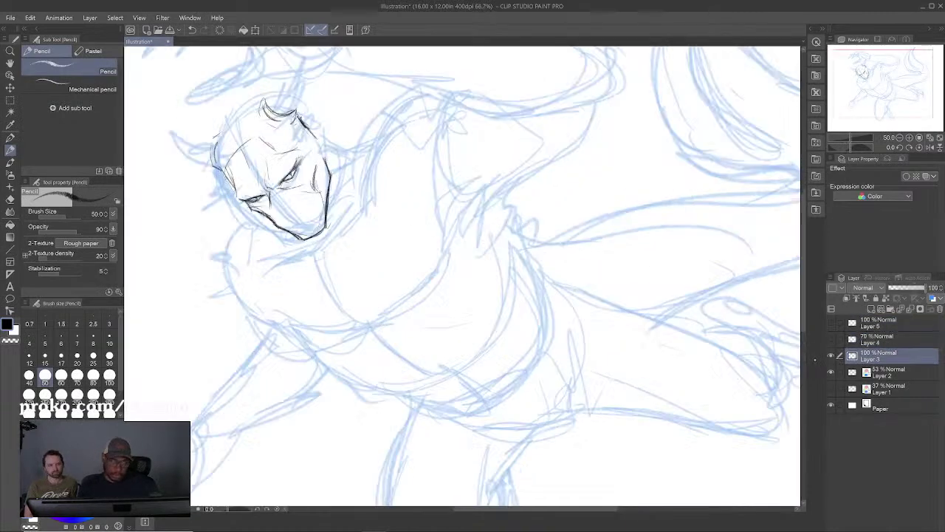
drag(325, 190, 536, 306)
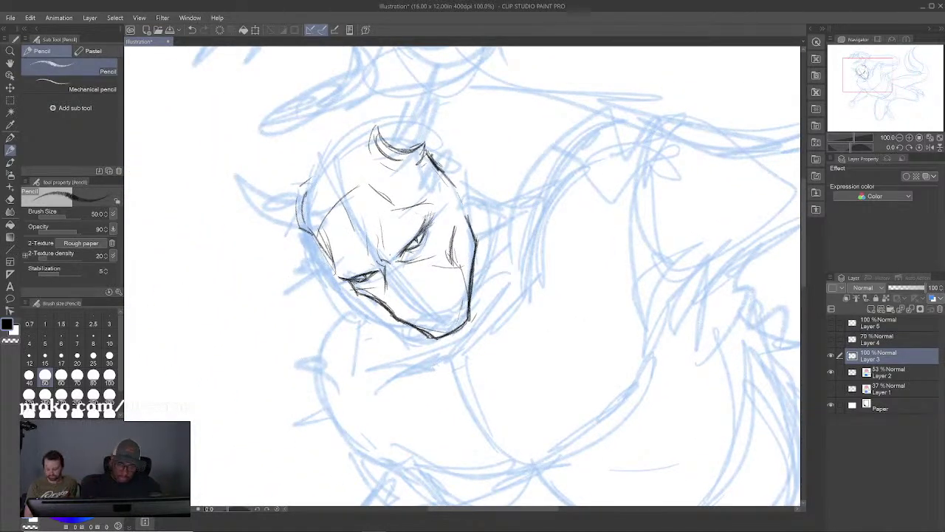
Step: Sketch trial dark strokes at the tail tip and a rough frame around the page, and undo them
mouse_move(517, 185)
mouse_down()
mouse_move(357, 424)
mouse_move(336, 343)
mouse_up()
drag(532, 259, 502, 376)
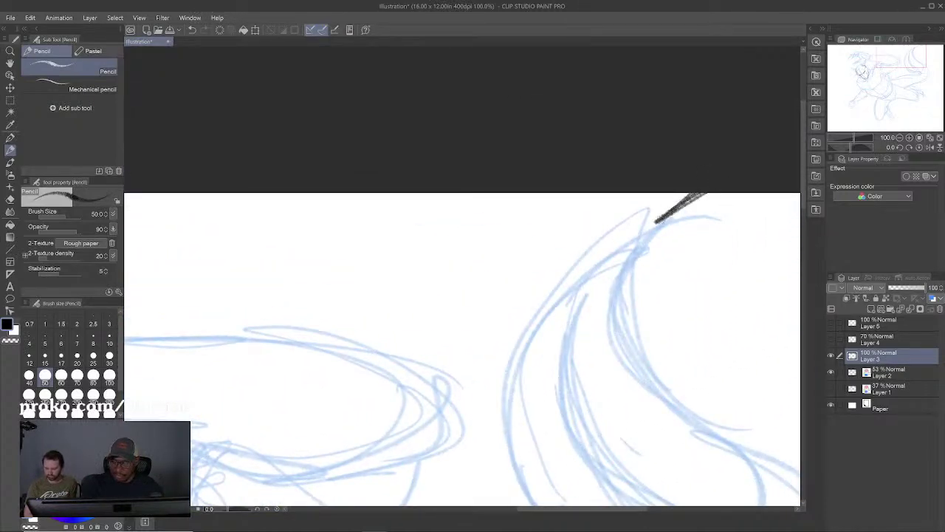
drag(653, 336, 512, 317)
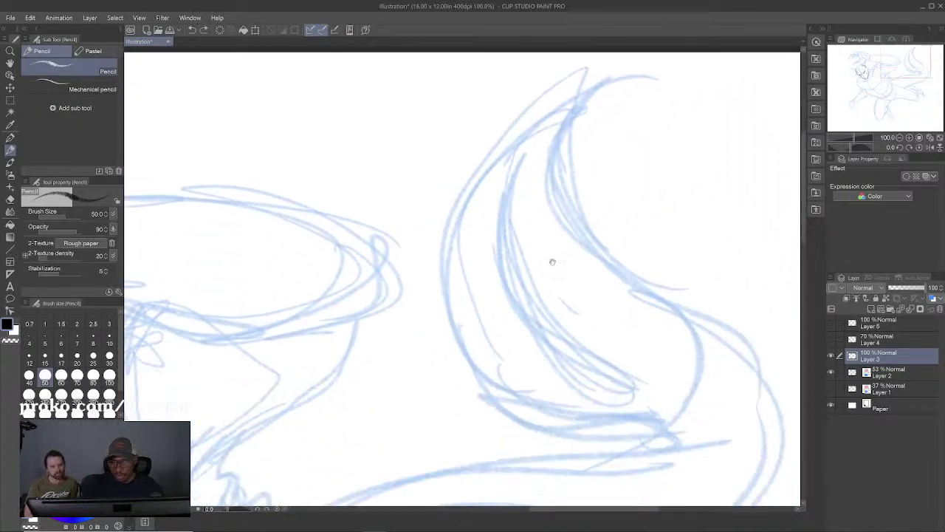
drag(552, 262, 607, 253)
scroll(630, 171, down, 2)
key(ctrl+minus)
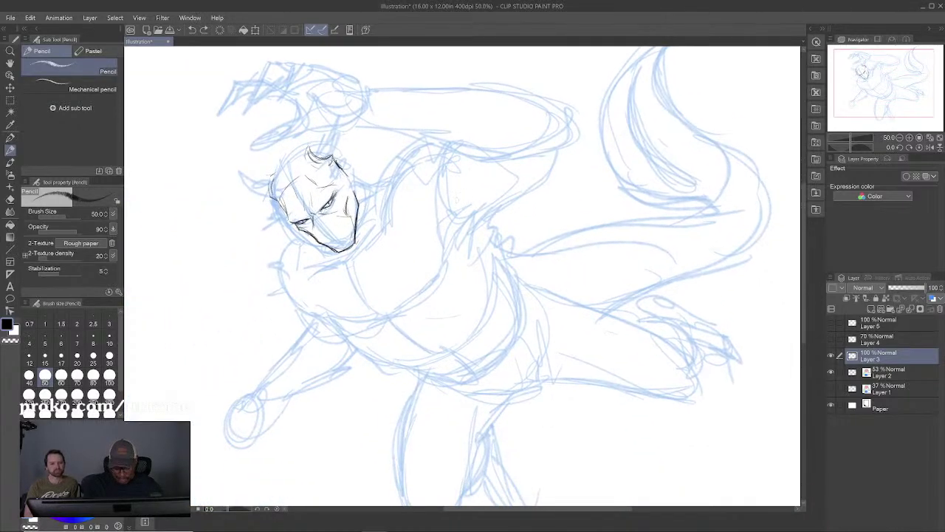
mouse_move(519, 148)
mouse_down()
mouse_move(440, 143)
mouse_move(438, 434)
mouse_move(440, 139)
mouse_move(407, 143)
mouse_up()
key(ctrl+z)
mouse_move(568, 116)
mouse_down()
mouse_move(629, 79)
mouse_move(586, 101)
mouse_up()
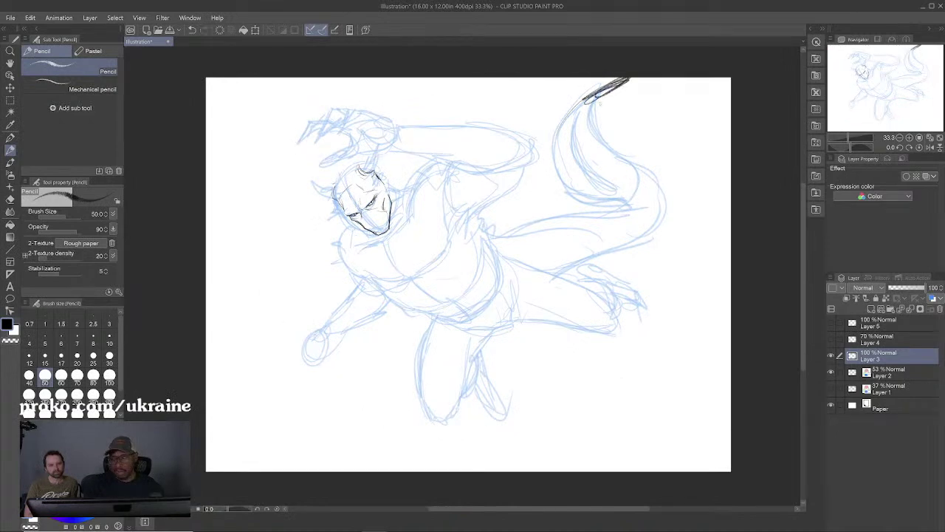
key(ctrl+z)
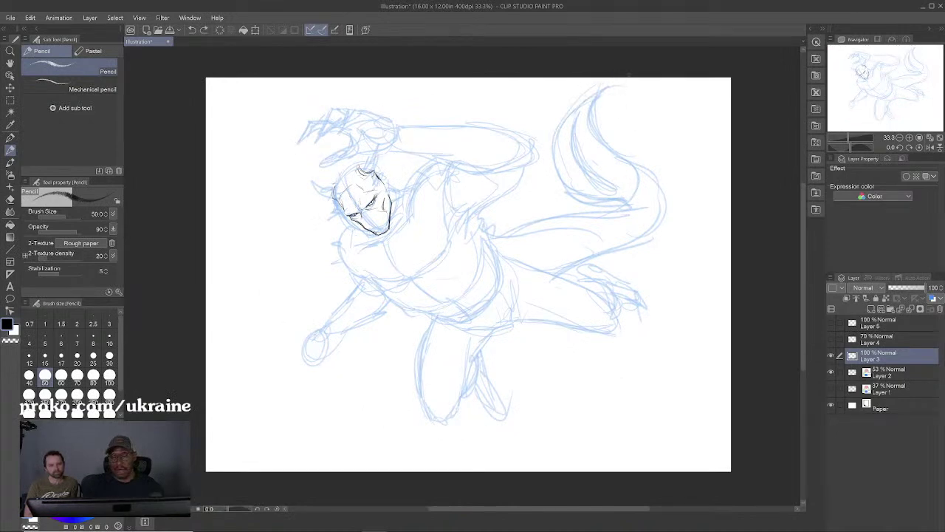
mouse_move(220, 83)
mouse_down()
mouse_move(721, 87)
mouse_move(726, 183)
mouse_move(603, 446)
mouse_move(225, 141)
mouse_move(229, 83)
mouse_up()
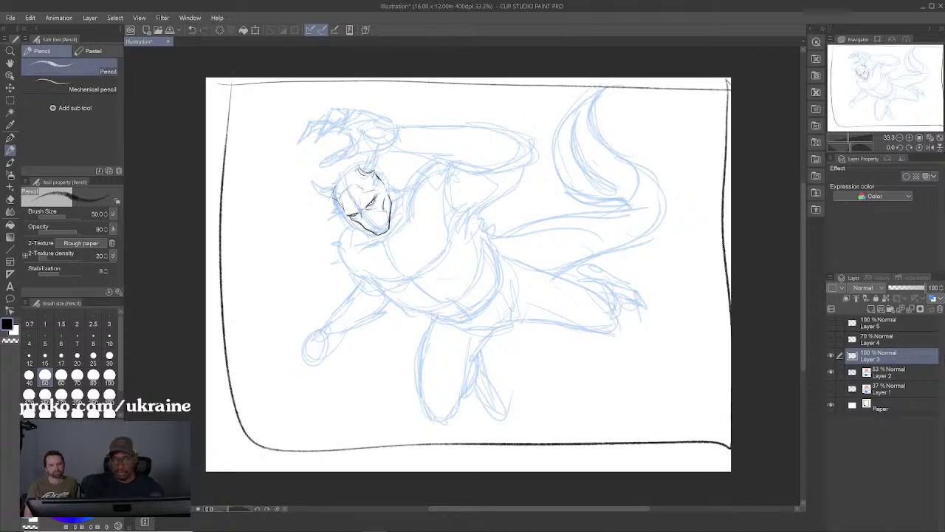
key(ctrl+z)
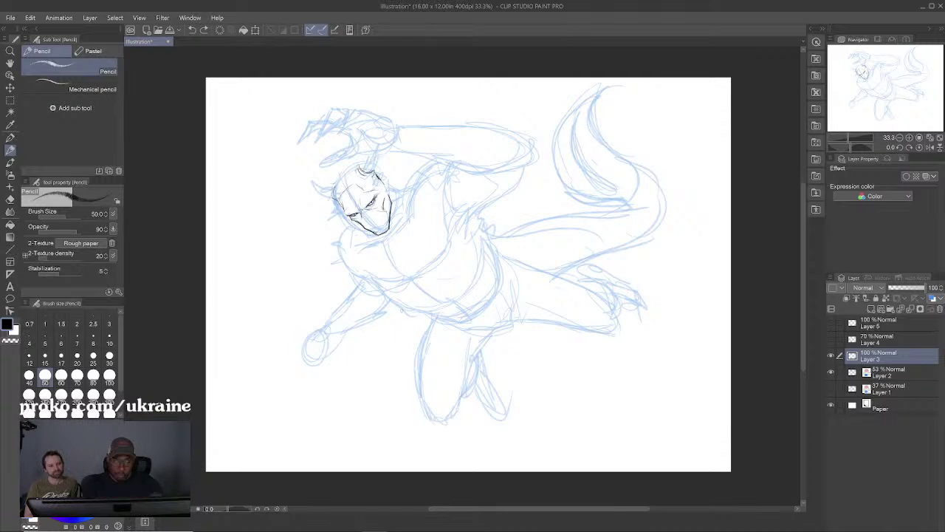
Step: Try rotating the Layer 2 and Layer 3 artwork clockwise and scaling it down to 77, and cancel the transformation
ctrl+click(886, 372)
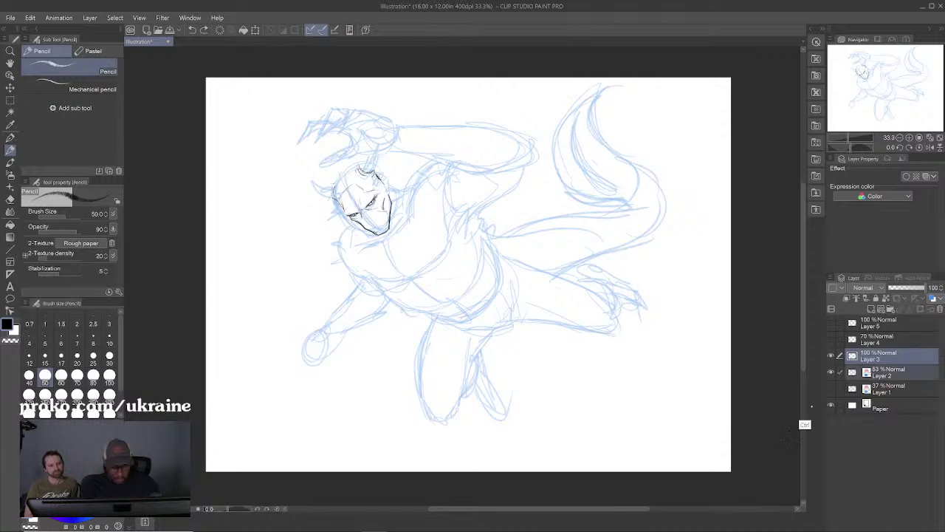
key(ctrl+t)
mouse_move(686, 142)
mouse_down()
mouse_move(687, 173)
mouse_move(636, 232)
mouse_up()
drag(421, 311, 394, 352)
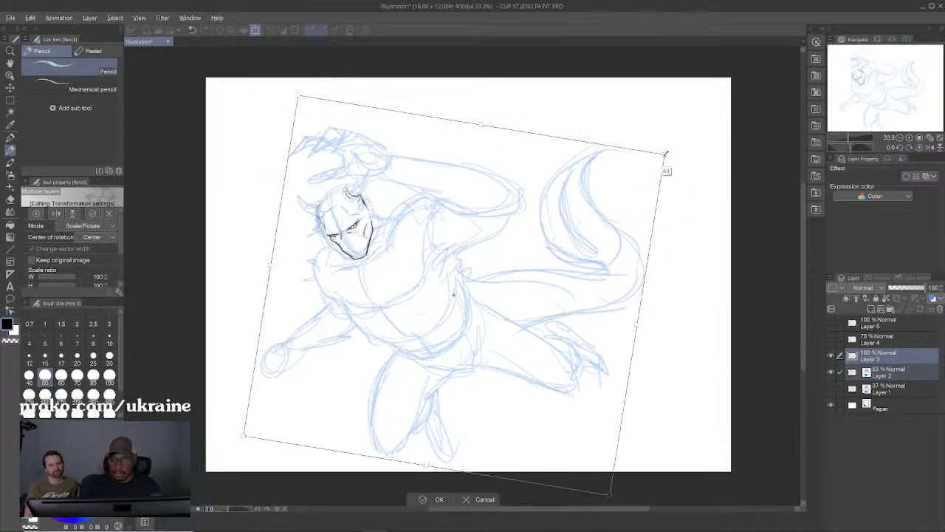
drag(667, 158, 615, 188)
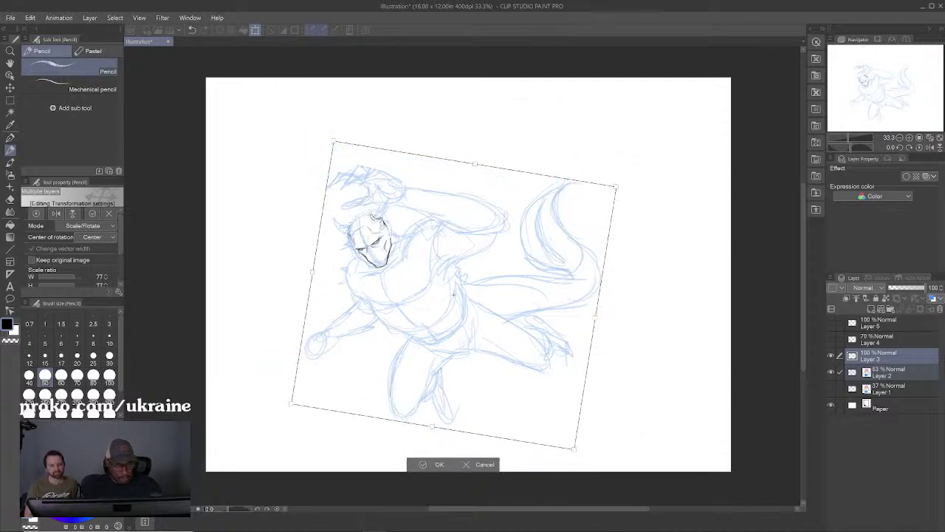
key(Escape)
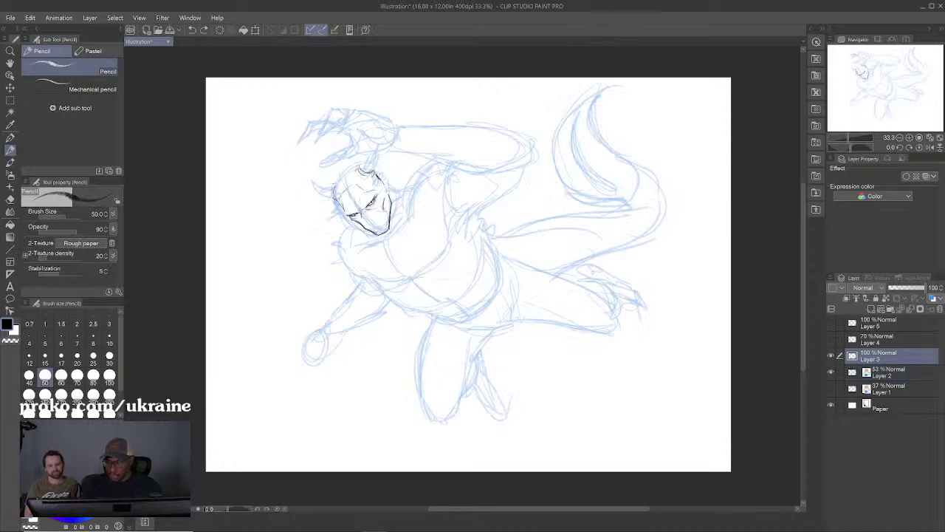
Step: Draw the curved top contour of the head with overlapping pencil strokes between the two horn bases
key(ctrl+plus)
key(ctrl+plus)
drag(347, 229, 458, 320)
key(ctrl+plus)
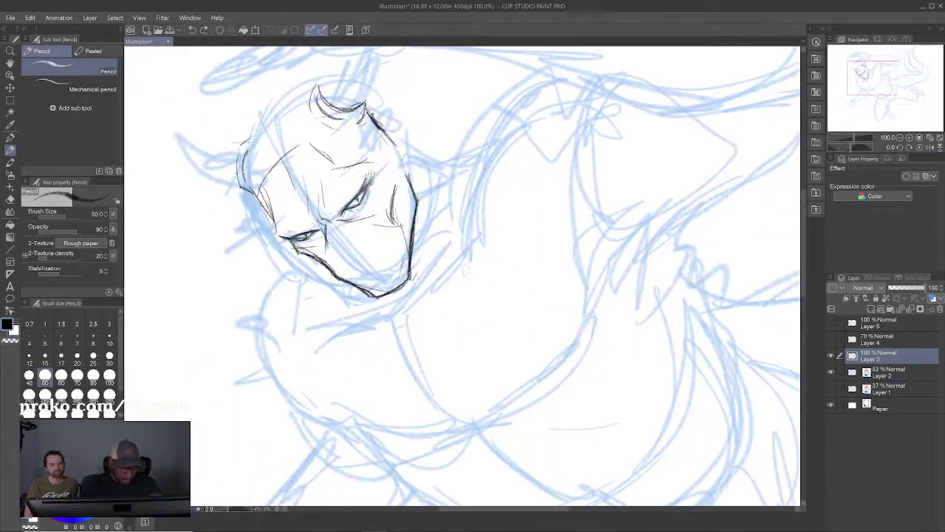
mouse_move(451, 204)
mouse_down()
mouse_move(441, 332)
mouse_move(458, 312)
mouse_up()
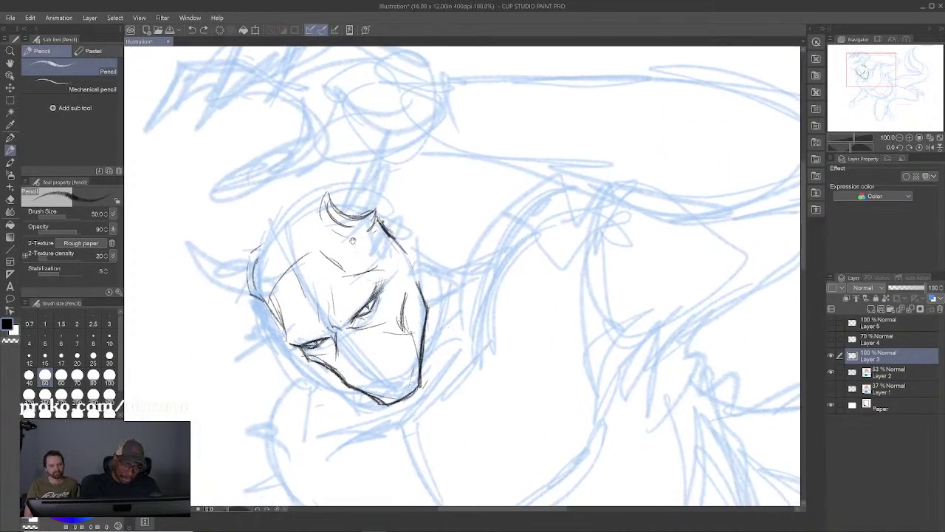
drag(353, 241, 366, 253)
drag(266, 278, 307, 220)
drag(269, 280, 334, 206)
drag(279, 257, 341, 206)
drag(285, 243, 314, 216)
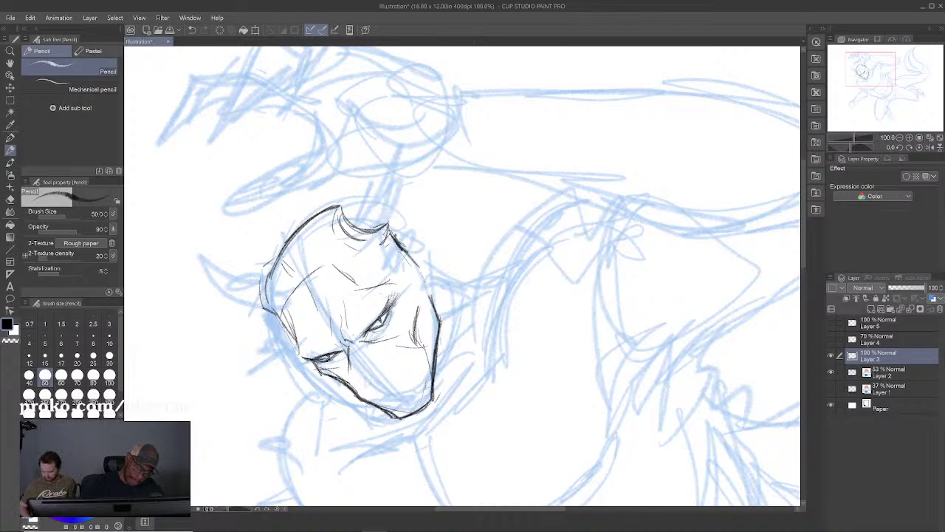
Step: Add jagged, branching wrinkle lines running down the forehead toward the brow
mouse_move(321, 316)
mouse_down()
mouse_move(313, 339)
mouse_move(341, 319)
mouse_move(313, 322)
mouse_up()
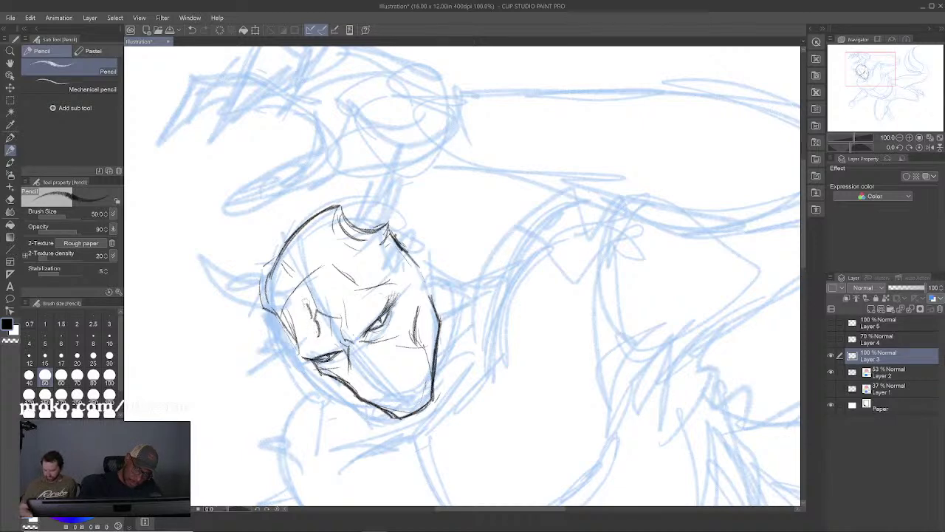
mouse_move(304, 288)
mouse_down()
mouse_move(332, 303)
mouse_move(294, 280)
mouse_move(325, 282)
mouse_up()
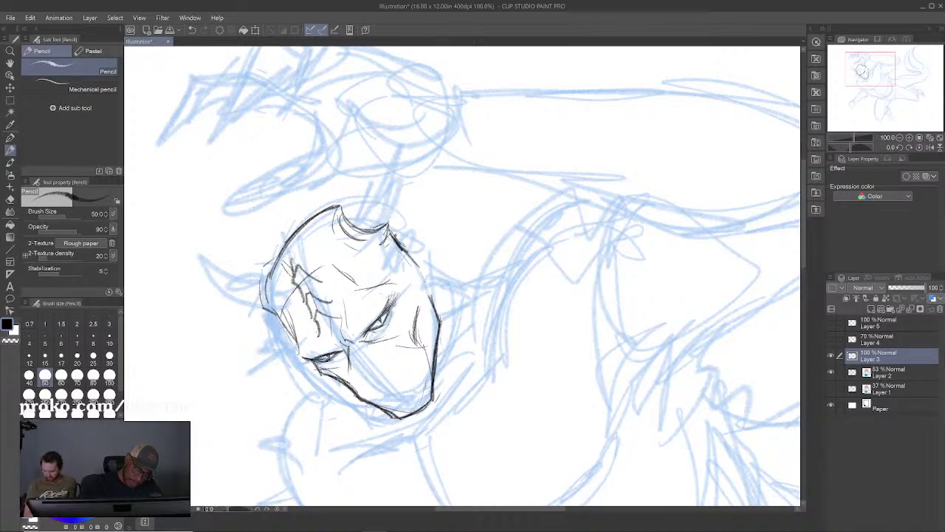
drag(299, 242, 290, 262)
mouse_move(294, 245)
mouse_down()
mouse_move(318, 267)
mouse_move(390, 243)
mouse_up()
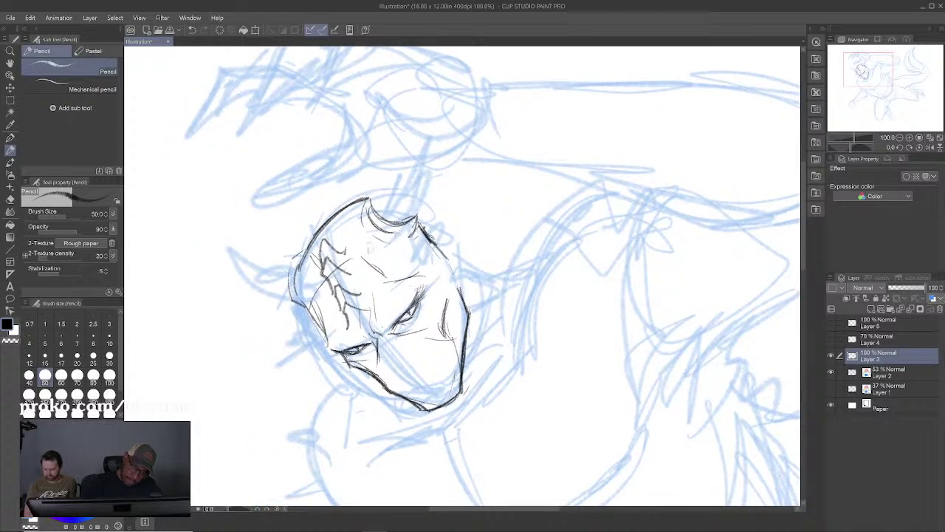
Step: Outline the tall upper horn and the curved side horn, and reinforce the side horn's base
mouse_move(373, 198)
mouse_down()
mouse_move(403, 134)
mouse_move(423, 177)
mouse_up()
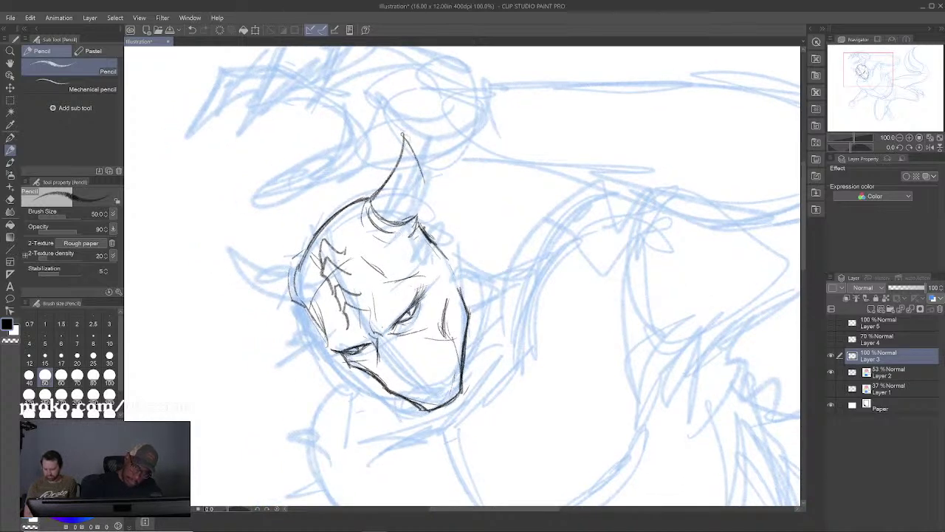
drag(403, 136, 420, 217)
mouse_move(288, 275)
mouse_down()
mouse_move(231, 269)
mouse_move(290, 300)
mouse_up()
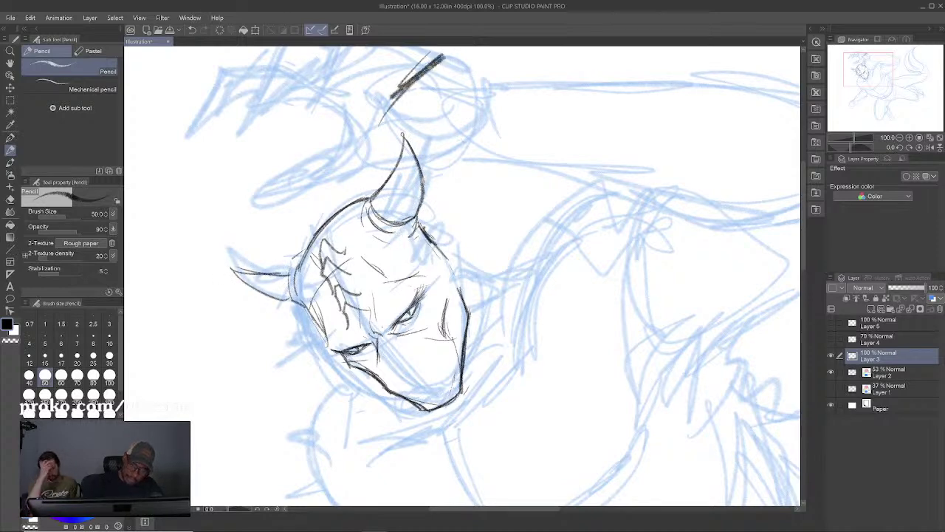
mouse_move(288, 274)
mouse_down()
mouse_move(233, 268)
mouse_move(292, 300)
mouse_up()
drag(233, 268, 285, 298)
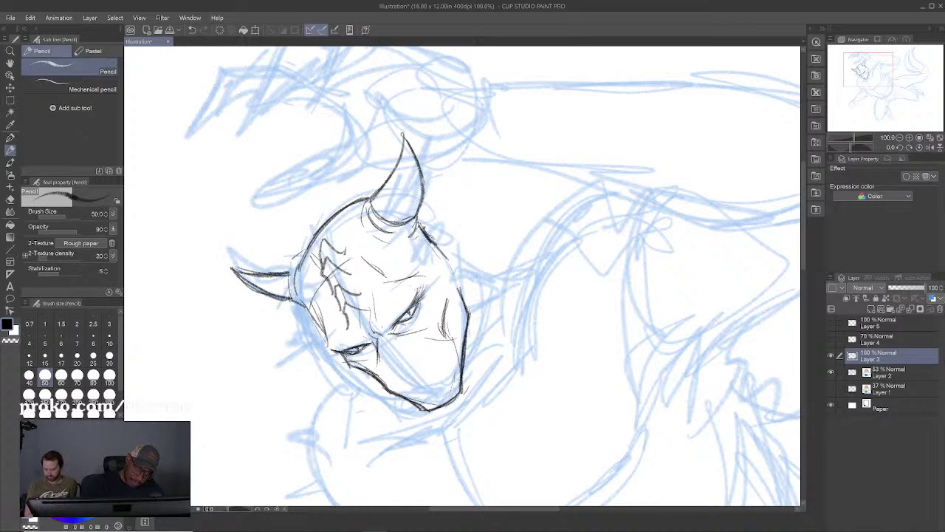
drag(289, 263, 287, 300)
mouse_move(298, 259)
mouse_down()
mouse_move(285, 275)
mouse_move(306, 311)
mouse_up()
drag(289, 269, 288, 297)
Step: Draw a pointed ear on the side of the head just below the tall horn
drag(480, 294, 472, 269)
drag(426, 226, 430, 248)
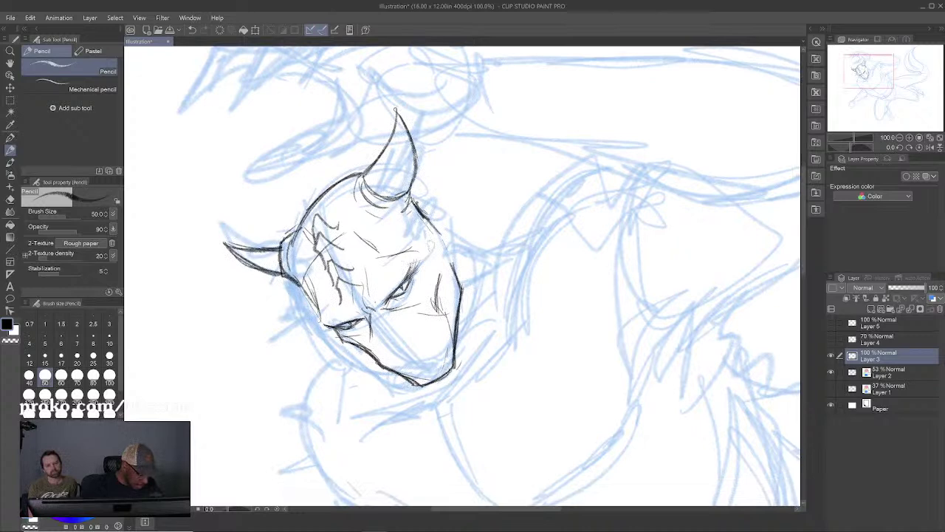
mouse_move(410, 209)
mouse_down()
mouse_move(425, 236)
mouse_move(433, 232)
mouse_move(436, 185)
mouse_up()
mouse_move(427, 235)
mouse_down()
mouse_move(444, 180)
mouse_move(429, 203)
mouse_up()
mouse_move(433, 192)
mouse_down()
mouse_move(413, 210)
mouse_move(419, 226)
mouse_move(421, 204)
mouse_move(424, 222)
mouse_move(431, 216)
mouse_up()
key(x)
key(x)
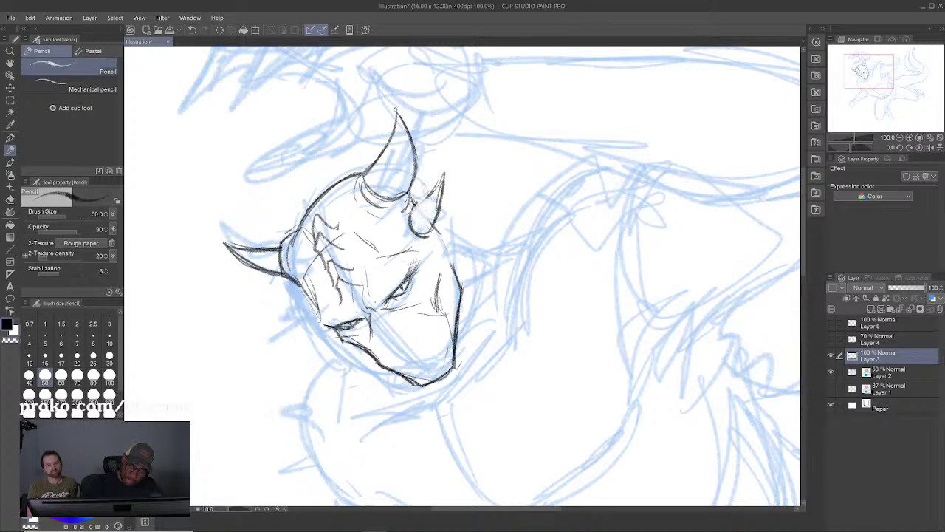
Step: Clean up the inside of the pointed ear with the transparent color and redraw its edge in black
drag(453, 271, 456, 332)
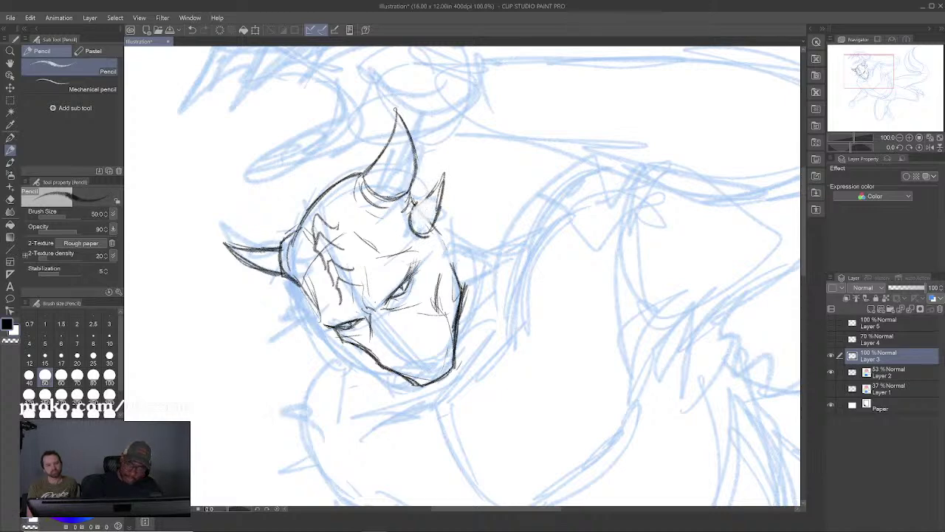
key(ctrl+z)
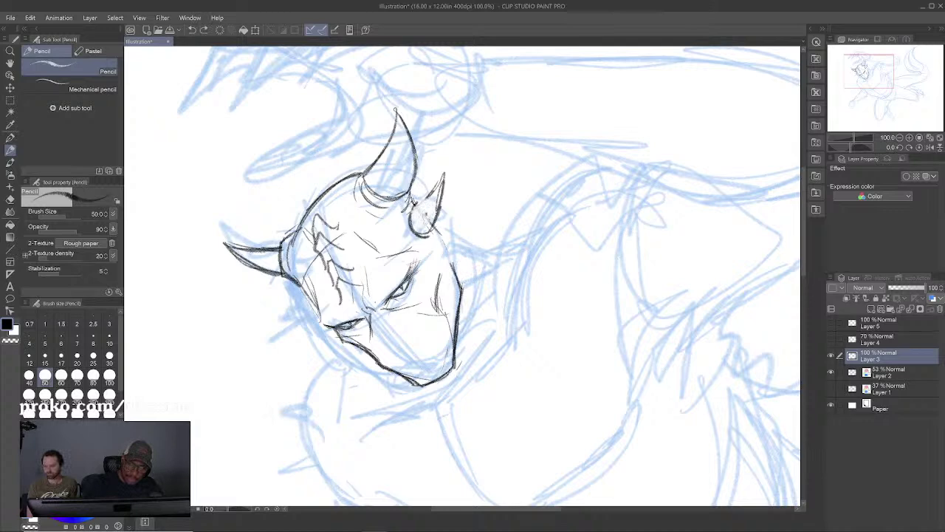
key(c)
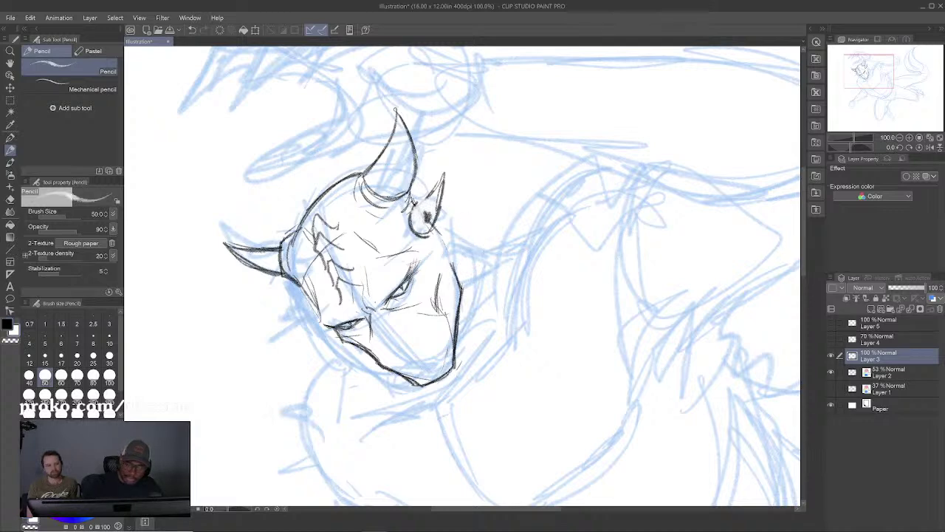
mouse_move(426, 217)
mouse_down()
mouse_move(431, 210)
mouse_move(418, 221)
mouse_move(429, 211)
mouse_up()
key(c)
drag(444, 177, 413, 212)
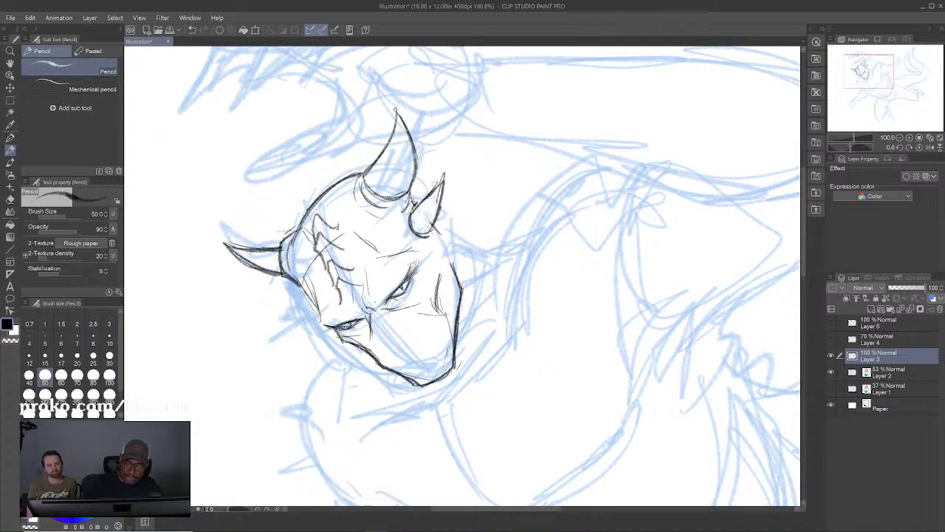
Step: Draw the small far-side ear below the side horn and erase the overlapping lines at the temple
mouse_move(310, 298)
mouse_down()
mouse_move(283, 310)
mouse_move(315, 312)
mouse_up()
key(c)
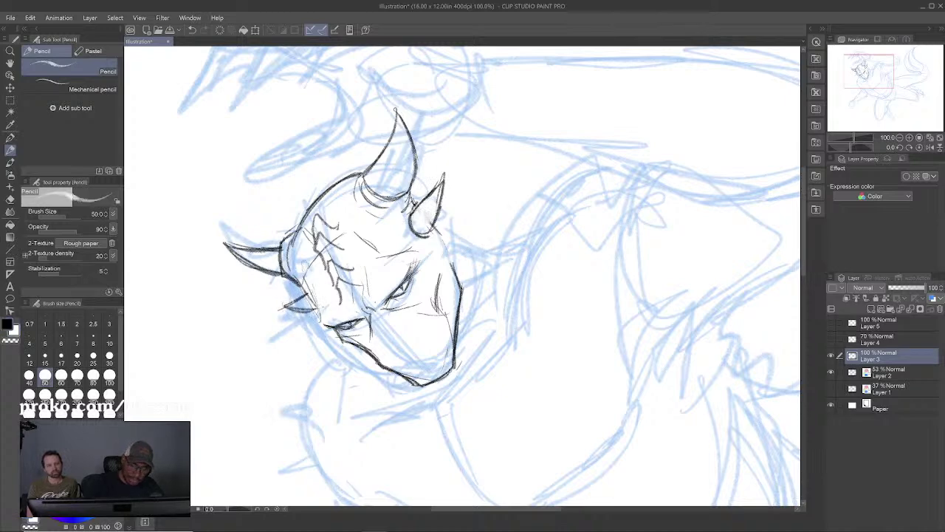
drag(305, 267, 322, 321)
Step: Try redrawing the temple contour between the side horn and the far eye with darker strokes, and undo them
key(c)
drag(294, 277, 322, 316)
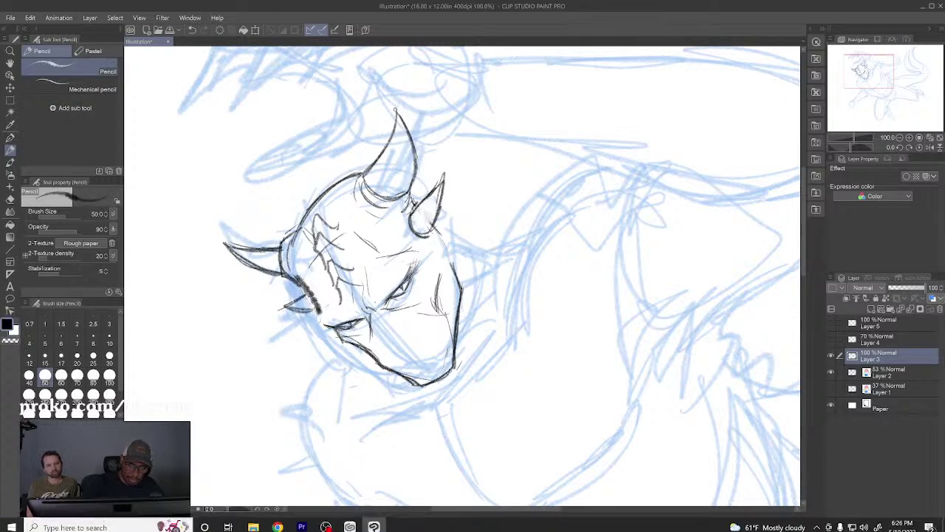
key(ctrl+z)
drag(289, 275, 319, 307)
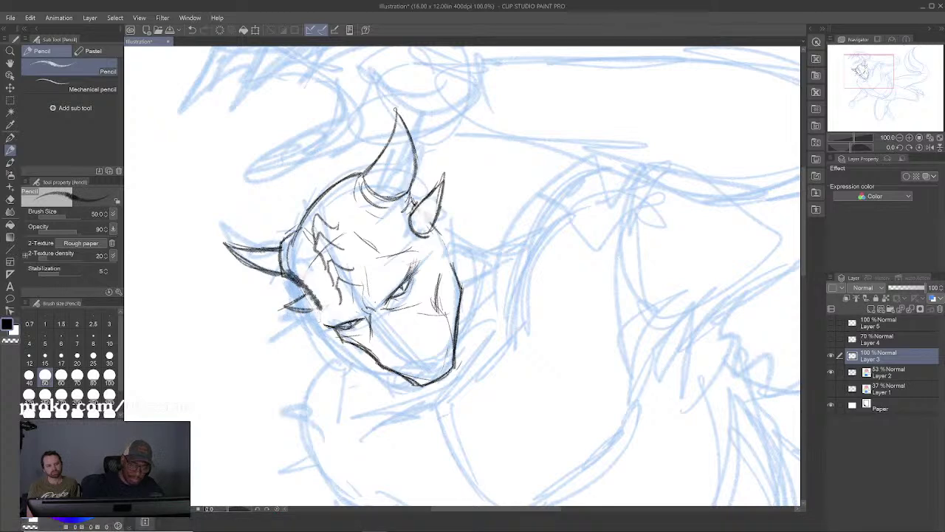
key(ctrl+z)
key(ctrl+z)
key(ctrl+z)
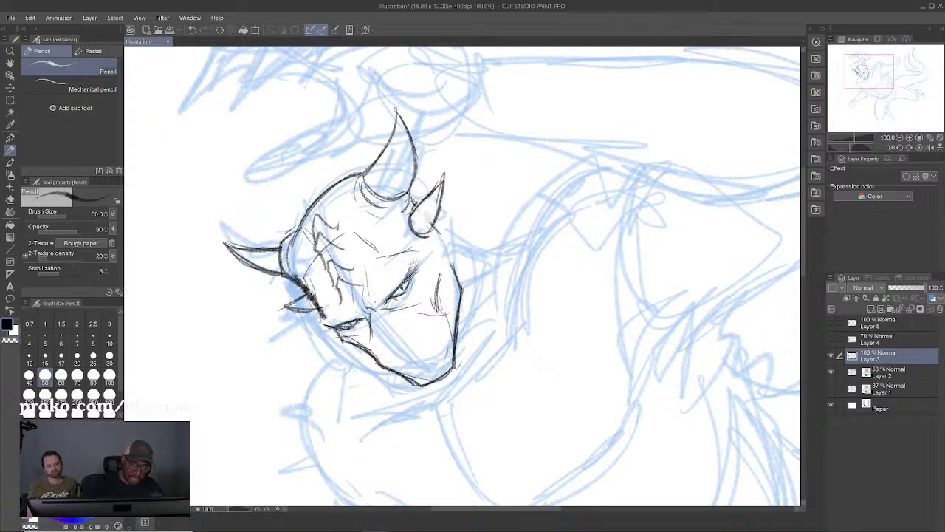
drag(583, 229, 643, 348)
key(ctrl+z)
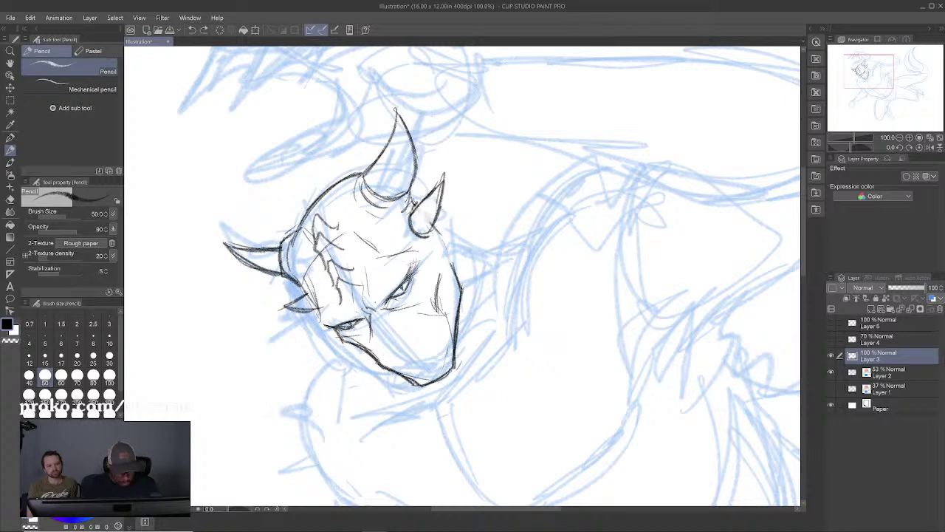
Step: Create a new blank 1600 x 1200 px canvas, scribble a pencil test on it, and close it
key(ctrl+n)
key(Return)
mouse_move(464, 190)
mouse_down()
mouse_move(425, 218)
mouse_move(424, 387)
mouse_move(431, 178)
mouse_move(473, 370)
mouse_move(600, 294)
mouse_up()
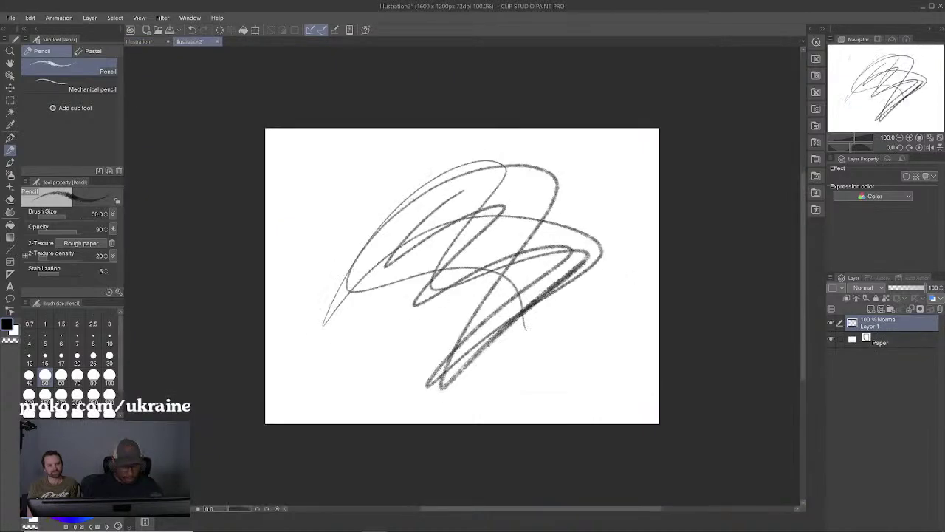
key(ctrl+w)
click(477, 201)
Step: Sketch a large wavy double outline filled with zigzags over the shoulder and chest beside the face, and undo it
mouse_move(561, 188)
mouse_down()
mouse_move(517, 277)
mouse_move(552, 416)
mouse_up()
key(ctrl+z)
drag(589, 369, 598, 366)
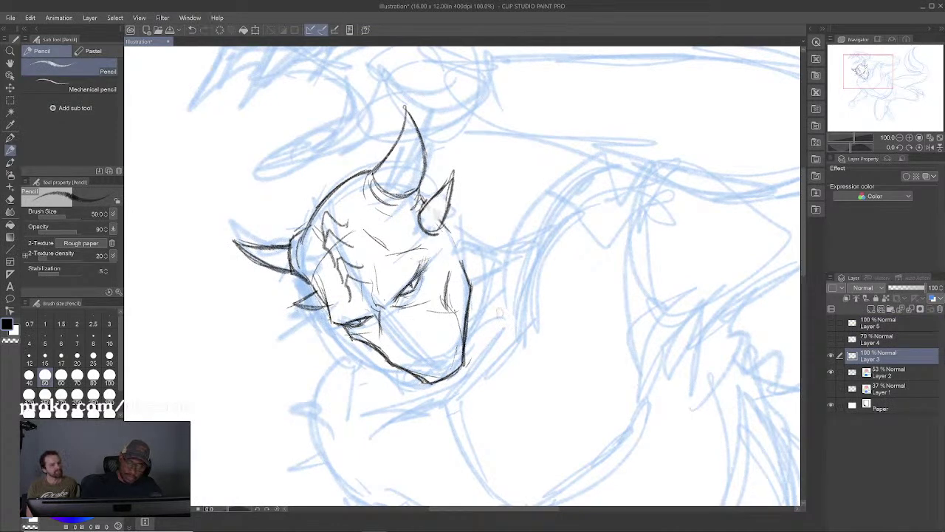
mouse_move(578, 279)
mouse_down()
mouse_move(615, 300)
mouse_move(667, 350)
mouse_move(565, 373)
mouse_move(724, 167)
mouse_move(669, 452)
mouse_move(587, 105)
mouse_move(741, 235)
mouse_move(617, 413)
mouse_move(683, 339)
mouse_move(573, 446)
mouse_up()
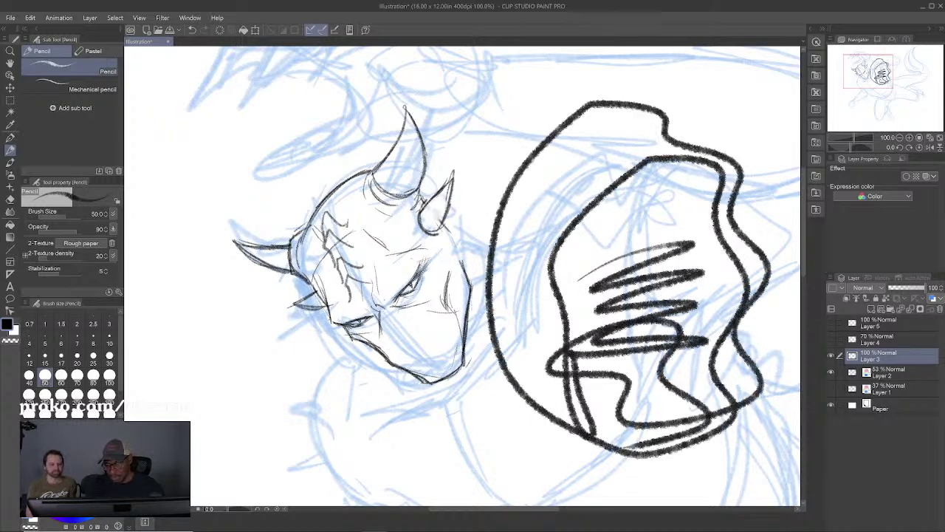
key(ctrl+z)
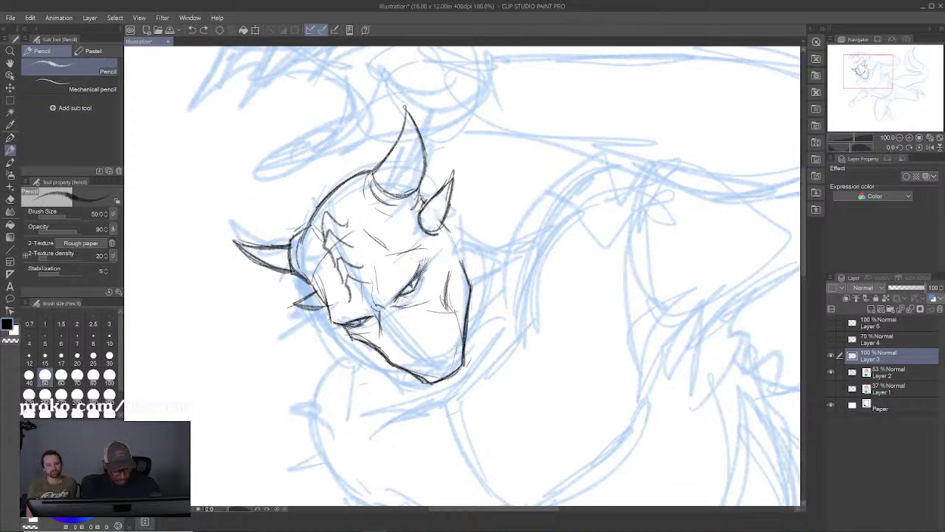
Step: Test pencil strokes on a new blank 1600 x 1200 px canvas and close it, and undo a large zigzag scribble over the chest
key(ctrl+n)
key(Return)
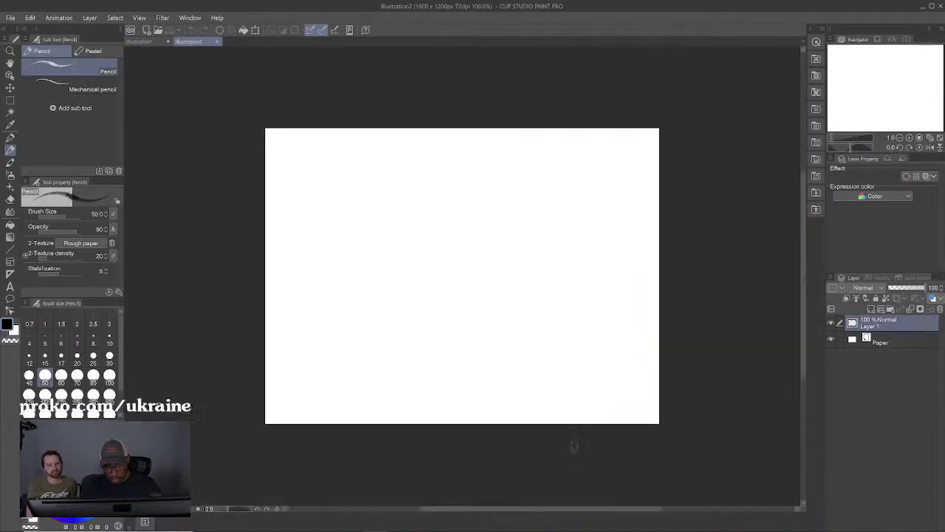
mouse_move(495, 156)
mouse_down()
mouse_move(359, 270)
mouse_move(597, 323)
mouse_move(567, 362)
mouse_up()
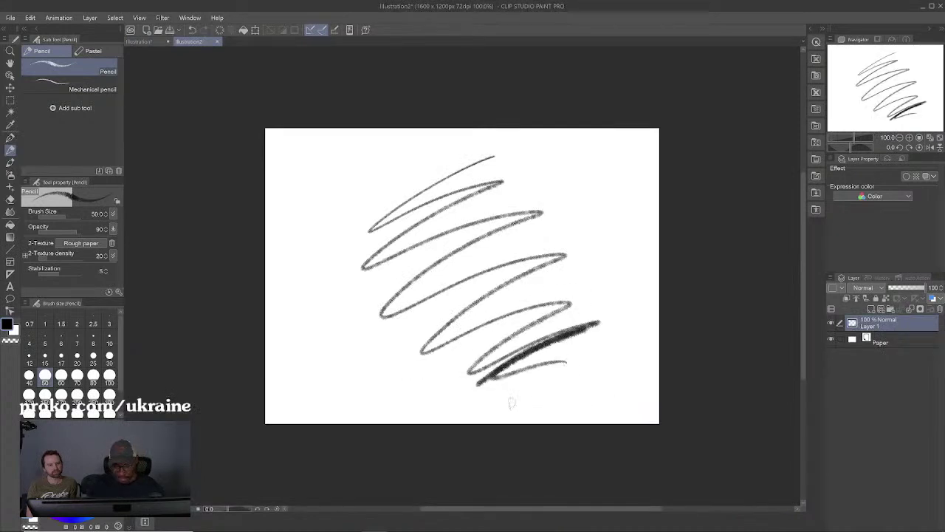
key(ctrl+w)
click(485, 201)
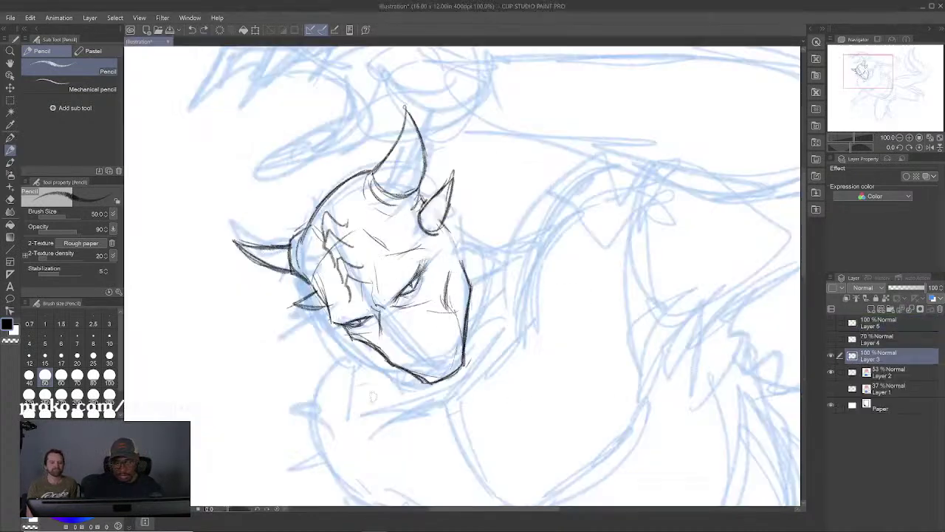
mouse_move(521, 256)
mouse_down()
mouse_move(684, 357)
mouse_move(654, 160)
mouse_move(667, 400)
mouse_up()
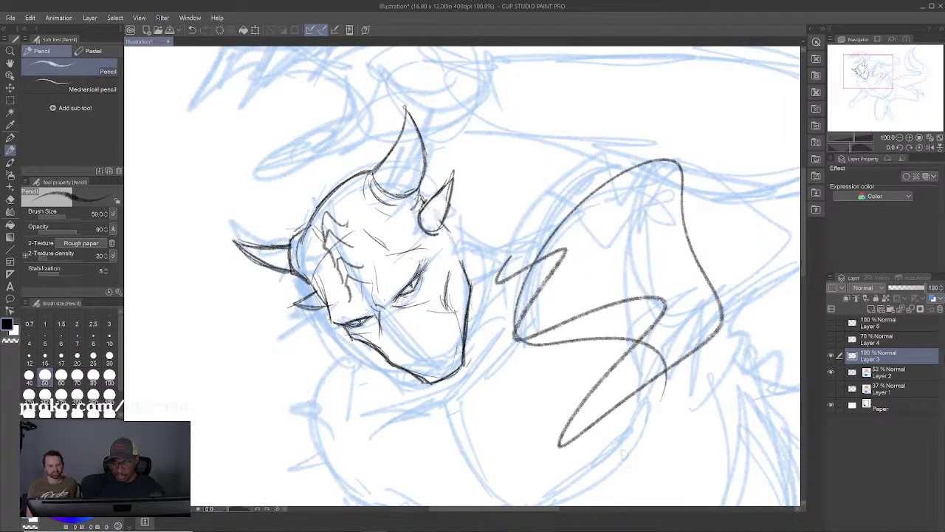
key(ctrl+z)
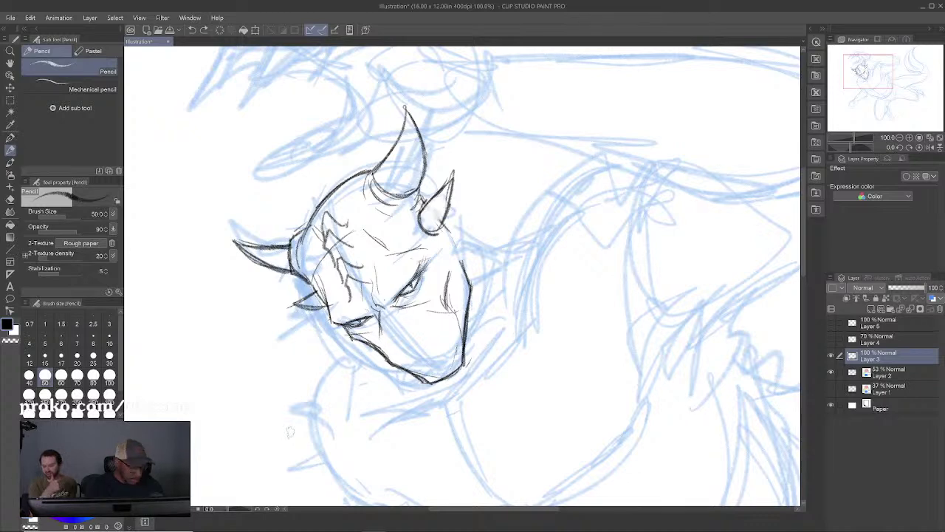
Step: Draw two round bumps on the temple beside the near eye and small spikes under the far eye with the Pencil
drag(430, 231, 430, 228)
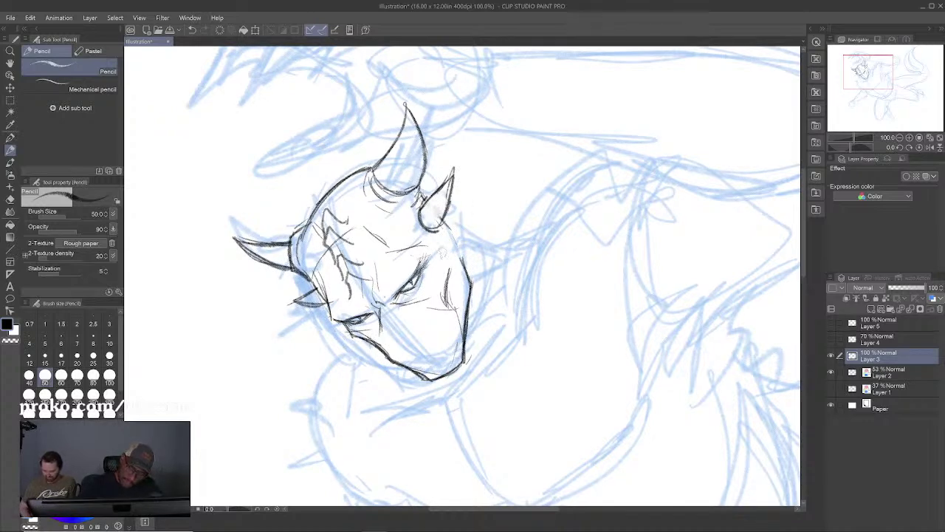
mouse_move(437, 258)
mouse_down()
mouse_move(446, 270)
mouse_move(447, 257)
mouse_move(448, 273)
mouse_move(439, 295)
mouse_up()
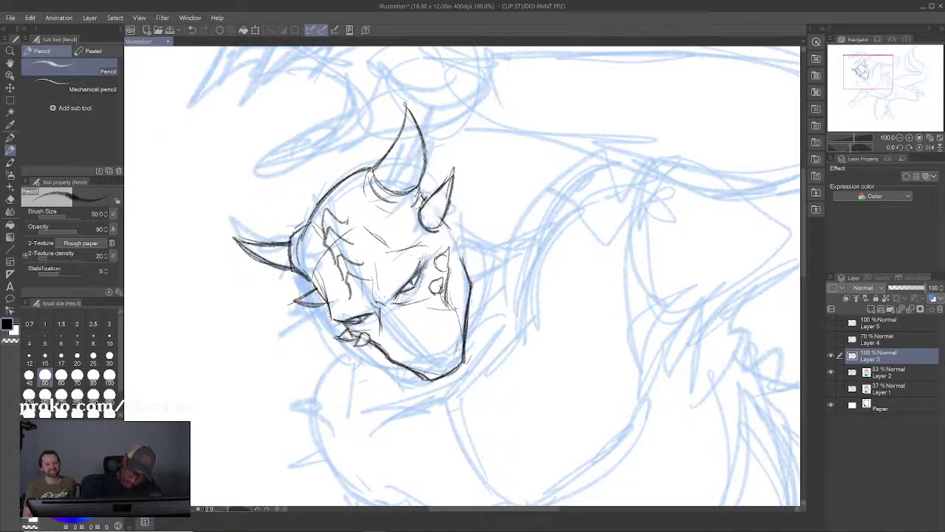
mouse_move(435, 258)
mouse_down()
mouse_move(446, 272)
mouse_move(440, 297)
mouse_move(410, 294)
mouse_move(422, 278)
mouse_up()
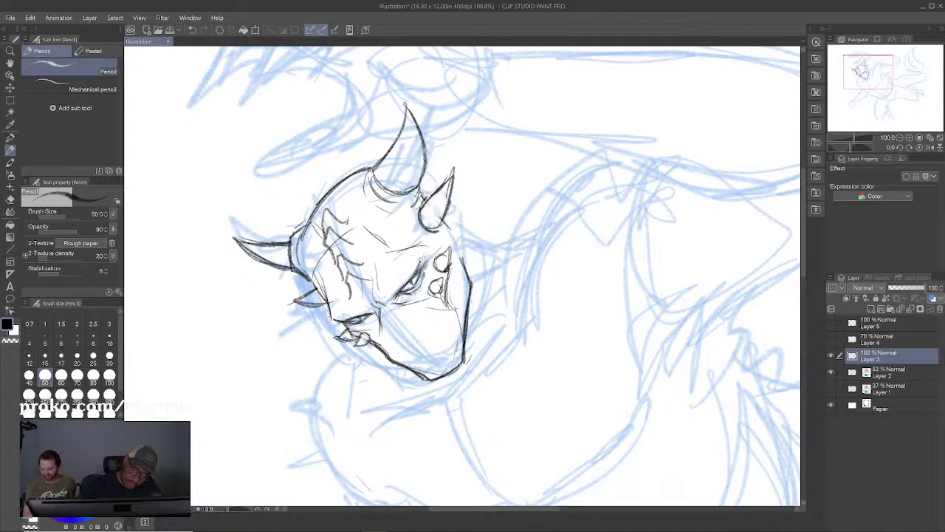
click(92, 51)
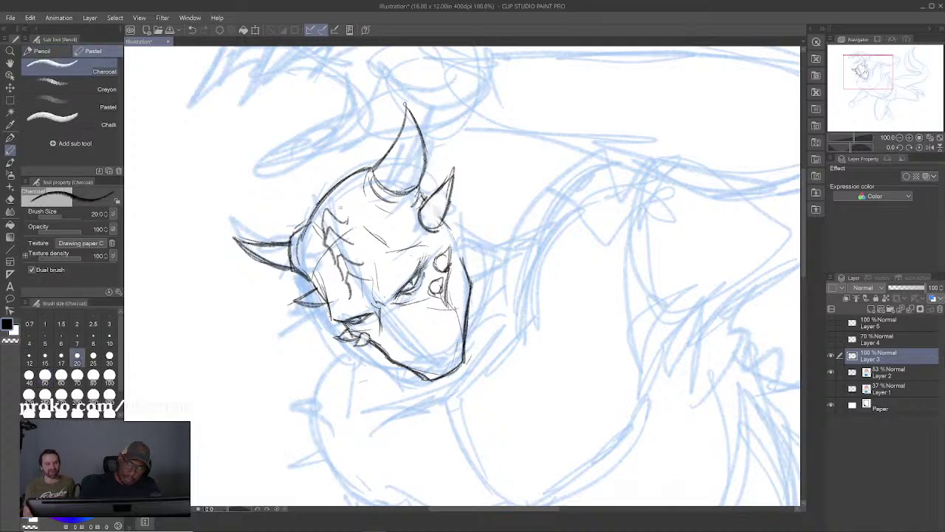
click(46, 51)
Step: Draw the neck line from behind the near ear toward the shoulder, the angular neck contour behind the cheek, and small strokes under the jaw
drag(444, 223, 463, 258)
key(x)
drag(439, 212, 502, 245)
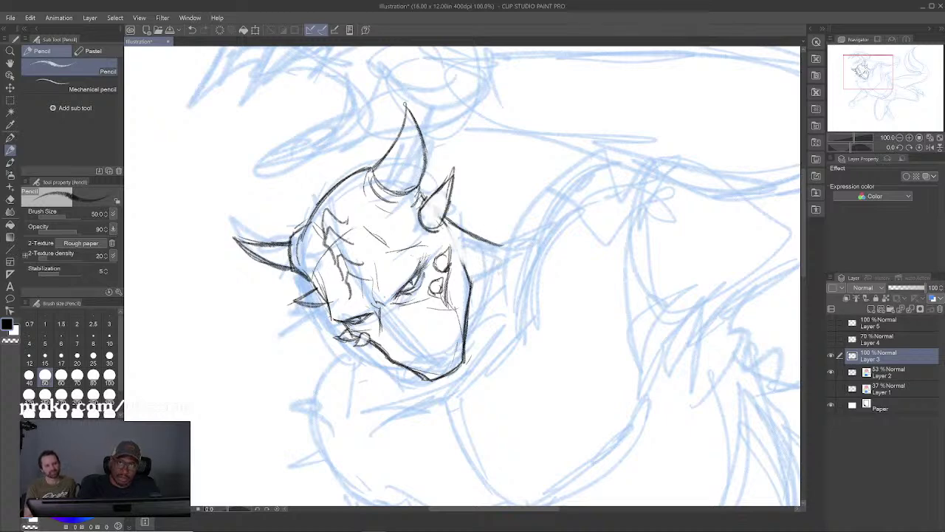
mouse_move(464, 230)
mouse_down()
mouse_move(487, 263)
mouse_move(499, 323)
mouse_move(473, 361)
mouse_up()
drag(478, 309, 474, 361)
drag(501, 324, 468, 381)
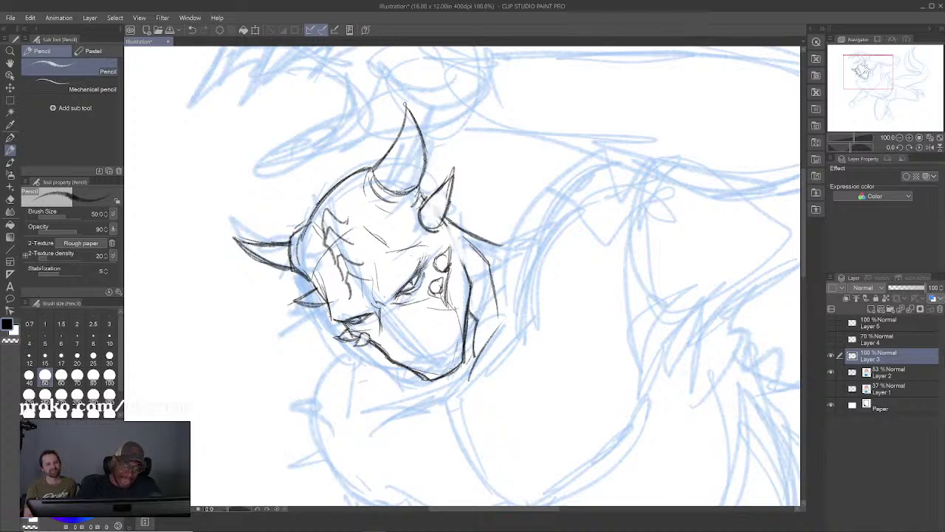
drag(461, 378, 435, 387)
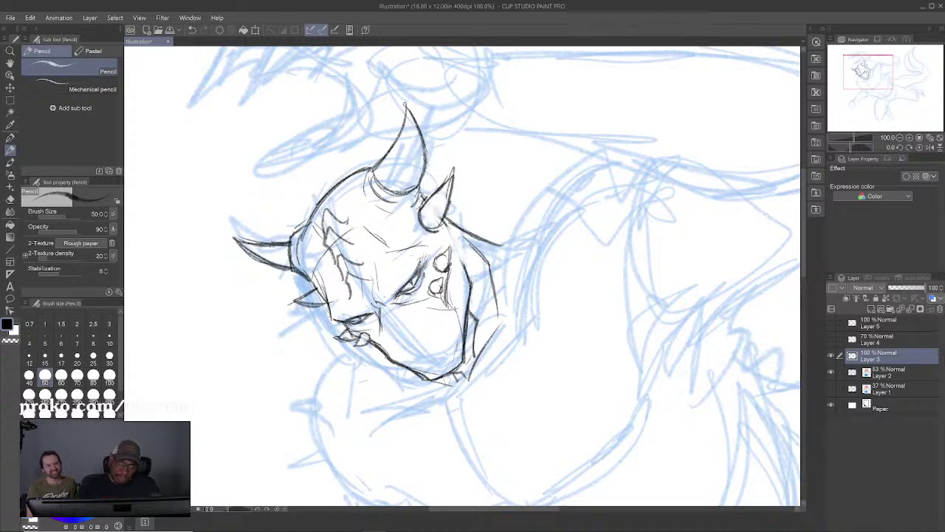
Step: Extend the neck line up into the near shoulder's contour and draw the chest's upper edge from the chin to the shoulder
drag(480, 242, 539, 217)
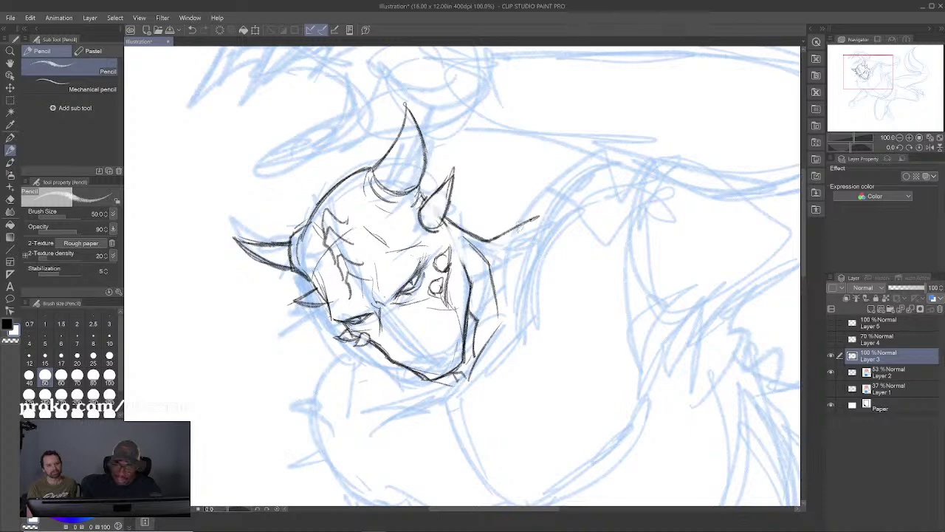
mouse_move(489, 327)
mouse_down()
mouse_move(461, 344)
mouse_move(443, 337)
mouse_move(444, 352)
mouse_up()
mouse_move(405, 425)
mouse_down()
mouse_move(441, 353)
mouse_move(483, 322)
mouse_up()
mouse_move(446, 359)
mouse_down()
mouse_move(480, 316)
mouse_move(517, 232)
mouse_up()
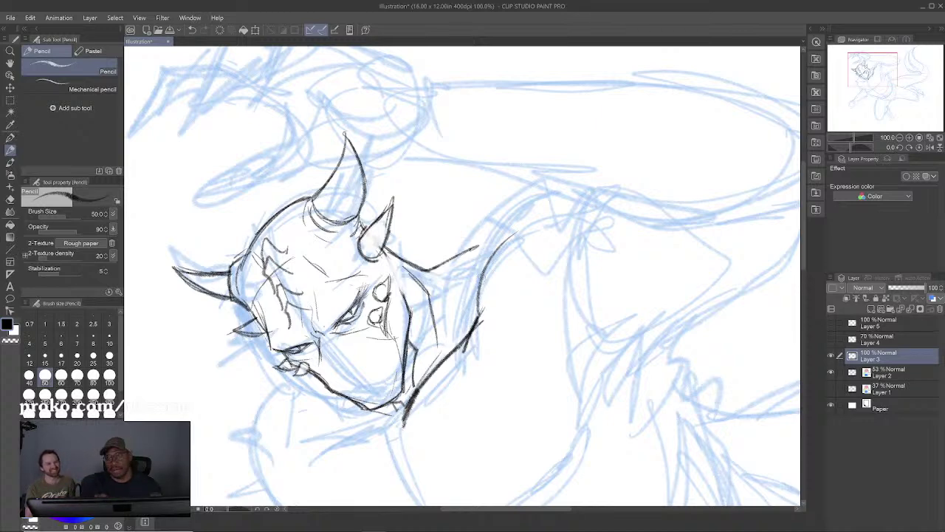
drag(494, 251, 542, 209)
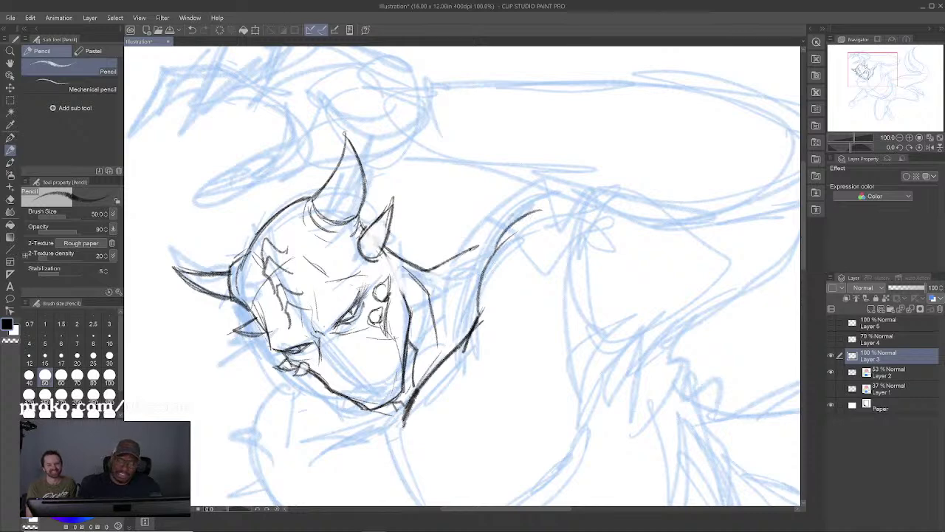
mouse_move(471, 250)
mouse_down()
mouse_move(494, 198)
mouse_move(553, 166)
mouse_up()
mouse_move(484, 231)
mouse_down()
mouse_move(529, 171)
mouse_move(485, 248)
mouse_move(567, 165)
mouse_up()
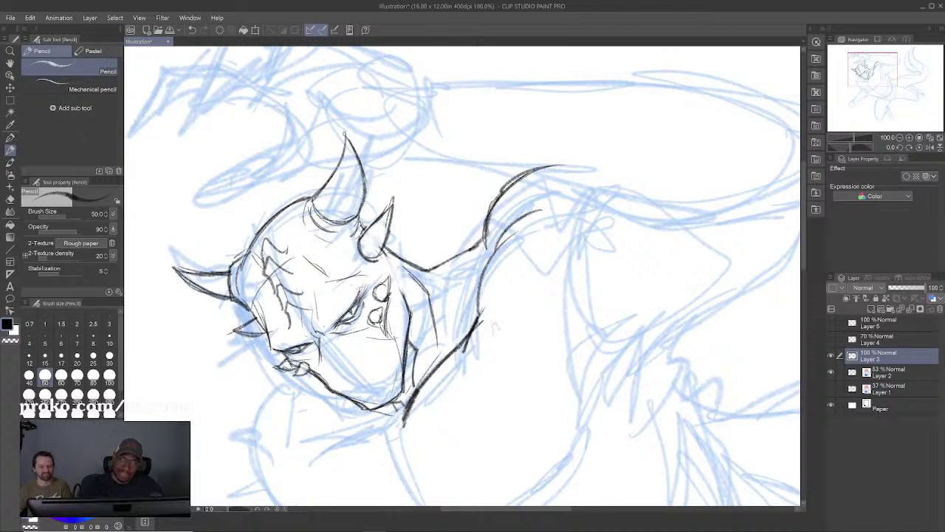
Step: Draw a short curved muscle fold below the near shoulder and a second heavy stroke along the chest's edge under the jaw
drag(480, 311, 514, 372)
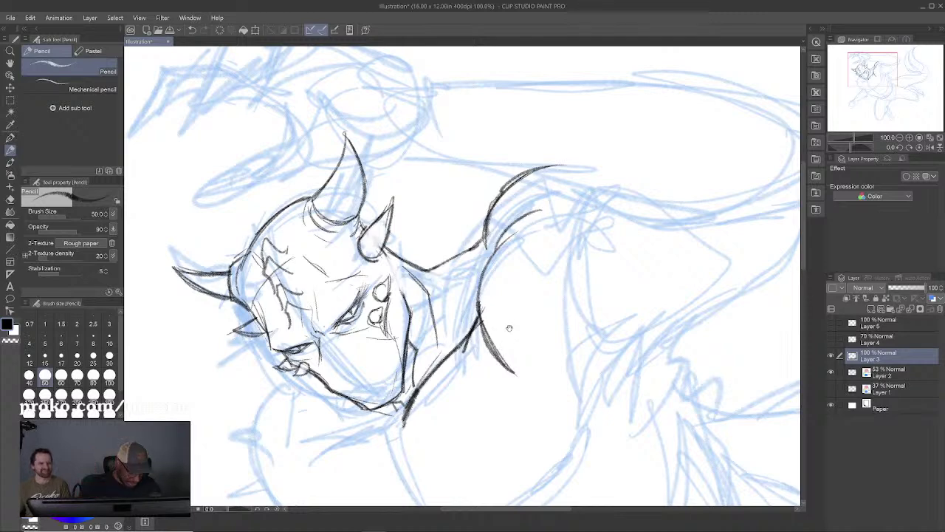
drag(508, 329, 555, 265)
key(c)
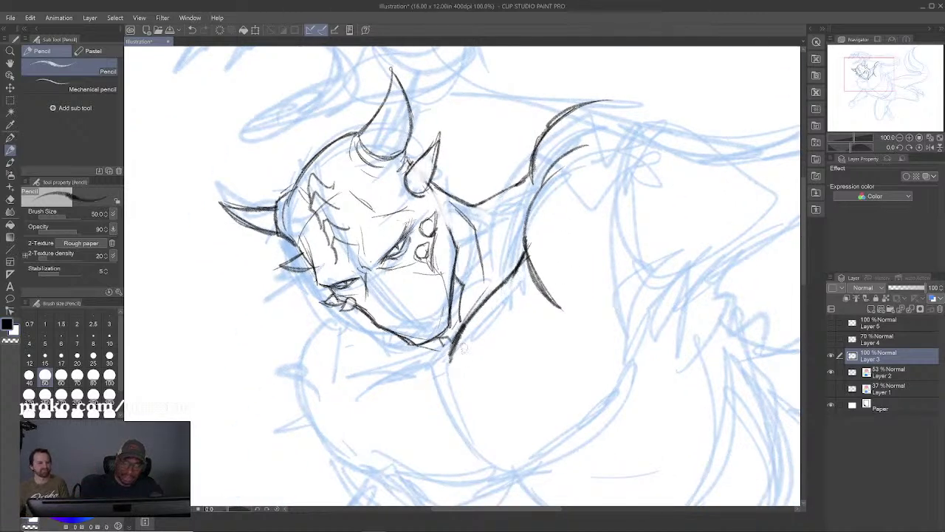
mouse_move(453, 360)
mouse_down()
mouse_move(454, 382)
mouse_move(490, 313)
mouse_up()
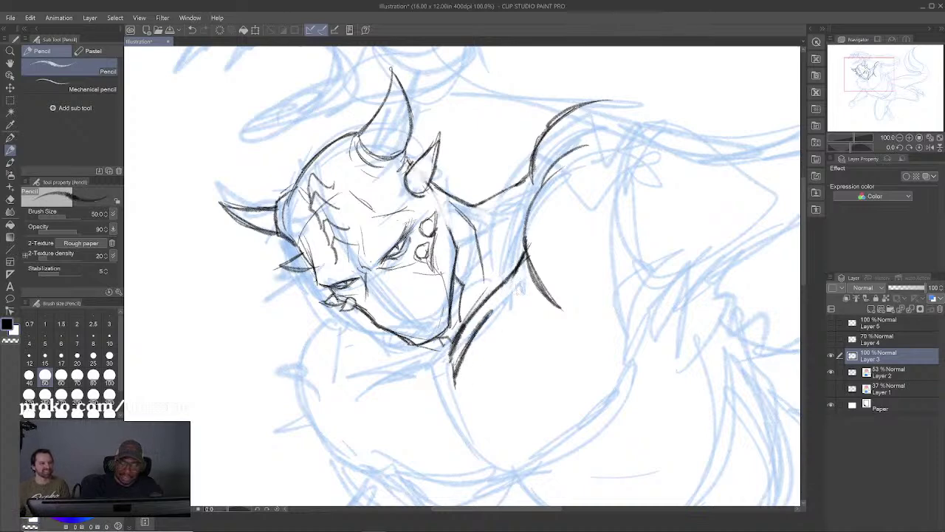
drag(529, 280, 510, 296)
Step: Draw the far pectoral's upper edge below the chin and its curved outer and lower contour
drag(439, 365, 345, 357)
drag(434, 361, 445, 383)
mouse_move(375, 395)
mouse_down()
mouse_move(379, 440)
mouse_move(392, 452)
mouse_move(370, 390)
mouse_move(376, 431)
mouse_up()
mouse_move(357, 402)
mouse_down()
mouse_move(374, 443)
mouse_move(390, 446)
mouse_move(378, 343)
mouse_move(445, 374)
mouse_up()
Step: Draw the near pectoral's rounded lower contour and a short stroke where the two pectorals meet
drag(473, 337, 502, 353)
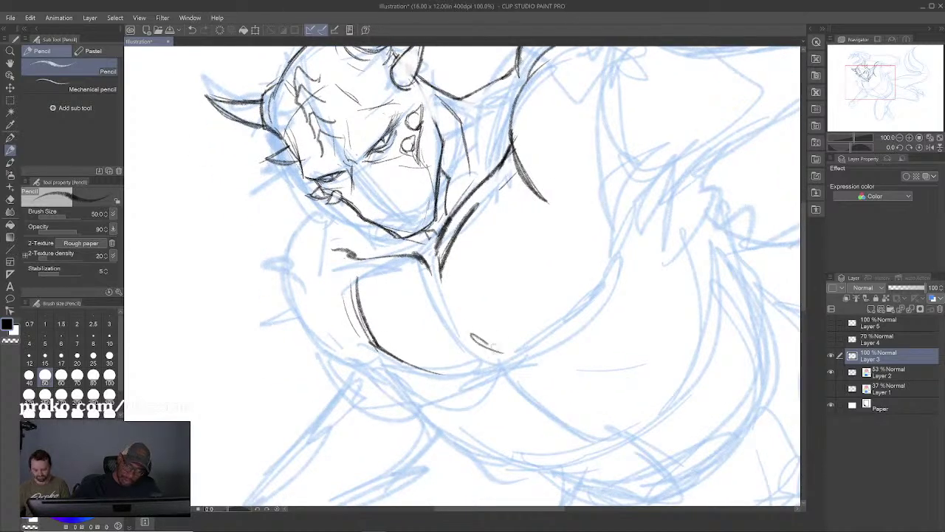
mouse_move(452, 314)
mouse_down()
mouse_move(502, 353)
mouse_move(483, 350)
mouse_move(474, 362)
mouse_move(474, 340)
mouse_move(503, 352)
mouse_up()
mouse_move(493, 351)
mouse_down()
mouse_move(528, 345)
mouse_move(600, 266)
mouse_move(580, 302)
mouse_up()
mouse_move(581, 301)
mouse_down()
mouse_move(533, 347)
mouse_move(470, 366)
mouse_up()
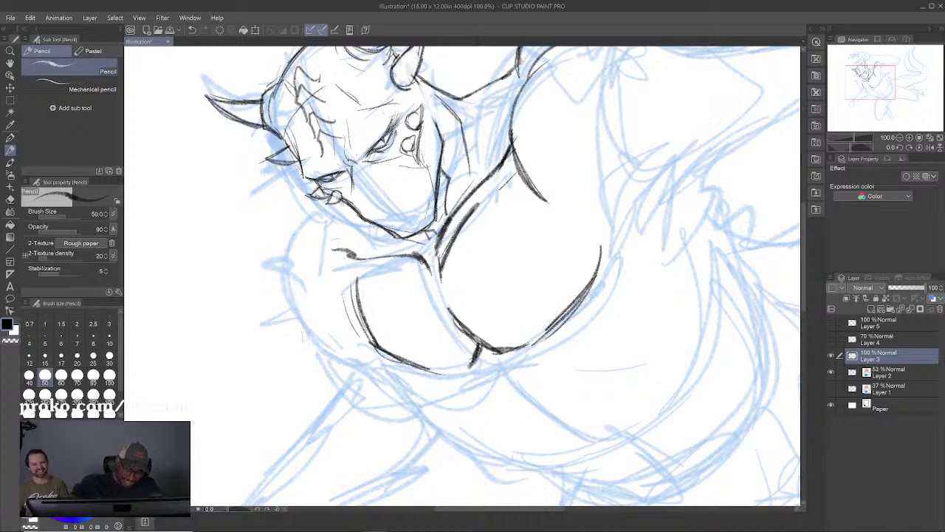
Step: Draw the far shoulder's rounded outline from below the face down to the underside of the upper arm
mouse_move(343, 358)
mouse_down()
mouse_move(291, 299)
mouse_move(311, 255)
mouse_move(337, 244)
mouse_up()
mouse_move(285, 293)
mouse_down()
mouse_move(310, 216)
mouse_move(338, 230)
mouse_move(324, 232)
mouse_move(331, 221)
mouse_up()
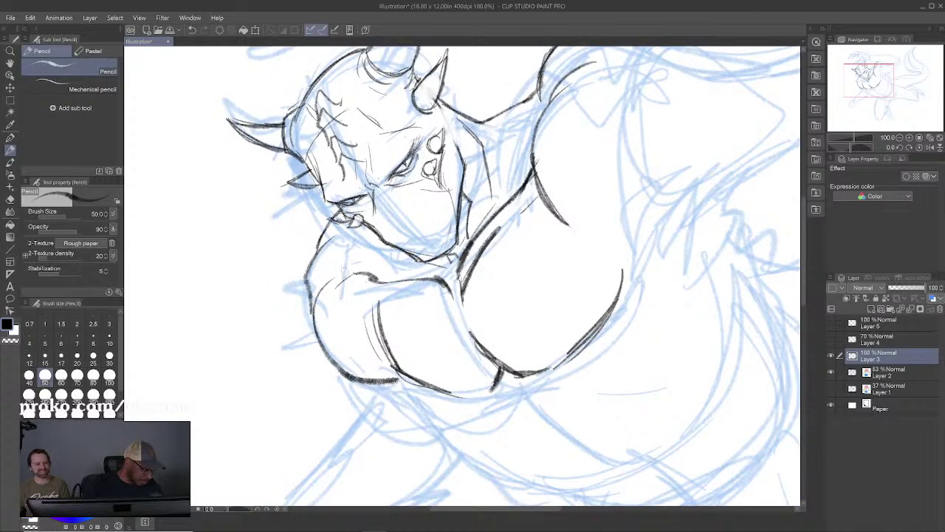
mouse_move(320, 282)
mouse_down()
mouse_move(293, 247)
mouse_move(331, 262)
mouse_move(306, 274)
mouse_move(312, 265)
mouse_move(324, 282)
mouse_up()
key(c)
key(c)
Step: Draw pointed spikes along the outer edge of the far shoulder
mouse_move(293, 254)
mouse_down()
mouse_move(322, 282)
mouse_move(330, 263)
mouse_up()
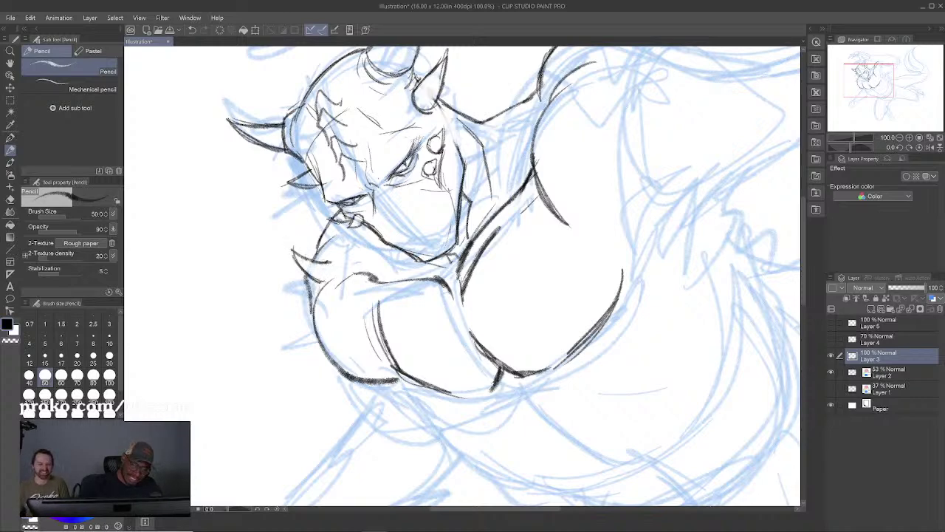
mouse_move(313, 300)
mouse_down()
mouse_move(293, 304)
mouse_move(317, 320)
mouse_up()
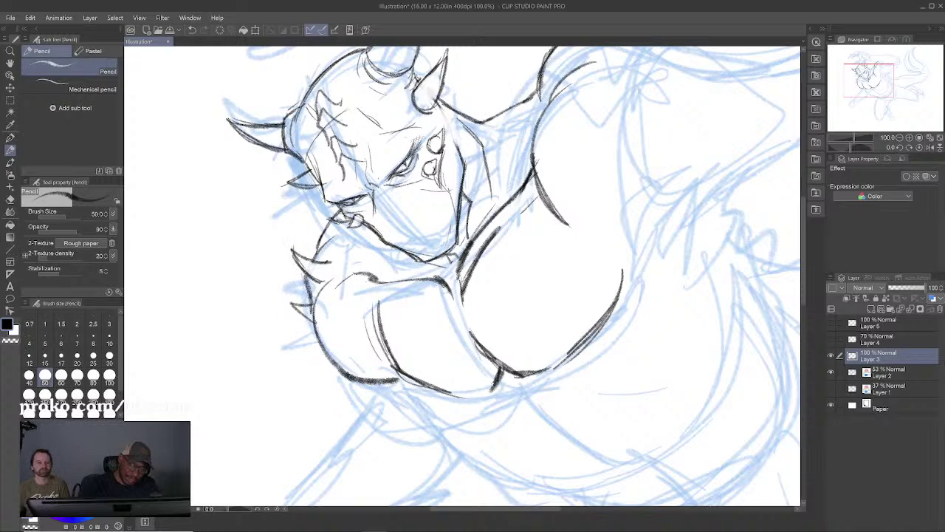
drag(316, 338, 304, 345)
mouse_move(303, 344)
mouse_down()
mouse_move(344, 347)
mouse_move(324, 352)
mouse_move(347, 361)
mouse_move(335, 338)
mouse_move(339, 378)
mouse_up()
mouse_move(340, 378)
mouse_down()
mouse_move(354, 372)
mouse_move(339, 379)
mouse_up()
Step: Add small bumps and studs on the far shoulder's lower surface and small spikes on its upper edge below the face
key(c)
key(c)
drag(345, 366, 350, 378)
mouse_move(367, 342)
mouse_down()
mouse_move(361, 350)
mouse_move(377, 354)
mouse_up()
drag(354, 322, 364, 320)
drag(565, 244, 563, 270)
drag(316, 270, 322, 261)
mouse_move(317, 268)
mouse_down()
mouse_move(312, 252)
mouse_move(325, 258)
mouse_up()
Step: Draw a row of small bumps along the neck line between the near ear and the shoulder
mouse_move(511, 127)
mouse_down()
mouse_move(531, 125)
mouse_move(529, 183)
mouse_up()
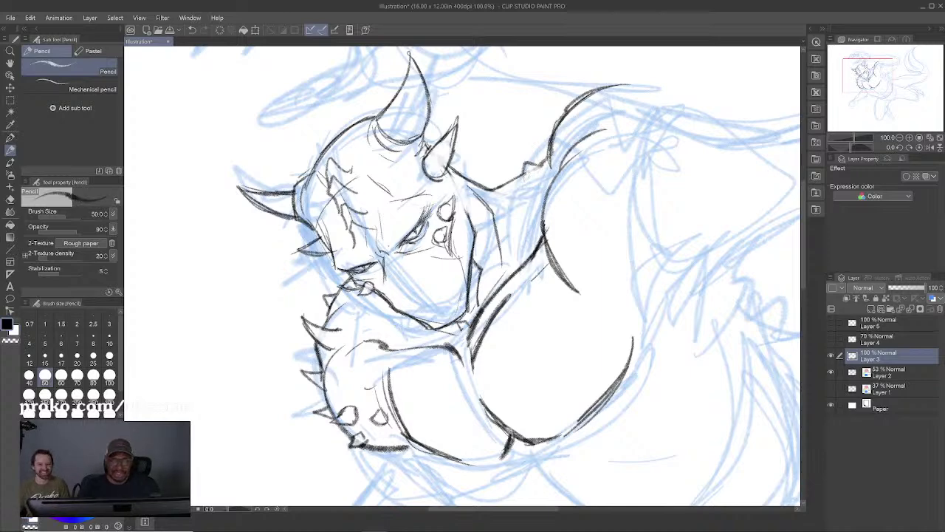
mouse_move(528, 177)
mouse_down()
mouse_move(518, 197)
mouse_move(533, 189)
mouse_move(526, 164)
mouse_move(541, 170)
mouse_up()
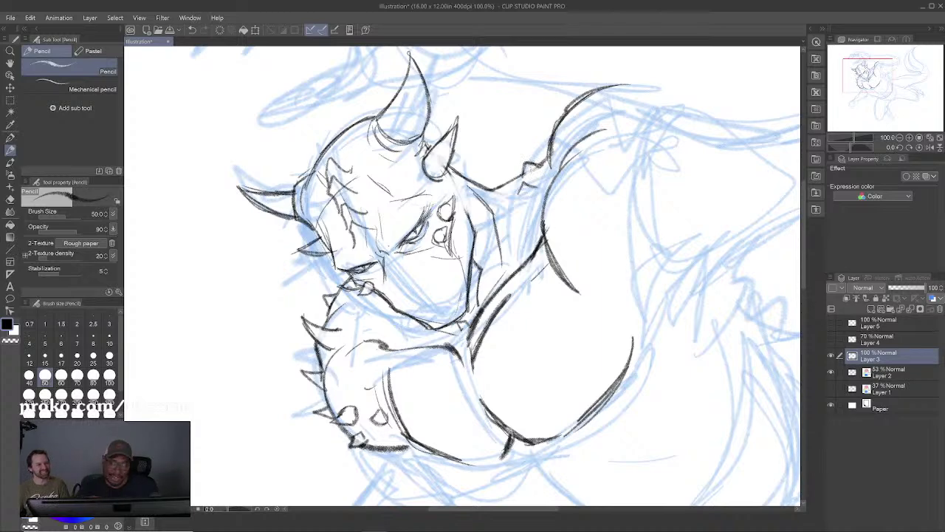
drag(505, 181, 515, 179)
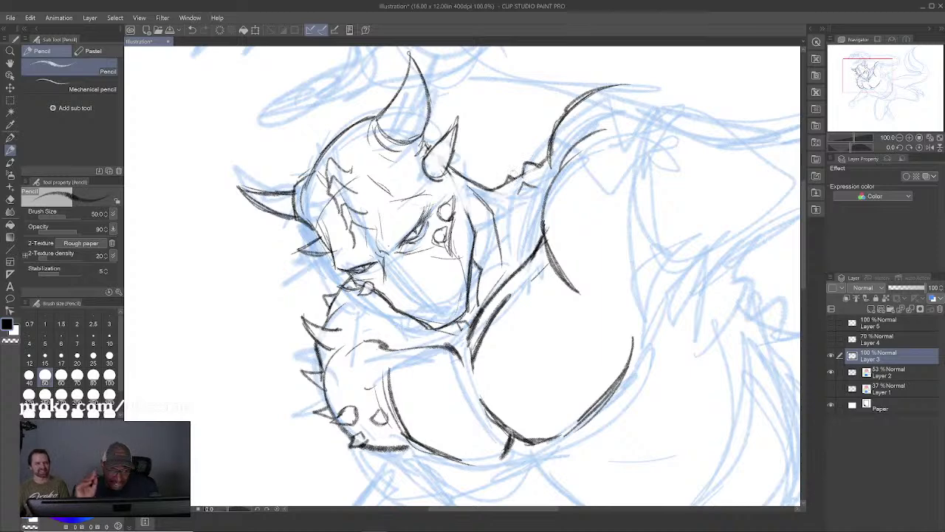
key(x)
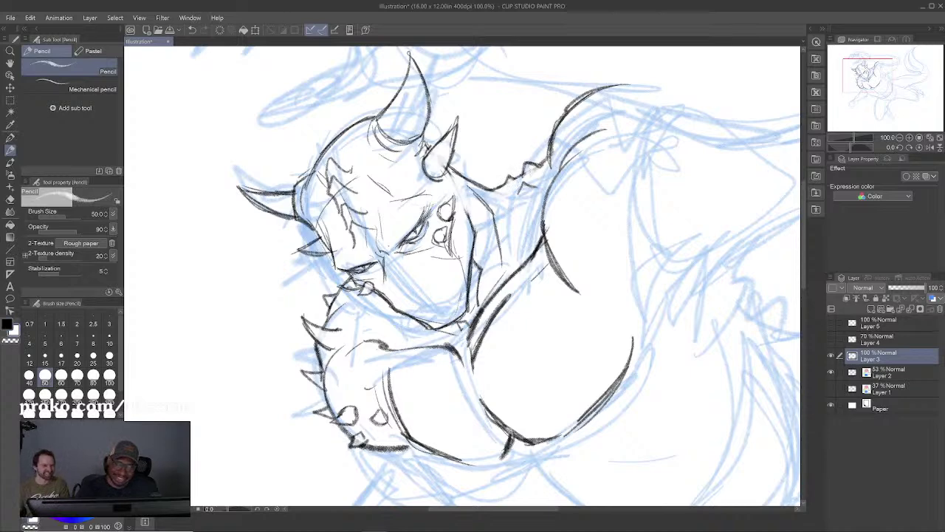
key(x)
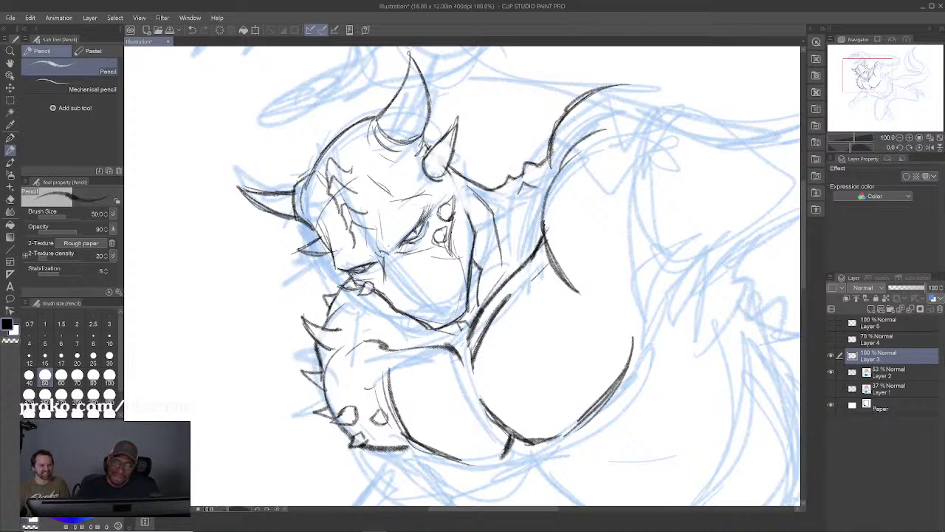
Step: Sketch short crossing crease lines on the neck between the jaw and the near shoulder
drag(693, 158, 651, 113)
scroll(527, 192, down, 2)
scroll(526, 193, up, 2)
scroll(444, 281, down, 3)
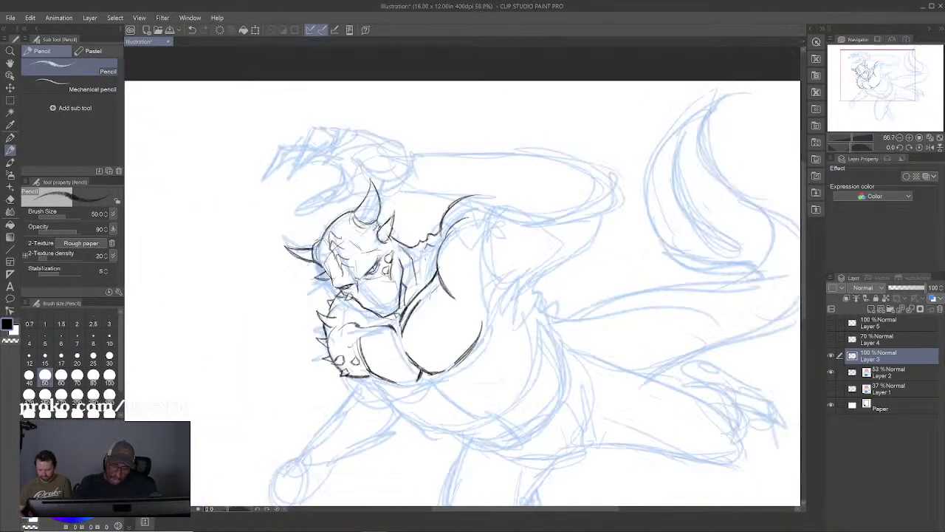
scroll(443, 280, up, 2)
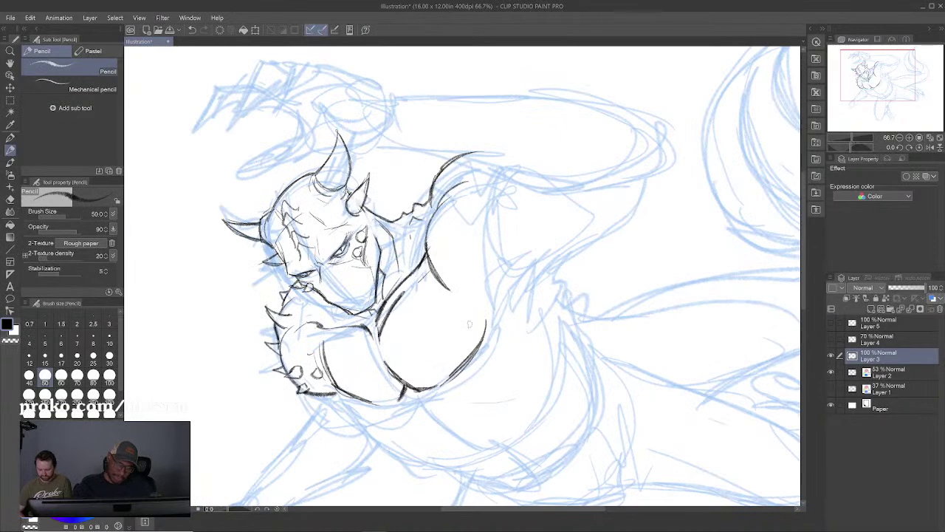
drag(538, 283, 589, 315)
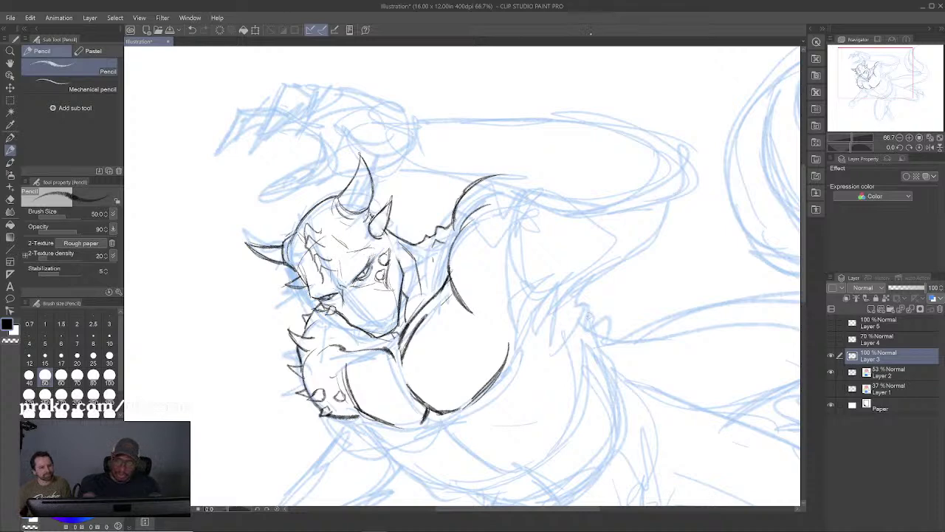
drag(507, 347, 467, 298)
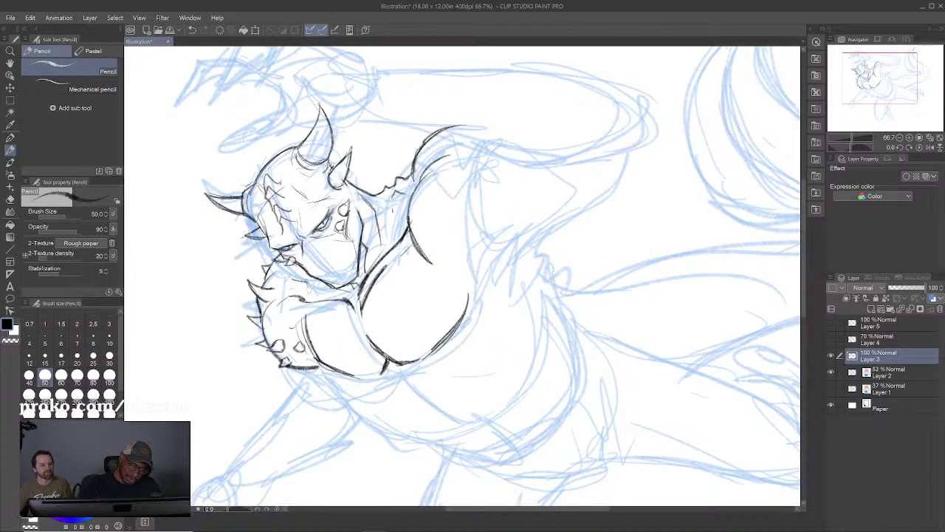
mouse_move(370, 218)
mouse_down()
mouse_move(399, 230)
mouse_move(405, 208)
mouse_up()
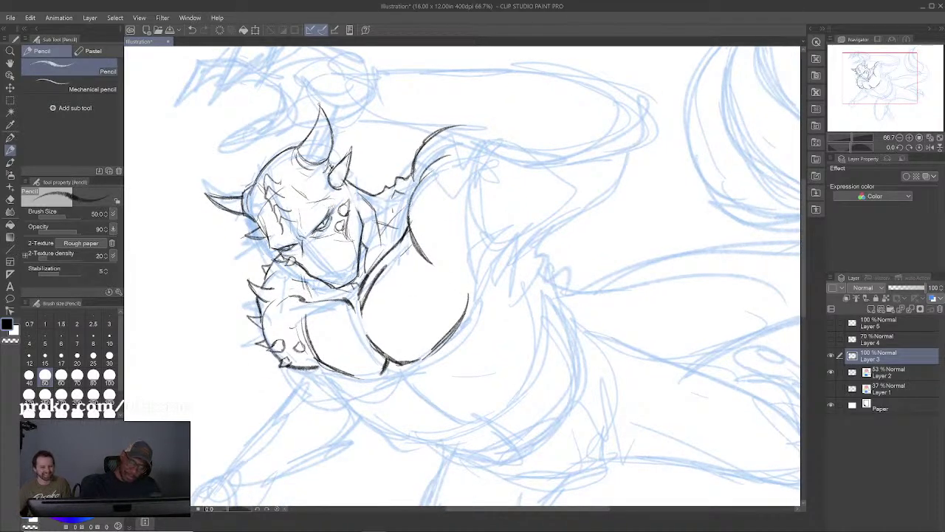
drag(521, 324, 489, 333)
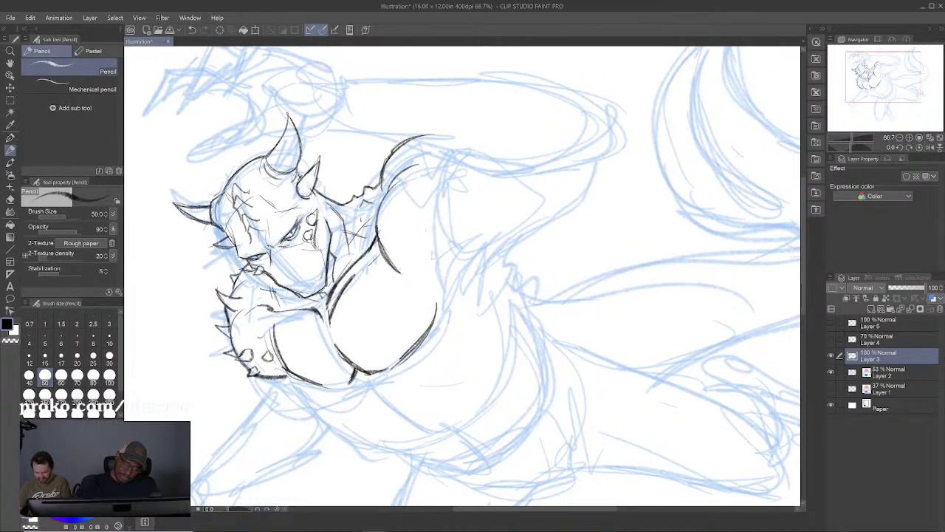
Step: With the pencil at size 70, draw the near shoulder's rear and lower contours and the curve running up behind the armpit
scroll(443, 254, down, 1)
key(bracketright)
key(bracketright)
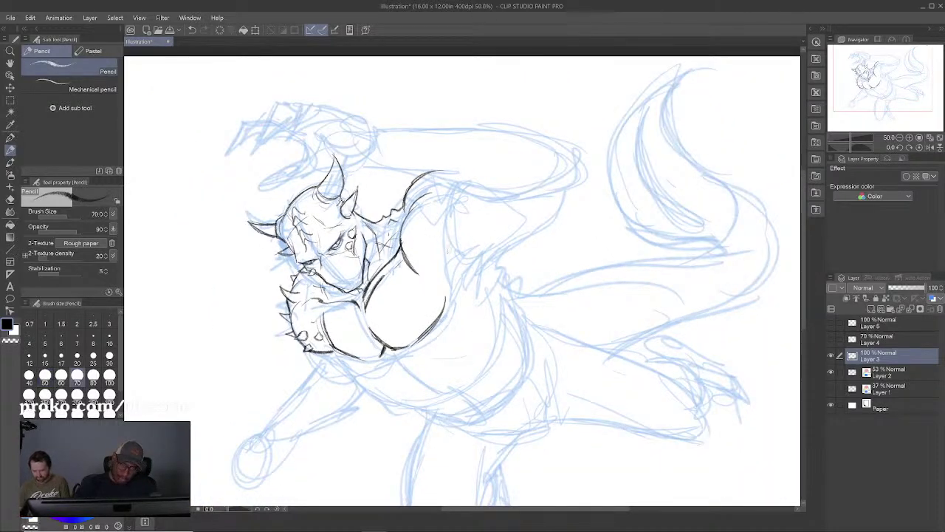
mouse_move(452, 277)
mouse_down()
mouse_move(447, 198)
mouse_move(452, 288)
mouse_up()
drag(448, 200, 452, 290)
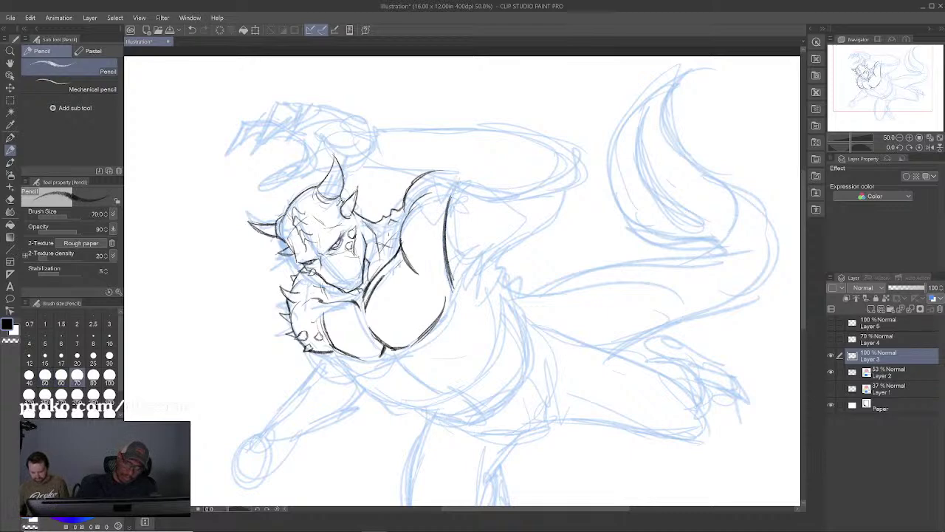
mouse_move(405, 262)
mouse_down()
mouse_move(445, 278)
mouse_move(435, 328)
mouse_up()
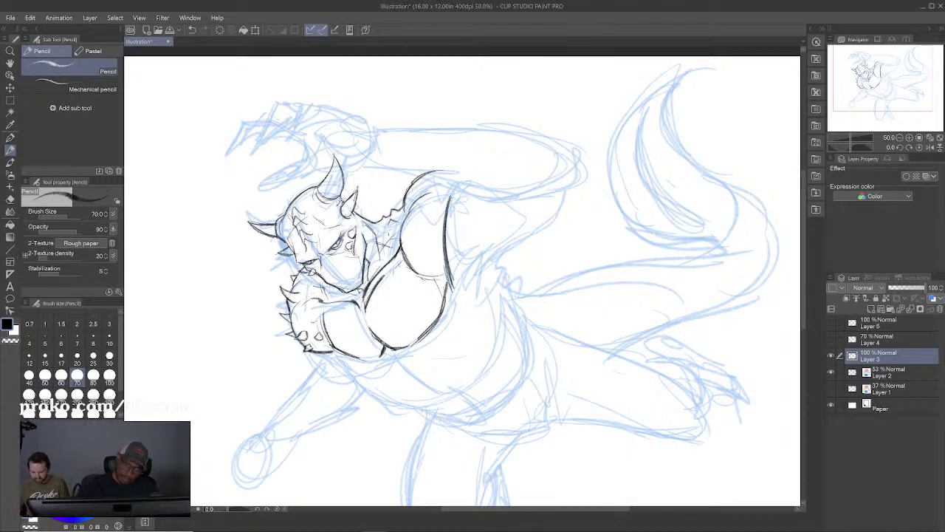
mouse_move(445, 270)
mouse_down()
mouse_move(458, 248)
mouse_move(486, 249)
mouse_move(509, 227)
mouse_move(514, 205)
mouse_up()
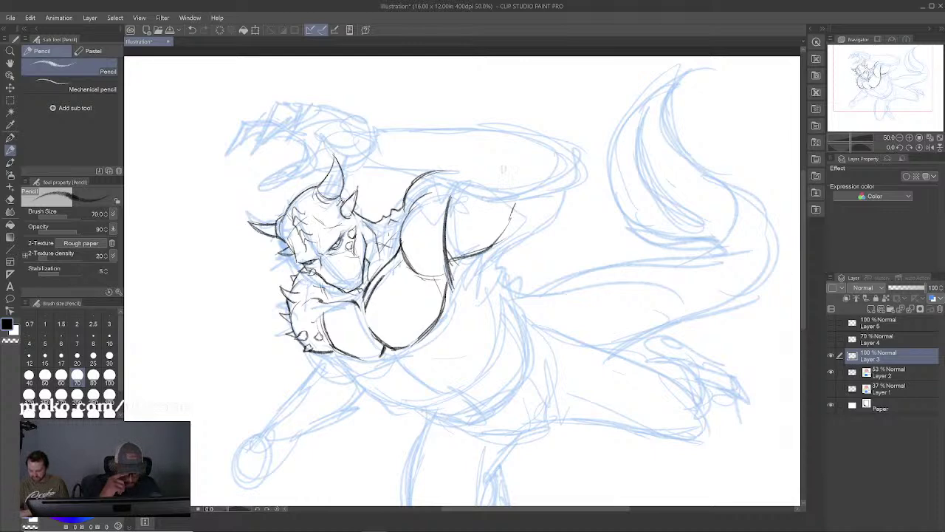
Step: Try to save the illustration to Documents in CLIP STUDIO FORMAT
key(ctrl+s)
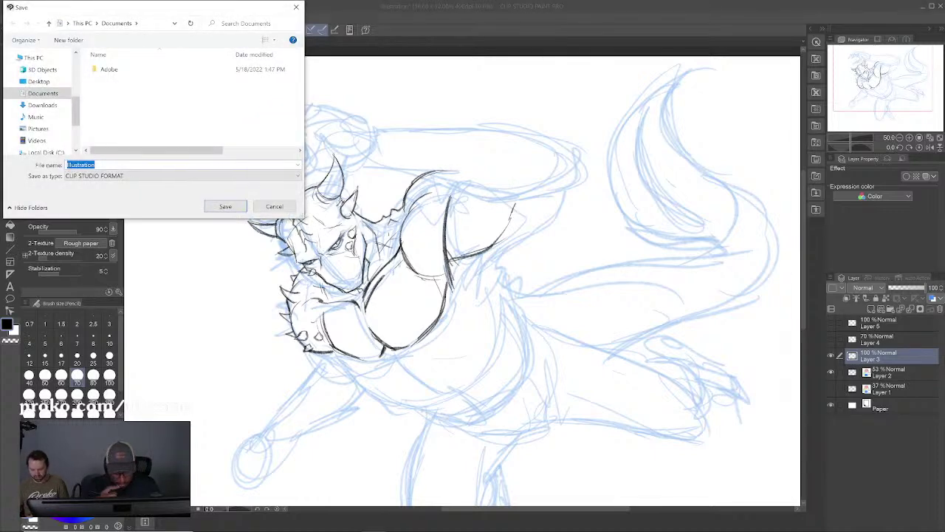
key(Return)
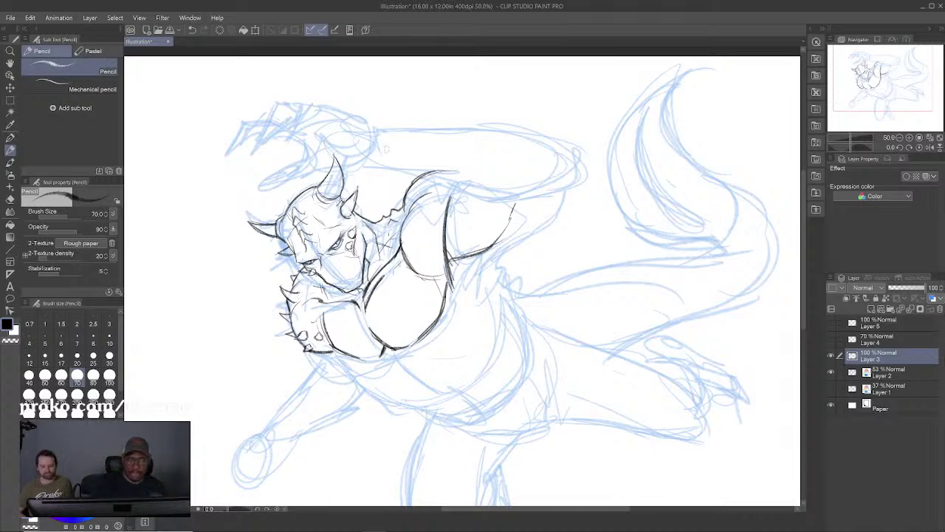
Step: Move the drawings on Layer 2 and Layer 3 together slightly lower on the canvas
click(890, 372)
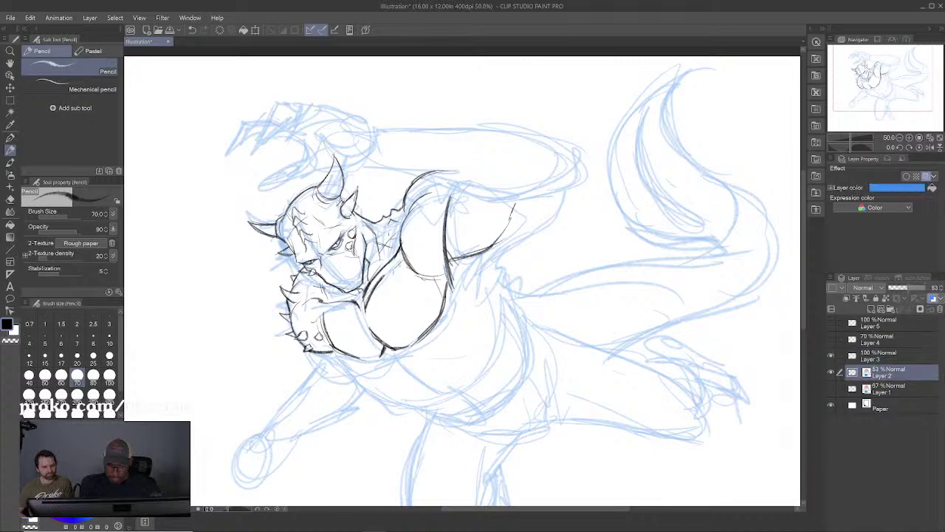
key(ctrl+minus)
drag(580, 297, 580, 288)
key(m)
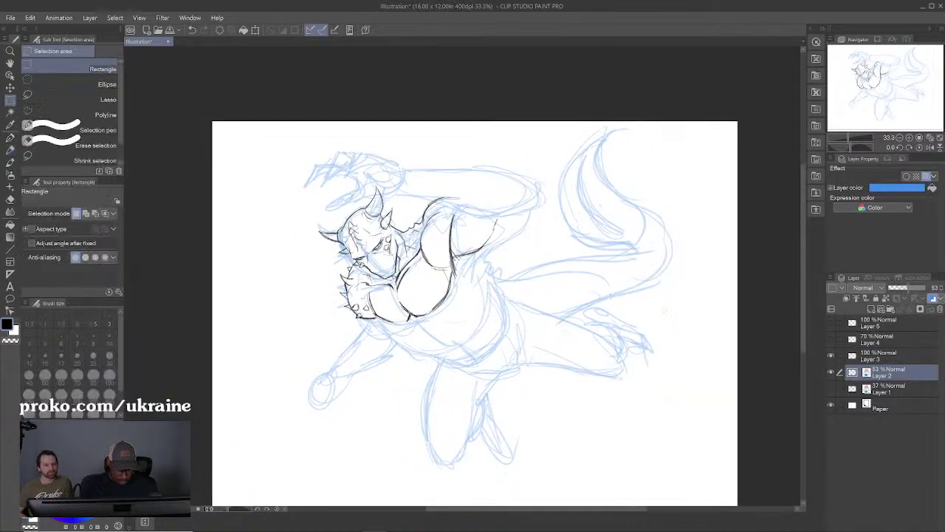
ctrl+click(899, 359)
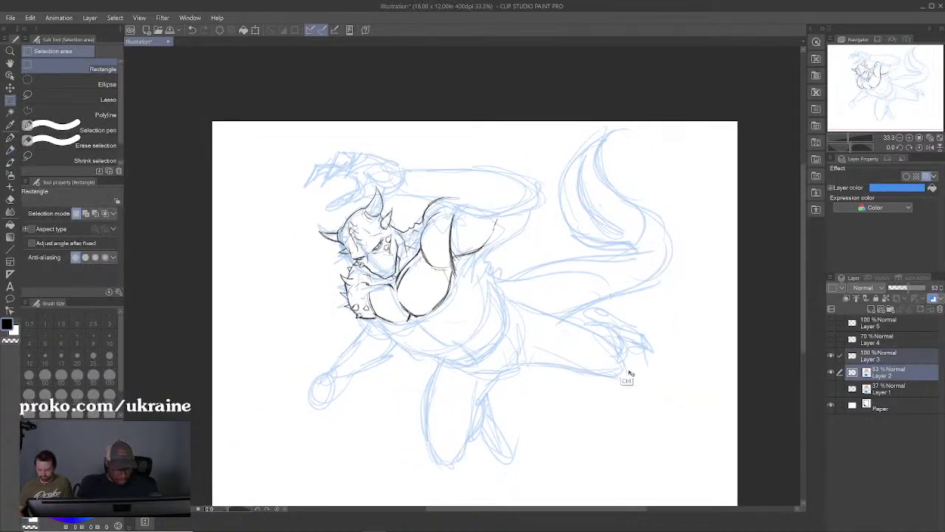
key(ctrl+t)
drag(608, 324, 635, 344)
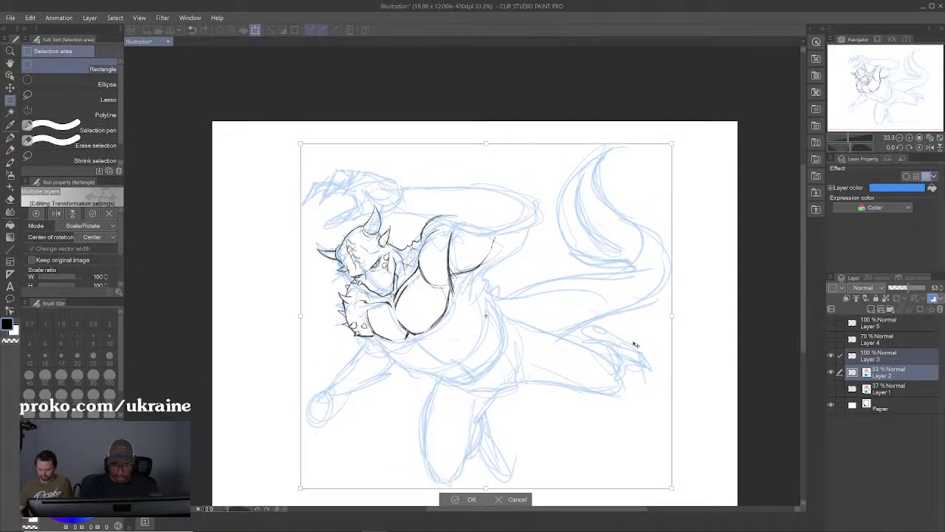
key(Return)
Step: Lasso the raised arm and hand in the blue sketch on Layer 2 and rotate them slightly so the hand sits higher
click(899, 373)
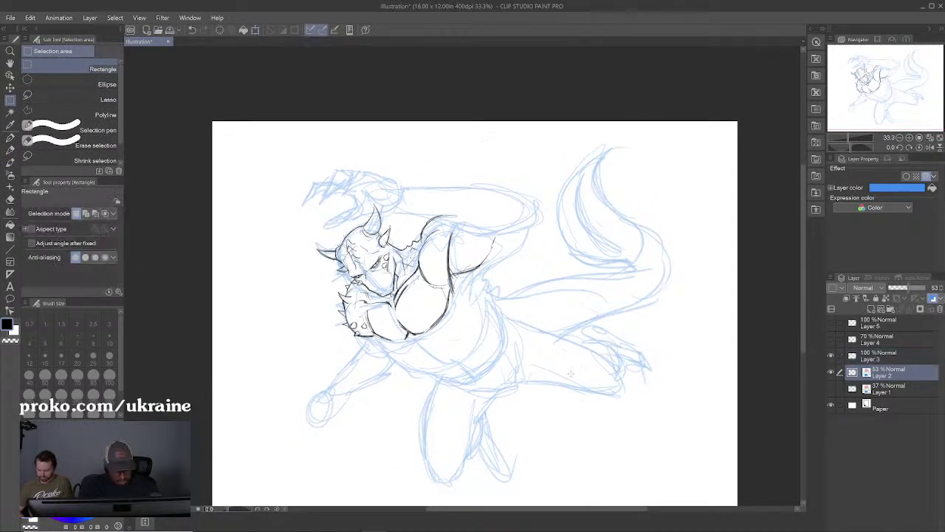
drag(542, 196, 466, 241)
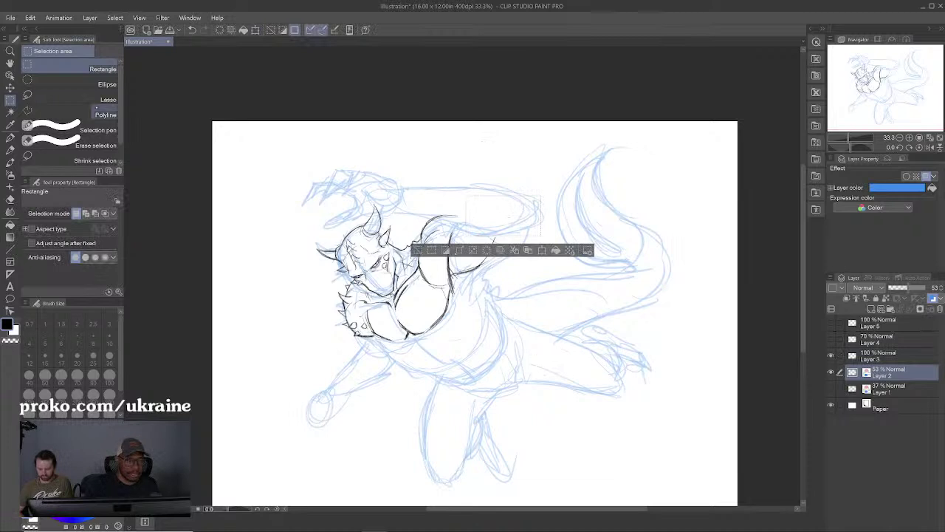
click(82, 84)
click(60, 97)
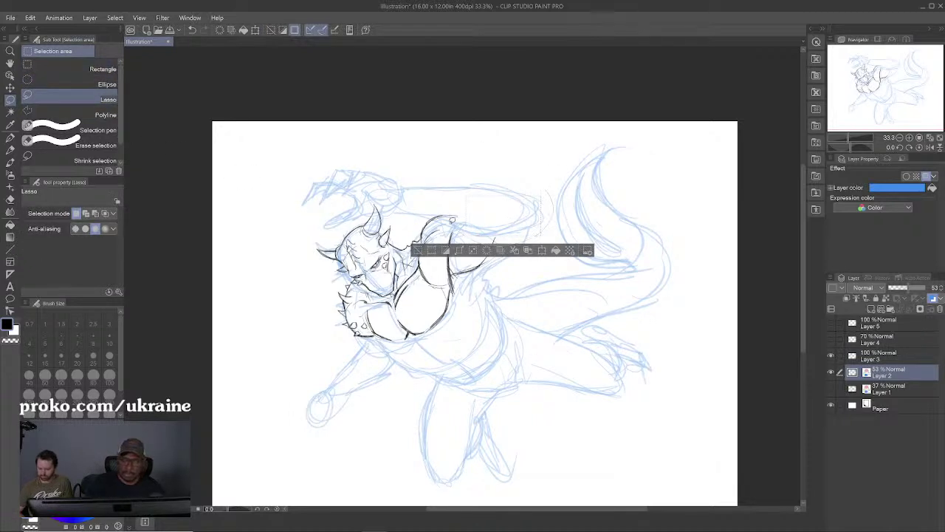
mouse_move(329, 233)
mouse_down()
mouse_move(291, 177)
mouse_move(570, 228)
mouse_move(618, 219)
mouse_move(617, 229)
mouse_move(622, 216)
mouse_up()
key(ctrl+t)
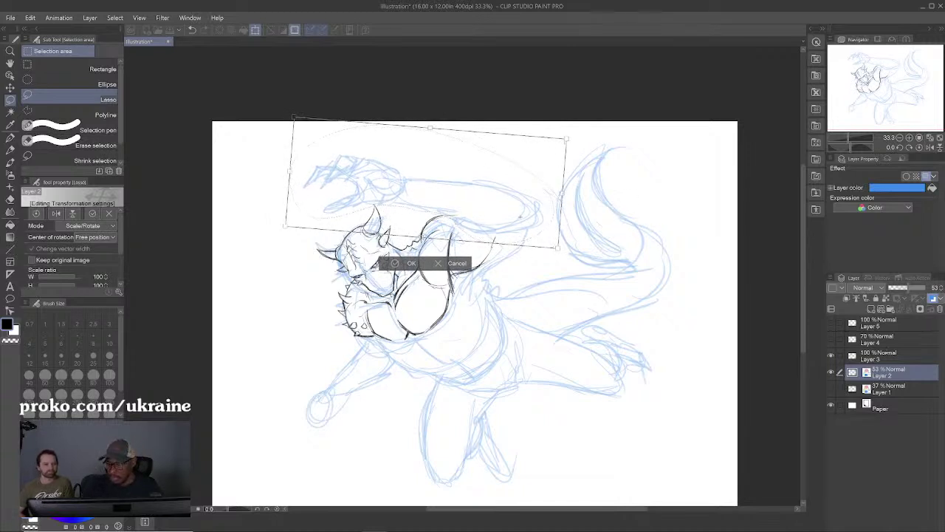
key(Return)
Step: Make Layer 3 the active layer again and save the illustration
click(883, 356)
key(p)
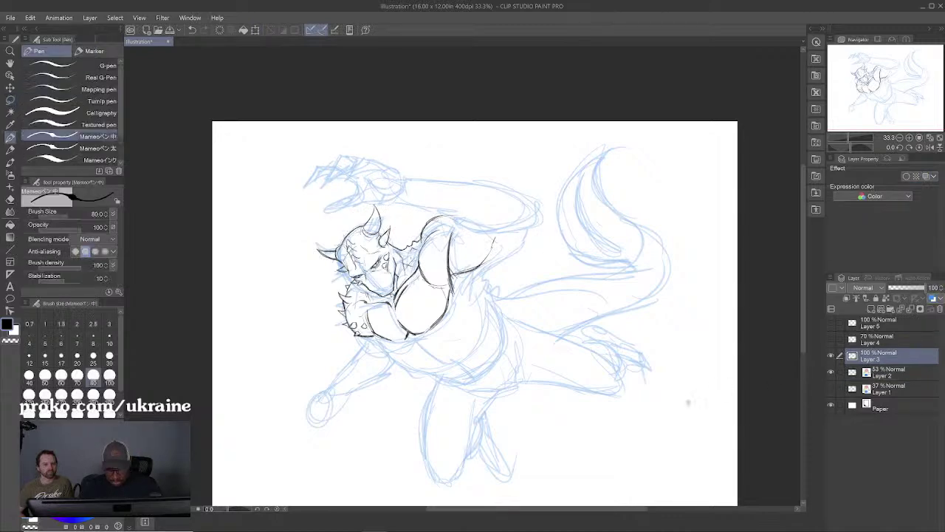
key(ctrl+s)
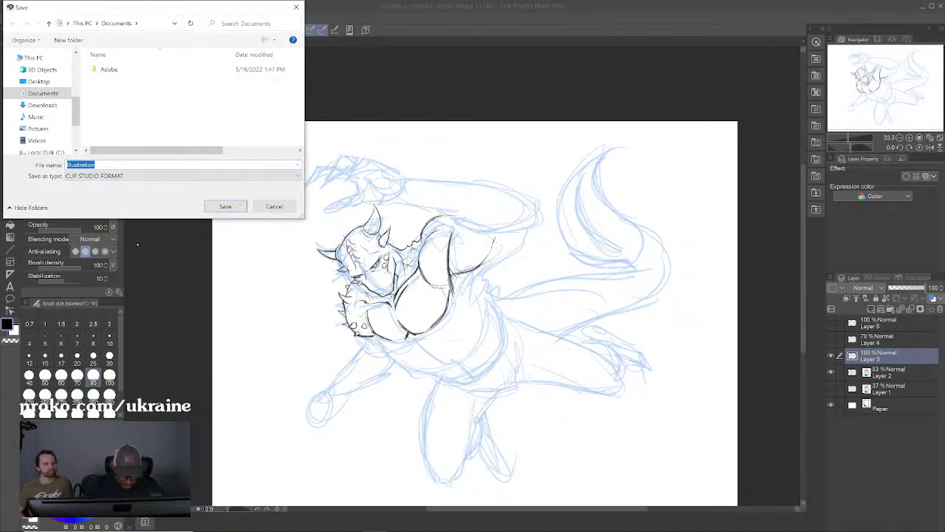
key(Escape)
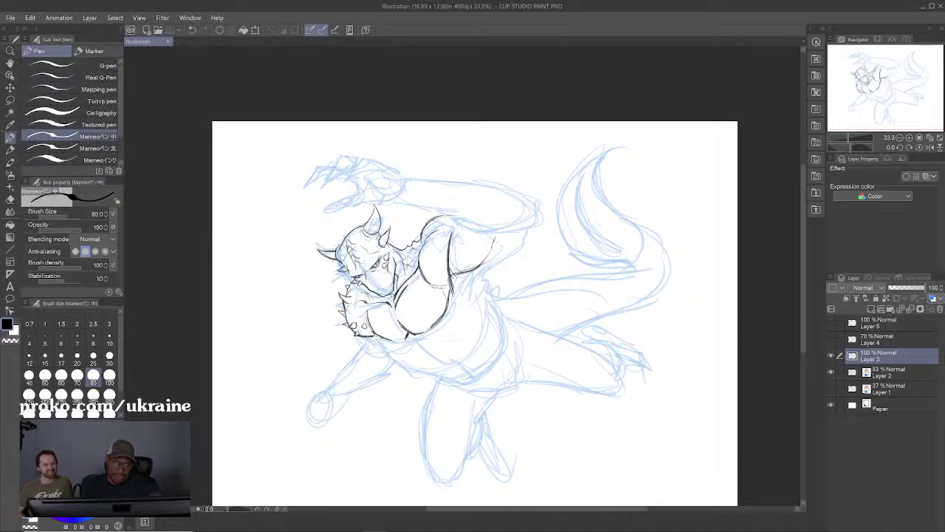
Step: Draw the raised hand's palm crease, the base of the thumb and the wrist lines with the Pencil
scroll(138, 244, up, 3)
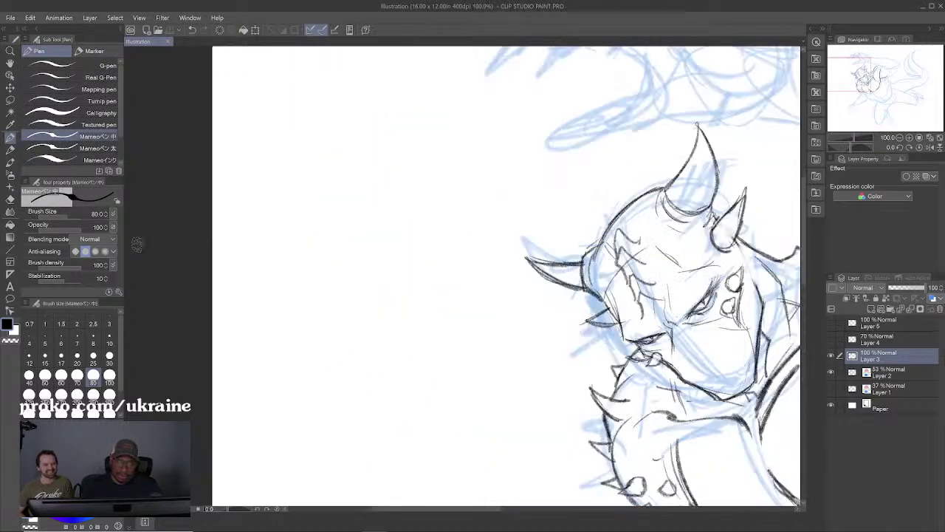
drag(703, 122, 421, 275)
drag(401, 201, 452, 234)
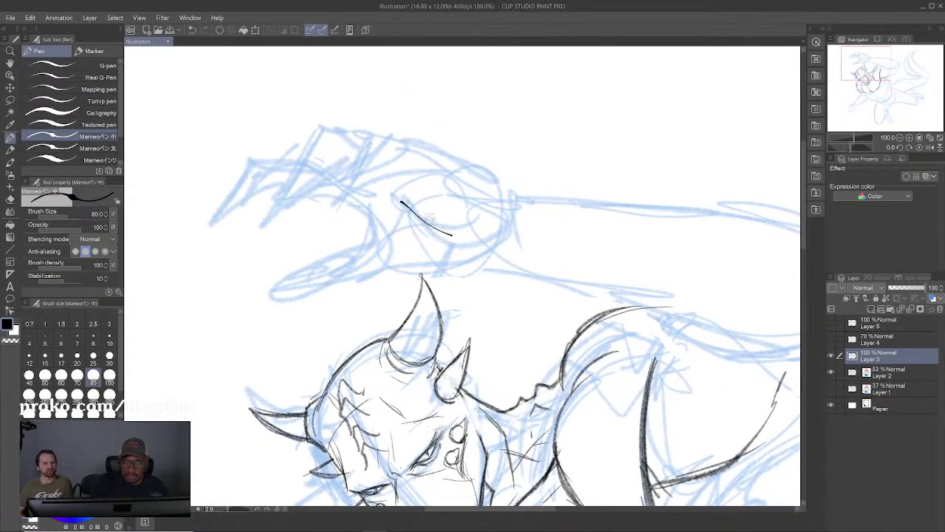
key(ctrl+z)
key(p)
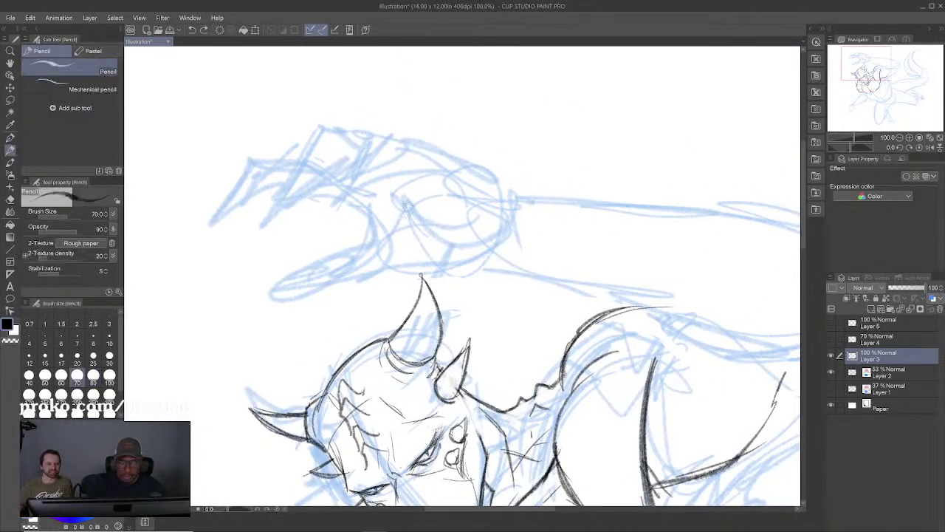
mouse_move(404, 206)
mouse_down()
mouse_move(436, 236)
mouse_move(476, 244)
mouse_up()
mouse_move(484, 244)
mouse_down()
mouse_move(502, 239)
mouse_move(516, 217)
mouse_up()
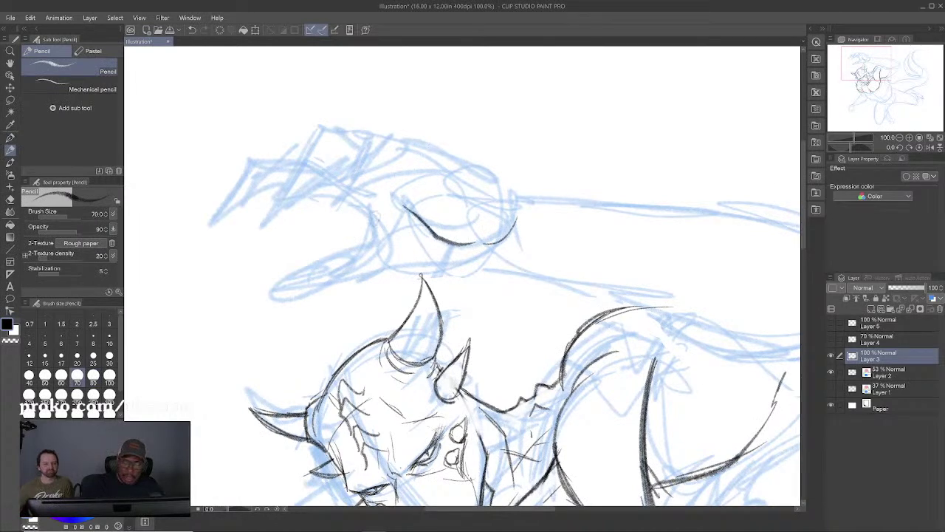
mouse_move(356, 204)
mouse_down()
mouse_move(373, 233)
mouse_move(368, 246)
mouse_move(406, 270)
mouse_move(428, 273)
mouse_move(458, 253)
mouse_move(563, 258)
mouse_move(564, 238)
mouse_up()
mouse_move(477, 247)
mouse_down()
mouse_move(517, 215)
mouse_move(509, 221)
mouse_up()
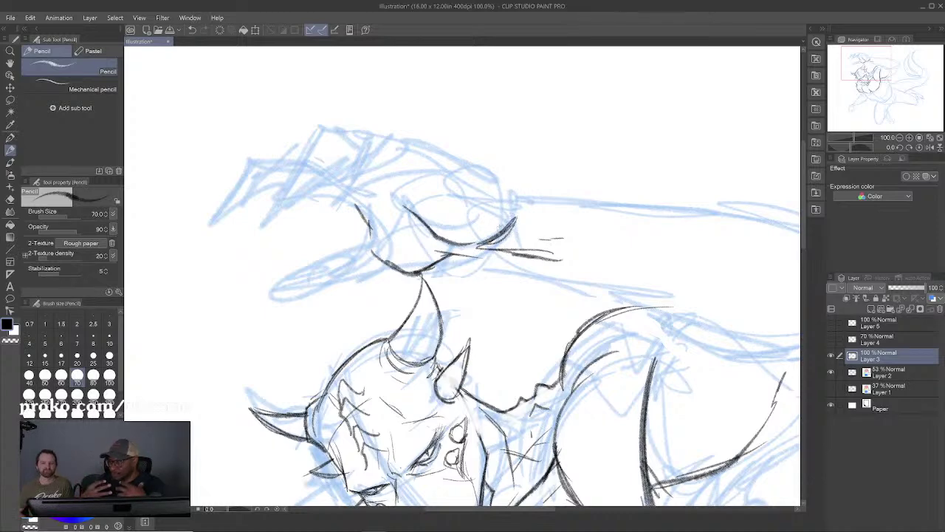
Step: Draw the raised hand's pointed thumb with its clawed tip and the web joining it to the palm
mouse_move(361, 228)
mouse_down()
mouse_move(366, 245)
mouse_move(337, 260)
mouse_move(305, 258)
mouse_move(269, 283)
mouse_move(322, 291)
mouse_move(341, 283)
mouse_up()
mouse_move(285, 282)
mouse_down()
mouse_move(330, 286)
mouse_move(358, 271)
mouse_up()
drag(326, 284, 394, 269)
drag(354, 272, 406, 271)
drag(349, 253, 372, 228)
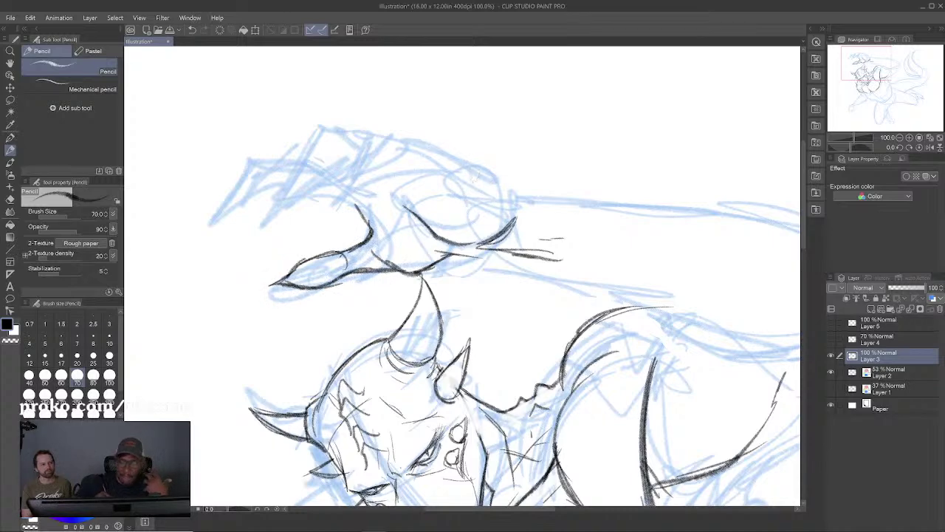
Step: Outline the back of the raised hand from the wrist to the knuckle and draw the finger nearest the wrist
drag(501, 184, 419, 144)
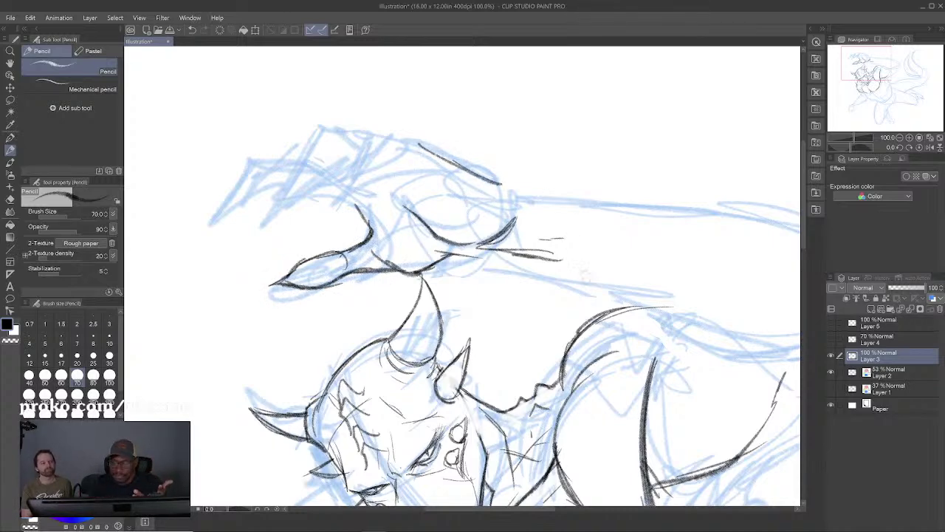
mouse_move(493, 182)
mouse_down()
mouse_move(525, 184)
mouse_move(552, 209)
mouse_up()
mouse_move(420, 143)
mouse_down()
mouse_move(386, 133)
mouse_move(343, 181)
mouse_up()
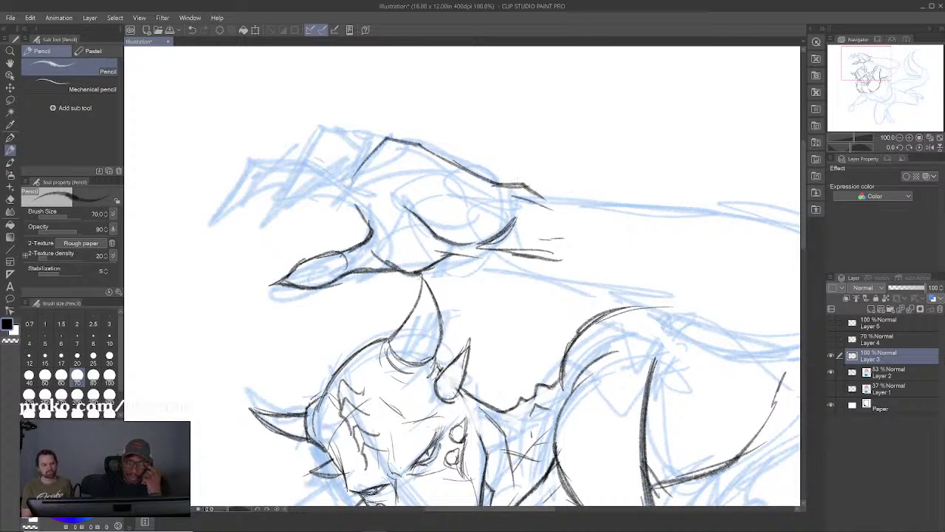
mouse_move(378, 138)
mouse_down()
mouse_move(341, 186)
mouse_move(413, 160)
mouse_move(428, 168)
mouse_up()
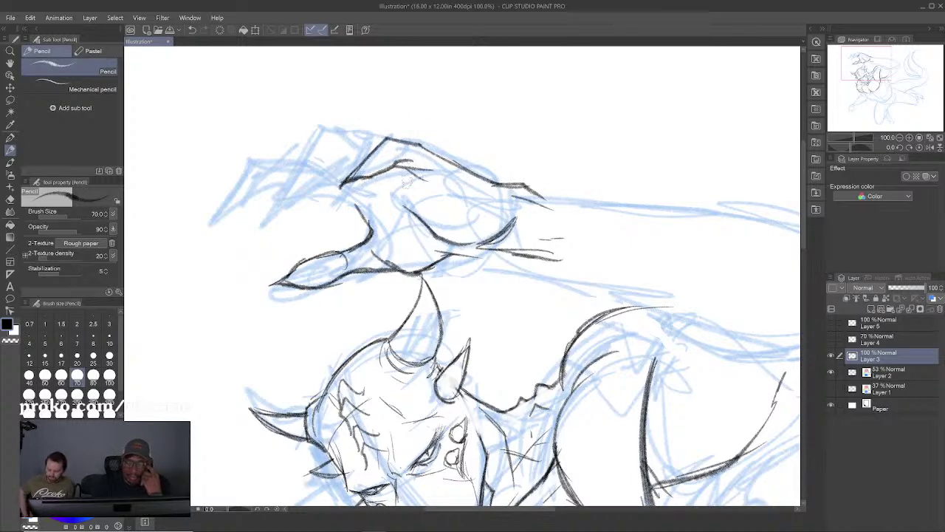
Step: Draw the remaining bent, clawed fingers of the raised hand and the crease where they meet the palm
drag(353, 195, 426, 189)
mouse_move(386, 152)
mouse_down()
mouse_move(347, 131)
mouse_move(312, 181)
mouse_up()
mouse_move(351, 133)
mouse_down()
mouse_move(289, 219)
mouse_move(343, 181)
mouse_up()
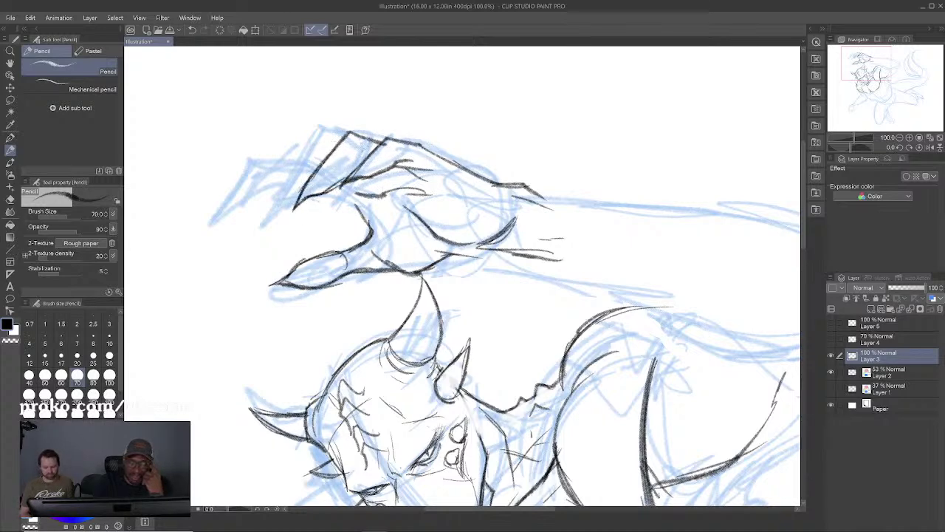
mouse_move(342, 133)
mouse_down()
mouse_move(308, 135)
mouse_move(260, 230)
mouse_up()
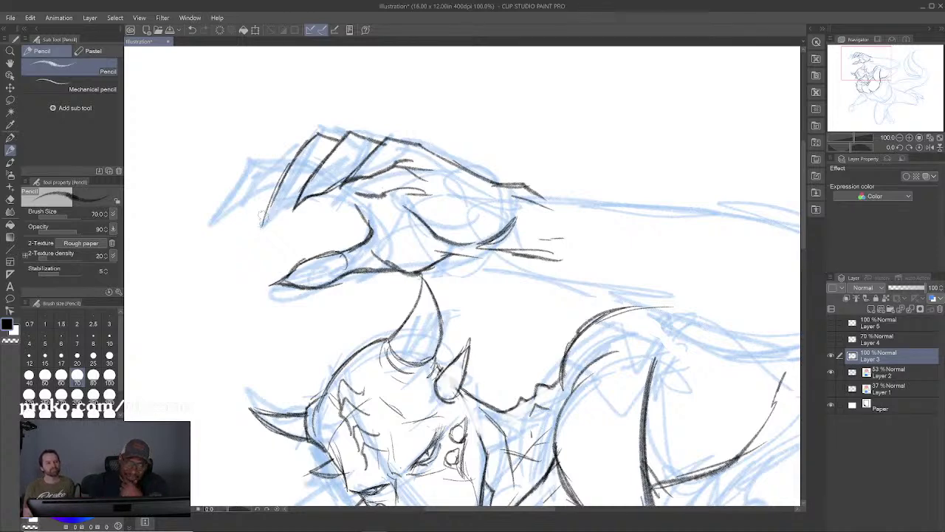
drag(294, 157, 261, 223)
mouse_move(282, 180)
mouse_down()
mouse_move(267, 221)
mouse_move(272, 205)
mouse_move(303, 195)
mouse_up()
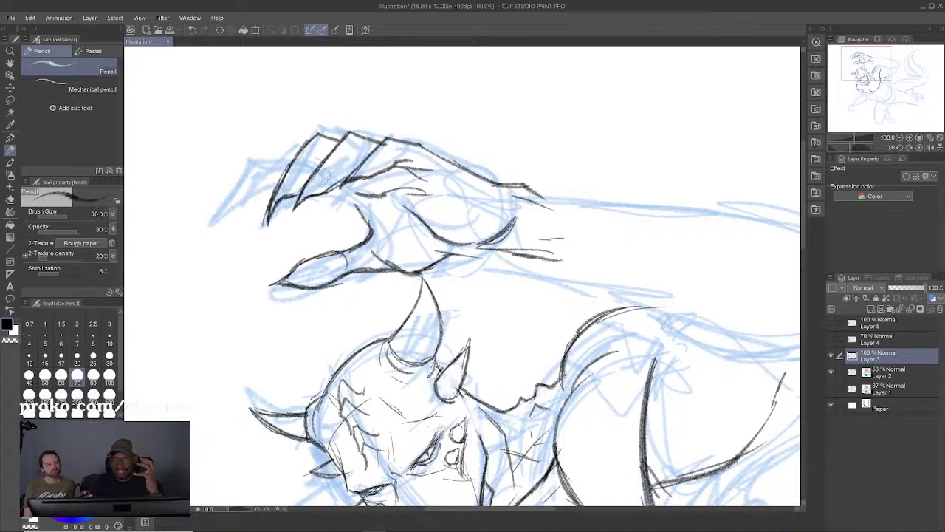
mouse_move(251, 168)
mouse_down()
mouse_move(223, 244)
mouse_move(263, 197)
mouse_move(245, 221)
mouse_move(265, 155)
mouse_move(282, 185)
mouse_move(290, 165)
mouse_move(276, 198)
mouse_up()
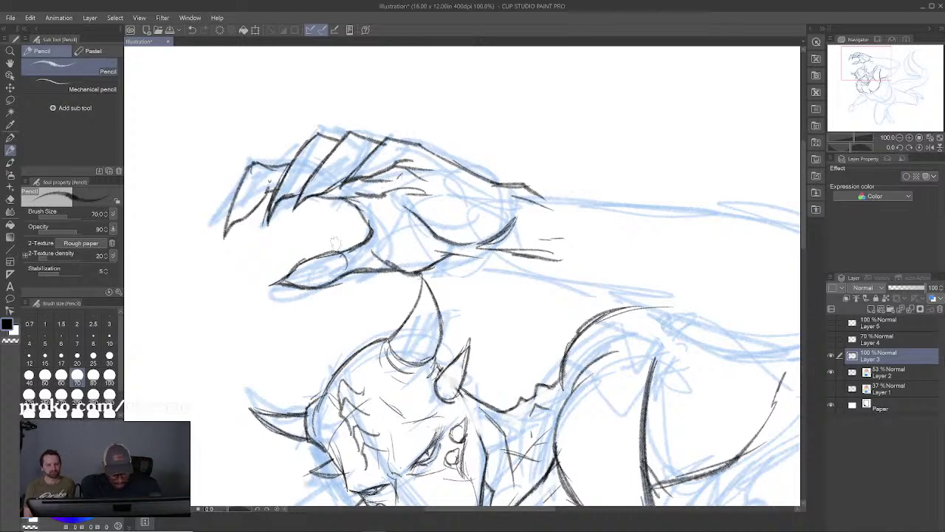
Step: Lasso the outermost finger of the raised hand, shift it closer to the other fingers and deselect it
key(m)
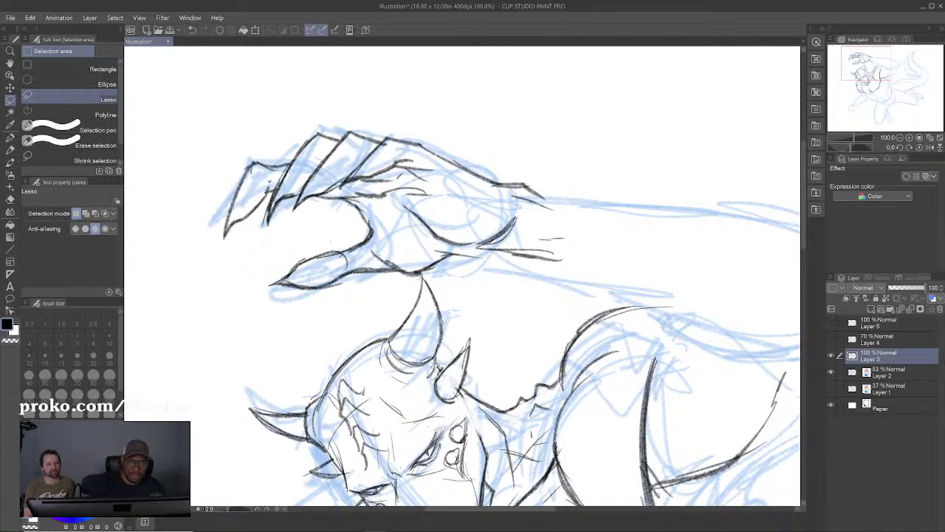
mouse_move(286, 152)
mouse_down()
mouse_move(272, 212)
mouse_move(249, 239)
mouse_move(251, 224)
mouse_move(246, 245)
mouse_up()
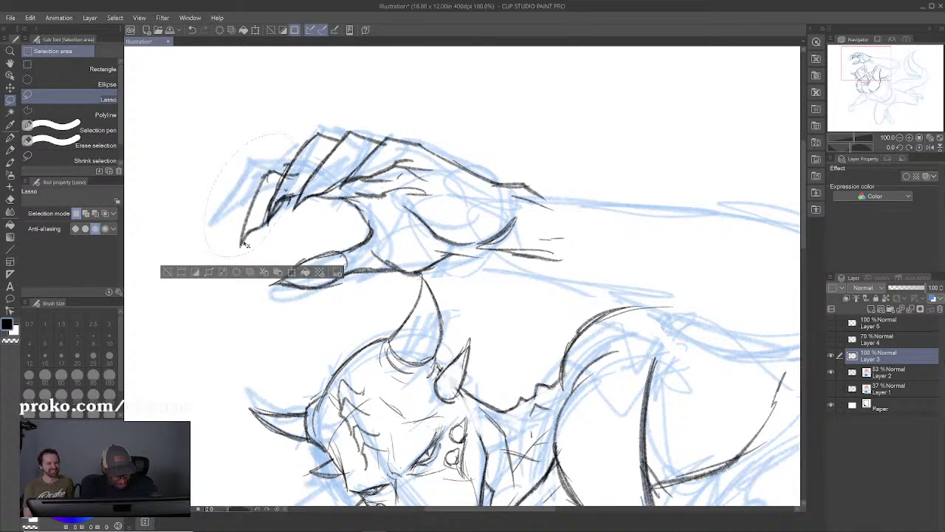
key(ctrl+d)
key(p)
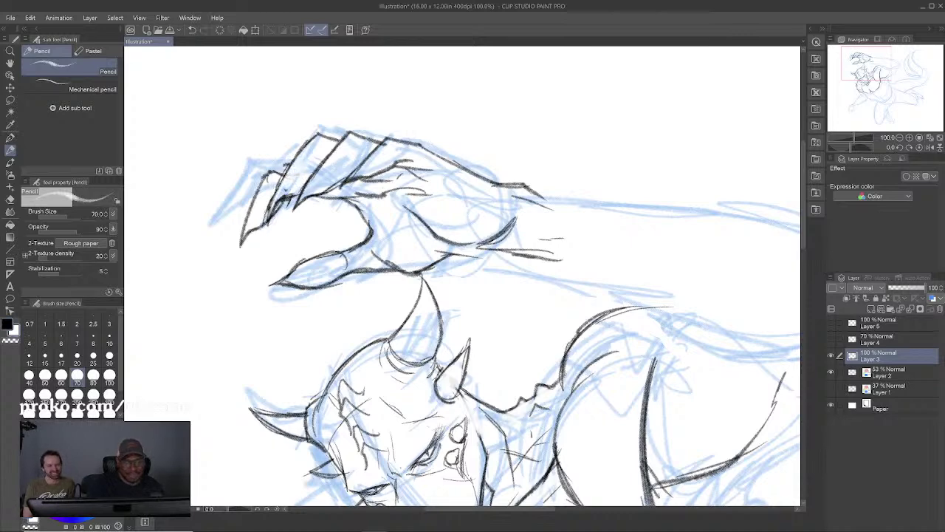
Step: Erase the stray lines where the moved finger overlaps its neighbour and touch up the back of the hand
mouse_move(287, 191)
mouse_down()
mouse_move(272, 204)
mouse_move(314, 138)
mouse_up()
key(c)
mouse_move(478, 172)
mouse_down()
mouse_move(408, 133)
mouse_move(315, 118)
mouse_move(379, 126)
mouse_up()
Step: Rotate the canvas and draw the underside of the raised forearm in one long curve from the wrist to the elbow crease
key(r)
mouse_move(627, 325)
mouse_down()
mouse_move(629, 211)
mouse_move(570, 198)
mouse_up()
drag(570, 198, 561, 257)
key(p)
drag(399, 260, 372, 311)
mouse_move(302, 446)
mouse_down()
mouse_move(388, 357)
mouse_move(560, 268)
mouse_move(584, 242)
mouse_up()
Step: Draw and darken the raised forearm's outer contour from the wrist over the angular muscle bulge toward the elbow
mouse_move(304, 329)
mouse_down()
mouse_move(346, 281)
mouse_move(413, 186)
mouse_up()
drag(329, 296, 412, 182)
mouse_move(367, 245)
mouse_down()
mouse_move(438, 161)
mouse_move(494, 132)
mouse_up()
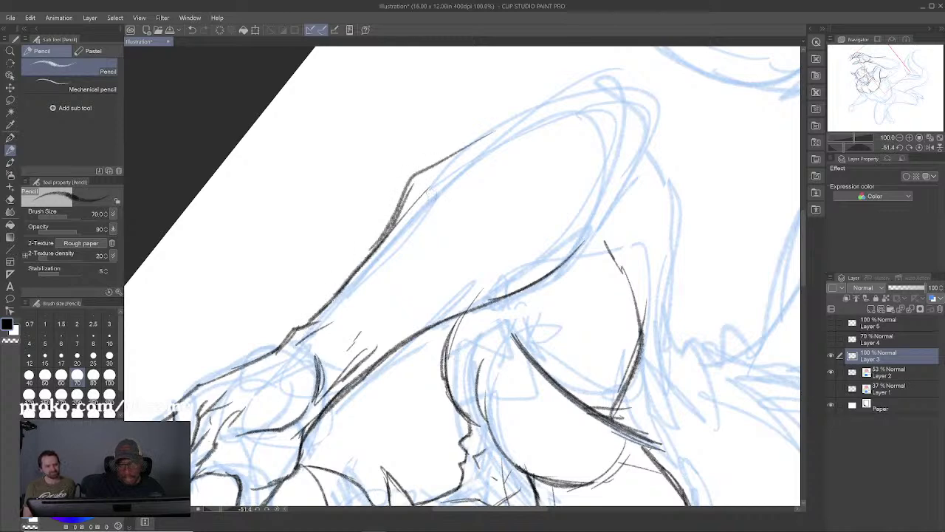
drag(410, 222, 487, 125)
drag(418, 199, 531, 117)
drag(408, 177, 519, 118)
drag(355, 264, 412, 170)
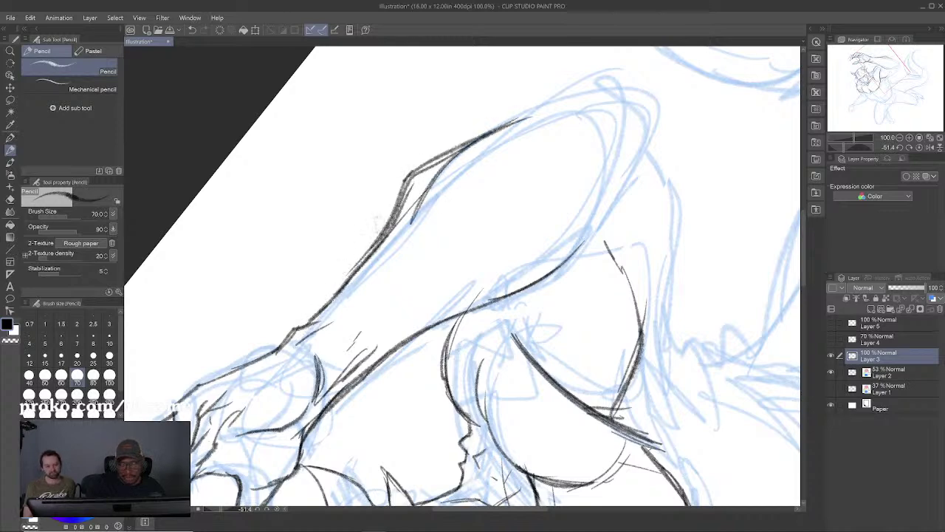
drag(335, 295, 391, 217)
Step: Add thin muscle lines along the length of the raised forearm inside its outline
mouse_move(394, 280)
mouse_down()
mouse_move(384, 262)
mouse_move(491, 166)
mouse_move(410, 221)
mouse_up()
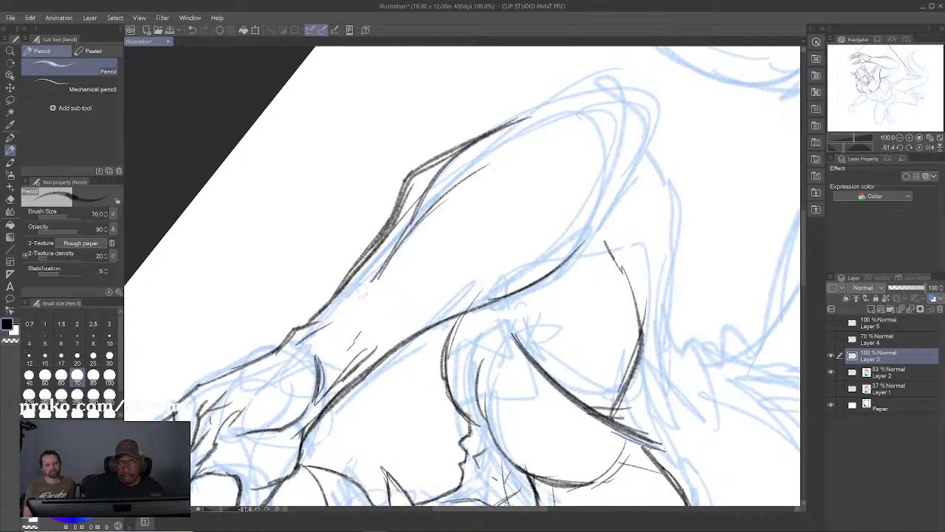
mouse_move(347, 306)
mouse_down()
mouse_move(372, 282)
mouse_move(563, 184)
mouse_up()
mouse_move(532, 218)
mouse_down()
mouse_move(572, 172)
mouse_move(474, 267)
mouse_up()
drag(517, 242, 444, 277)
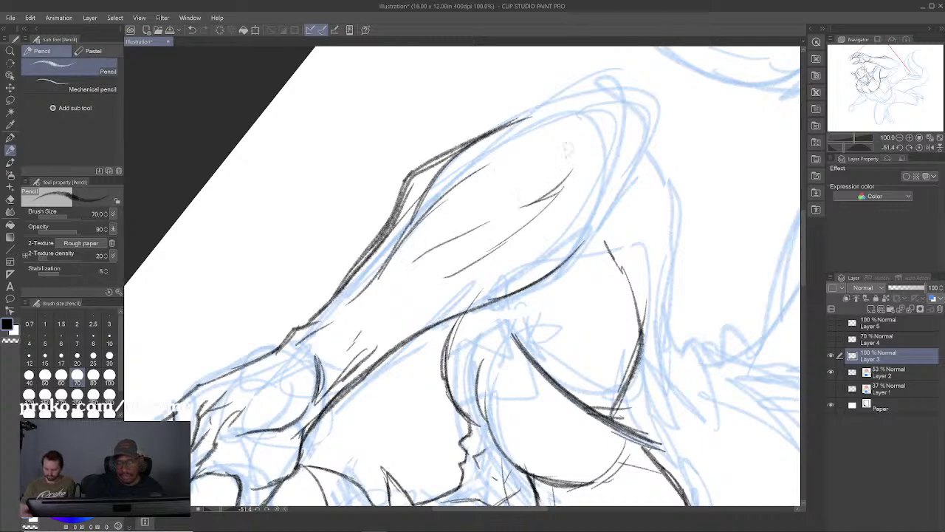
Step: Extend the forearm's outer contour to the elbow, then add muscle creases near it and the angular elbow corner
mouse_move(505, 130)
mouse_down()
mouse_move(577, 96)
mouse_move(561, 102)
mouse_up()
drag(500, 130, 577, 94)
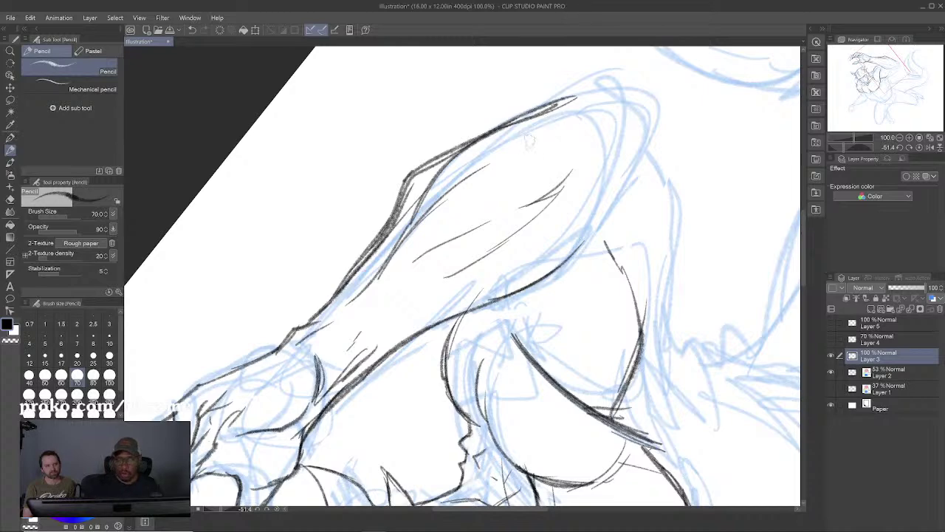
mouse_move(524, 145)
mouse_down()
mouse_move(564, 124)
mouse_move(521, 153)
mouse_up()
drag(580, 118, 545, 176)
mouse_move(599, 155)
mouse_down()
mouse_move(536, 192)
mouse_move(536, 170)
mouse_up()
mouse_move(569, 103)
mouse_down()
mouse_move(644, 127)
mouse_move(610, 210)
mouse_up()
mouse_move(636, 123)
mouse_down()
mouse_move(639, 278)
mouse_move(595, 219)
mouse_up()
key(r)
drag(652, 254, 509, 384)
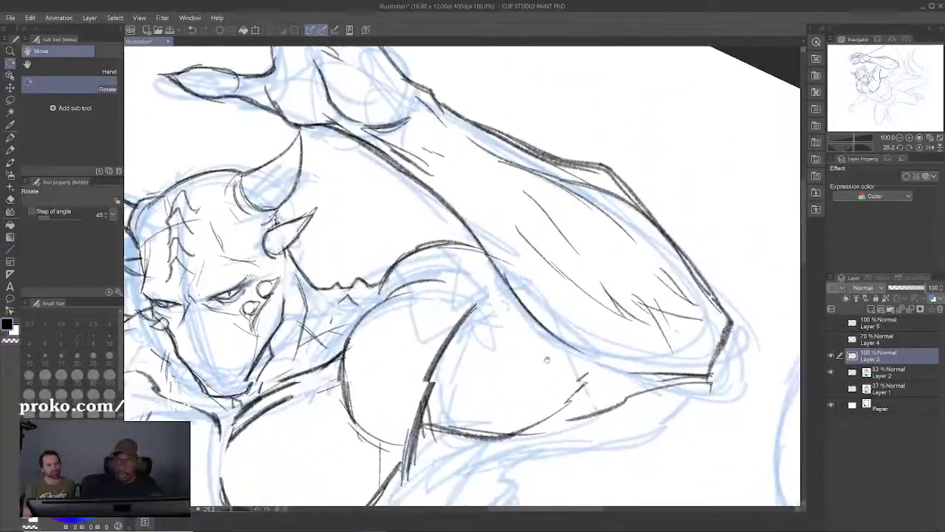
drag(549, 359, 517, 287)
scroll(541, 293, down, 1)
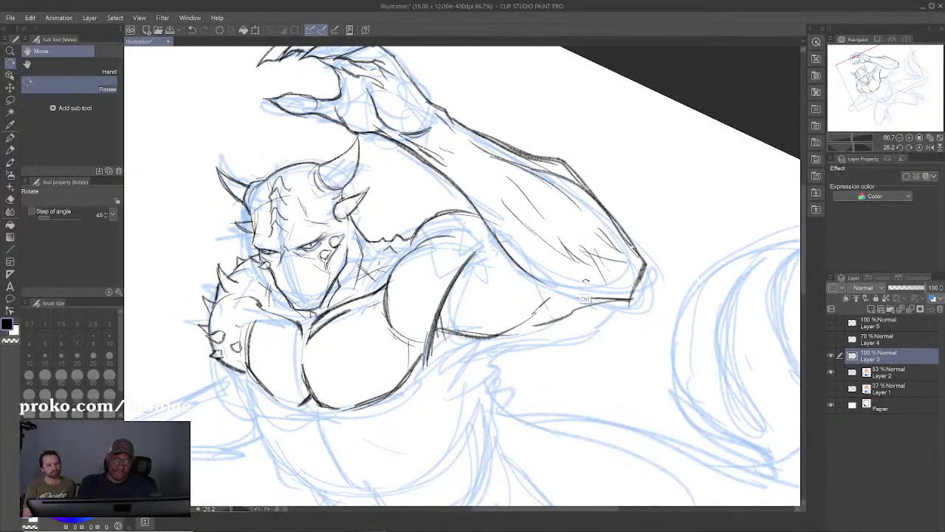
scroll(547, 290, up, 3)
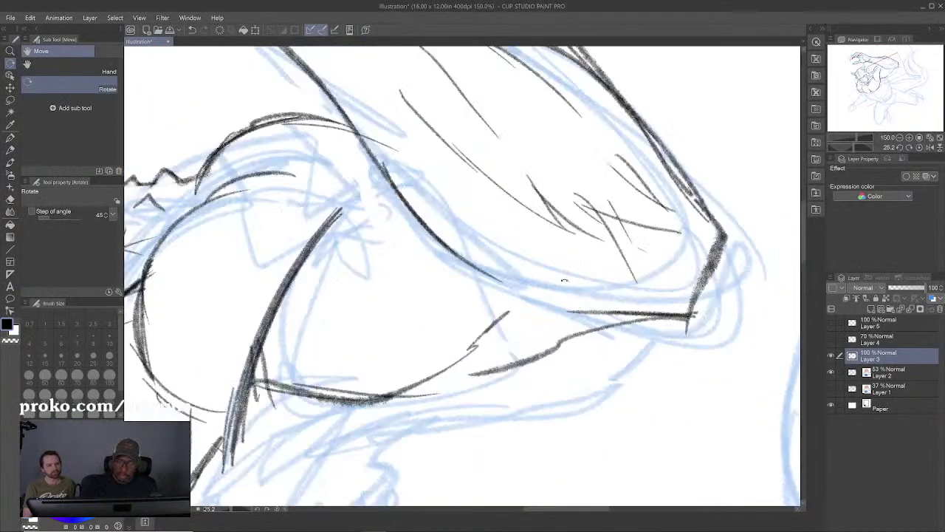
key(p)
drag(636, 270, 736, 230)
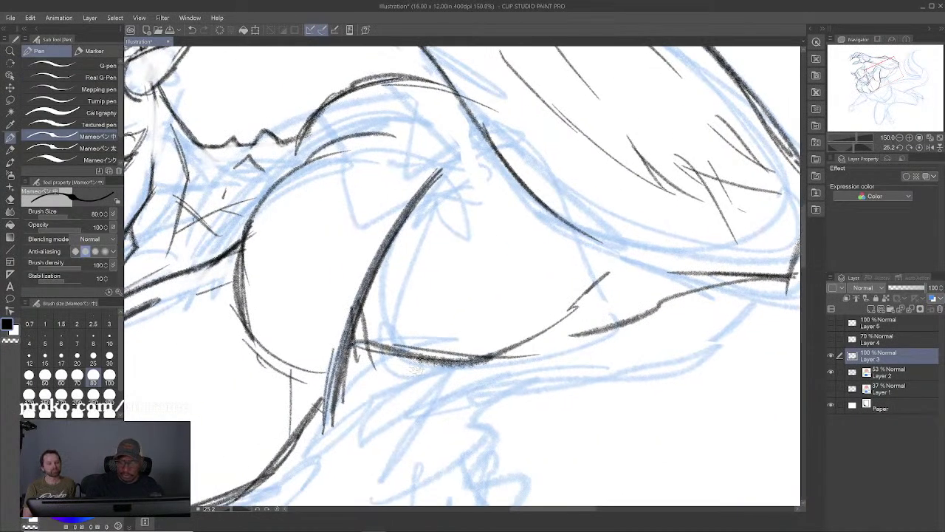
drag(496, 372, 496, 254)
mouse_move(414, 244)
mouse_down()
mouse_move(336, 338)
mouse_move(362, 306)
mouse_up()
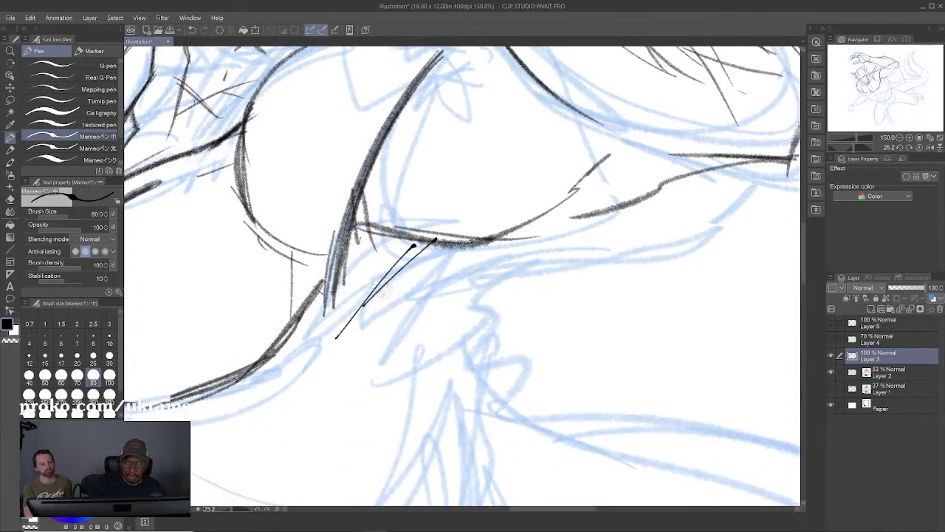
key(ctrl+z)
key(ctrl+z)
Step: Draw short pencil fold lines in the armpit, running down from the underside of the upper arm toward the chest
key(p)
mouse_move(417, 245)
mouse_down()
mouse_move(319, 339)
mouse_move(343, 310)
mouse_up()
drag(452, 247, 361, 300)
drag(455, 244, 366, 301)
drag(463, 246, 391, 338)
mouse_move(462, 247)
mouse_down()
mouse_move(400, 327)
mouse_move(477, 251)
mouse_up()
Step: Draw the lower contour of the raised upper arm from the armpit to the elbow
drag(443, 274, 629, 213)
drag(590, 244, 483, 297)
drag(373, 358, 441, 316)
mouse_move(402, 325)
mouse_down()
mouse_move(438, 316)
mouse_move(514, 320)
mouse_move(687, 229)
mouse_up()
mouse_move(619, 284)
mouse_down()
mouse_move(718, 135)
mouse_move(711, 113)
mouse_up()
Step: Redraw the forearm's outer contour with a fuller curve into the elbow and erase the old inner contour and elbow lines
scroll(701, 214, down, 3)
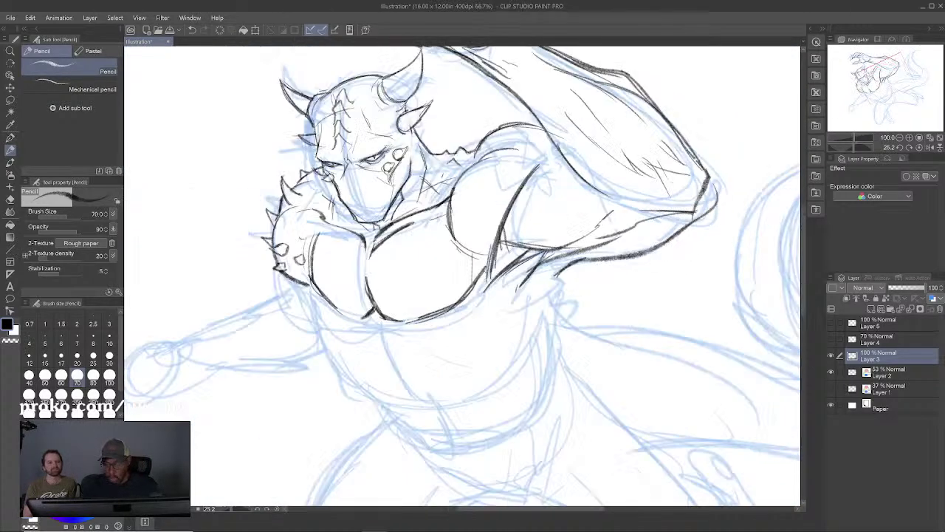
drag(694, 200, 533, 296)
mouse_move(488, 203)
mouse_down()
mouse_move(536, 243)
mouse_move(554, 285)
mouse_up()
drag(547, 266, 561, 291)
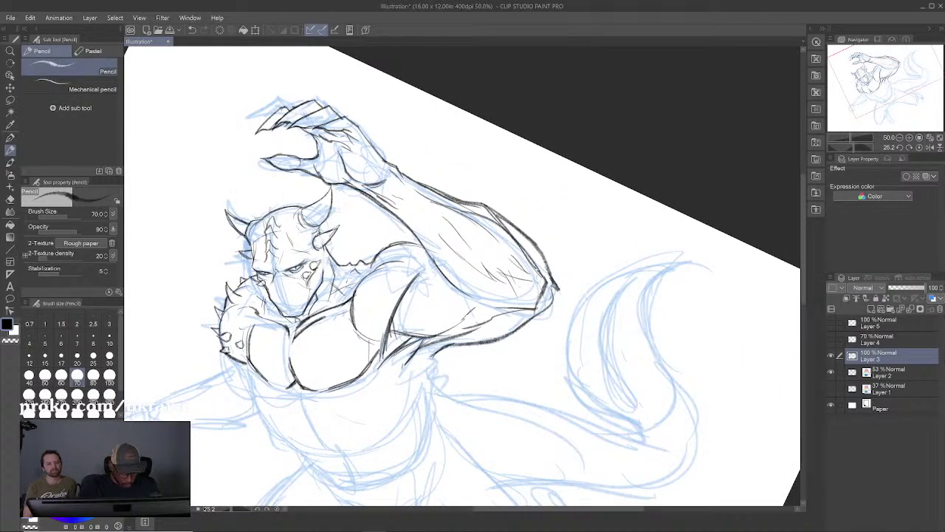
key(e)
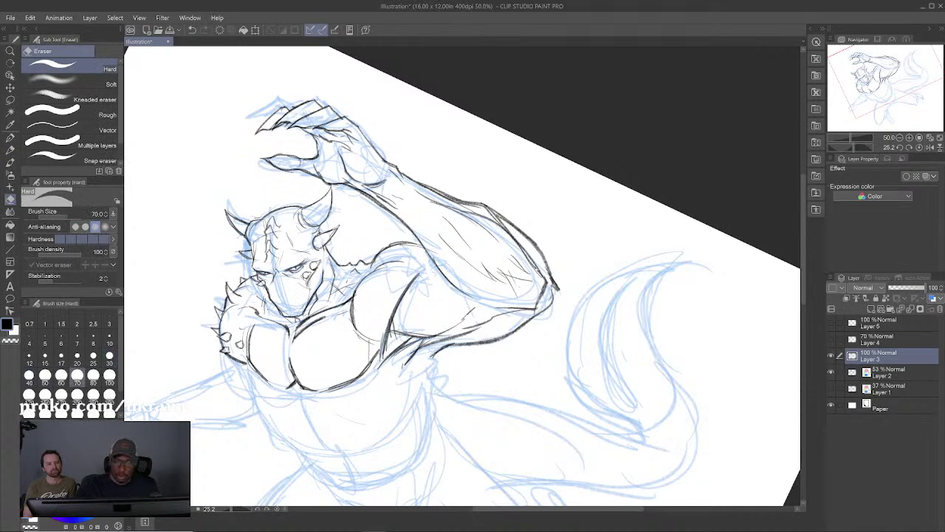
mouse_move(493, 219)
mouse_down()
mouse_move(540, 273)
mouse_move(494, 222)
mouse_move(507, 224)
mouse_up()
mouse_move(528, 262)
mouse_down()
mouse_move(543, 297)
mouse_move(548, 281)
mouse_up()
mouse_move(541, 314)
mouse_down()
mouse_move(505, 308)
mouse_move(517, 272)
mouse_move(547, 307)
mouse_up()
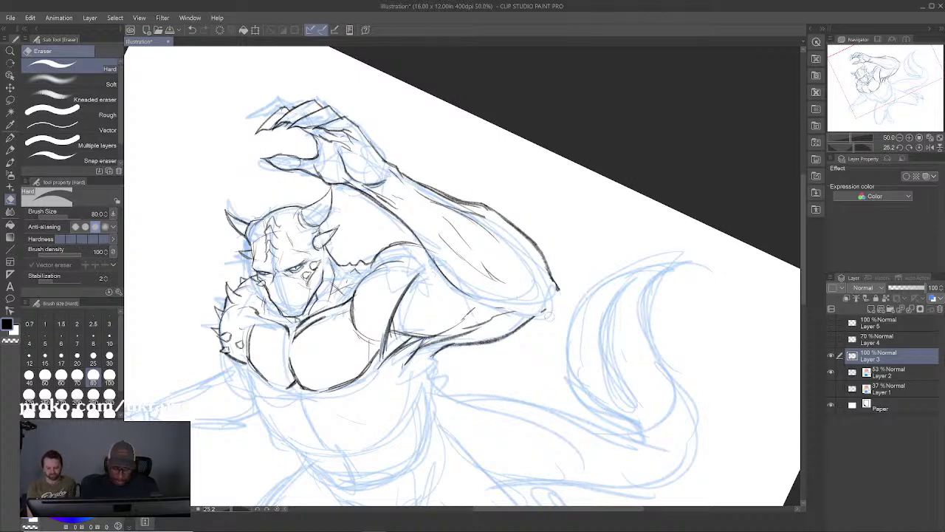
Step: Draw the pointed elbow tip joining the forearm to the underside of the upper arm, and trim its thick stroke
key(p)
drag(545, 256, 559, 291)
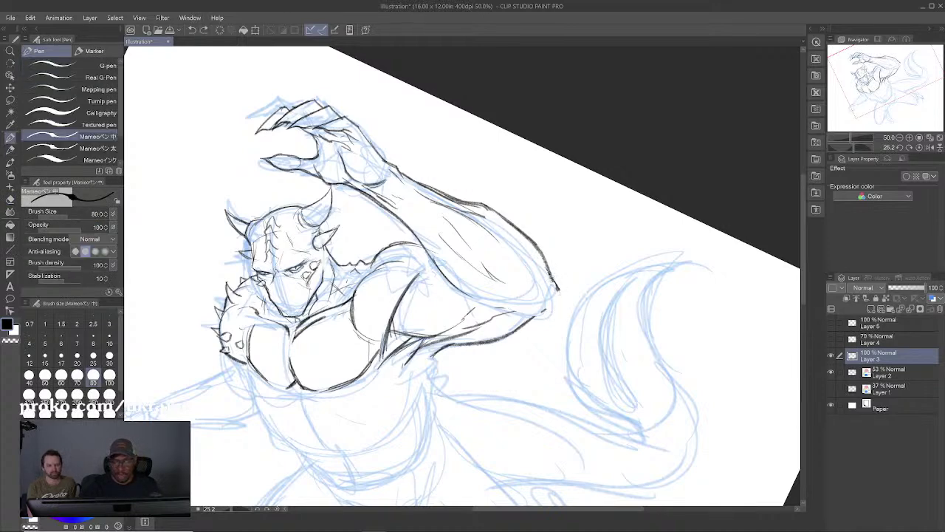
drag(548, 270, 558, 289)
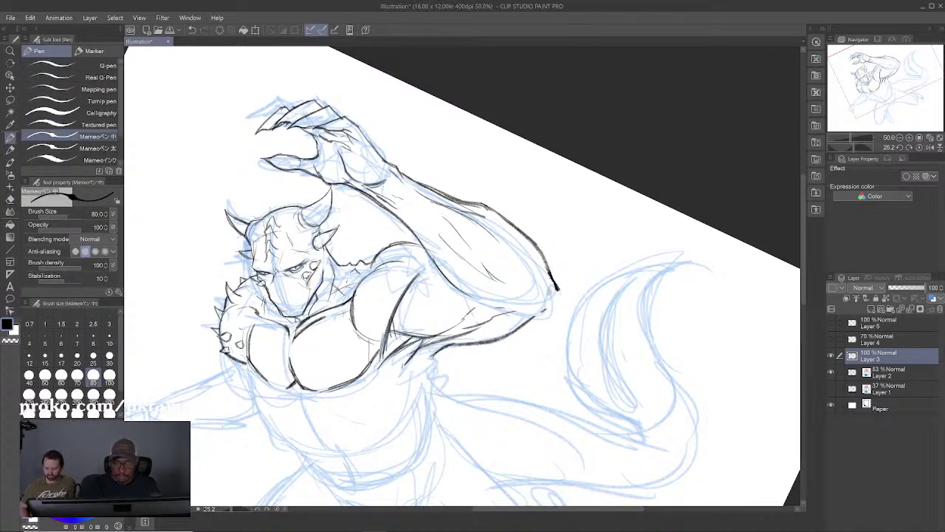
key(p)
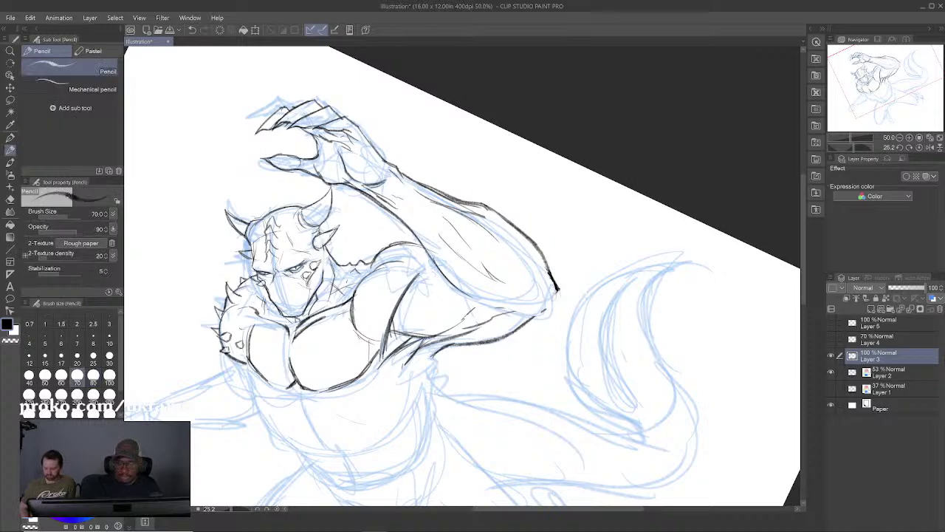
drag(505, 308, 544, 312)
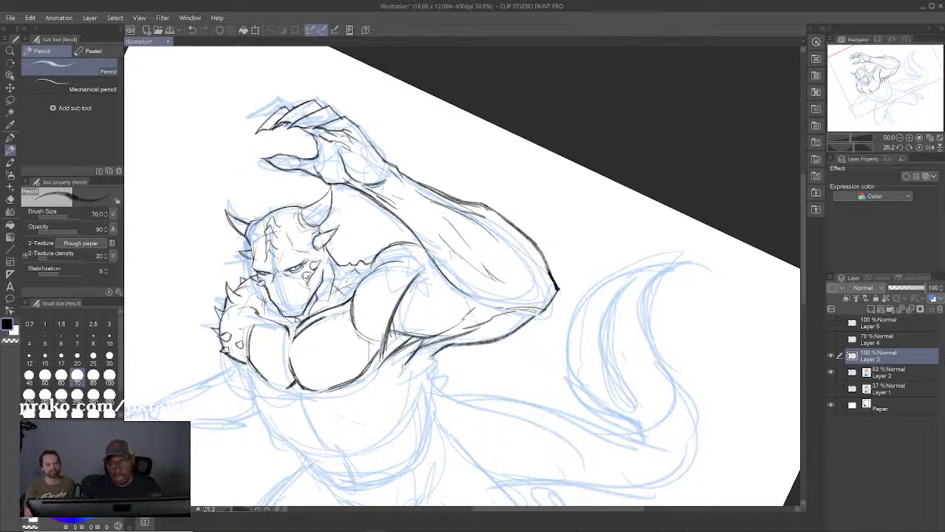
key(c)
mouse_move(547, 267)
mouse_down()
mouse_move(559, 290)
mouse_move(552, 303)
mouse_up()
key(x)
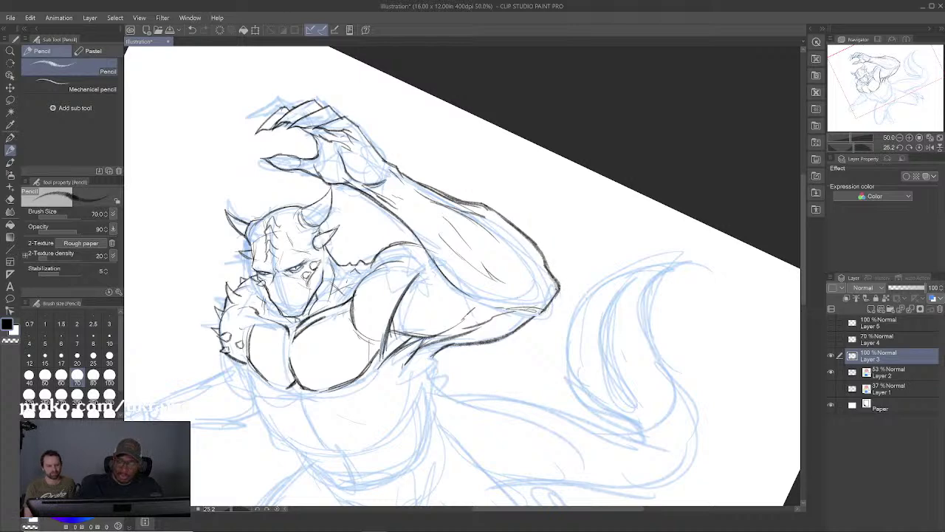
drag(513, 330, 564, 286)
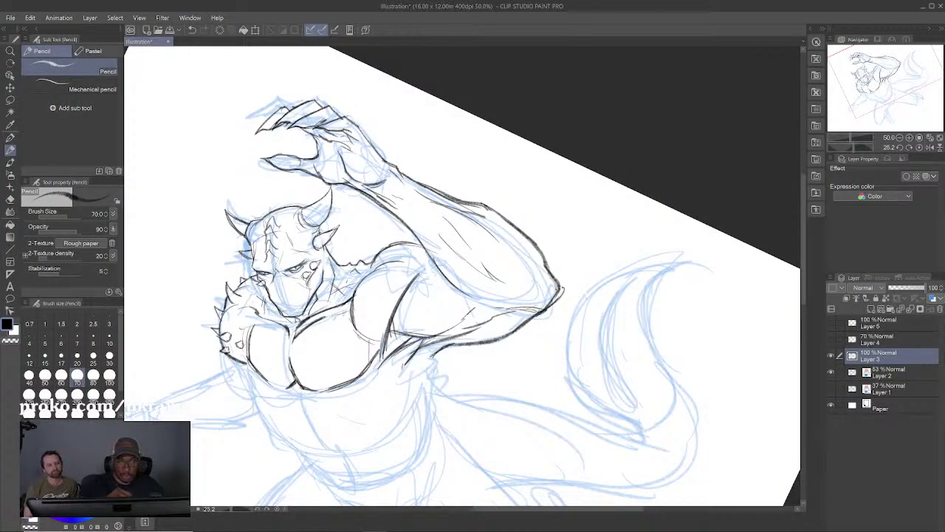
Step: Strengthen the contour on the back of the raised hand below the knuckle and clean its edge with transparent strokes
drag(347, 118, 373, 141)
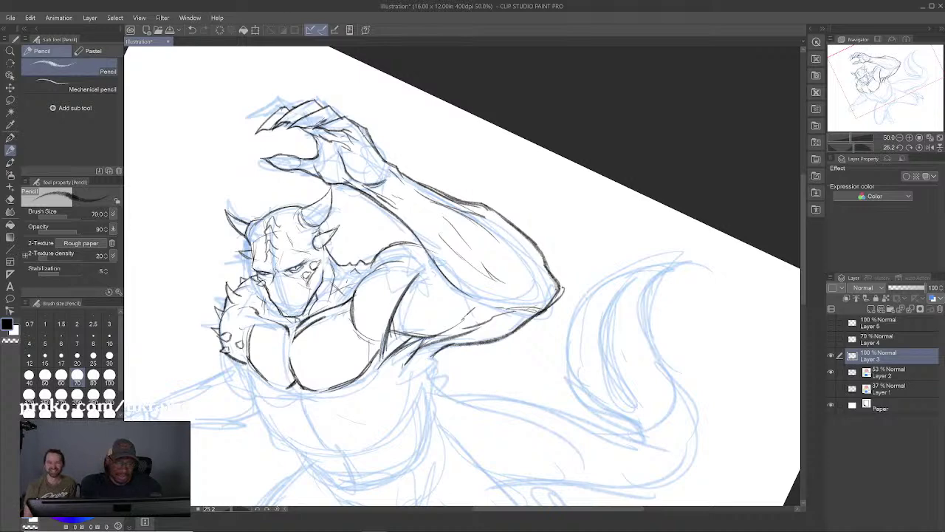
key(x)
mouse_move(362, 130)
mouse_down()
mouse_move(371, 148)
mouse_move(363, 145)
mouse_up()
drag(347, 111, 350, 117)
key(x)
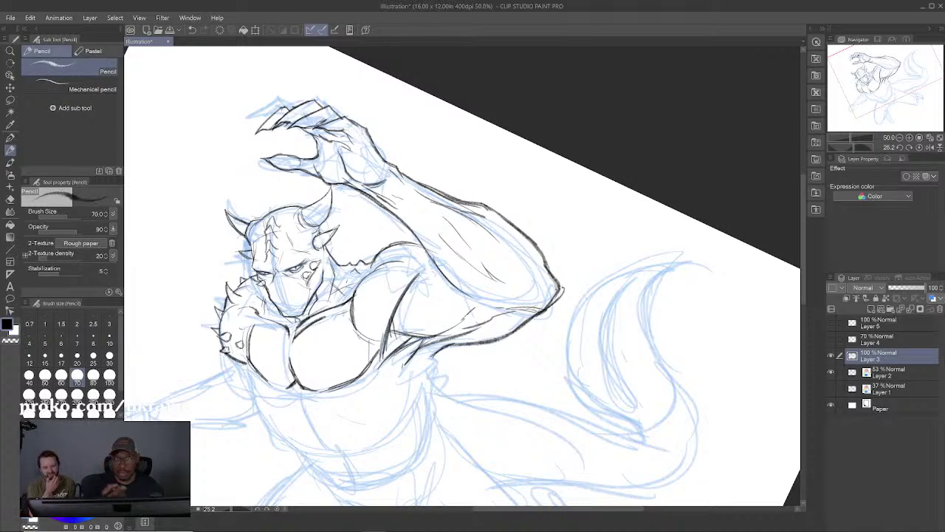
key(x)
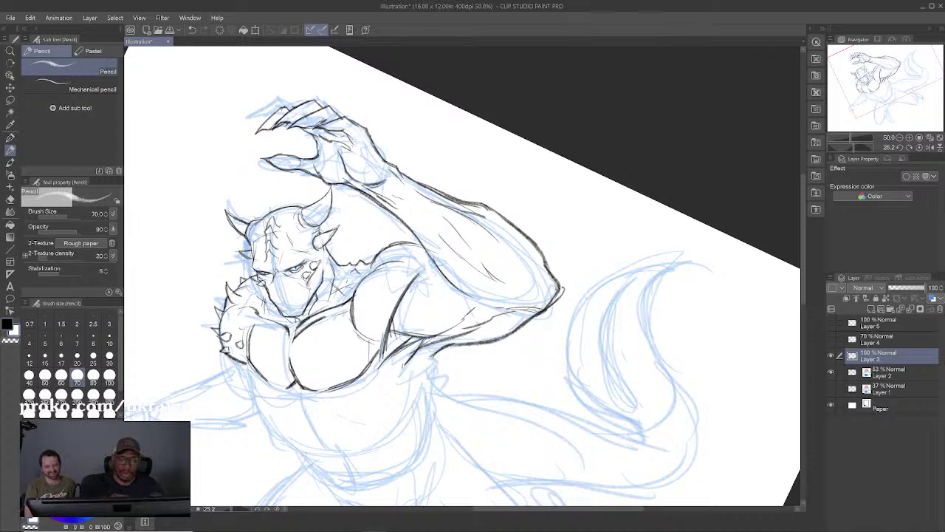
key(x)
Step: Draw both sides of the torso below the chest and armpit, with the rib contour inside the flank
drag(514, 257, 543, 206)
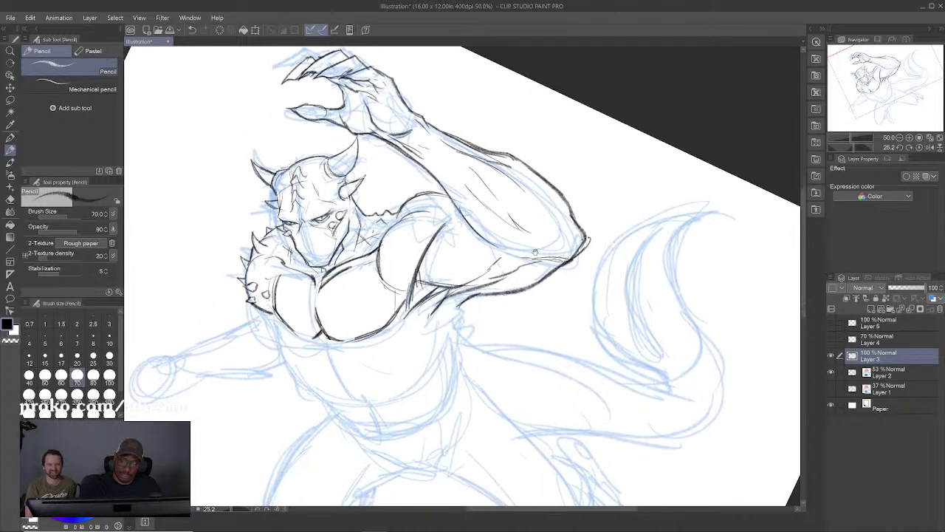
mouse_move(439, 302)
mouse_down()
mouse_move(457, 241)
mouse_move(472, 258)
mouse_move(472, 282)
mouse_up()
drag(475, 247, 437, 341)
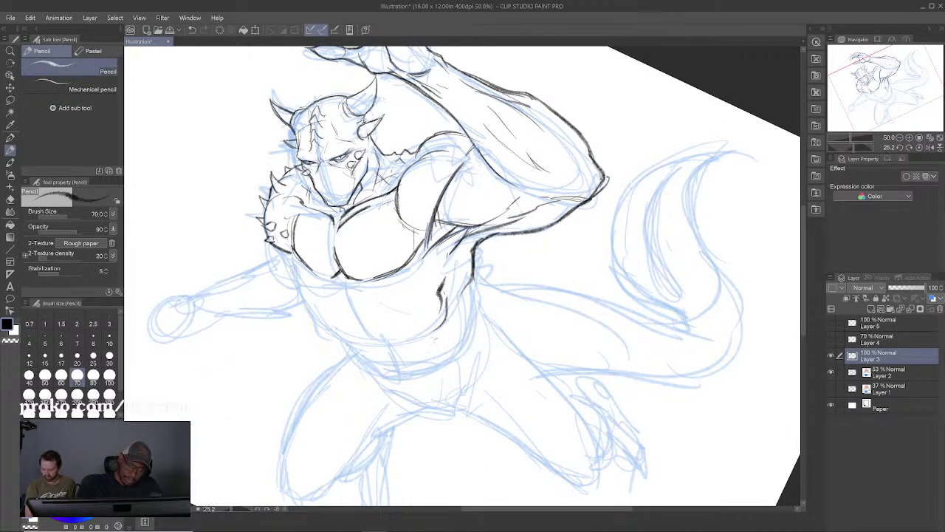
mouse_move(292, 257)
mouse_down()
mouse_move(328, 322)
mouse_move(361, 334)
mouse_move(410, 330)
mouse_move(476, 295)
mouse_up()
drag(493, 242, 495, 286)
Step: Draw the short curved abdominal lines across the lower belly
mouse_move(358, 300)
mouse_down()
mouse_move(392, 336)
mouse_move(442, 350)
mouse_up()
drag(384, 328, 431, 344)
mouse_move(388, 322)
mouse_down()
mouse_move(412, 309)
mouse_move(410, 317)
mouse_move(451, 321)
mouse_move(425, 333)
mouse_move(462, 334)
mouse_move(432, 348)
mouse_up()
key(ctrl+z)
mouse_move(445, 337)
mouse_down()
mouse_move(471, 346)
mouse_move(447, 349)
mouse_move(472, 327)
mouse_up()
Step: Draw the two groin lines converging below the belly and the waist contour on the raised-arm side
mouse_move(474, 313)
mouse_down()
mouse_move(465, 337)
mouse_move(477, 347)
mouse_up()
drag(399, 341, 465, 392)
drag(485, 359, 486, 381)
drag(480, 305, 487, 370)
drag(481, 289, 489, 336)
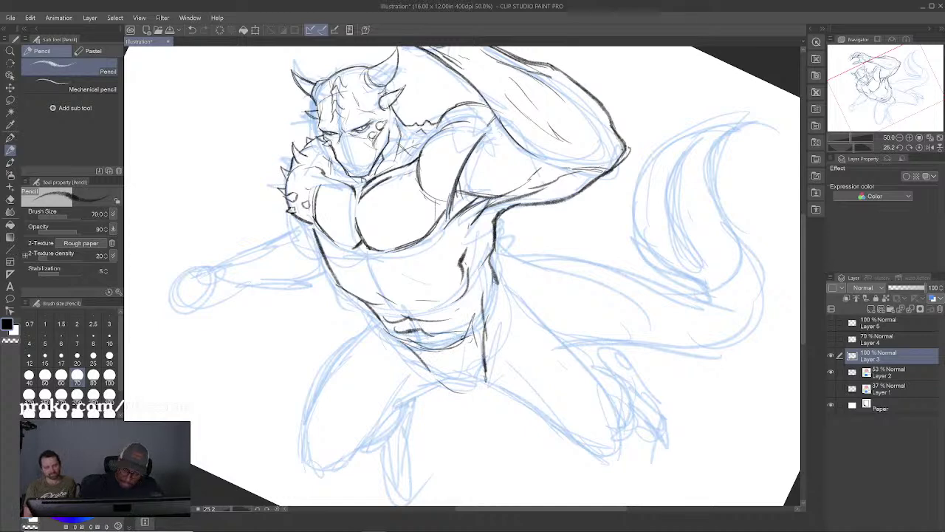
Step: Draw the bent leg's thigh on the spiked-shoulder side, with its outer contour, knee, underside and inner muscle lines
drag(378, 316, 325, 418)
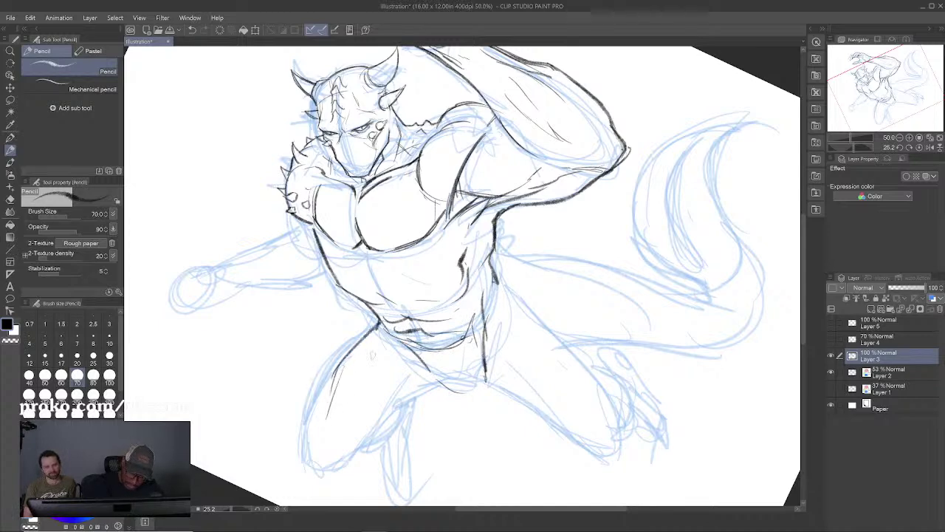
drag(365, 370, 344, 408)
drag(325, 410, 368, 315)
mouse_move(376, 280)
mouse_down()
mouse_move(351, 339)
mouse_move(357, 378)
mouse_up()
mouse_move(361, 327)
mouse_down()
mouse_move(357, 384)
mouse_move(378, 388)
mouse_move(424, 334)
mouse_up()
drag(388, 384, 446, 298)
drag(411, 356, 487, 280)
drag(383, 386, 435, 337)
mouse_move(408, 367)
mouse_down()
mouse_move(459, 317)
mouse_move(442, 335)
mouse_up()
Step: Sketch the lower leg tucked behind the bent thigh and small marks on its foot
drag(457, 304, 460, 329)
drag(465, 317, 456, 359)
mouse_move(604, 338)
mouse_down()
mouse_move(591, 445)
mouse_move(584, 434)
mouse_move(600, 399)
mouse_move(649, 437)
mouse_up()
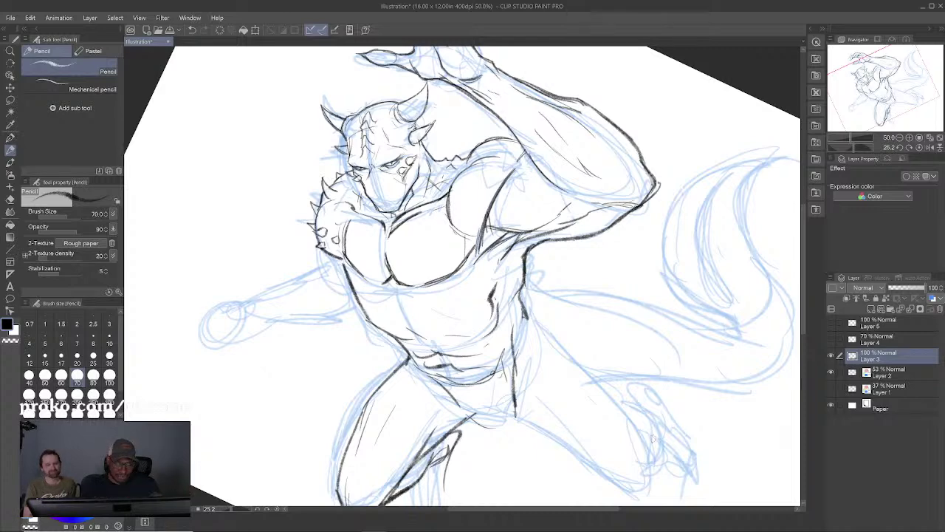
drag(469, 398, 480, 292)
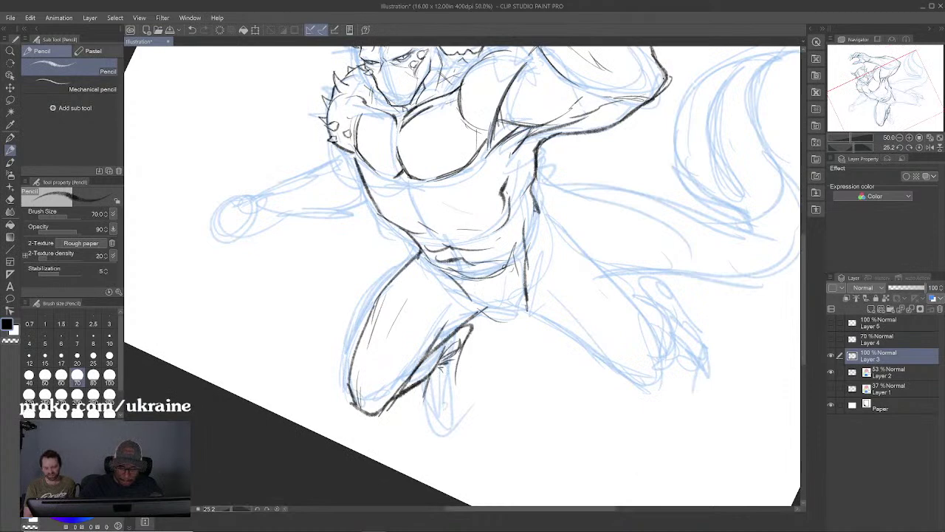
drag(439, 405, 444, 421)
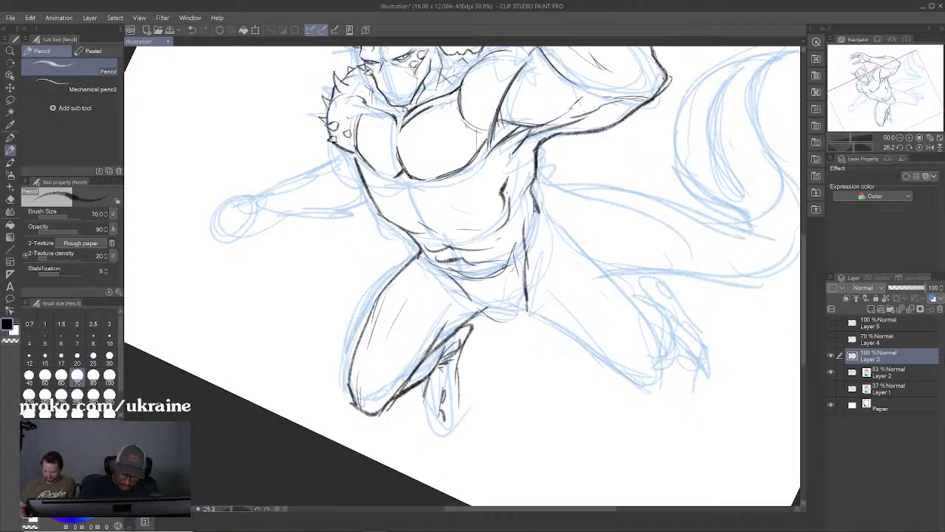
drag(478, 360, 477, 370)
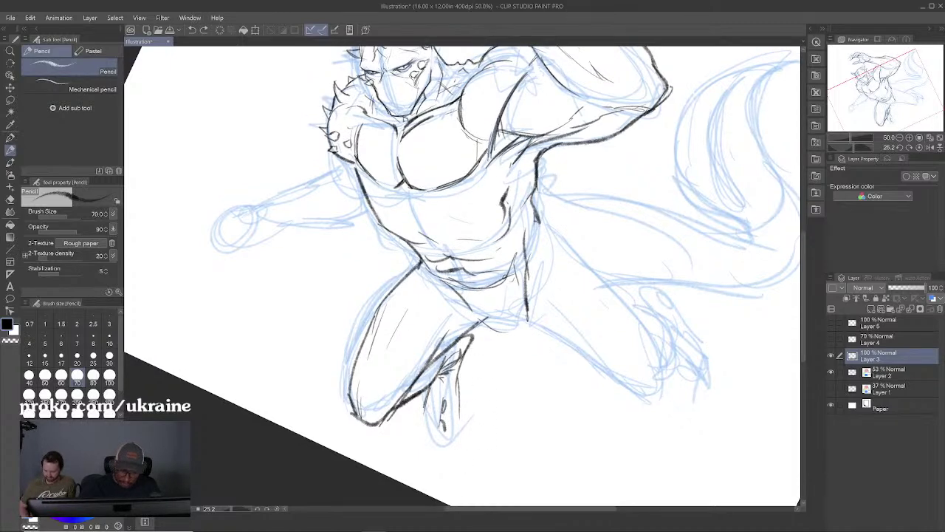
Step: Clear the small marks from the tucked foot and outline both of its sides down to a pointed tip
key(x)
mouse_move(443, 426)
mouse_down()
mouse_move(442, 414)
mouse_move(445, 440)
mouse_up()
key(x)
mouse_move(428, 407)
mouse_down()
mouse_move(441, 448)
mouse_move(458, 418)
mouse_move(458, 384)
mouse_up()
drag(464, 418, 456, 366)
drag(486, 442, 500, 405)
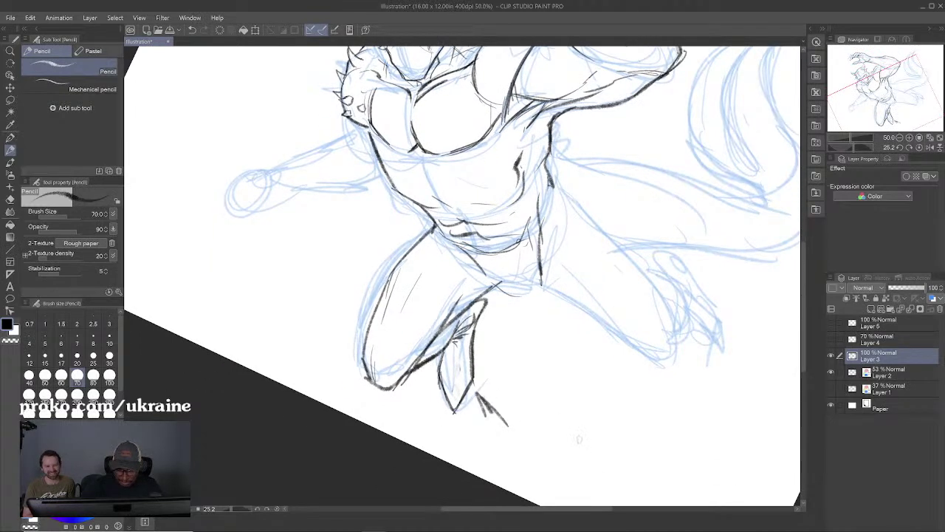
Step: Draw the crotch curve and the thigh on the raised-arm side, with its underside, outer contour, knee and inner muscle lines
mouse_move(636, 339)
mouse_down()
mouse_move(524, 389)
mouse_move(472, 354)
mouse_up()
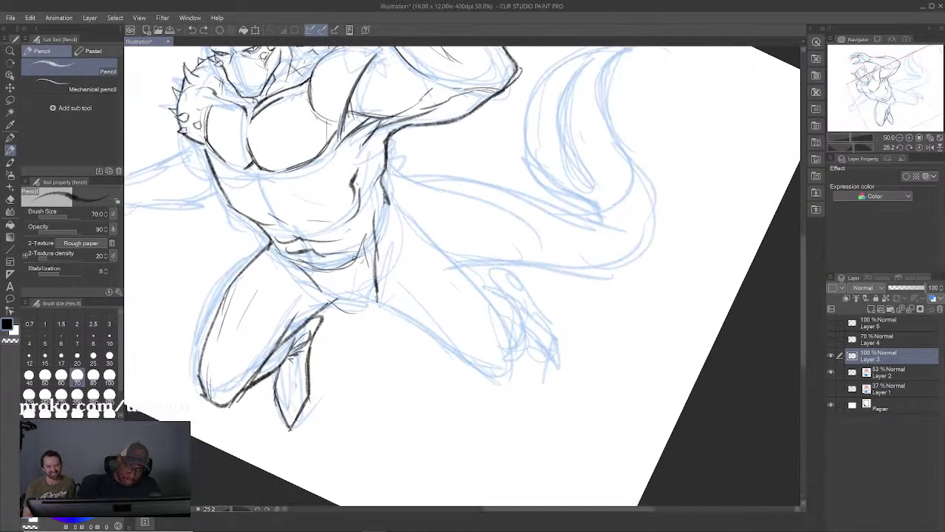
mouse_move(342, 302)
mouse_down()
mouse_move(375, 305)
mouse_move(434, 344)
mouse_up()
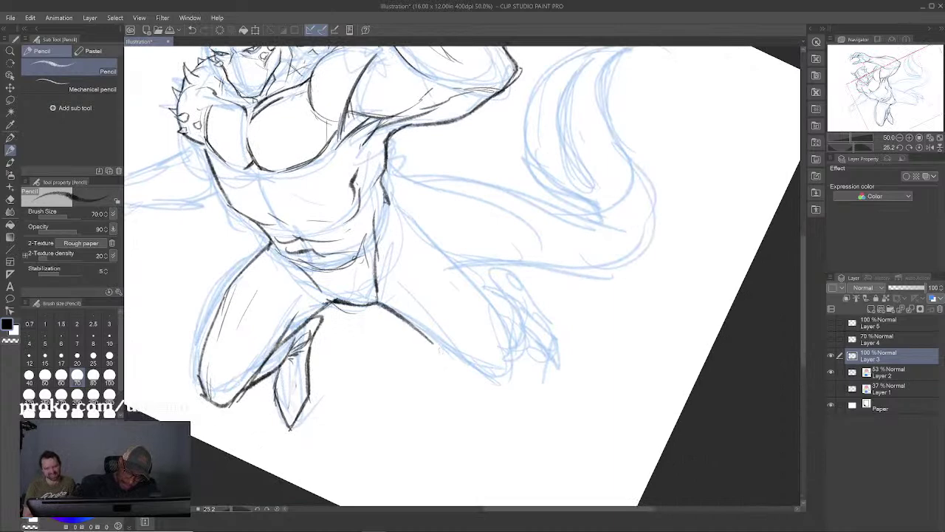
mouse_move(403, 315)
mouse_down()
mouse_move(469, 365)
mouse_move(506, 371)
mouse_up()
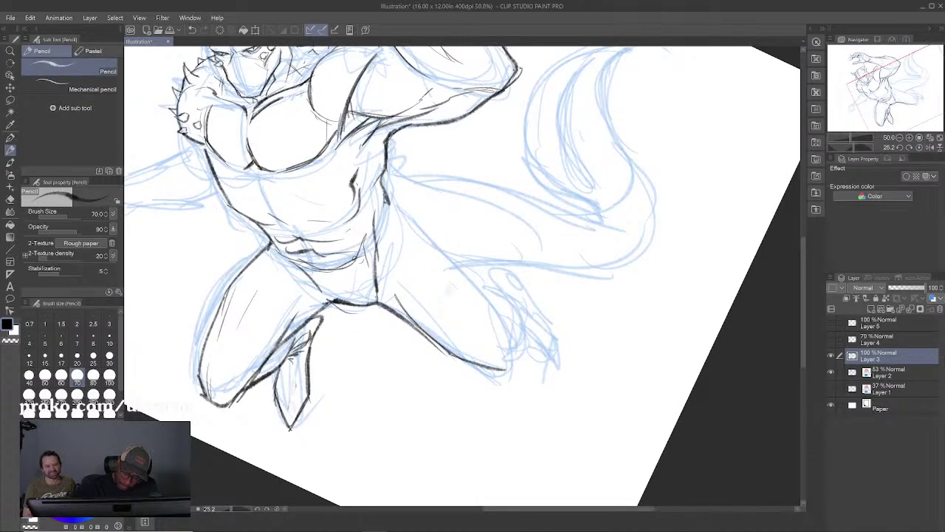
drag(391, 249, 447, 282)
mouse_move(392, 210)
mouse_down()
mouse_move(446, 293)
mouse_move(427, 233)
mouse_move(494, 302)
mouse_up()
mouse_move(460, 267)
mouse_down()
mouse_move(516, 342)
mouse_move(514, 362)
mouse_move(518, 355)
mouse_up()
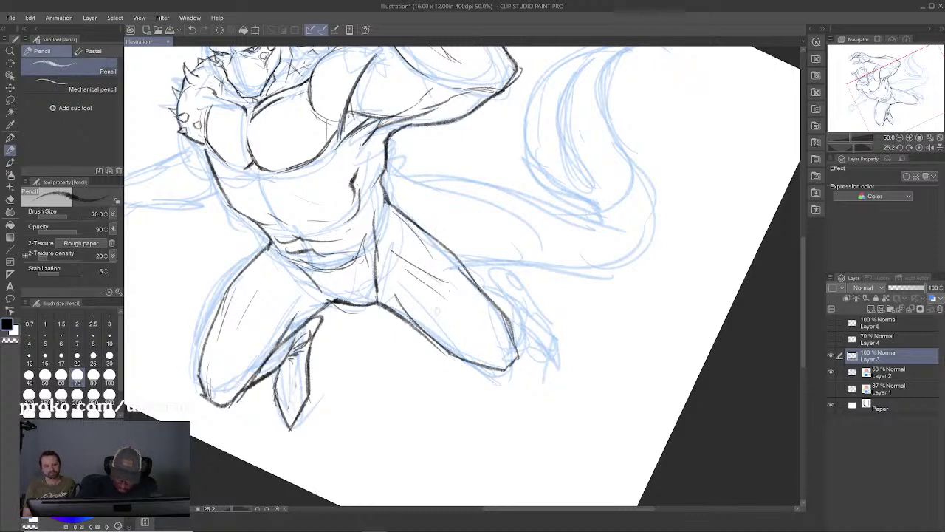
mouse_move(384, 280)
mouse_down()
mouse_move(407, 311)
mouse_move(502, 274)
mouse_move(443, 354)
mouse_up()
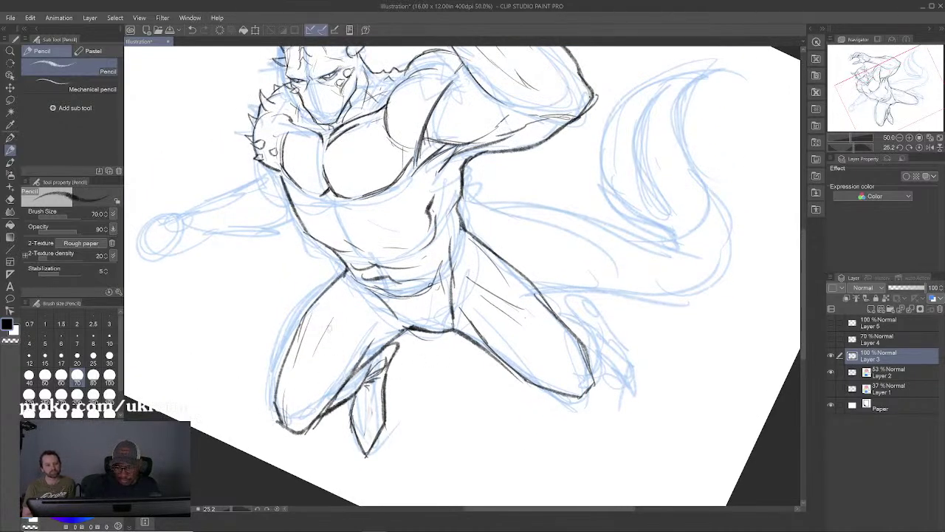
Step: Add a cluster of fine hatching lines along the inner upper part of the thigh on the spiked-shoulder side
mouse_move(325, 317)
mouse_down()
mouse_move(299, 380)
mouse_move(310, 392)
mouse_up()
key(ctrl+z)
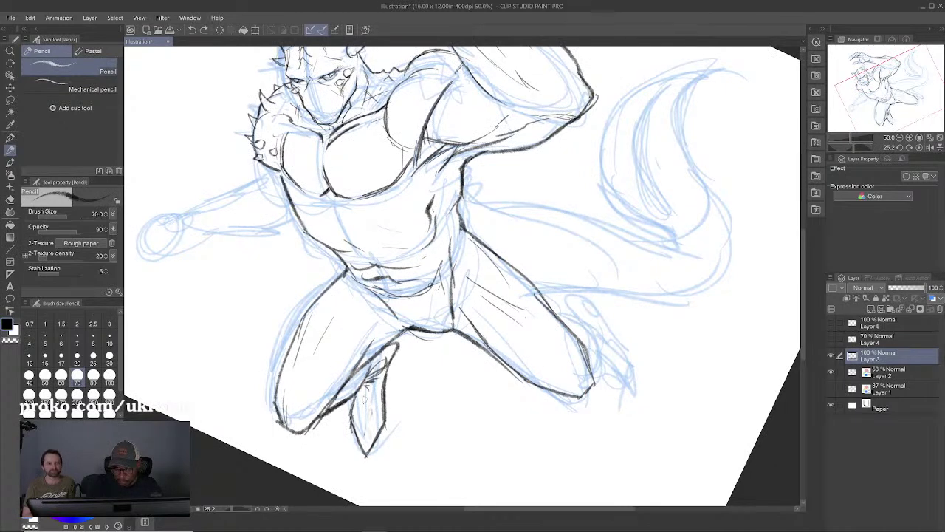
drag(368, 292, 353, 355)
drag(369, 310, 343, 378)
drag(378, 313, 352, 369)
drag(388, 308, 358, 362)
drag(375, 323, 340, 377)
drag(381, 310, 347, 369)
drag(447, 288, 459, 295)
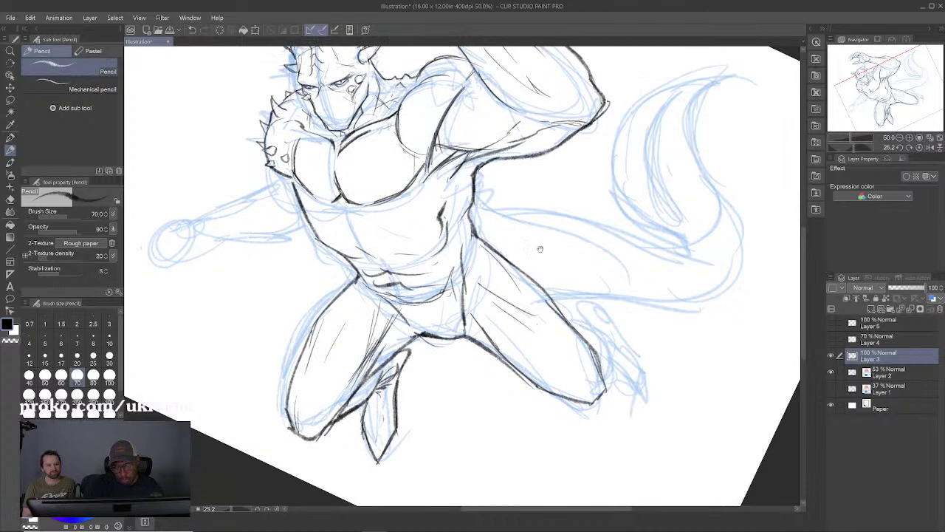
drag(701, 284, 479, 341)
drag(428, 385, 579, 219)
mouse_move(413, 394)
mouse_down()
mouse_move(590, 223)
mouse_move(558, 261)
mouse_up()
drag(449, 352, 590, 232)
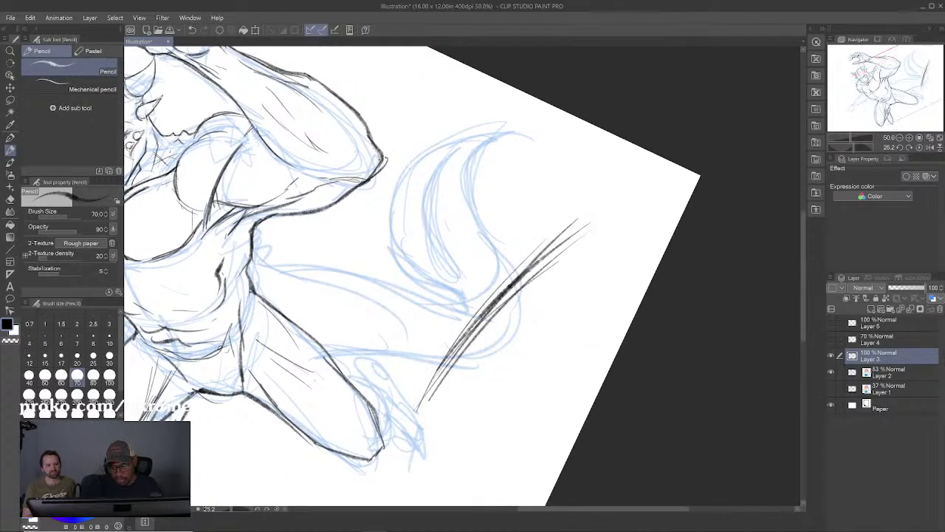
drag(412, 395, 591, 264)
drag(408, 419, 576, 282)
drag(407, 436, 552, 293)
drag(444, 394, 577, 273)
key(ctrl+z)
key(ctrl+z)
key(ctrl+z)
key(ctrl+z)
key(ctrl+z)
key(ctrl+z)
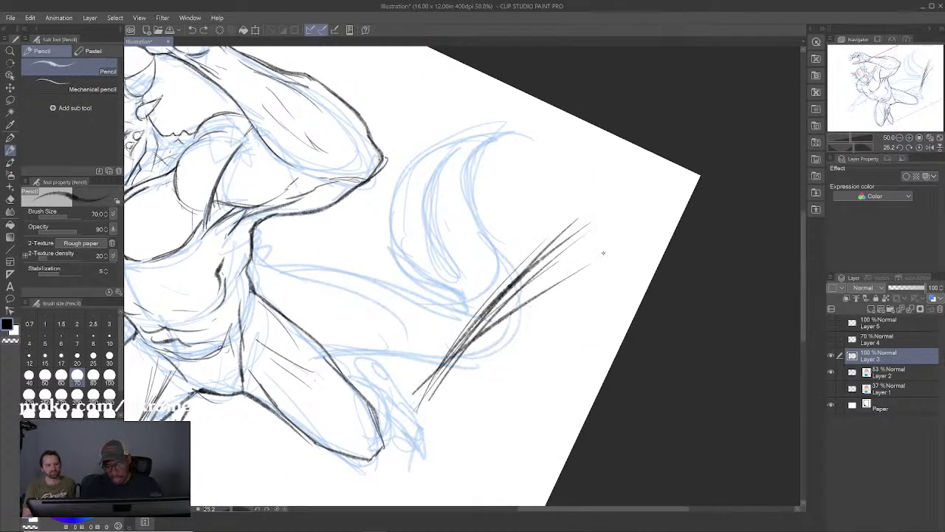
key(ctrl+z)
key(ctrl+z)
key(ctrl+z)
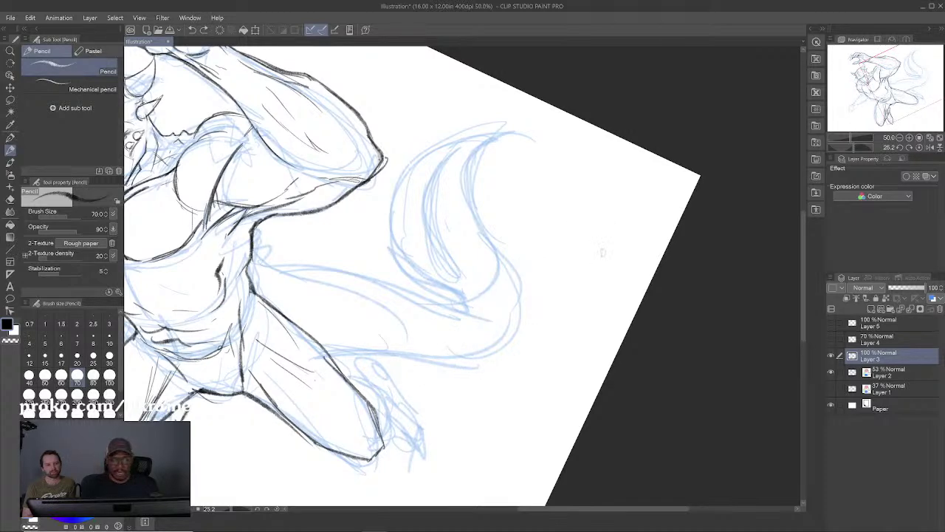
Step: Draw the rounded calf behind the raised-arm-side thigh, then the small heel loop and the upper edge of its foot
mouse_move(602, 253)
mouse_down()
mouse_move(788, 249)
mouse_move(761, 245)
mouse_move(834, 228)
mouse_move(772, 172)
mouse_up()
scroll(517, 268, up, 2)
drag(516, 269, 462, 217)
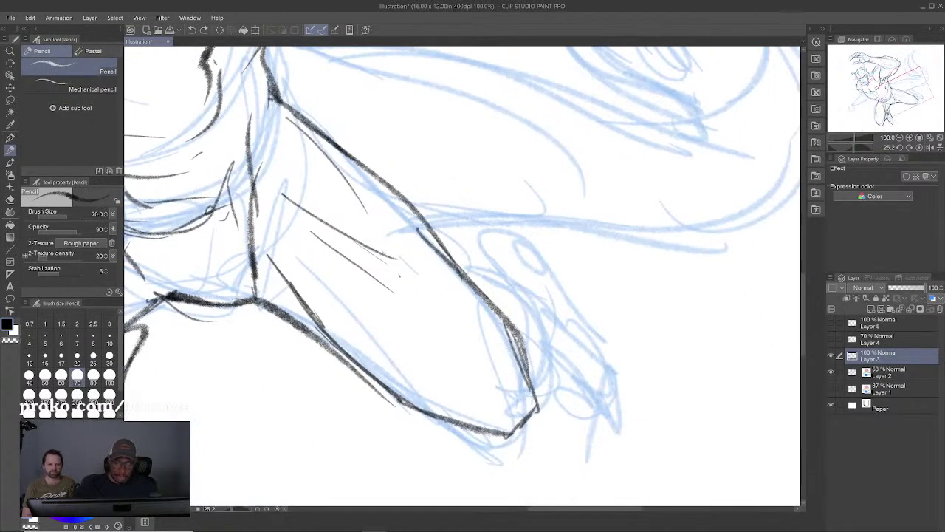
mouse_move(557, 251)
mouse_down()
mouse_move(482, 260)
mouse_move(354, 223)
mouse_move(376, 227)
mouse_move(414, 259)
mouse_move(416, 351)
mouse_up()
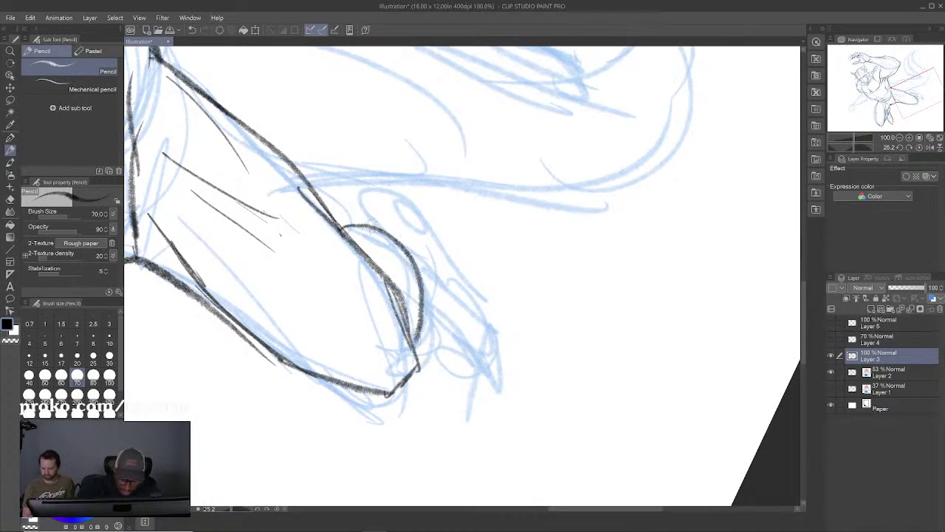
mouse_move(364, 223)
mouse_down()
mouse_move(374, 190)
mouse_move(385, 192)
mouse_move(421, 230)
mouse_move(407, 226)
mouse_move(438, 252)
mouse_up()
drag(382, 192, 508, 316)
drag(426, 234, 518, 335)
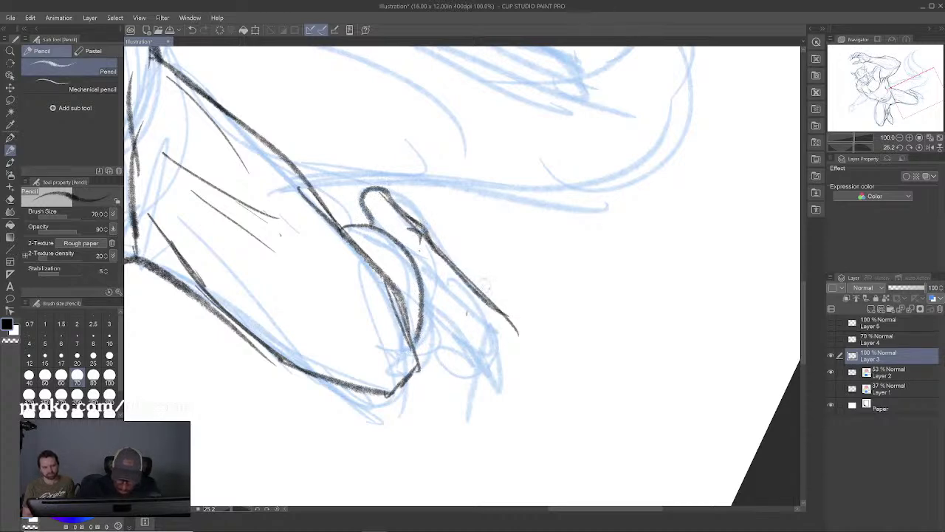
Step: Outline the foot's outer and lower edges down to a pointed tip and connect it to the knee
drag(487, 296, 502, 386)
drag(421, 330, 445, 371)
mouse_move(422, 348)
mouse_down()
mouse_move(441, 370)
mouse_move(540, 409)
mouse_up()
drag(481, 299, 529, 411)
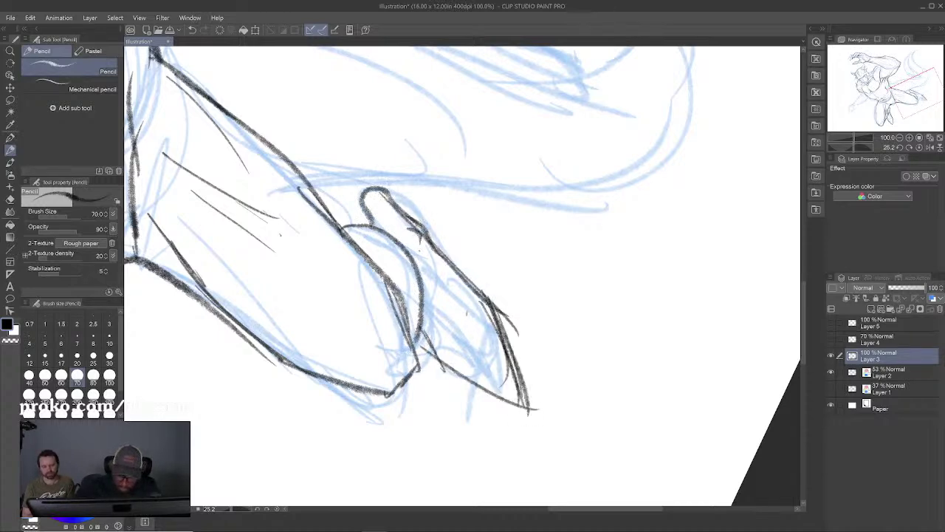
drag(422, 322, 436, 365)
drag(423, 335, 531, 411)
drag(424, 315, 415, 372)
drag(429, 287, 413, 366)
drag(493, 292, 532, 402)
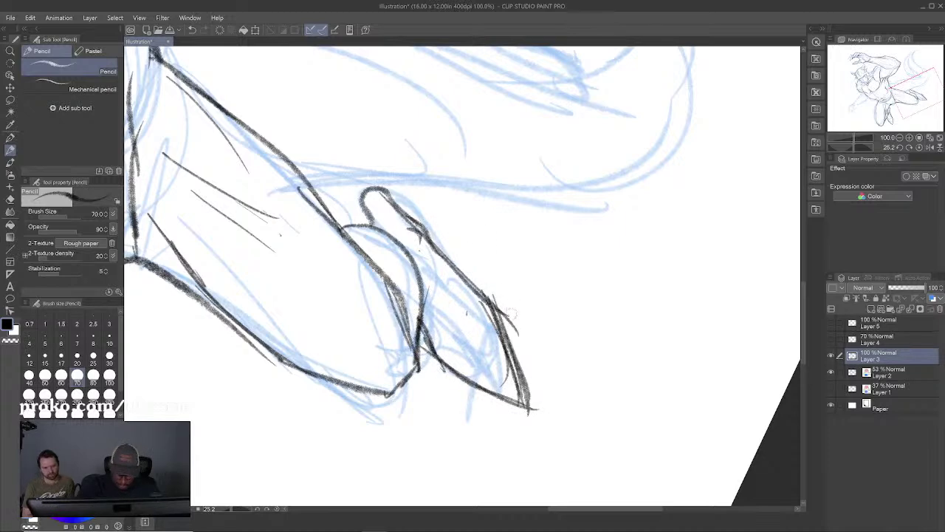
Step: Darken the heel loop and the upper edge of the foot behind the raised-arm-side thigh, adding small ankle strokes
scroll(514, 316, down, 3)
scroll(514, 315, up, 1)
scroll(506, 312, up, 1)
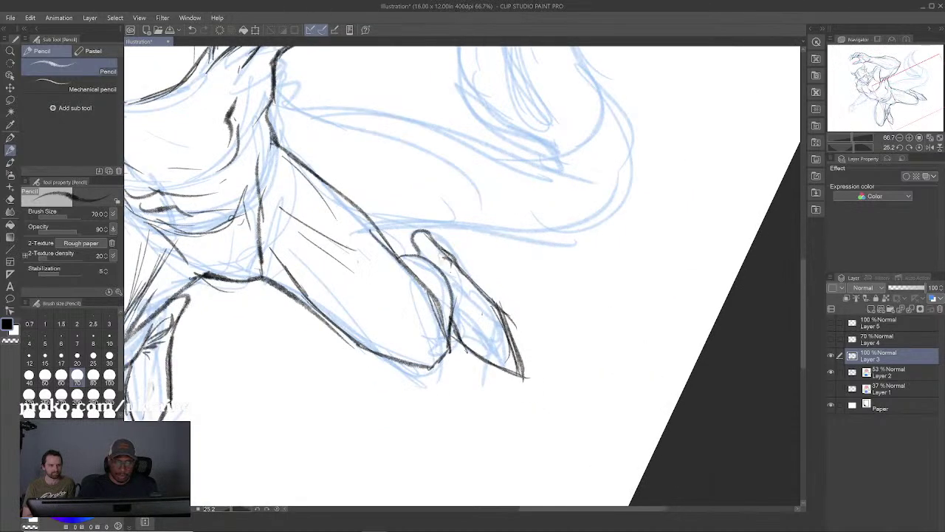
mouse_move(410, 245)
mouse_down()
mouse_move(446, 237)
mouse_move(450, 261)
mouse_move(443, 235)
mouse_move(467, 267)
mouse_up()
drag(438, 239, 483, 288)
drag(443, 248, 484, 293)
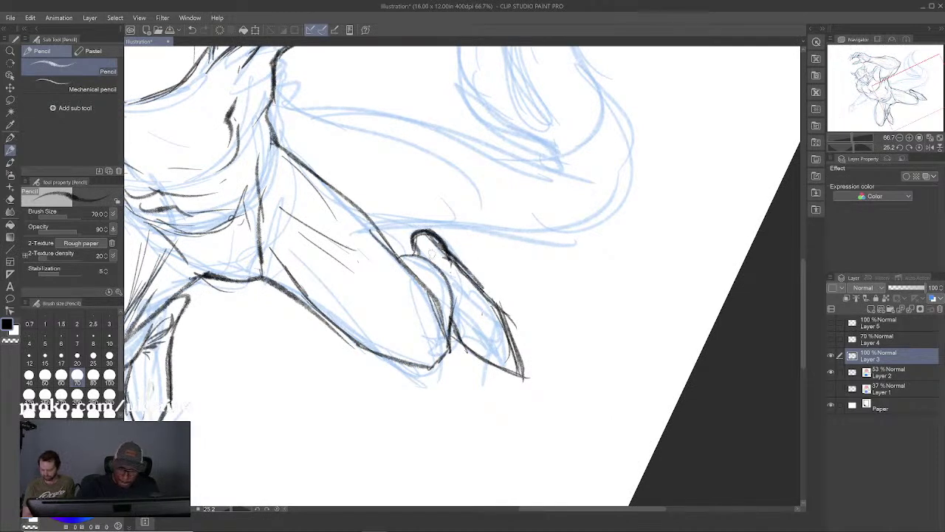
mouse_move(440, 257)
mouse_down()
mouse_move(453, 302)
mouse_move(454, 272)
mouse_up()
drag(452, 294, 458, 316)
Step: Add short dark marks beneath the eye on the studded cheek side of the face, and save the illustration
mouse_move(322, 201)
mouse_down()
mouse_move(470, 282)
mouse_move(588, 416)
mouse_up()
mouse_move(493, 333)
mouse_down()
mouse_move(531, 364)
mouse_move(548, 437)
mouse_up()
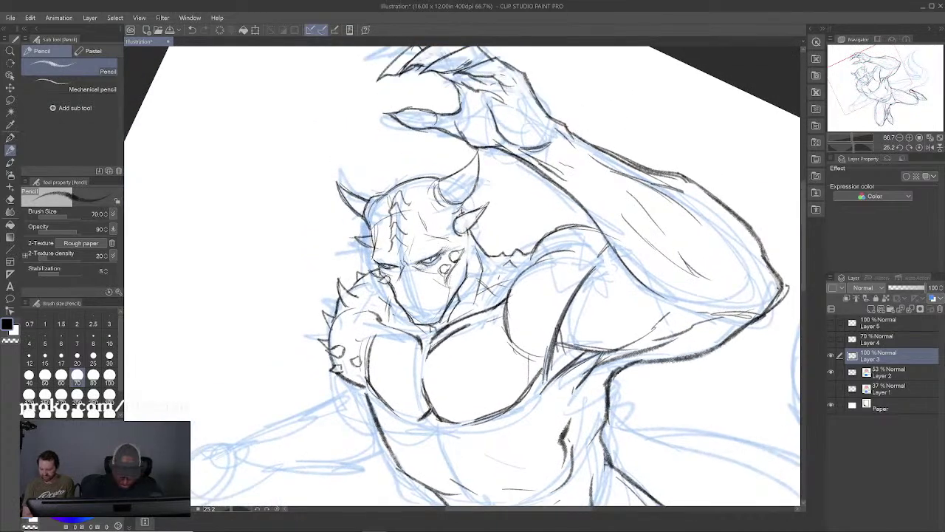
scroll(438, 279, up, 2)
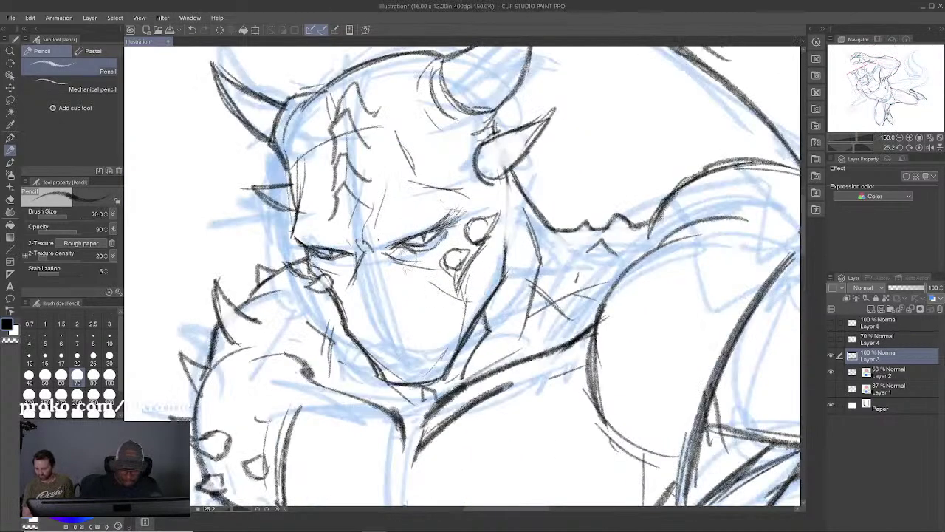
drag(387, 253, 420, 267)
mouse_move(446, 236)
mouse_down()
mouse_move(459, 223)
mouse_move(437, 263)
mouse_move(446, 284)
mouse_up()
drag(410, 255, 420, 288)
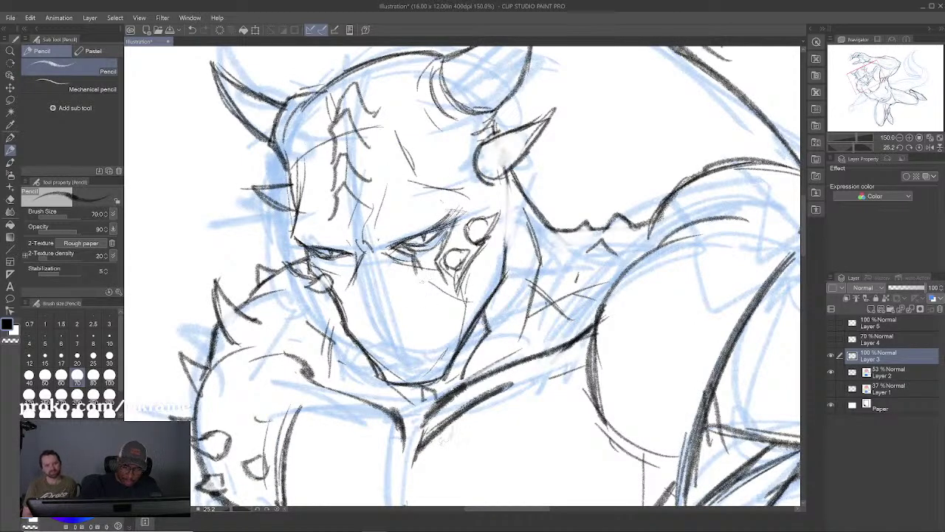
scroll(508, 322, down, 3)
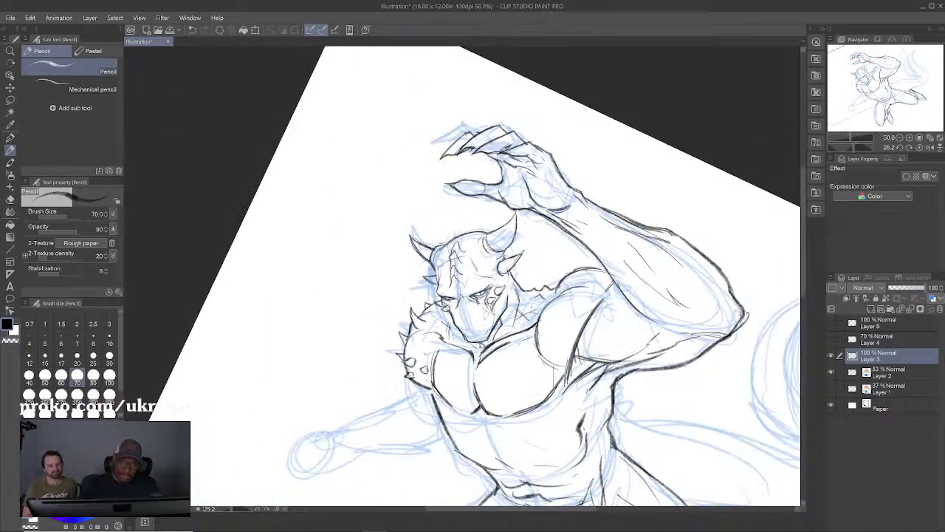
drag(520, 322, 509, 314)
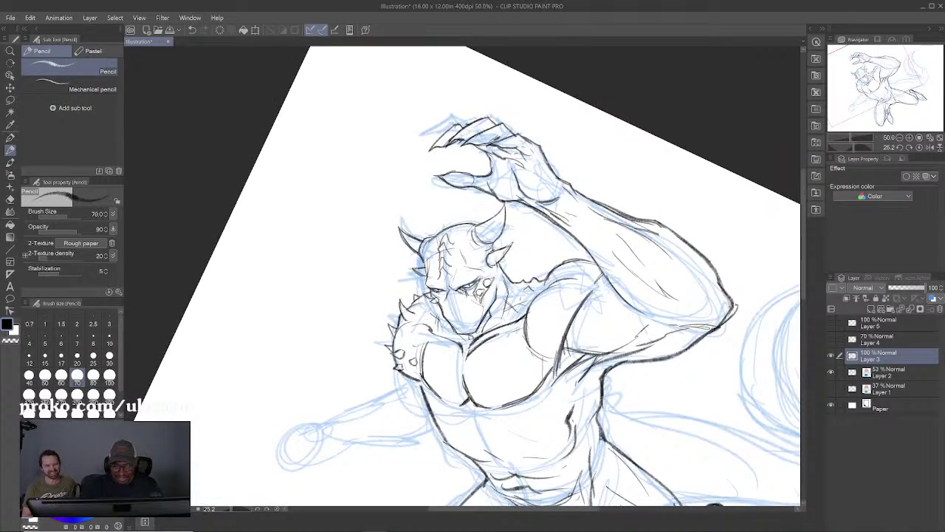
key(ctrl+s)
Step: Draw the lowered arm's forearm contours and muscle lines, the wrist, and the start of the hand with a clawed thumb
drag(570, 495, 625, 336)
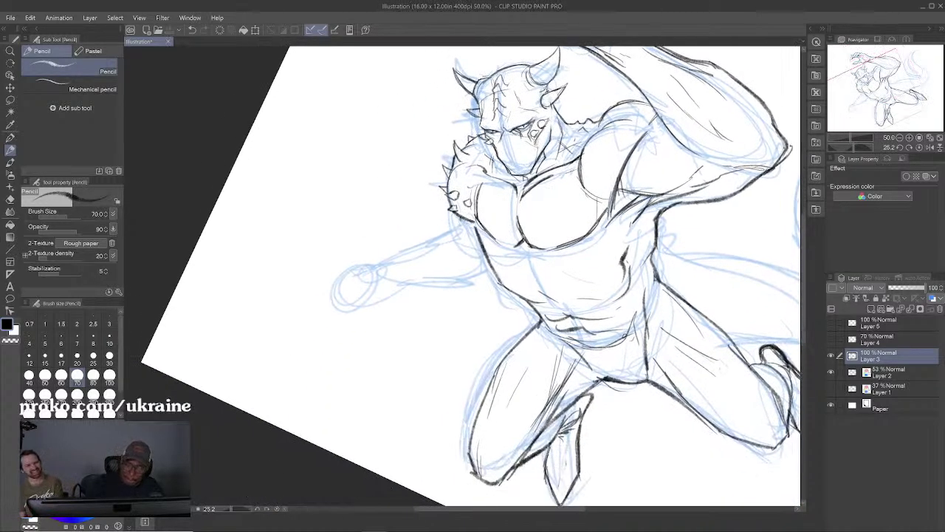
mouse_move(459, 216)
mouse_down()
mouse_move(474, 244)
mouse_move(457, 263)
mouse_move(404, 258)
mouse_move(403, 282)
mouse_move(390, 292)
mouse_move(493, 273)
mouse_move(491, 264)
mouse_up()
drag(466, 280, 491, 273)
mouse_move(381, 270)
mouse_down()
mouse_move(379, 292)
mouse_move(321, 296)
mouse_up()
mouse_move(325, 292)
mouse_down()
mouse_move(311, 310)
mouse_move(334, 294)
mouse_move(366, 298)
mouse_move(345, 283)
mouse_move(365, 305)
mouse_move(399, 292)
mouse_up()
mouse_move(391, 260)
mouse_down()
mouse_move(373, 269)
mouse_move(358, 255)
mouse_move(338, 279)
mouse_move(347, 263)
mouse_move(336, 267)
mouse_move(350, 262)
mouse_move(340, 245)
mouse_up()
drag(407, 213, 568, 170)
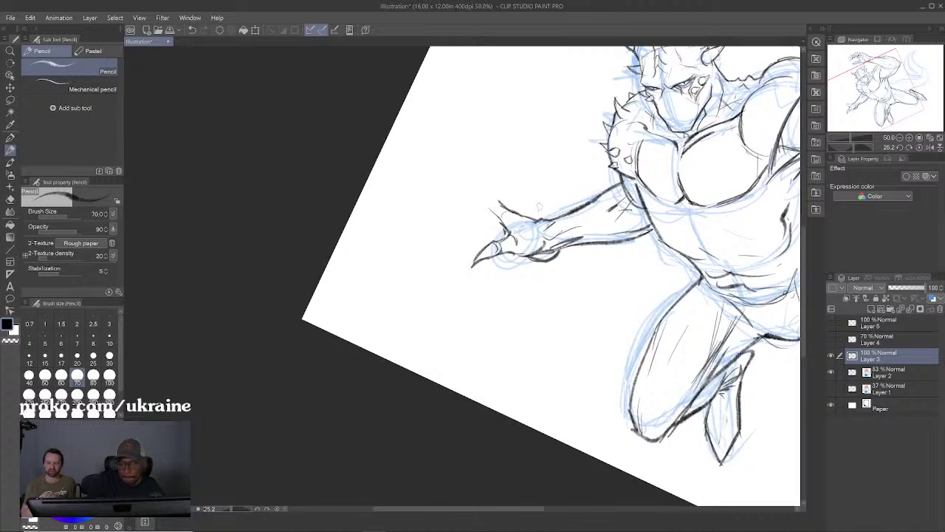
Step: Lasso the lowered hand's clawed thumb, rotate it to point more outward, apply the transformation and deselect
key(m)
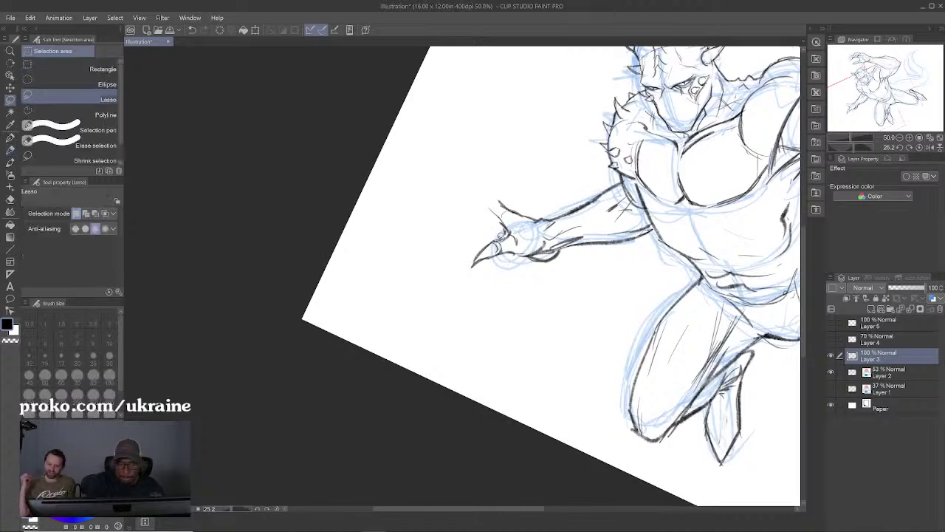
mouse_move(506, 238)
mouse_down()
mouse_move(466, 252)
mouse_move(499, 246)
mouse_up()
key(ctrl+t)
drag(449, 270, 443, 243)
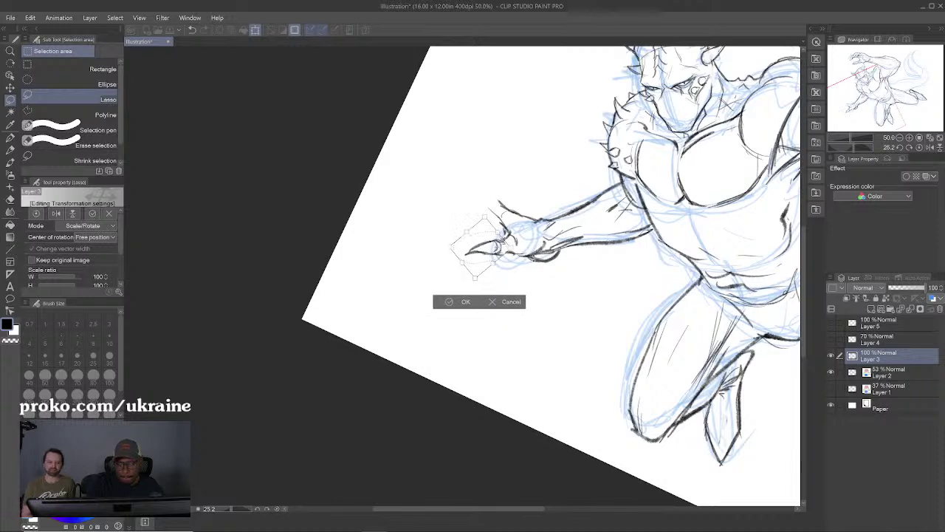
key(Return)
key(ctrl+d)
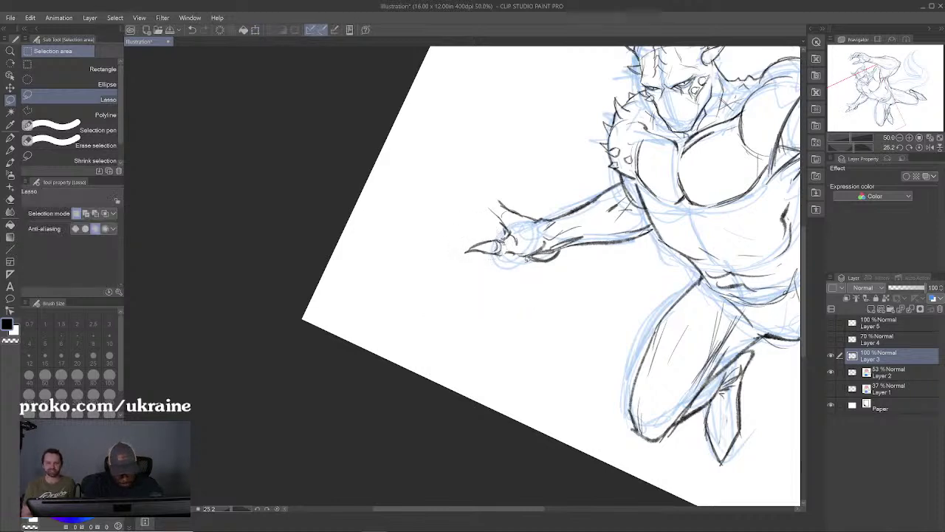
Step: Draw the remaining curled, clawed fingers and knuckles of the lowered hand with the Pencil
key(p)
key(p)
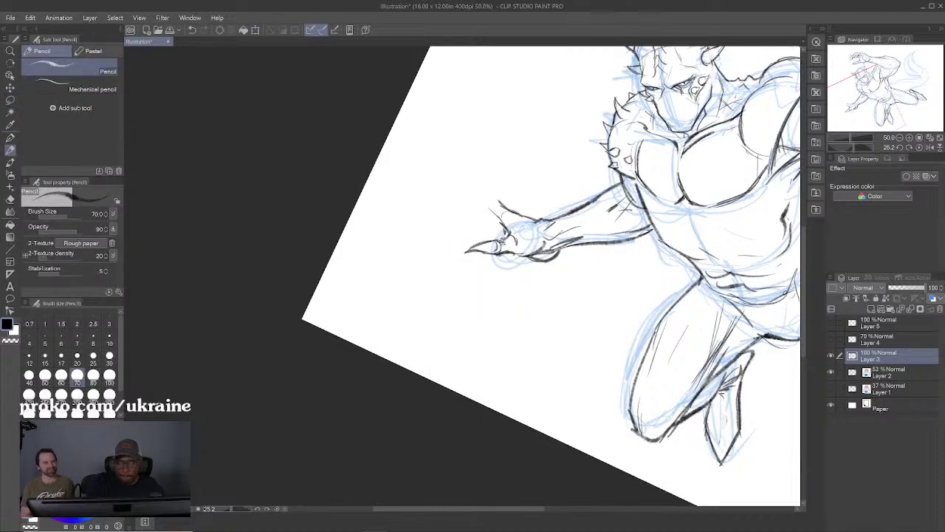
drag(583, 217, 536, 263)
mouse_move(450, 246)
mouse_down()
mouse_move(426, 248)
mouse_move(421, 261)
mouse_move(464, 251)
mouse_move(480, 269)
mouse_move(382, 310)
mouse_move(400, 298)
mouse_move(413, 297)
mouse_move(413, 306)
mouse_move(446, 296)
mouse_move(471, 320)
mouse_move(487, 321)
mouse_move(559, 306)
mouse_move(487, 304)
mouse_move(535, 253)
mouse_move(532, 279)
mouse_up()
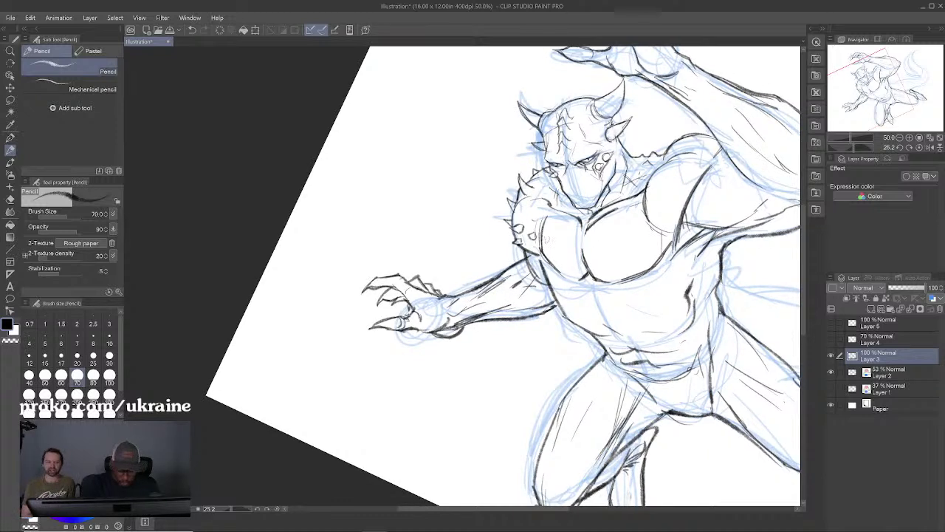
Step: Shade the narrow upper-arm area between the spiked shoulder and the side of the chest
key(ctrl+minus)
key(ctrl+plus)
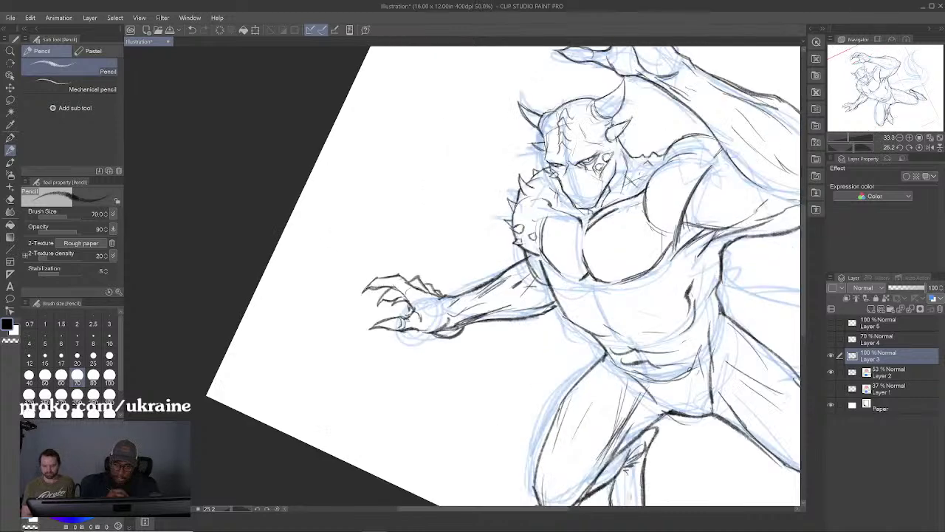
key(ctrl+plus)
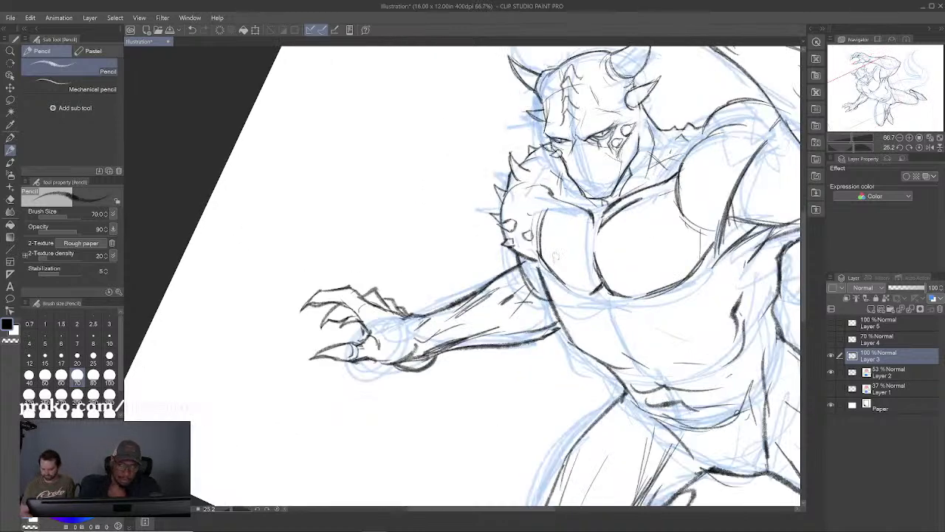
drag(518, 254, 551, 309)
mouse_move(518, 253)
mouse_down()
mouse_move(554, 308)
mouse_move(542, 276)
mouse_move(550, 305)
mouse_up()
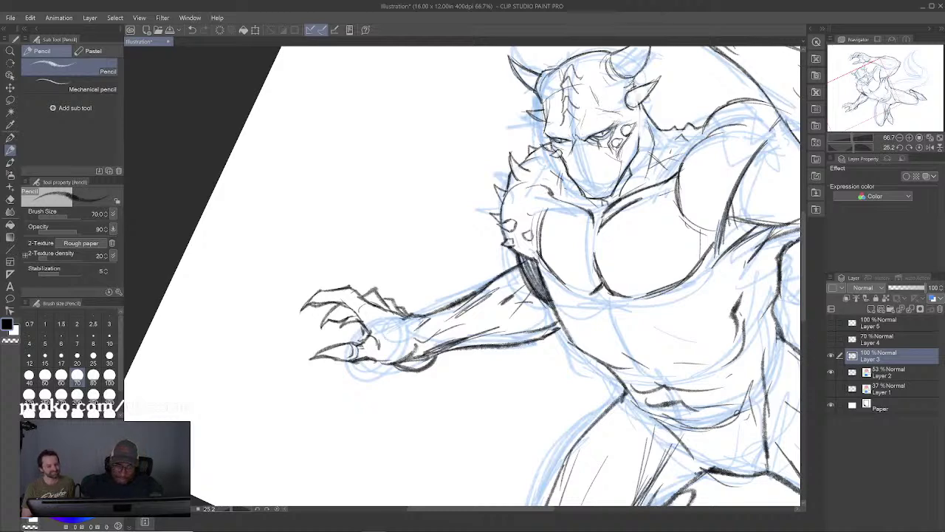
Step: Lasso the whole lowered clawed hand, scale it down to 92%, apply the transformation, deselect and return to the Pencil
scroll(537, 253, down, 2)
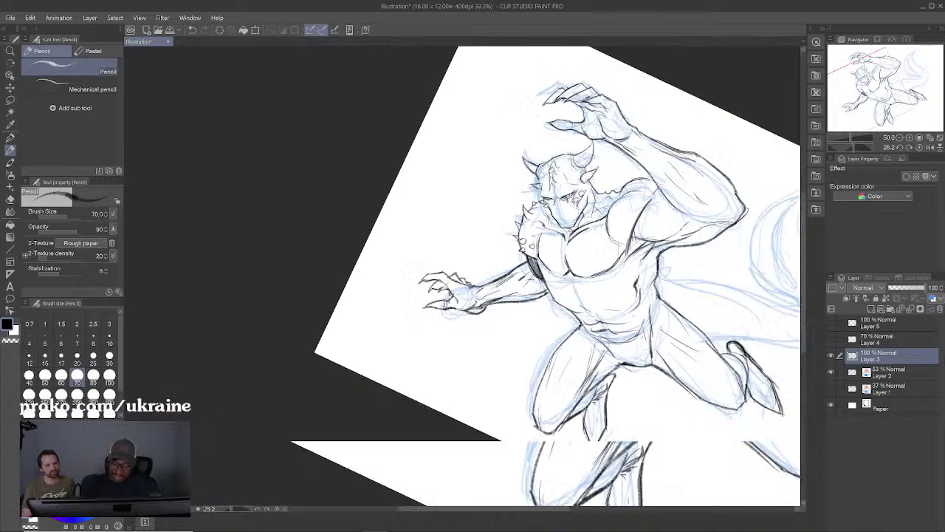
scroll(538, 256, up, 1)
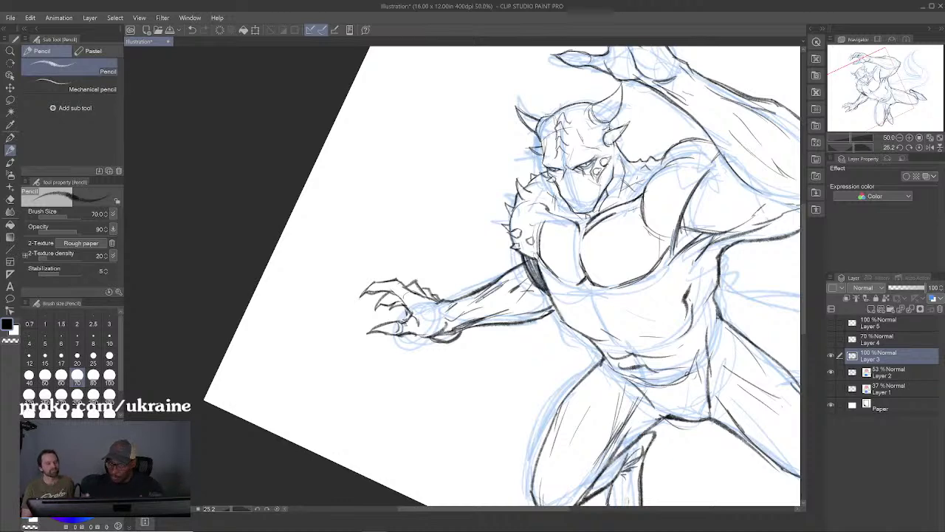
key(m)
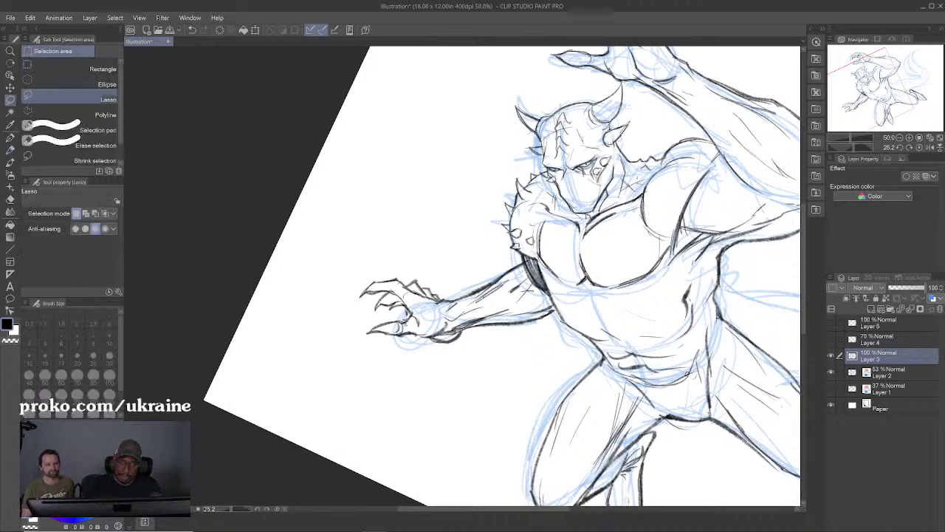
mouse_move(398, 264)
mouse_down()
mouse_move(369, 354)
mouse_move(395, 266)
mouse_up()
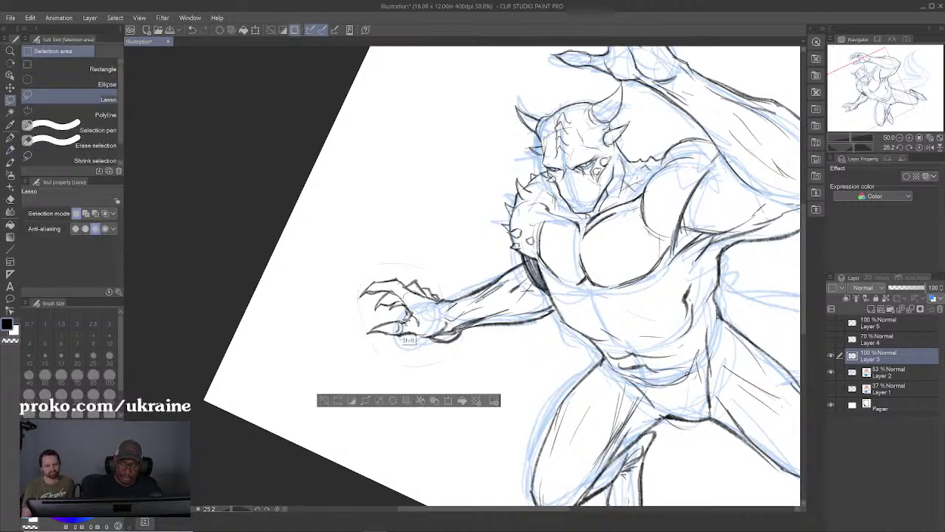
key(ctrl+t)
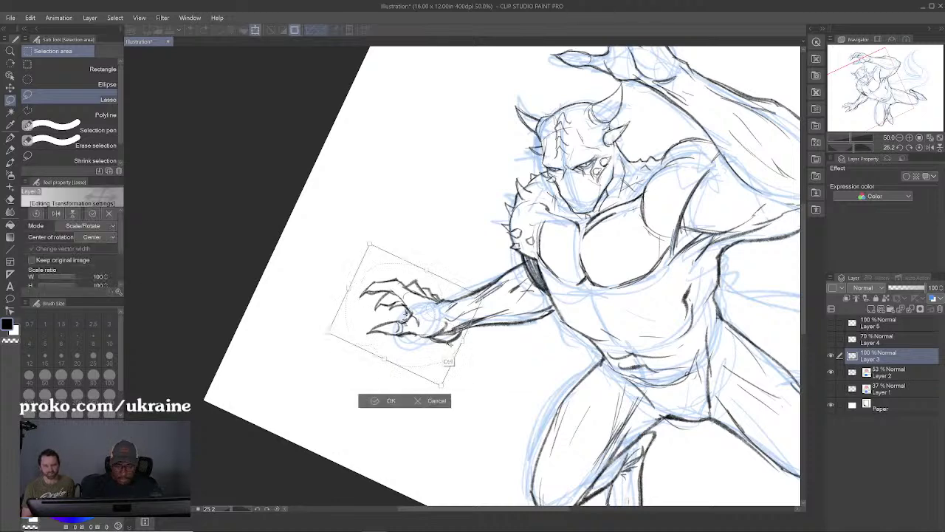
drag(330, 333, 340, 329)
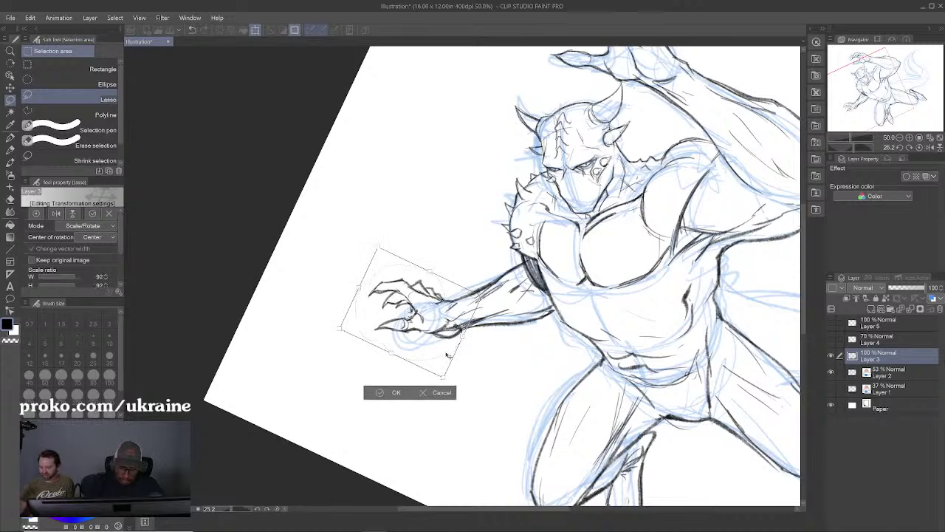
key(Return)
scroll(446, 359, down, 1)
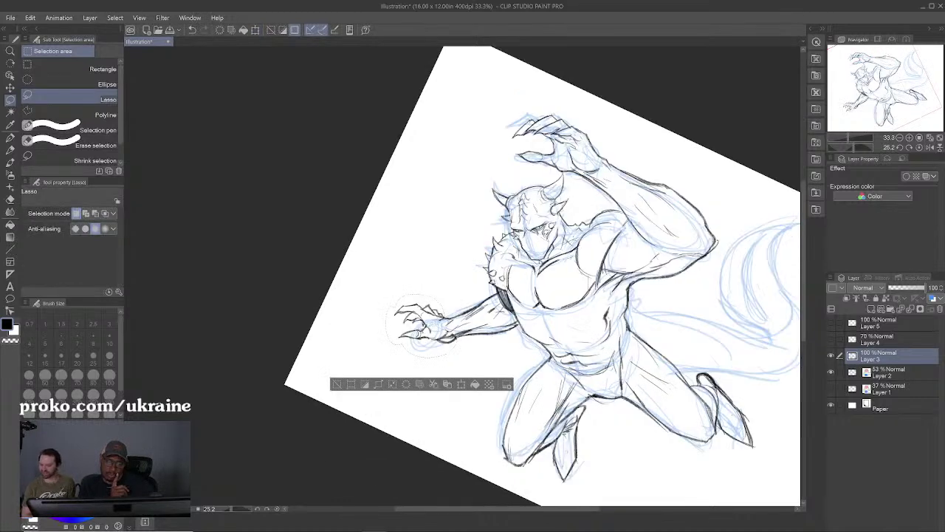
scroll(446, 360, up, 1)
key(ctrl+d)
key(p)
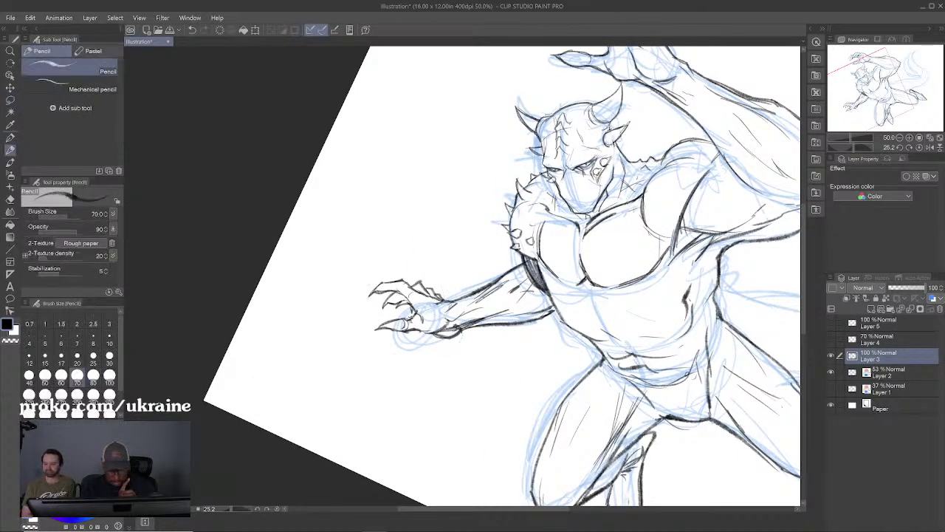
mouse_move(446, 353)
mouse_down()
mouse_move(179, 359)
mouse_move(184, 306)
mouse_move(137, 303)
mouse_up()
mouse_move(408, 237)
mouse_down()
mouse_move(421, 270)
mouse_move(440, 278)
mouse_up()
drag(408, 233, 490, 272)
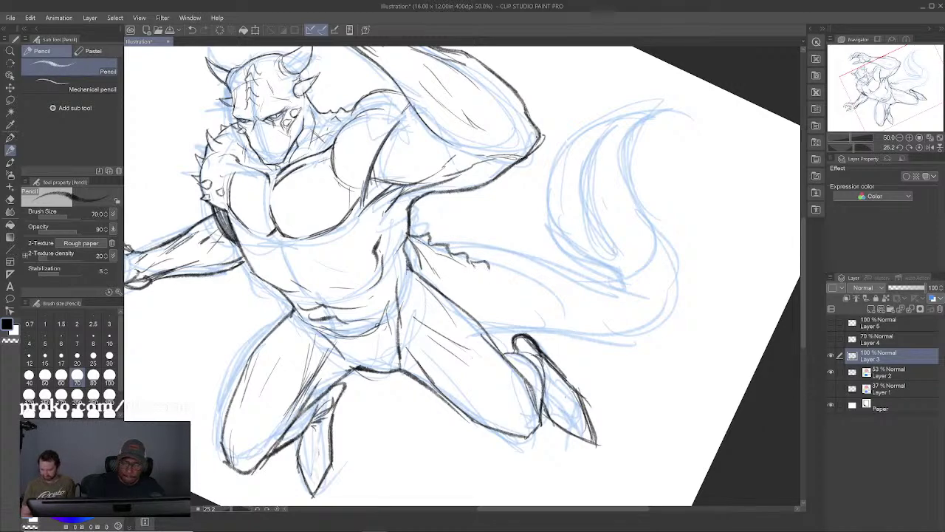
key(ctrl+z)
key(ctrl+z)
key(ctrl+z)
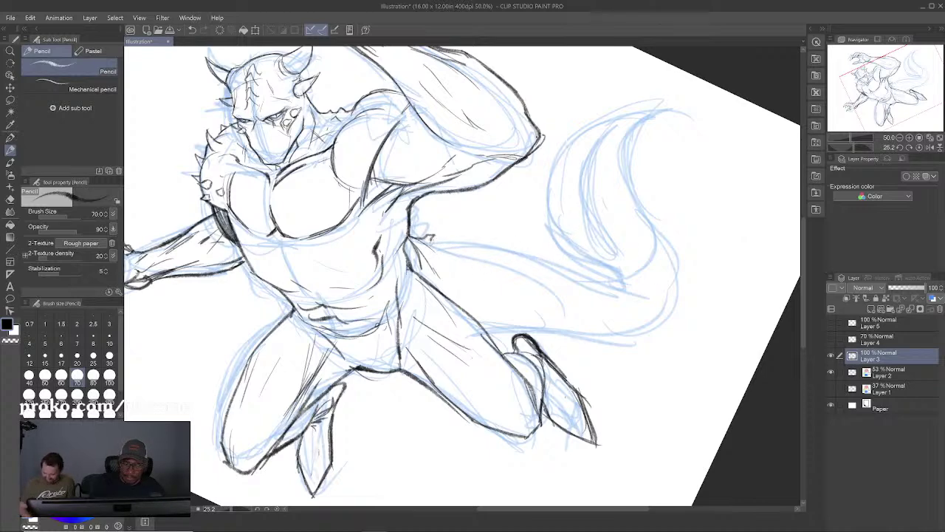
Step: Draw the jagged spiked ridge along the tail's upper edge and a cluster of round scales beneath it in black Pencil
mouse_move(427, 238)
mouse_down()
mouse_move(525, 244)
mouse_move(542, 265)
mouse_move(560, 264)
mouse_move(538, 278)
mouse_move(517, 266)
mouse_move(516, 274)
mouse_move(520, 266)
mouse_move(514, 274)
mouse_move(500, 257)
mouse_move(494, 268)
mouse_move(495, 253)
mouse_move(454, 257)
mouse_up()
drag(528, 282, 498, 289)
drag(549, 279, 604, 284)
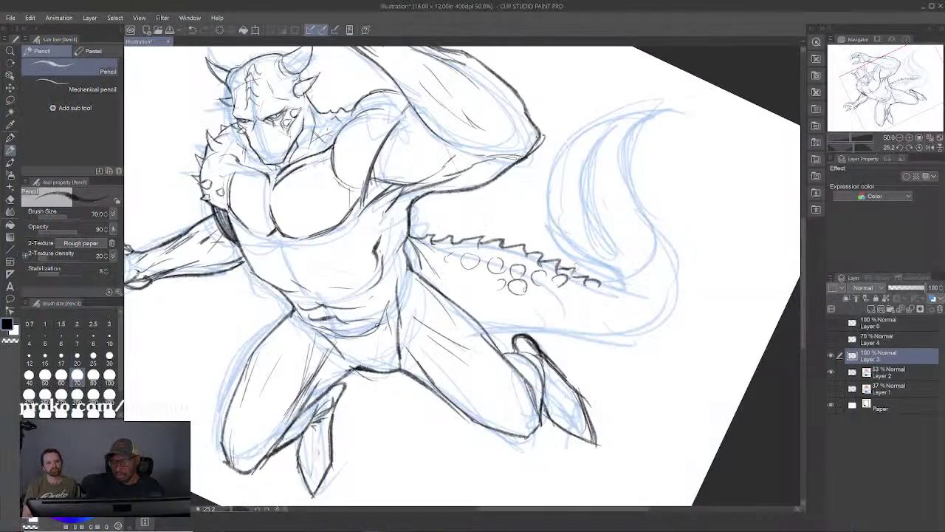
key(x)
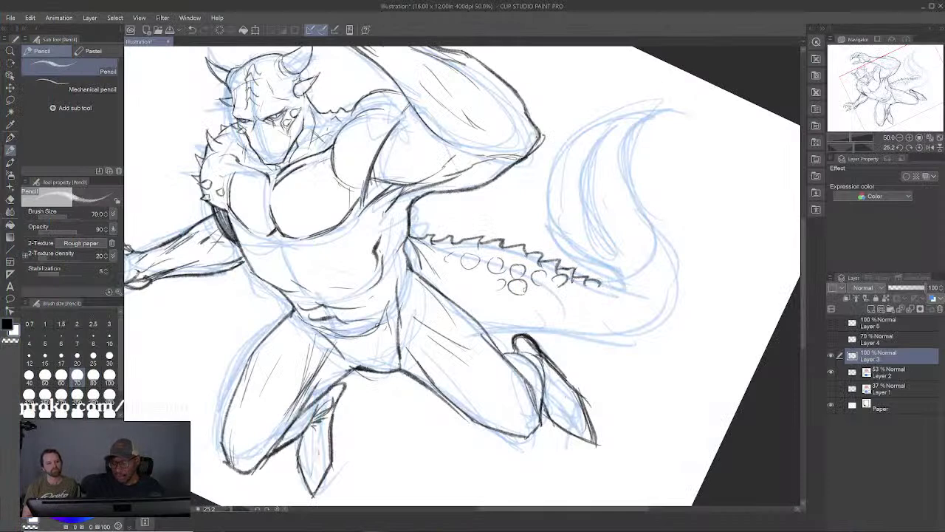
key(x)
mouse_move(600, 284)
mouse_down()
mouse_move(617, 280)
mouse_move(616, 290)
mouse_up()
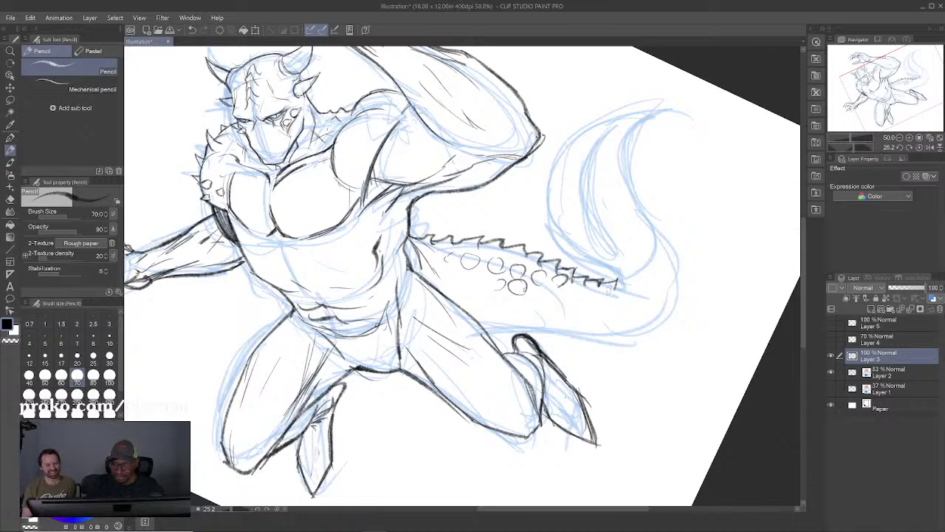
key(x)
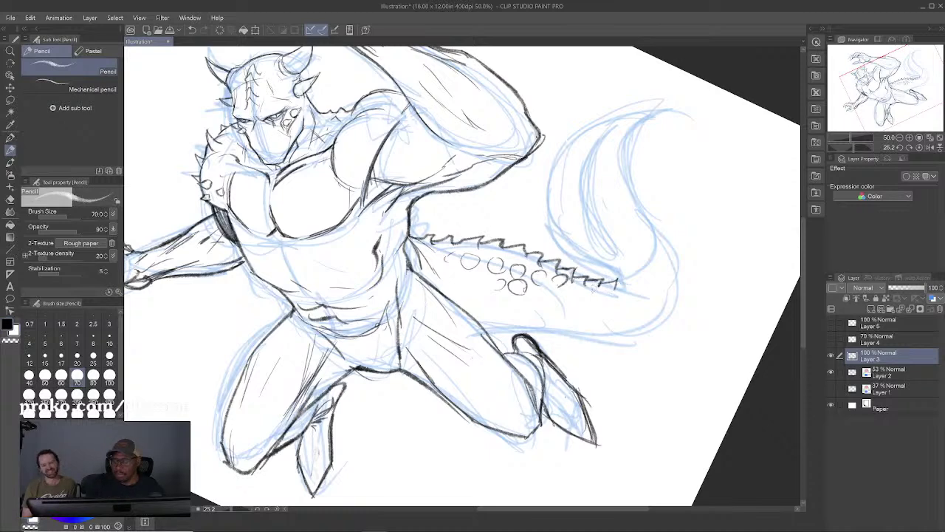
key(x)
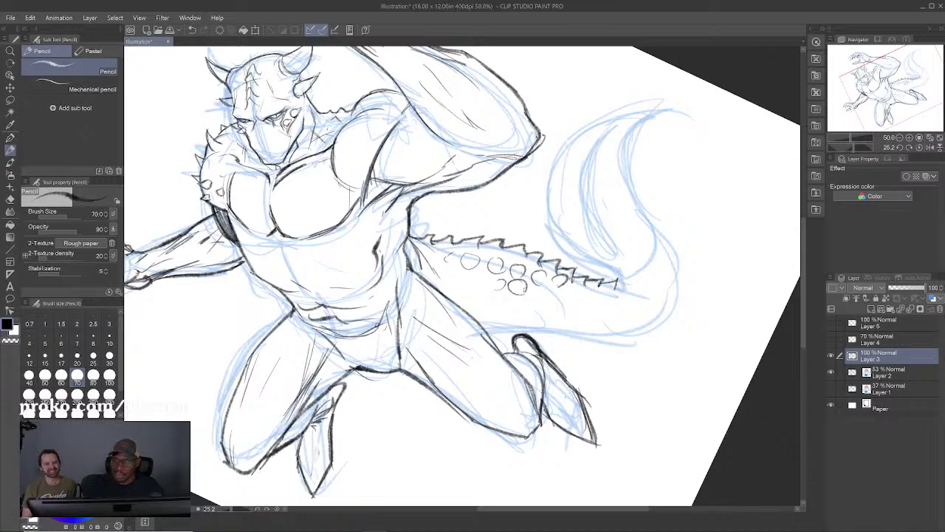
Step: Continue the spikes around the tail's bend, then outline both edges of the curled tip and add its inner contour line
mouse_move(618, 284)
mouse_down()
mouse_move(650, 262)
mouse_move(647, 253)
mouse_move(652, 259)
mouse_move(652, 224)
mouse_up()
mouse_move(648, 239)
mouse_down()
mouse_move(656, 219)
mouse_move(639, 205)
mouse_move(623, 154)
mouse_move(660, 108)
mouse_up()
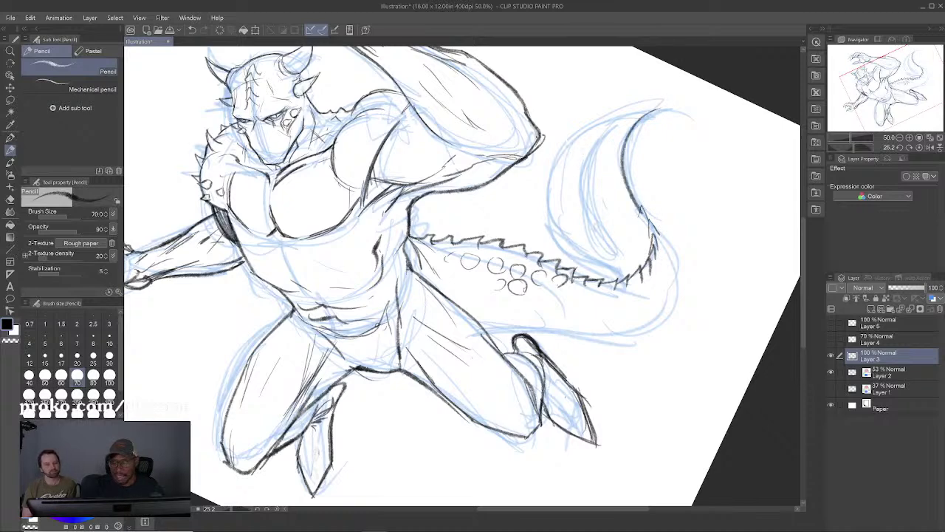
drag(607, 254, 632, 113)
mouse_move(629, 280)
mouse_down()
mouse_move(607, 256)
mouse_move(634, 105)
mouse_up()
drag(583, 130, 678, 107)
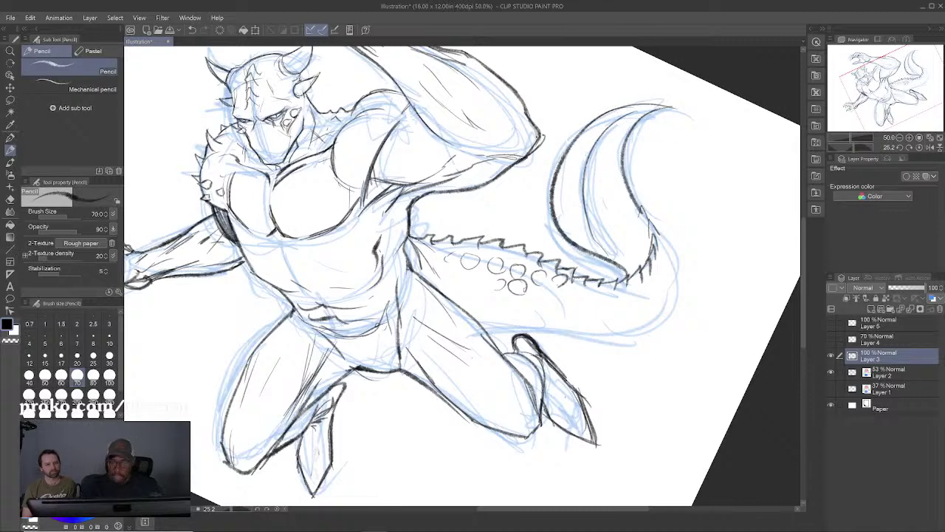
mouse_move(600, 238)
mouse_down()
mouse_move(580, 183)
mouse_move(606, 119)
mouse_move(598, 237)
mouse_up()
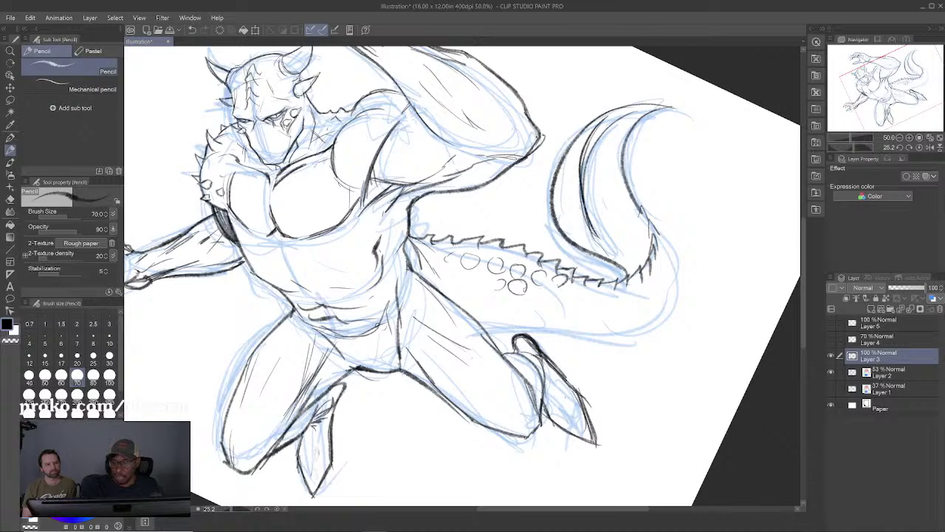
mouse_move(588, 141)
mouse_down()
mouse_move(595, 231)
mouse_move(593, 224)
mouse_up()
Step: Touch up the lines where the curled tail tip meets the spiked bend, then return to the Pencil in black
key(e)
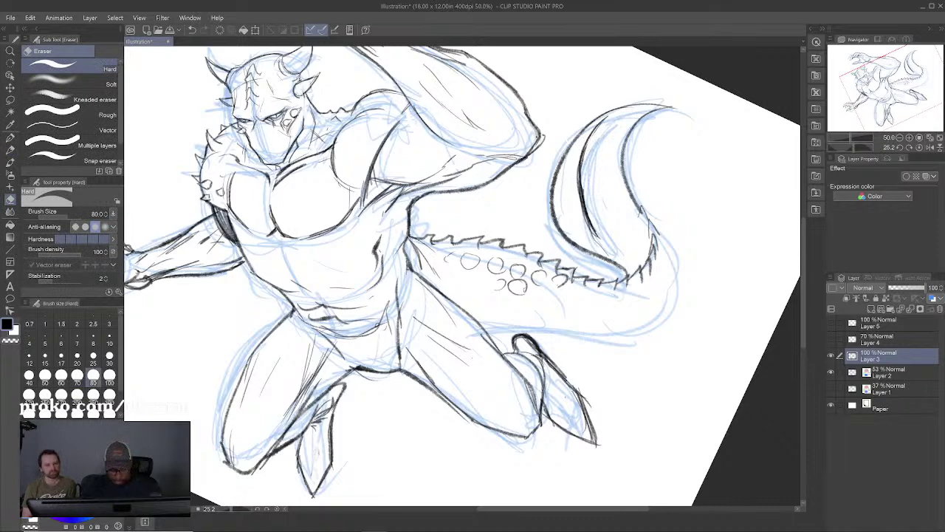
key(p)
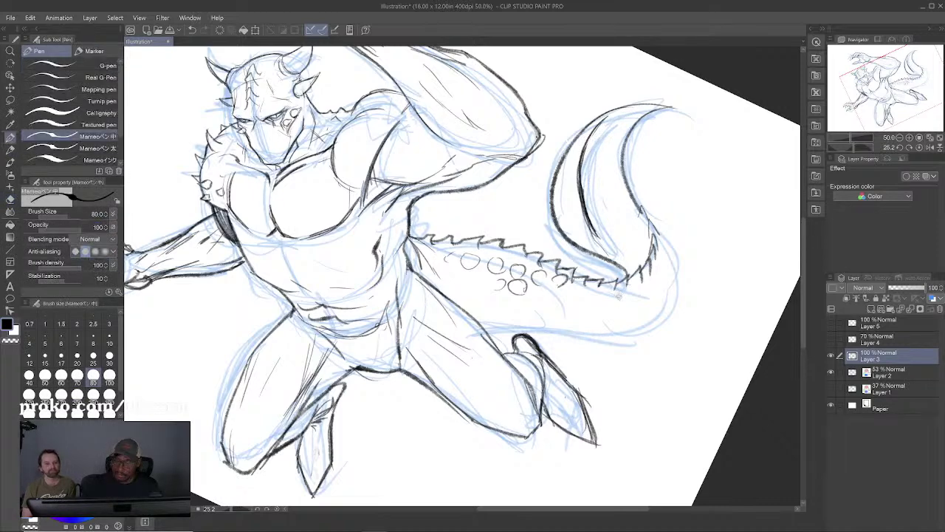
drag(589, 215, 628, 268)
key(x)
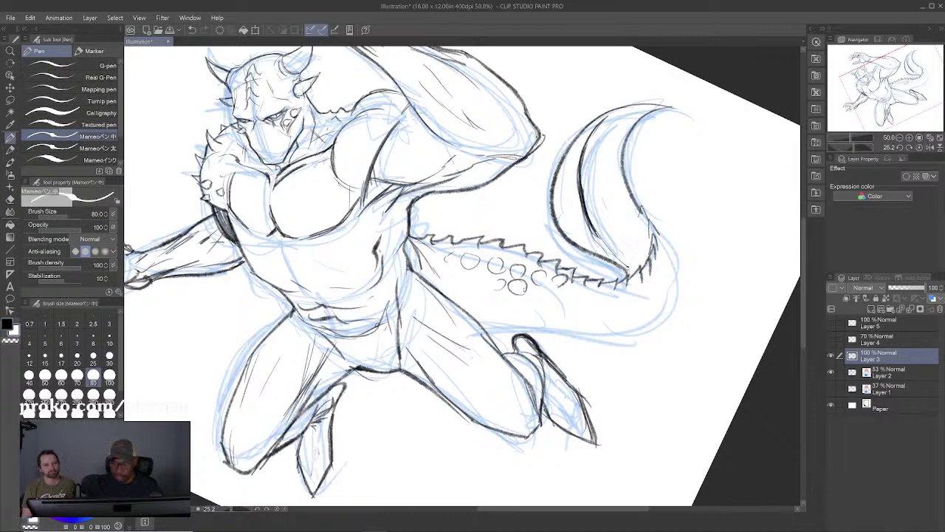
key(p)
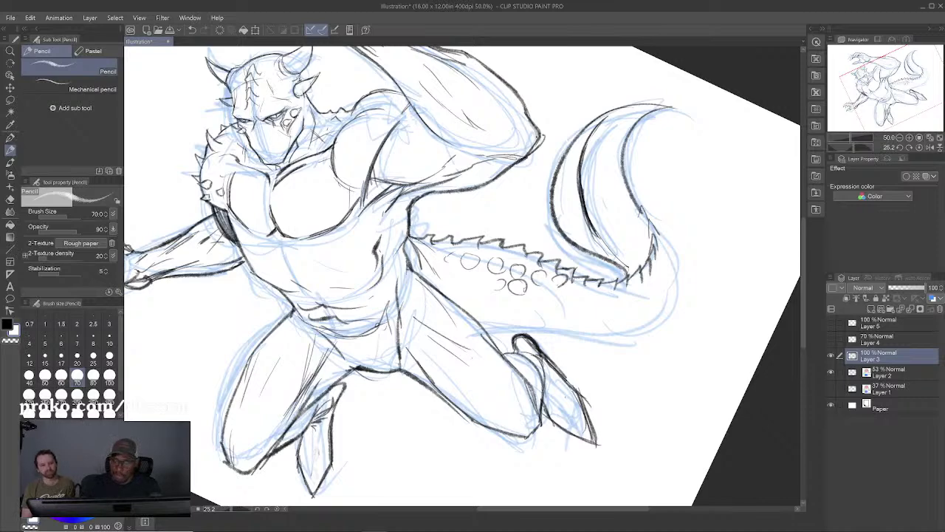
key(c)
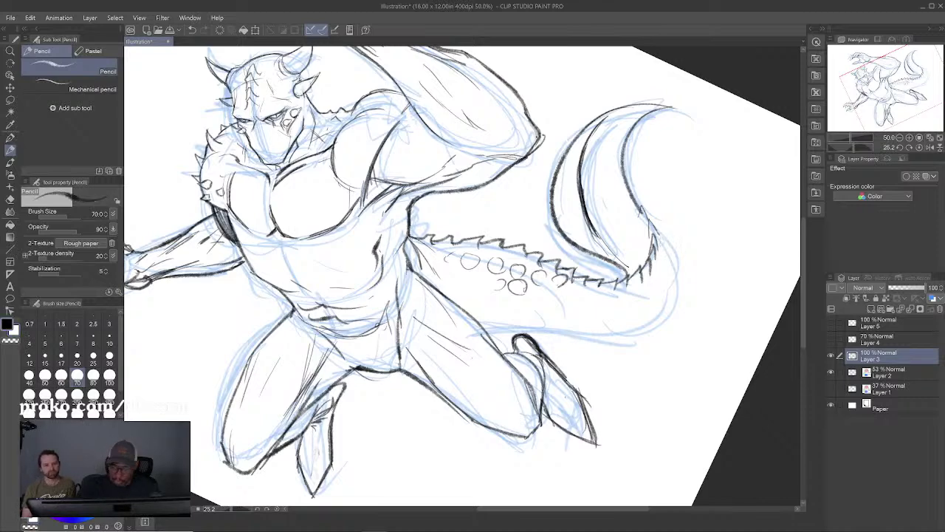
Step: Draw the bumpy outer contour and overlapping scales around the tail's bend
drag(656, 228, 676, 284)
mouse_move(638, 251)
mouse_down()
mouse_move(681, 280)
mouse_move(668, 306)
mouse_up()
mouse_move(666, 243)
mouse_down()
mouse_move(676, 263)
mouse_move(664, 306)
mouse_move(677, 304)
mouse_up()
drag(679, 300, 666, 313)
mouse_move(666, 310)
mouse_down()
mouse_move(657, 320)
mouse_move(639, 309)
mouse_move(623, 328)
mouse_move(651, 331)
mouse_up()
mouse_move(653, 328)
mouse_down()
mouse_move(635, 340)
mouse_move(651, 337)
mouse_up()
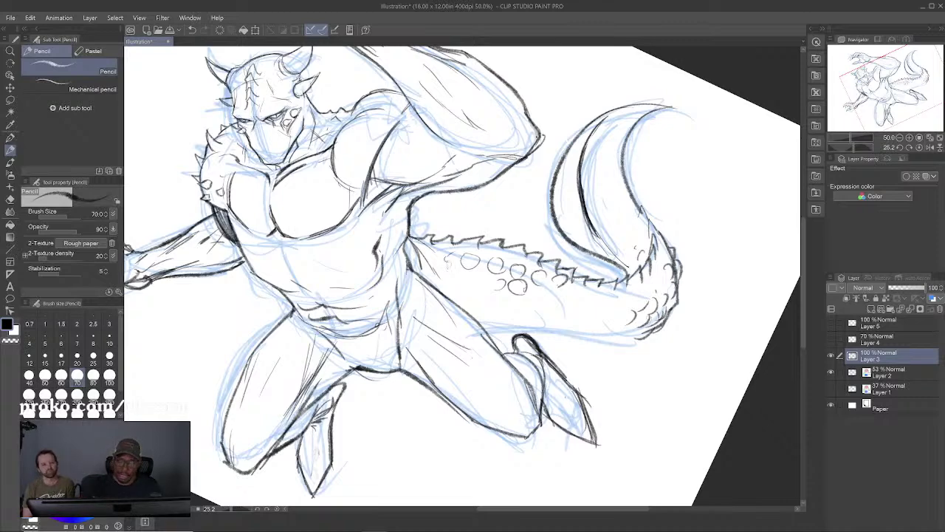
Step: Draw curved wrinkle lines across the base of the tail and outline its lower edge up to the bend
drag(442, 262, 477, 317)
drag(477, 280, 490, 336)
drag(512, 306, 500, 332)
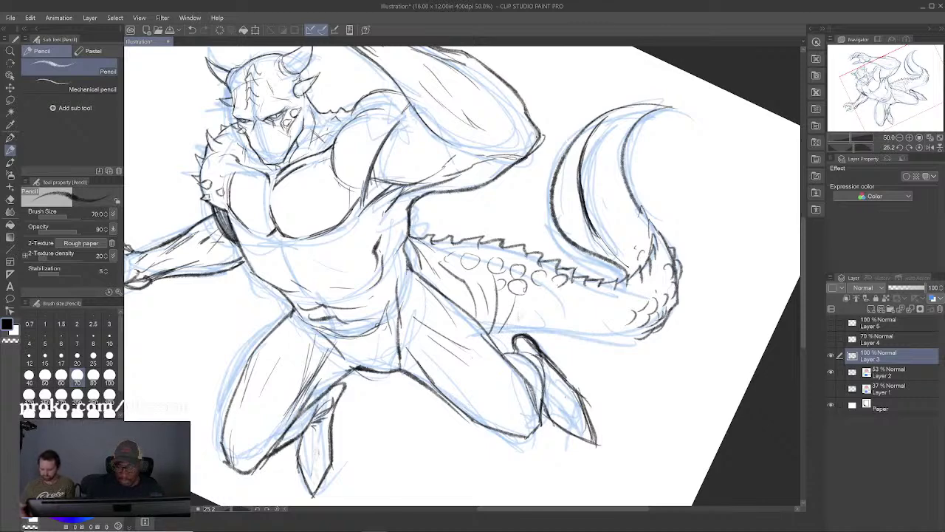
mouse_move(492, 334)
mouse_down()
mouse_move(541, 316)
mouse_move(644, 337)
mouse_up()
drag(675, 395, 777, 465)
scroll(675, 361, down, 1)
scroll(676, 361, down, 1)
scroll(675, 361, up, 1)
scroll(676, 361, up, 1)
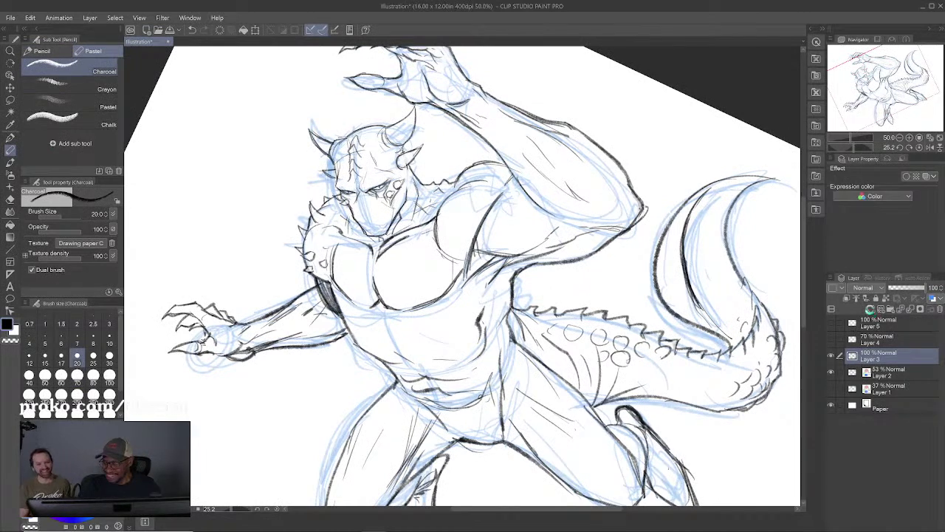
Step: Add a new layer directly above Layer 3 and choose the Pastel brush at size 100
click(870, 309)
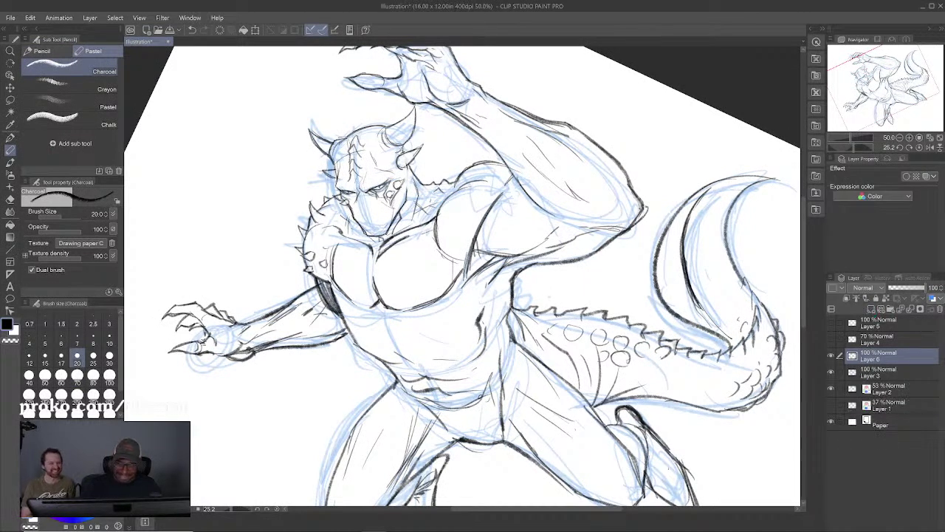
click(72, 103)
key(bracketright)
key(bracketright)
key(bracketright)
key(bracketright)
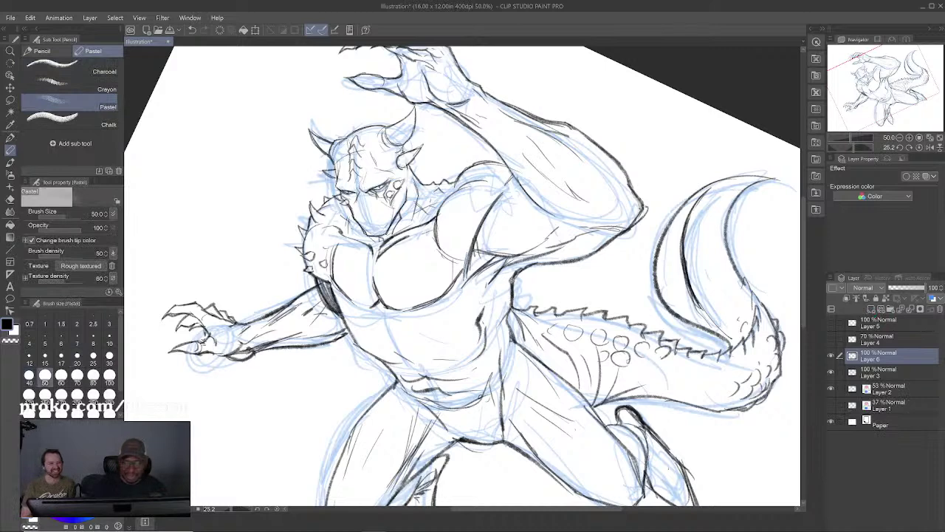
key(bracketright)
drag(496, 302, 510, 258)
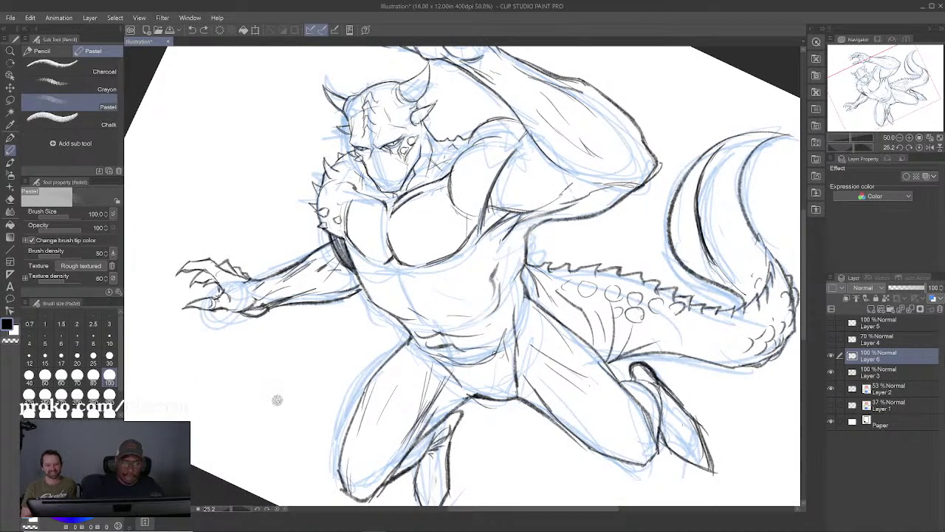
Step: Switch to the Crayon at size 200, try a shading stroke on the torso below the raised arm and undo it
click(71, 85)
mouse_move(526, 224)
mouse_down()
mouse_move(489, 277)
mouse_move(538, 210)
mouse_move(496, 278)
mouse_up()
key(bracketright)
key(bracketright)
key(bracketright)
key(bracketright)
key(bracketright)
key(bracketright)
key(bracketright)
key(bracketright)
key(bracketright)
key(bracketright)
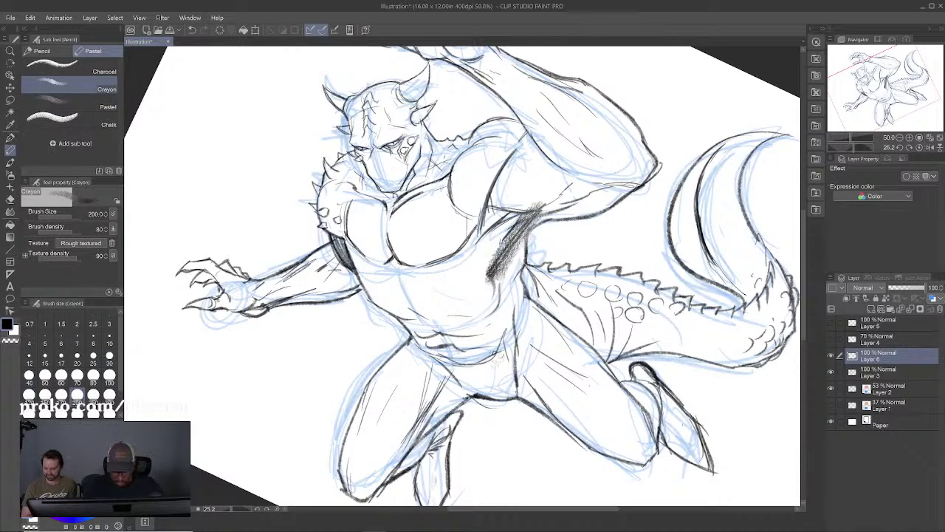
key(ctrl+z)
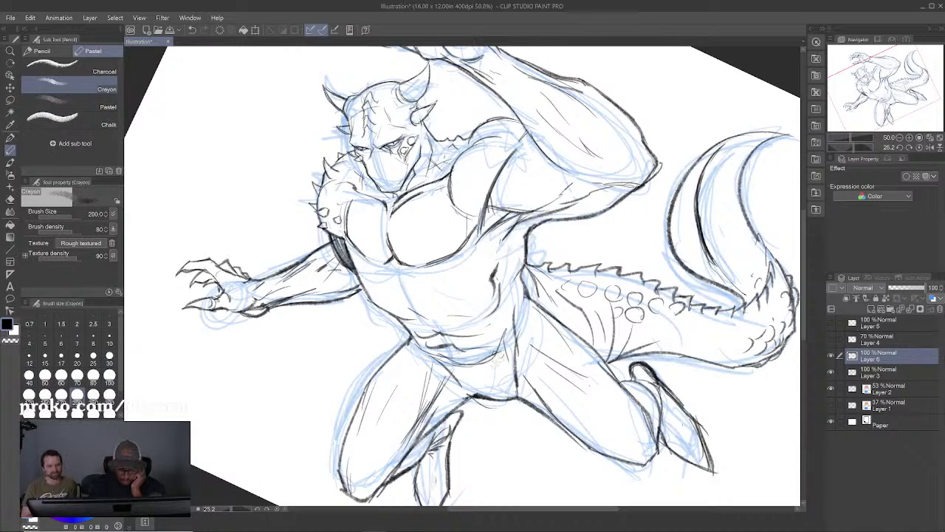
Step: Reduce the Crayon to size 150, try a dark stroke on the flank below the raised arm and undo it
mouse_move(497, 360)
mouse_down()
mouse_move(523, 447)
mouse_move(508, 435)
mouse_up()
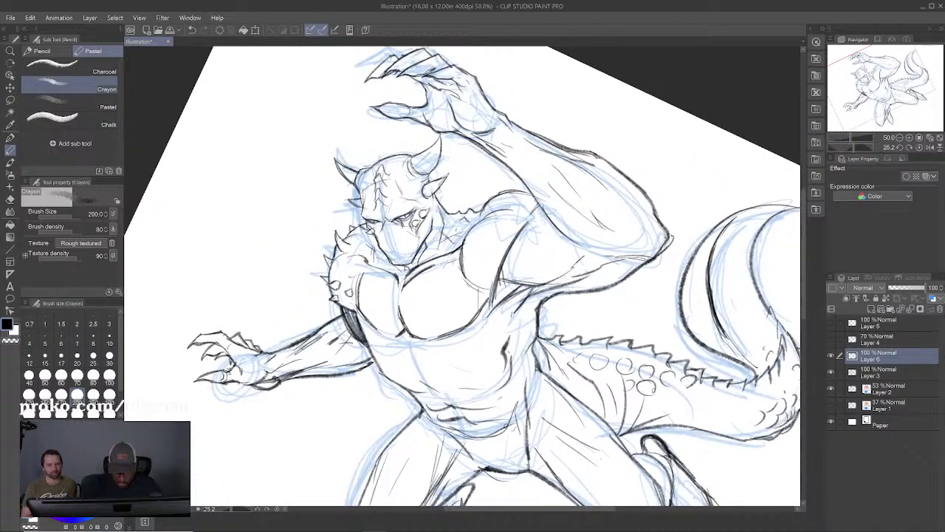
scroll(583, 322, up, 1)
key(bracketleft)
key(bracketleft)
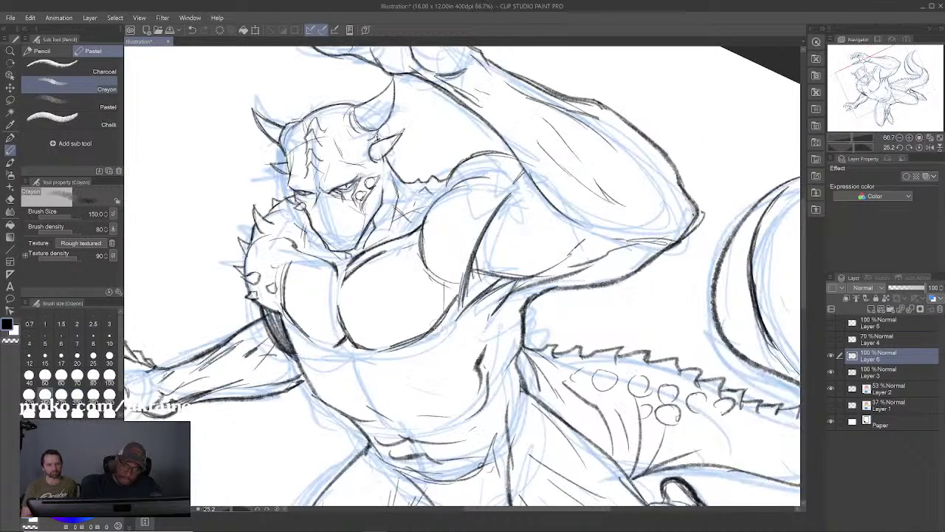
mouse_move(459, 328)
mouse_down()
mouse_move(463, 375)
mouse_move(391, 118)
mouse_up()
mouse_move(644, 337)
mouse_down()
mouse_move(597, 408)
mouse_move(647, 451)
mouse_up()
scroll(631, 407, down, 2)
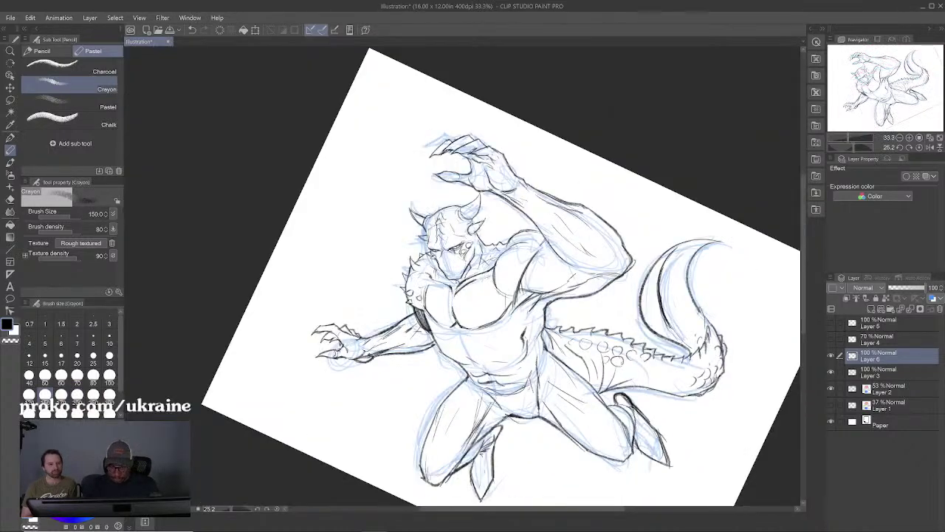
scroll(631, 407, up, 2)
scroll(634, 406, up, 1)
drag(633, 401, 754, 519)
mouse_move(561, 295)
mouse_down()
mouse_move(679, 471)
mouse_move(672, 441)
mouse_move(617, 398)
mouse_move(591, 418)
mouse_move(567, 487)
mouse_move(740, 478)
mouse_up()
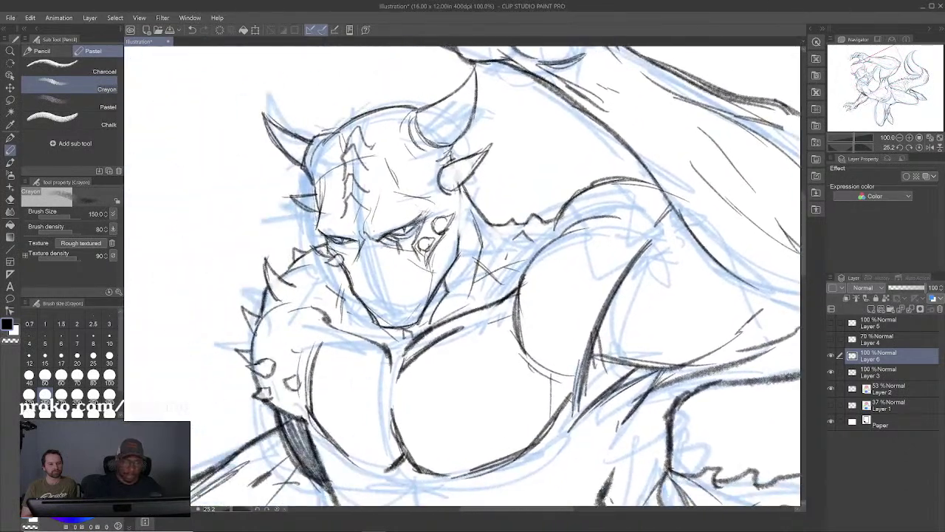
mouse_move(466, 337)
mouse_down()
mouse_move(349, 282)
mouse_move(324, 186)
mouse_up()
mouse_move(516, 271)
mouse_down()
mouse_move(499, 287)
mouse_move(528, 253)
mouse_up()
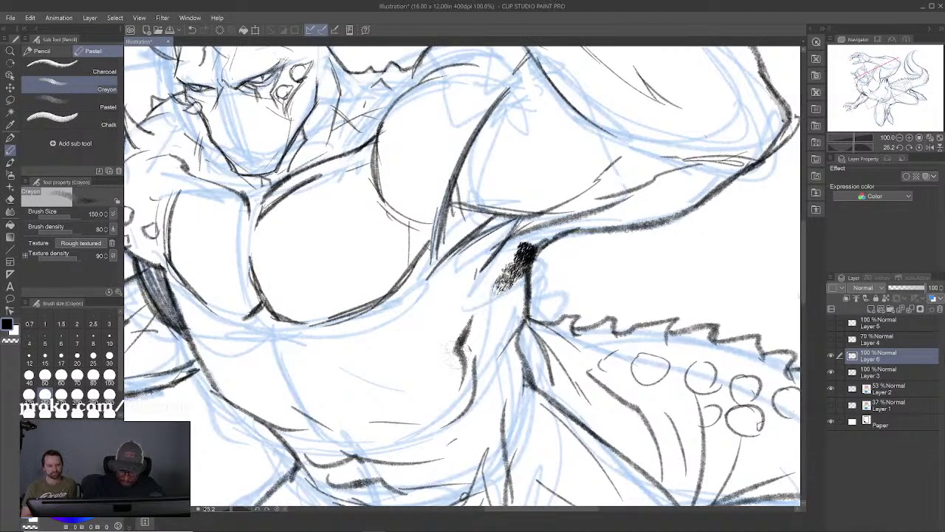
key(ctrl+z)
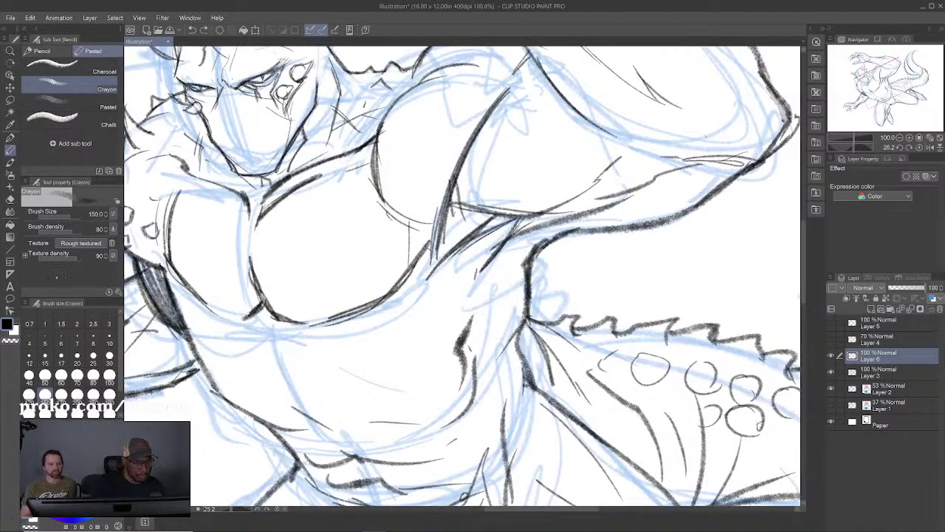
Step: Set the Crayon's brush density to 37 and texture density to 36, undoing each test stroke on the flank
drag(72, 232, 52, 232)
mouse_move(503, 306)
mouse_down()
mouse_move(576, 232)
mouse_move(491, 336)
mouse_up()
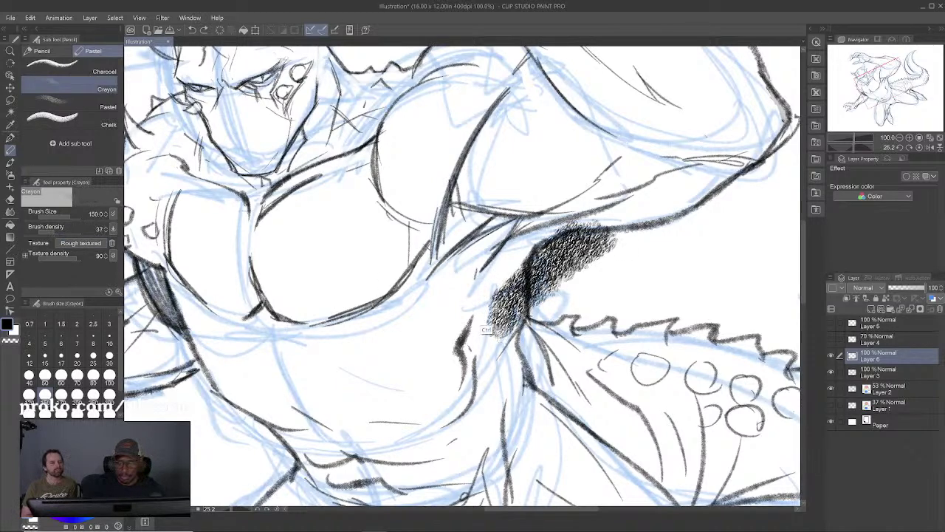
key(ctrl+z)
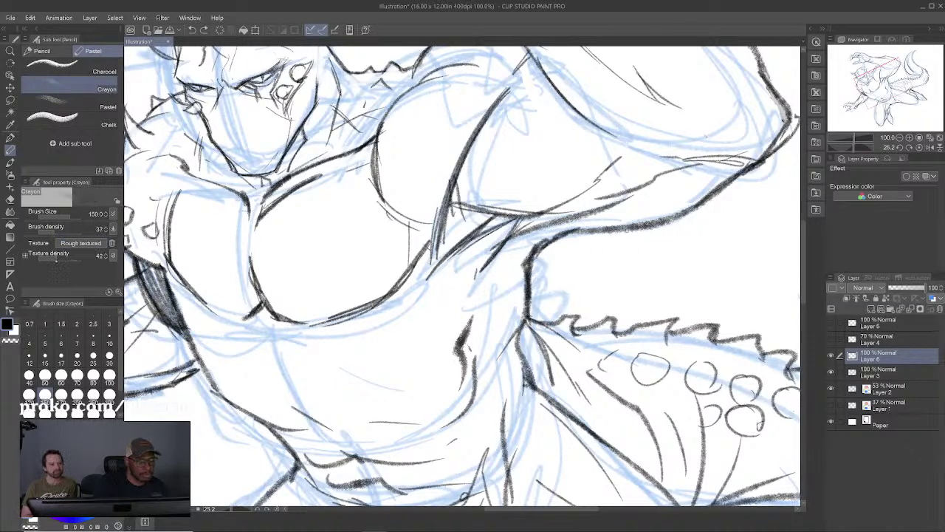
mouse_move(517, 310)
mouse_down()
mouse_move(591, 229)
mouse_move(480, 333)
mouse_up()
key(ctrl+z)
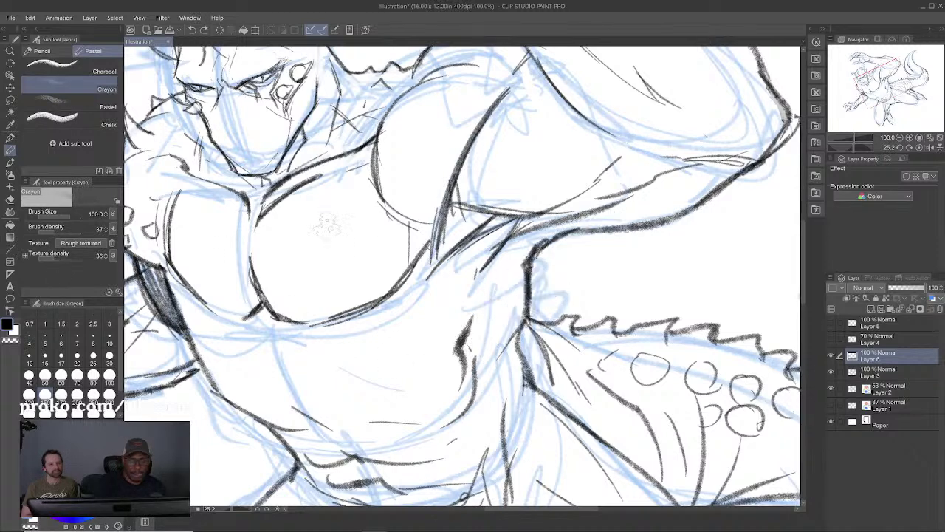
mouse_move(517, 247)
mouse_down()
mouse_move(487, 347)
mouse_move(521, 281)
mouse_up()
key(ctrl+z)
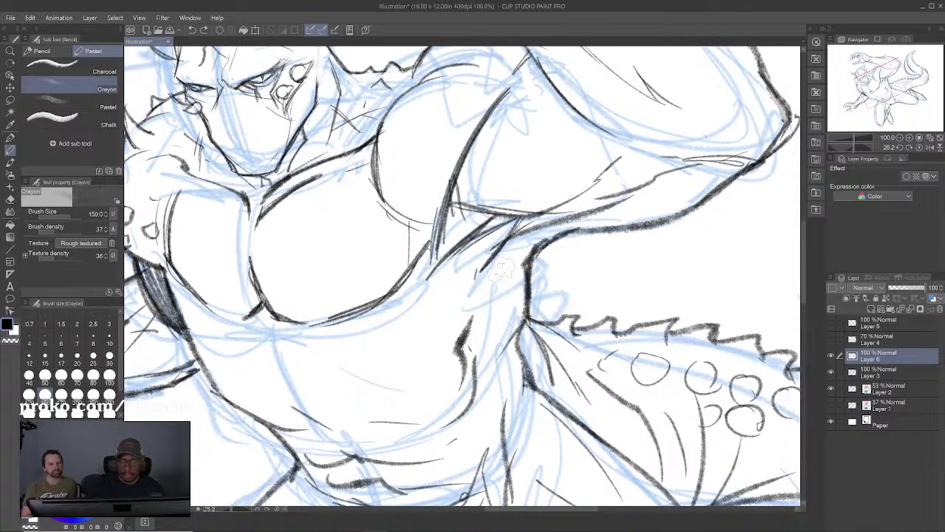
Step: Shade the underside of the raised upper arm and the band along its lower contour toward the elbow
mouse_move(452, 240)
mouse_down()
mouse_move(489, 209)
mouse_move(600, 159)
mouse_move(502, 263)
mouse_move(545, 230)
mouse_up()
drag(484, 296, 601, 247)
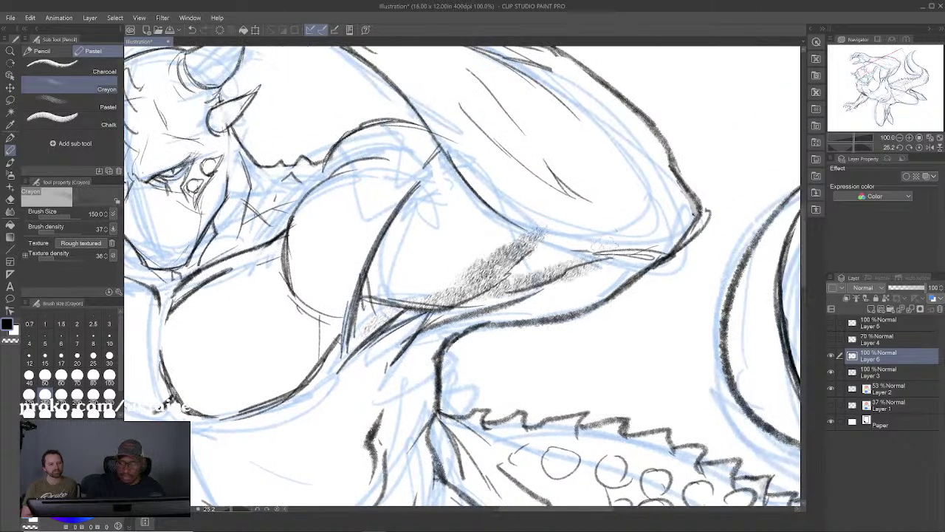
drag(476, 321, 636, 277)
Step: Shade the side of the torso from the armpit past the rib line down to the waist
mouse_move(469, 310)
mouse_down()
mouse_move(388, 369)
mouse_move(454, 229)
mouse_up()
mouse_move(436, 278)
mouse_down()
mouse_move(415, 329)
mouse_move(424, 393)
mouse_up()
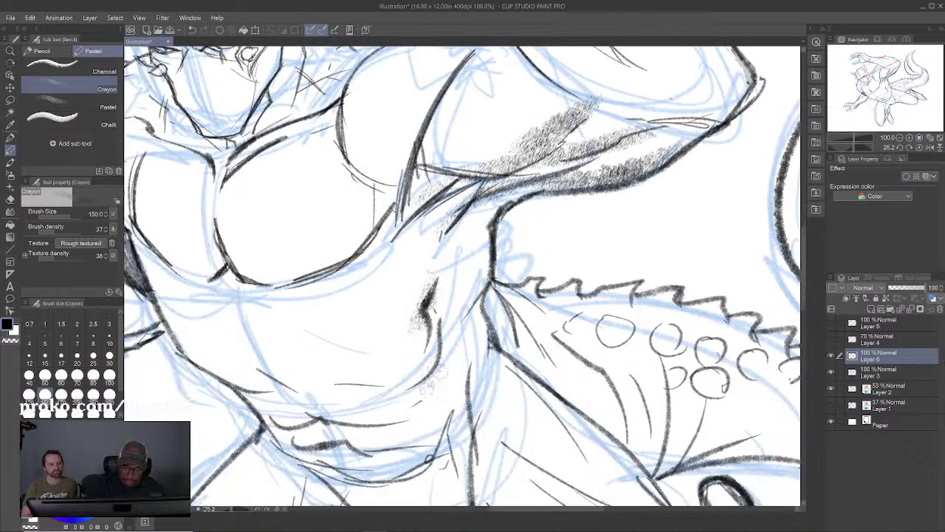
mouse_move(473, 287)
mouse_down()
mouse_move(455, 335)
mouse_move(485, 274)
mouse_up()
scroll(485, 274, down, 1)
key(bracketleft)
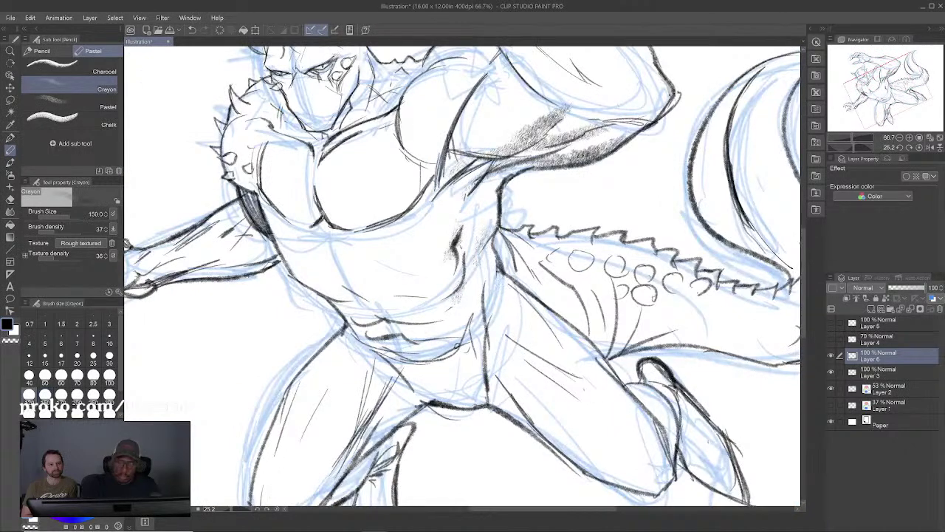
key(bracketright)
key(bracketright)
drag(495, 192, 478, 253)
Step: Enlarge the Crayon to 200 and shade the lower abdominal folds, continuing at size 250 over the pelvis and adjoining inner thigh
key(bracketright)
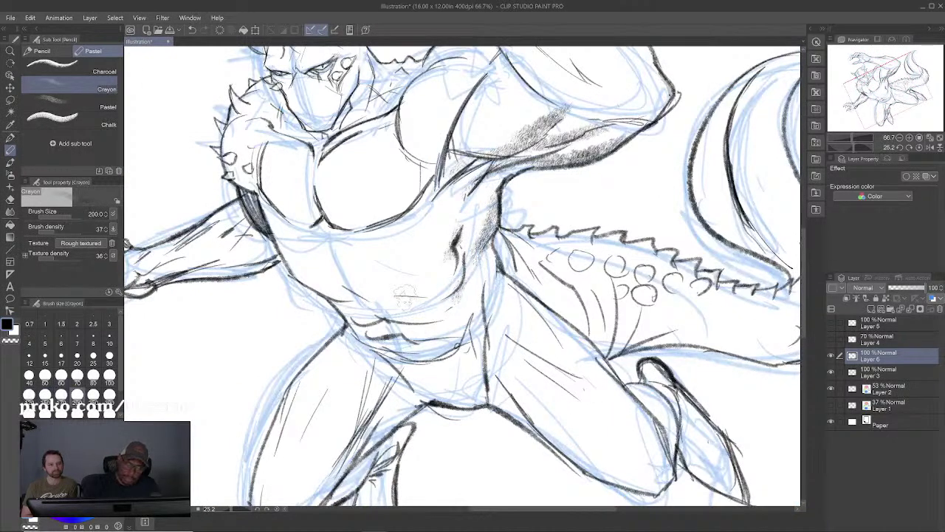
mouse_move(405, 294)
mouse_down()
mouse_move(466, 303)
mouse_move(395, 334)
mouse_up()
mouse_move(470, 303)
mouse_down()
mouse_move(415, 334)
mouse_move(415, 366)
mouse_up()
key(bracketright)
mouse_move(485, 363)
mouse_down()
mouse_move(463, 405)
mouse_move(425, 410)
mouse_move(473, 412)
mouse_move(374, 440)
mouse_up()
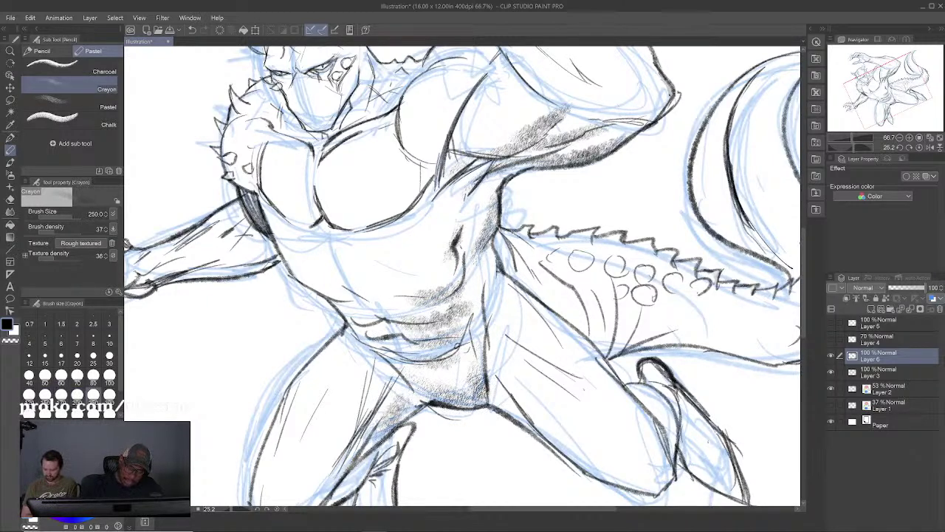
Step: Shade the lower leg and pointed foot tucked behind the thigh on the lowered arm's side
drag(462, 388, 552, 243)
mouse_move(423, 365)
mouse_down()
mouse_move(468, 320)
mouse_move(443, 380)
mouse_up()
drag(483, 325, 435, 403)
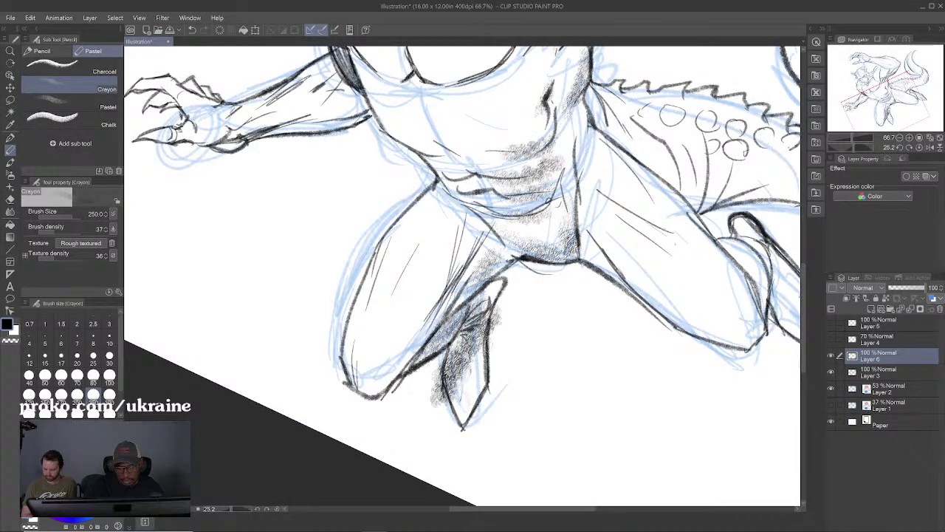
drag(472, 368, 453, 421)
drag(476, 365, 464, 411)
mouse_move(530, 298)
mouse_down()
mouse_move(385, 367)
mouse_move(456, 306)
mouse_up()
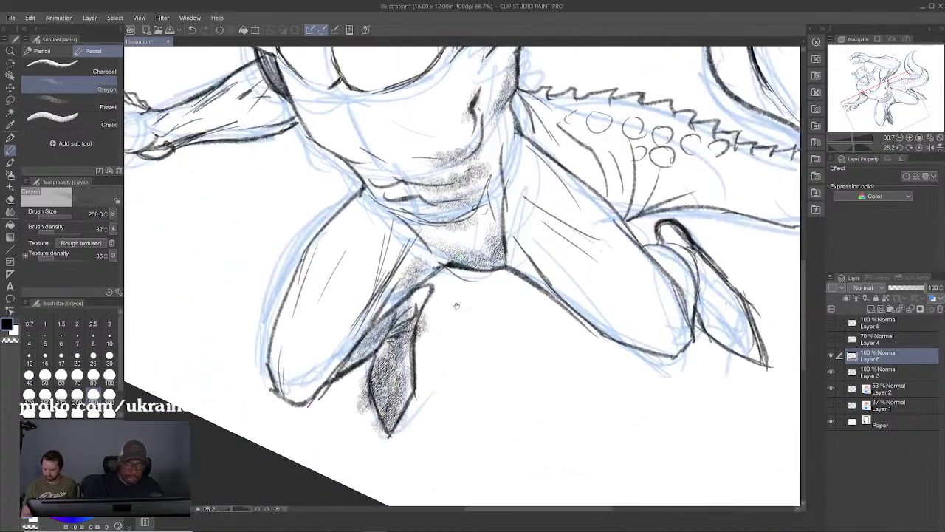
drag(291, 328, 296, 406)
Step: Shade the underside of the thigh nearest the tail up to the knee, and the foot behind it
drag(532, 318, 382, 376)
drag(386, 313, 452, 391)
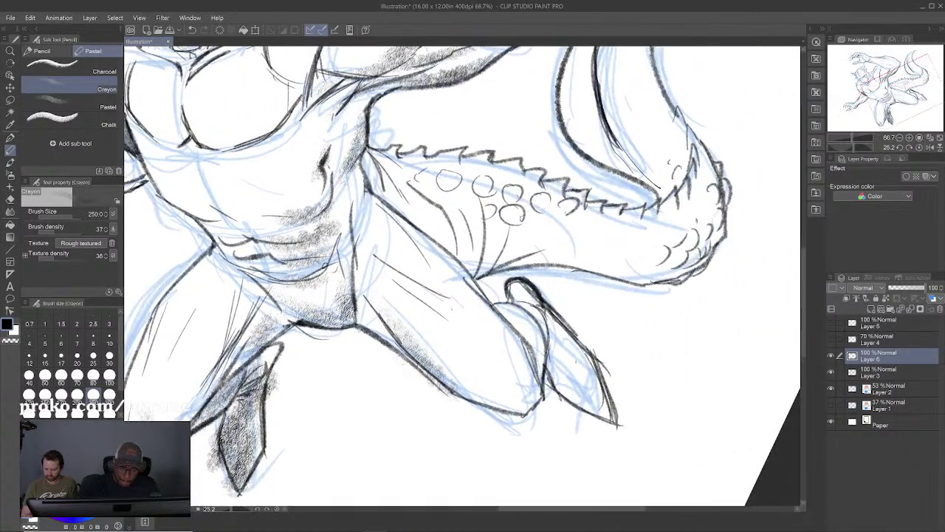
drag(412, 360, 526, 408)
drag(545, 347, 540, 394)
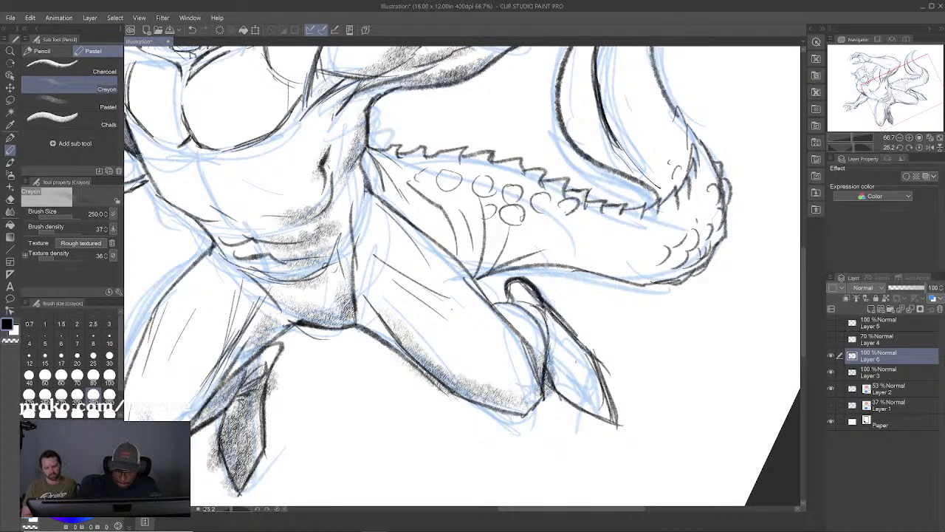
mouse_move(548, 325)
mouse_down()
mouse_move(576, 410)
mouse_move(579, 402)
mouse_up()
Step: Shade the underside of the tail from the wrinkled base to the scaled bend
drag(384, 301, 403, 360)
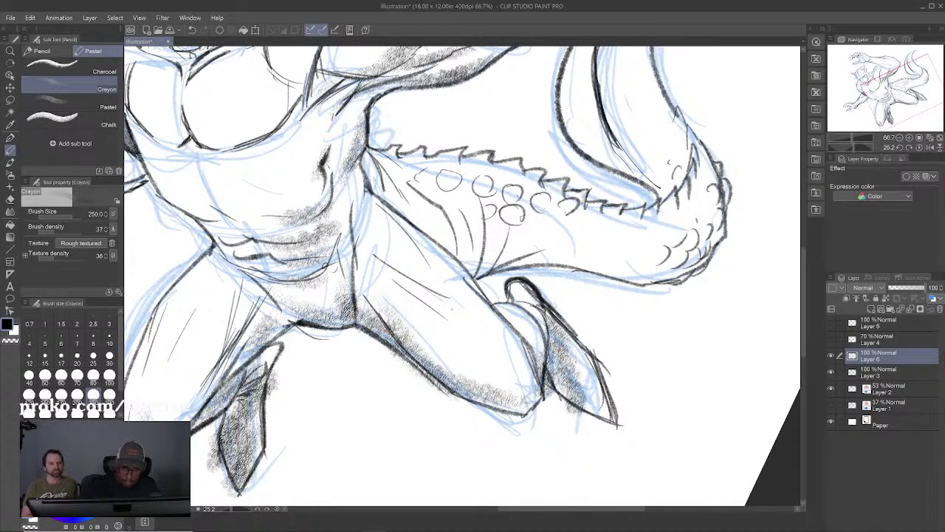
drag(388, 269, 416, 306)
drag(489, 290, 505, 311)
mouse_move(473, 263)
mouse_down()
mouse_move(517, 307)
mouse_move(650, 299)
mouse_move(735, 317)
mouse_up()
drag(517, 295, 512, 319)
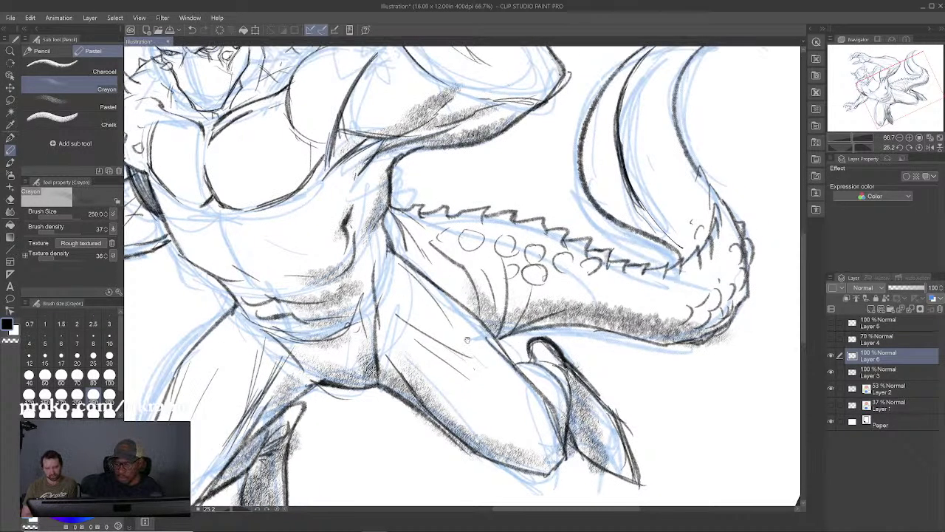
drag(547, 275, 565, 296)
drag(443, 358, 449, 379)
mouse_move(495, 307)
mouse_down()
mouse_move(518, 338)
mouse_move(554, 305)
mouse_up()
Step: Shade the inside of the upturned tail section from the spiny bend up toward the tip
drag(694, 281, 649, 221)
drag(635, 184, 694, 281)
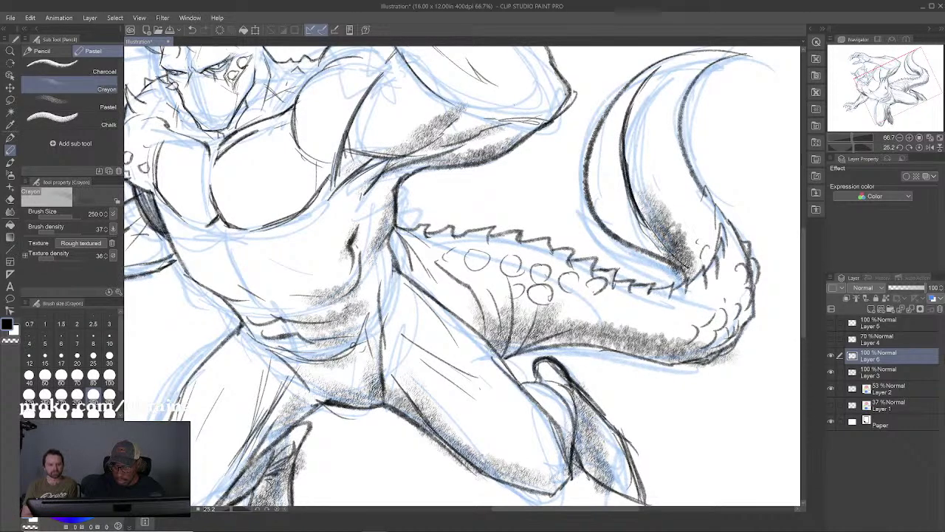
drag(641, 158, 653, 168)
drag(720, 214, 683, 279)
drag(664, 177, 691, 222)
drag(668, 136, 692, 237)
Step: Shade the edge of the shoulder muscle beside the raised arm and the underside of the lowered forearm
mouse_move(668, 207)
mouse_down()
mouse_move(642, 144)
mouse_move(666, 232)
mouse_move(757, 258)
mouse_up()
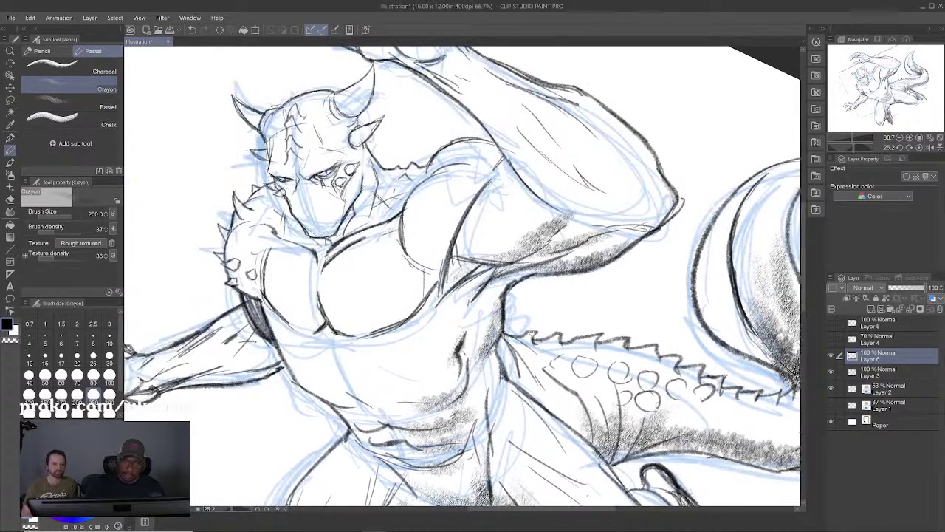
drag(491, 175, 436, 258)
mouse_move(411, 229)
mouse_down()
mouse_move(427, 279)
mouse_move(668, 207)
mouse_up()
mouse_move(511, 279)
mouse_down()
mouse_move(483, 301)
mouse_move(428, 304)
mouse_up()
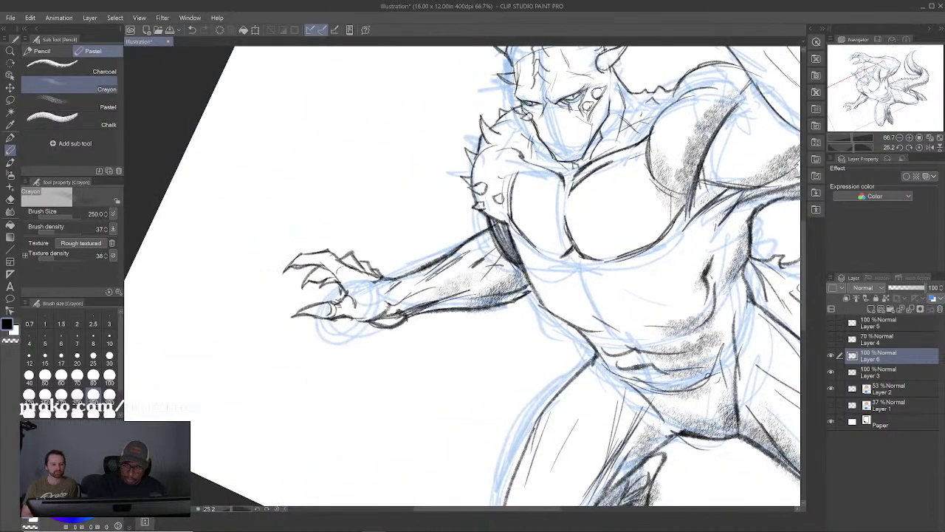
Step: Shade the raised arm around the elbow and upper arm, and the lower edge of the large chest muscle
mouse_move(744, 168)
mouse_down()
mouse_move(478, 284)
mouse_move(602, 227)
mouse_move(625, 237)
mouse_up()
drag(546, 198, 606, 255)
drag(561, 230, 650, 250)
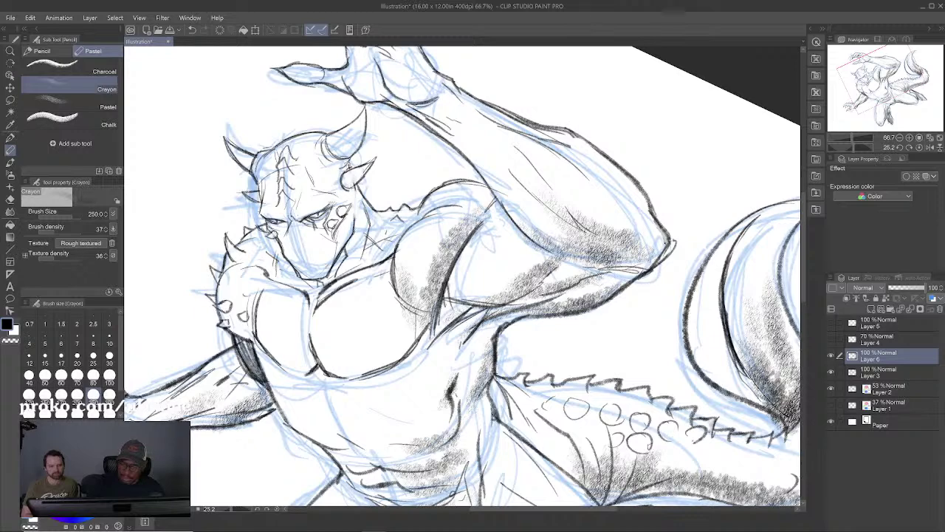
drag(579, 269, 465, 305)
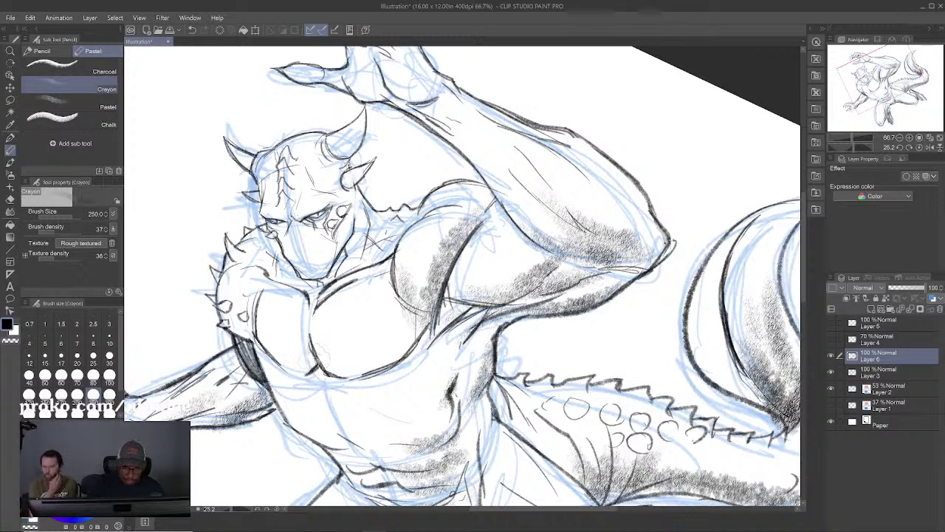
mouse_move(325, 362)
mouse_down()
mouse_move(387, 366)
mouse_move(496, 270)
mouse_up()
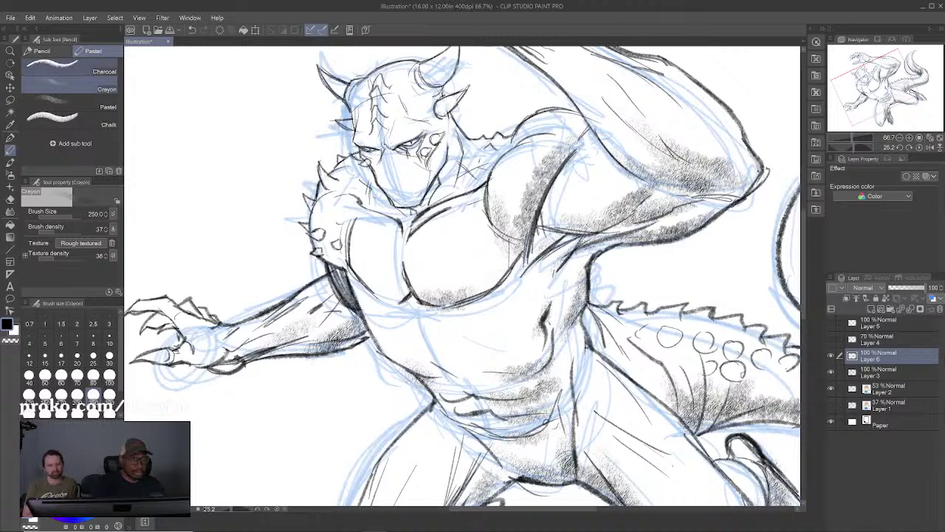
Step: Switch to the Pencil and hatch the lowered forearm and the bottom edges of both chest muscles
click(43, 51)
drag(475, 269, 594, 208)
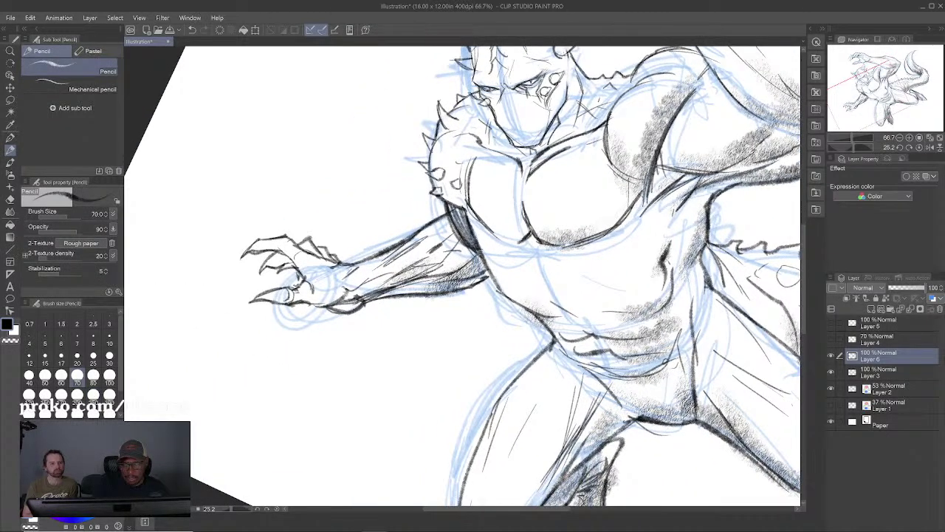
drag(440, 279, 378, 300)
mouse_move(561, 241)
mouse_down()
mouse_move(366, 313)
mouse_move(417, 294)
mouse_up()
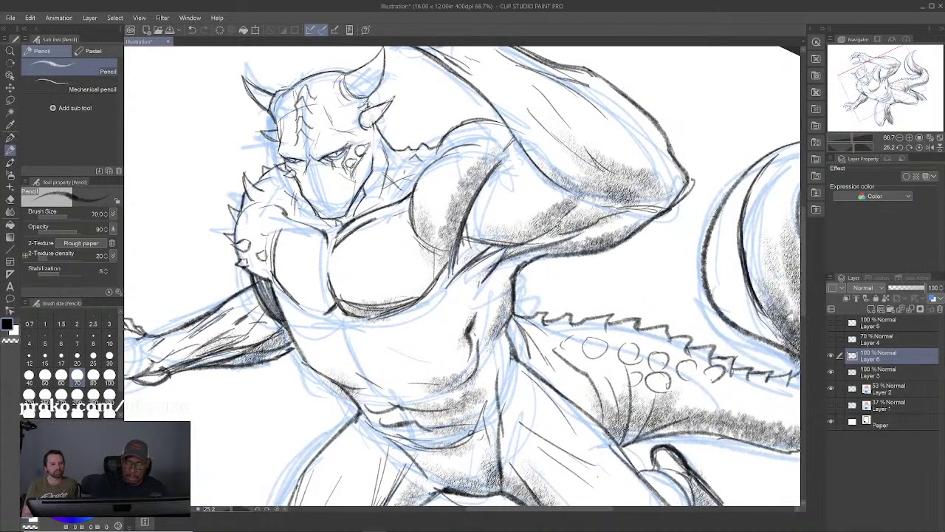
mouse_move(359, 296)
mouse_down()
mouse_move(350, 313)
mouse_move(337, 310)
mouse_up()
drag(271, 273, 311, 362)
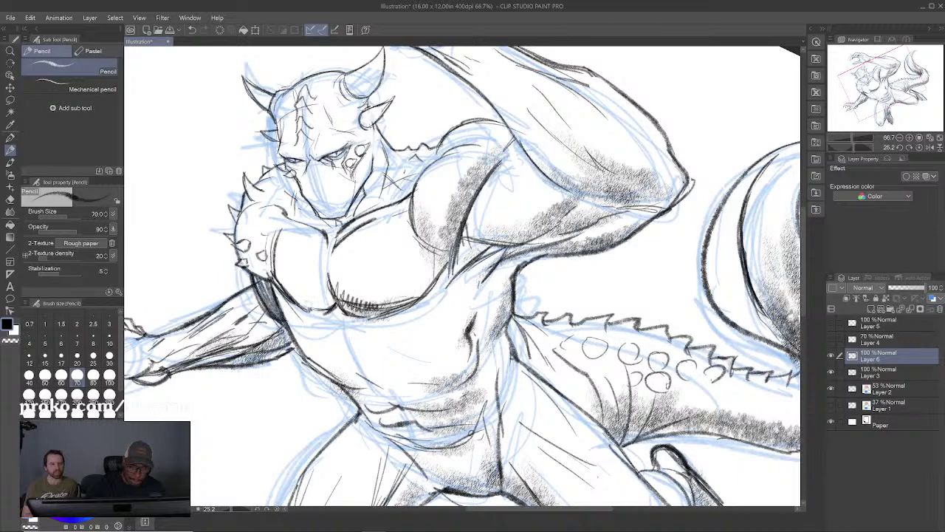
drag(284, 291, 297, 307)
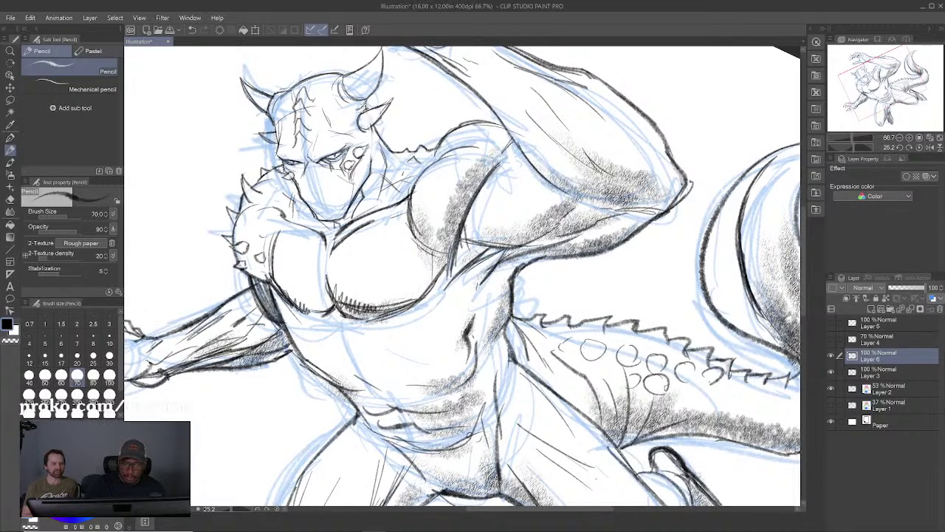
Step: Hatch short pencil lines along the lower curve of the shoulder muscle beside the raised arm
drag(425, 227, 446, 234)
mouse_move(439, 230)
mouse_down()
mouse_move(453, 190)
mouse_move(499, 155)
mouse_move(435, 233)
mouse_up()
mouse_move(432, 214)
mouse_down()
mouse_move(427, 236)
mouse_move(408, 252)
mouse_up()
Step: Return to the Crayon at size 120 and shade the neck beneath the jaw and the side of the jaw
click(93, 51)
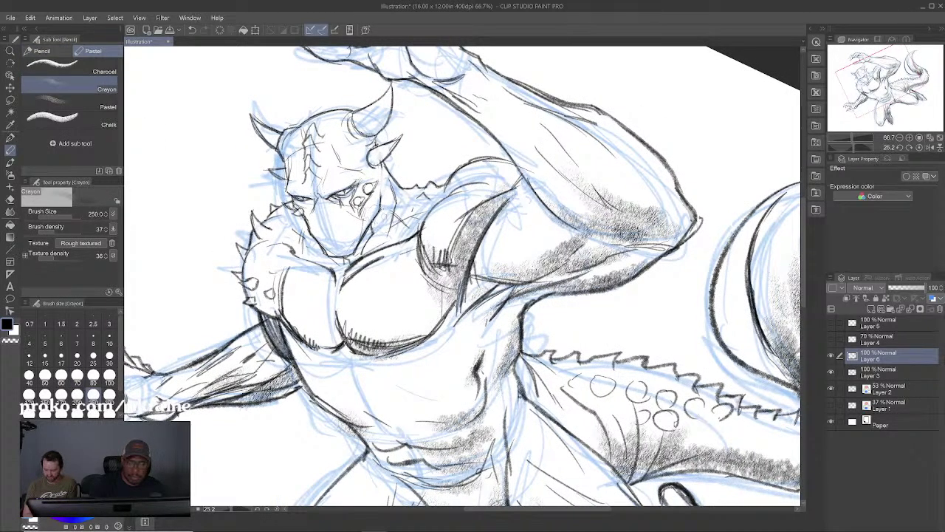
key(bracketleft)
key(bracketleft)
key(bracketleft)
key(bracketleft)
mouse_move(381, 208)
mouse_down()
mouse_move(370, 239)
mouse_move(316, 272)
mouse_up()
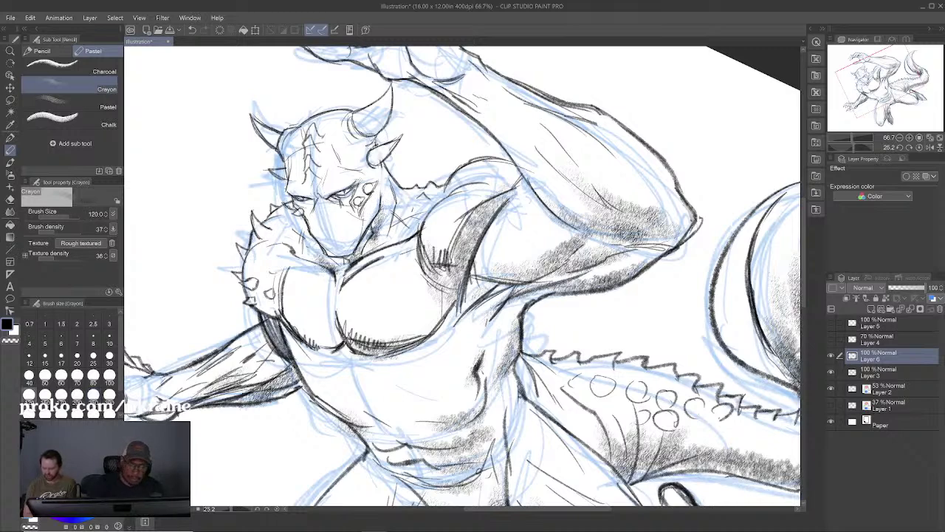
drag(342, 241, 336, 267)
mouse_move(351, 212)
mouse_down()
mouse_move(342, 223)
mouse_move(347, 208)
mouse_move(361, 224)
mouse_up()
Step: Reduce the Crayon to size 100 and shade the cheeks and the area beneath the eyes
key(bracketleft)
key(bracketleft)
key(bracketright)
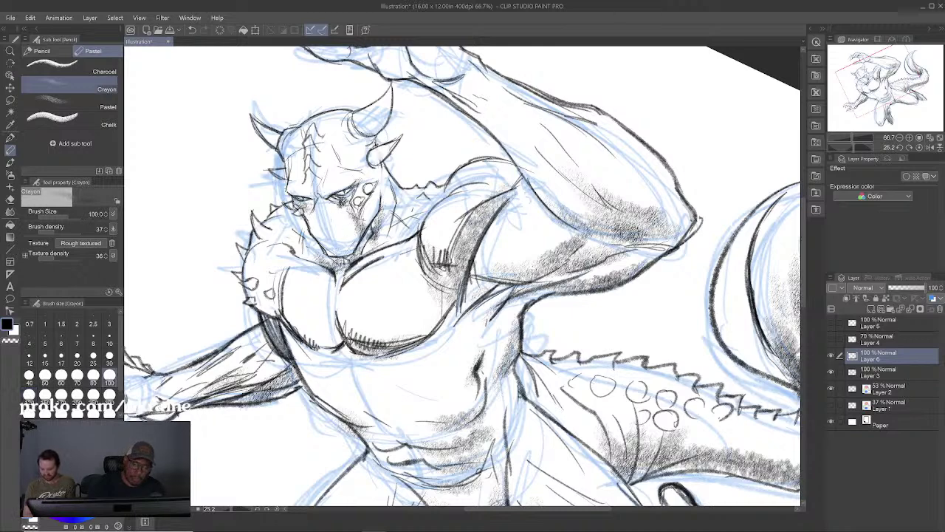
drag(360, 190, 336, 208)
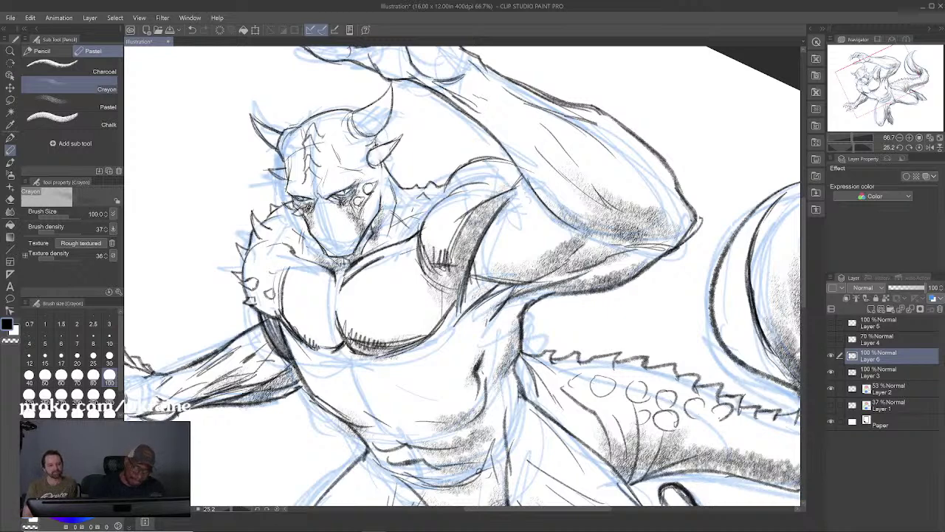
Step: Shade the dark sides of the large head horns and the smaller side horns with the Crayon
drag(358, 203, 349, 211)
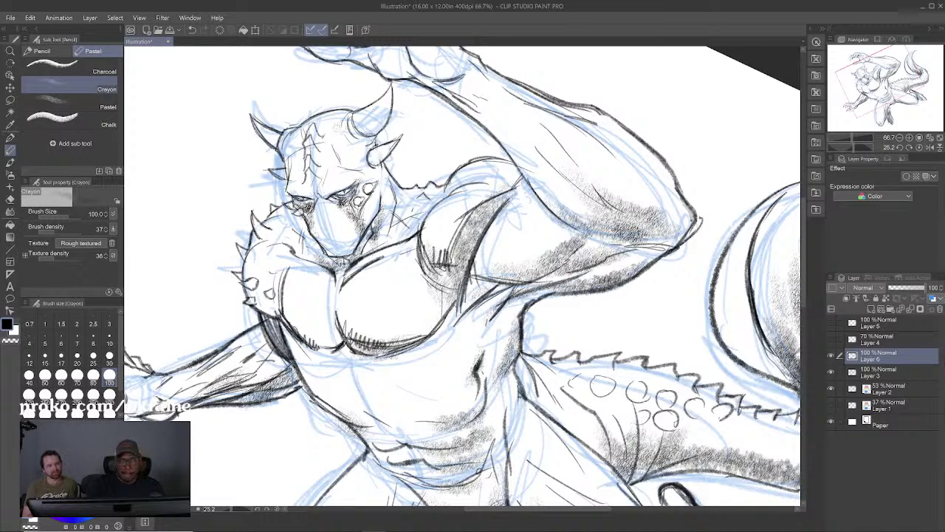
mouse_move(369, 120)
mouse_down()
mouse_move(376, 130)
mouse_move(362, 133)
mouse_move(370, 130)
mouse_up()
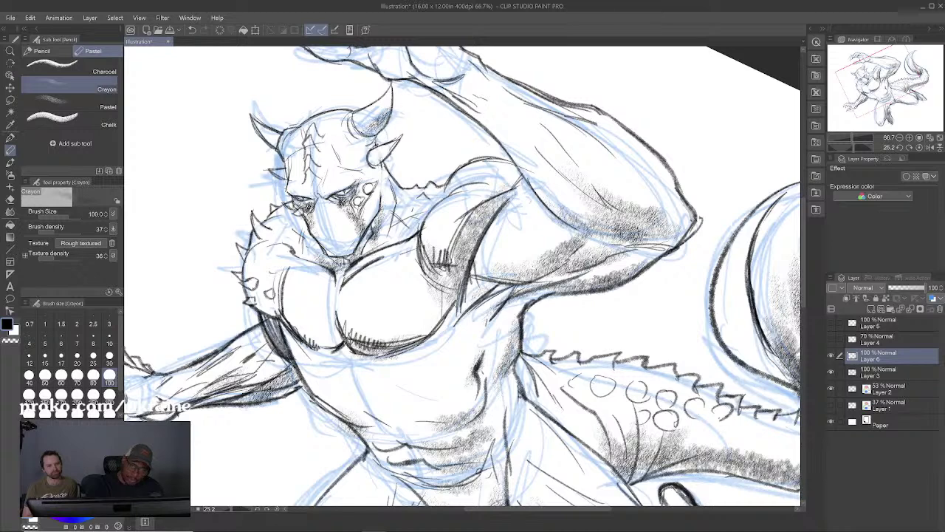
drag(371, 164, 391, 151)
mouse_move(286, 179)
mouse_down()
mouse_move(269, 170)
mouse_move(257, 125)
mouse_up()
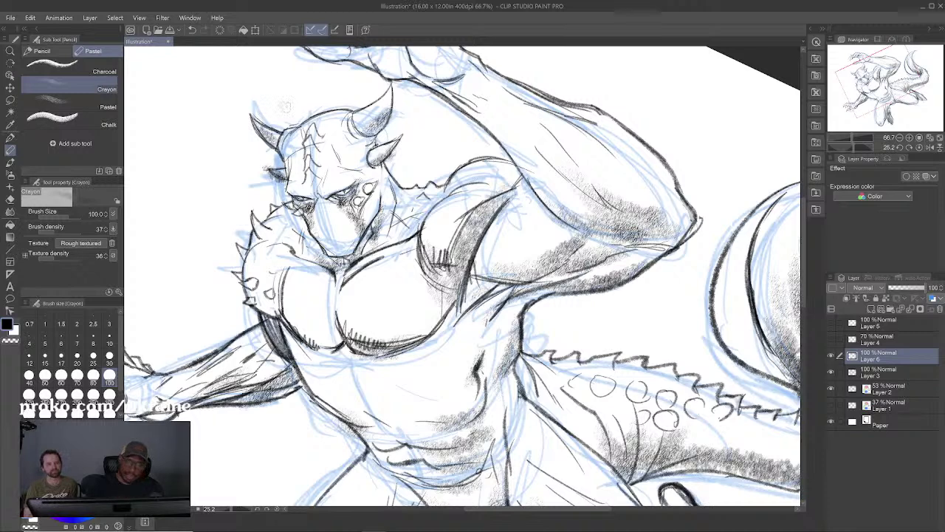
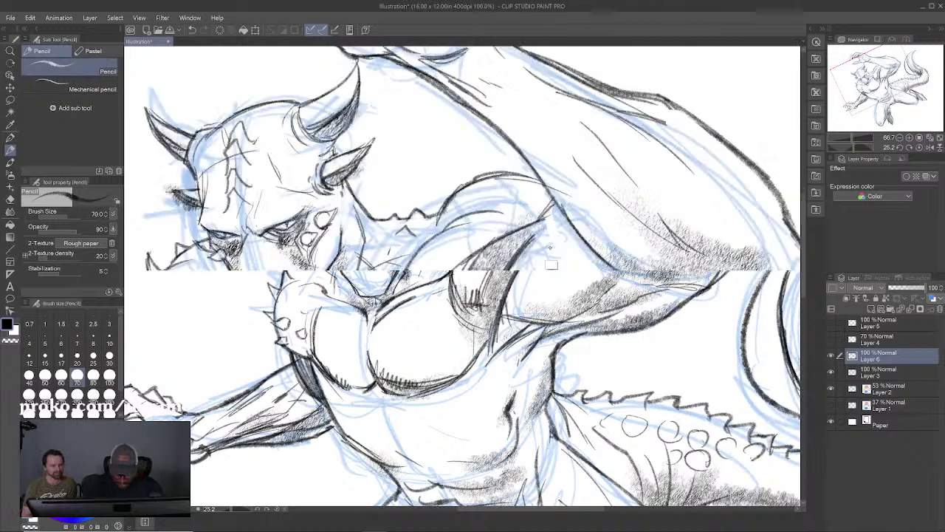
Step: Switch to the Pencil at size 70 and hatch the shadowed cheeks beneath both eyes
drag(295, 244, 716, 269)
drag(473, 234, 467, 284)
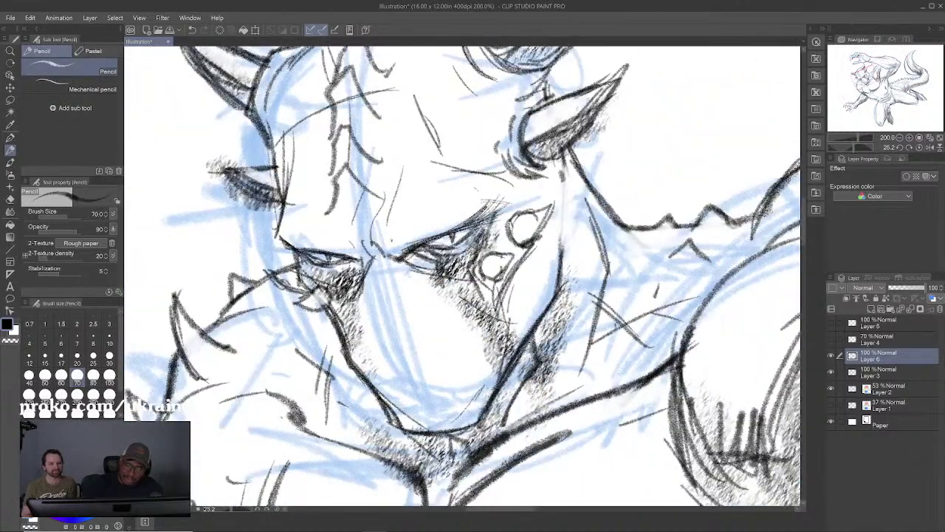
drag(421, 263, 473, 325)
drag(502, 281, 484, 347)
drag(487, 303, 490, 380)
mouse_move(357, 279)
mouse_down()
mouse_move(347, 293)
mouse_move(364, 363)
mouse_up()
drag(323, 286, 360, 367)
drag(336, 298, 359, 368)
drag(489, 328, 500, 379)
drag(507, 347, 477, 427)
Step: Draw a few curved contour lines across the muzzle
mouse_move(376, 325)
mouse_down()
mouse_move(373, 353)
mouse_move(441, 393)
mouse_up()
drag(381, 341, 463, 381)
drag(375, 328, 427, 421)
drag(406, 325, 424, 339)
Step: Hatch the shadow along the side of the jaw with diagonal pencil strokes
drag(514, 365, 488, 416)
drag(542, 328, 499, 412)
drag(525, 341, 495, 433)
drag(547, 325, 531, 356)
drag(569, 275, 555, 301)
drag(570, 281, 524, 403)
drag(549, 378, 510, 415)
Step: Hatch the neck beneath the chin and deepen the shadow along both sides of the jaw
drag(390, 436, 359, 465)
drag(397, 416, 357, 445)
mouse_move(395, 394)
mouse_down()
mouse_move(370, 435)
mouse_move(422, 483)
mouse_up()
drag(414, 414, 417, 330)
drag(345, 304, 380, 378)
mouse_move(340, 270)
mouse_down()
mouse_move(354, 357)
mouse_move(337, 327)
mouse_up()
drag(400, 379, 428, 414)
mouse_move(430, 411)
mouse_down()
mouse_move(471, 361)
mouse_move(492, 358)
mouse_up()
drag(480, 377, 524, 328)
drag(488, 369, 557, 302)
drag(502, 347, 554, 276)
Step: Darken the undersides of the cheek studs and add short strokes by the far eye and temple
drag(457, 243, 467, 371)
drag(493, 303, 523, 328)
drag(521, 312, 510, 344)
drag(528, 318, 511, 349)
drag(558, 285, 535, 312)
drag(330, 342, 350, 375)
drag(288, 278, 313, 299)
drag(297, 225, 289, 273)
drag(297, 238, 291, 265)
Step: Darken the small horn on the far side of the head and draw texture lines down that side of the forehead
drag(240, 218, 272, 244)
drag(240, 221, 285, 248)
drag(283, 196, 330, 305)
drag(308, 258, 330, 302)
mouse_move(334, 209)
mouse_down()
mouse_move(315, 260)
mouse_move(325, 284)
mouse_up()
drag(341, 217, 325, 298)
drag(335, 239, 325, 297)
Step: Add pencil creases around the brow, beneath the eyes and along the bridge of the nose
drag(513, 169, 499, 203)
drag(420, 237, 438, 272)
drag(353, 332, 372, 355)
drag(357, 303, 383, 330)
drag(440, 310, 506, 266)
mouse_move(452, 248)
mouse_down()
mouse_move(499, 290)
mouse_move(519, 291)
mouse_up()
drag(362, 282, 377, 305)
drag(384, 263, 350, 284)
drag(376, 225, 346, 285)
drag(364, 252, 344, 275)
drag(384, 205, 363, 231)
Step: Cover the forehead with short broken scale marks and touch up the cheek hatching
drag(454, 185, 437, 204)
drag(399, 177, 378, 205)
drag(442, 149, 414, 176)
drag(470, 153, 454, 184)
drag(492, 177, 469, 222)
drag(515, 268, 542, 282)
drag(481, 339, 463, 359)
drag(473, 354, 431, 243)
drag(418, 319, 445, 327)
mouse_move(370, 258)
mouse_down()
mouse_move(361, 280)
mouse_move(452, 219)
mouse_move(535, 245)
mouse_up()
drag(465, 198, 419, 236)
drag(439, 170, 450, 201)
drag(448, 178, 483, 188)
drag(607, 221, 433, 220)
mouse_move(399, 254)
mouse_down()
mouse_move(421, 364)
mouse_move(405, 399)
mouse_up()
drag(425, 418, 453, 259)
drag(476, 159, 465, 226)
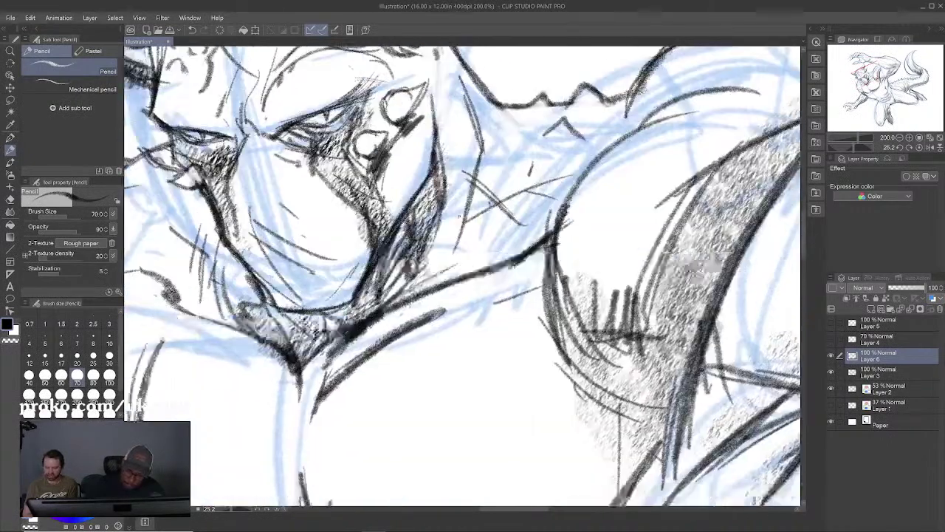
Step: Darken the crossing lines on the neck, hatch between them and add a small angular scale beside them
mouse_move(509, 168)
mouse_down()
mouse_move(491, 204)
mouse_move(481, 200)
mouse_up()
mouse_move(493, 150)
mouse_down()
mouse_move(474, 184)
mouse_move(507, 235)
mouse_up()
mouse_move(490, 204)
mouse_down()
mouse_move(463, 227)
mouse_move(584, 175)
mouse_up()
drag(462, 226, 579, 176)
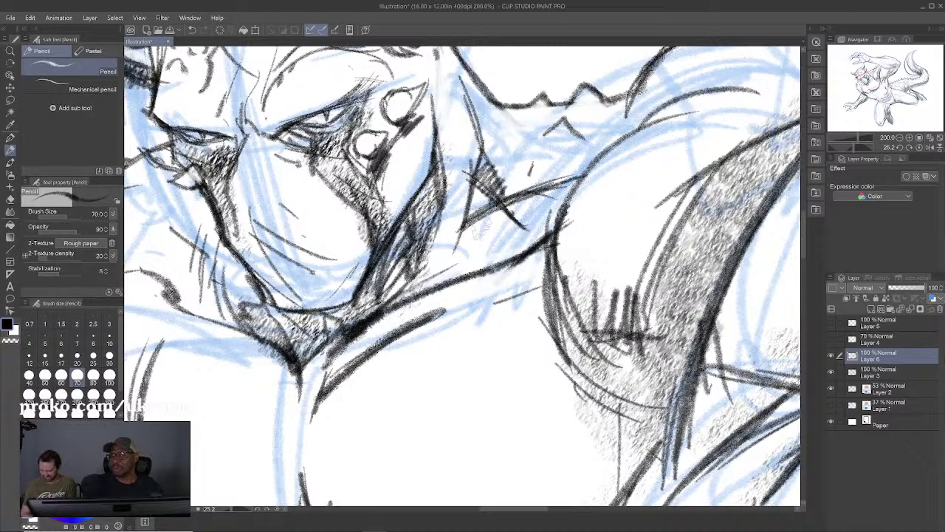
drag(444, 174, 415, 279)
drag(440, 206, 403, 319)
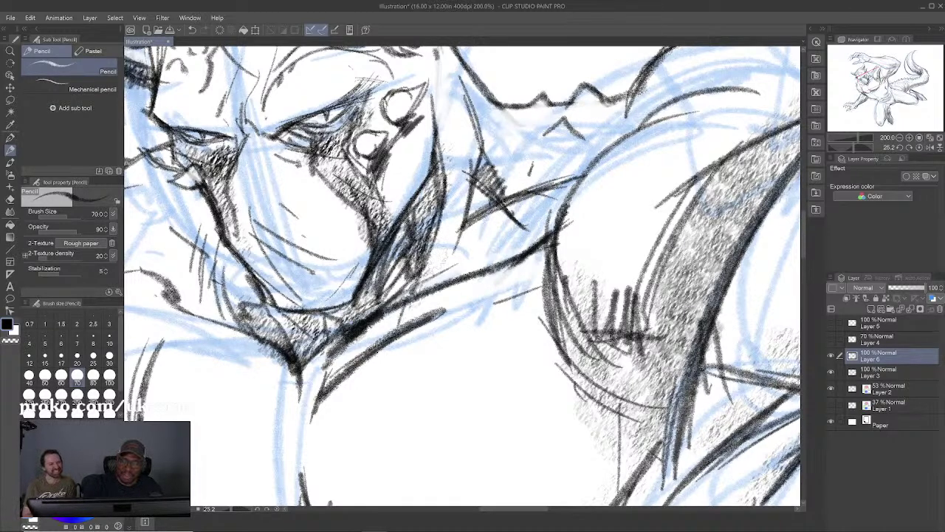
drag(534, 159, 524, 178)
drag(534, 159, 553, 166)
mouse_move(501, 152)
mouse_down()
mouse_move(525, 133)
mouse_move(532, 208)
mouse_move(480, 204)
mouse_move(482, 267)
mouse_up()
mouse_move(495, 199)
mouse_down()
mouse_move(490, 288)
mouse_move(464, 323)
mouse_up()
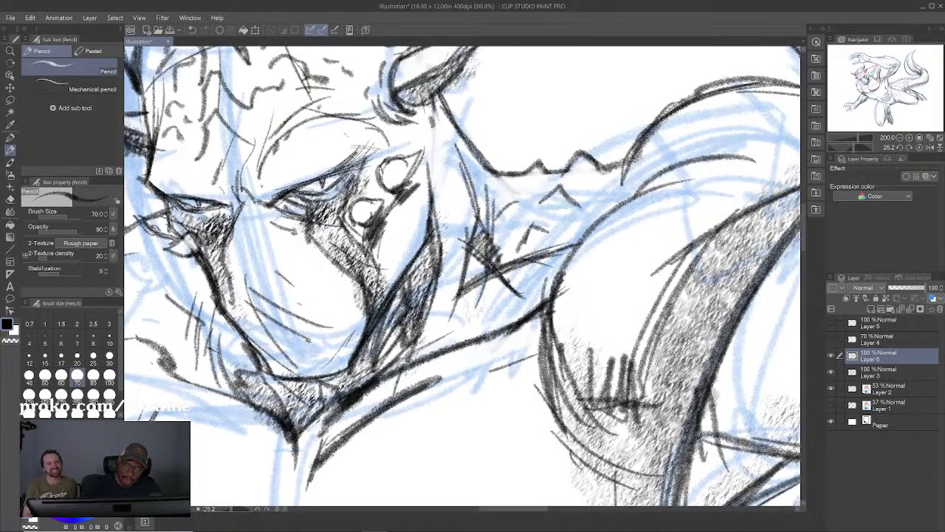
Step: Fill a rounded dark patch and a smaller corner patch at the base of the neck, with light hatching above
mouse_move(520, 294)
mouse_down()
mouse_move(490, 328)
mouse_move(473, 316)
mouse_move(482, 325)
mouse_up()
drag(519, 286, 506, 316)
drag(484, 292, 436, 354)
mouse_move(464, 309)
mouse_down()
mouse_move(443, 333)
mouse_move(448, 345)
mouse_move(471, 329)
mouse_move(448, 341)
mouse_up()
drag(472, 332, 455, 339)
drag(566, 252, 527, 276)
drag(558, 259, 535, 271)
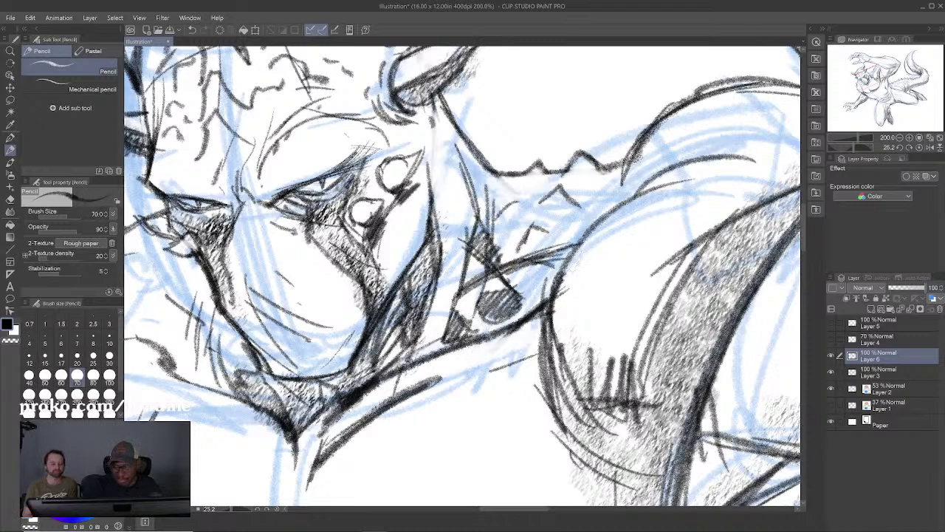
Step: Hatch short lines beneath the large spike on the lowered arm's shoulder
key(ctrl+minus)
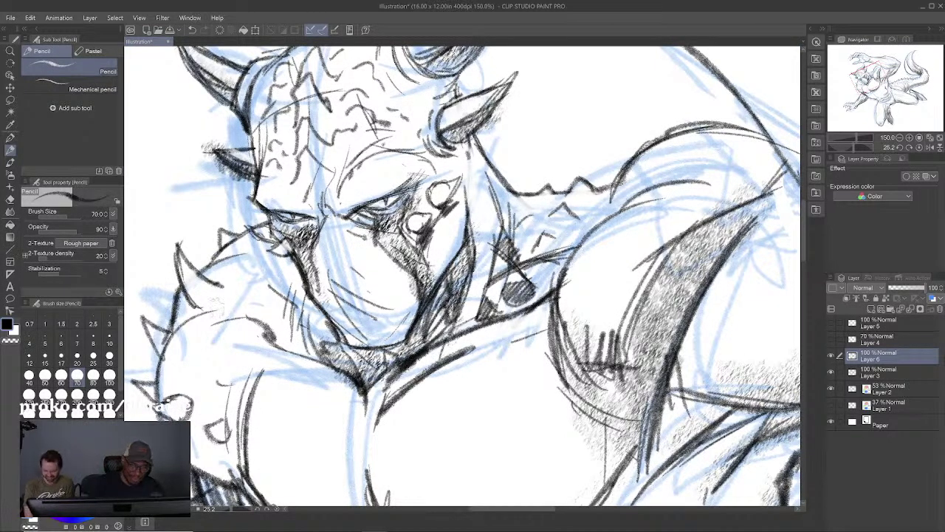
drag(199, 290, 185, 311)
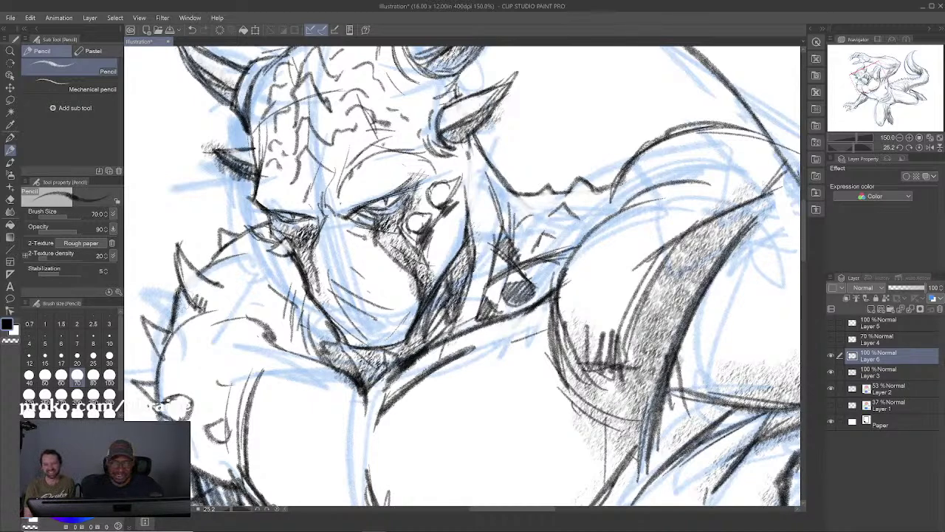
key(x)
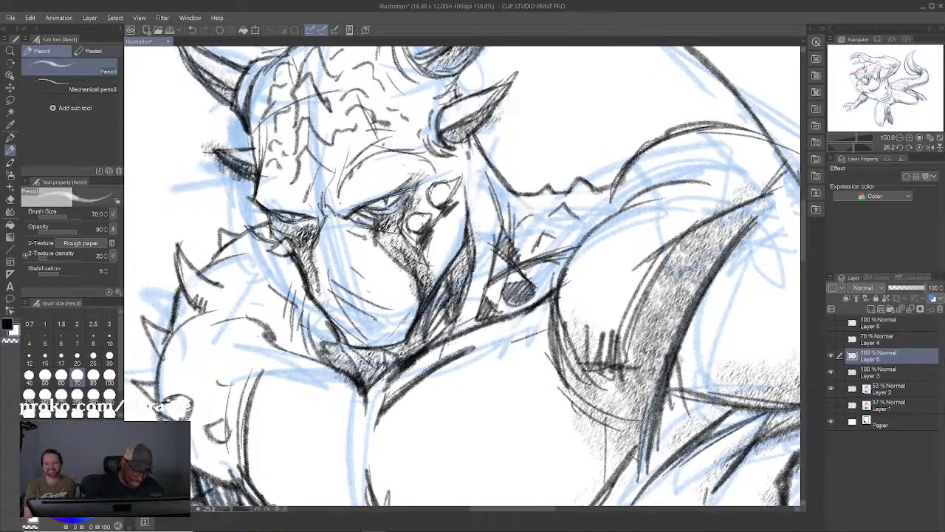
key(x)
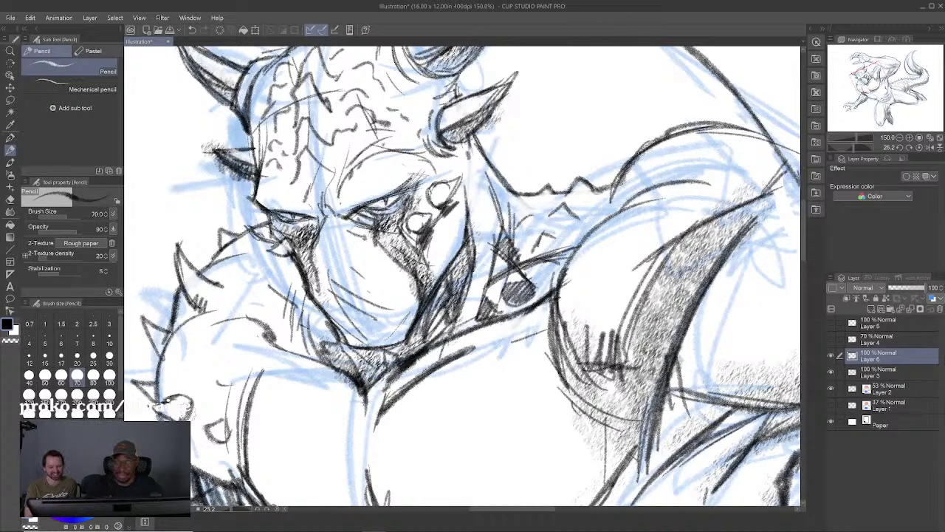
Step: Draw curved hatch lines across the cheek contours on both sides of the muzzle
mouse_move(393, 285)
mouse_down()
mouse_move(457, 258)
mouse_move(451, 243)
mouse_move(356, 276)
mouse_up()
drag(458, 254, 381, 274)
drag(453, 238, 425, 266)
drag(322, 250, 296, 289)
drag(318, 290, 312, 302)
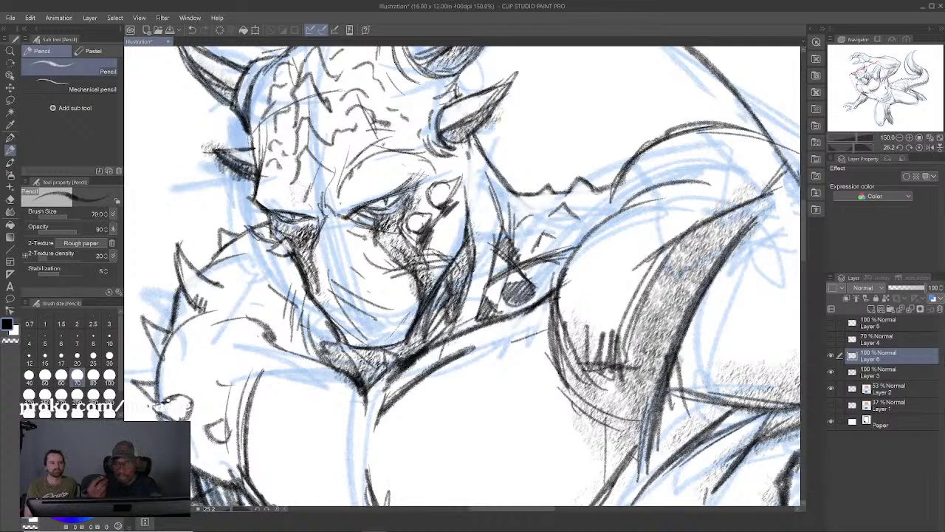
Step: Darken the eyelids and the shadows around both eyes with short pencil strokes
drag(351, 211, 364, 224)
drag(308, 217, 290, 235)
drag(315, 222, 296, 239)
drag(415, 189, 400, 211)
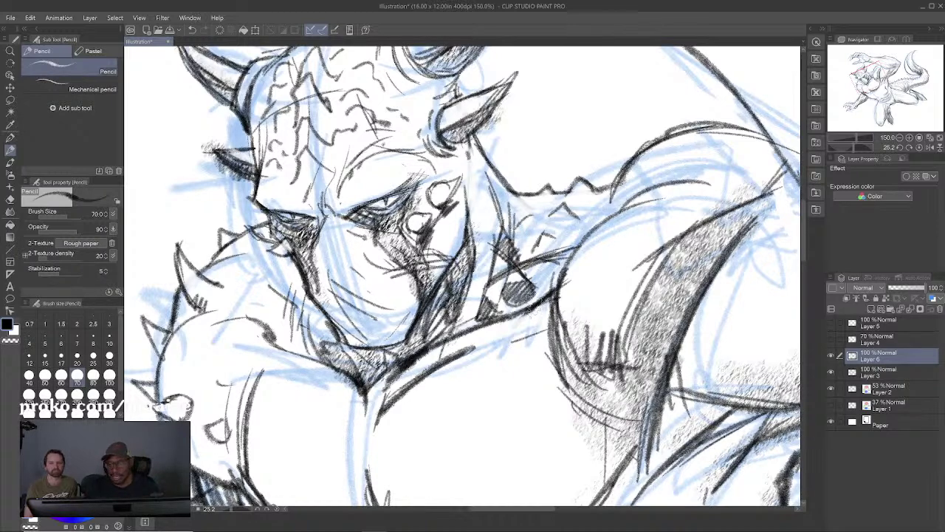
Step: Reinforce the lower edge of the spiked shoulder and hatch short vertical lines along it
drag(529, 313, 574, 230)
drag(220, 369, 282, 393)
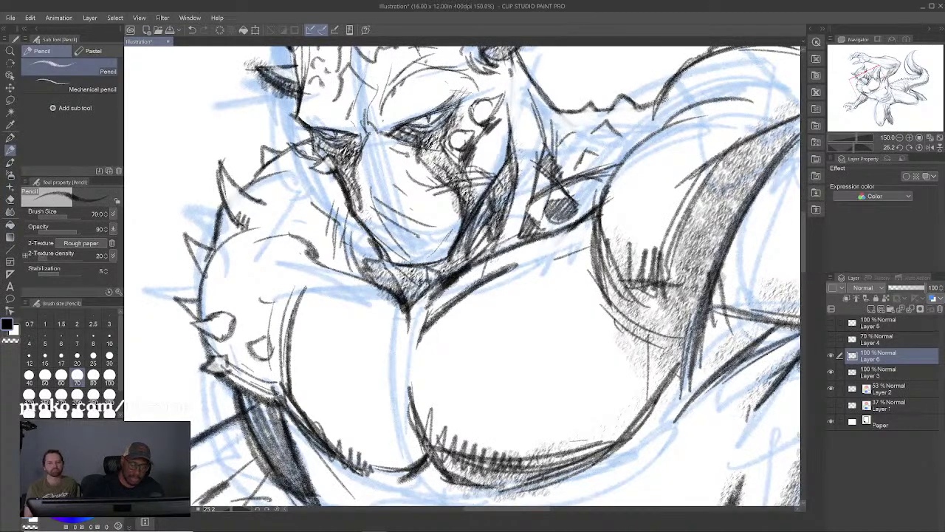
drag(269, 360, 271, 388)
drag(263, 359, 264, 384)
drag(255, 357, 252, 379)
drag(242, 351, 245, 376)
drag(235, 348, 237, 370)
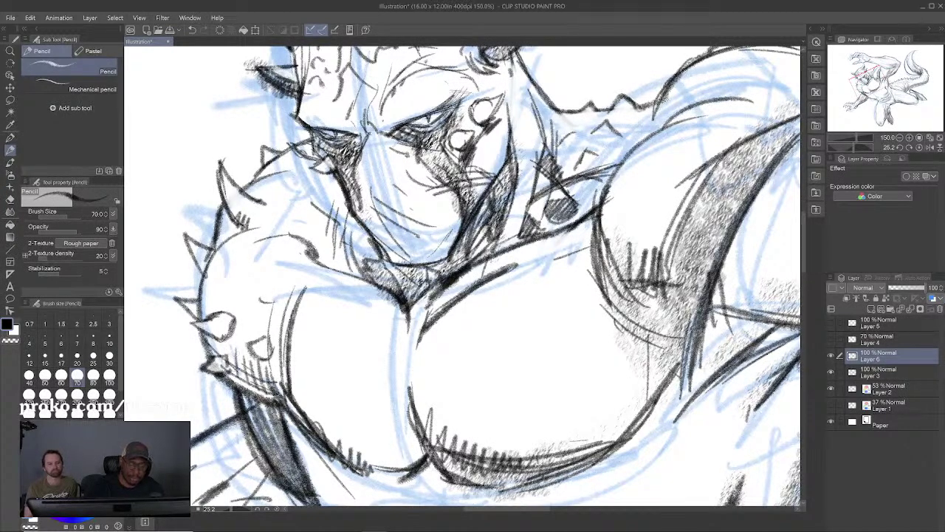
Step: Draw curved contour lines along the edge of the armpit shadow and over the top of the raised arm's shoulder
drag(562, 210, 397, 308)
drag(488, 370, 632, 214)
drag(536, 267, 652, 203)
drag(505, 210, 627, 189)
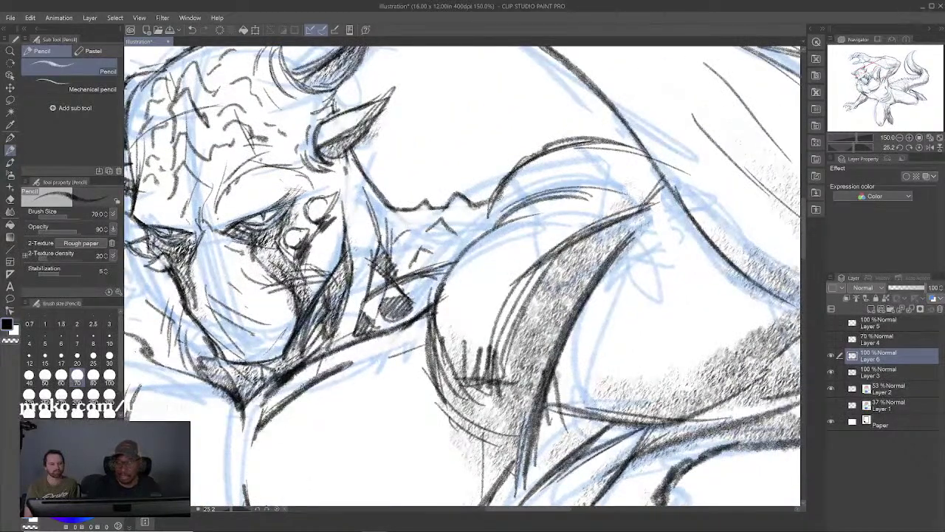
drag(510, 201, 628, 174)
drag(471, 243, 504, 181)
drag(465, 239, 501, 189)
Step: Draw muscle contour lines along the underside of the raised upper arm, running into the armpit
drag(607, 279, 514, 201)
scroll(514, 201, down, 1)
drag(514, 252, 463, 240)
drag(424, 274, 582, 223)
drag(511, 258, 592, 207)
drag(473, 265, 591, 223)
drag(553, 259, 641, 207)
mouse_move(576, 248)
mouse_down()
mouse_move(521, 282)
mouse_move(683, 230)
mouse_up()
mouse_move(641, 243)
mouse_down()
mouse_move(527, 301)
mouse_move(600, 276)
mouse_up()
mouse_move(569, 287)
mouse_down()
mouse_move(704, 233)
mouse_move(607, 277)
mouse_up()
mouse_move(476, 316)
mouse_down()
mouse_move(534, 285)
mouse_move(566, 286)
mouse_up()
mouse_move(494, 343)
mouse_down()
mouse_move(539, 289)
mouse_move(573, 293)
mouse_up()
Step: Add long contour strokes from the elbow along the raised upper arm and darken the folds at the armpit
mouse_move(571, 302)
mouse_down()
mouse_move(667, 265)
mouse_move(728, 225)
mouse_up()
drag(639, 273, 723, 227)
drag(610, 258, 693, 234)
drag(639, 246, 710, 229)
drag(560, 252, 613, 226)
drag(502, 278, 623, 226)
drag(432, 301, 494, 263)
drag(399, 342, 462, 284)
drag(468, 305, 475, 295)
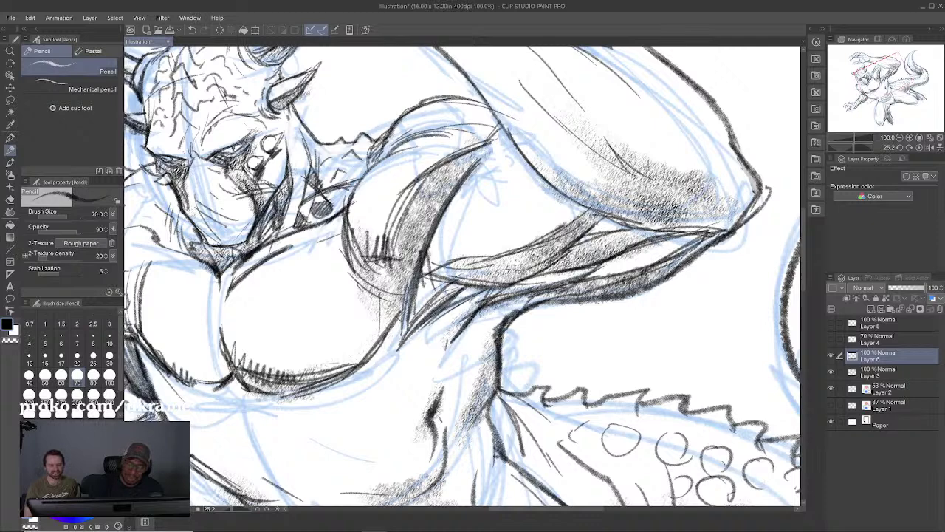
Step: Draw strokes down the side of the torso below the armpit and hatch the shadowed edge of the back
drag(438, 353, 473, 315)
drag(473, 308, 491, 291)
drag(433, 363, 475, 308)
drag(491, 340, 462, 434)
drag(494, 368, 465, 431)
Step: Darken the side of the rib cage and hatch its lower edge, redoing the last hatching to extend it toward the abdomen
mouse_move(462, 384)
mouse_down()
mouse_move(479, 294)
mouse_move(437, 329)
mouse_up()
drag(447, 314, 439, 362)
drag(450, 329, 434, 379)
mouse_move(472, 348)
mouse_down()
mouse_move(509, 298)
mouse_move(457, 318)
mouse_move(459, 362)
mouse_up()
drag(471, 339, 451, 364)
drag(469, 337, 438, 367)
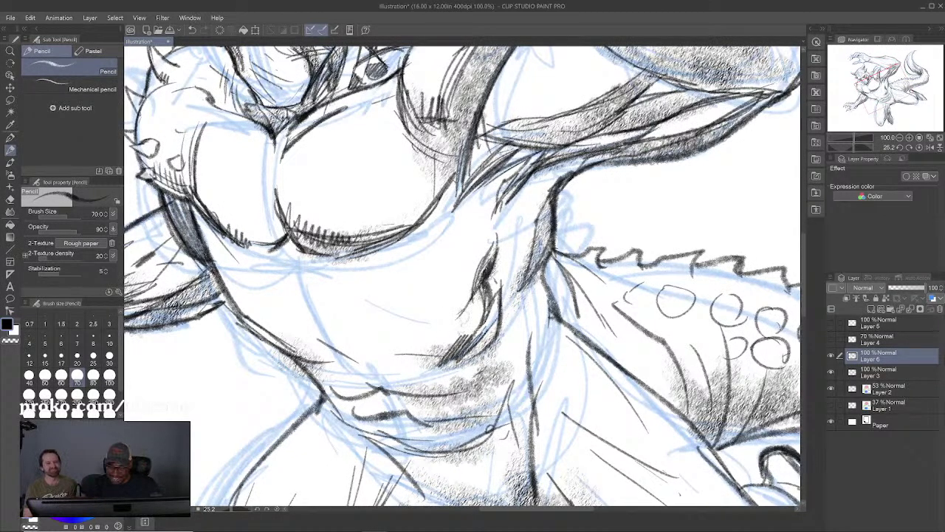
key(ctrl+z)
drag(464, 333, 424, 369)
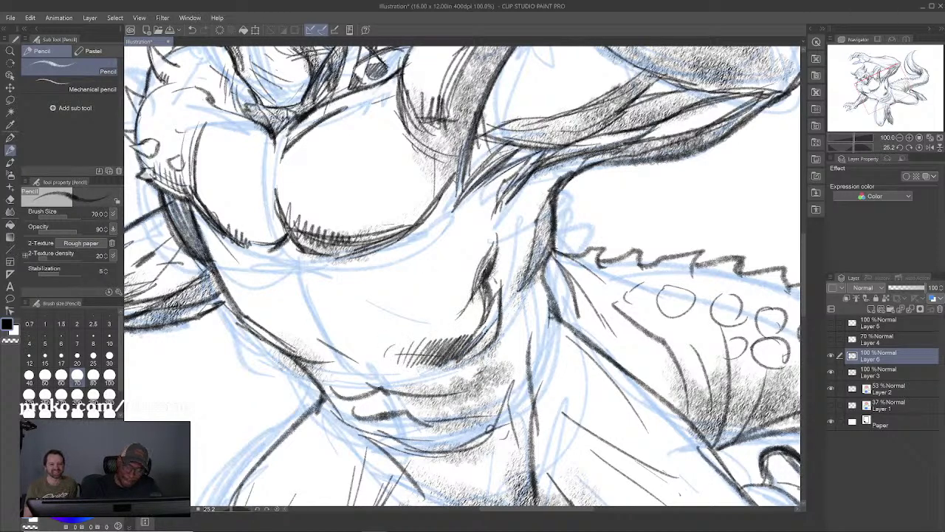
Step: Darken the waist outline below the ribs and add short strokes where it meets the first belly fold
drag(251, 328, 328, 359)
mouse_move(272, 341)
mouse_down()
mouse_move(334, 371)
mouse_move(299, 372)
mouse_up()
mouse_move(362, 370)
mouse_down()
mouse_move(310, 401)
mouse_move(447, 396)
mouse_up()
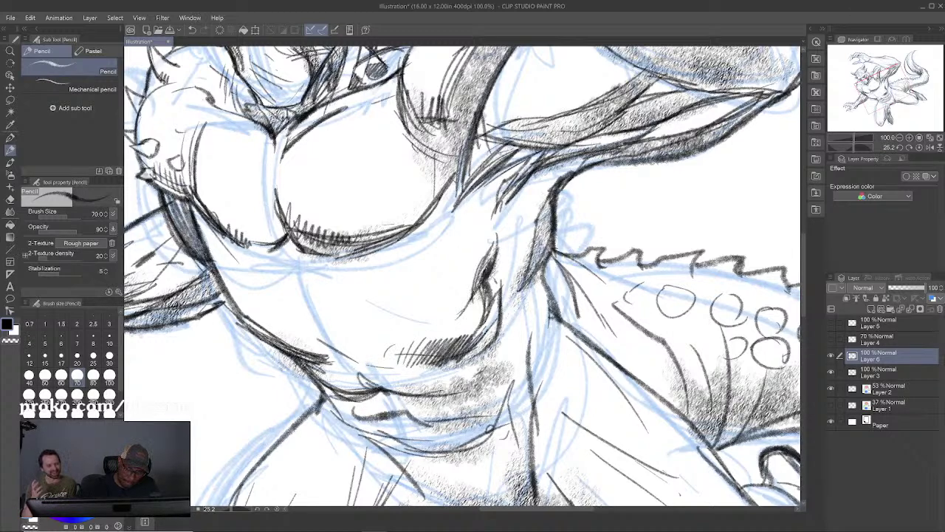
drag(350, 367, 383, 392)
Step: Draw curved strokes under the hatched lower ribs and hatch the belly folds toward the flank
drag(455, 368, 468, 347)
mouse_move(398, 375)
mouse_down()
mouse_move(453, 367)
mouse_move(495, 333)
mouse_up()
mouse_move(451, 371)
mouse_down()
mouse_move(505, 325)
mouse_move(500, 334)
mouse_up()
mouse_move(469, 360)
mouse_down()
mouse_move(502, 328)
mouse_move(511, 335)
mouse_up()
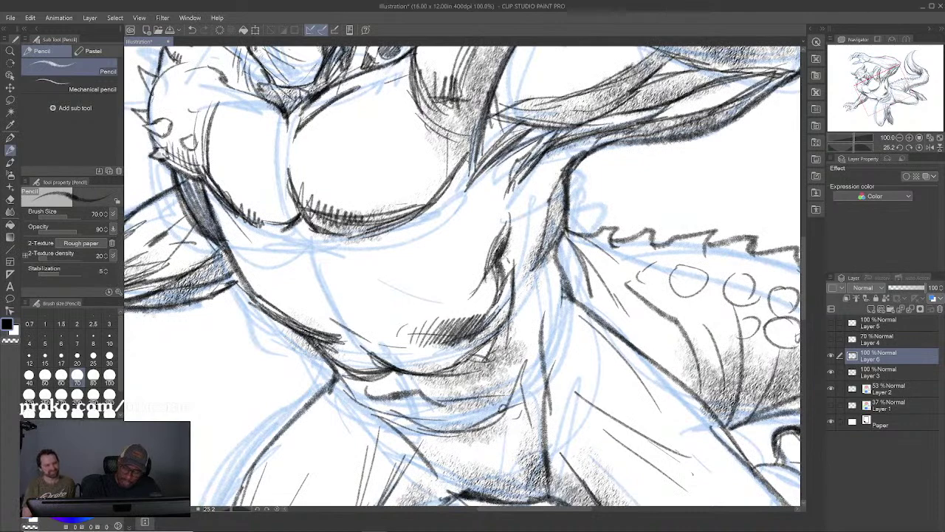
mouse_move(462, 370)
mouse_down()
mouse_move(402, 397)
mouse_move(410, 381)
mouse_move(434, 377)
mouse_up()
key(x)
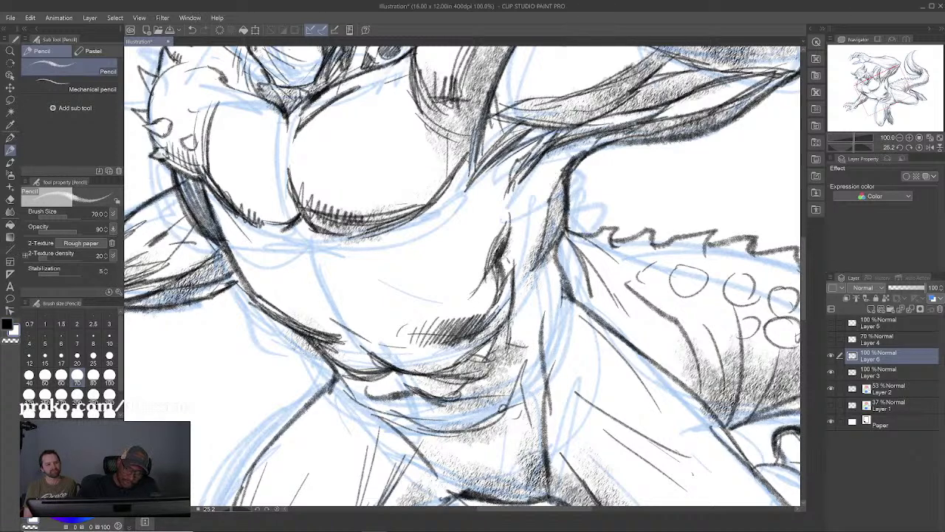
key(c)
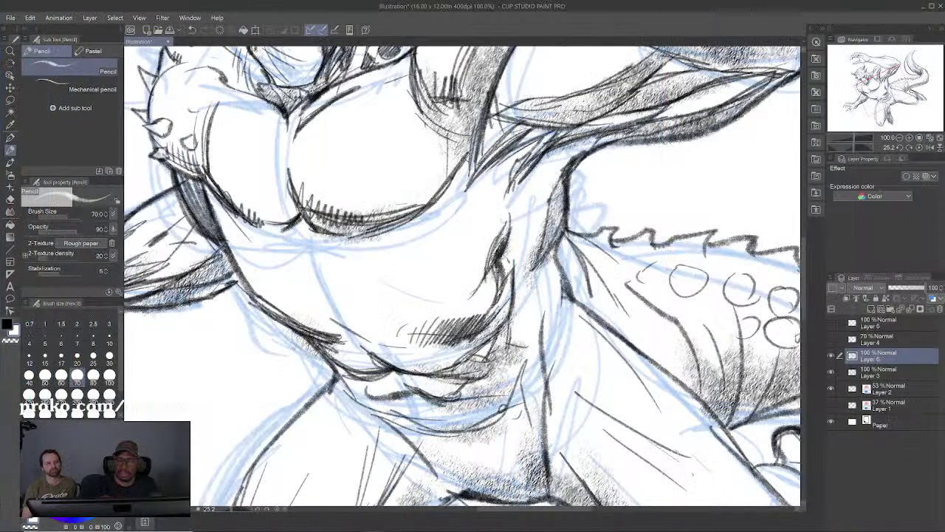
Step: Hatch the outer side of the large pectoral below the shoulder and reinforce its lower edge
key(x)
drag(449, 132, 447, 181)
drag(453, 131, 451, 178)
drag(465, 122, 459, 174)
mouse_move(462, 170)
mouse_down()
mouse_move(454, 188)
mouse_move(414, 216)
mouse_up()
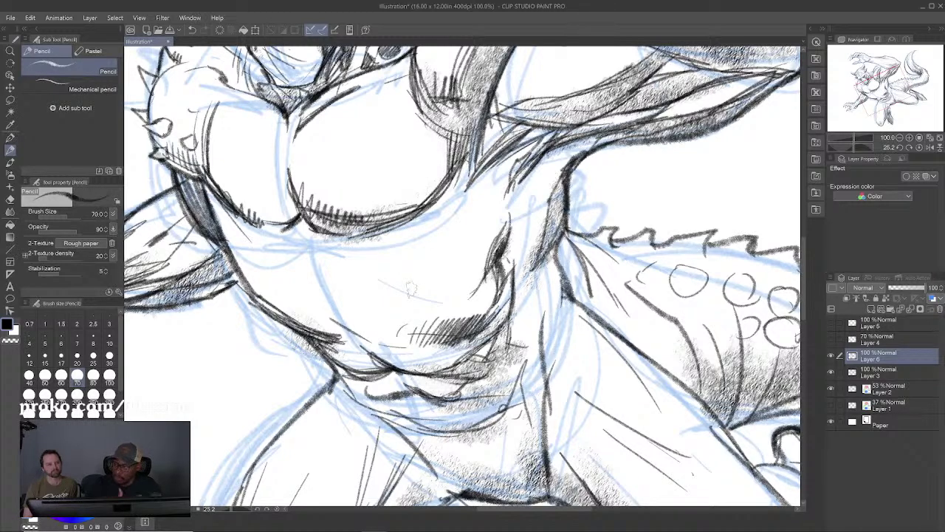
Step: Draw long hatching strokes down the flank from the armpit along the back edge to the lower ribs
mouse_move(503, 172)
mouse_down()
mouse_move(477, 236)
mouse_move(456, 248)
mouse_up()
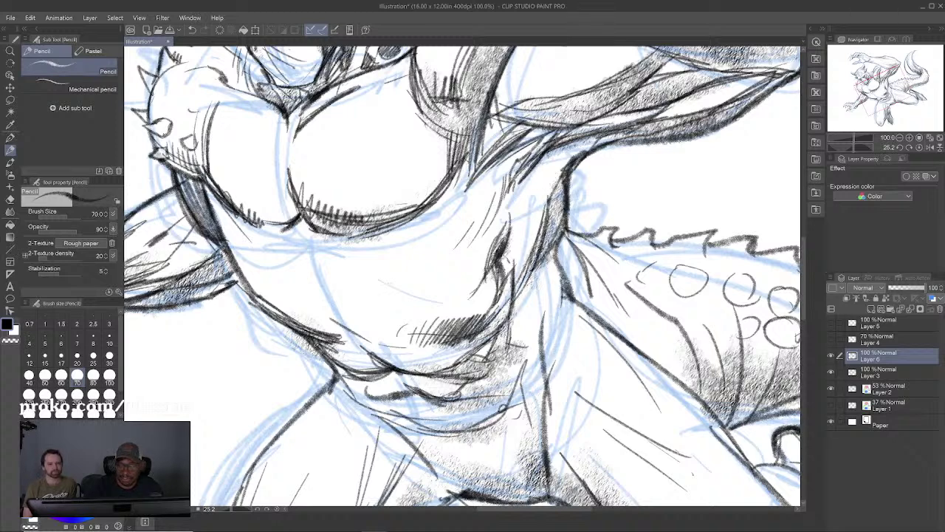
mouse_move(568, 166)
mouse_down()
mouse_move(525, 293)
mouse_move(514, 261)
mouse_move(502, 292)
mouse_up()
drag(529, 249, 512, 288)
drag(530, 232, 522, 267)
drag(532, 222, 504, 299)
mouse_move(508, 284)
mouse_down()
mouse_move(487, 328)
mouse_move(428, 356)
mouse_up()
drag(493, 333, 442, 350)
Step: Rework the belly folds with alternating white and black pencil strokes, continuing down to the hip and groin creases
key(x)
drag(364, 349, 412, 371)
mouse_move(382, 349)
mouse_down()
mouse_move(418, 368)
mouse_move(493, 339)
mouse_up()
key(x)
mouse_move(385, 351)
mouse_down()
mouse_move(430, 376)
mouse_move(505, 382)
mouse_up()
drag(400, 378, 472, 402)
drag(471, 404, 521, 426)
mouse_move(526, 332)
mouse_down()
mouse_move(518, 427)
mouse_move(518, 415)
mouse_up()
Step: Draw long overlapping pencil strokes along the inner edge of the near thigh, from the groin toward the knee
drag(403, 379, 446, 433)
mouse_move(443, 369)
mouse_down()
mouse_move(475, 272)
mouse_move(531, 234)
mouse_up()
drag(504, 282, 451, 379)
drag(508, 281, 433, 390)
drag(517, 312, 427, 390)
drag(503, 292, 518, 319)
drag(483, 275, 446, 330)
drag(497, 246, 426, 363)
drag(498, 243, 468, 288)
drag(472, 236, 446, 297)
mouse_move(451, 340)
mouse_down()
mouse_move(480, 270)
mouse_move(395, 392)
mouse_up()
Step: Hatch the front of the near bent knee with long downward strokes
mouse_move(343, 336)
mouse_down()
mouse_move(365, 416)
mouse_move(332, 438)
mouse_up()
drag(333, 378, 325, 432)
drag(353, 340, 322, 457)
Step: Add parallel slanted strokes along the shadowed underside of the near thigh down to the knee
drag(436, 344, 359, 412)
drag(416, 371, 359, 430)
drag(438, 344, 380, 416)
drag(412, 371, 373, 430)
drag(400, 379, 362, 439)
drag(379, 394, 348, 446)
drag(364, 403, 356, 418)
Step: Extend the knee hatching up along the outer side of the near thigh
drag(356, 356, 329, 391)
drag(355, 313, 317, 378)
drag(365, 282, 313, 370)
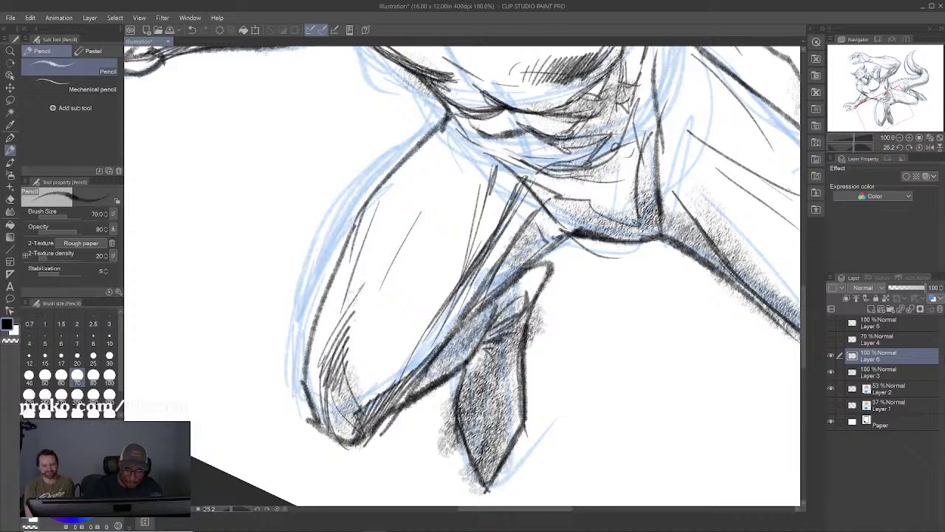
Step: Hatch the folded lower leg behind the near thigh and darken the contours of its calf and heel
drag(501, 295, 430, 366)
drag(514, 281, 495, 305)
drag(524, 279, 496, 301)
drag(551, 269, 504, 299)
drag(548, 269, 399, 406)
drag(487, 309, 455, 424)
drag(380, 422, 350, 443)
Step: Reinforce the outer outline of the near knee with heavier pencil strokes
drag(303, 394, 332, 438)
drag(302, 365, 311, 417)
drag(305, 383, 313, 415)
Step: Add short crease strokes where the near thigh meets the hip and a stroke at the opposite hip
mouse_move(619, 269)
mouse_down()
mouse_move(492, 393)
mouse_move(433, 299)
mouse_move(467, 351)
mouse_move(409, 344)
mouse_up()
scroll(465, 344, down, 1)
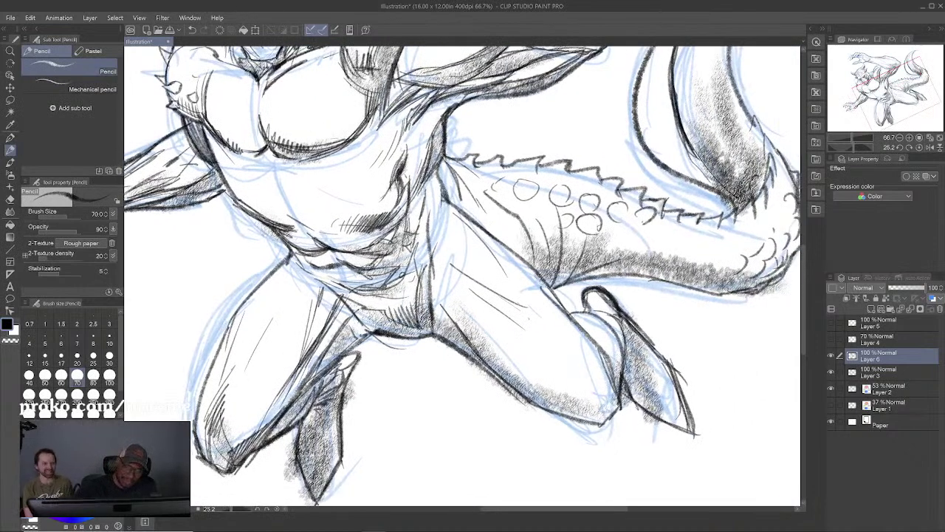
drag(341, 289, 361, 310)
drag(306, 266, 336, 299)
drag(286, 262, 319, 285)
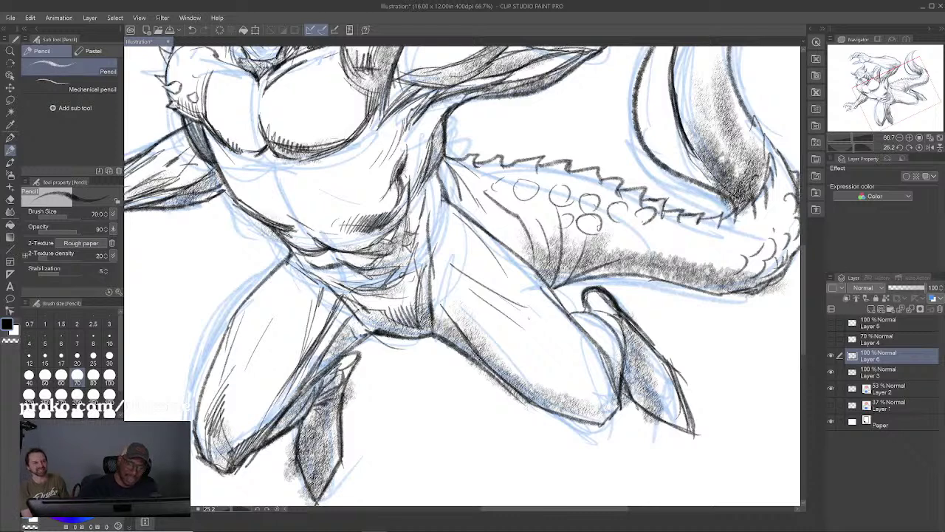
drag(437, 219, 432, 257)
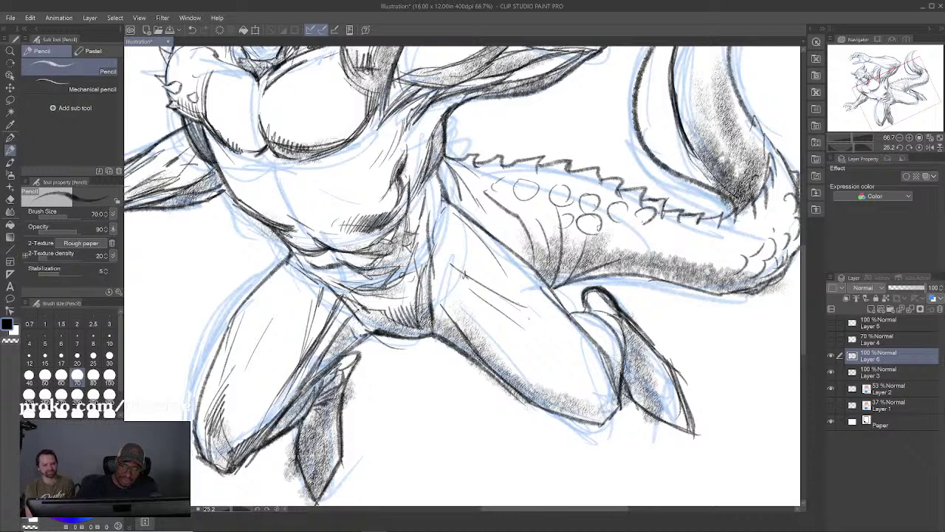
Step: Darken and hatch the underside of the far thigh from the groin down to the knee
drag(437, 293, 463, 334)
drag(441, 297, 504, 368)
mouse_move(472, 322)
mouse_down()
mouse_move(492, 351)
mouse_move(550, 395)
mouse_move(603, 414)
mouse_up()
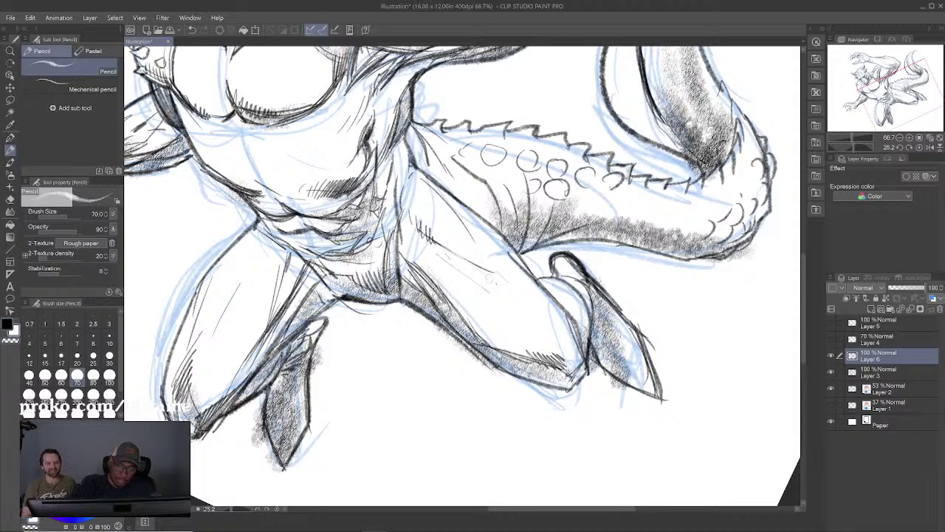
key(c)
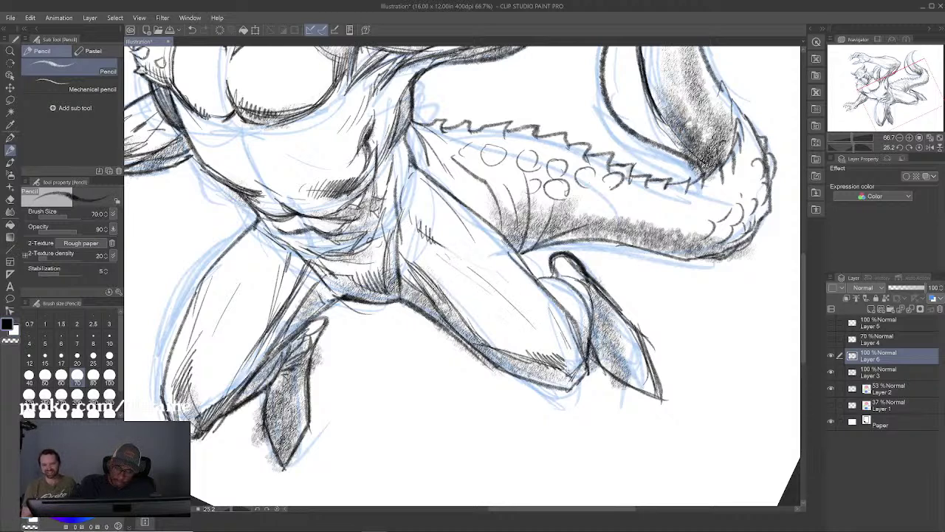
Step: Darken the back edge of the far knee and rework the contours of the foot behind it in black and white
mouse_move(582, 296)
mouse_down()
mouse_move(588, 327)
mouse_move(513, 370)
mouse_move(516, 385)
mouse_up()
drag(508, 347, 518, 385)
mouse_move(507, 336)
mouse_down()
mouse_move(517, 378)
mouse_move(564, 438)
mouse_up()
key(x)
mouse_move(525, 414)
mouse_down()
mouse_move(563, 438)
mouse_move(525, 426)
mouse_up()
key(x)
mouse_move(547, 365)
mouse_down()
mouse_move(564, 444)
mouse_move(591, 451)
mouse_up()
Step: Rework the base of the tail with tapering dark folds that fan upward from behind the far thigh
key(c)
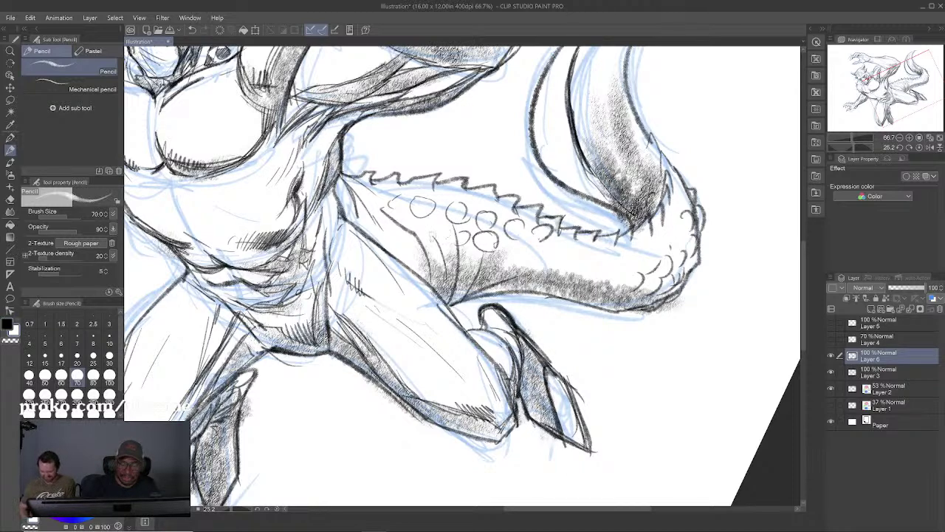
mouse_move(449, 238)
mouse_down()
mouse_move(443, 274)
mouse_move(442, 262)
mouse_up()
key(x)
drag(439, 243, 448, 282)
drag(452, 222, 464, 270)
mouse_move(424, 227)
mouse_down()
mouse_move(418, 258)
mouse_move(434, 288)
mouse_up()
drag(428, 250, 434, 260)
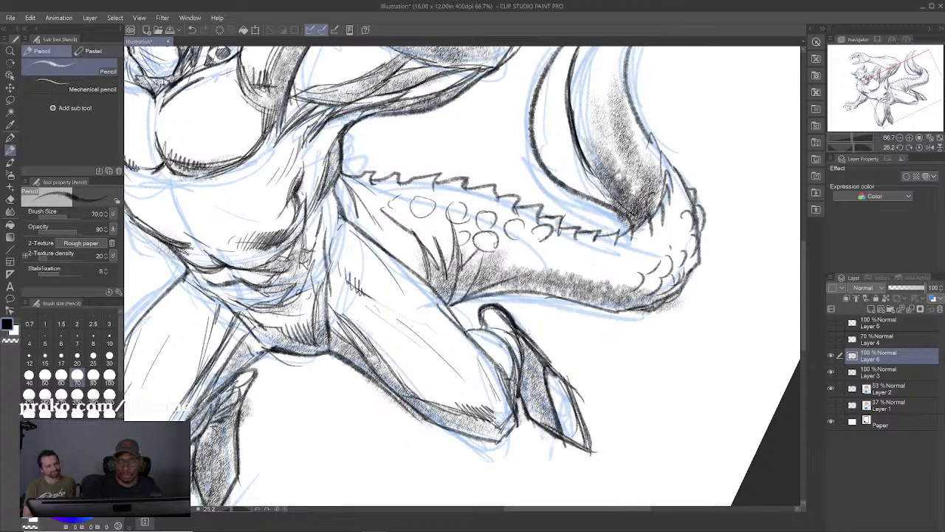
Step: Shade the round scales on the tail with pencil hatching and the Crayon at brush sizes 70 to 80
drag(496, 238, 477, 251)
drag(482, 236, 475, 251)
click(93, 51)
key(bracketleft)
key(bracketleft)
key(bracketleft)
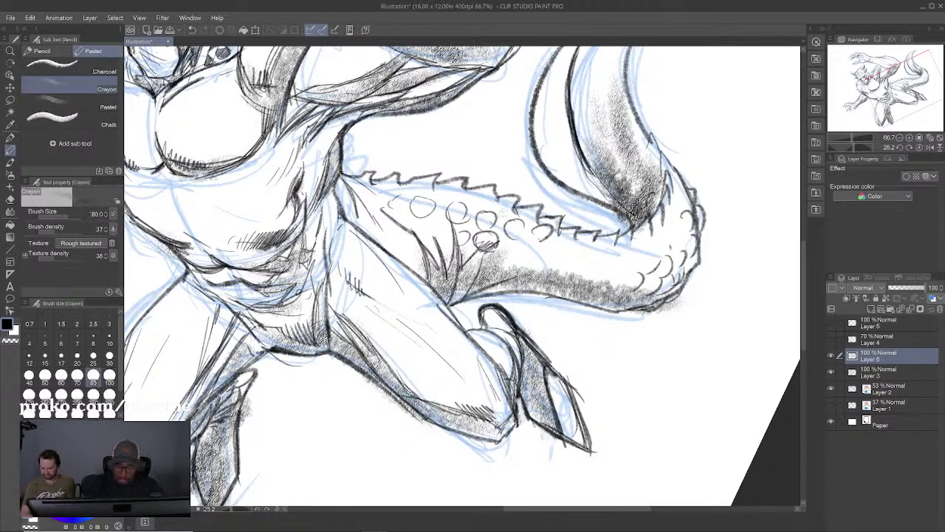
key(bracketright)
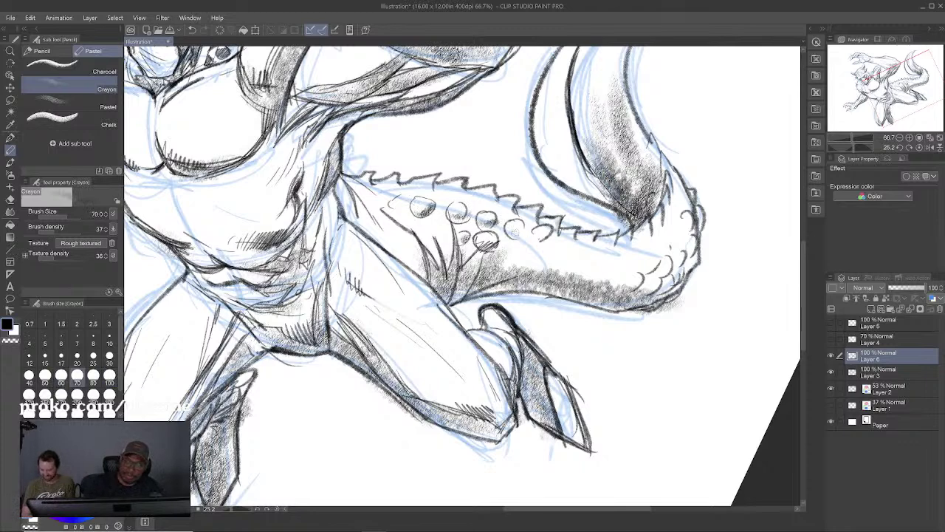
key(bracketright)
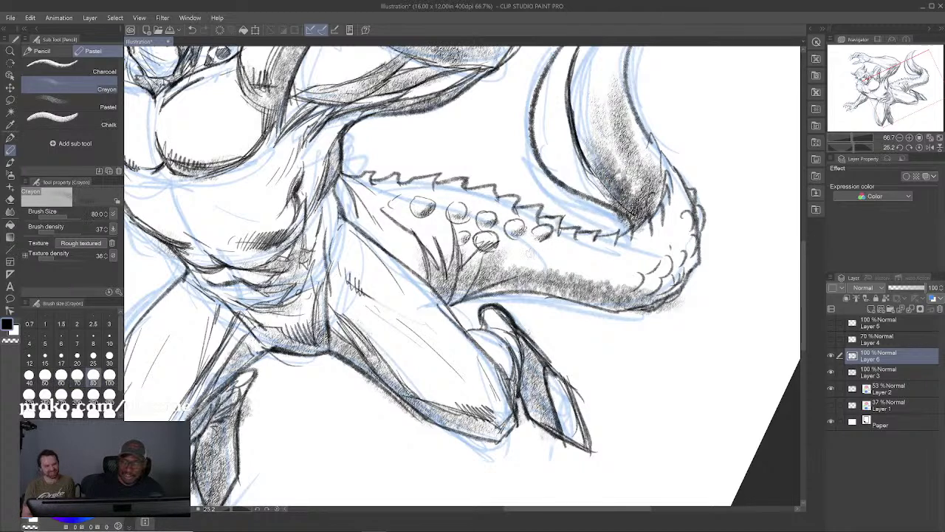
Step: Dab Crayon patches below the tail's round scales and draw jagged scale edges around them with the Pencil
drag(564, 266, 543, 258)
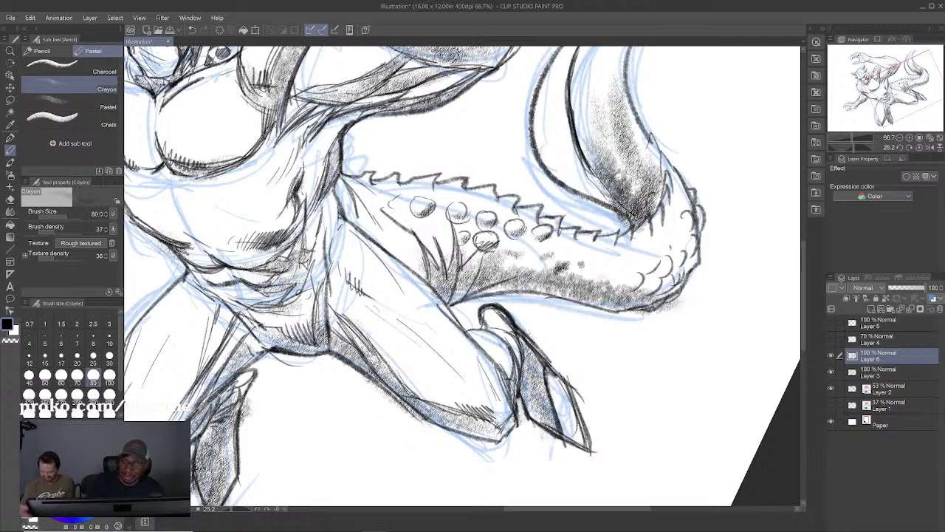
key(p)
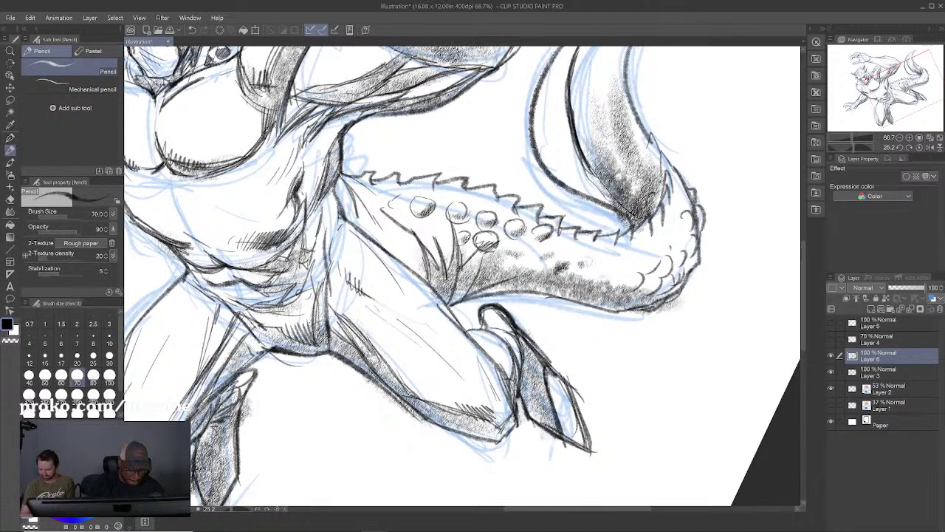
key(x)
key(x)
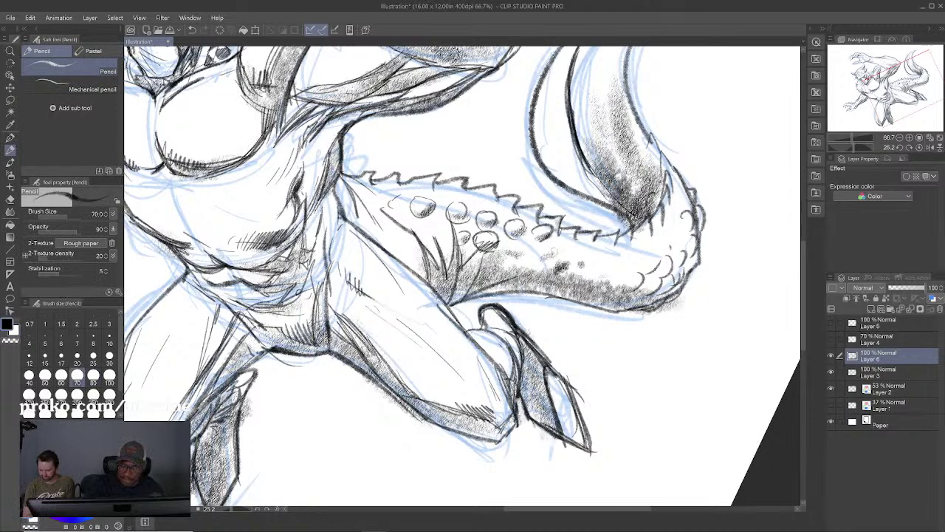
mouse_move(504, 251)
mouse_down()
mouse_move(526, 254)
mouse_move(517, 271)
mouse_move(547, 277)
mouse_move(576, 279)
mouse_move(582, 261)
mouse_up()
drag(576, 275, 592, 257)
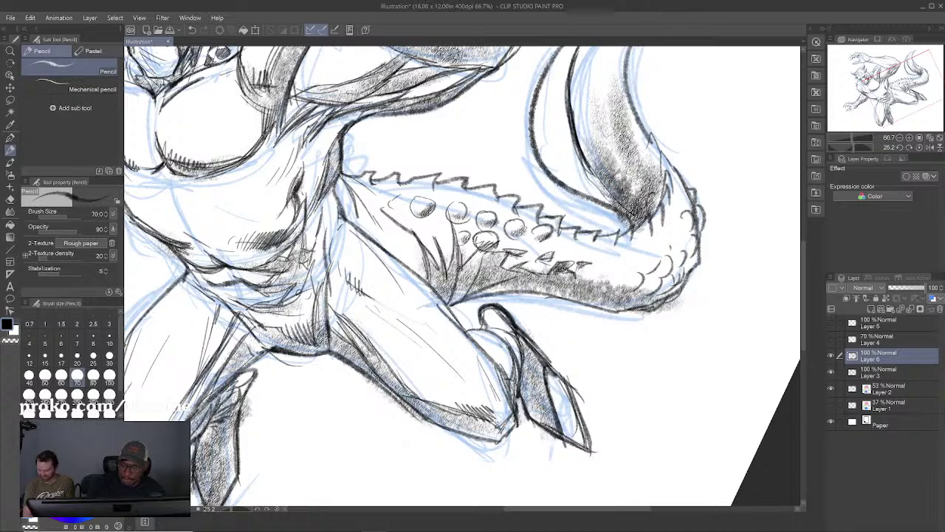
Step: Continue the rough overlapping scales along the tail's underside and around the outer edge of its bend
mouse_move(602, 294)
mouse_down()
mouse_move(665, 251)
mouse_move(672, 264)
mouse_up()
drag(657, 280, 669, 264)
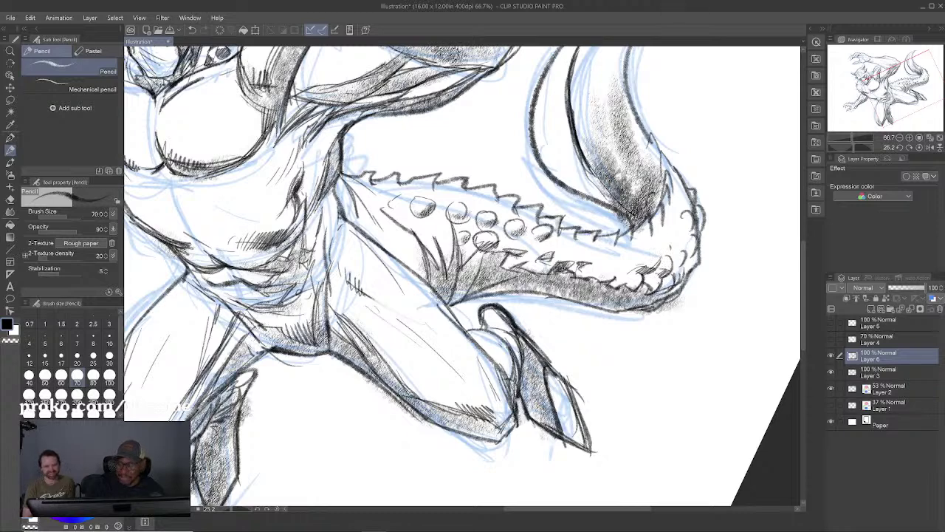
mouse_move(683, 276)
mouse_down()
mouse_move(699, 260)
mouse_move(693, 245)
mouse_up()
mouse_move(686, 235)
mouse_down()
mouse_move(691, 224)
mouse_move(698, 240)
mouse_move(703, 223)
mouse_up()
key(x)
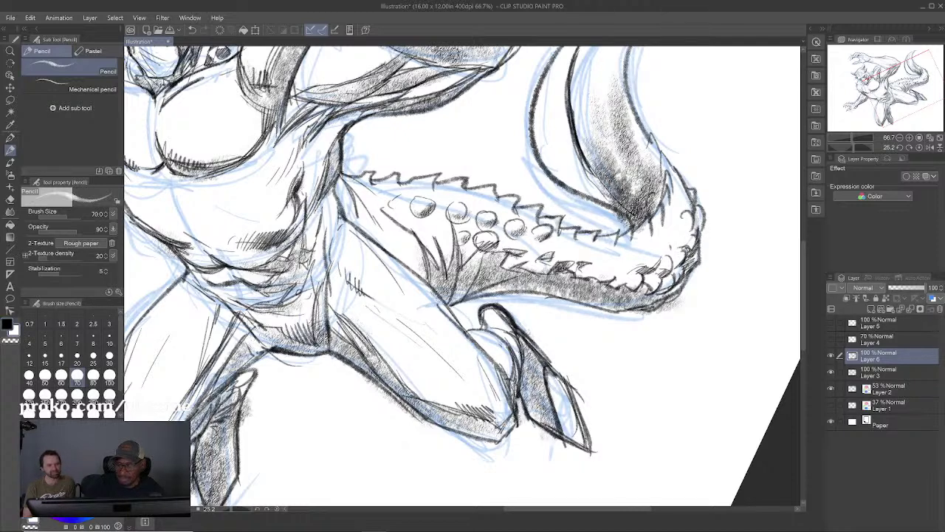
key(x)
mouse_move(688, 200)
mouse_down()
mouse_move(695, 214)
mouse_move(701, 197)
mouse_move(681, 167)
mouse_up()
drag(678, 172, 653, 149)
Step: Hatch the dark inner shadow of the upturned tail with long strokes rising from the bend
mouse_move(661, 173)
mouse_down()
mouse_move(653, 149)
mouse_move(635, 242)
mouse_move(618, 245)
mouse_up()
drag(621, 273, 595, 210)
drag(601, 237, 592, 179)
drag(595, 230, 589, 189)
mouse_move(594, 241)
mouse_down()
mouse_move(586, 179)
mouse_move(611, 102)
mouse_up()
mouse_move(605, 215)
mouse_down()
mouse_move(624, 93)
mouse_move(601, 143)
mouse_up()
drag(585, 174, 595, 244)
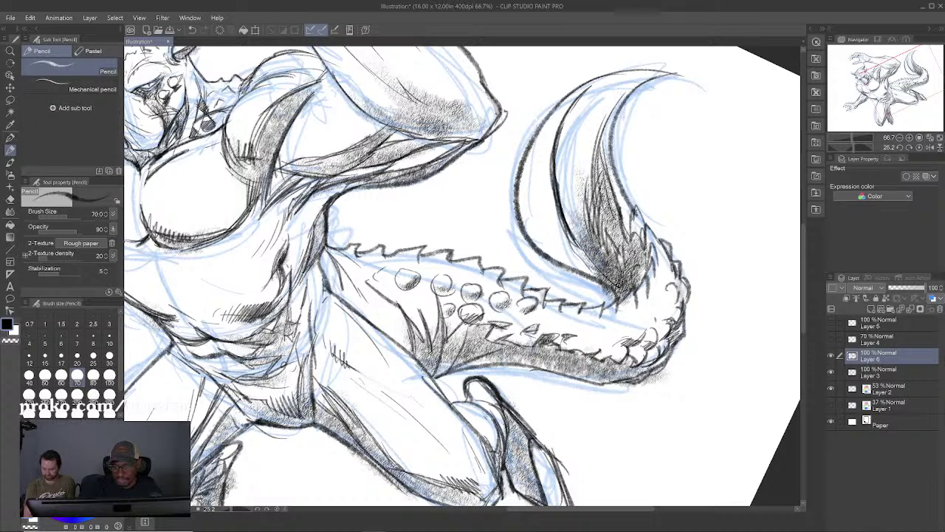
Step: Draw long curved contour stripes along the outer band of the upturned tail up toward its tip
drag(559, 201, 588, 270)
drag(558, 125, 555, 185)
mouse_move(589, 269)
mouse_down()
mouse_move(550, 127)
mouse_move(540, 137)
mouse_up()
drag(564, 260, 530, 197)
drag(593, 85, 563, 184)
drag(534, 147, 551, 266)
drag(595, 95, 565, 181)
Step: Shade the base of the tail beside the hip and along the far thigh with the Crayon
drag(640, 298, 677, 263)
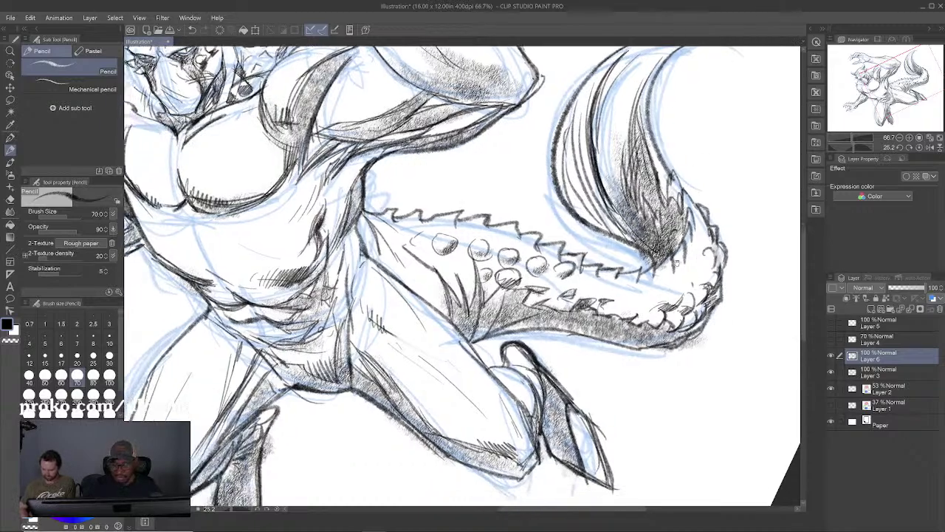
scroll(677, 263, down, 2)
scroll(682, 259, up, 2)
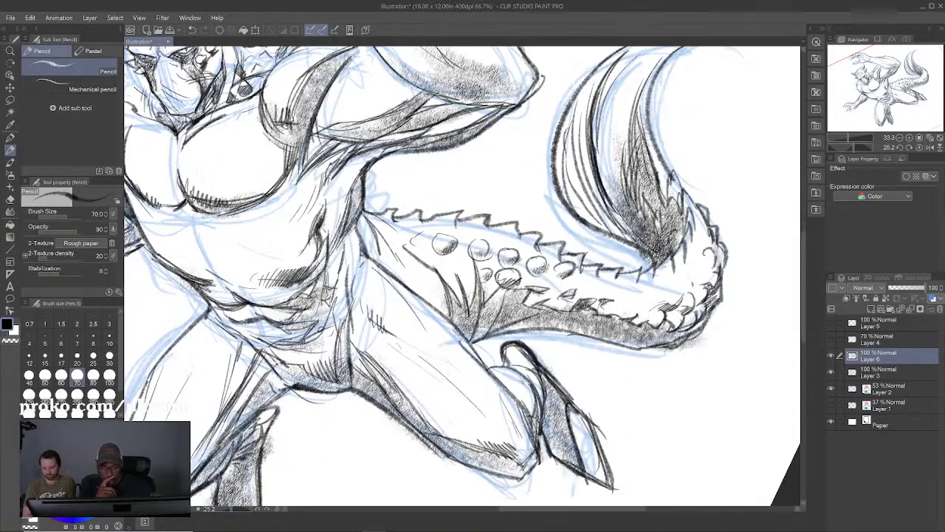
drag(680, 260, 752, 261)
key(ctrl+minus)
key(ctrl+minus)
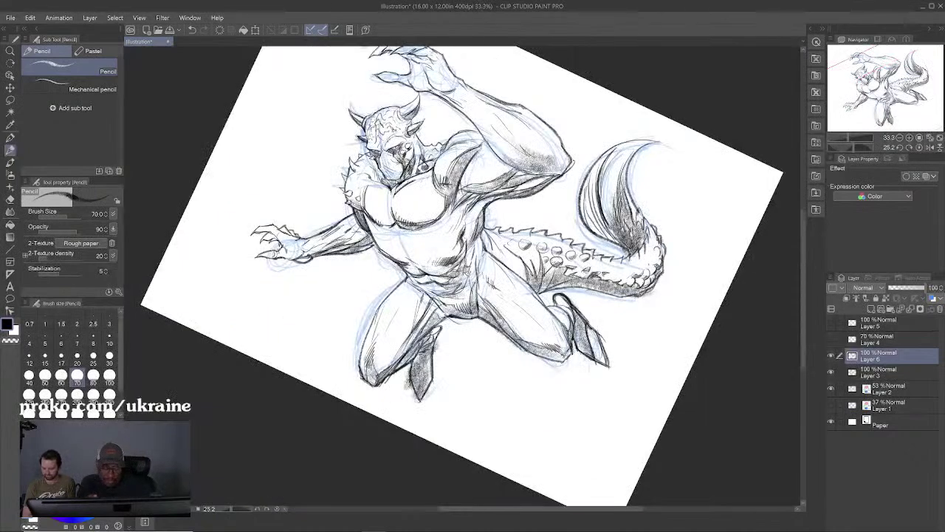
scroll(536, 238, up, 2)
click(93, 51)
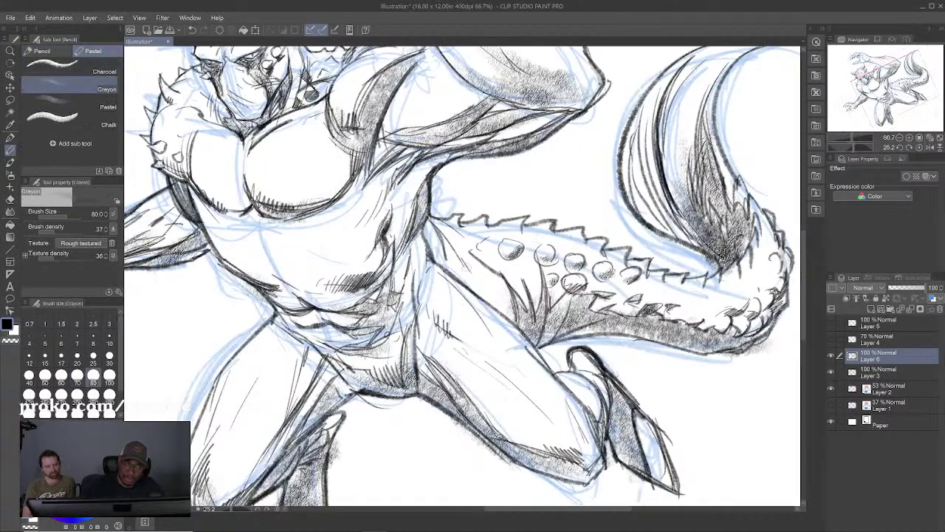
key(x)
drag(479, 273, 503, 311)
drag(470, 273, 502, 312)
mouse_move(446, 267)
mouse_down()
mouse_move(428, 244)
mouse_move(440, 244)
mouse_up()
drag(477, 291, 447, 262)
drag(483, 294, 453, 264)
key(x)
Step: Draw pencil strokes over the shaded tail base, following the edge from the hip along the far thigh
click(44, 51)
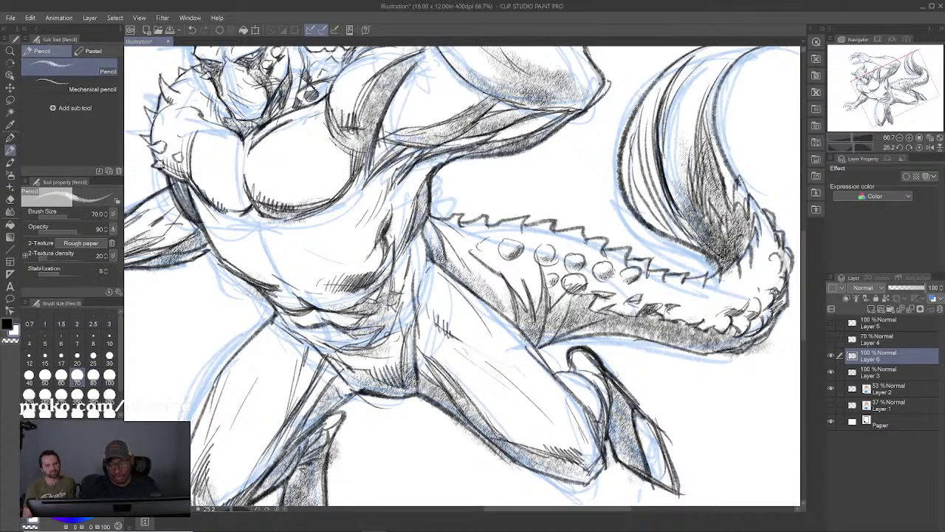
mouse_move(435, 229)
mouse_down()
mouse_move(457, 276)
mouse_move(480, 291)
mouse_move(474, 276)
mouse_move(506, 316)
mouse_up()
drag(486, 279, 512, 325)
drag(452, 245, 493, 283)
mouse_move(465, 244)
mouse_down()
mouse_move(494, 277)
mouse_move(486, 262)
mouse_up()
mouse_move(461, 235)
mouse_down()
mouse_move(486, 259)
mouse_move(461, 235)
mouse_up()
Step: Add curved fold lines and hatching across the tail base below the round scales
drag(507, 280, 472, 247)
drag(520, 275, 530, 311)
drag(492, 250, 525, 287)
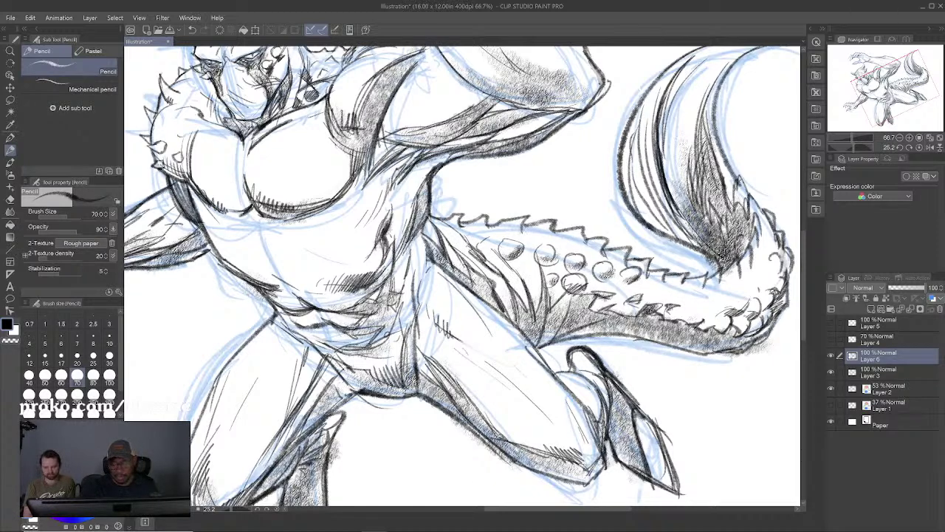
mouse_move(517, 319)
mouse_down()
mouse_move(527, 282)
mouse_move(493, 275)
mouse_up()
drag(529, 305, 561, 290)
drag(490, 287, 534, 260)
Step: Add pencil hatching between the scales along the side of the tail and near its bend
drag(620, 311, 632, 245)
drag(746, 237, 714, 253)
drag(673, 288, 695, 272)
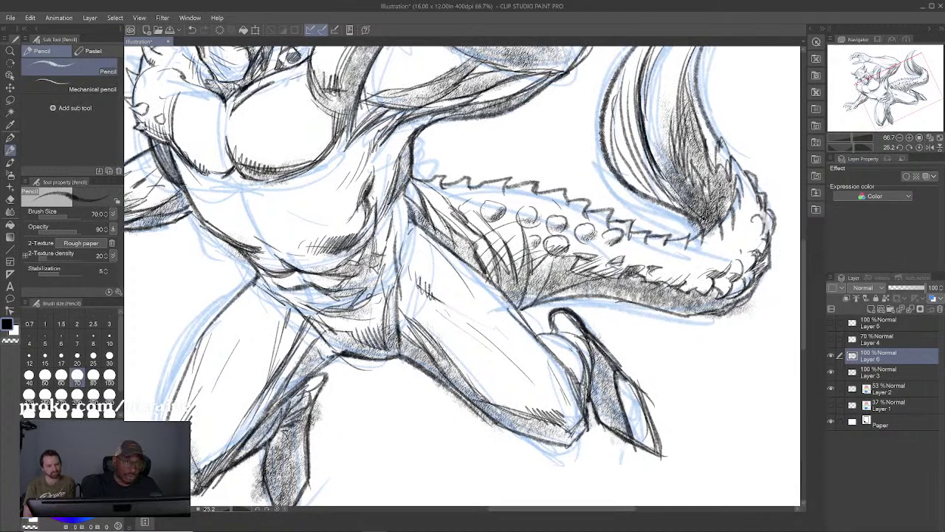
key(x)
drag(509, 244, 468, 304)
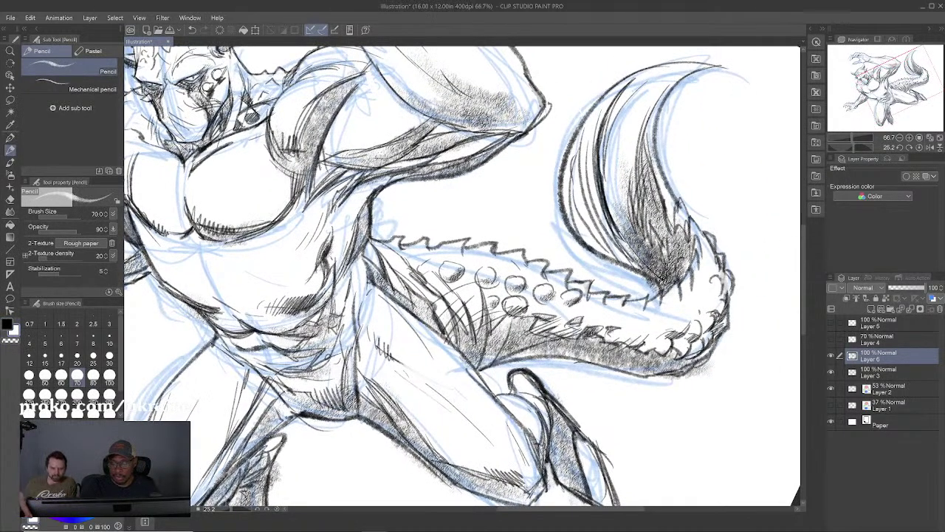
Step: Refine the jagged scales where the tail fin meets the tail's bend with dark and light pencil strokes
key(x)
drag(672, 225, 680, 196)
mouse_move(679, 196)
mouse_down()
mouse_move(705, 235)
mouse_move(692, 254)
mouse_up()
mouse_move(692, 232)
mouse_down()
mouse_move(706, 254)
mouse_move(689, 256)
mouse_move(694, 265)
mouse_move(684, 271)
mouse_up()
key(x)
key(x)
drag(694, 253, 689, 261)
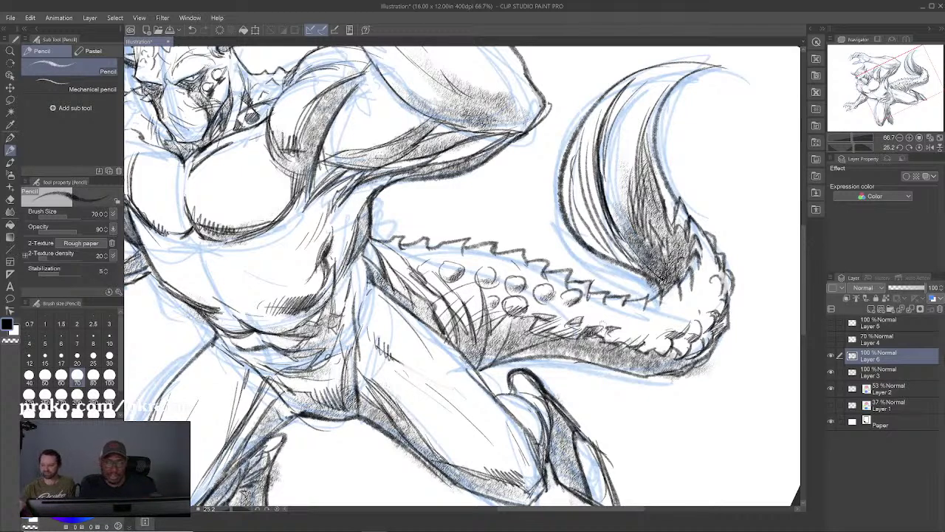
Step: Shade the wrist of the lowered, outstretched arm with the Crayon
drag(529, 208, 542, 274)
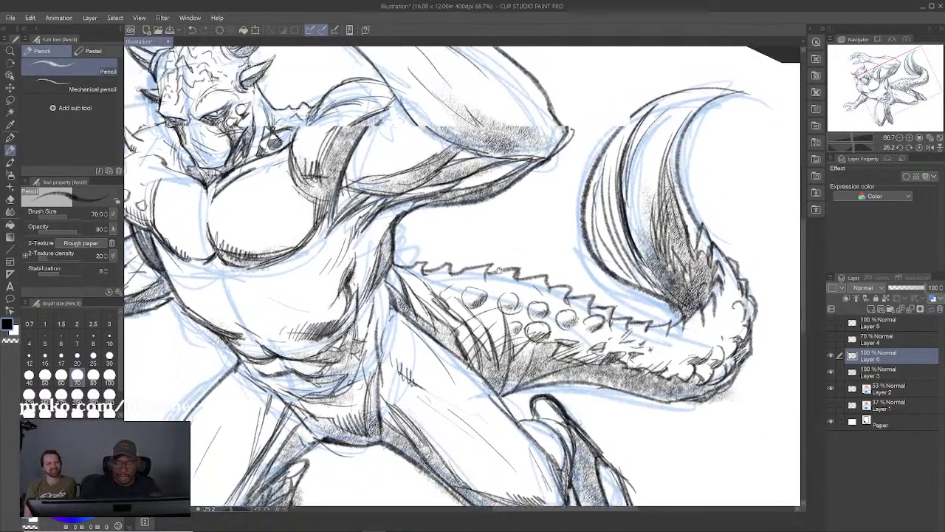
drag(499, 270, 515, 352)
mouse_move(419, 180)
mouse_down()
mouse_move(459, 211)
mouse_move(486, 211)
mouse_up()
drag(420, 139, 483, 196)
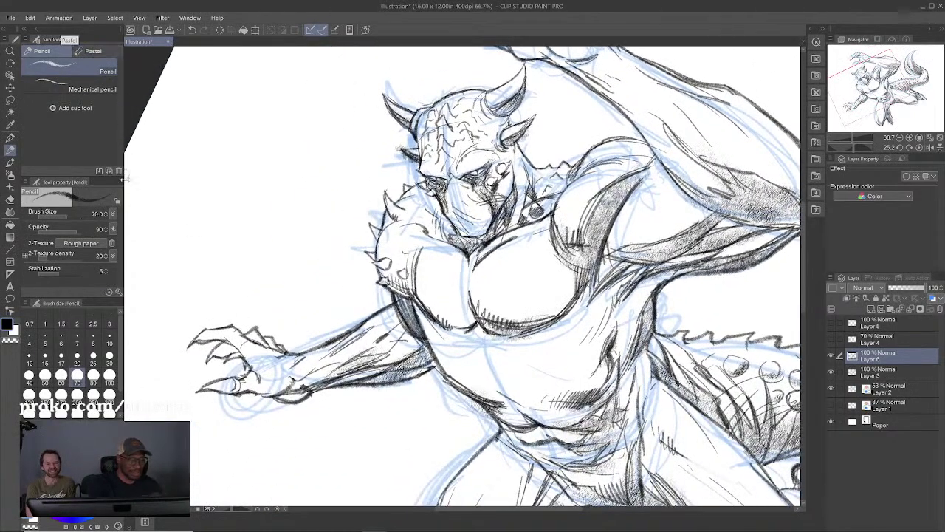
click(93, 51)
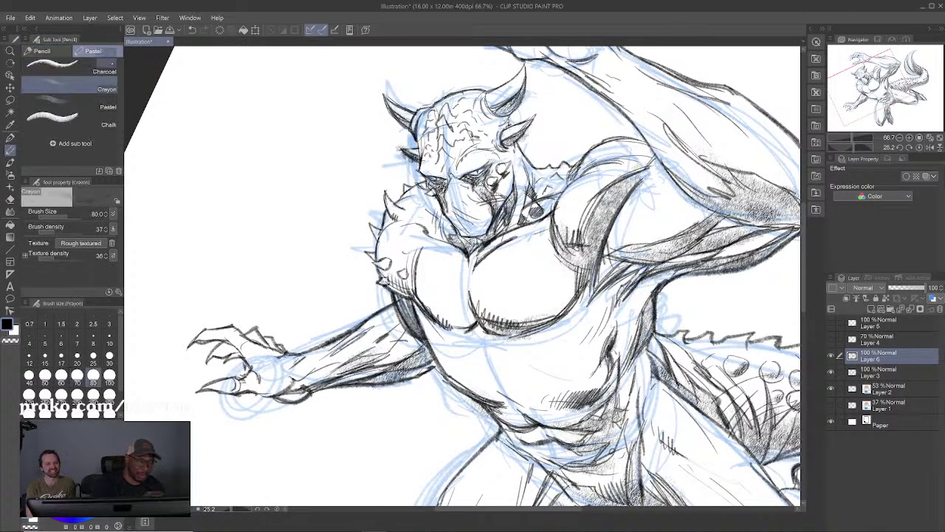
drag(314, 339, 352, 297)
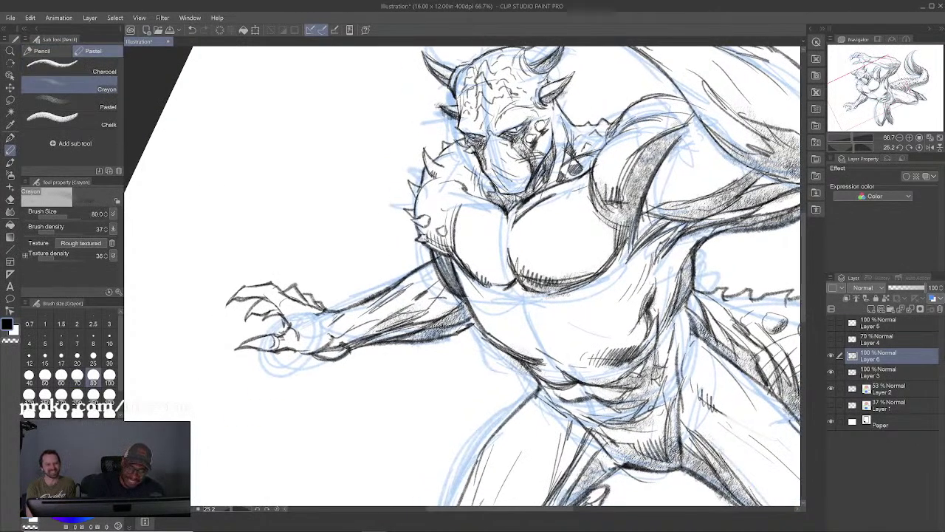
mouse_move(334, 341)
mouse_down()
mouse_move(307, 350)
mouse_move(346, 358)
mouse_move(359, 322)
mouse_up()
Step: Add Crayon shading to the raised hand just below the fingers
mouse_move(443, 244)
mouse_down()
mouse_move(412, 273)
mouse_move(354, 384)
mouse_up()
mouse_move(485, 116)
mouse_down()
mouse_move(475, 166)
mouse_move(516, 205)
mouse_move(538, 197)
mouse_up()
drag(481, 201, 446, 187)
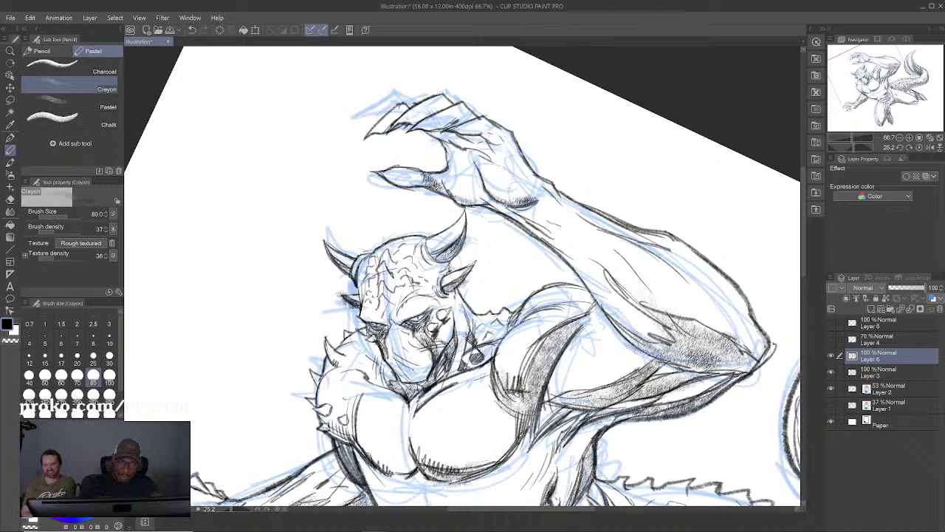
drag(437, 132, 466, 144)
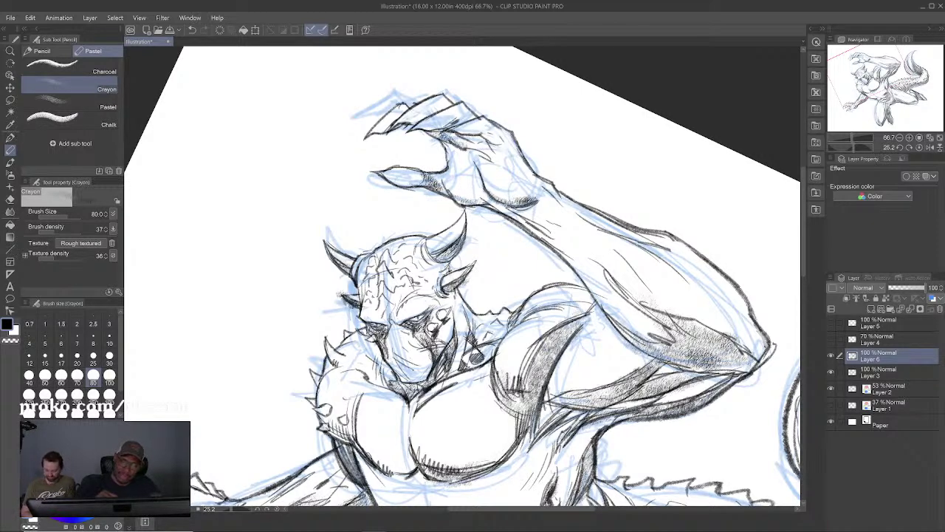
Step: Shade the palm, wrist and forearm of the raised arm with soft Crayon strokes at brush size 80
drag(447, 152, 475, 166)
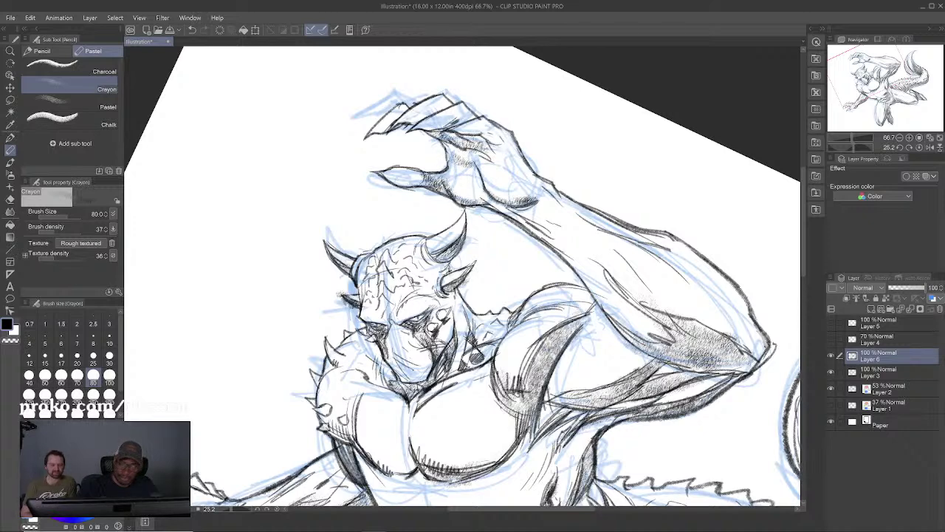
drag(440, 180, 508, 207)
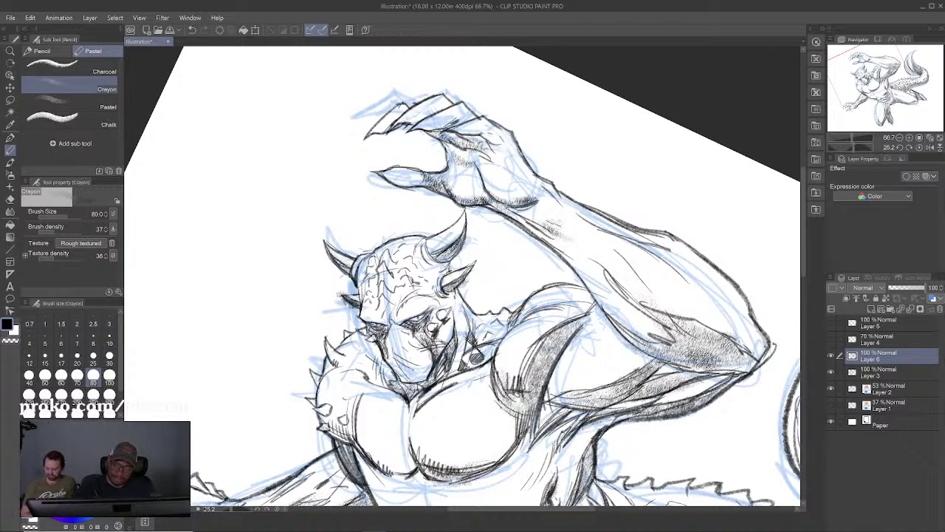
drag(543, 221, 591, 248)
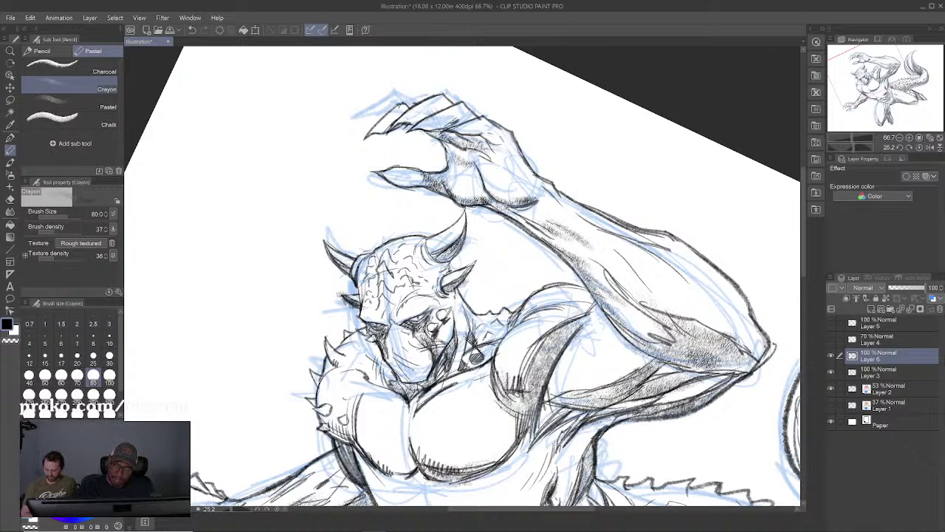
drag(595, 234, 635, 274)
drag(604, 244, 648, 285)
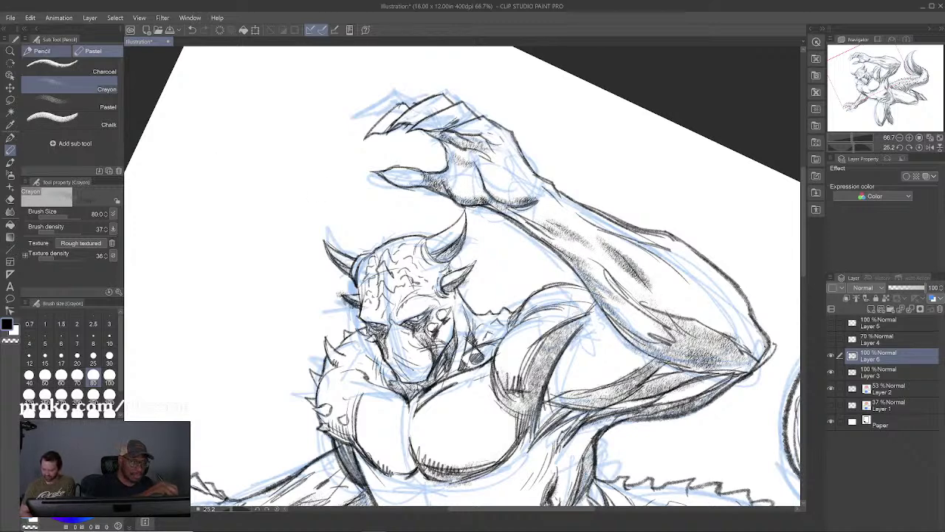
Step: Darken the palm creases and the forearm muscle shadows of the raised arm with the Pencil at size 70
click(42, 51)
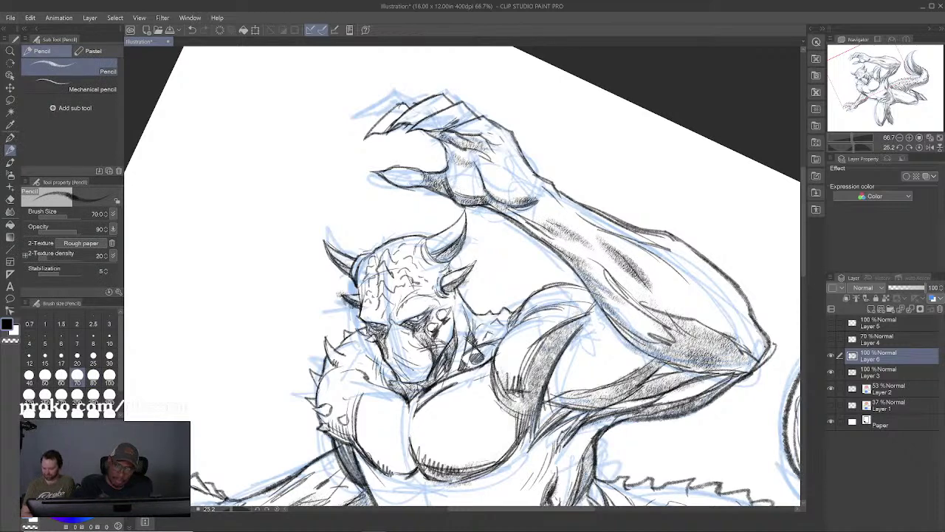
drag(451, 185, 528, 201)
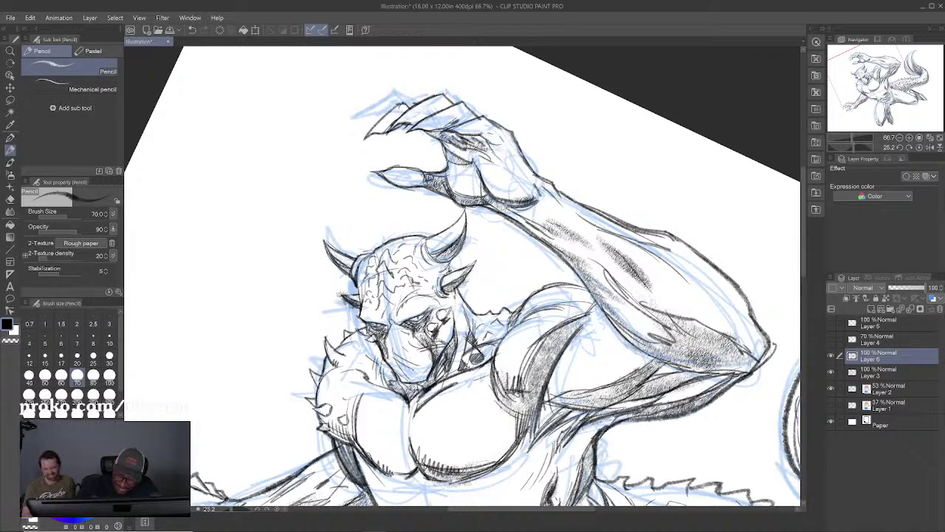
drag(521, 191, 535, 204)
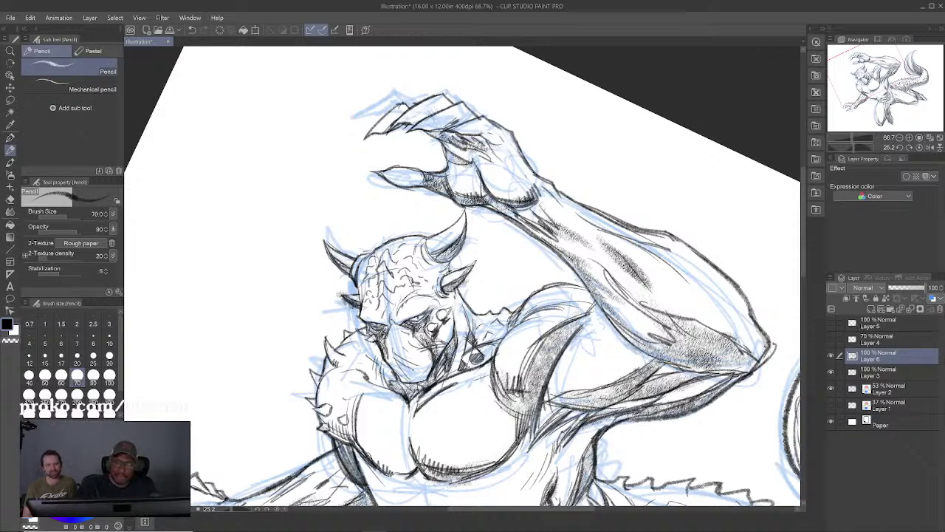
drag(542, 208, 574, 241)
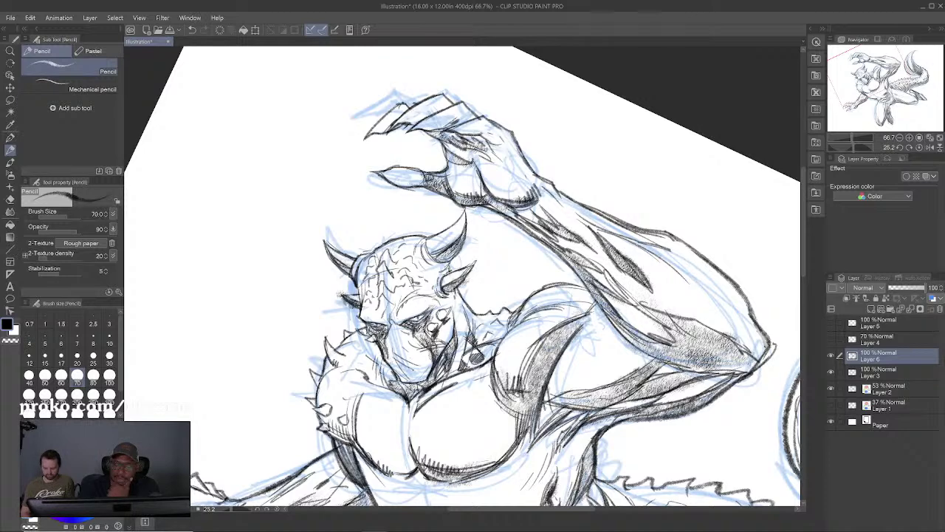
drag(633, 264, 662, 303)
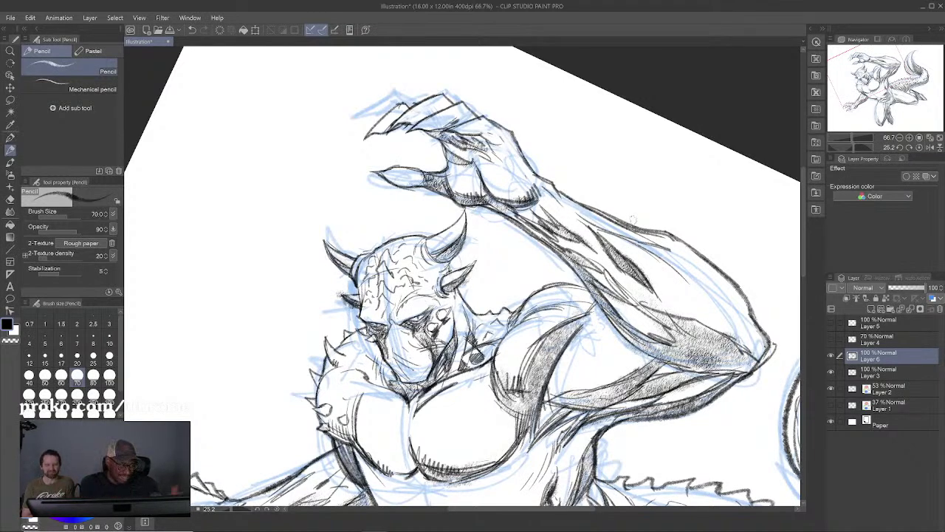
Step: Add pencil hatching along the edges of the forearm and elbow shadows on the raised arm
drag(633, 219, 615, 213)
drag(651, 264, 623, 236)
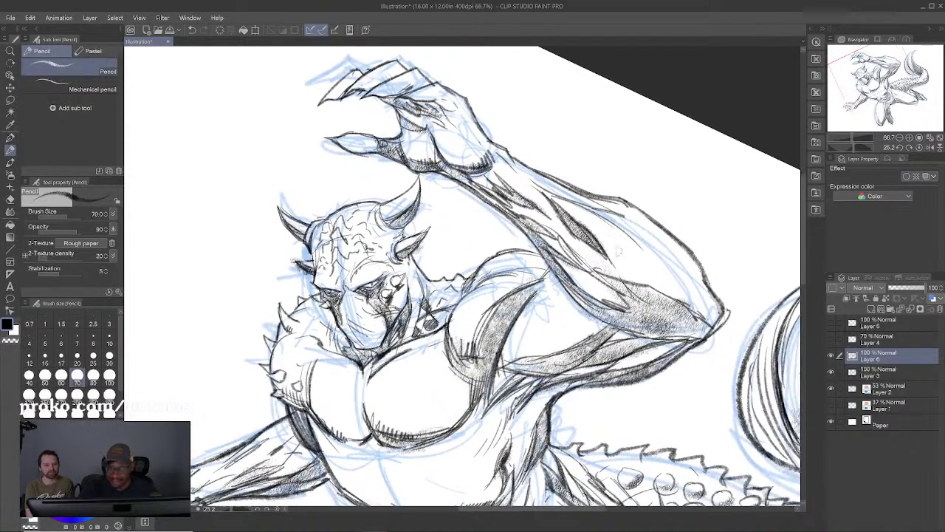
drag(666, 302, 629, 251)
drag(688, 288, 665, 244)
mouse_move(691, 299)
mouse_down()
mouse_move(664, 319)
mouse_move(693, 317)
mouse_move(678, 295)
mouse_up()
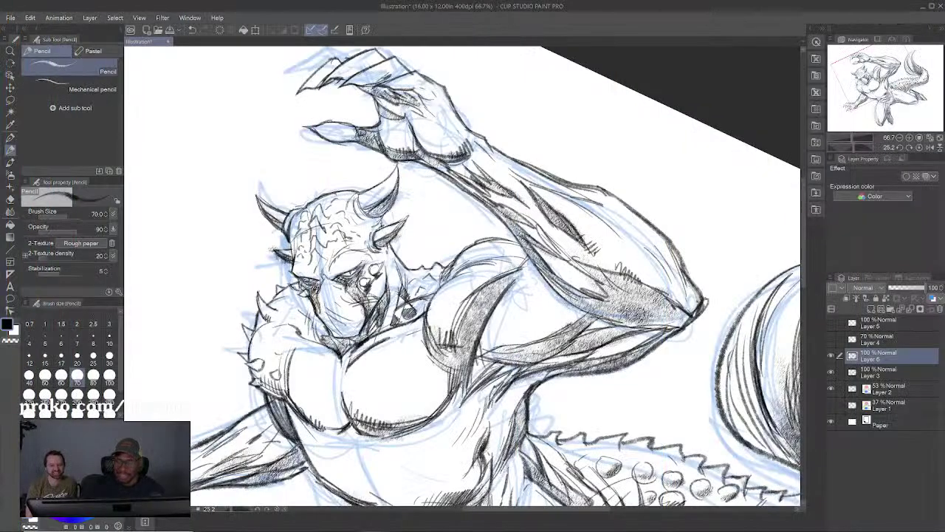
Step: Hatch the shadow edge on the upper arm beneath the raised forearm with short pencil strokes
drag(594, 301, 600, 285)
drag(583, 293, 593, 275)
drag(580, 308, 566, 330)
drag(572, 319, 550, 338)
drag(582, 311, 574, 325)
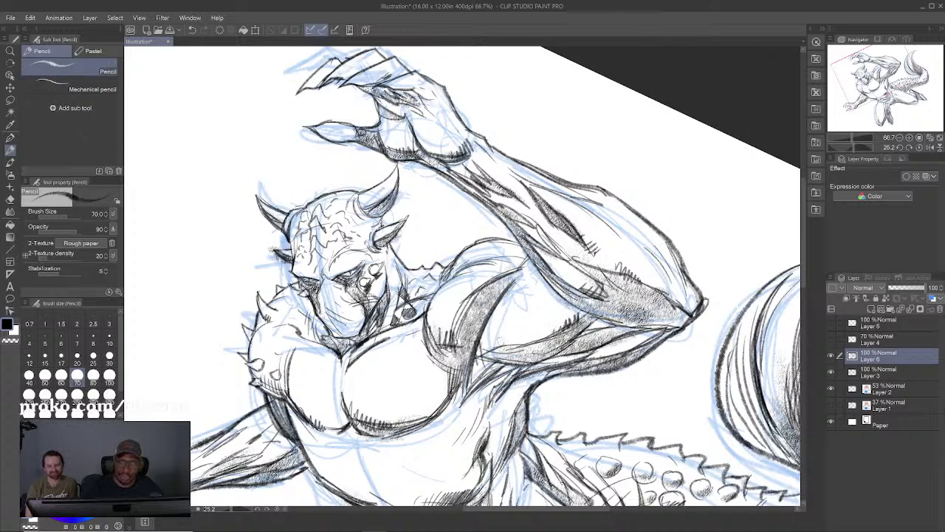
drag(509, 264, 474, 283)
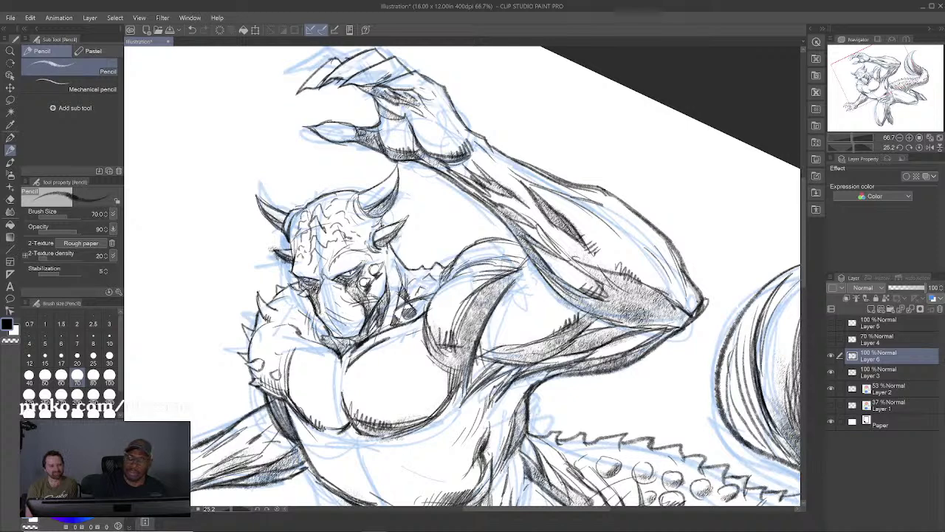
drag(522, 264, 463, 299)
mouse_move(526, 255)
mouse_down()
mouse_move(470, 288)
mouse_move(517, 254)
mouse_up()
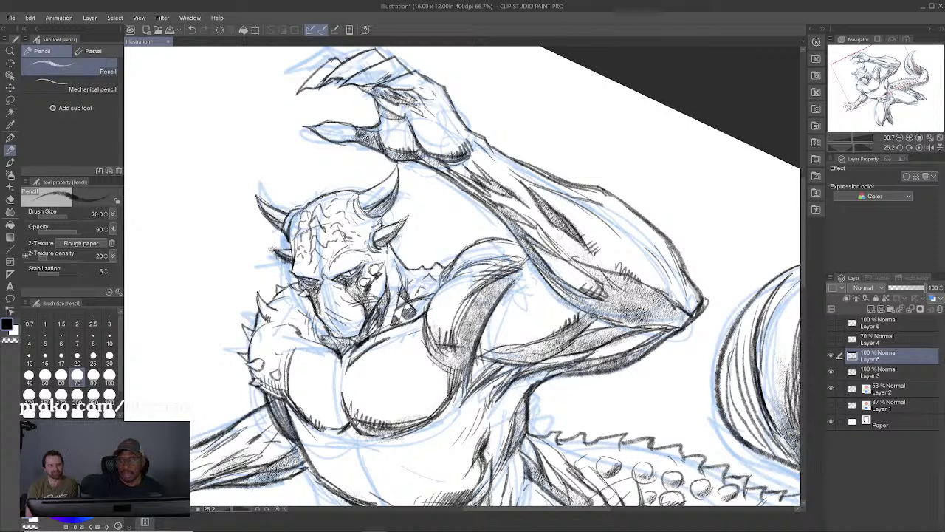
key(ctrl+z)
key(ctrl+z)
key(ctrl+z)
key(ctrl+z)
key(ctrl+z)
key(ctrl+z)
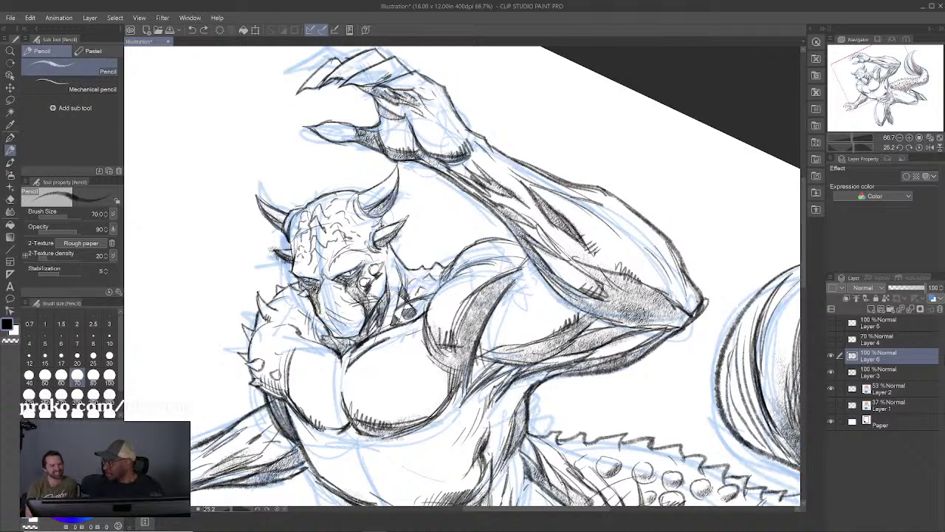
Step: Touch up the pencil work on the raised arm's shoulder, forearm and underside, swapping the drawing colours briefly
mouse_move(473, 310)
mouse_down()
mouse_move(495, 215)
mouse_move(482, 311)
mouse_up()
key(x)
mouse_move(519, 169)
mouse_down()
mouse_move(545, 182)
mouse_move(519, 169)
mouse_up()
key(x)
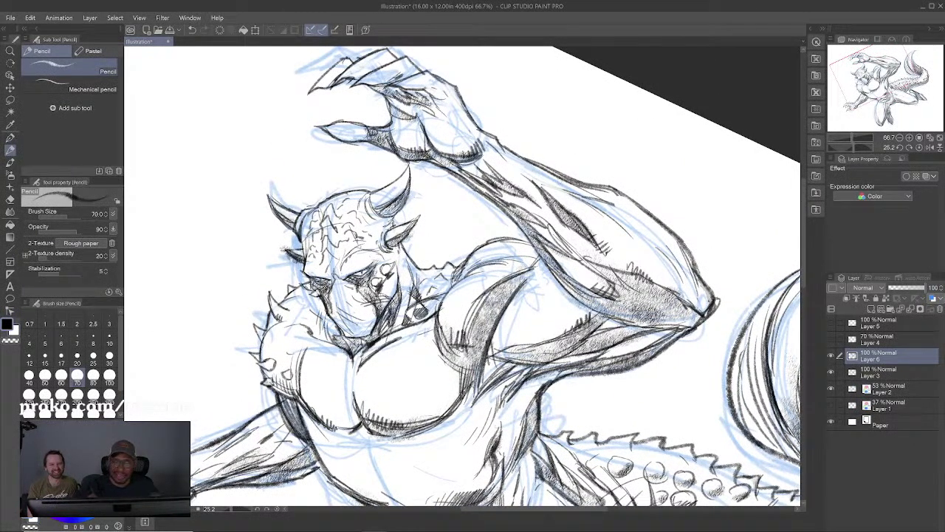
drag(668, 264, 666, 302)
mouse_move(606, 349)
mouse_down()
mouse_move(612, 362)
mouse_move(645, 348)
mouse_up()
mouse_move(540, 369)
mouse_down()
mouse_move(625, 362)
mouse_move(634, 317)
mouse_up()
Step: Save the illustration
scroll(632, 367, down, 1)
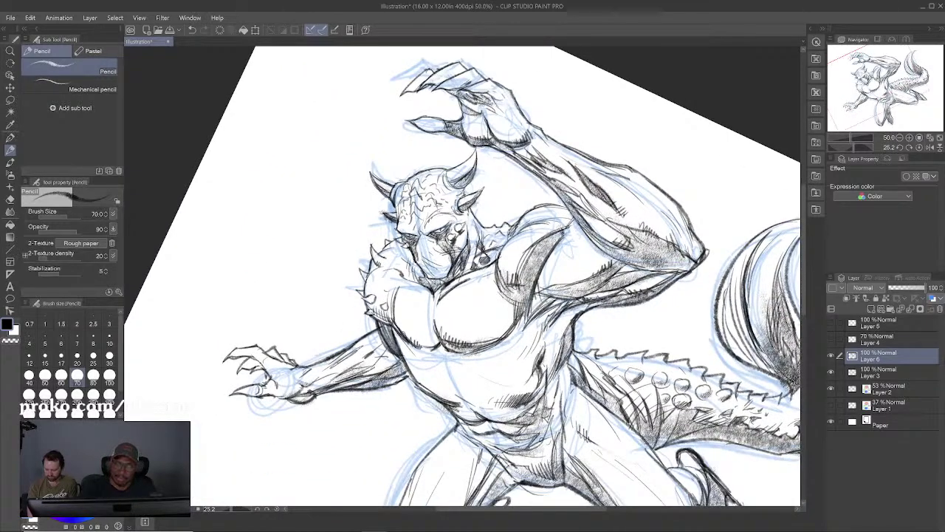
drag(563, 240, 563, 137)
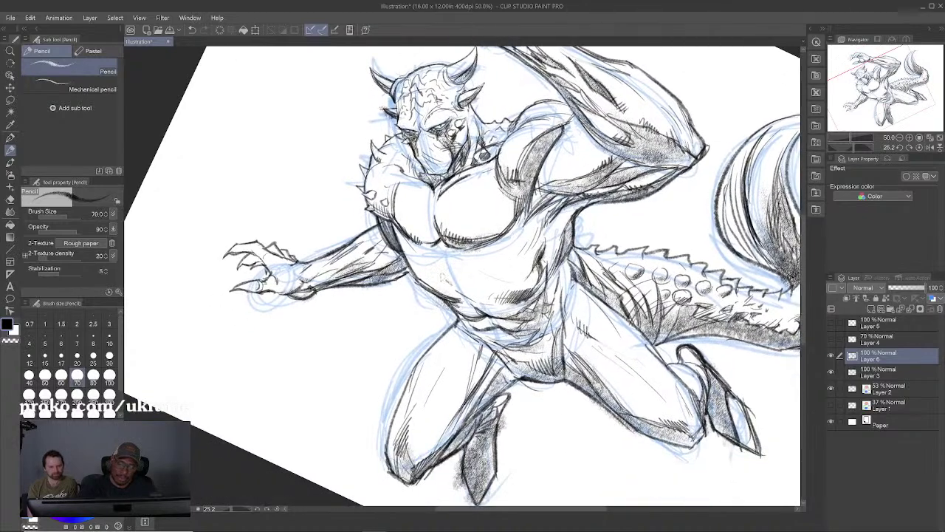
mouse_move(473, 280)
mouse_down()
mouse_move(471, 272)
mouse_move(467, 289)
mouse_up()
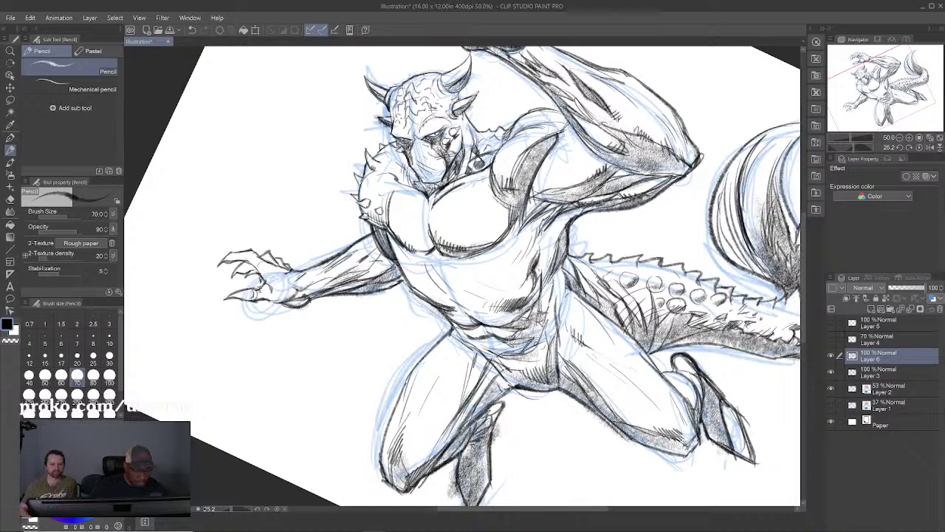
key(ctrl+s)
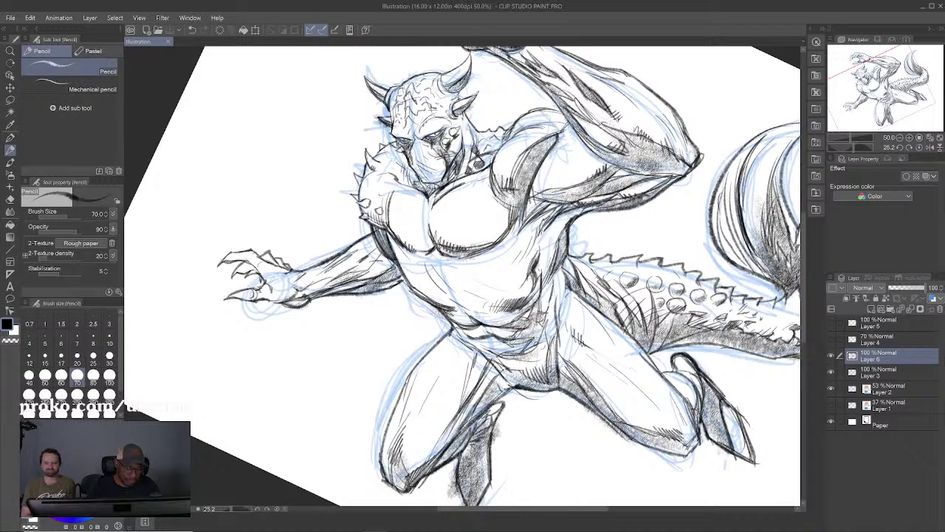
Step: Undo the trial stroke on the chest and create a new raster layer above Layer 6
drag(471, 158, 475, 176)
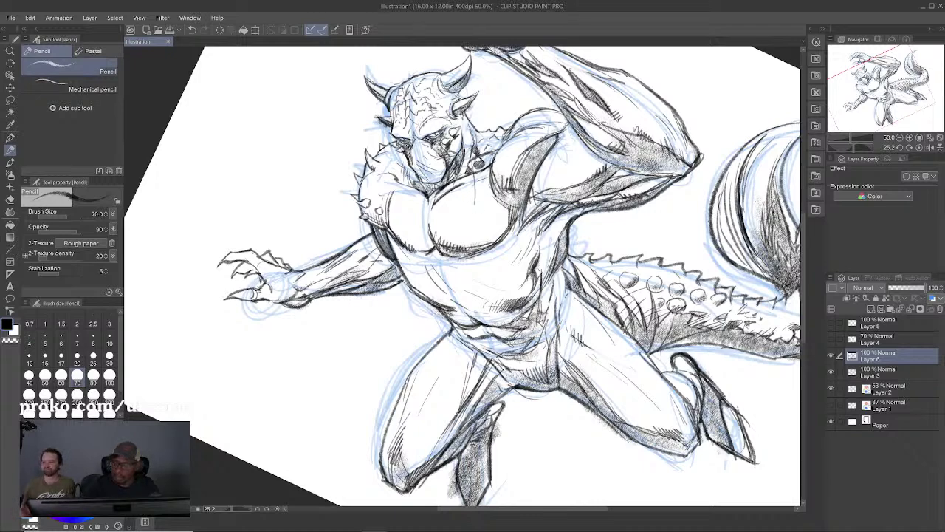
key(ctrl+z)
key(ctrl+shift+n)
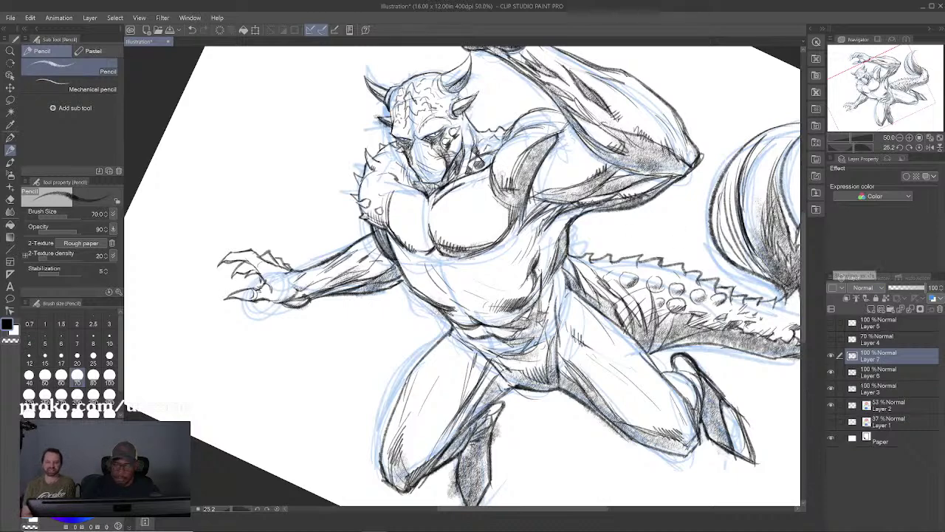
click(831, 373)
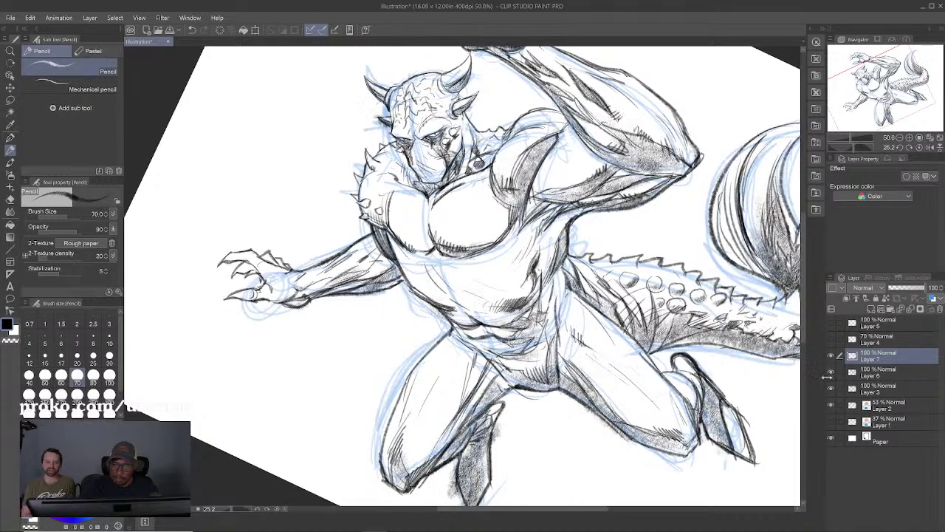
Step: Sketch curved marking lines across the chest and ribs and along the outer thigh of the bent leg
mouse_move(467, 170)
mouse_down()
mouse_move(486, 238)
mouse_move(535, 279)
mouse_up()
drag(479, 163, 548, 254)
drag(592, 344, 489, 200)
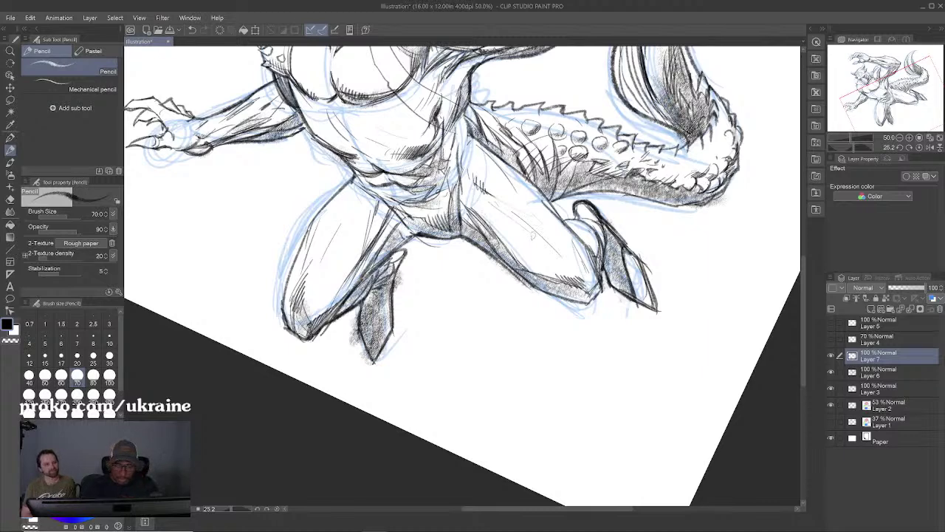
drag(492, 282, 506, 313)
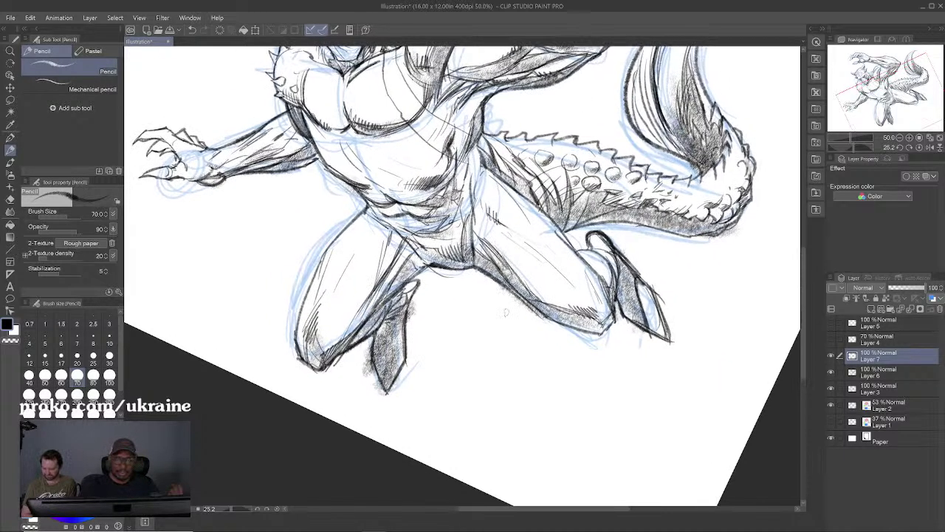
mouse_move(367, 204)
mouse_down()
mouse_move(358, 252)
mouse_move(308, 343)
mouse_up()
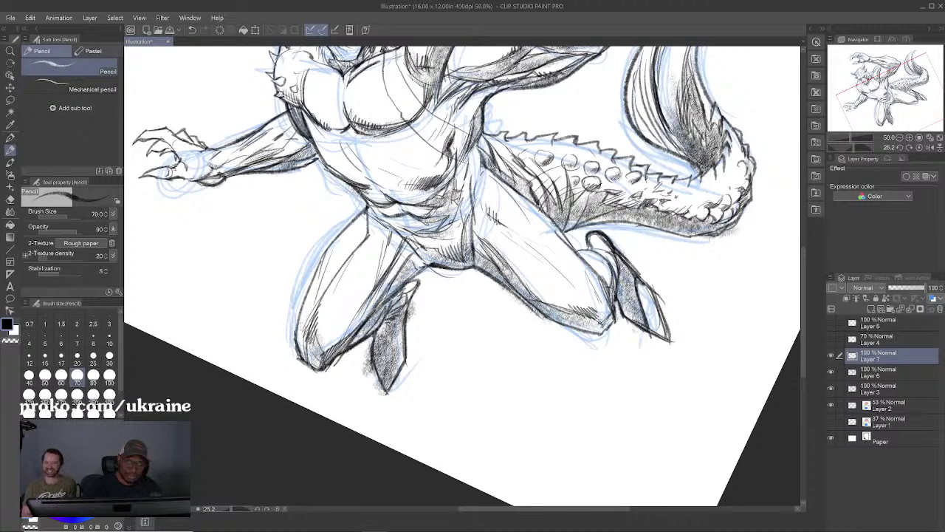
mouse_move(342, 246)
mouse_down()
mouse_move(297, 329)
mouse_move(355, 216)
mouse_up()
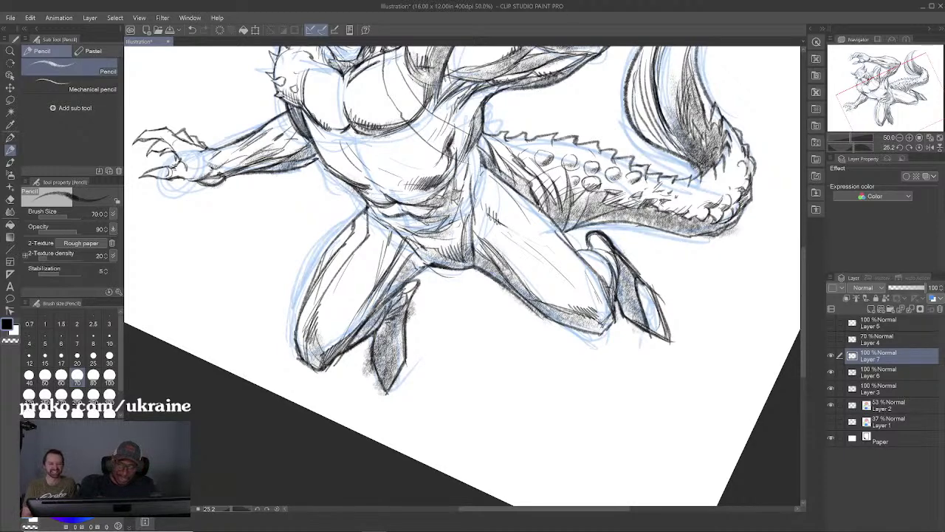
Step: Strengthen the paired marking lines across the chest and ribs and add matching lines on the opposite pectoral
drag(458, 251, 462, 286)
mouse_move(403, 77)
mouse_down()
mouse_move(415, 131)
mouse_move(444, 157)
mouse_up()
drag(414, 118, 484, 174)
mouse_move(412, 158)
mouse_down()
mouse_move(394, 132)
mouse_move(387, 86)
mouse_move(448, 188)
mouse_move(484, 198)
mouse_up()
drag(397, 108, 457, 195)
mouse_move(393, 184)
mouse_down()
mouse_move(379, 238)
mouse_move(362, 212)
mouse_up()
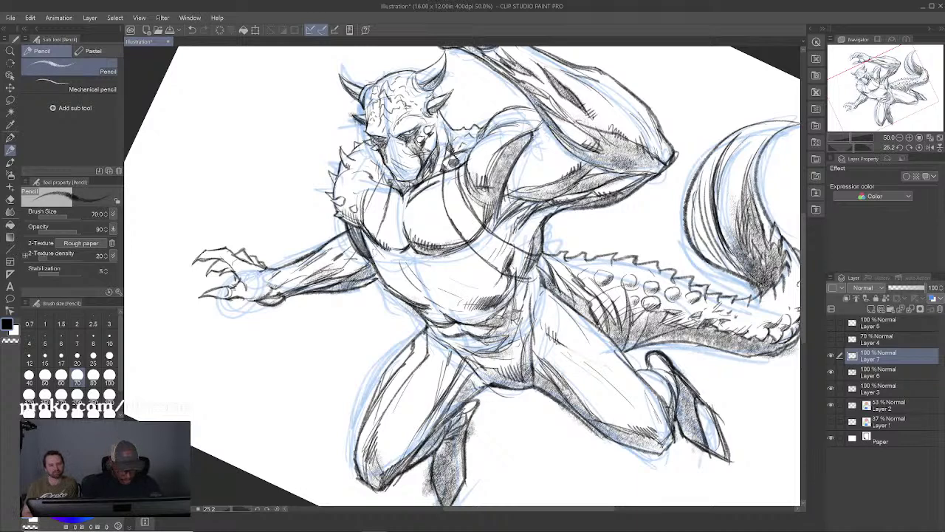
Step: Turn on the layer colour effect for the markings layer and set the colour to red
key(ctrl+b)
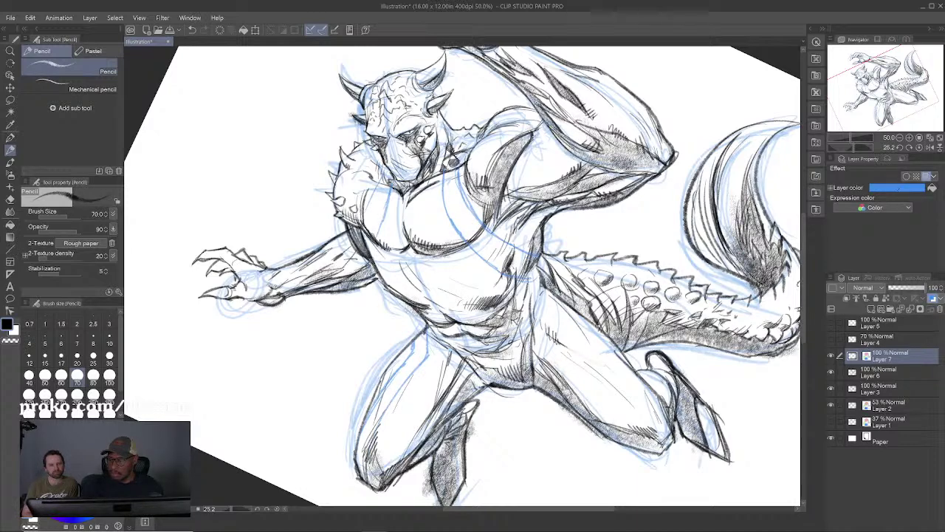
click(899, 188)
click(482, 336)
click(483, 230)
click(583, 198)
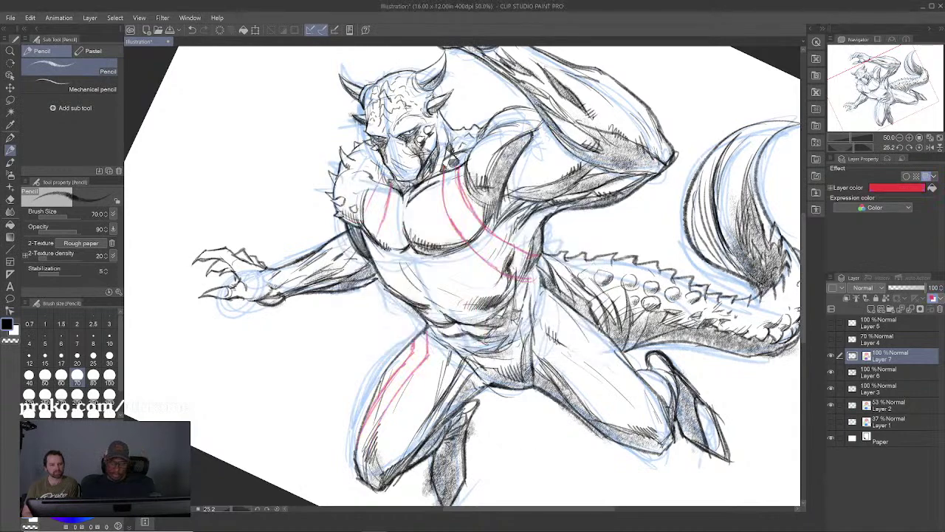
Step: Clear all the red marking lines from the current layer
drag(763, 280, 720, 264)
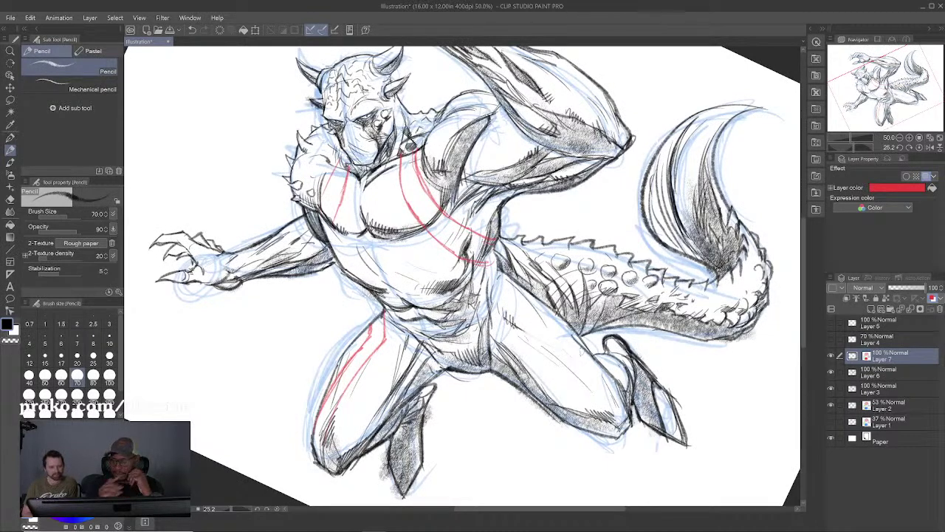
drag(493, 278, 501, 317)
key(Delete)
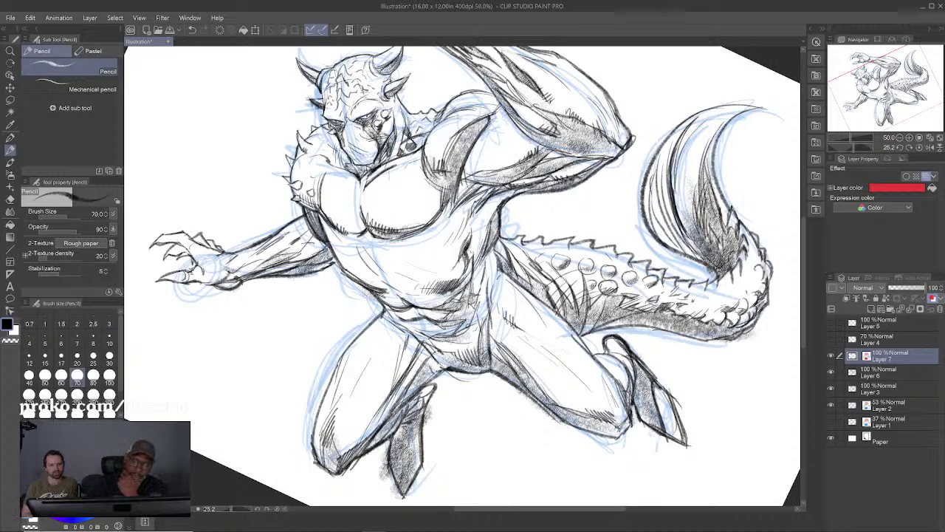
Step: Outline curved red stripes wrapping from the neck over both pectorals and around the ribs
mouse_move(378, 151)
mouse_down()
mouse_move(396, 216)
mouse_move(458, 251)
mouse_up()
mouse_move(387, 169)
mouse_down()
mouse_move(391, 187)
mouse_move(437, 227)
mouse_move(487, 232)
mouse_up()
mouse_move(402, 155)
mouse_down()
mouse_move(421, 195)
mouse_move(471, 212)
mouse_up()
mouse_move(392, 140)
mouse_down()
mouse_move(420, 173)
mouse_move(502, 215)
mouse_up()
drag(489, 197, 507, 211)
mouse_move(356, 166)
mouse_down()
mouse_move(340, 221)
mouse_move(341, 270)
mouse_up()
mouse_move(344, 173)
mouse_down()
mouse_move(325, 241)
mouse_move(324, 185)
mouse_up()
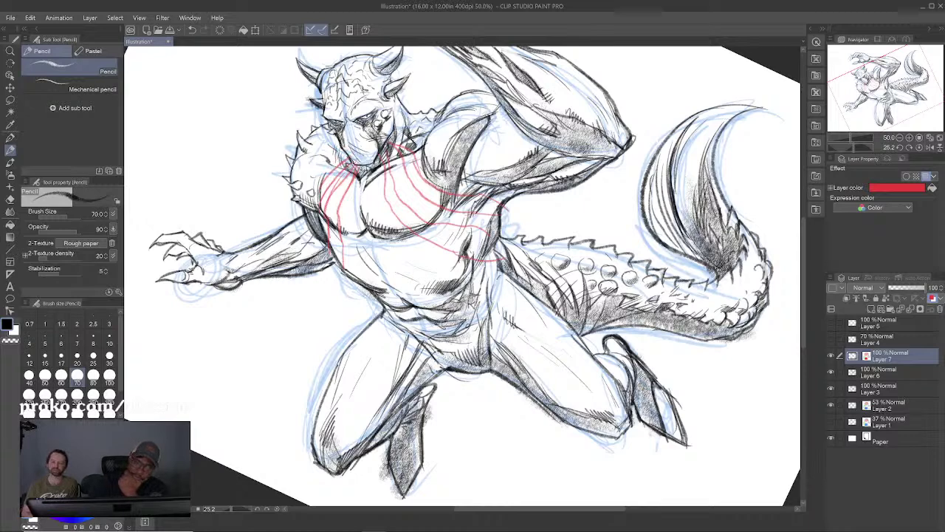
Step: Fill the stripes on the raised-arm side of the chest and ribs with red hatching
mouse_move(497, 194)
mouse_down()
mouse_move(490, 214)
mouse_move(453, 211)
mouse_up()
drag(440, 192, 428, 204)
mouse_move(427, 174)
mouse_down()
mouse_move(418, 192)
mouse_move(410, 184)
mouse_up()
drag(413, 160, 406, 172)
mouse_move(486, 226)
mouse_down()
mouse_move(473, 257)
mouse_move(414, 237)
mouse_move(395, 220)
mouse_up()
drag(399, 176, 384, 208)
Step: Fill the stripes on the lowered-arm side of the chest and flank with red hatching
drag(346, 249, 331, 265)
drag(340, 226, 328, 258)
drag(338, 204, 326, 240)
drag(352, 172, 334, 220)
drag(322, 183, 320, 193)
mouse_move(347, 160)
mouse_down()
mouse_move(326, 188)
mouse_move(325, 214)
mouse_up()
drag(352, 177, 325, 213)
drag(344, 192, 334, 208)
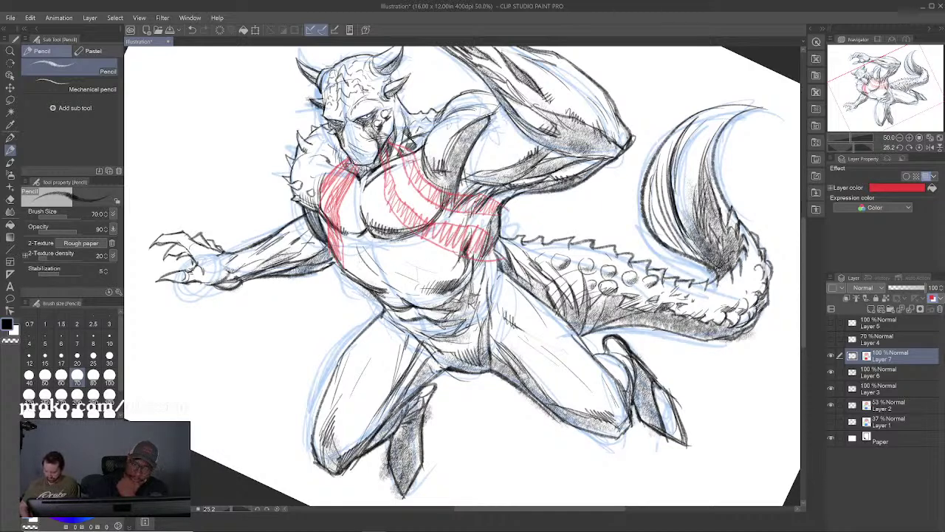
Step: Add hatched red stripes over the tops of both shoulders
mouse_move(409, 133)
mouse_down()
mouse_move(446, 114)
mouse_move(500, 106)
mouse_up()
mouse_move(439, 123)
mouse_down()
mouse_move(470, 107)
mouse_move(501, 108)
mouse_up()
drag(332, 162, 291, 161)
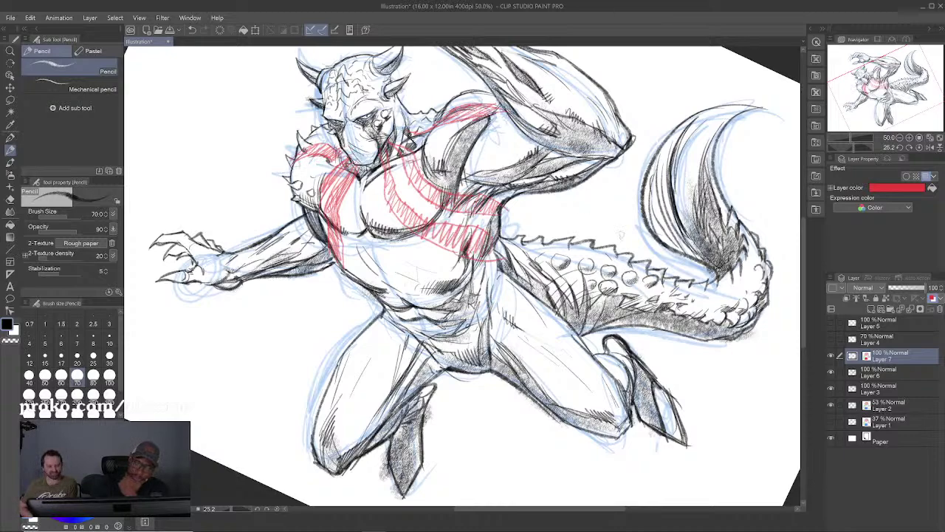
Step: Clear the red stripe markings and sketch new red garment contours from the neck down both sides of the chest
mouse_move(557, 193)
mouse_down()
mouse_move(523, 306)
mouse_move(576, 256)
mouse_move(578, 278)
mouse_up()
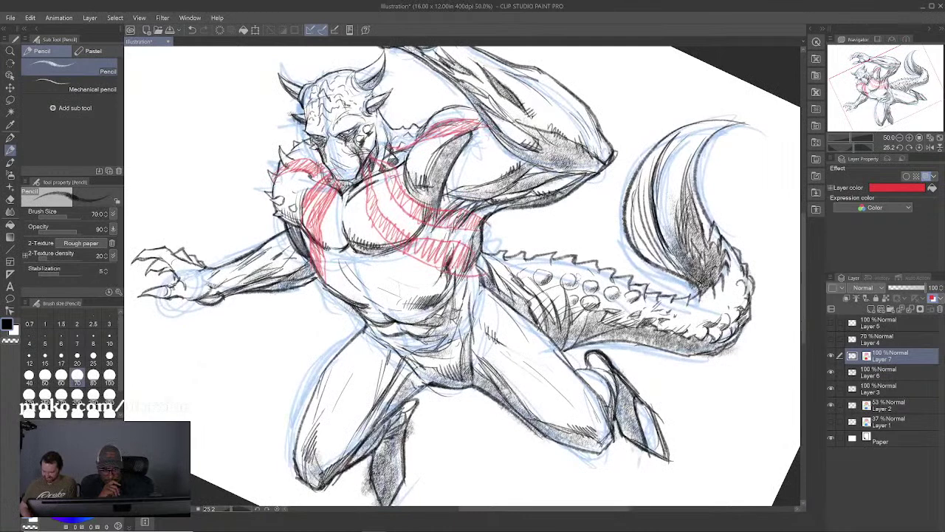
key(Delete)
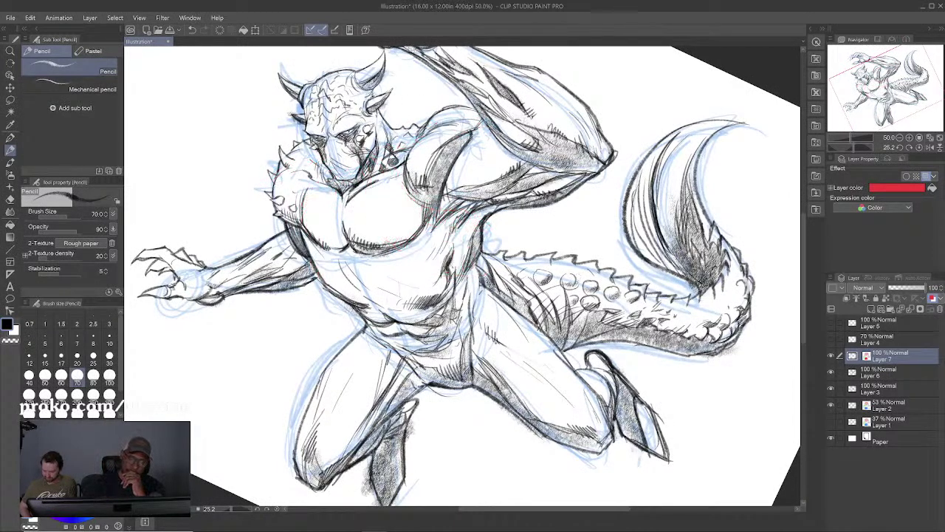
drag(301, 226, 325, 164)
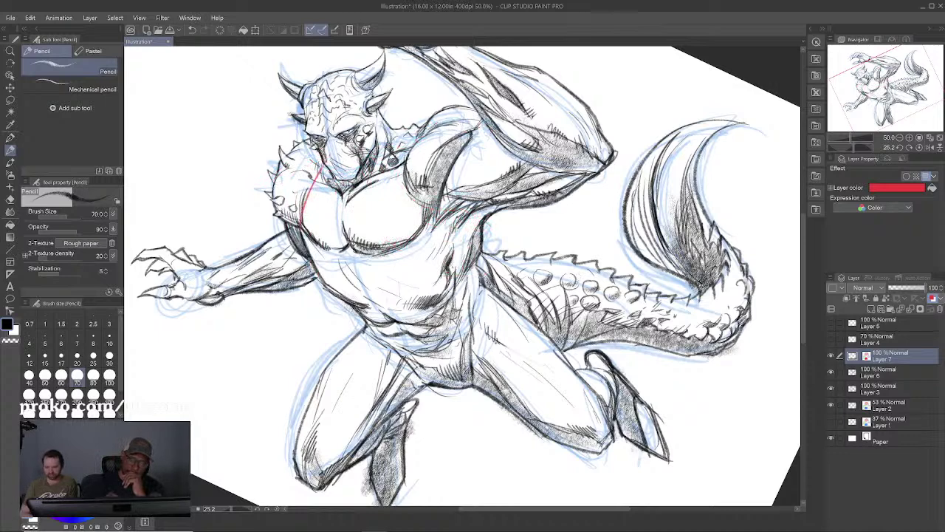
mouse_move(396, 131)
mouse_down()
mouse_move(416, 203)
mouse_move(480, 234)
mouse_up()
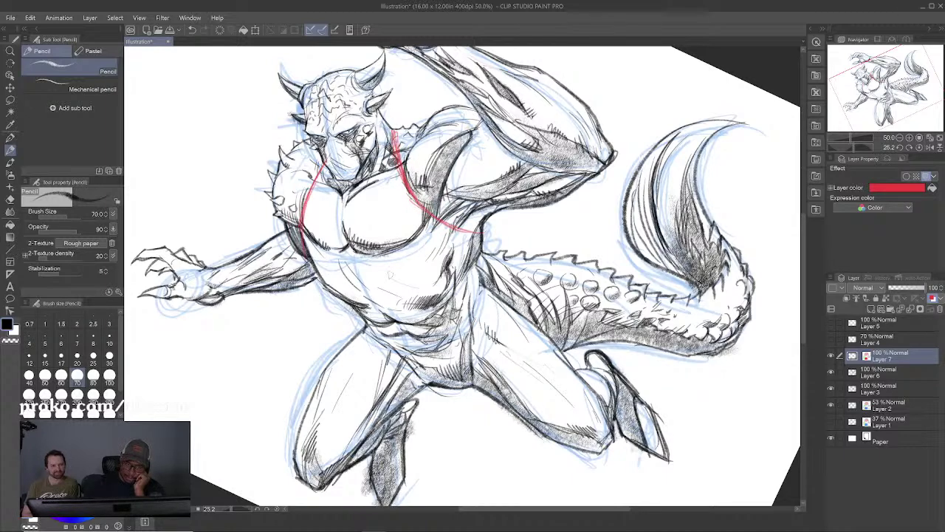
mouse_move(390, 130)
mouse_down()
mouse_move(362, 172)
mouse_move(391, 130)
mouse_up()
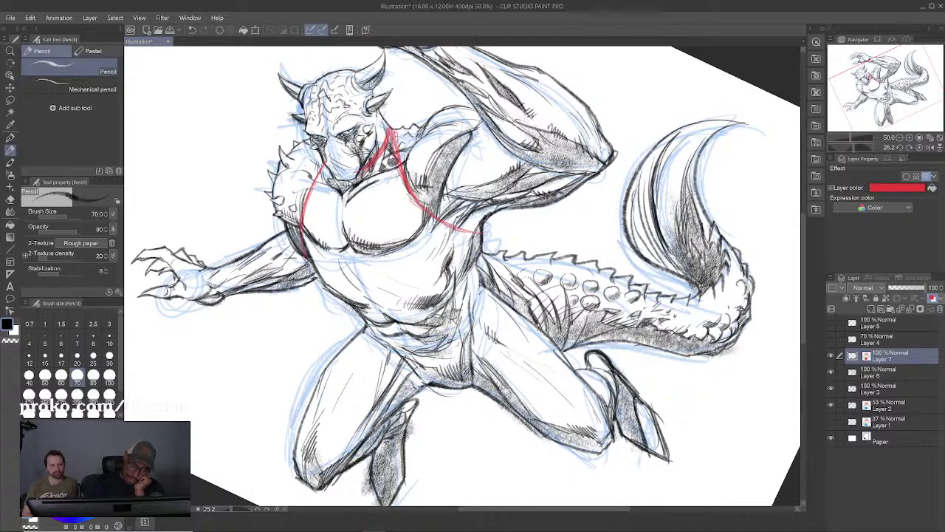
Step: Sketch a curved red hemline across the abdomen and up around the flank on the raised-arm side
mouse_move(339, 297)
mouse_down()
mouse_move(360, 277)
mouse_move(449, 288)
mouse_up()
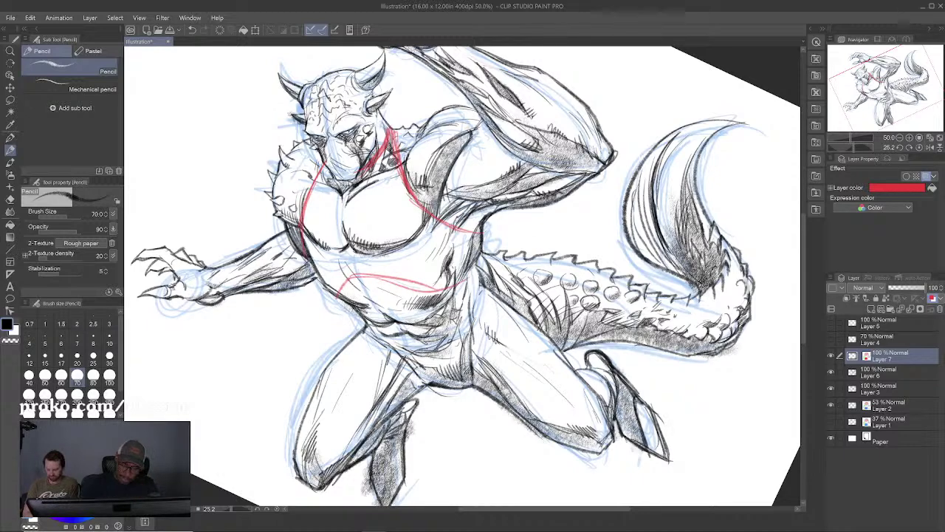
key(ctrl+z)
key(ctrl+z)
key(ctrl+z)
mouse_move(336, 296)
mouse_down()
mouse_move(346, 280)
mouse_move(458, 285)
mouse_move(482, 260)
mouse_up()
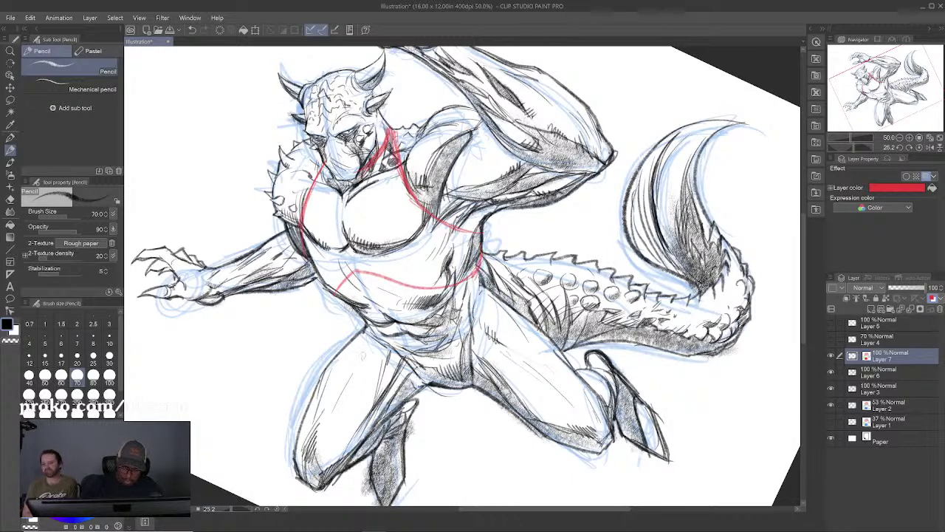
drag(445, 353, 467, 301)
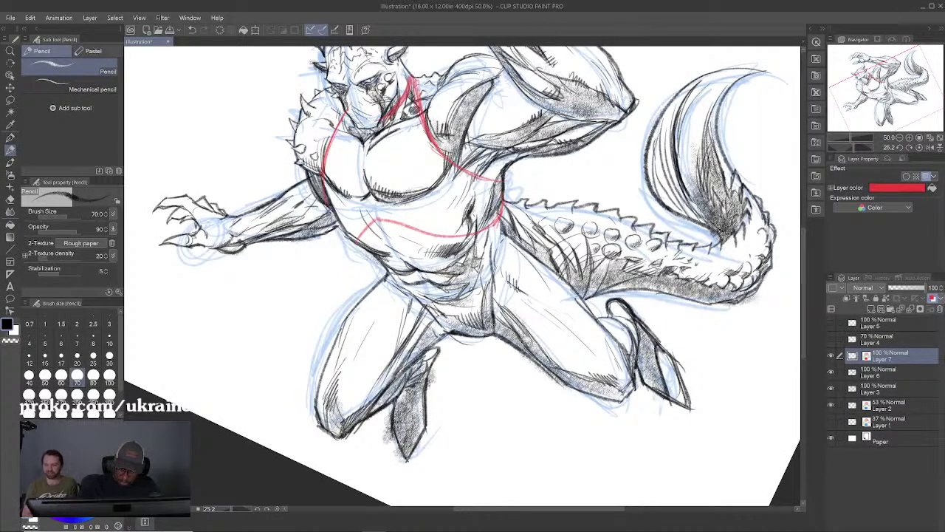
drag(478, 269, 448, 288)
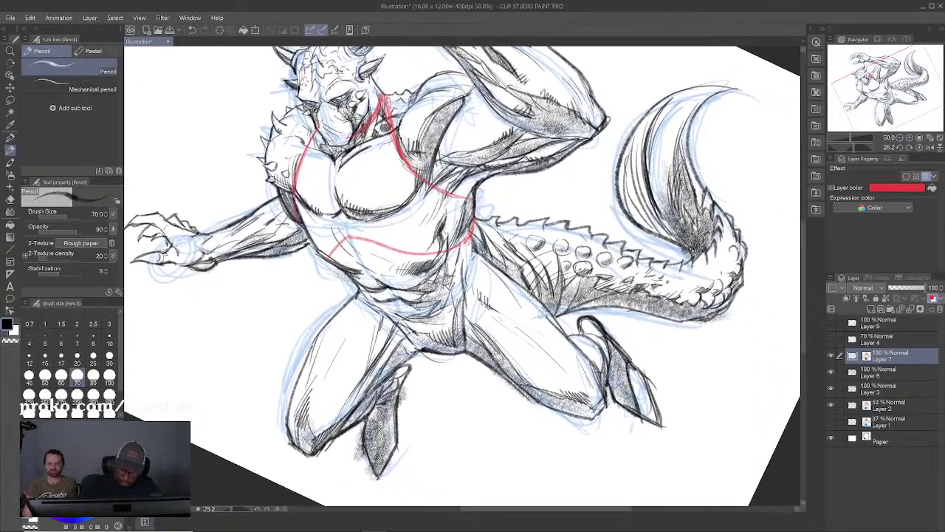
mouse_move(322, 320)
mouse_down()
mouse_move(293, 353)
mouse_move(297, 380)
mouse_move(324, 328)
mouse_move(297, 386)
mouse_move(332, 314)
mouse_up()
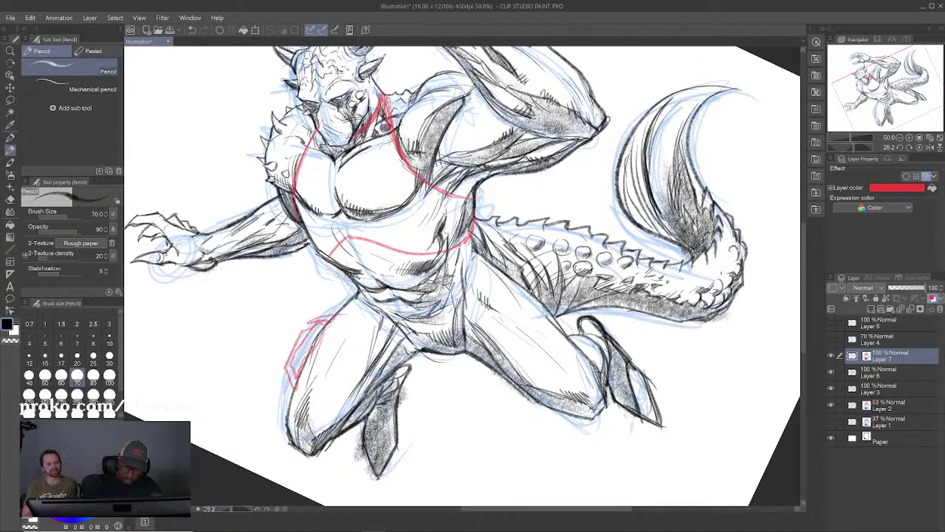
mouse_move(505, 285)
mouse_down()
mouse_move(568, 336)
mouse_move(558, 307)
mouse_move(575, 338)
mouse_move(558, 331)
mouse_move(572, 338)
mouse_up()
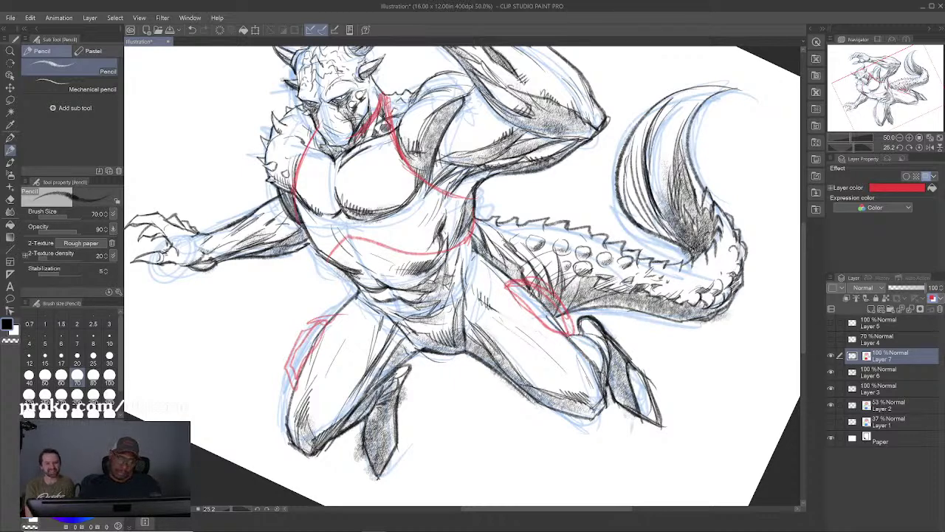
key(ctrl+z)
key(ctrl+z)
key(ctrl+z)
key(ctrl+z)
key(ctrl+z)
key(ctrl+z)
key(ctrl+z)
key(ctrl+z)
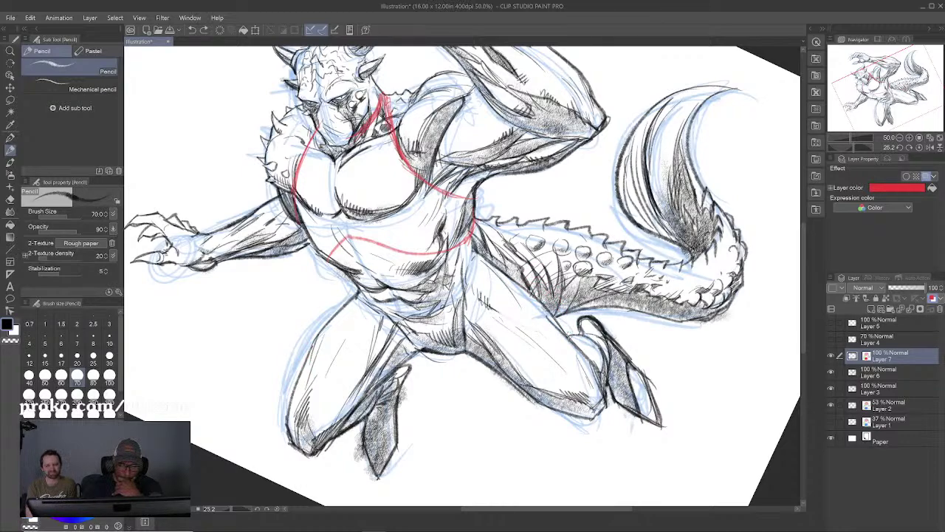
Step: Draw a red cuff line around the raised forearm and hatch the forearm and hand in red up to it
drag(510, 283, 537, 346)
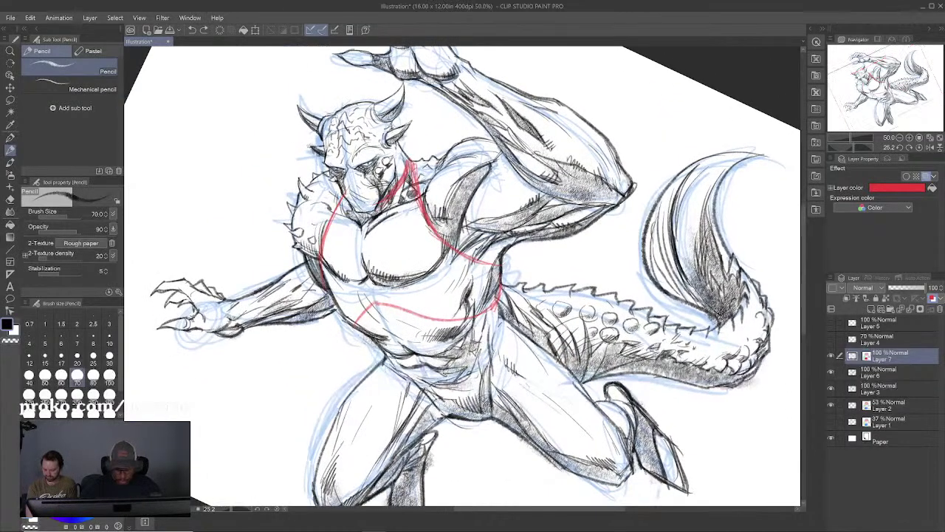
scroll(538, 346, down, 1)
drag(632, 241, 606, 216)
double_click(604, 215)
drag(630, 281, 602, 296)
key(p)
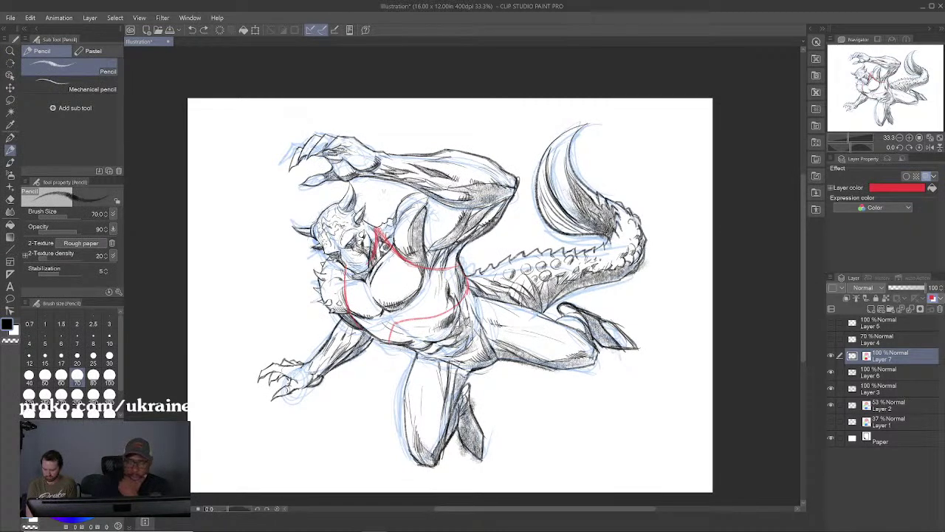
drag(434, 157, 424, 188)
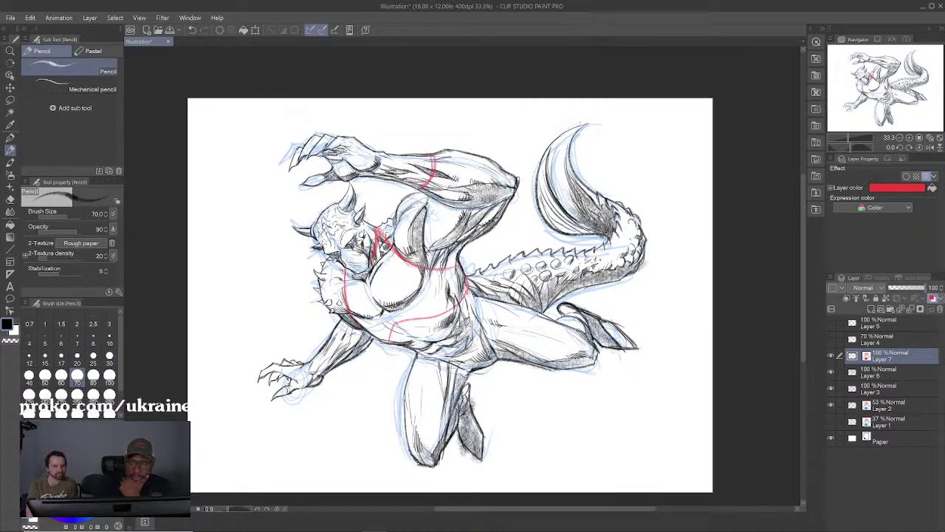
drag(365, 152, 354, 167)
mouse_move(437, 158)
mouse_down()
mouse_move(404, 186)
mouse_move(386, 183)
mouse_up()
drag(391, 151, 347, 174)
mouse_move(362, 141)
mouse_down()
mouse_move(331, 178)
mouse_move(339, 149)
mouse_up()
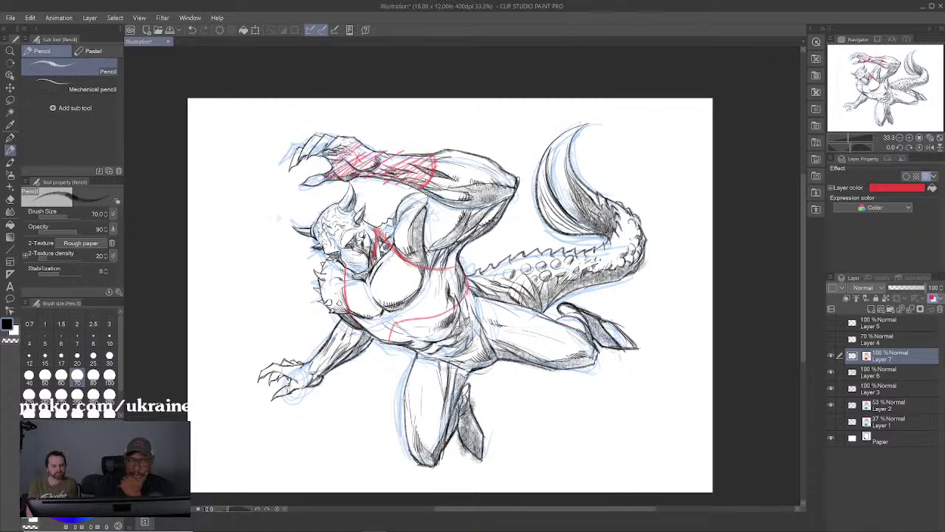
Step: Mark the matching cuff on the lowered arm and hatch its forearm and hand in red
drag(351, 336, 285, 388)
drag(316, 356, 299, 393)
mouse_move(338, 339)
mouse_down()
mouse_move(305, 386)
mouse_move(325, 374)
mouse_up()
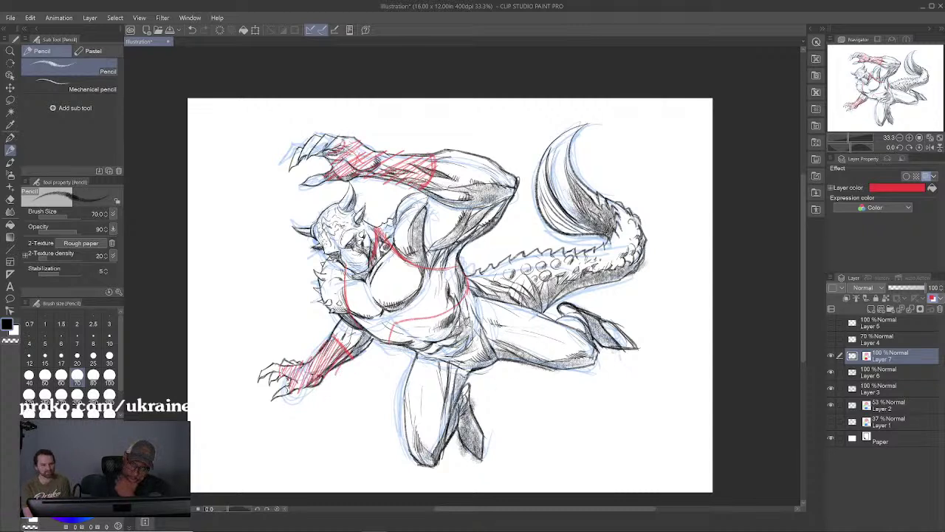
Step: Draw curved red boundary lines around both legs above the knees
drag(404, 410, 441, 412)
drag(538, 317, 524, 357)
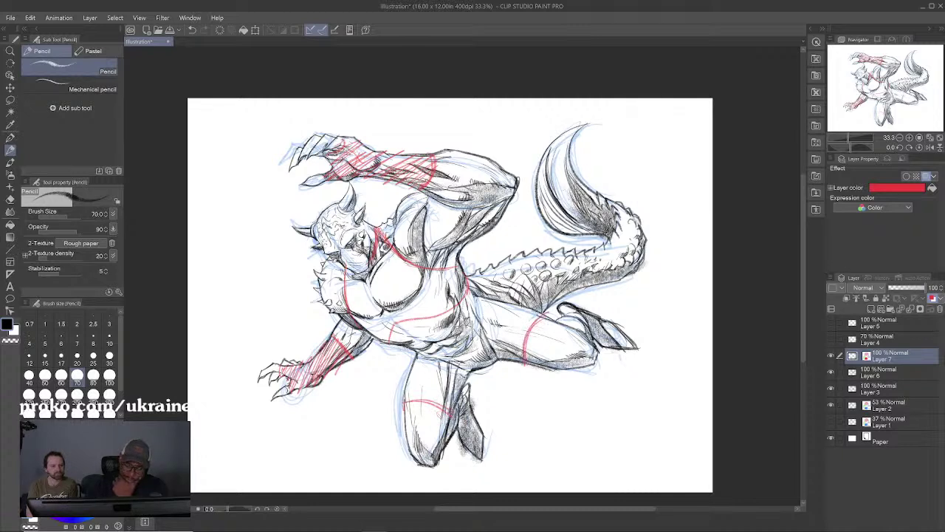
drag(543, 317, 525, 363)
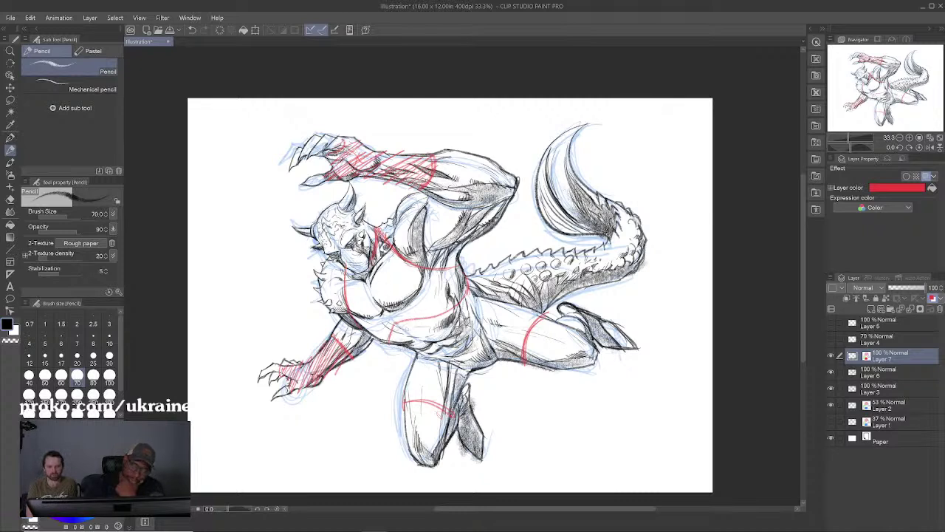
Step: Redraw the garment's red hemline lower along the abdomen and erase the earlier line above it
drag(380, 341, 466, 294)
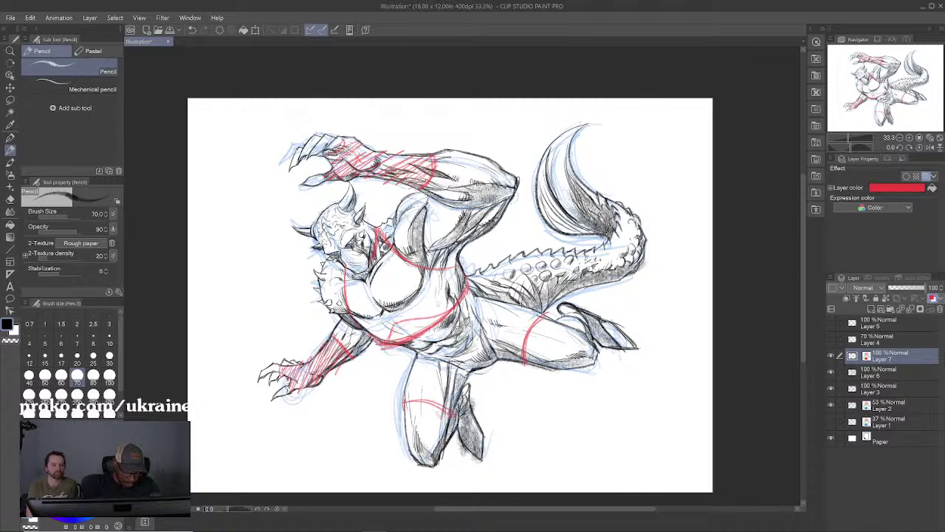
key(e)
drag(388, 333, 434, 317)
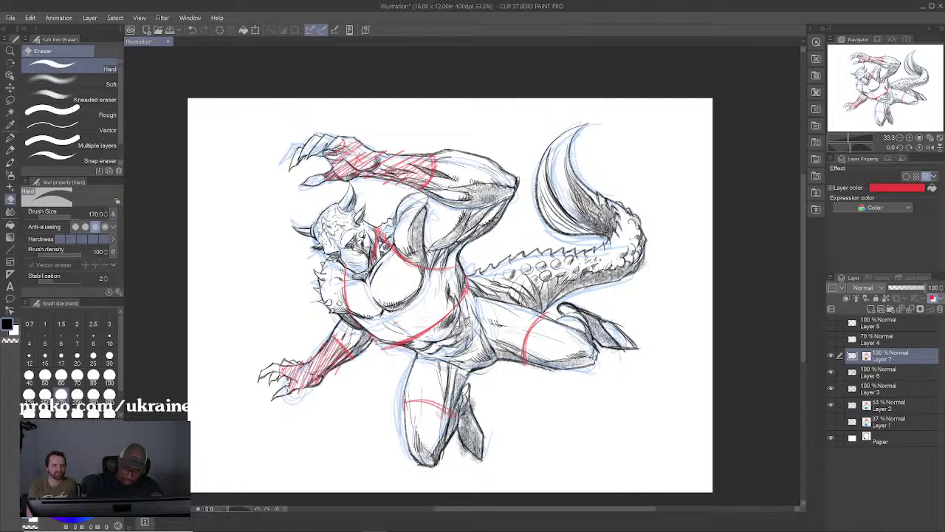
Step: Add a raised red collar behind the neck and reinforce the garment's armhole and side outlines with the pencil
key(p)
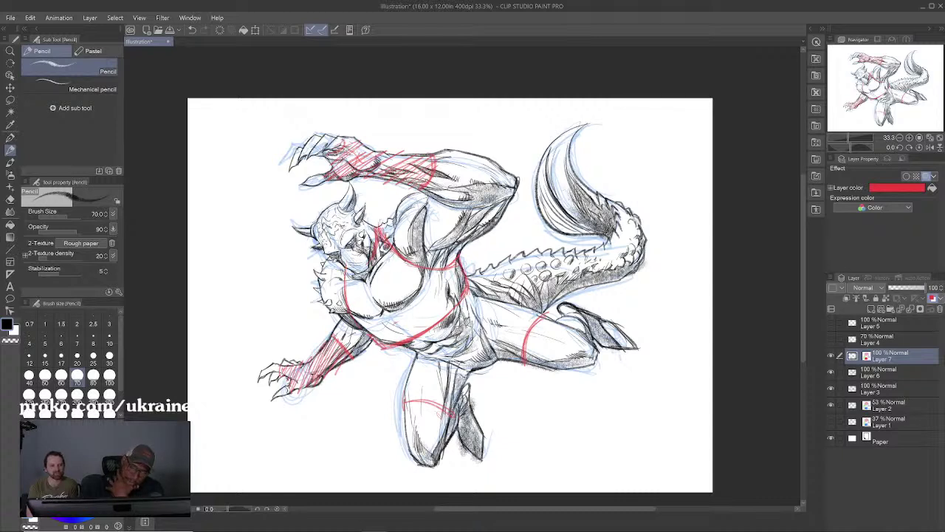
drag(386, 218, 381, 239)
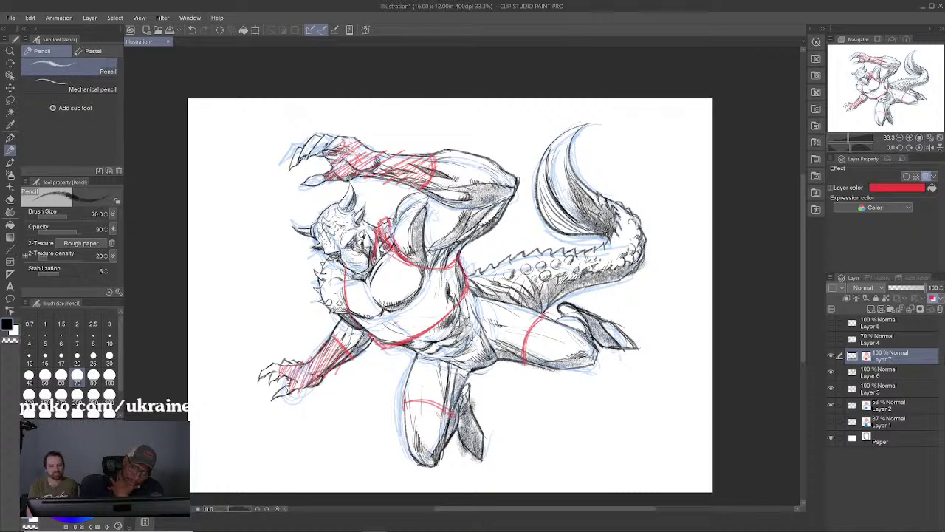
drag(341, 267, 347, 310)
drag(400, 251, 456, 262)
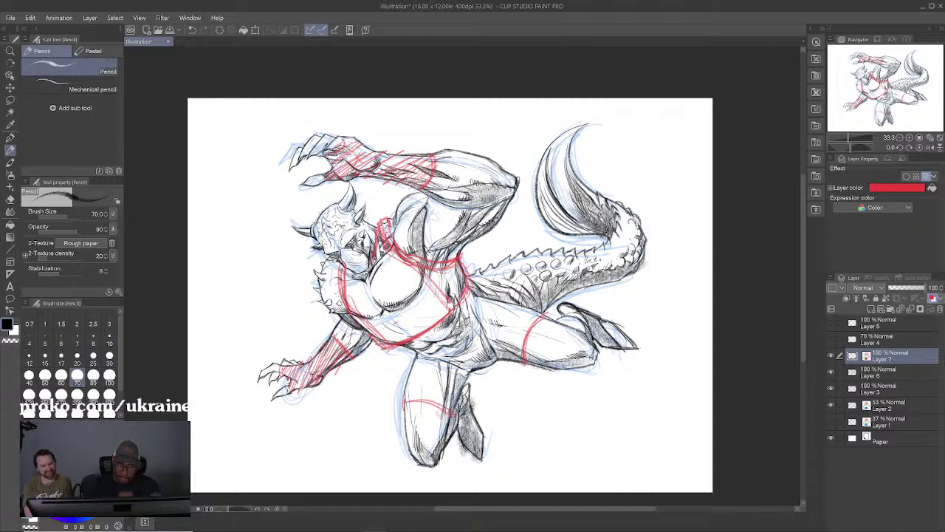
Step: Sketch red panel lines across the garment's chest and midsection and strengthen its edge at the flank
key(ctrl+s)
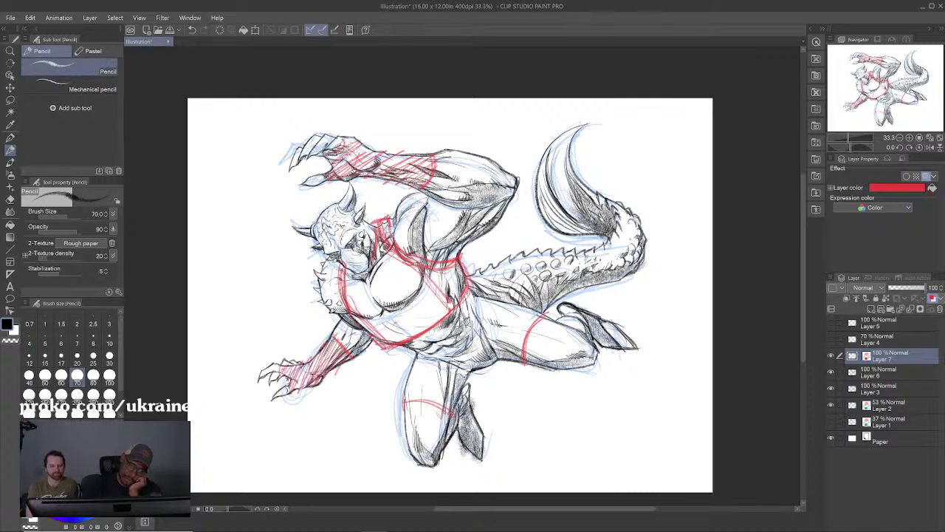
drag(460, 260, 469, 279)
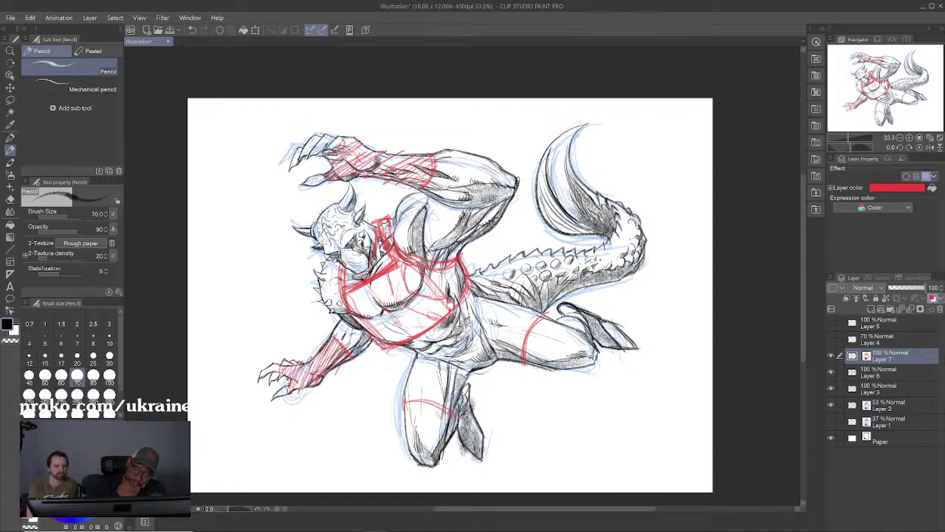
drag(415, 292, 444, 300)
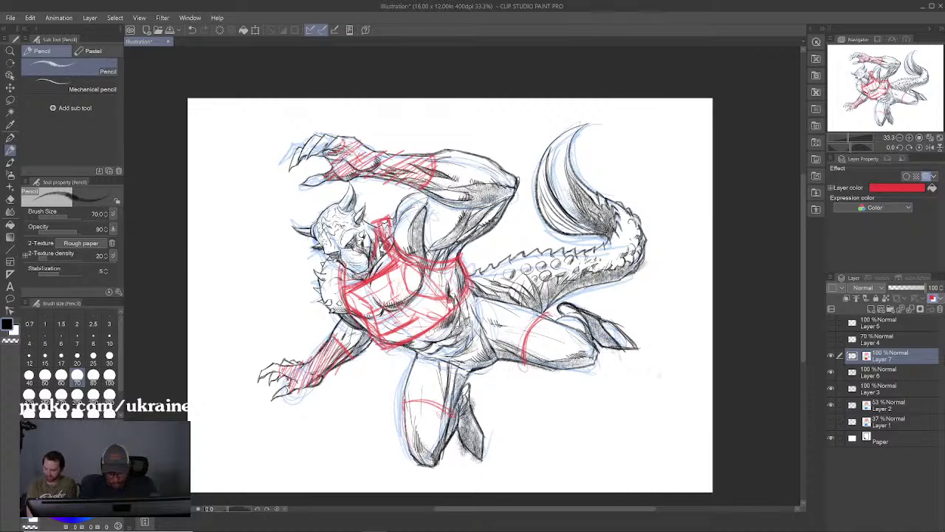
Step: Lower the red sketch layer's opacity to 63%
scroll(562, 384, up, 1)
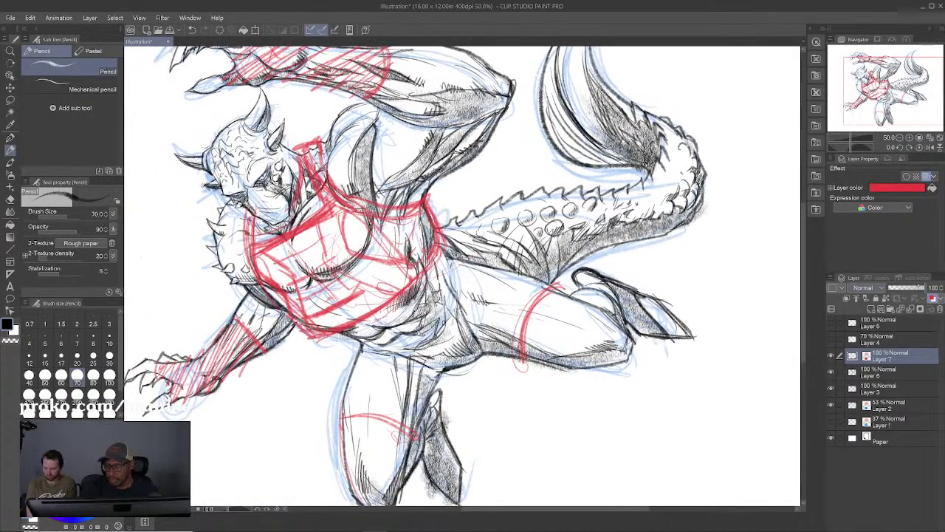
drag(929, 287, 909, 287)
drag(909, 287, 915, 287)
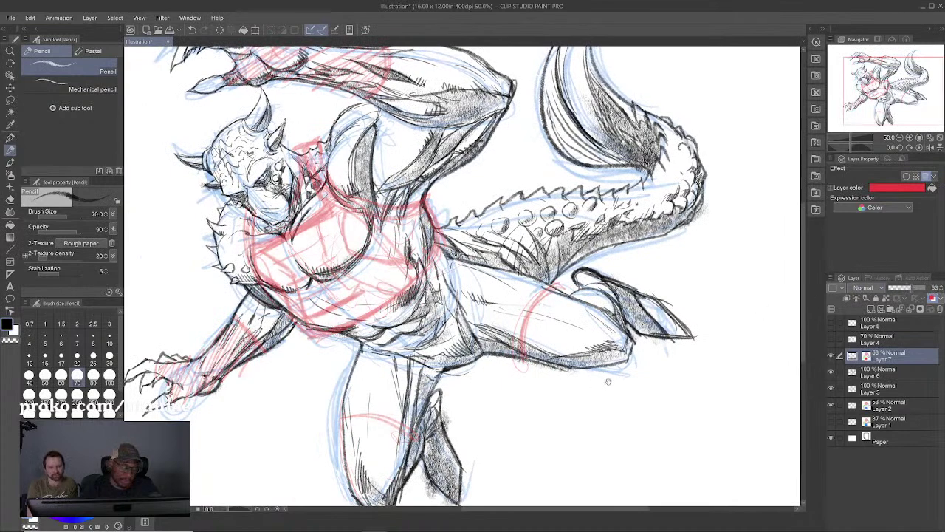
drag(608, 382, 639, 381)
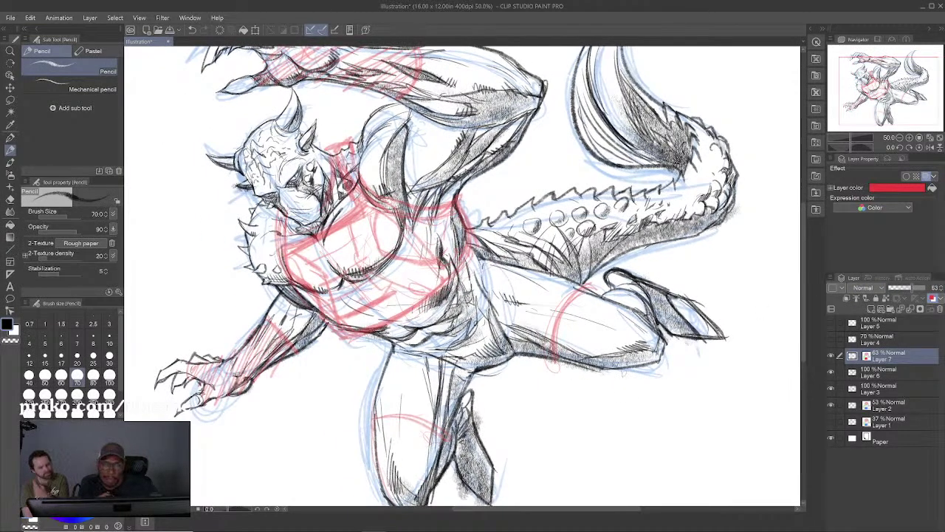
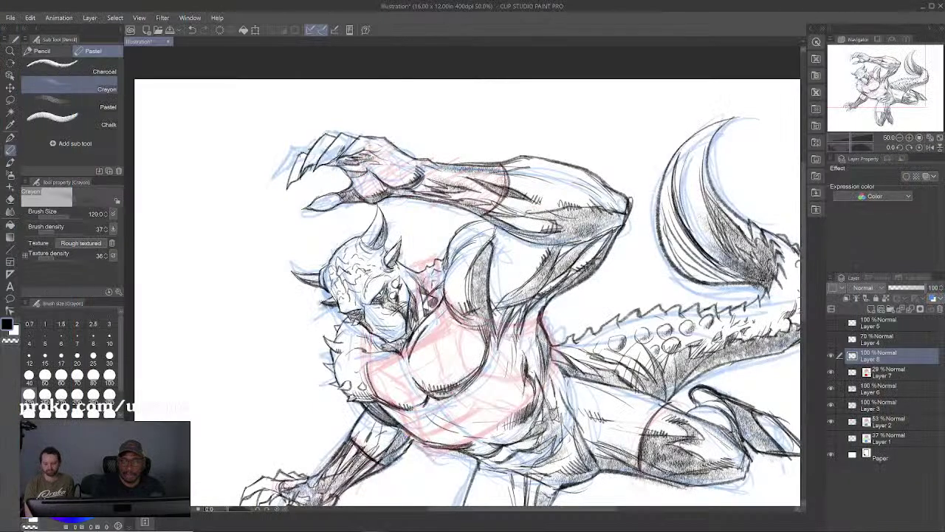
Step: Shade the raised hand and the cuffed part of its forearm with the Crayon brush
mouse_move(384, 185)
mouse_down()
mouse_move(389, 172)
mouse_move(350, 185)
mouse_move(378, 199)
mouse_move(392, 155)
mouse_move(406, 167)
mouse_up()
drag(367, 158, 386, 134)
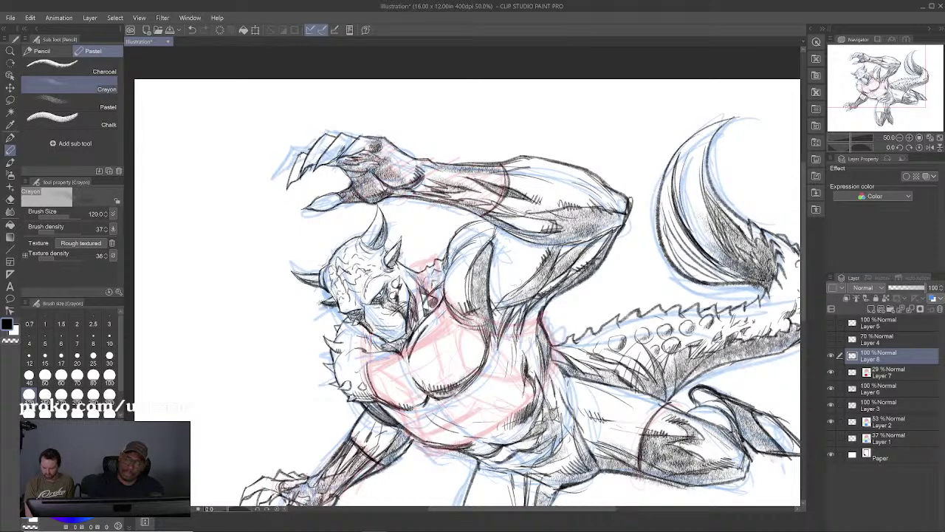
drag(504, 173, 489, 202)
mouse_move(507, 176)
mouse_down()
mouse_move(479, 210)
mouse_move(472, 202)
mouse_up()
drag(483, 202, 454, 192)
Step: Draw small pencil bumps along the upper contour of the raised arm between the cuff and the elbow
drag(626, 259, 621, 205)
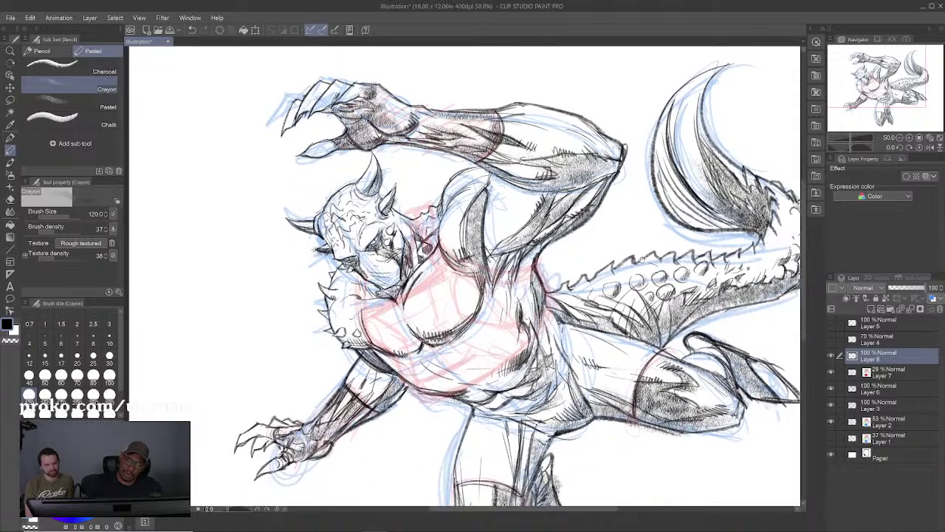
click(45, 51)
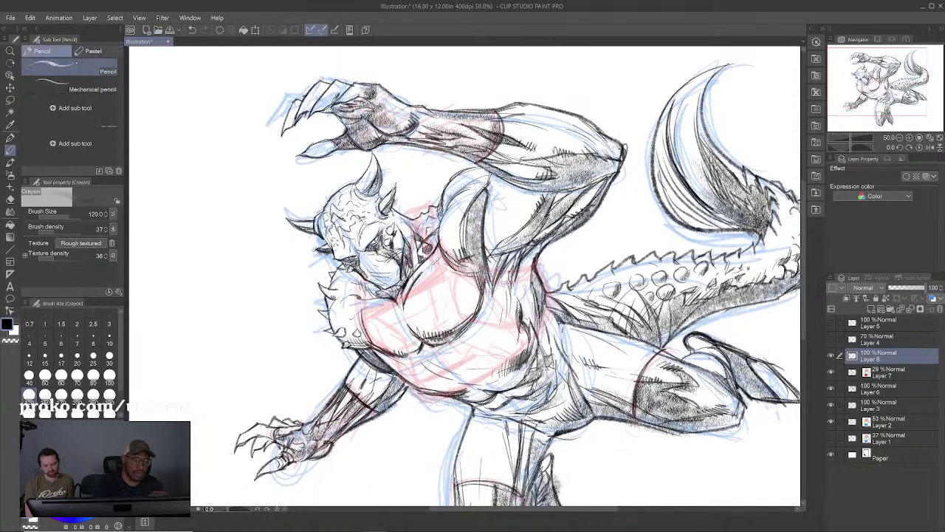
drag(552, 127, 547, 137)
mouse_move(537, 100)
mouse_down()
mouse_move(532, 110)
mouse_move(577, 121)
mouse_up()
drag(561, 108, 579, 120)
drag(578, 114, 581, 122)
drag(513, 109, 542, 112)
drag(582, 121, 602, 133)
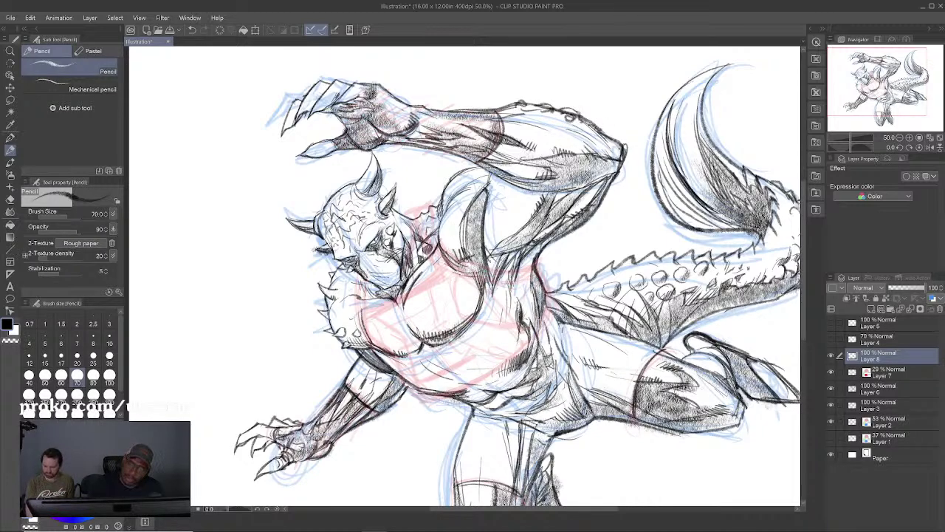
Step: Draw small pencil spikes along the raised arm's upper contour and at the point of the elbow
drag(354, 356, 350, 368)
drag(362, 359, 353, 374)
mouse_move(583, 120)
mouse_down()
mouse_move(595, 127)
mouse_move(564, 118)
mouse_move(615, 136)
mouse_up()
drag(496, 110, 511, 108)
drag(622, 150, 634, 155)
drag(634, 155, 622, 160)
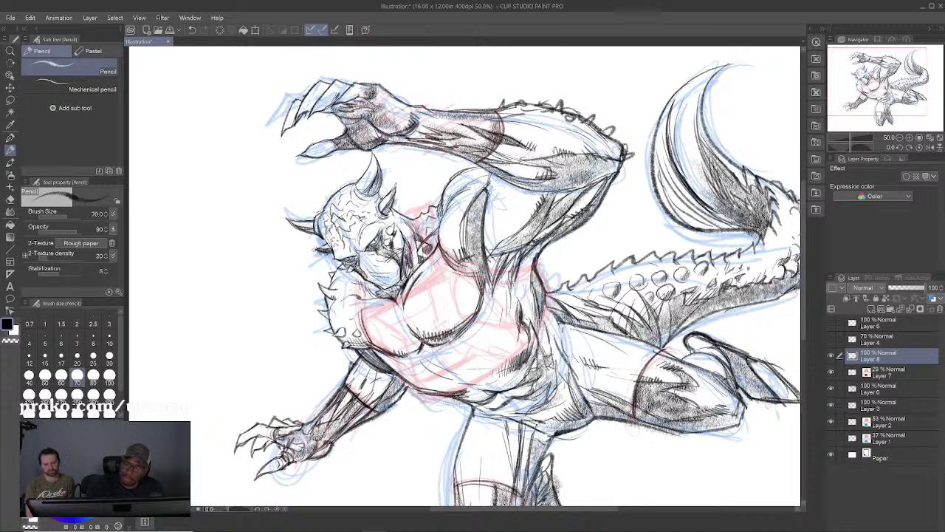
Step: Draw a row of pencil spikes down the raised arm's shoulder beside the head, cleaning up the overlapping lines
drag(455, 168, 434, 198)
drag(463, 161, 457, 179)
drag(455, 176, 445, 212)
drag(458, 198, 450, 212)
drag(450, 211, 443, 225)
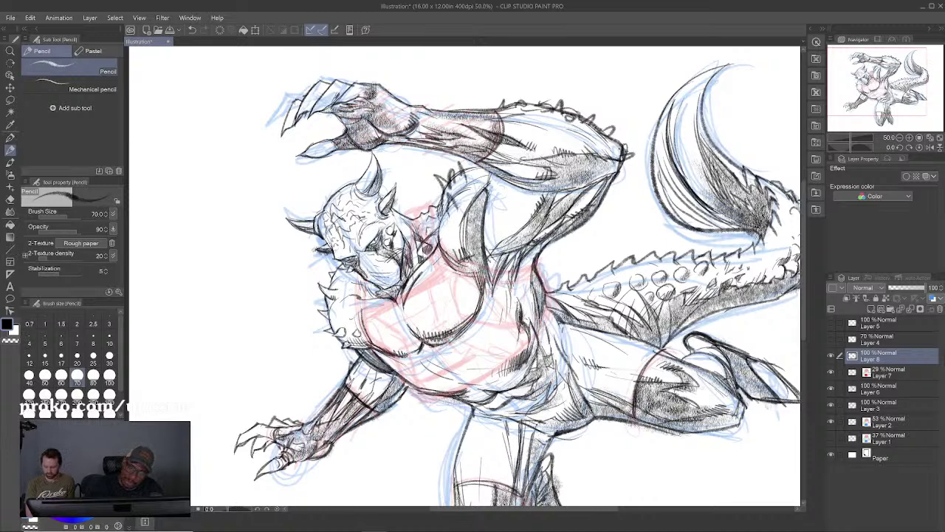
key(c)
mouse_move(453, 169)
mouse_down()
mouse_move(443, 186)
mouse_move(458, 171)
mouse_move(463, 182)
mouse_move(448, 212)
mouse_up()
key(c)
key(c)
key(x)
key(c)
drag(454, 190, 445, 204)
key(c)
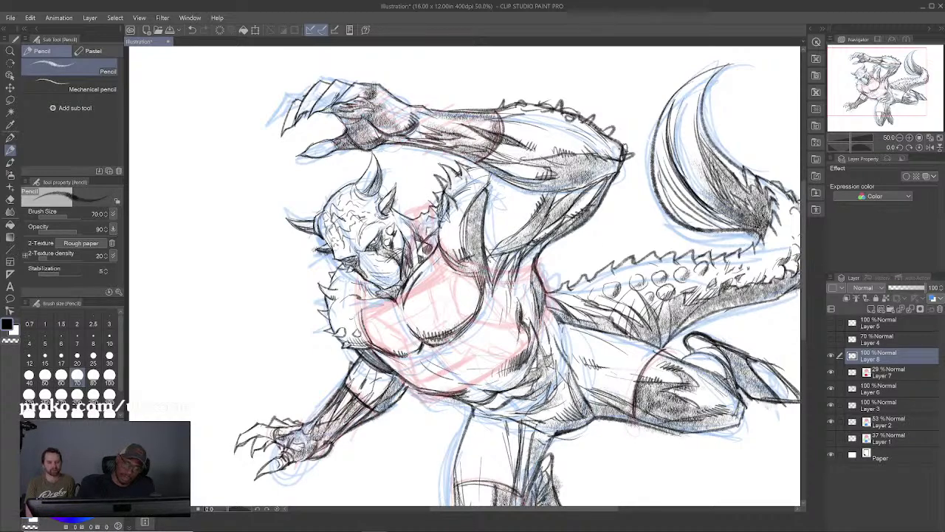
Step: Toggle Layer 8's visibility to compare the drawing with and without the new pencil work
drag(545, 364, 518, 306)
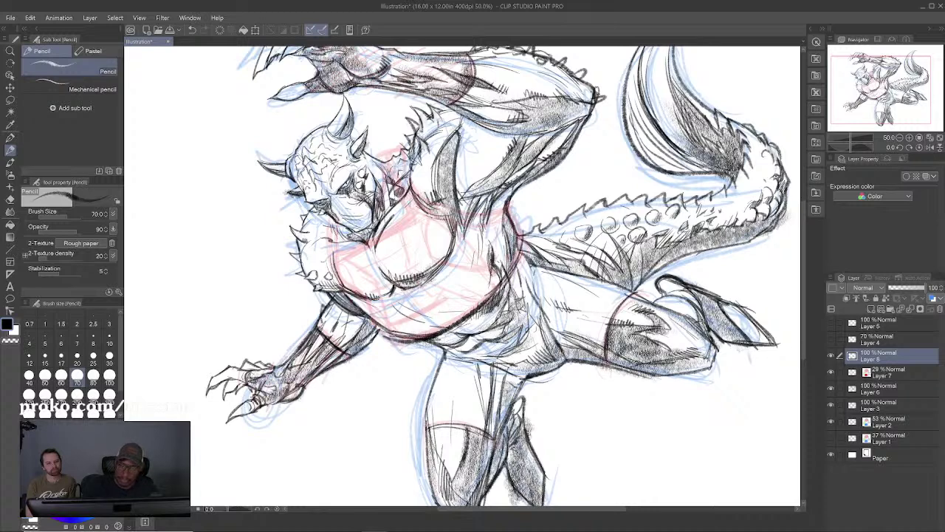
click(831, 356)
click(831, 356)
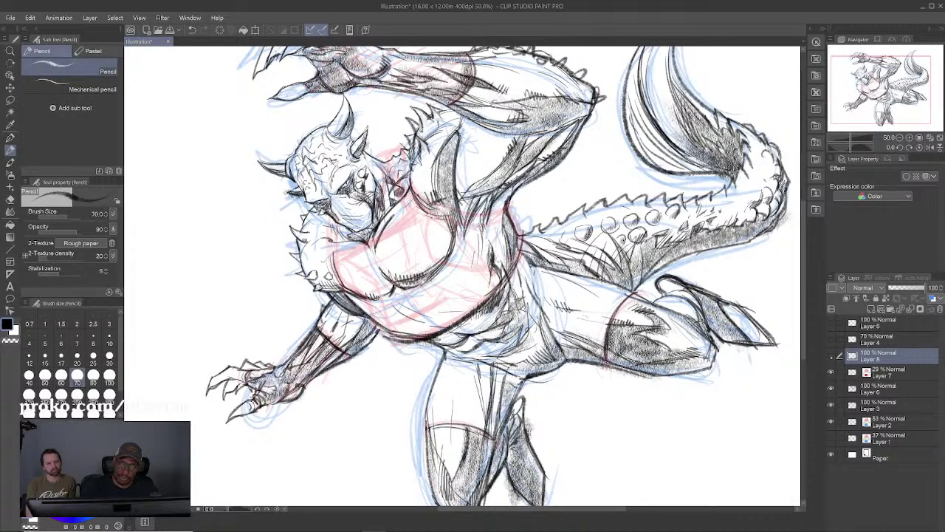
click(831, 356)
click(831, 356)
click(831, 356)
click(831, 356)
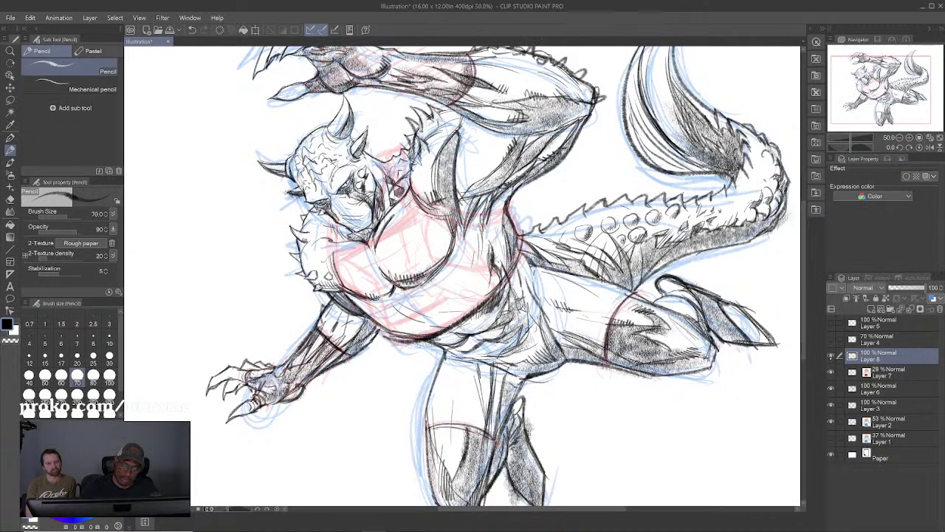
Step: Outline the vest's lower edge and its armhole on the lowered-arm side in black pencil, cleaning up with white
drag(358, 309, 383, 332)
mouse_move(351, 303)
mouse_down()
mouse_move(391, 339)
mouse_move(422, 337)
mouse_up()
key(x)
drag(464, 309, 495, 342)
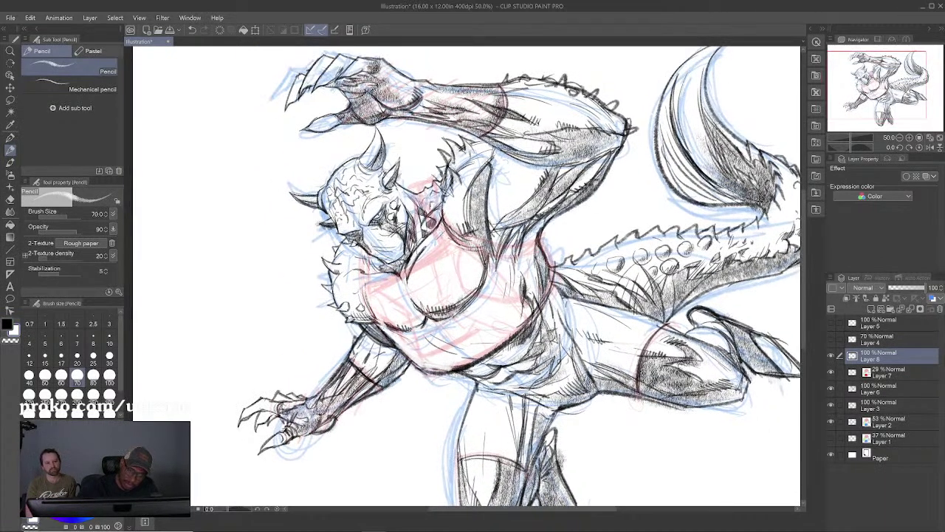
drag(384, 317, 395, 332)
key(x)
mouse_move(365, 251)
mouse_down()
mouse_move(379, 329)
mouse_move(393, 332)
mouse_up()
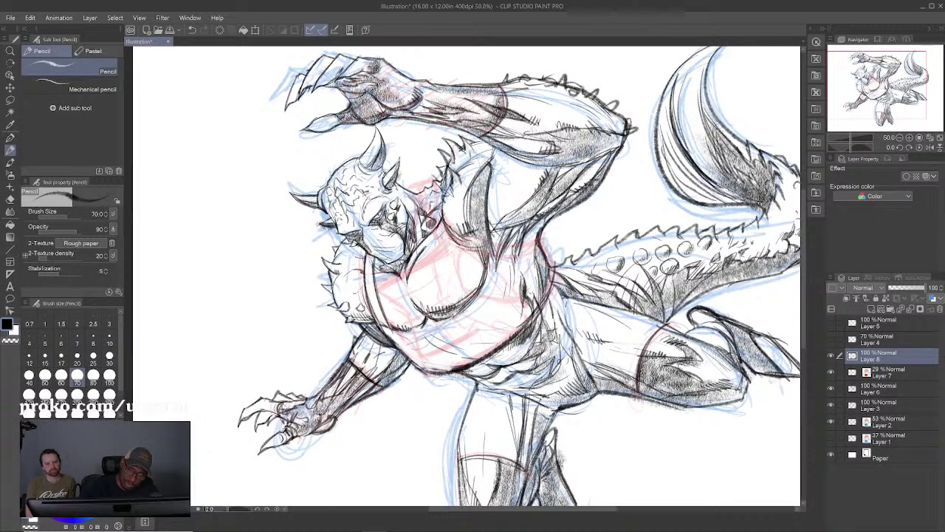
mouse_move(360, 269)
mouse_down()
mouse_move(368, 294)
mouse_move(378, 297)
mouse_move(374, 280)
mouse_up()
Step: Draw the vest's neckline across the upper chest and the first strap lines beside the neck
drag(367, 272, 417, 293)
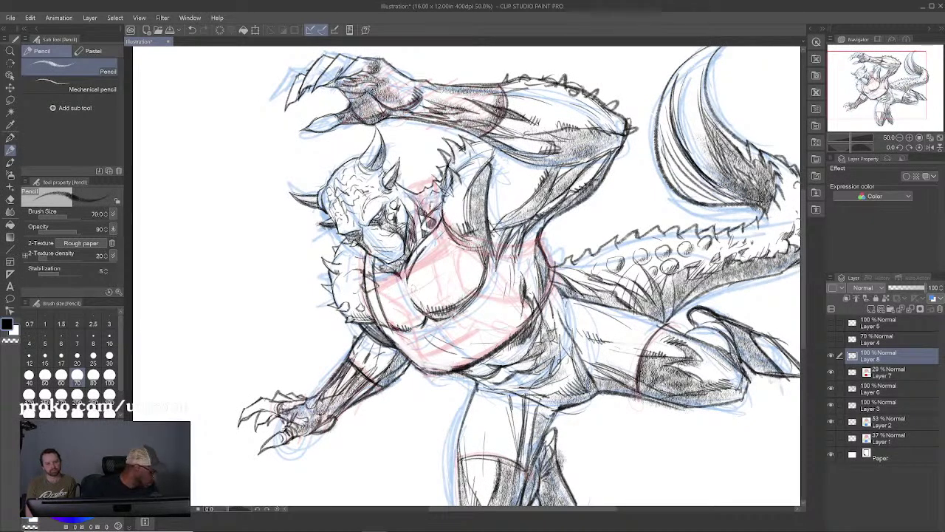
drag(443, 232, 440, 241)
mouse_move(446, 184)
mouse_down()
mouse_move(428, 248)
mouse_move(427, 235)
mouse_move(442, 253)
mouse_up()
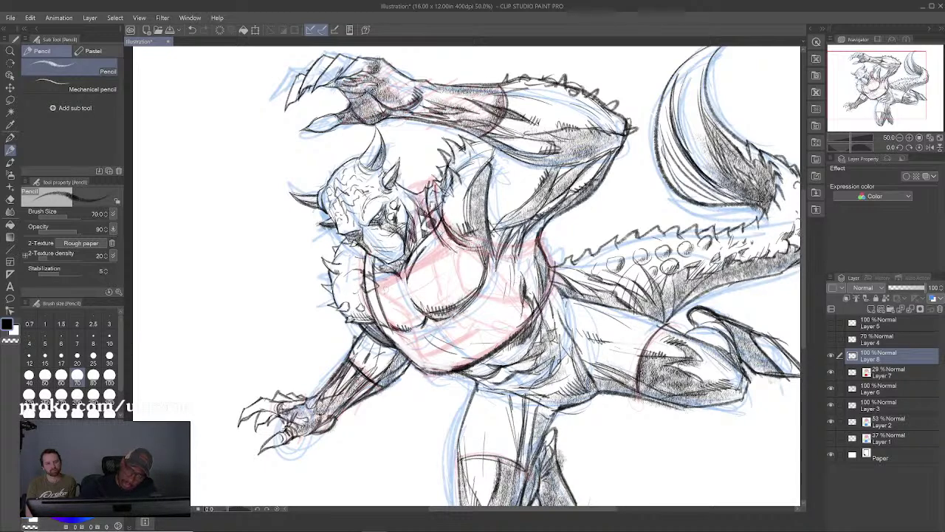
drag(368, 293, 450, 244)
key(c)
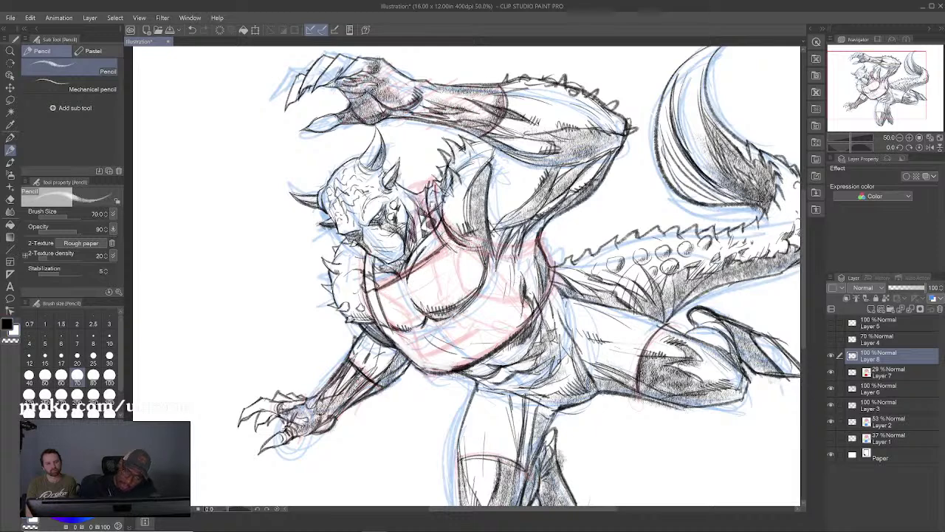
Step: Draw the vest's shoulder strap from the neck down around the raised arm's armhole, erasing the body lines beneath it
drag(431, 205, 448, 241)
mouse_move(429, 191)
mouse_down()
mouse_move(455, 252)
mouse_move(452, 241)
mouse_move(488, 255)
mouse_up()
key(c)
drag(443, 224, 461, 249)
mouse_move(520, 249)
mouse_down()
mouse_move(454, 262)
mouse_move(520, 256)
mouse_up()
mouse_move(448, 245)
mouse_down()
mouse_move(484, 264)
mouse_move(497, 302)
mouse_up()
drag(496, 301, 523, 285)
Step: Extend the vest's trim band under the raised armpit to the back and refine the strap's edges
drag(528, 269, 521, 290)
mouse_move(545, 261)
mouse_down()
mouse_move(524, 277)
mouse_move(469, 268)
mouse_move(531, 257)
mouse_up()
drag(544, 237, 528, 257)
mouse_move(541, 237)
mouse_down()
mouse_move(521, 256)
mouse_move(549, 261)
mouse_up()
key(x)
mouse_move(540, 232)
mouse_down()
mouse_move(549, 259)
mouse_move(531, 266)
mouse_up()
key(x)
drag(545, 249, 532, 262)
mouse_move(545, 250)
mouse_down()
mouse_move(538, 261)
mouse_move(515, 260)
mouse_up()
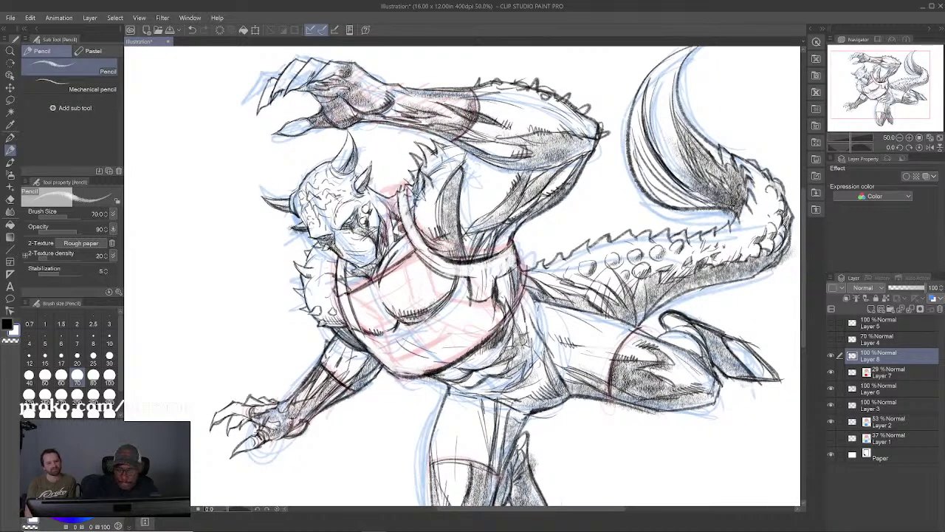
drag(462, 269, 446, 263)
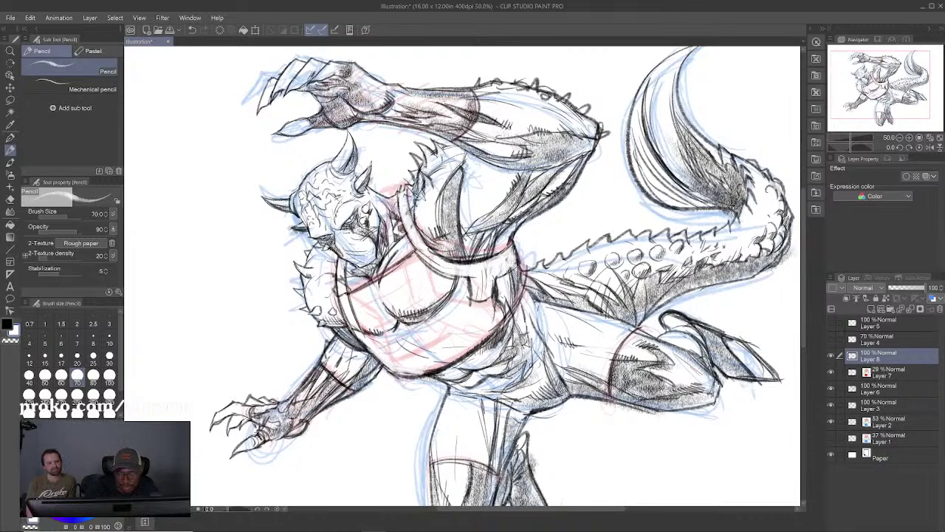
drag(404, 198, 407, 218)
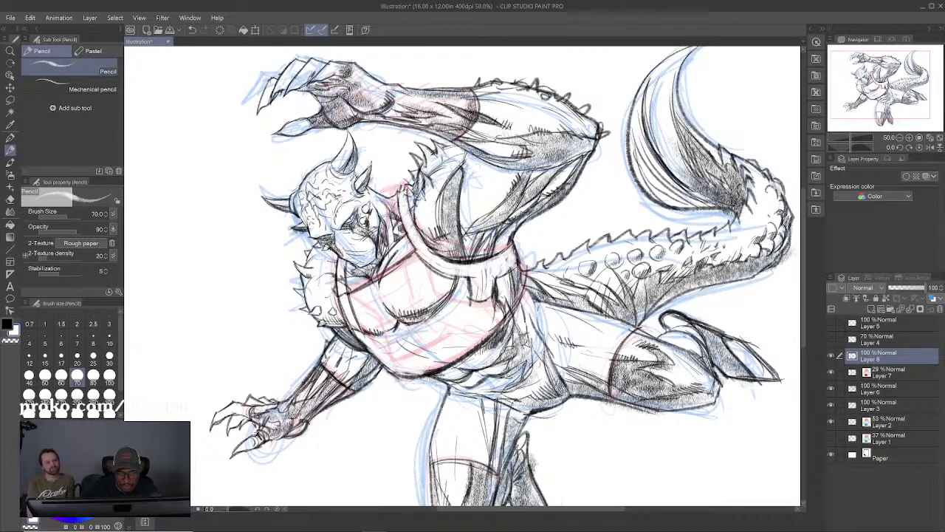
drag(428, 250, 467, 274)
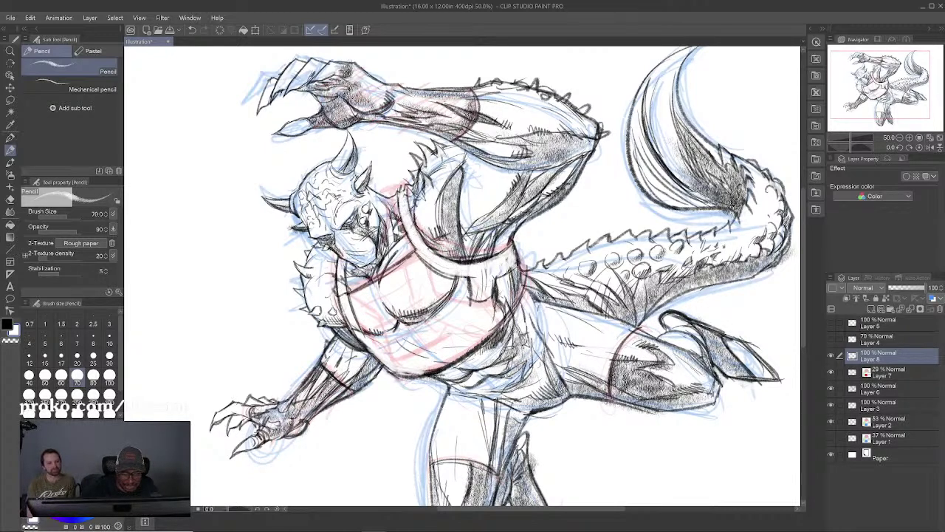
Step: Give the armhole on the lowered-arm side a white trim band with a black inner edge
drag(339, 290, 344, 313)
drag(339, 275, 368, 347)
key(x)
drag(346, 284, 375, 360)
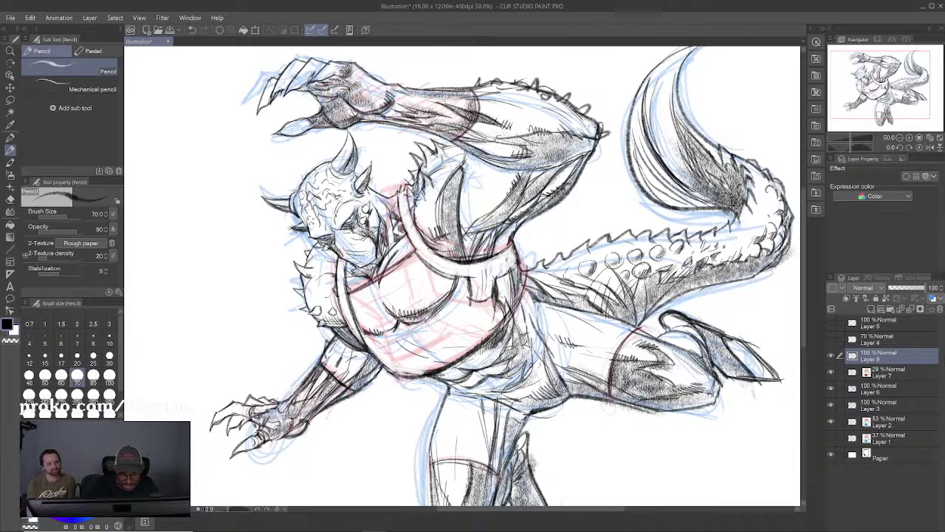
drag(352, 309, 392, 368)
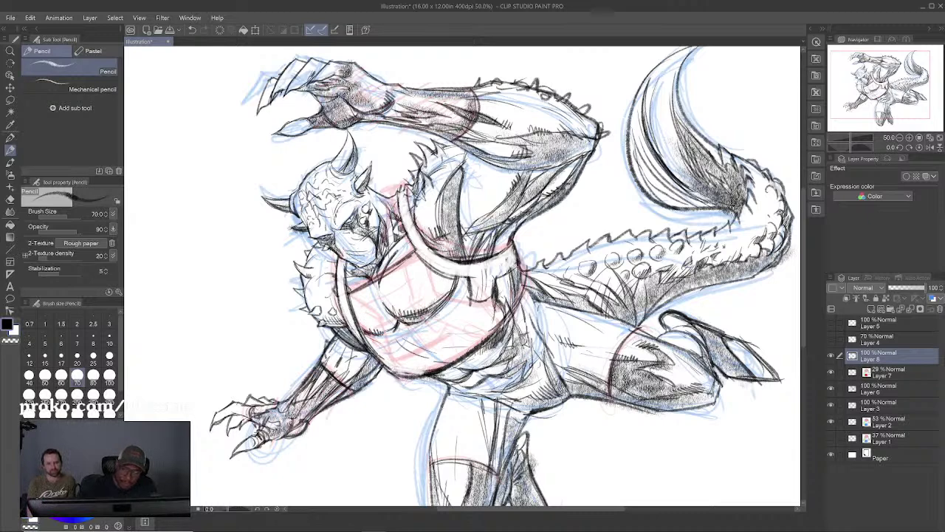
Step: Outline the small tab hanging from the trim band below the raised armpit
drag(473, 277, 470, 304)
drag(484, 301, 496, 271)
drag(494, 278, 515, 262)
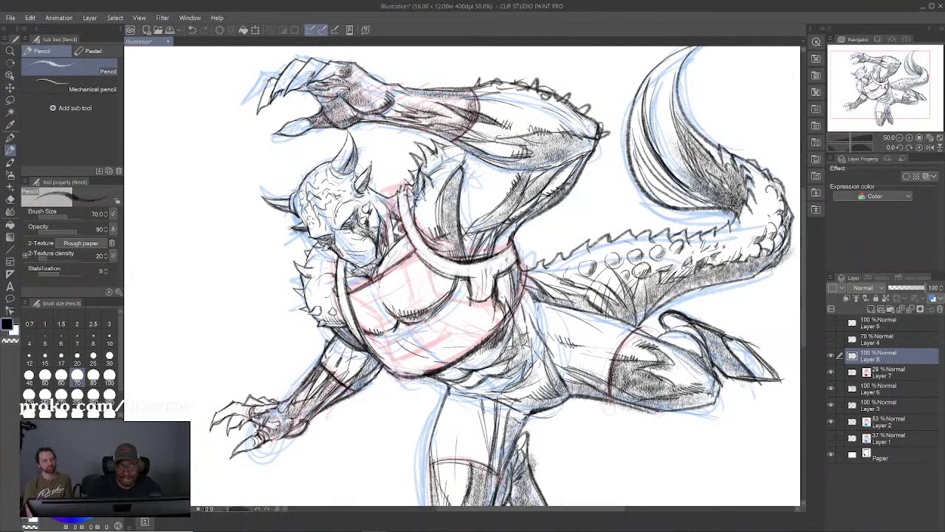
Step: Draw an angled panel seam on the raised-arm side of the chest and cover the old pectoral contours with white
drag(410, 280, 415, 315)
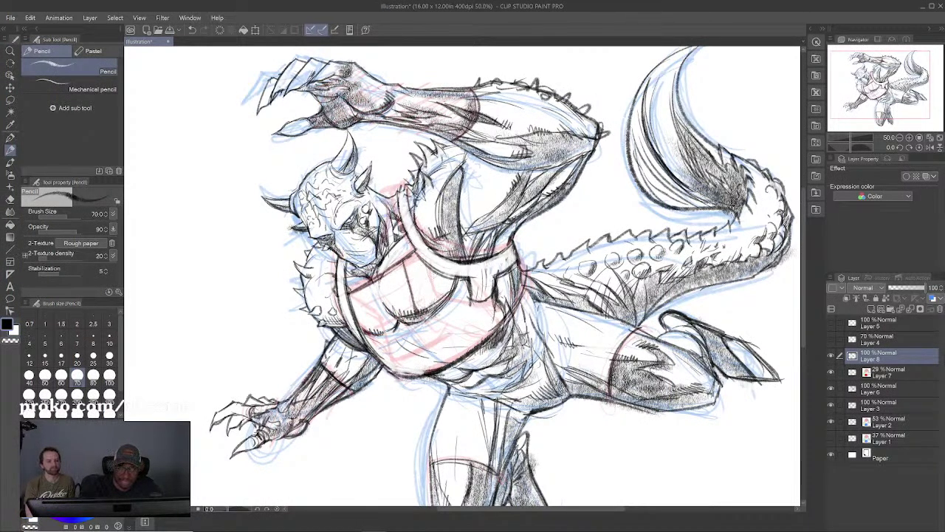
mouse_move(426, 256)
mouse_down()
mouse_move(442, 296)
mouse_move(485, 337)
mouse_up()
key(x)
drag(426, 297, 432, 316)
mouse_move(449, 290)
mouse_down()
mouse_move(430, 315)
mouse_move(395, 328)
mouse_move(396, 338)
mouse_up()
drag(393, 295, 371, 340)
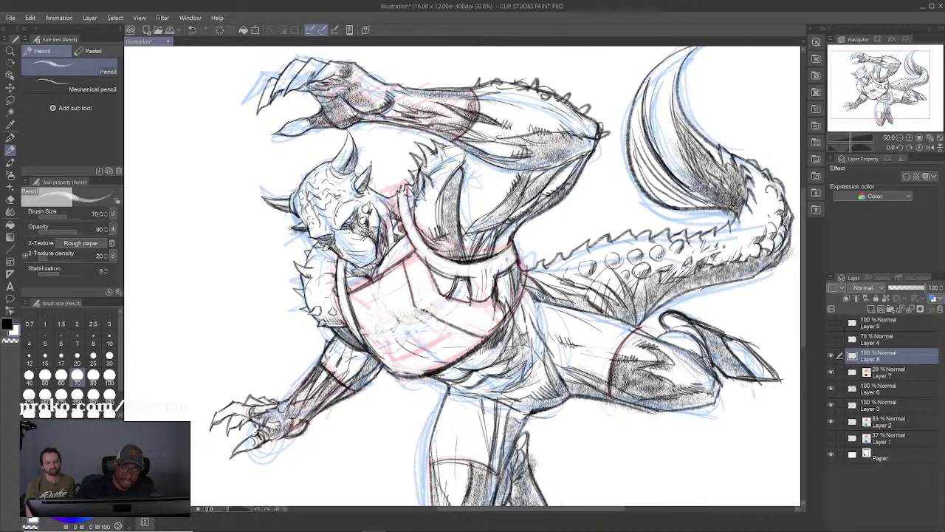
Step: Draw the matching angled panel seam on the lowered-arm side of the chest down to the vest's hem
key(x)
mouse_move(354, 293)
mouse_down()
mouse_move(391, 323)
mouse_move(372, 352)
mouse_up()
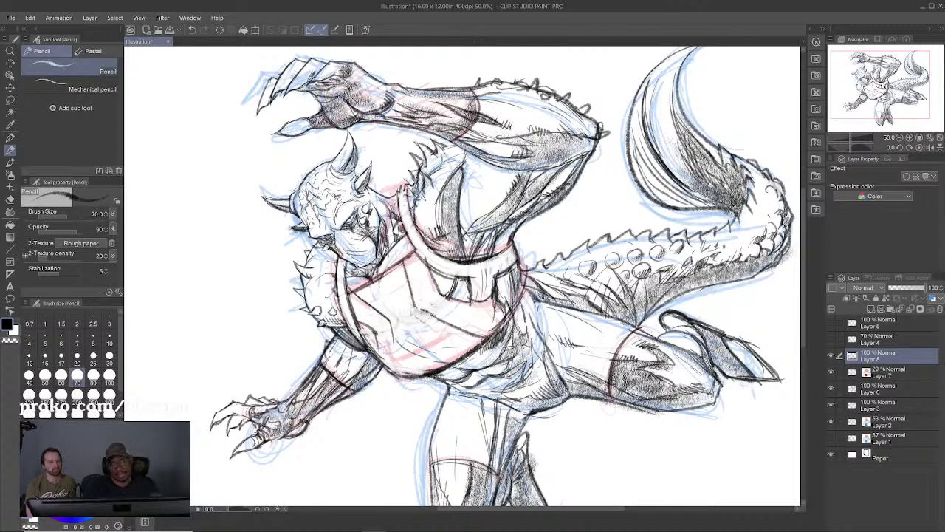
mouse_move(390, 320)
mouse_down()
mouse_move(397, 359)
mouse_move(380, 356)
mouse_up()
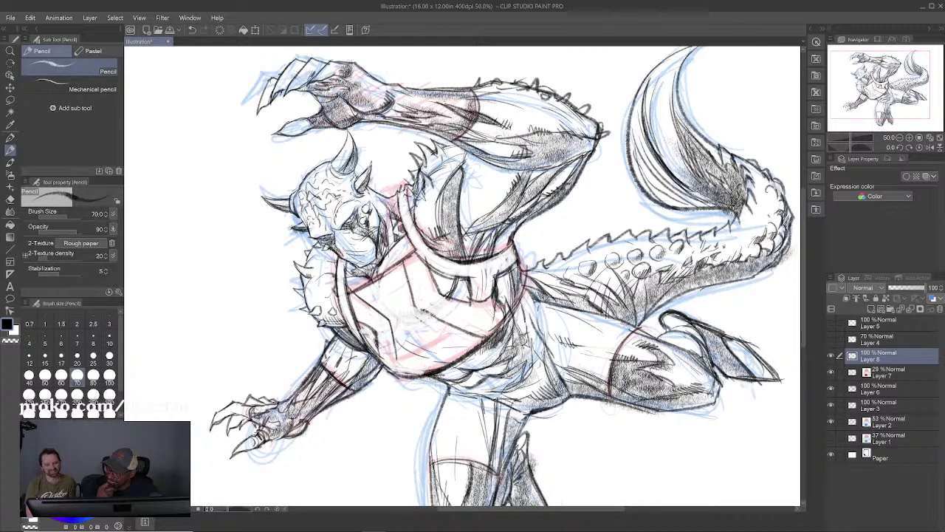
key(x)
drag(357, 317, 406, 374)
key(c)
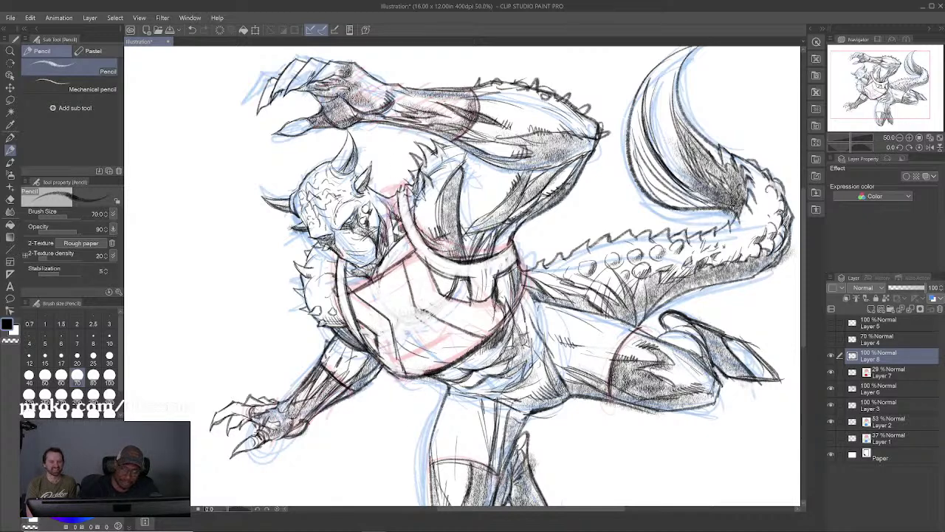
drag(415, 306, 475, 337)
Step: Rework the tab and trim band at the flank with white cleanup and darker pencil edges
key(x)
mouse_move(477, 302)
mouse_down()
mouse_move(499, 292)
mouse_move(499, 318)
mouse_up()
mouse_move(517, 270)
mouse_down()
mouse_move(502, 325)
mouse_move(514, 288)
mouse_move(492, 300)
mouse_up()
key(c)
mouse_move(519, 261)
mouse_down()
mouse_move(489, 307)
mouse_move(520, 301)
mouse_move(505, 321)
mouse_up()
mouse_move(525, 265)
mouse_down()
mouse_move(499, 329)
mouse_move(484, 283)
mouse_up()
key(c)
key(c)
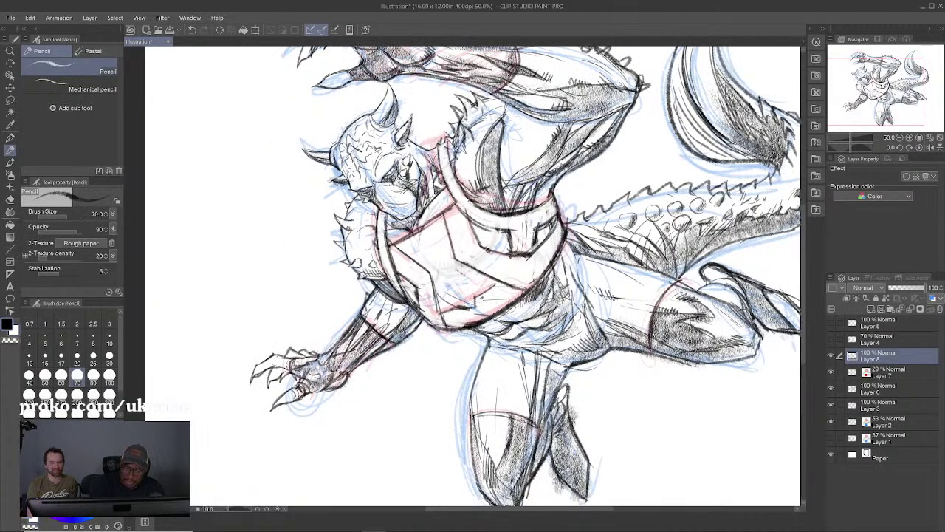
Step: Add short angular pencil detail lines across the vest's center and chest panels
mouse_move(452, 264)
mouse_down()
mouse_move(435, 283)
mouse_move(426, 270)
mouse_up()
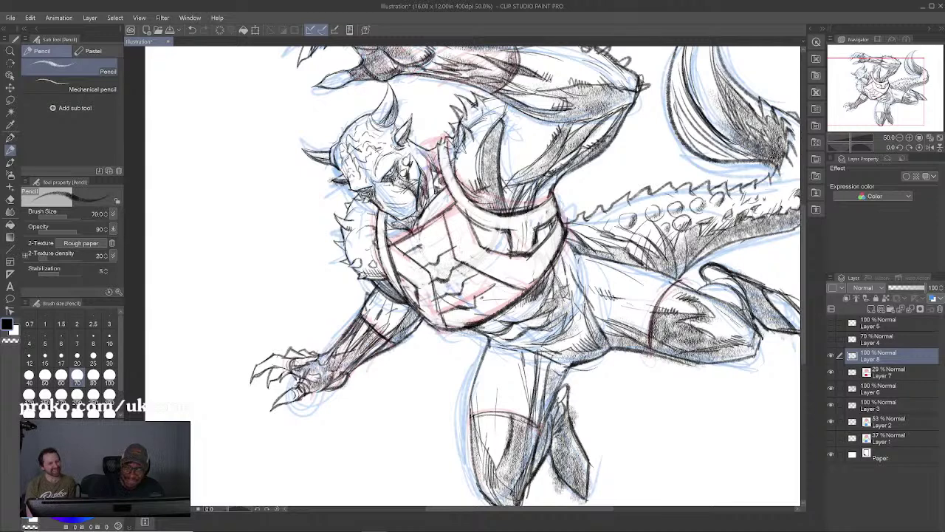
drag(431, 235, 423, 254)
drag(449, 226, 426, 243)
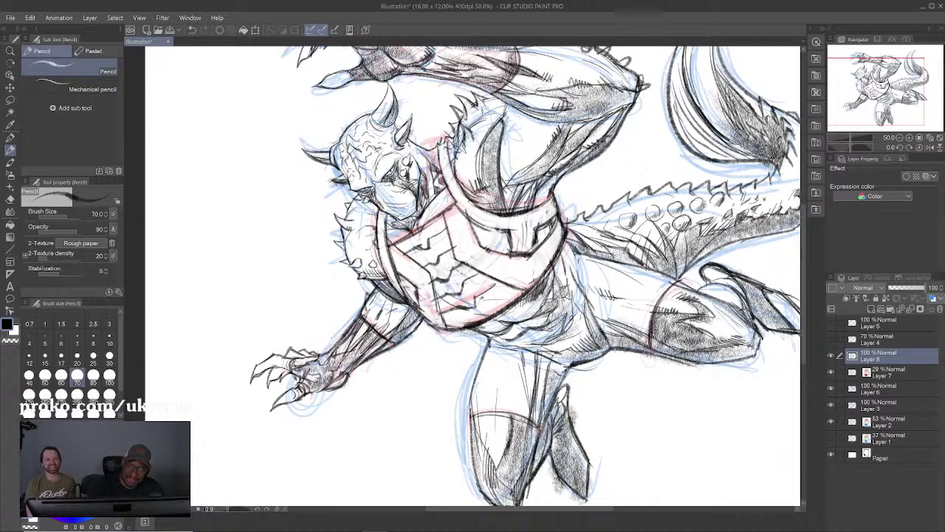
drag(506, 277, 478, 293)
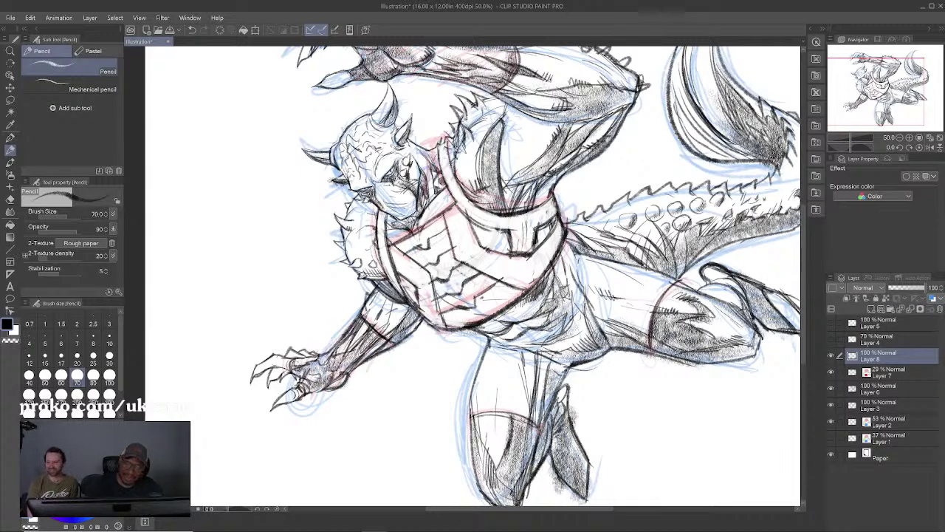
Step: Touch up the tab and trim band below the raised armpit, alternating between white and black pencil
key(x)
drag(522, 231, 516, 251)
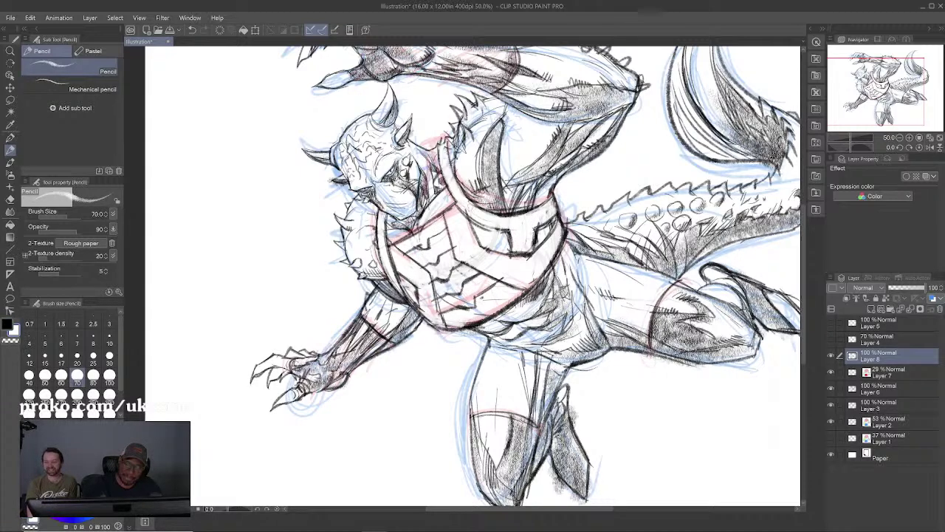
key(x)
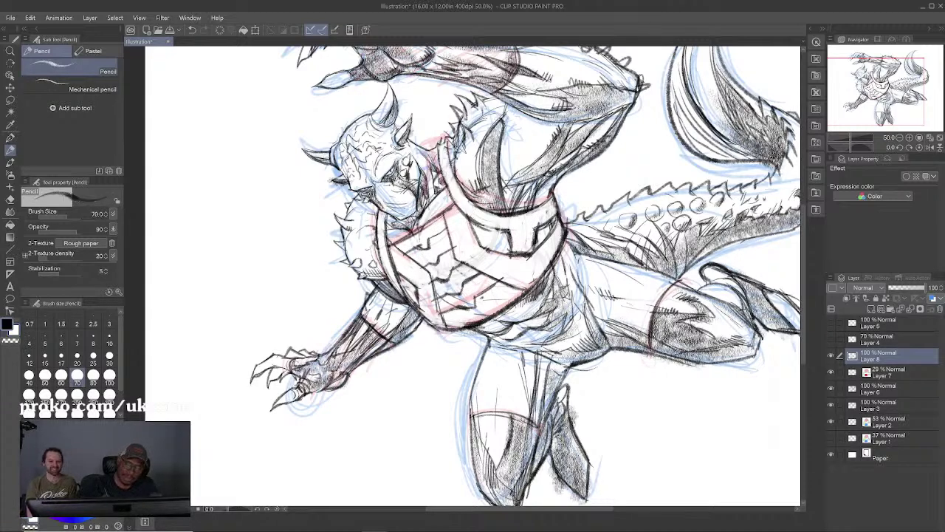
key(x)
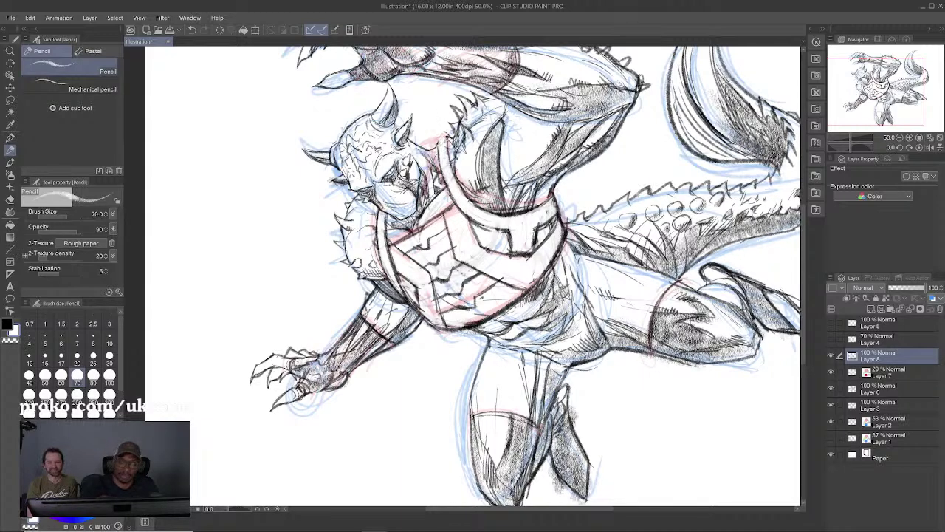
key(x)
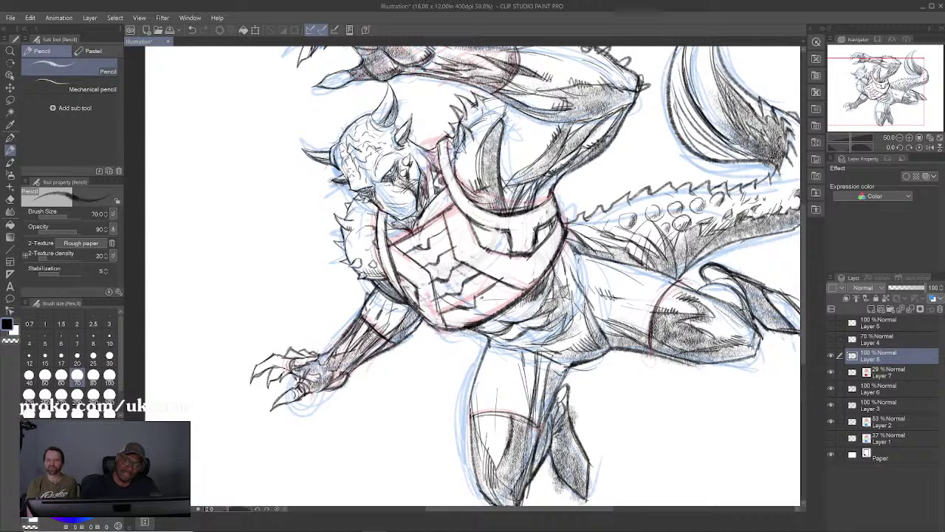
key(x)
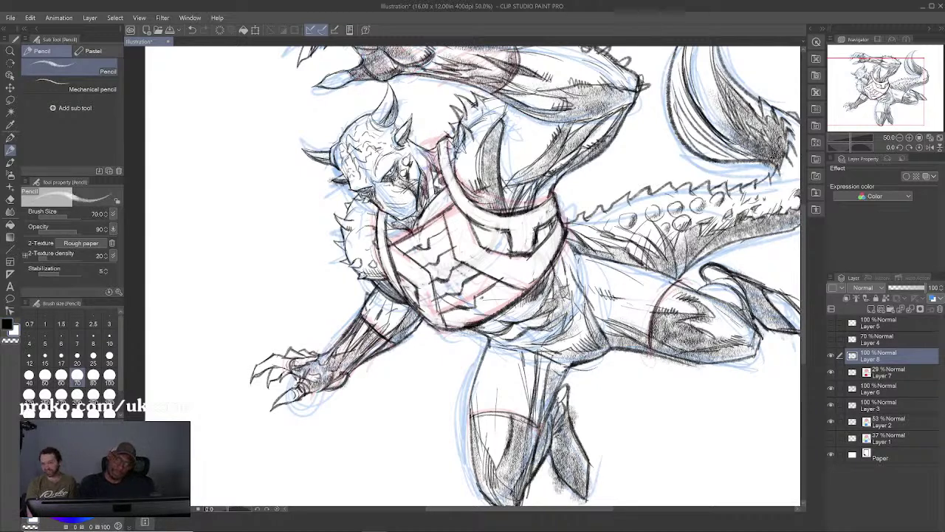
key(x)
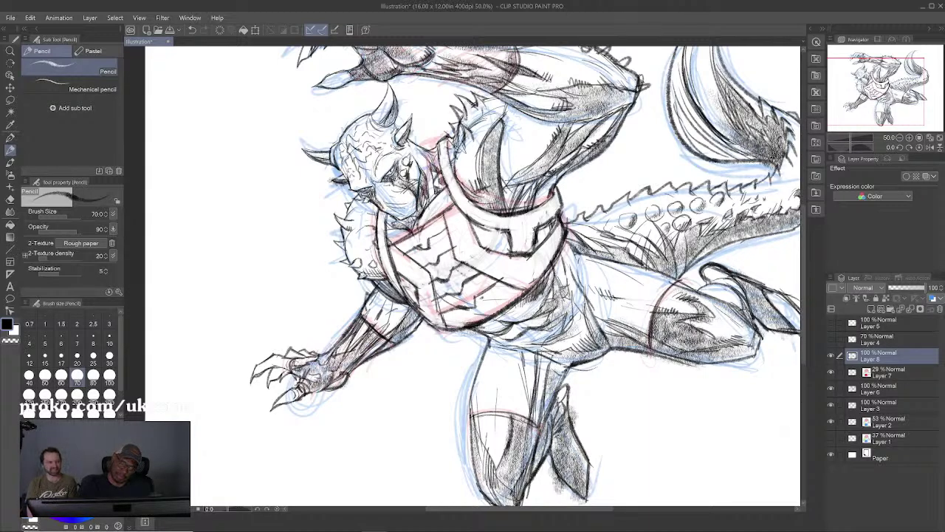
key(x)
key(x)
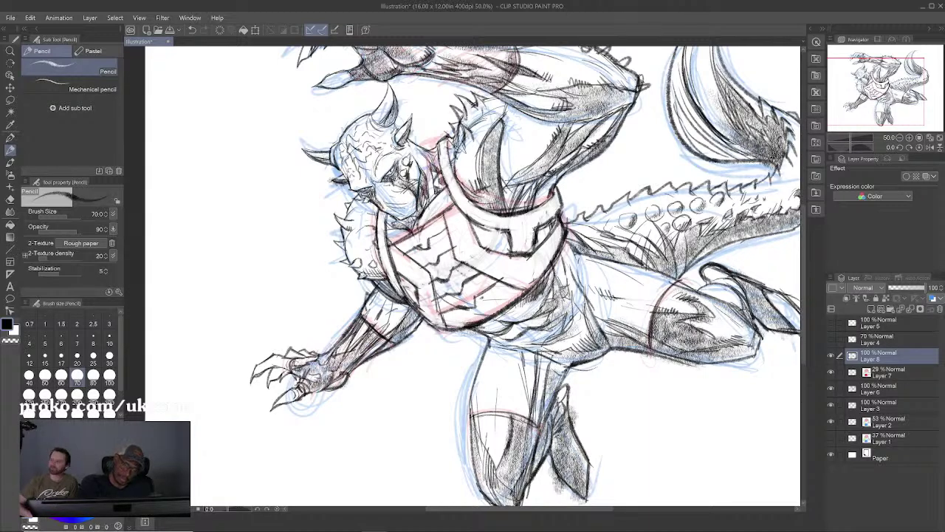
key(x)
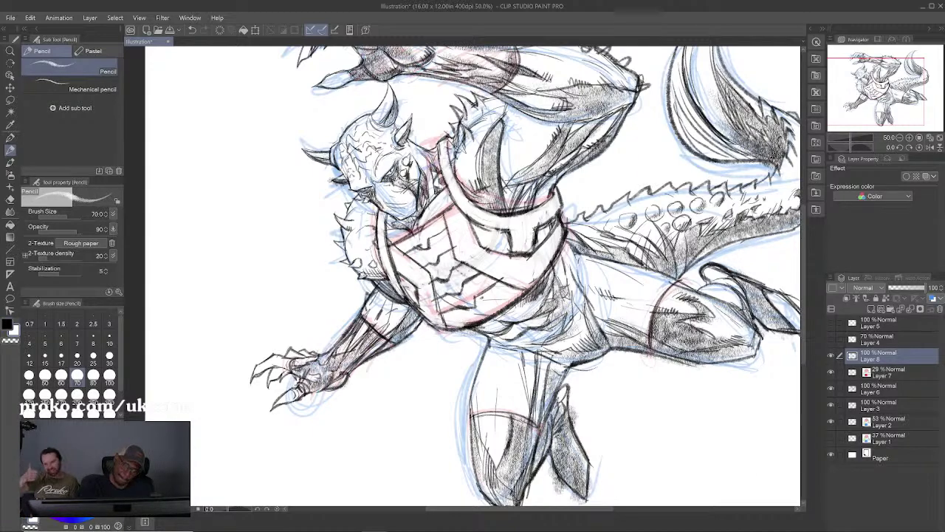
Step: Touch up the short detail lines and panel seams across the vest's center with the black pencil
key(x)
drag(472, 277, 461, 310)
key(ctrl+minus)
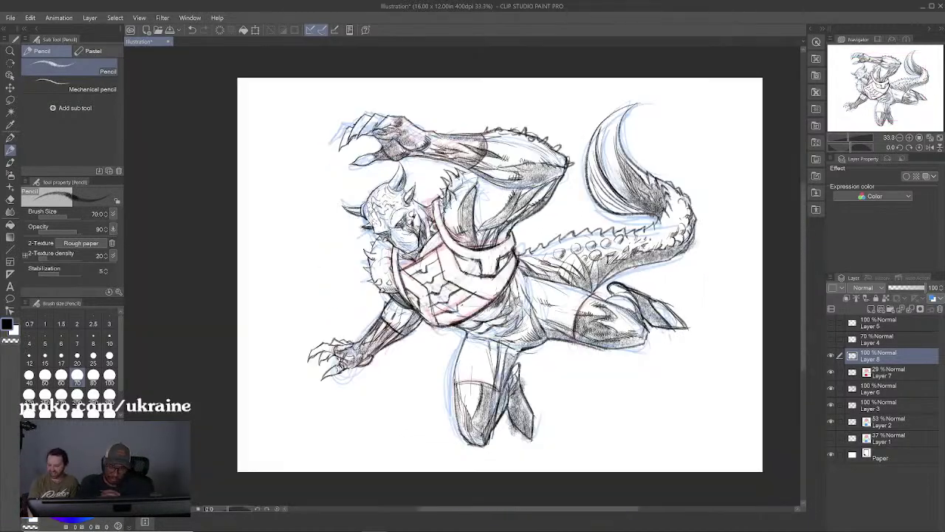
key(ctrl+0)
key(ctrl+plus)
key(ctrl+plus)
key(ctrl+plus)
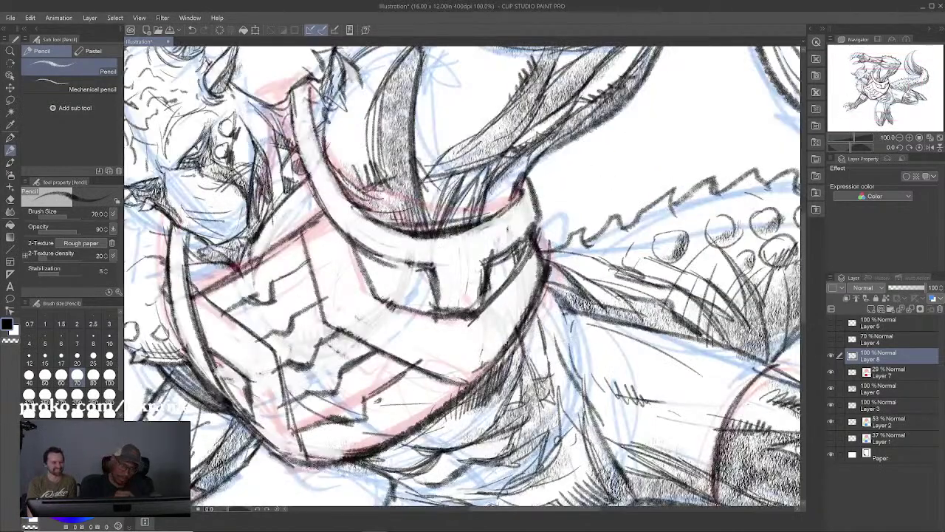
drag(443, 257, 639, 376)
mouse_move(369, 293)
mouse_down()
mouse_move(446, 264)
mouse_move(435, 256)
mouse_up()
mouse_move(372, 306)
mouse_down()
mouse_move(407, 338)
mouse_move(410, 330)
mouse_up()
key(minus)
key(minus)
key(minus)
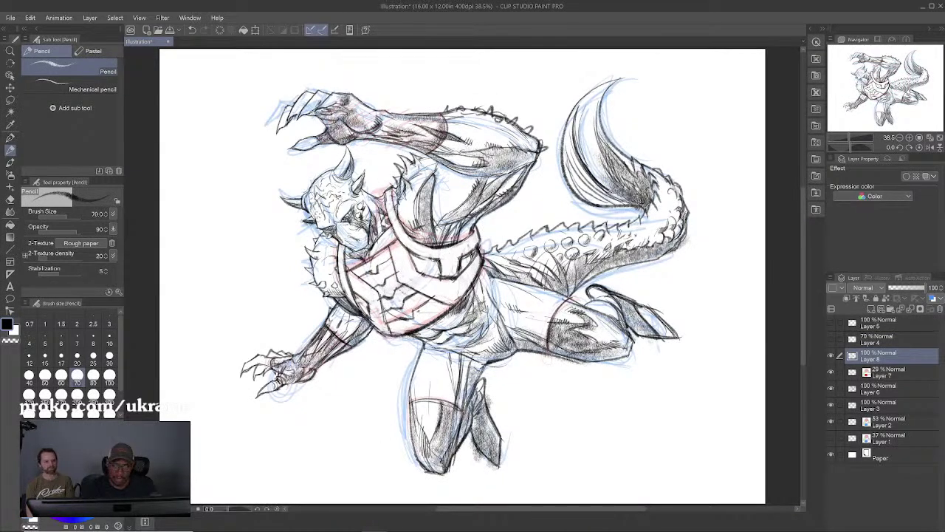
Step: Hide Layer 7 and Layer 2, and group Layer 8 through Layer 3 into a collapsed folder
click(830, 372)
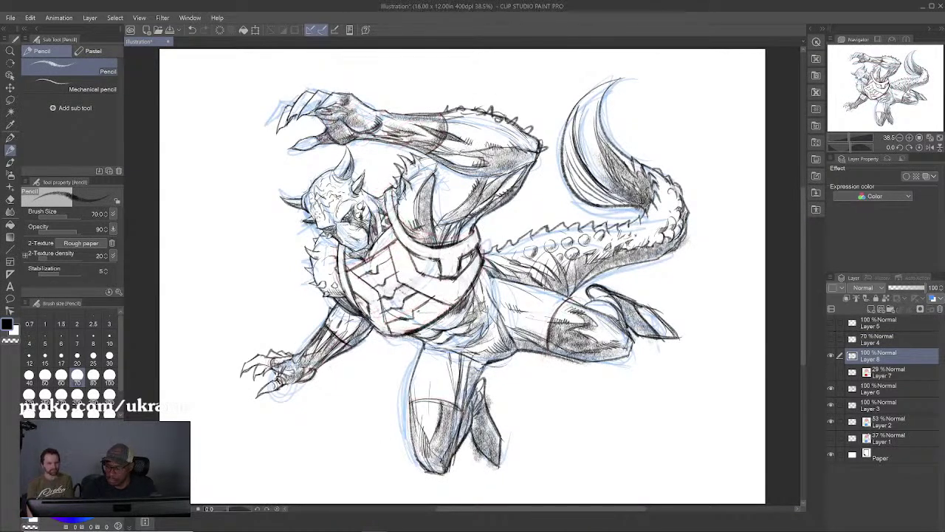
click(831, 421)
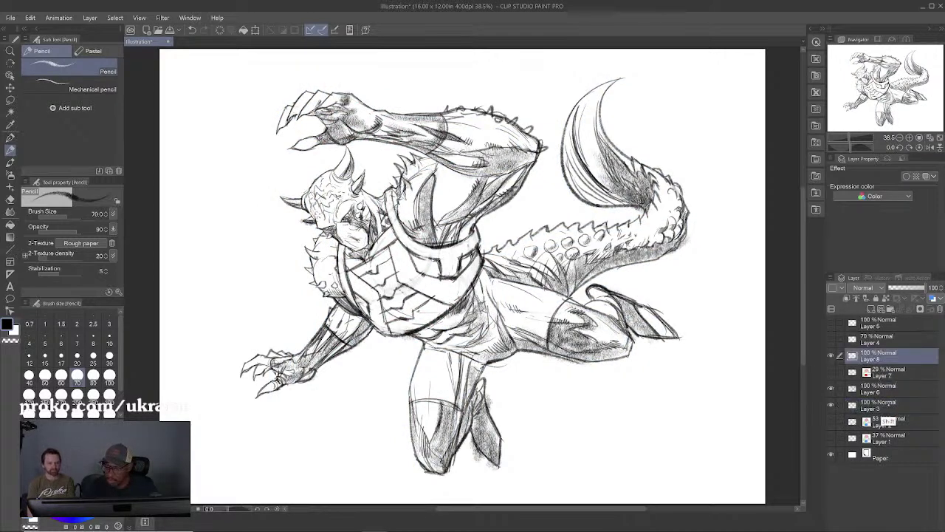
shift+click(883, 407)
key(ctrl+g)
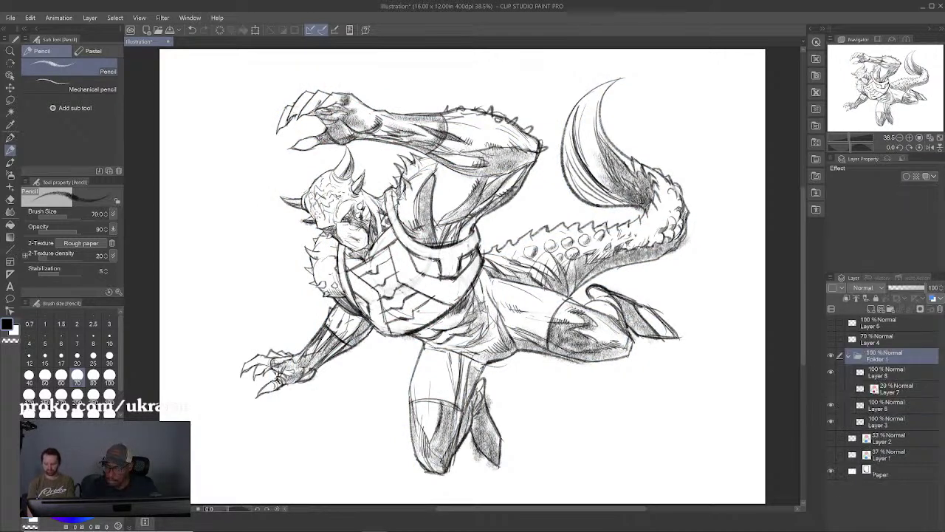
click(849, 356)
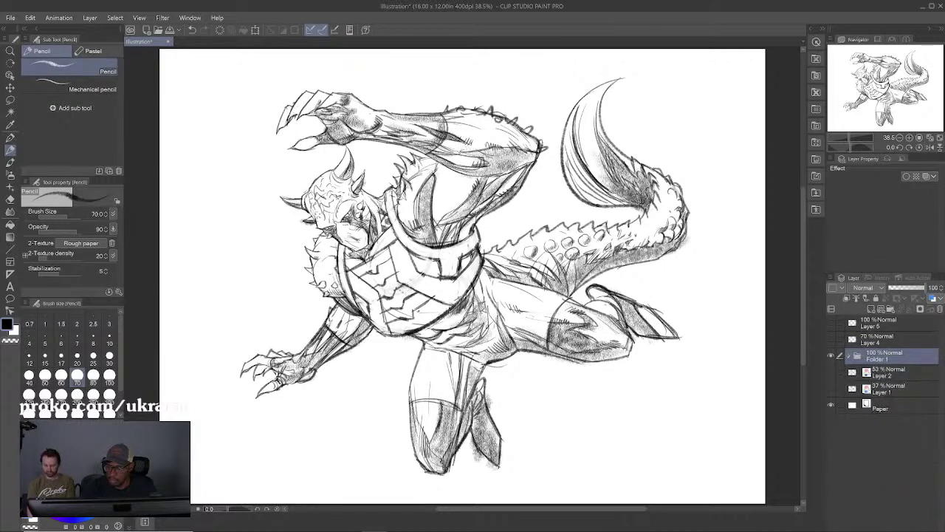
Step: Tint the pencil drawing's folder with the blue layer color and set Layer 5's expression color to Gray
click(932, 298)
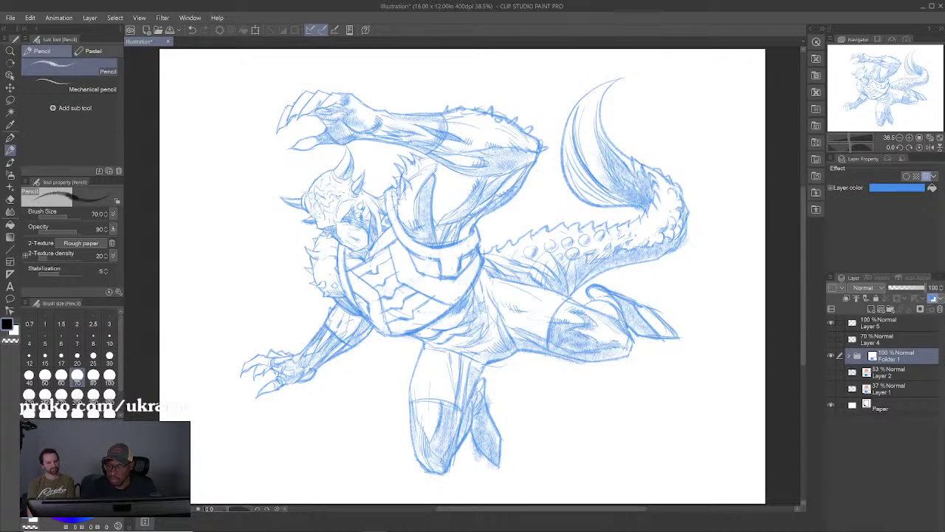
click(886, 324)
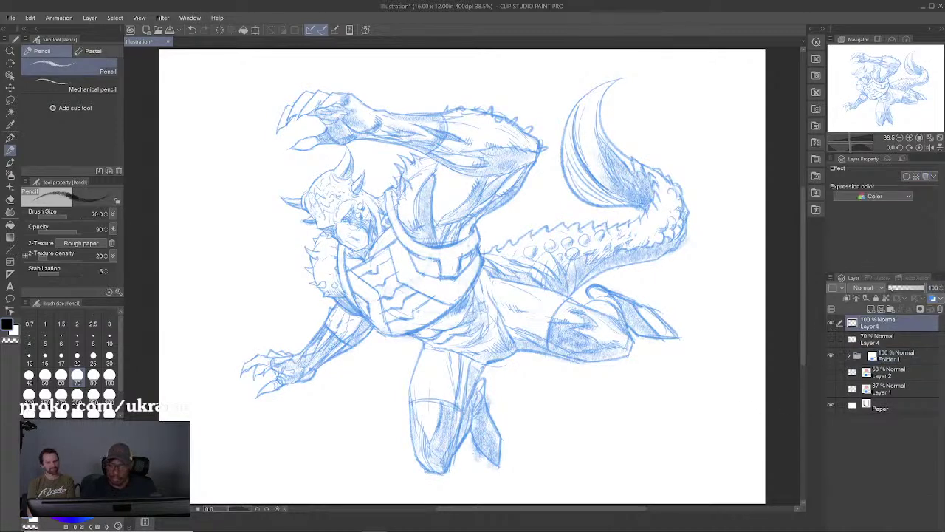
scroll(542, 262, up, 3)
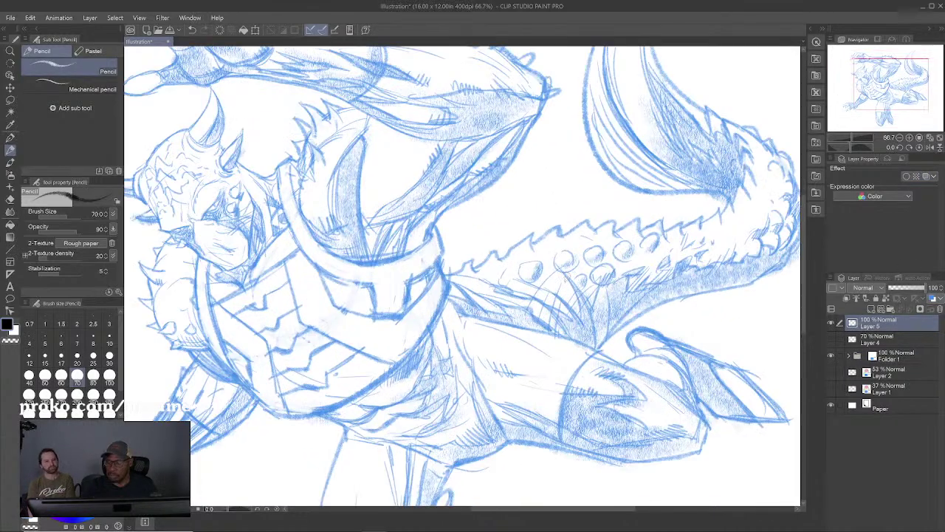
click(872, 197)
click(872, 219)
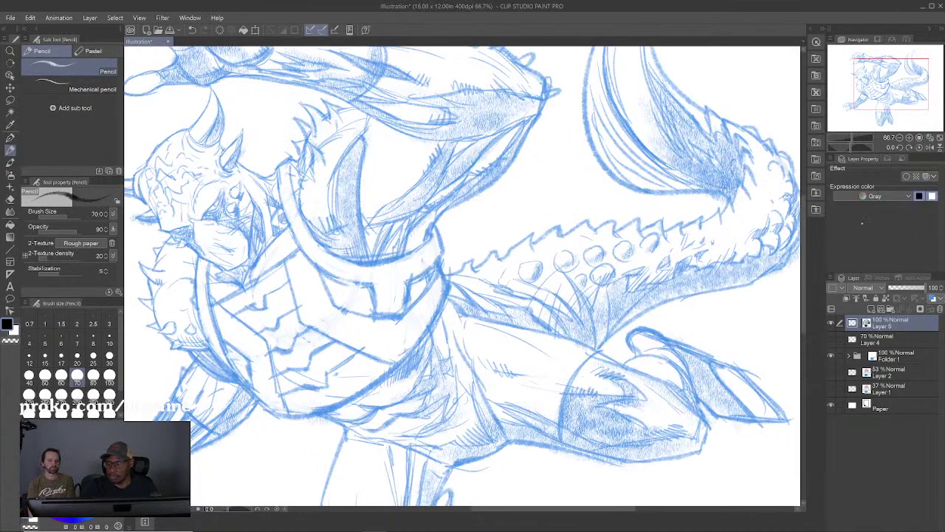
Step: Try freehand ink strokes below the raised arm with the medium Mameo pen, and undo them
drag(574, 307, 574, 340)
key(p)
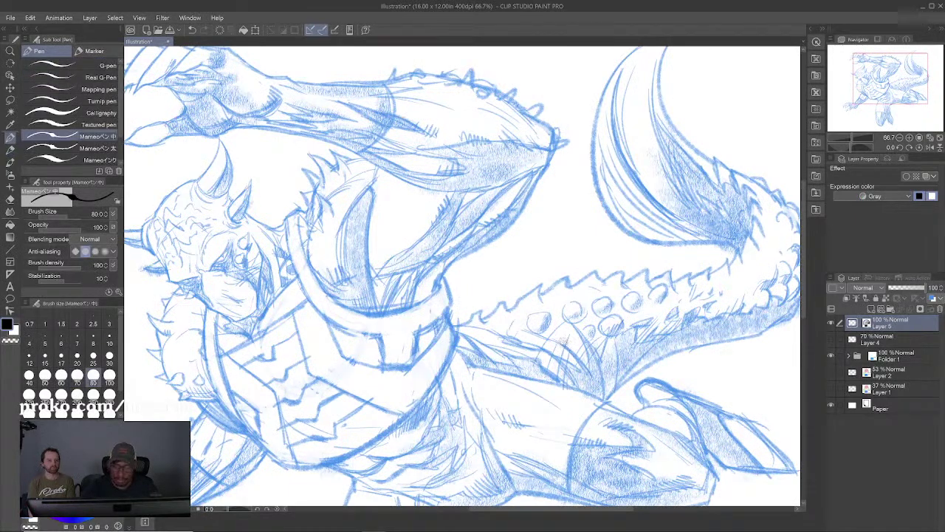
drag(525, 184, 441, 340)
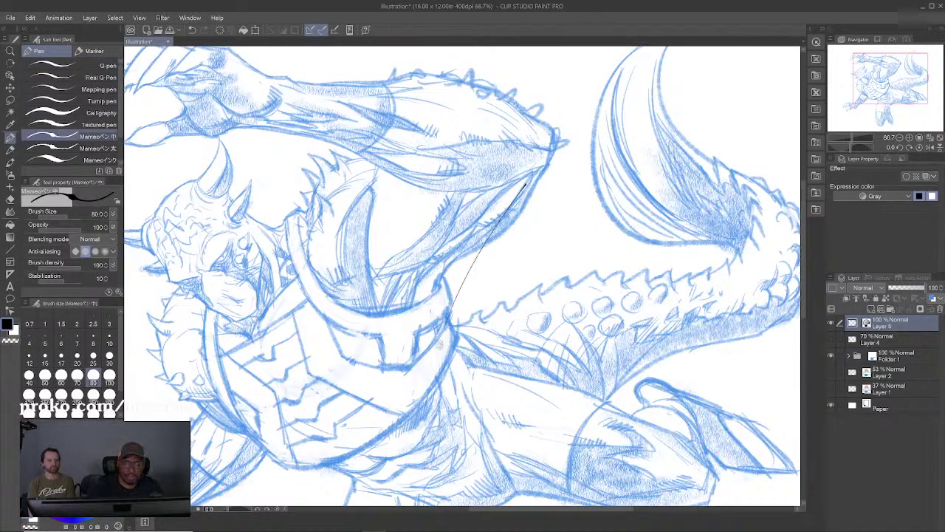
drag(532, 219, 589, 226)
key(ctrl+z)
key(ctrl+z)
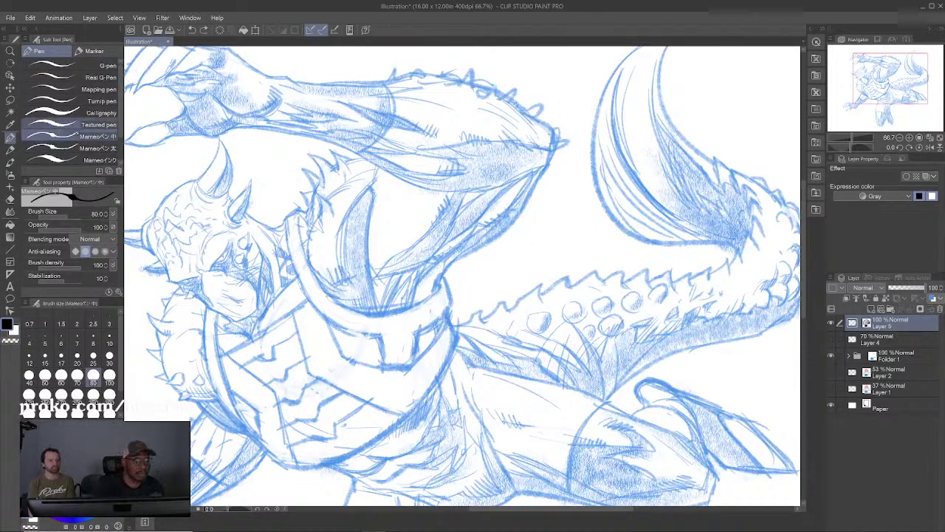
Step: Choose the Textured pen and test black strokes with white strokes across them over the base of the tail
click(98, 124)
mouse_move(483, 204)
mouse_down()
mouse_move(380, 361)
mouse_move(466, 367)
mouse_move(520, 397)
mouse_up()
key(ctrl+z)
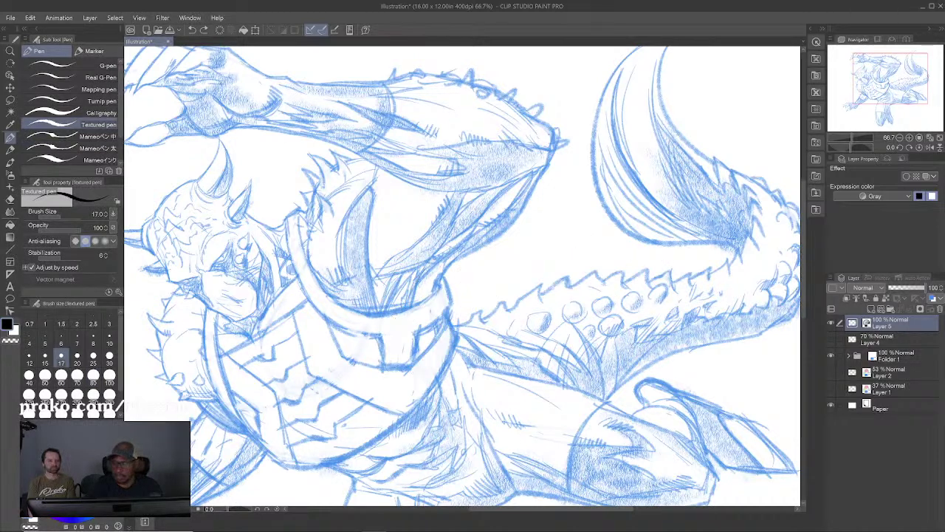
mouse_move(569, 264)
mouse_down()
mouse_move(523, 337)
mouse_move(613, 256)
mouse_move(544, 329)
mouse_move(563, 320)
mouse_up()
key(x)
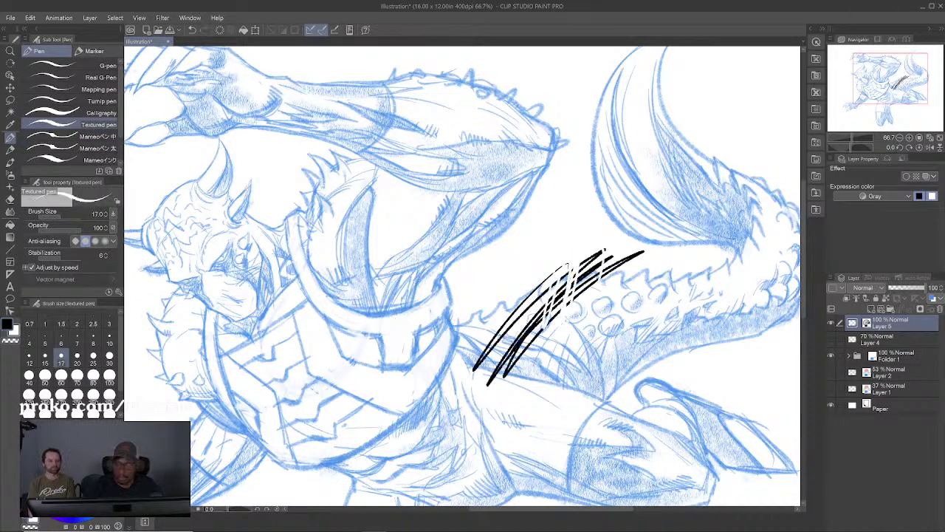
Step: Turn off white in Layer 5's gray expression color and clear the test strokes from the layer
click(932, 195)
key(Delete)
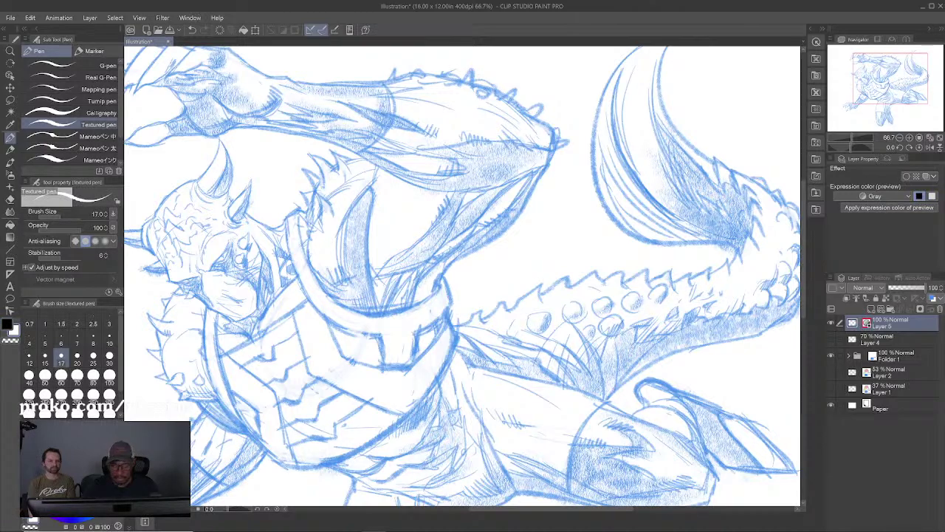
drag(443, 258, 613, 288)
drag(544, 306, 540, 318)
Step: Ink the slanted upper eyelid line of the creature's eye in black with the Textured pen at size 15
scroll(541, 317, down, 2)
scroll(541, 317, up, 1)
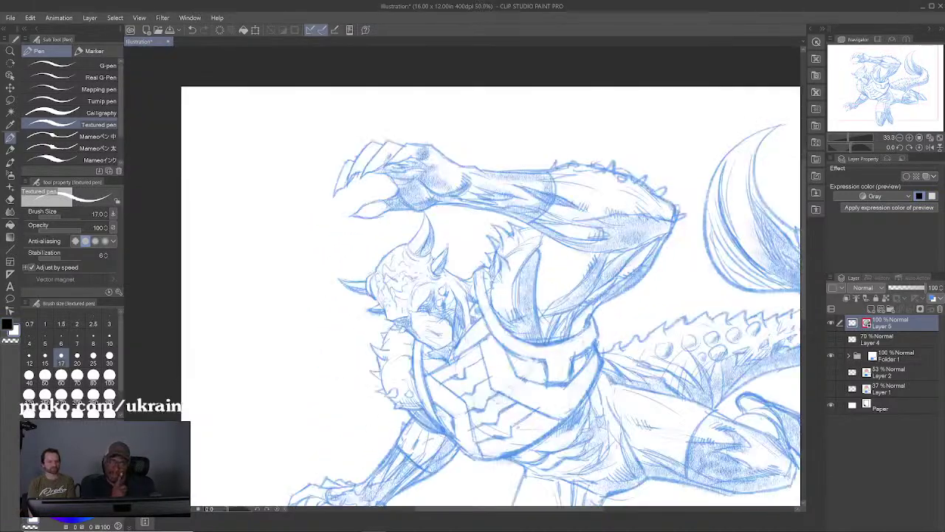
scroll(540, 317, down, 2)
scroll(510, 333, up, 5)
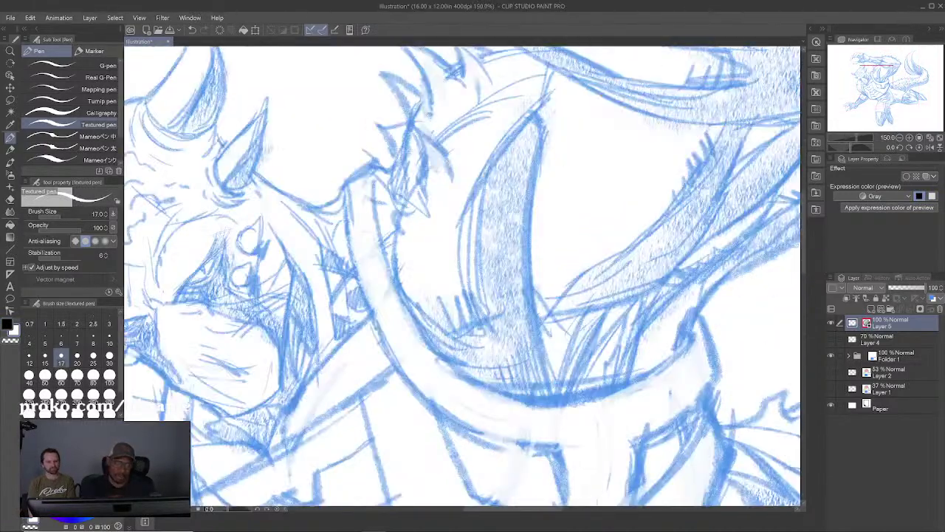
scroll(473, 281, up, 1)
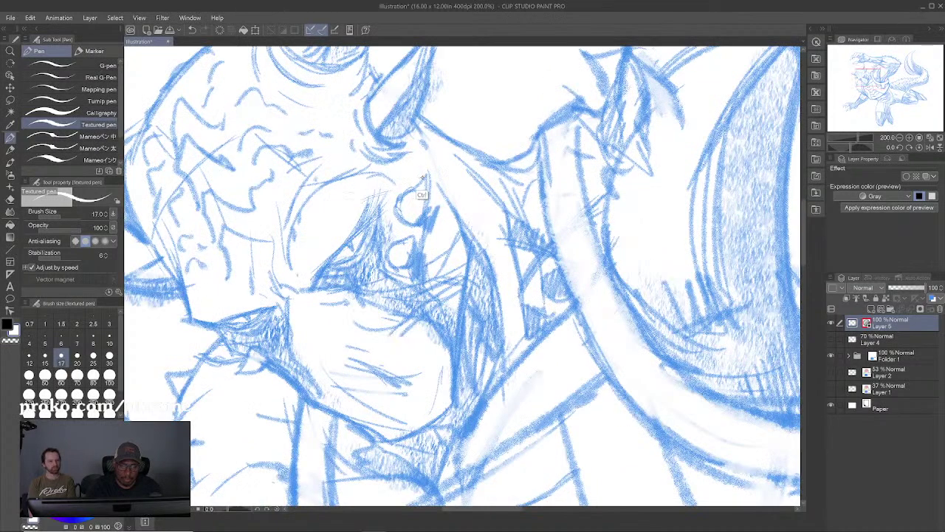
key(bracketleft)
key(bracketleft)
key(bracketleft)
mouse_move(373, 244)
mouse_down()
mouse_move(477, 254)
mouse_move(429, 298)
mouse_up()
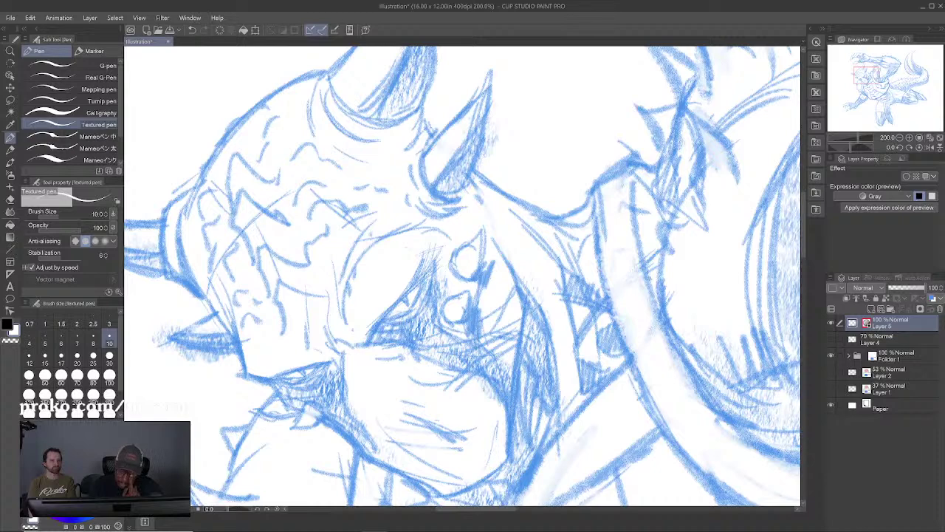
drag(521, 332, 520, 350)
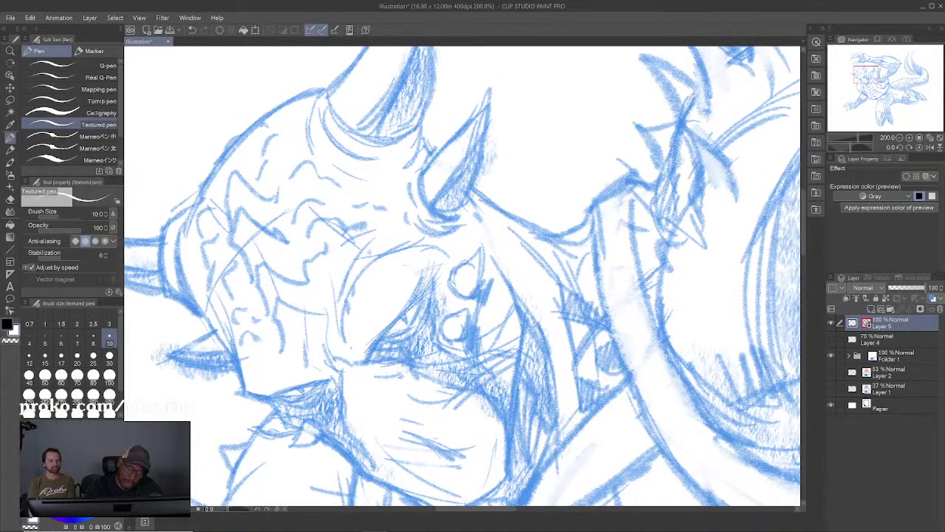
key(x)
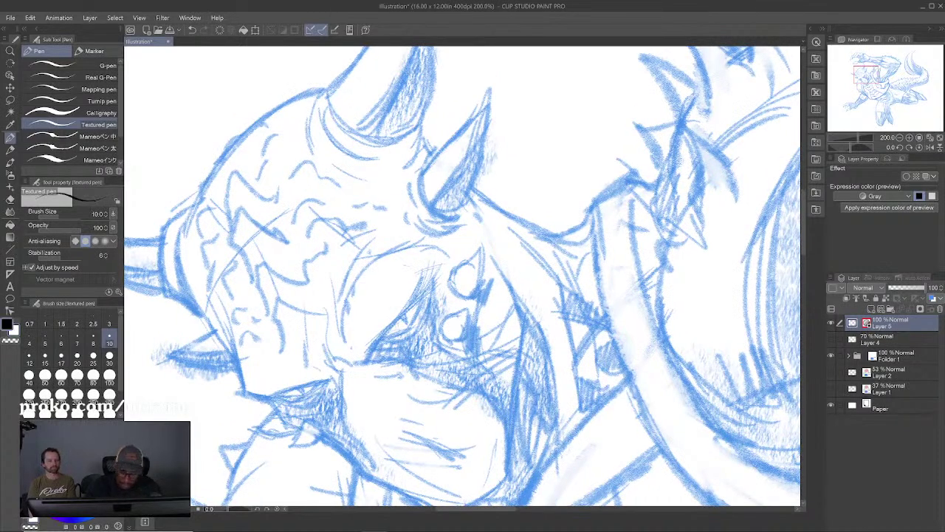
key(bracketright)
key(bracketright)
drag(379, 344, 576, 160)
scroll(427, 297, up, 4)
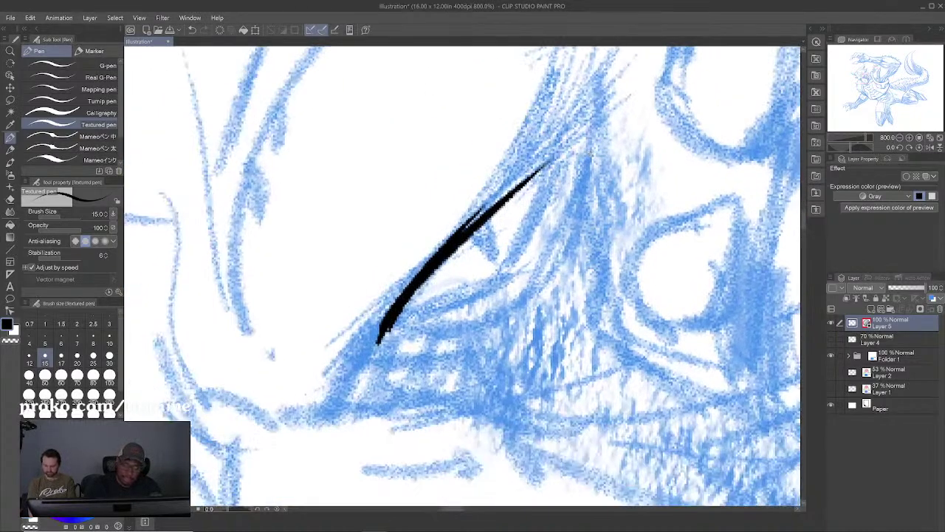
scroll(490, 260, down, 2)
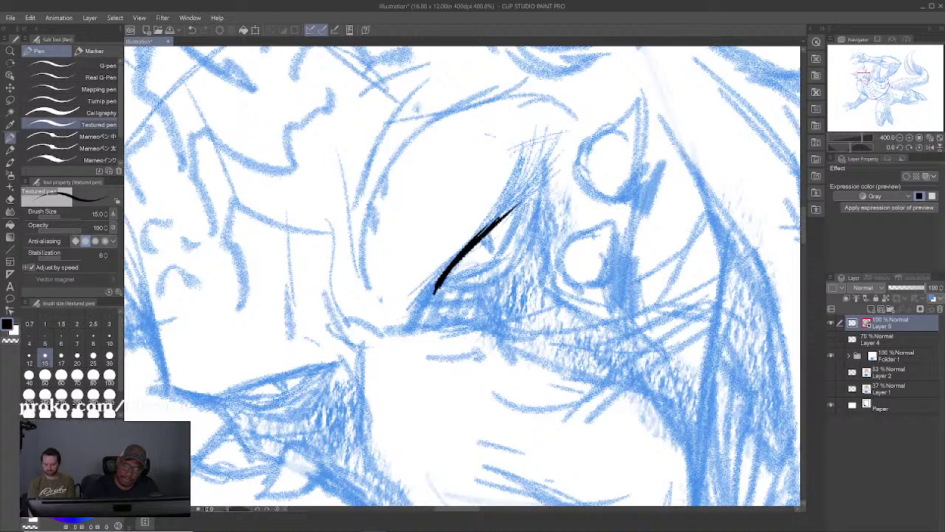
Step: Ink the eye's outer curve and lower lid with doubled contour lines, thickening the lower lid and extending the upper lid's tip
drag(523, 198, 515, 226)
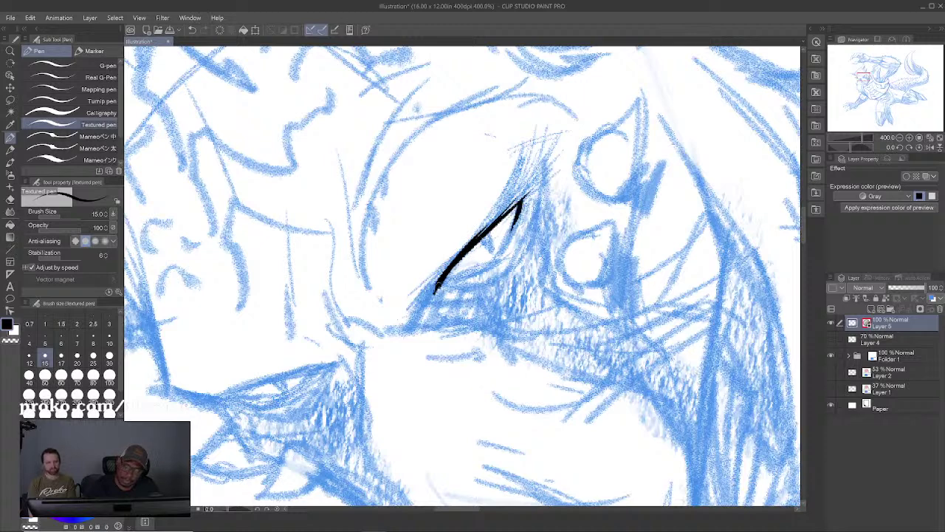
mouse_move(437, 290)
mouse_down()
mouse_move(500, 254)
mouse_move(520, 216)
mouse_move(514, 236)
mouse_up()
drag(439, 294, 496, 272)
mouse_move(535, 194)
mouse_down()
mouse_move(495, 273)
mouse_move(505, 269)
mouse_up()
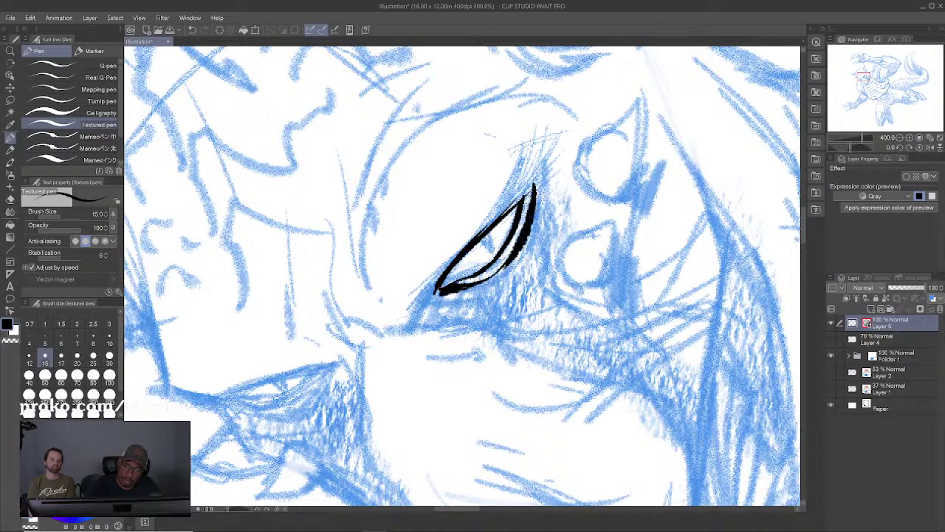
mouse_move(440, 295)
mouse_down()
mouse_move(480, 292)
mouse_move(488, 276)
mouse_move(510, 274)
mouse_move(535, 234)
mouse_move(550, 193)
mouse_move(542, 184)
mouse_up()
drag(480, 235, 550, 170)
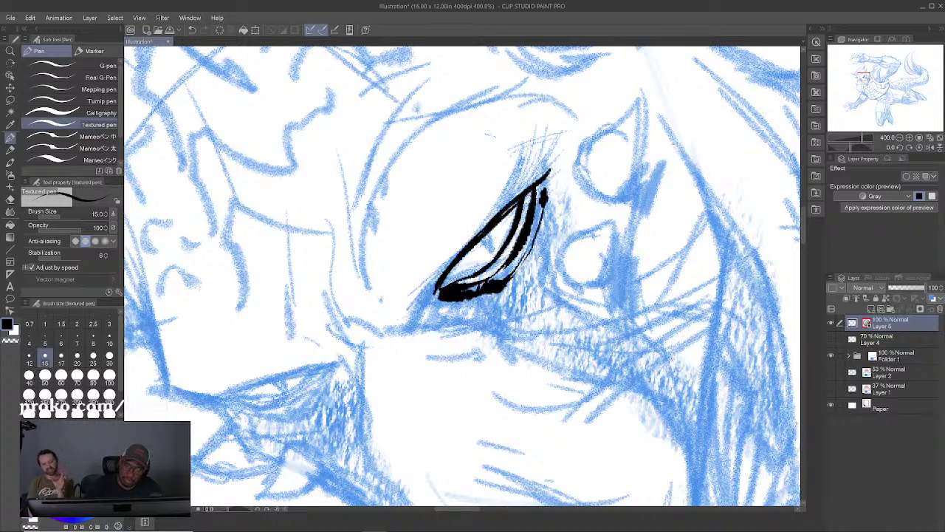
Step: Thicken the upper lid into a heavy black brow line down to the inner corner, and trim its edge with white
mouse_move(464, 248)
mouse_down()
mouse_move(508, 190)
mouse_move(526, 145)
mouse_up()
drag(488, 230, 524, 167)
mouse_move(505, 204)
mouse_down()
mouse_move(538, 172)
mouse_move(466, 240)
mouse_move(407, 332)
mouse_up()
drag(438, 288, 416, 320)
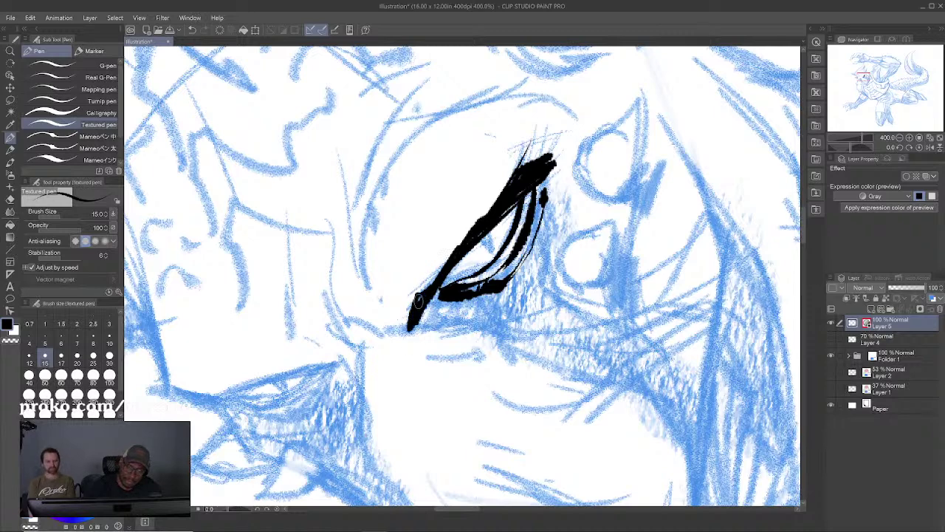
key(x)
mouse_move(432, 286)
mouse_down()
mouse_move(527, 167)
mouse_move(474, 240)
mouse_move(500, 211)
mouse_up()
key(x)
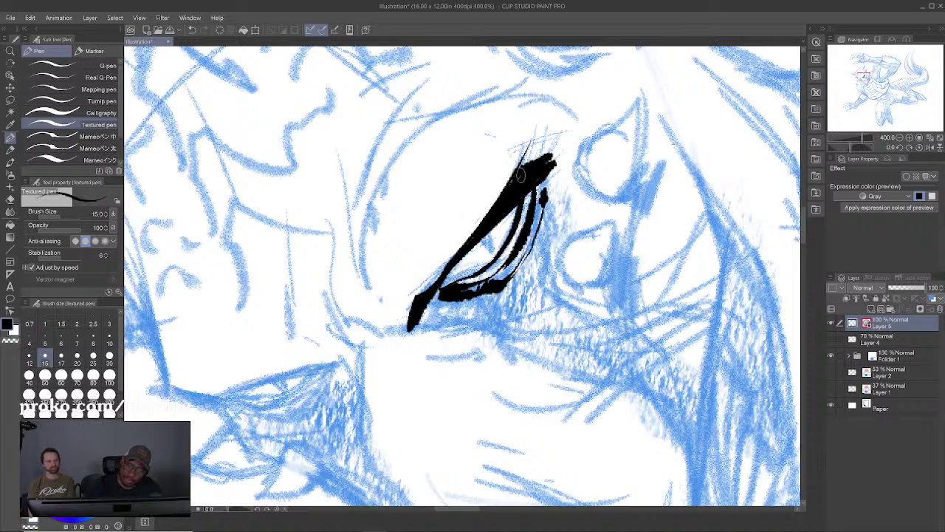
Step: Add short tapering hatch strokes fanning out from the upper end of the black brow line
drag(520, 174, 568, 138)
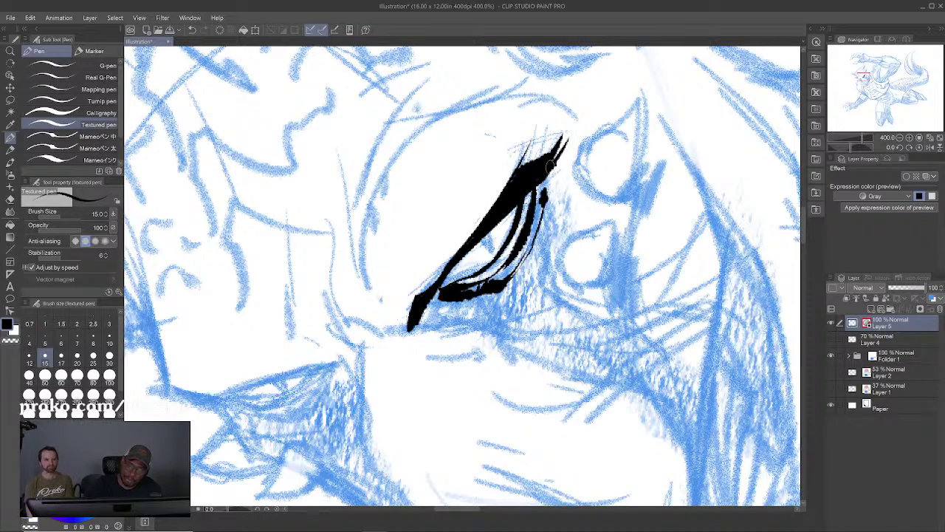
drag(522, 166, 564, 135)
drag(515, 166, 580, 119)
drag(560, 294, 542, 310)
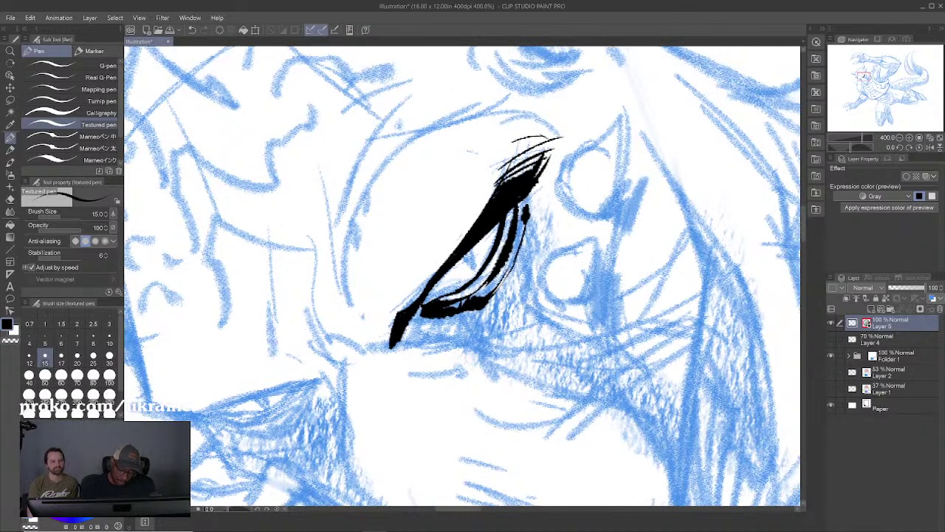
scroll(532, 307, down, 4)
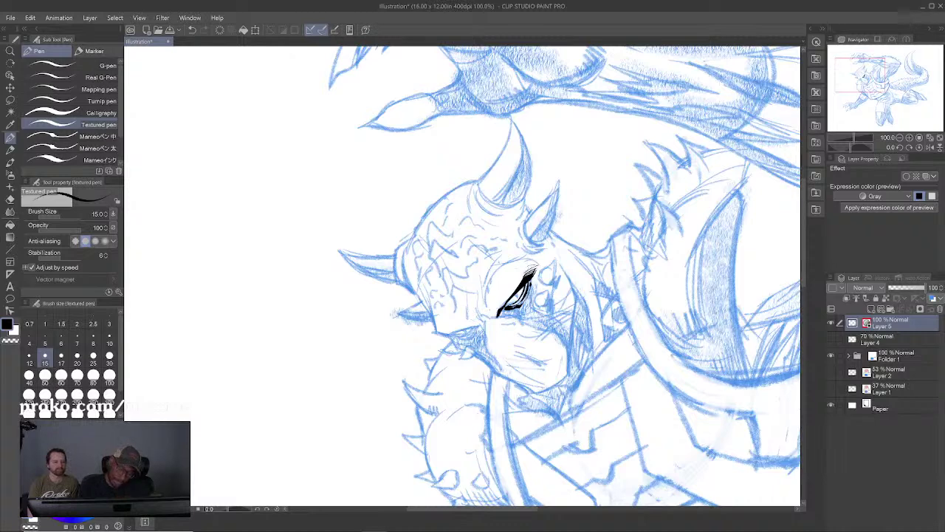
Step: Ink the crease lines at the eye's inner corner and the short curved line running beneath it
scroll(532, 307, up, 4)
mouse_move(450, 310)
mouse_down()
mouse_move(446, 301)
mouse_move(401, 340)
mouse_up()
mouse_move(415, 303)
mouse_down()
mouse_move(402, 338)
mouse_move(421, 303)
mouse_up()
mouse_move(407, 335)
mouse_down()
mouse_move(429, 299)
mouse_move(446, 329)
mouse_up()
Step: Ink the outlines of the two teardrop-shaped bumps beside the eye, weighting their shadow-side edges
drag(487, 273, 500, 215)
mouse_move(424, 277)
mouse_down()
mouse_move(480, 281)
mouse_move(408, 339)
mouse_up()
mouse_move(486, 255)
mouse_down()
mouse_move(521, 289)
mouse_move(529, 231)
mouse_move(505, 339)
mouse_up()
mouse_move(498, 207)
mouse_down()
mouse_move(489, 227)
mouse_move(550, 251)
mouse_move(543, 170)
mouse_move(550, 258)
mouse_up()
Step: Add a second contour along the upper bump's outer edge and clean it up with transparent color
mouse_move(545, 175)
mouse_down()
mouse_move(538, 260)
mouse_move(559, 229)
mouse_up()
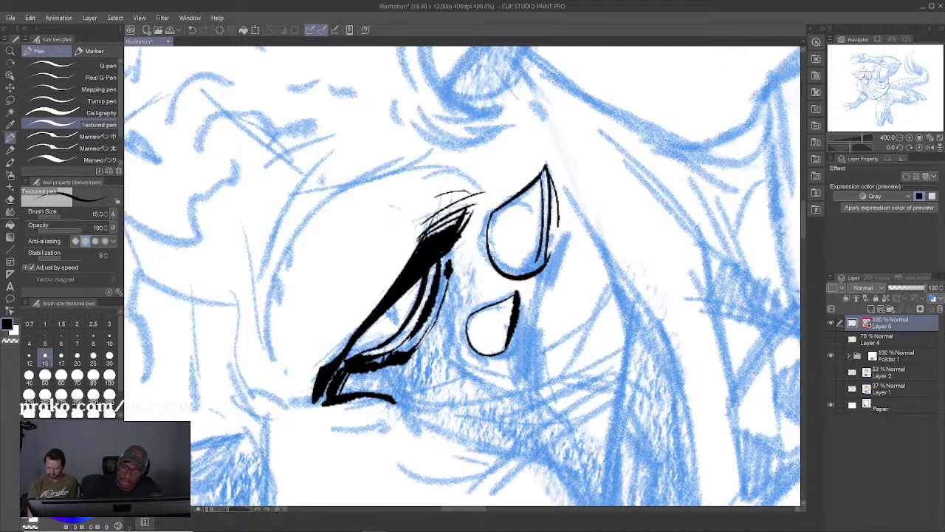
drag(549, 180, 544, 263)
key(c)
drag(545, 231, 543, 244)
key(c)
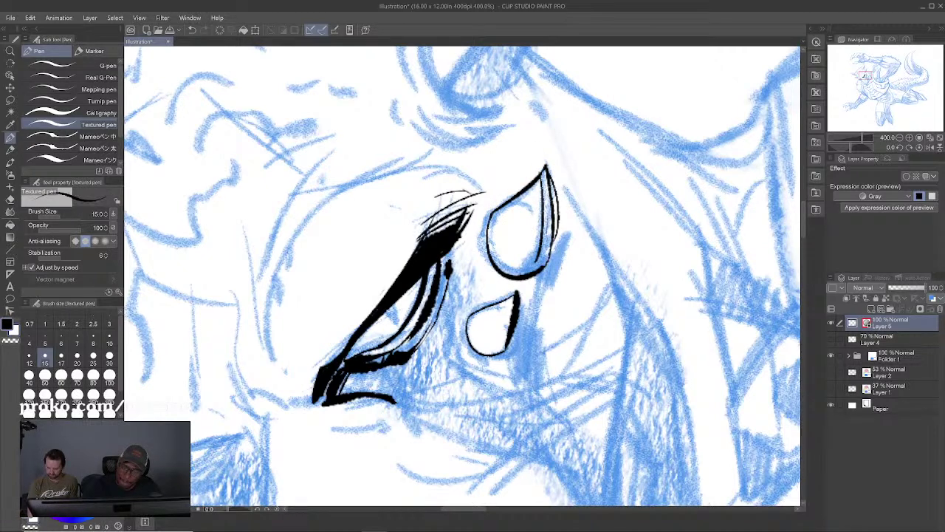
Step: Thicken the upper bump's shadow-side edge in black and refine the shading lines inside it with transparent color
drag(549, 180, 554, 256)
drag(548, 208, 542, 266)
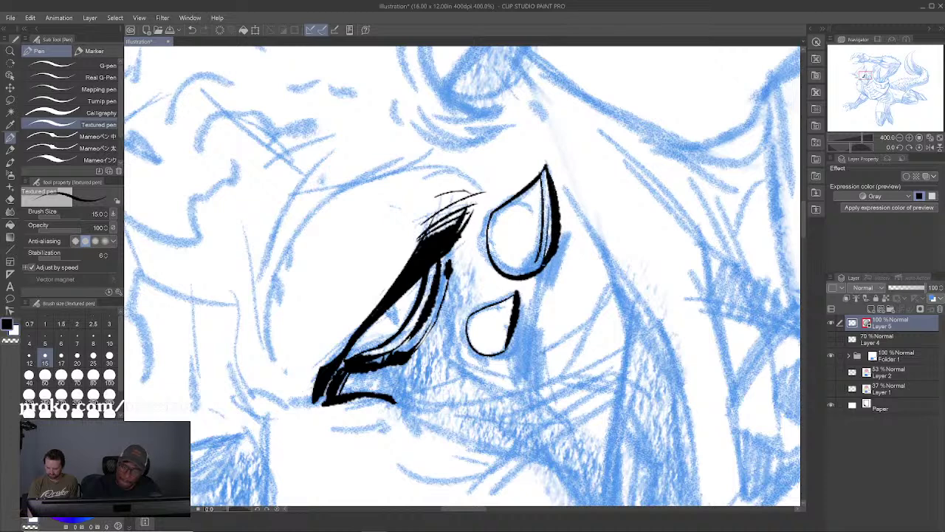
key(x)
key(x)
key(x)
mouse_move(541, 192)
mouse_down()
mouse_move(538, 255)
mouse_move(538, 205)
mouse_up()
drag(547, 189, 542, 219)
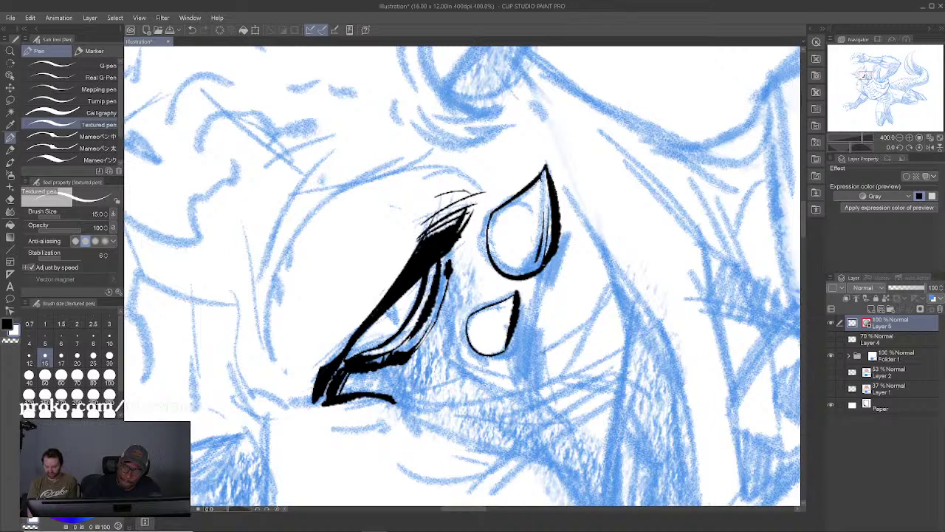
Step: Add a thin inner contour line along the shadow side of the lower teardrop-shaped bump
key(c)
drag(516, 297, 497, 351)
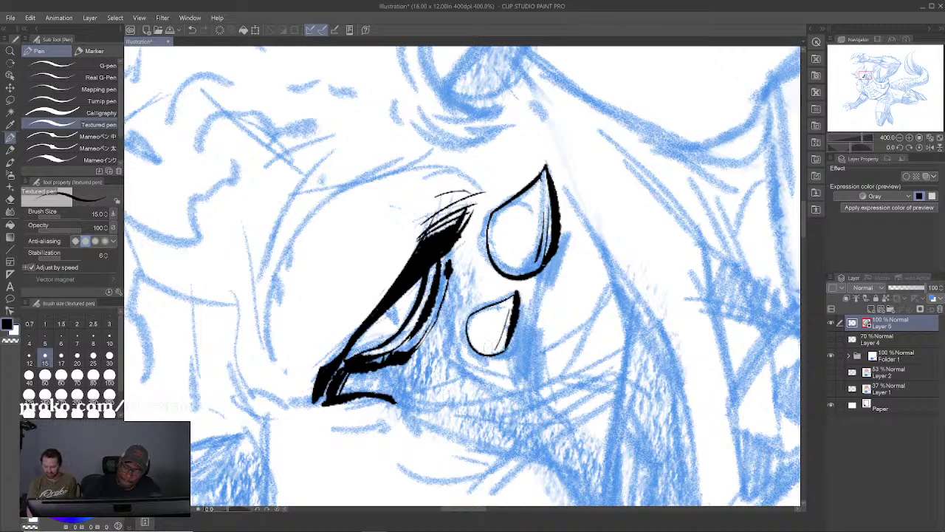
key(c)
key(c)
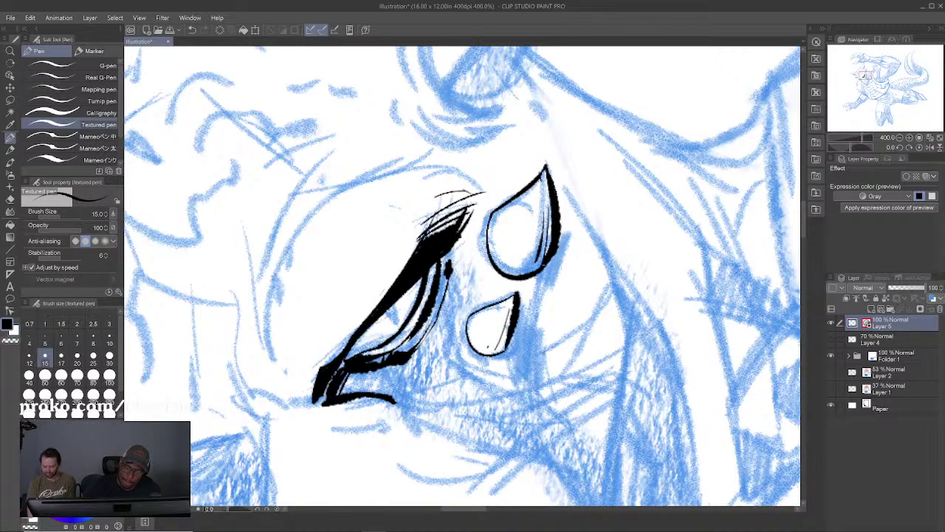
Step: Ink wrinkle hatching under the eye's outer corner and short fine strokes in the gap toward the two bumps
mouse_move(458, 257)
mouse_down()
mouse_move(460, 306)
mouse_move(421, 352)
mouse_move(457, 332)
mouse_up()
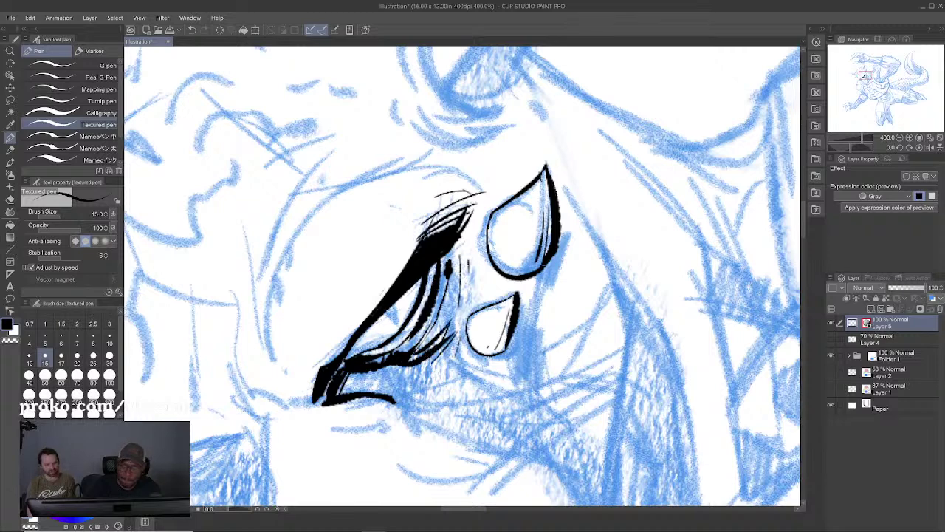
drag(461, 309, 463, 281)
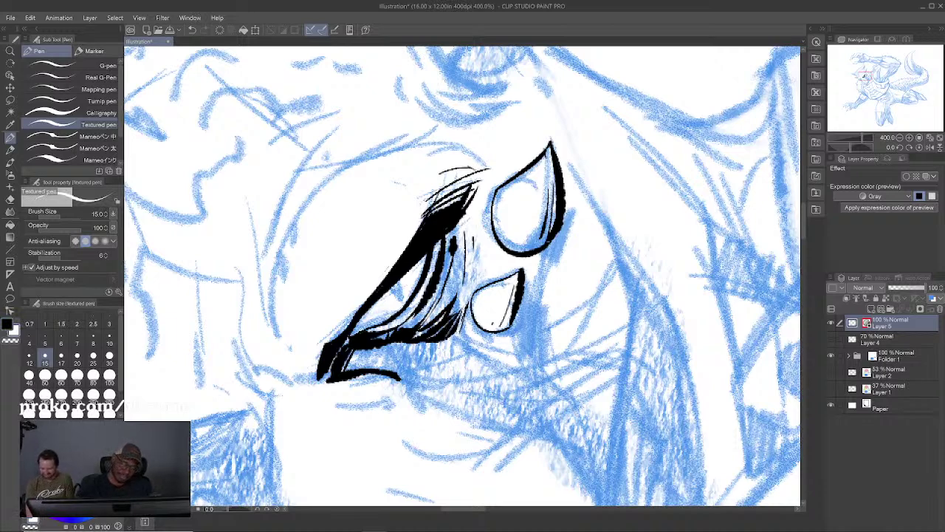
key(x)
mouse_move(464, 294)
mouse_down()
mouse_move(479, 254)
mouse_move(486, 259)
mouse_up()
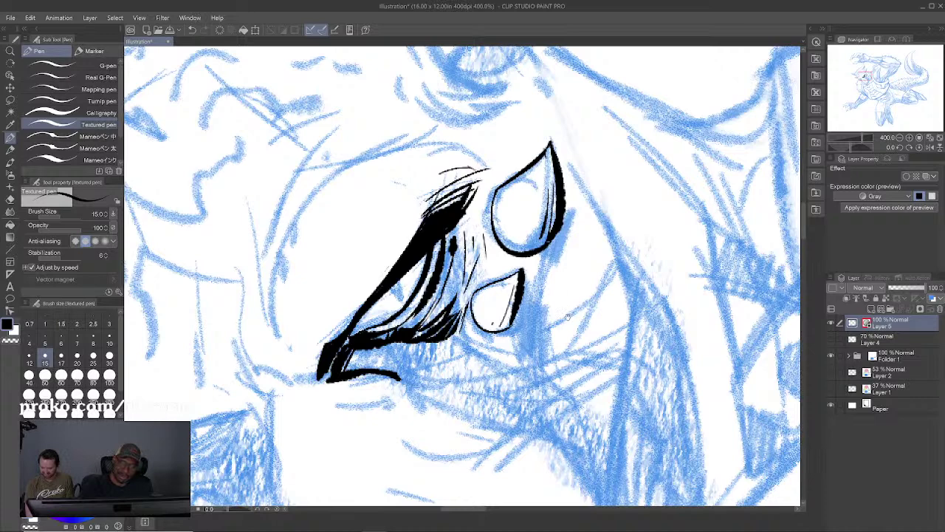
drag(567, 318, 570, 328)
key(x)
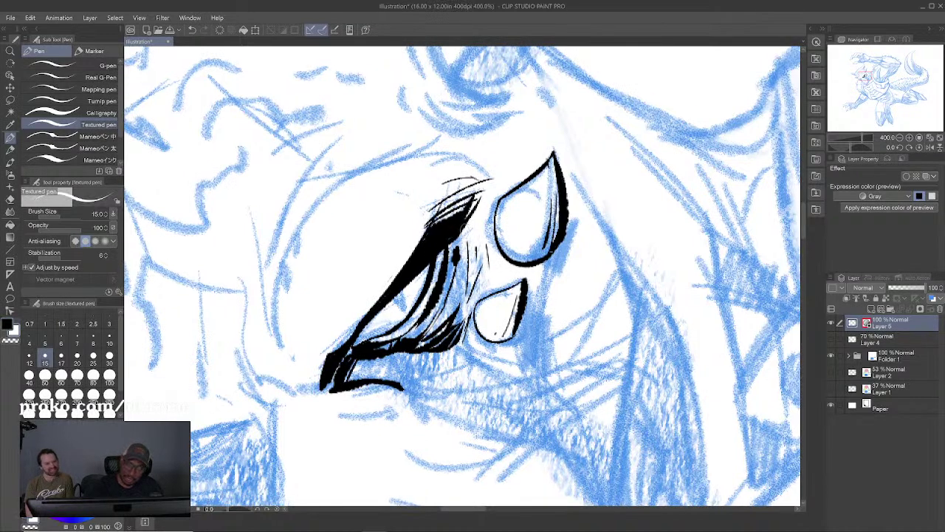
Step: Ink a thin line around the eye's inner corner and a heavy crease running from it toward the nose bridge
drag(437, 231, 432, 243)
key(c)
key(c)
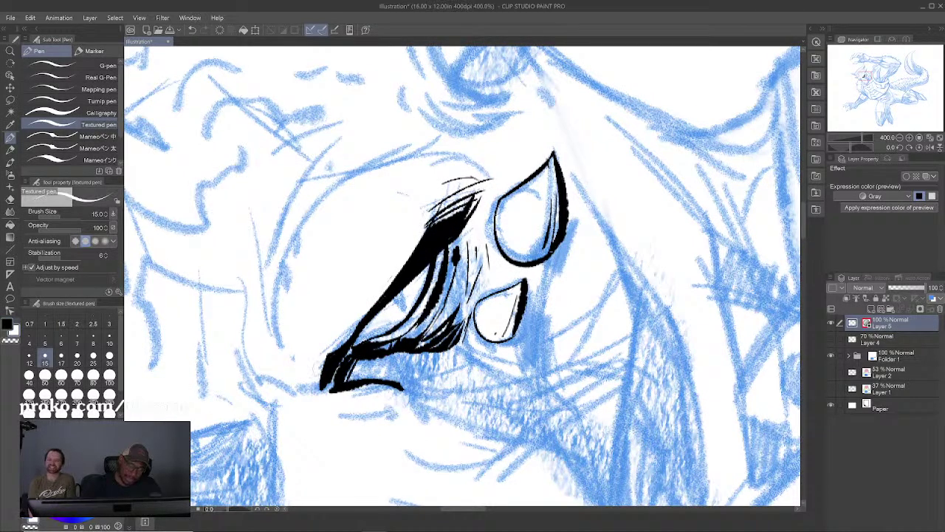
key(c)
drag(317, 357, 320, 392)
drag(258, 372, 329, 397)
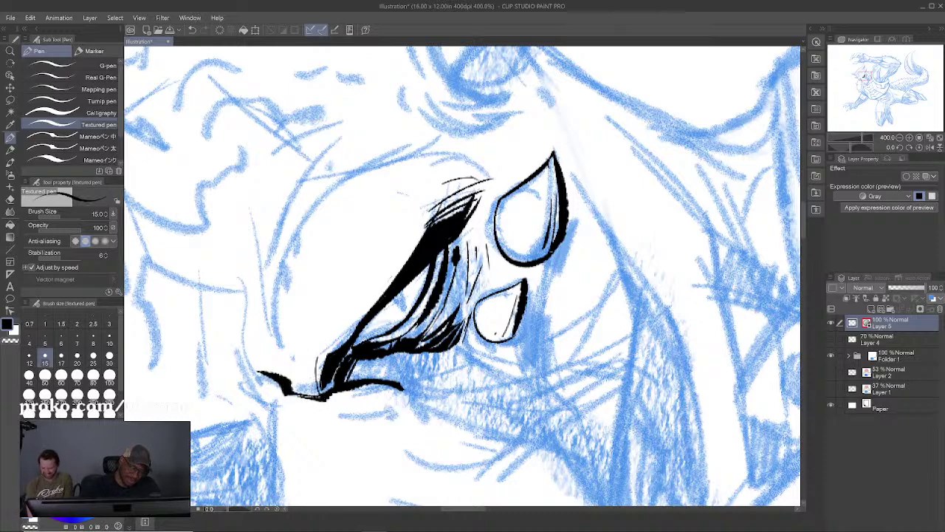
Step: Ink the curved outline of the brow ridge from beside the nose bridge up over the eye
mouse_move(288, 363)
mouse_down()
mouse_move(271, 321)
mouse_move(369, 160)
mouse_up()
mouse_move(277, 292)
mouse_down()
mouse_move(310, 216)
mouse_move(399, 139)
mouse_up()
drag(292, 248, 298, 233)
Step: Trim the brow ridge outline with transparent color, thinning its curve and tapering its ends
key(c)
drag(276, 292, 308, 221)
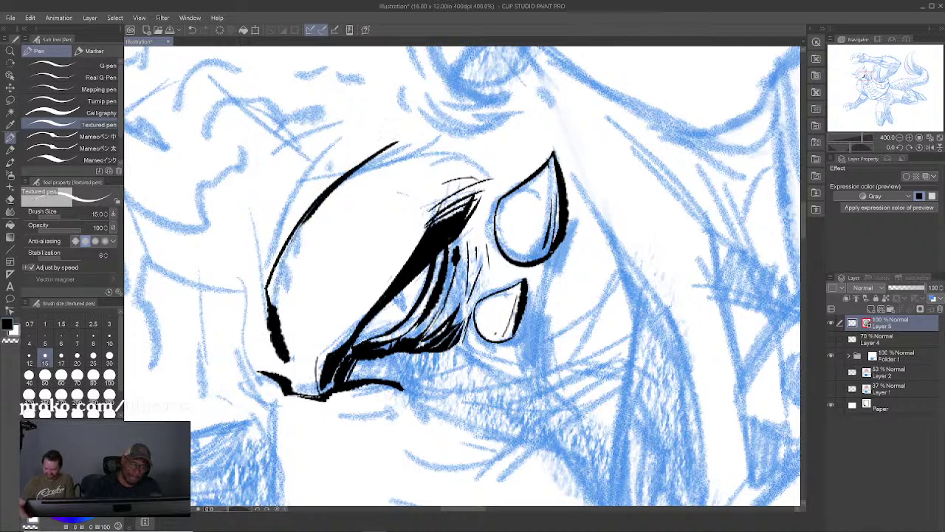
mouse_move(281, 309)
mouse_down()
mouse_move(266, 339)
mouse_move(315, 398)
mouse_up()
key(c)
mouse_move(388, 252)
mouse_down()
mouse_move(451, 208)
mouse_move(379, 263)
mouse_up()
key(c)
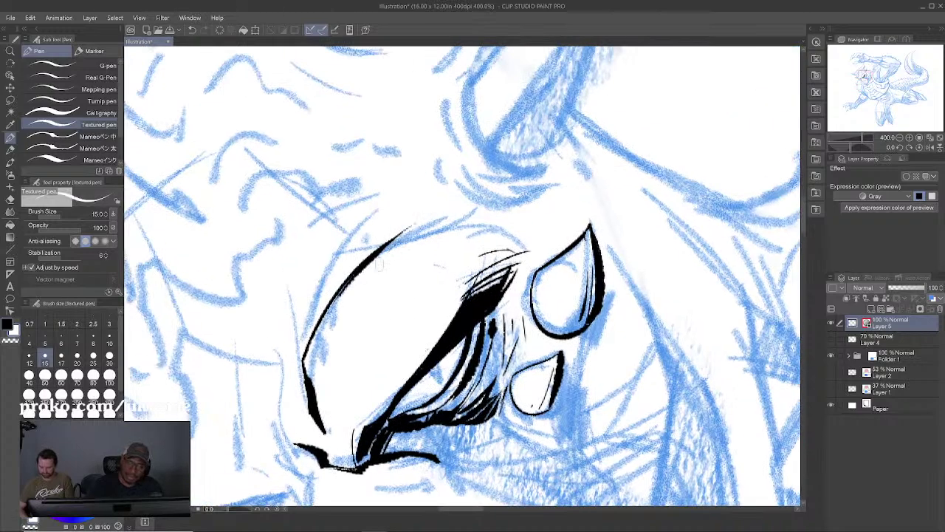
drag(468, 409, 441, 314)
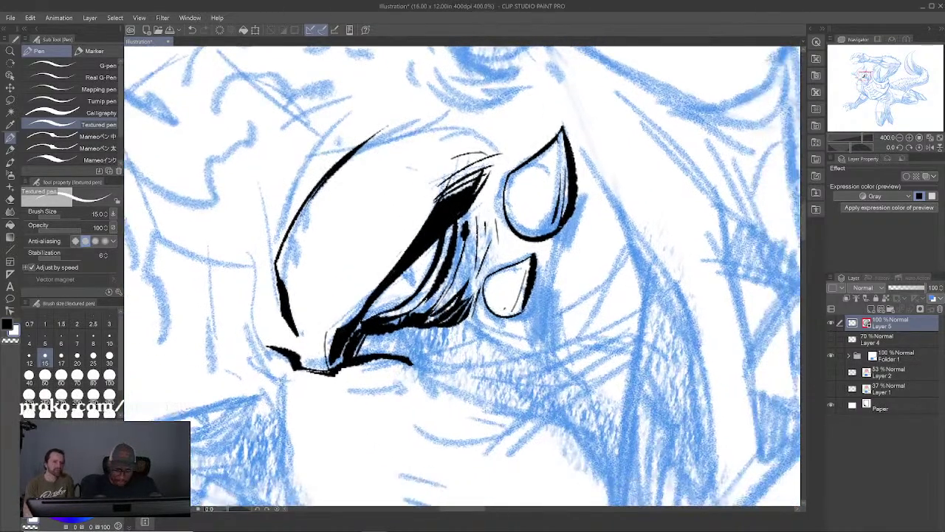
scroll(441, 313, down, 3)
key(ctrl+plus)
key(ctrl+plus)
key(ctrl+plus)
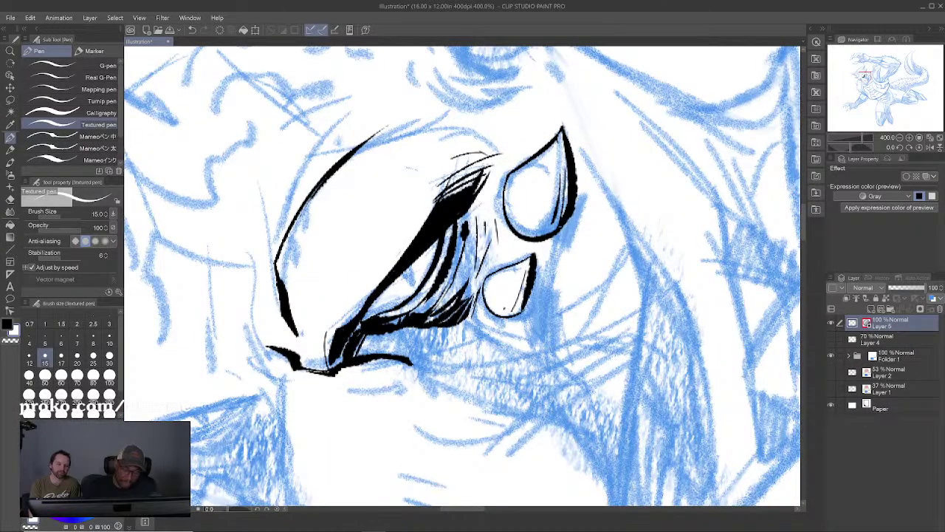
drag(424, 243, 429, 257)
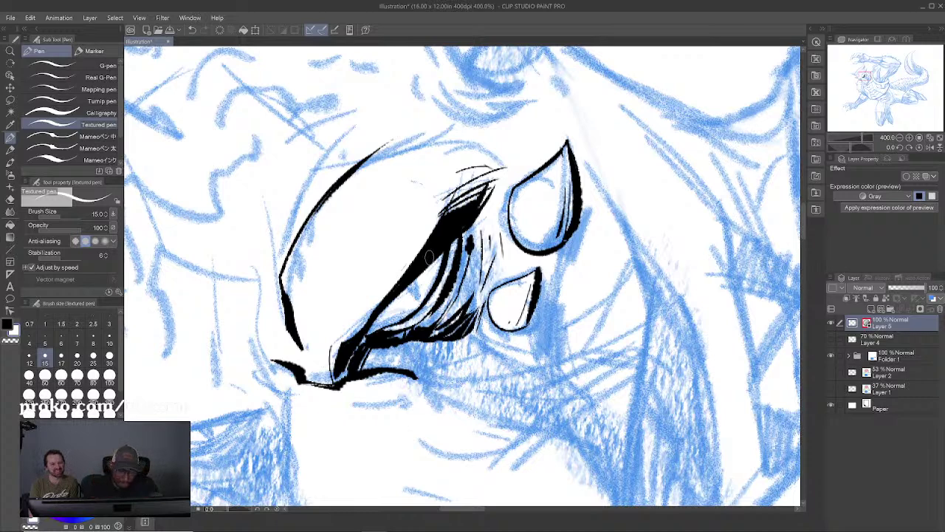
drag(429, 256, 453, 288)
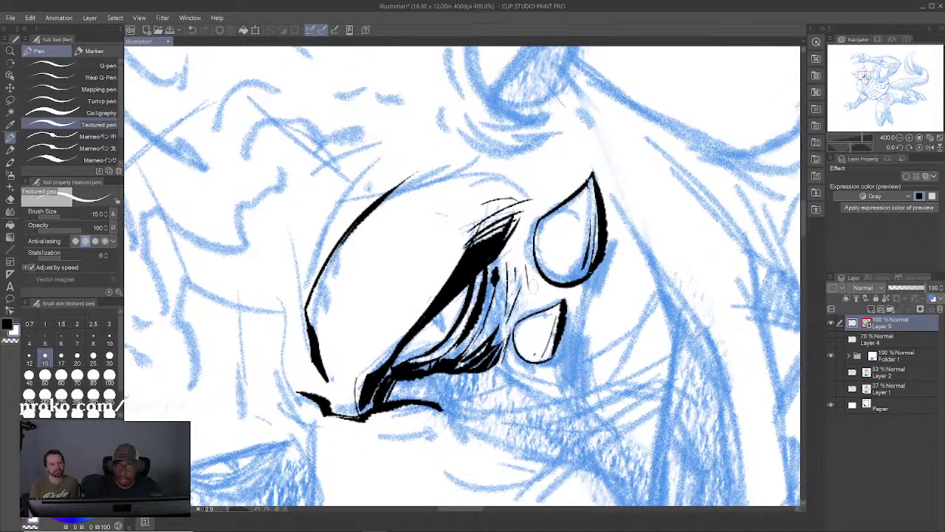
Step: Ink a second contour outside the brow ridge outline and extend the ridge line across above the eye
mouse_move(299, 281)
mouse_down()
mouse_move(365, 172)
mouse_move(394, 158)
mouse_up()
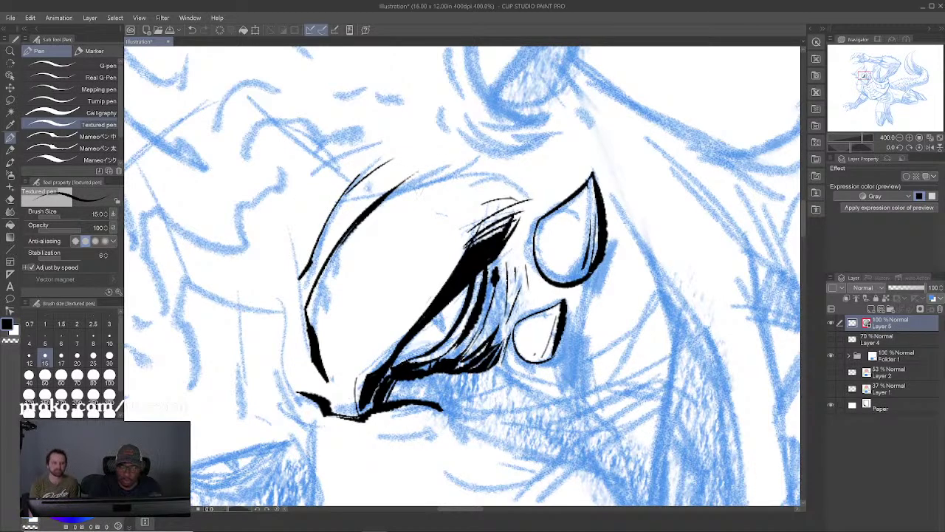
drag(378, 191, 517, 175)
drag(527, 402, 335, 349)
Step: Ink the cheek contour descending beside the upper bump, using transparent color to slim it and taper its ends
drag(419, 168, 499, 326)
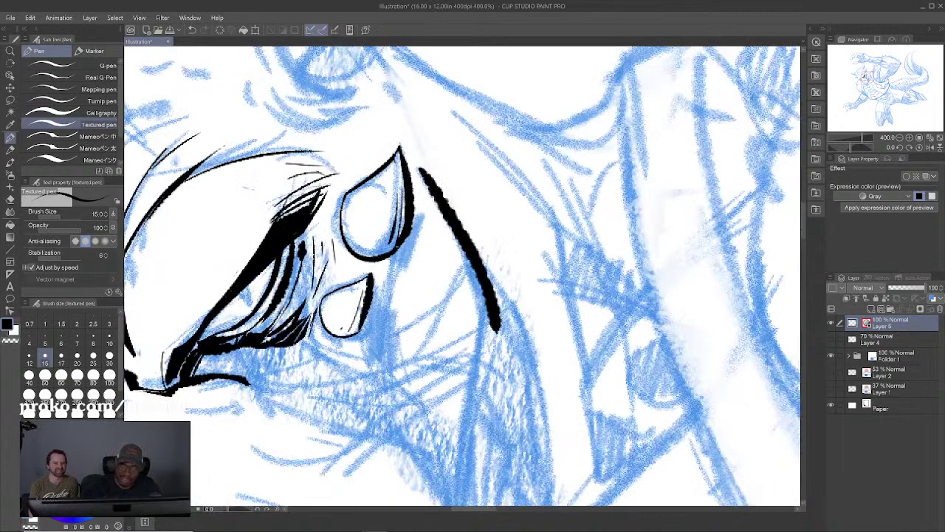
key(x)
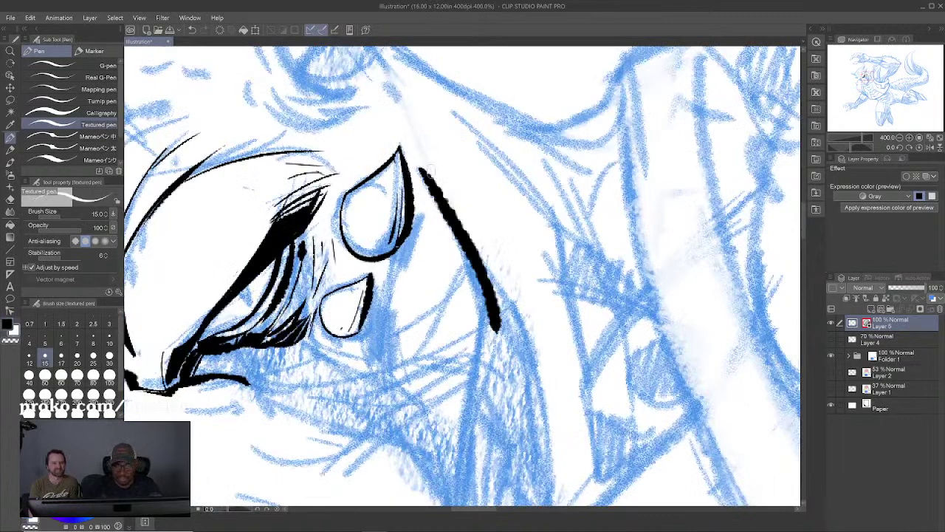
drag(421, 168, 472, 260)
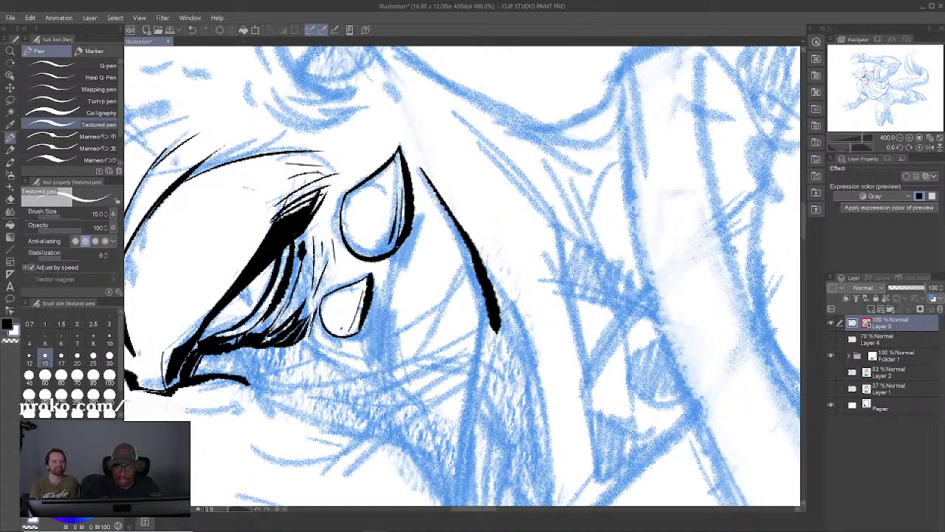
drag(461, 226, 501, 336)
drag(479, 250, 484, 288)
key(x)
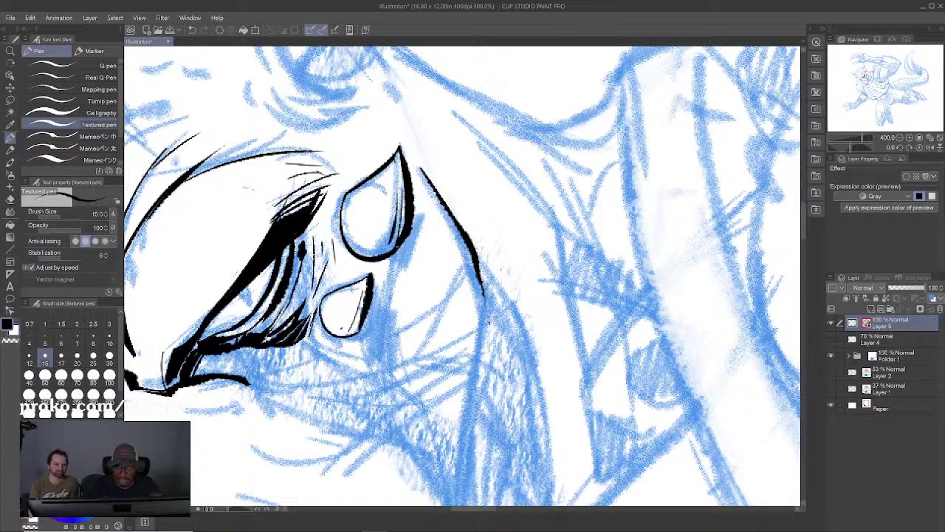
drag(425, 177, 485, 306)
drag(463, 236, 484, 330)
Step: Rotate the canvas to 45 degrees and extend the cheek contour in black down to the jaw, building up its weight
drag(479, 372, 469, 277)
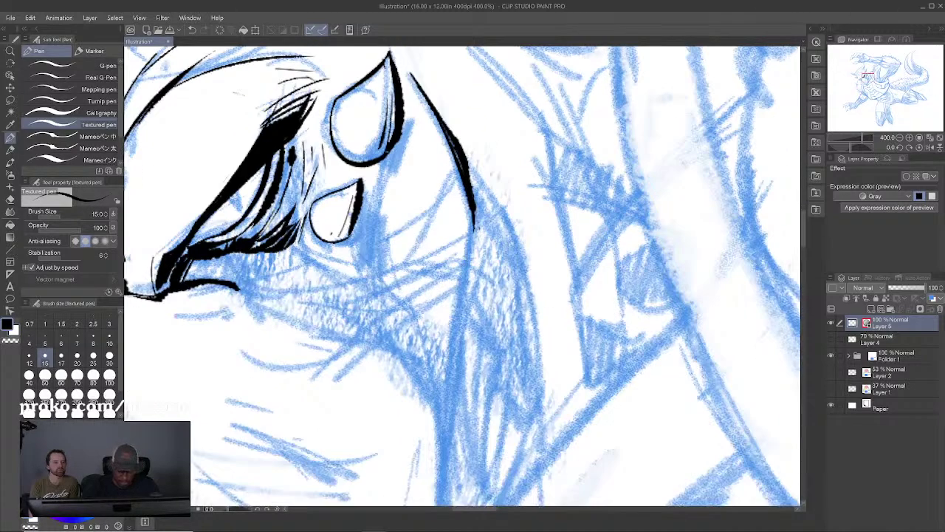
scroll(558, 342, down, 4)
key(r)
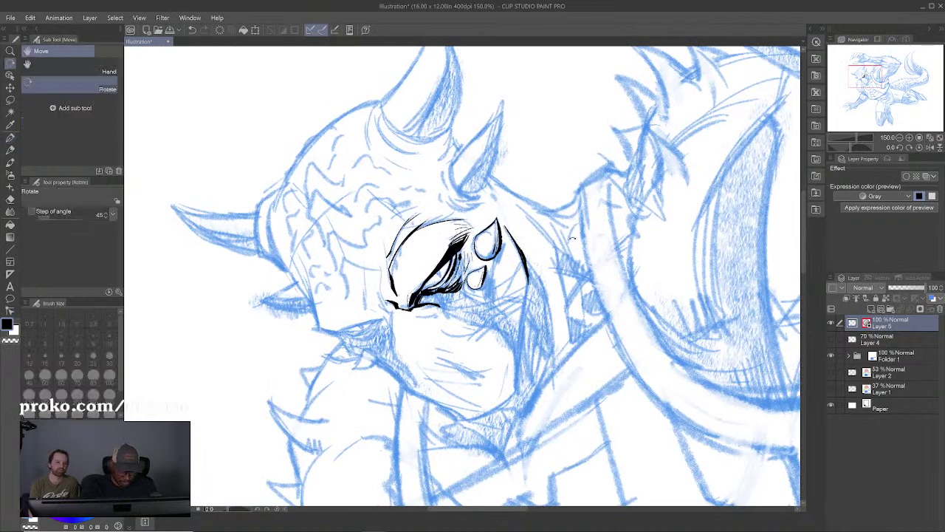
drag(572, 238, 590, 314)
scroll(590, 313, up, 2)
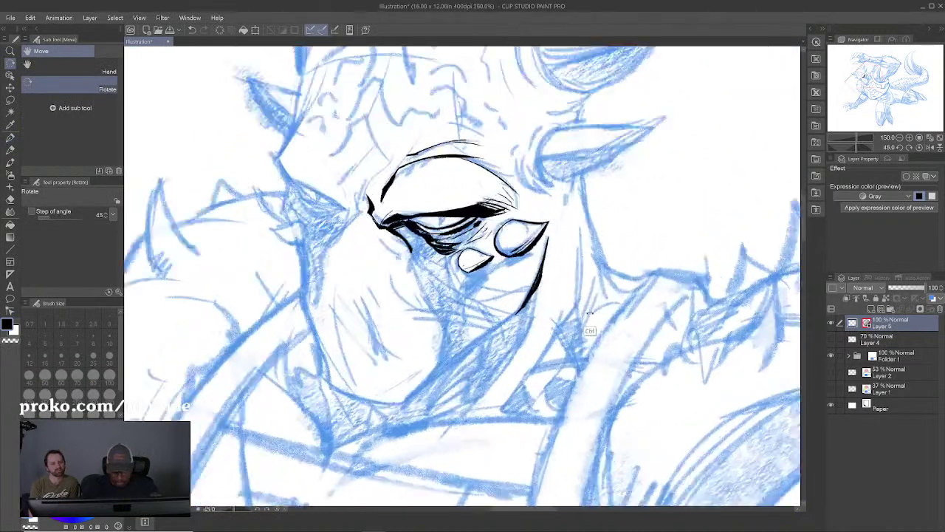
scroll(590, 313, up, 2)
key(p)
mouse_move(458, 277)
mouse_down()
mouse_move(583, 206)
mouse_move(545, 267)
mouse_up()
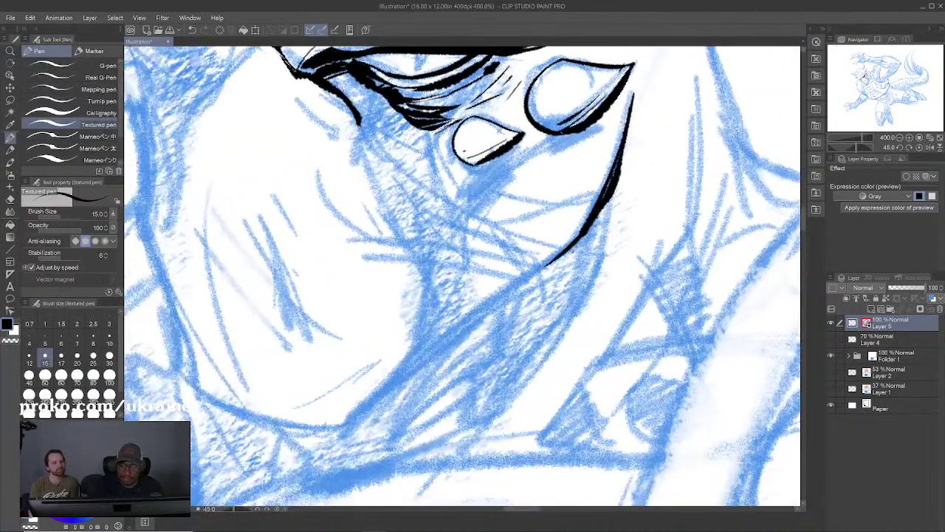
drag(578, 238, 364, 410)
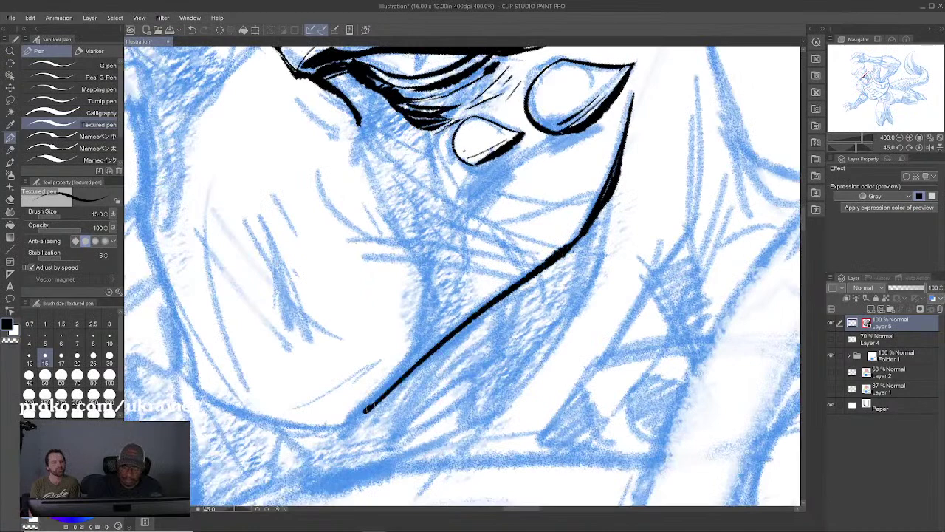
drag(413, 365, 353, 423)
drag(559, 260, 374, 400)
drag(480, 304, 432, 399)
Step: Ink the two angular lines running from beneath the eye down to the cheek contour
drag(307, 193, 371, 452)
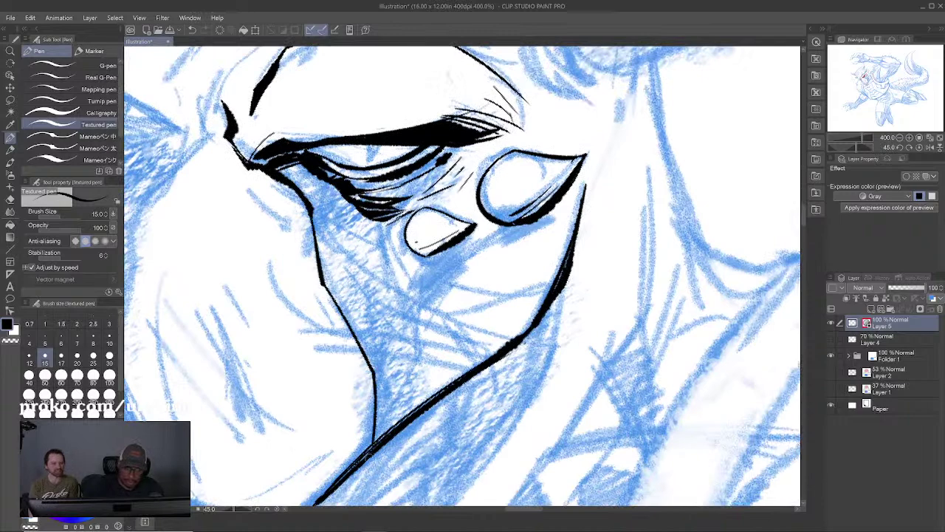
mouse_move(360, 207)
mouse_down()
mouse_move(385, 237)
mouse_move(420, 326)
mouse_move(422, 406)
mouse_up()
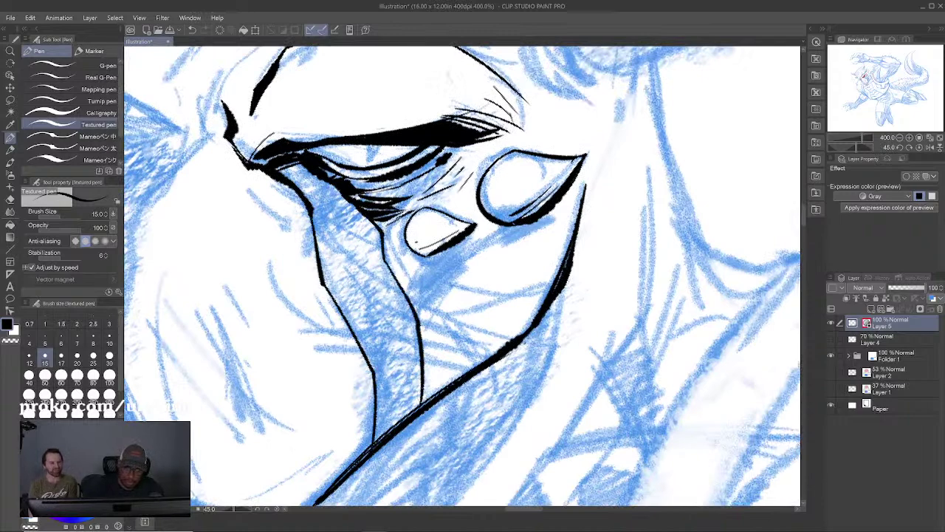
mouse_move(445, 304)
mouse_down()
mouse_move(449, 327)
mouse_move(462, 316)
mouse_up()
Step: Set Folder 1 as a draft layer and duplicate Layer 5
click(932, 355)
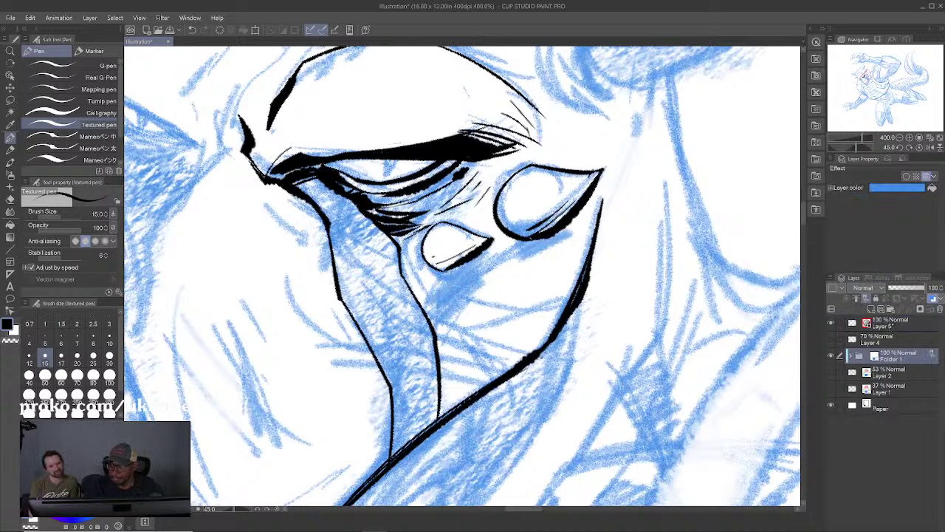
click(894, 324)
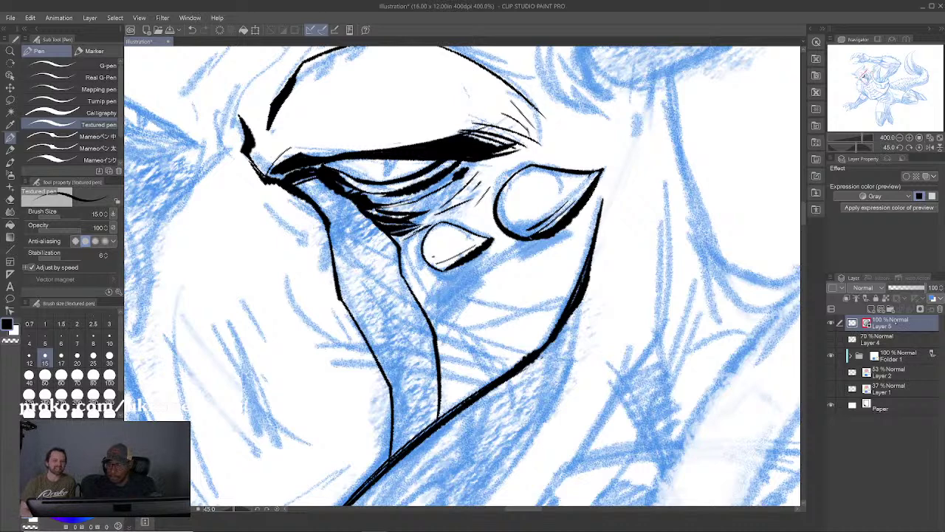
drag(462, 276, 467, 287)
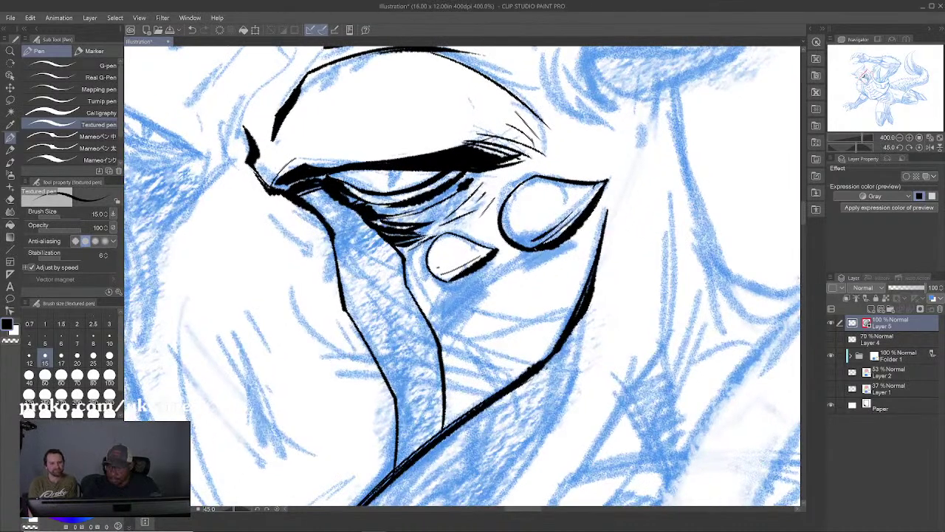
key(ctrl+v)
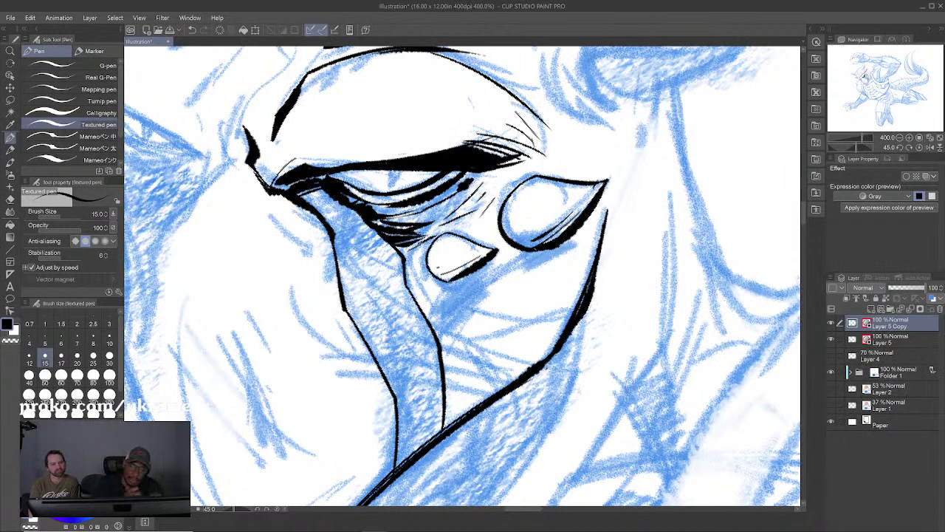
Step: Draw a long, uneven-weight black curve across the area below the jaw on Layer 5 Copy
mouse_move(608, 314)
mouse_down()
mouse_move(584, 289)
mouse_move(536, 174)
mouse_up()
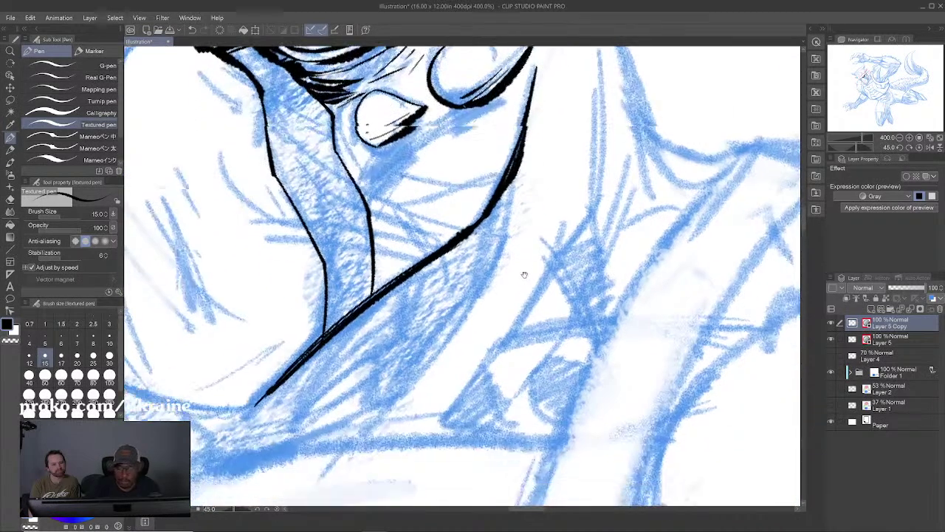
drag(525, 274, 517, 183)
drag(449, 245, 416, 189)
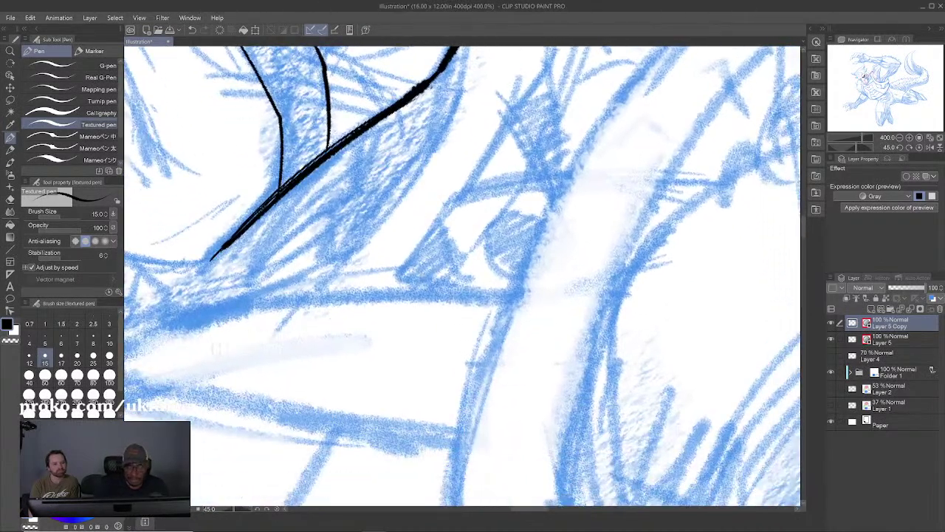
mouse_move(191, 377)
mouse_down()
mouse_move(321, 310)
mouse_move(433, 278)
mouse_move(730, 224)
mouse_move(770, 228)
mouse_up()
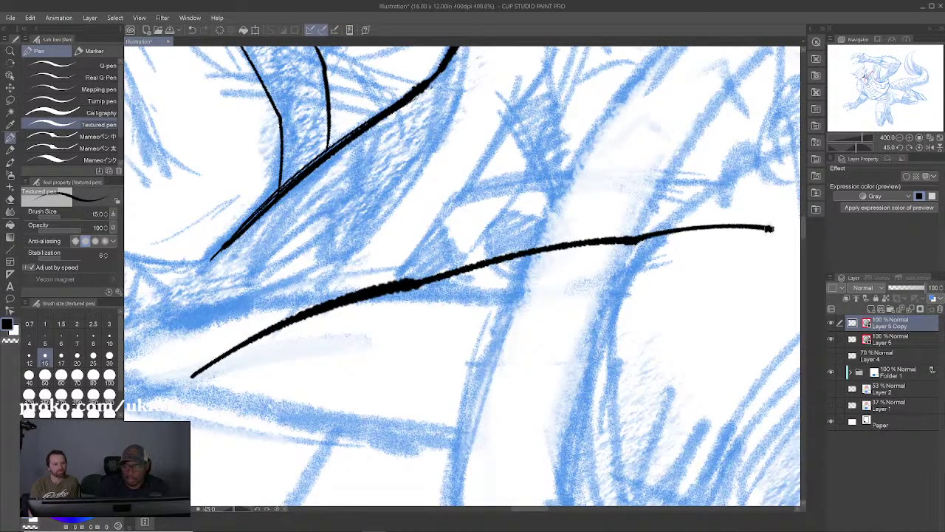
Step: Draw three more uneven-weight black curves parallel to the first one across the area below the jaw
drag(338, 346, 319, 266)
mouse_move(182, 373)
mouse_down()
mouse_move(298, 309)
mouse_move(373, 291)
mouse_move(440, 261)
mouse_move(751, 230)
mouse_up()
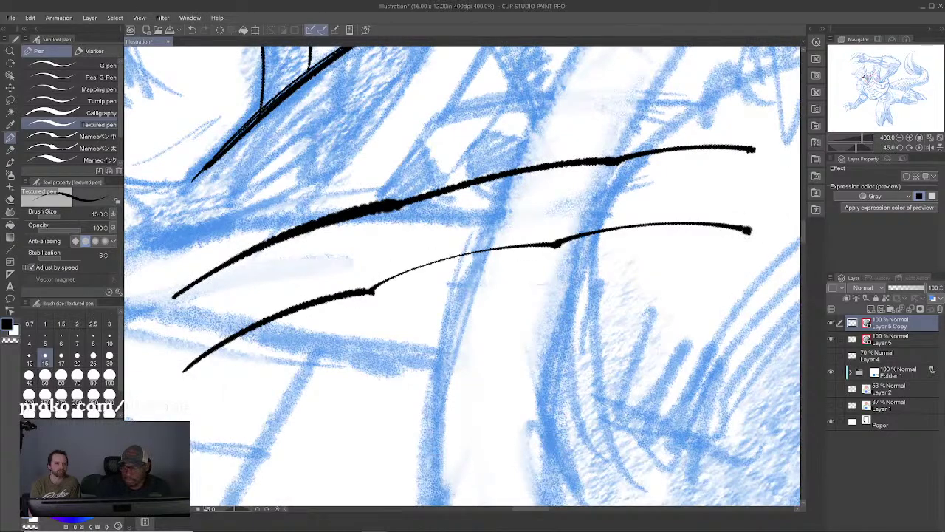
mouse_move(238, 412)
mouse_down()
mouse_move(255, 395)
mouse_move(369, 347)
mouse_move(554, 296)
mouse_move(757, 282)
mouse_up()
drag(301, 394, 301, 298)
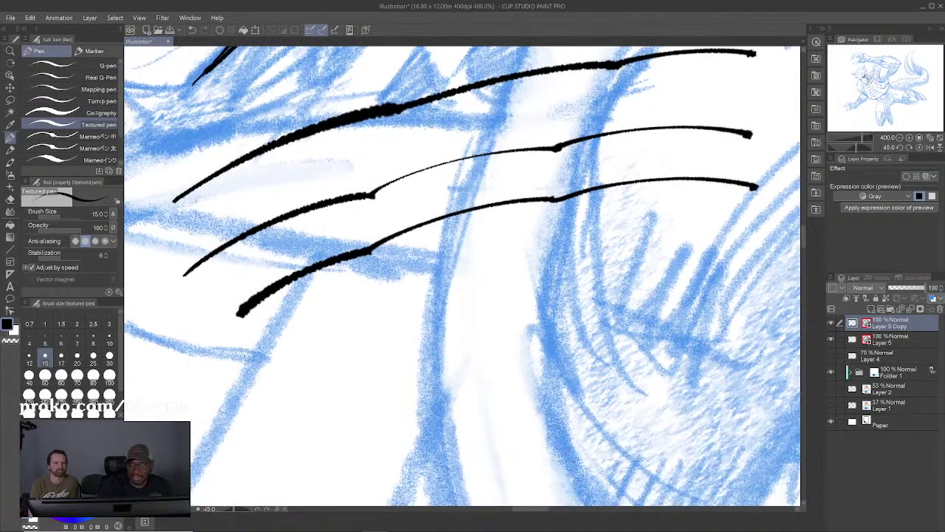
mouse_move(244, 356)
mouse_down()
mouse_move(398, 294)
mouse_move(620, 238)
mouse_move(768, 238)
mouse_up()
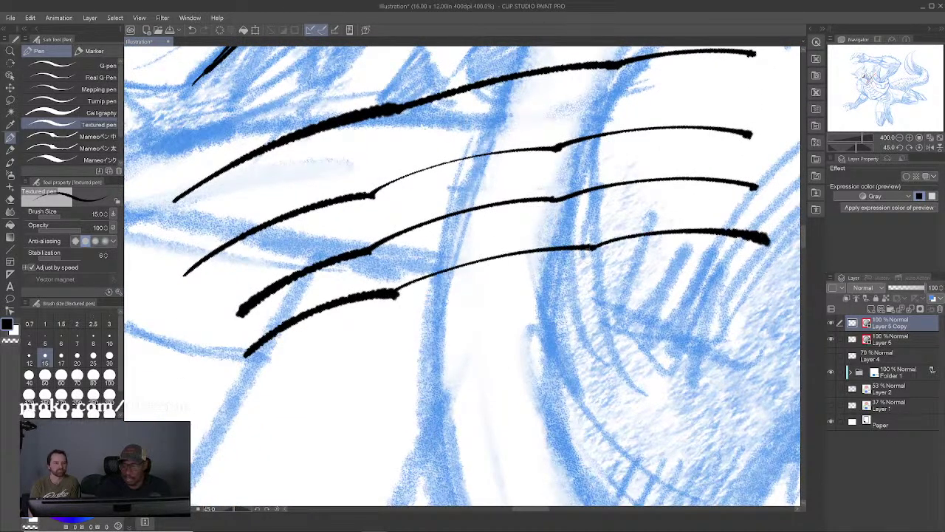
mouse_move(240, 415)
mouse_down()
mouse_move(401, 374)
mouse_move(461, 344)
mouse_move(554, 343)
mouse_up()
key(ctrl+z)
scroll(323, 408, down, 1)
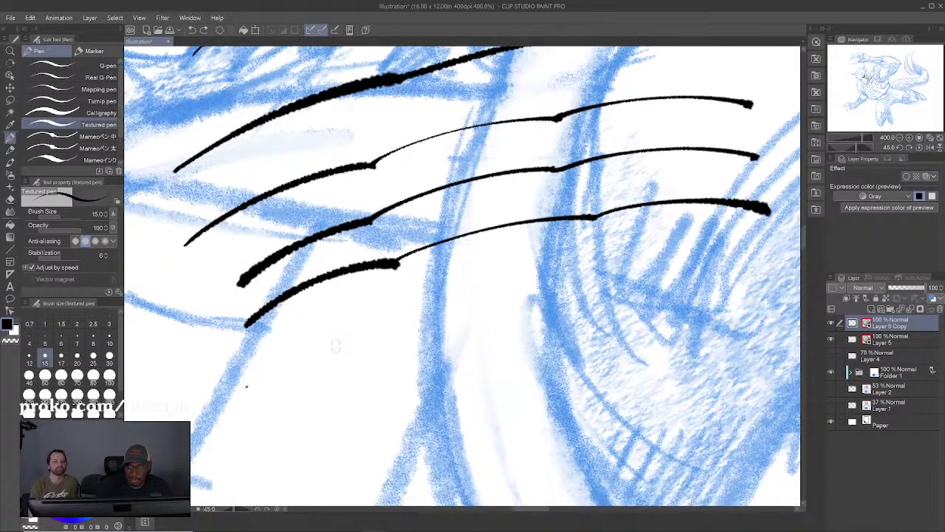
Step: Add a thin scalloped curve and two heavier ones beneath the existing stack of practice curves
mouse_move(247, 387)
mouse_down()
mouse_move(316, 367)
mouse_move(429, 347)
mouse_up()
key(ctrl+z)
mouse_move(255, 386)
mouse_down()
mouse_move(539, 315)
mouse_move(593, 316)
mouse_move(647, 299)
mouse_move(751, 300)
mouse_up()
mouse_move(270, 441)
mouse_down()
mouse_move(520, 381)
mouse_move(609, 379)
mouse_move(689, 358)
mouse_move(772, 360)
mouse_up()
drag(461, 354, 462, 254)
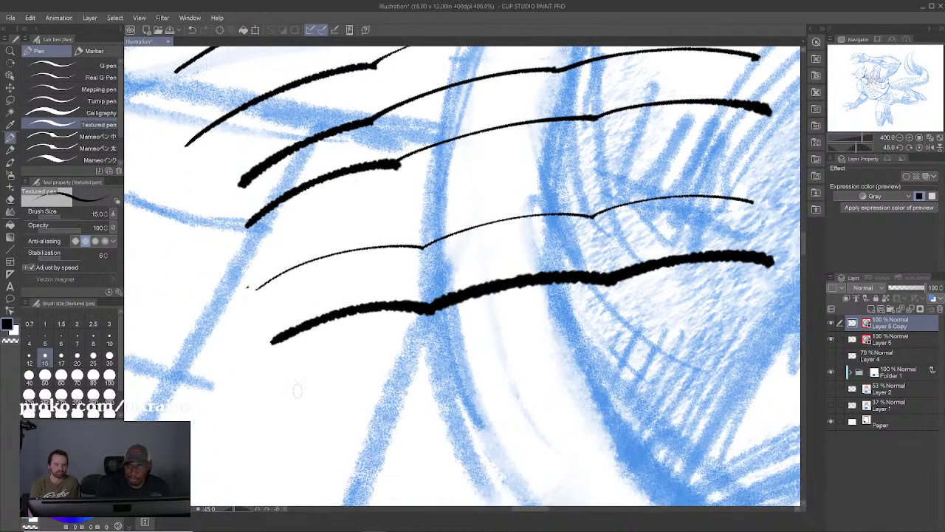
mouse_move(292, 399)
mouse_down()
mouse_move(739, 303)
mouse_move(797, 301)
mouse_up()
mouse_move(346, 357)
mouse_down()
mouse_move(295, 401)
mouse_move(264, 472)
mouse_up()
drag(407, 310, 430, 303)
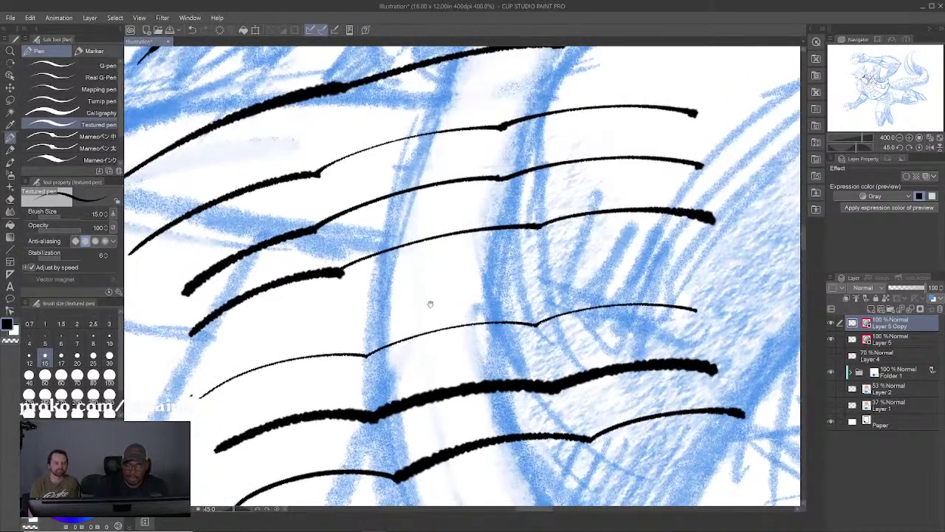
Step: Undo the stack of uneven-weight practice curves below the jaw
key(ctrl+z)
key(ctrl+z)
key(ctrl+z)
key(ctrl+z)
key(ctrl+z)
key(ctrl+z)
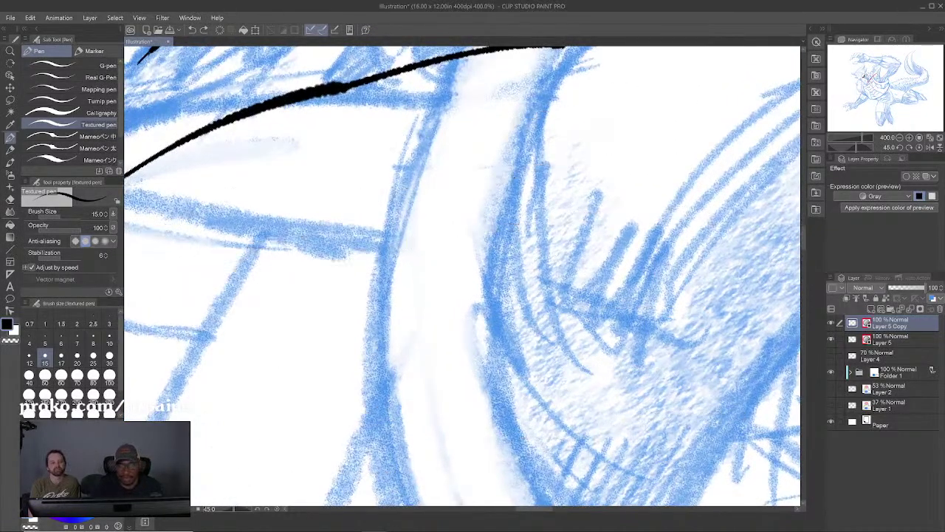
drag(441, 399, 465, 415)
key(ctrl+z)
Step: Draw a row of parallel black curves tapering at their ends below the jaw, and undo them
mouse_move(244, 445)
mouse_down()
mouse_move(334, 332)
mouse_move(571, 197)
mouse_up()
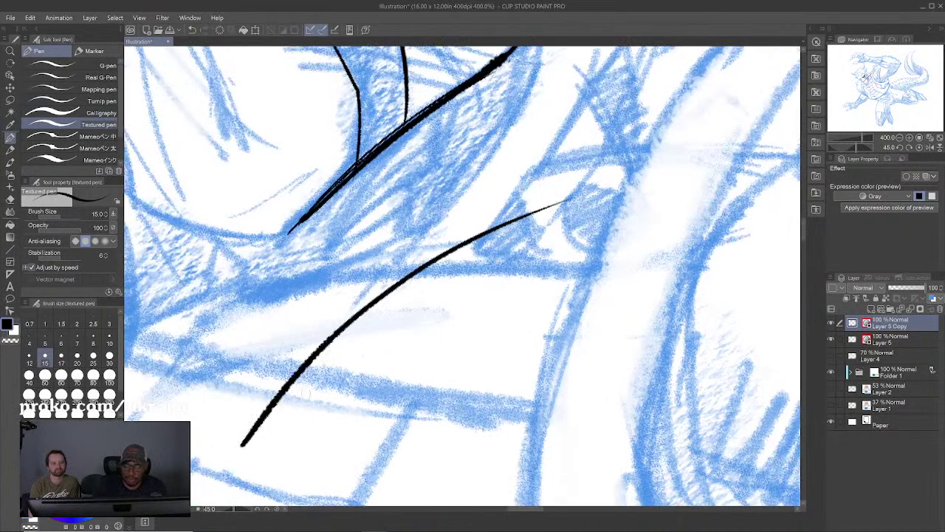
drag(291, 421, 657, 184)
mouse_move(326, 425)
mouse_down()
mouse_move(369, 385)
mouse_move(638, 219)
mouse_up()
drag(359, 418, 656, 239)
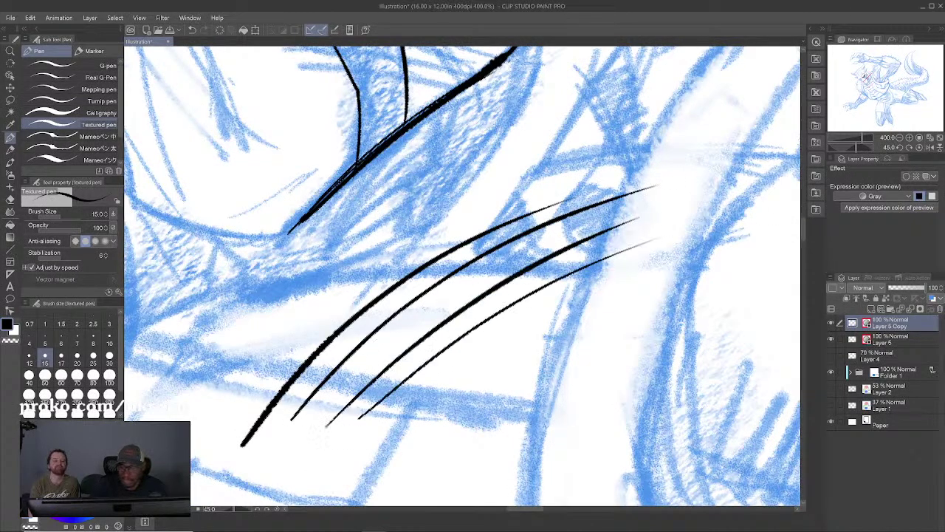
drag(390, 418, 684, 252)
key(ctrl+z)
key(ctrl+z)
key(ctrl+z)
key(ctrl+z)
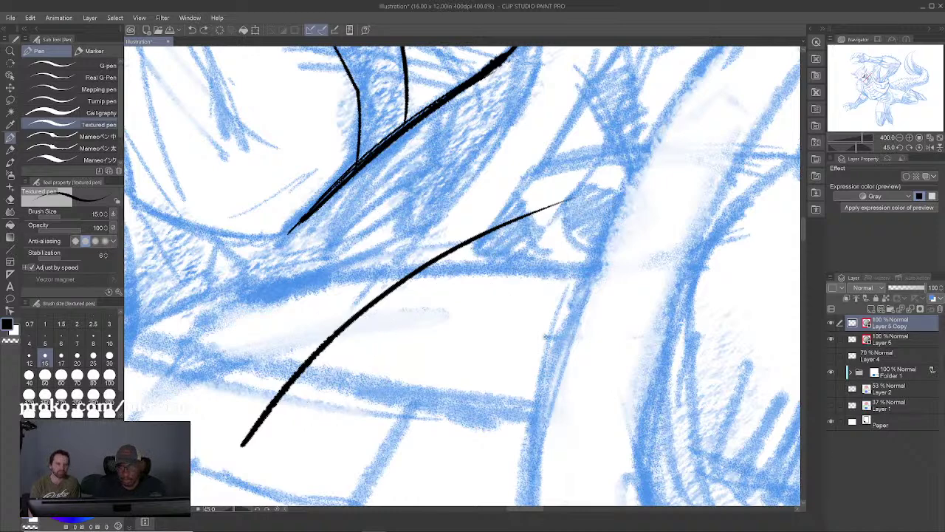
key(ctrl+z)
Step: Draw one thin and one heavier tapered black stroke below the jaw and compare their edges up close
drag(225, 418, 477, 248)
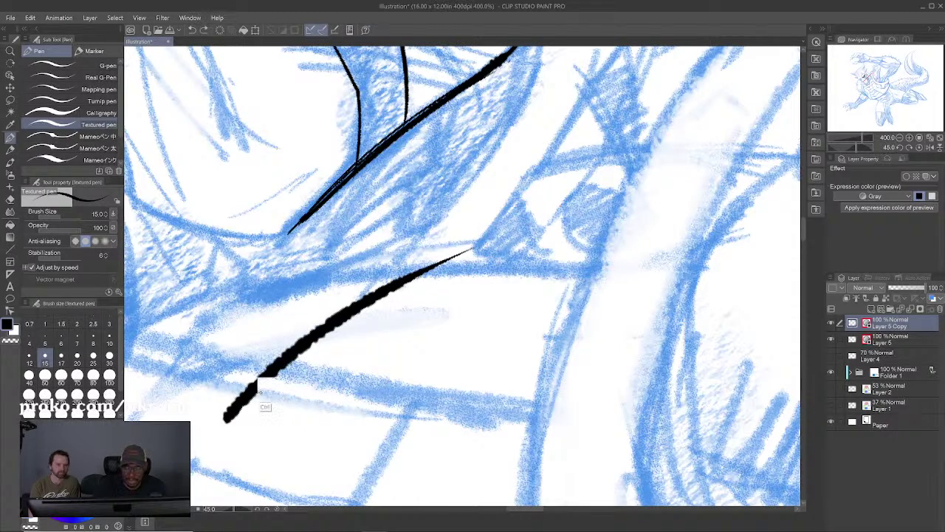
key(ctrl+z)
drag(224, 426, 488, 235)
drag(446, 293, 520, 291)
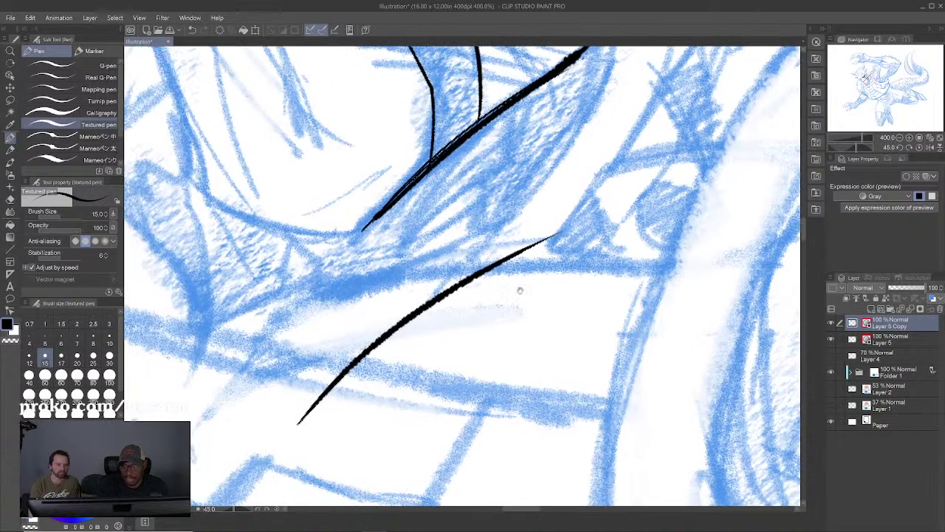
drag(319, 421, 610, 264)
scroll(577, 287, up, 3)
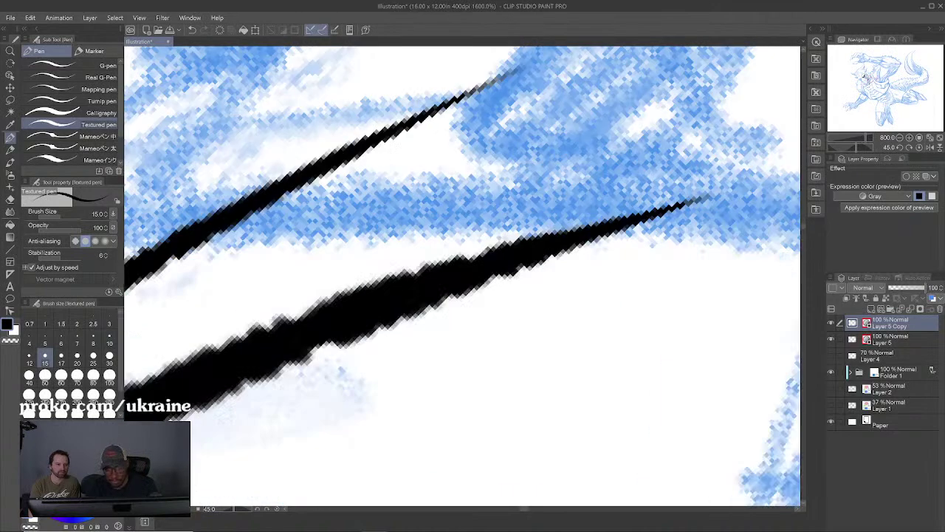
scroll(577, 287, down, 3)
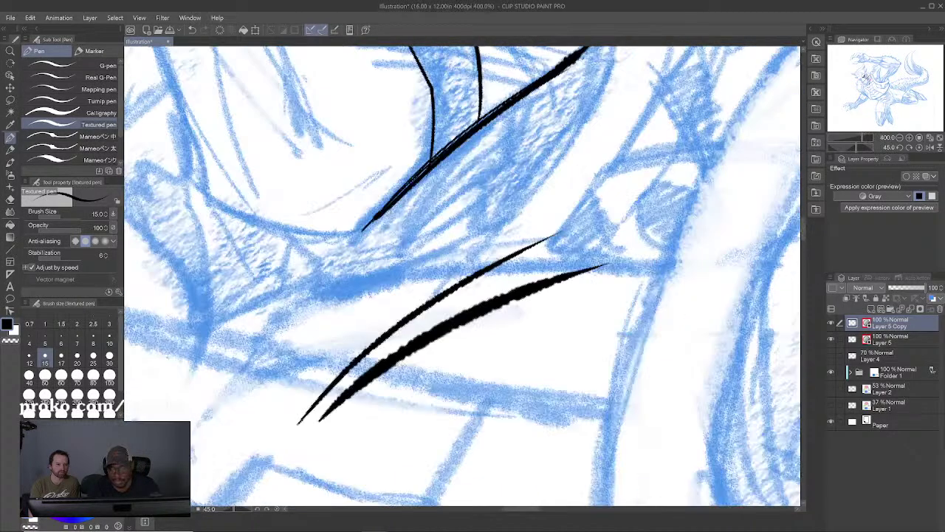
scroll(582, 284, up, 1)
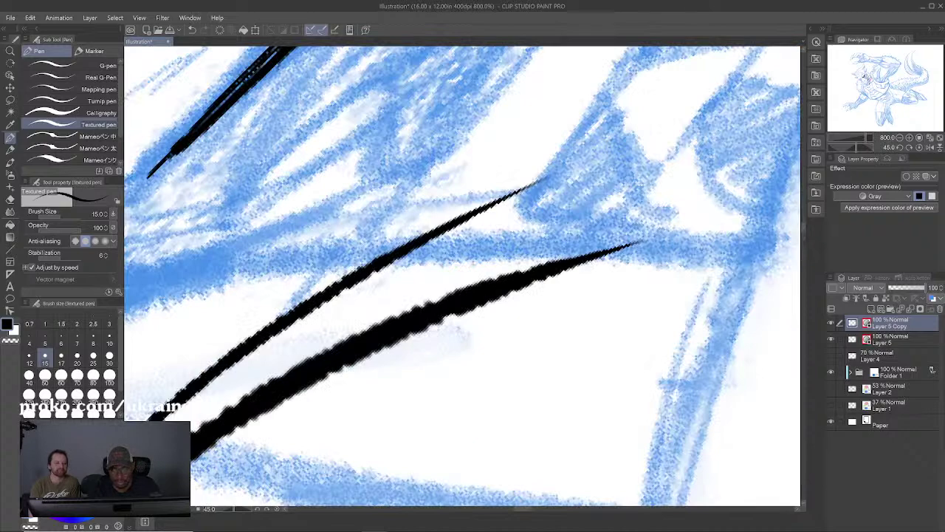
scroll(581, 284, down, 4)
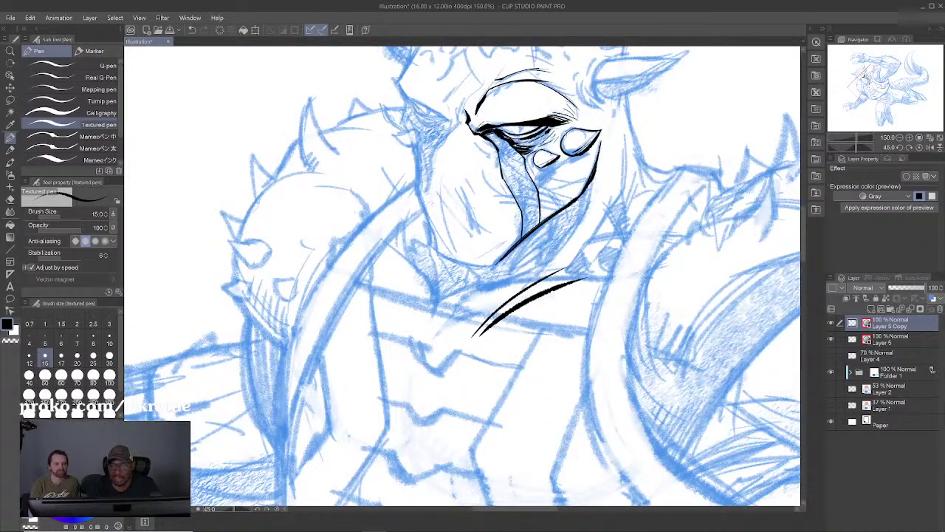
scroll(583, 282, down, 1)
scroll(583, 281, up, 1)
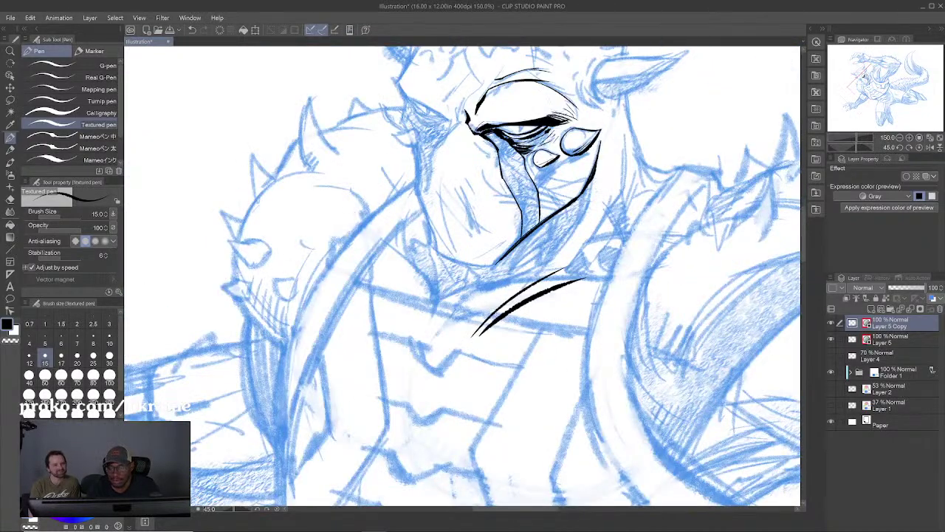
Step: Ink solid shadows and diagonal hatching beneath the two cheek bumps below the near eye
scroll(579, 284, up, 3)
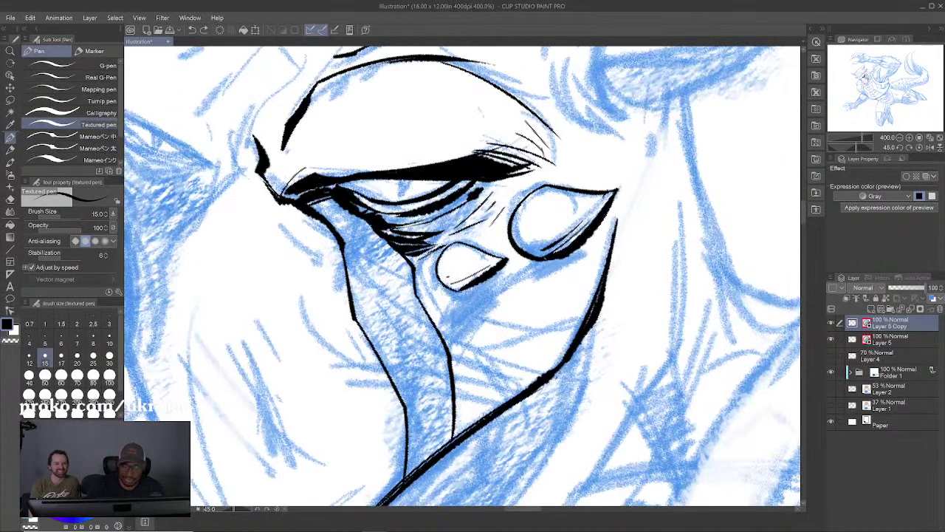
mouse_move(437, 280)
mouse_down()
mouse_move(447, 303)
mouse_move(491, 287)
mouse_move(477, 312)
mouse_move(487, 291)
mouse_up()
mouse_move(442, 335)
mouse_down()
mouse_move(501, 285)
mouse_move(493, 298)
mouse_move(565, 254)
mouse_up()
drag(514, 290, 578, 254)
drag(514, 298, 570, 265)
drag(522, 279, 552, 259)
drag(522, 253, 530, 267)
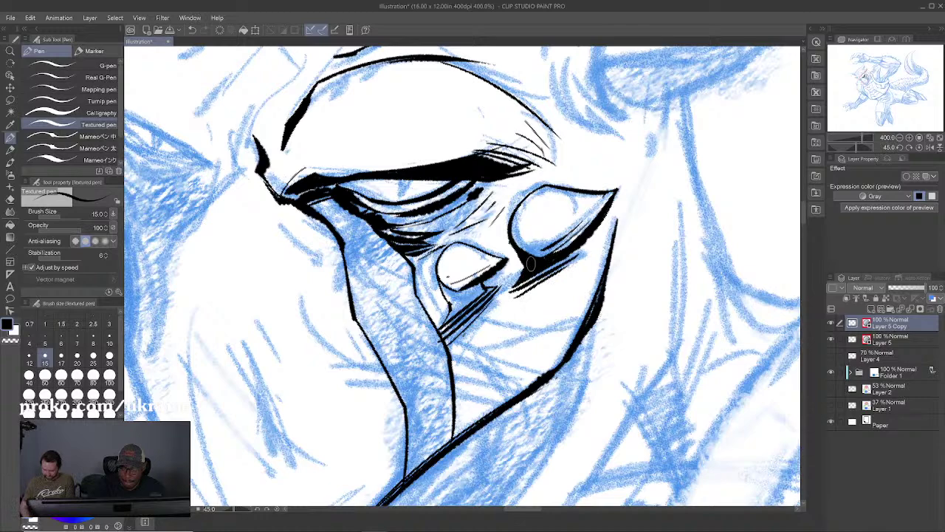
drag(523, 268, 480, 350)
Step: Mark the strip between the two angular lines beneath the near eye with a small black X
scroll(526, 289, down, 5)
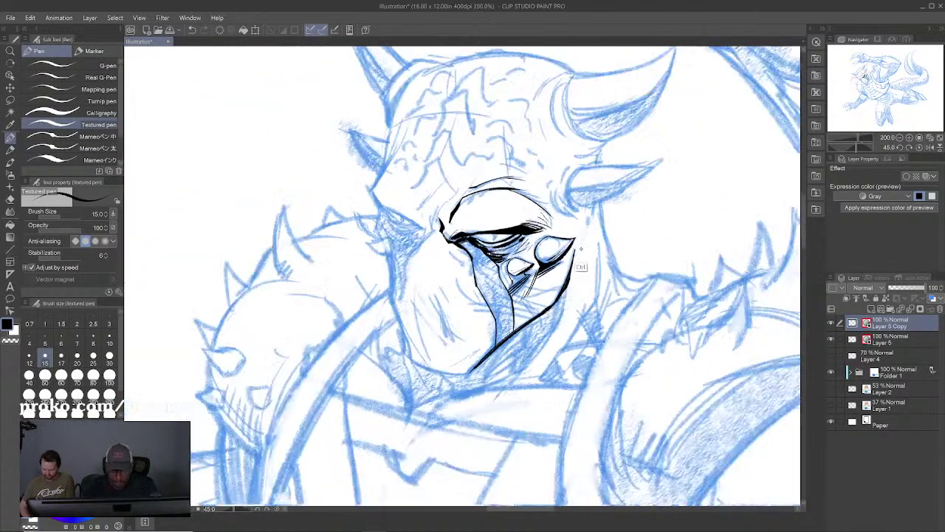
scroll(584, 245, up, 3)
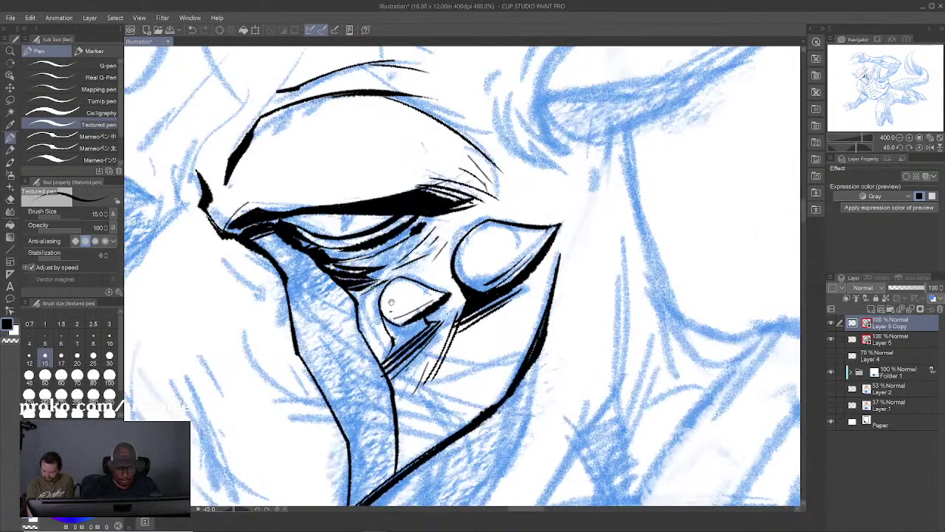
scroll(583, 245, up, 3)
drag(412, 330, 414, 358)
mouse_move(414, 358)
mouse_down()
mouse_move(524, 286)
mouse_move(545, 300)
mouse_up()
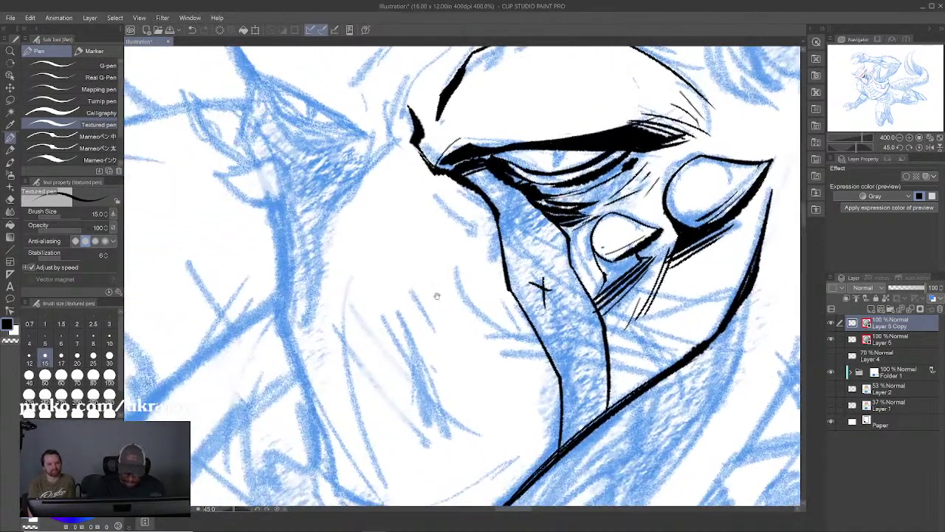
Step: Ink the curved frown creases between the two eyes and above the inner end of the far brow
mouse_move(388, 201)
mouse_down()
mouse_move(407, 305)
mouse_move(393, 370)
mouse_up()
drag(404, 279, 419, 304)
mouse_move(422, 221)
mouse_down()
mouse_move(402, 287)
mouse_move(357, 285)
mouse_up()
mouse_move(345, 233)
mouse_down()
mouse_move(362, 291)
mouse_move(380, 294)
mouse_up()
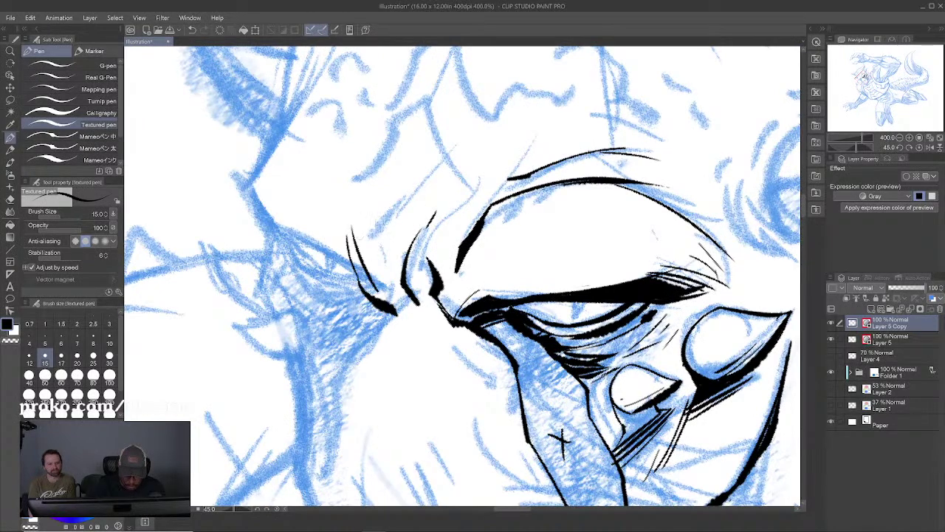
drag(422, 184, 373, 245)
Step: Ink the far brow contour and the far eye beneath it with heavy lids and a slit pupil
mouse_move(366, 298)
mouse_down()
mouse_move(353, 273)
mouse_move(271, 221)
mouse_move(243, 181)
mouse_move(284, 230)
mouse_move(353, 275)
mouse_up()
drag(292, 232, 362, 291)
drag(291, 237, 350, 292)
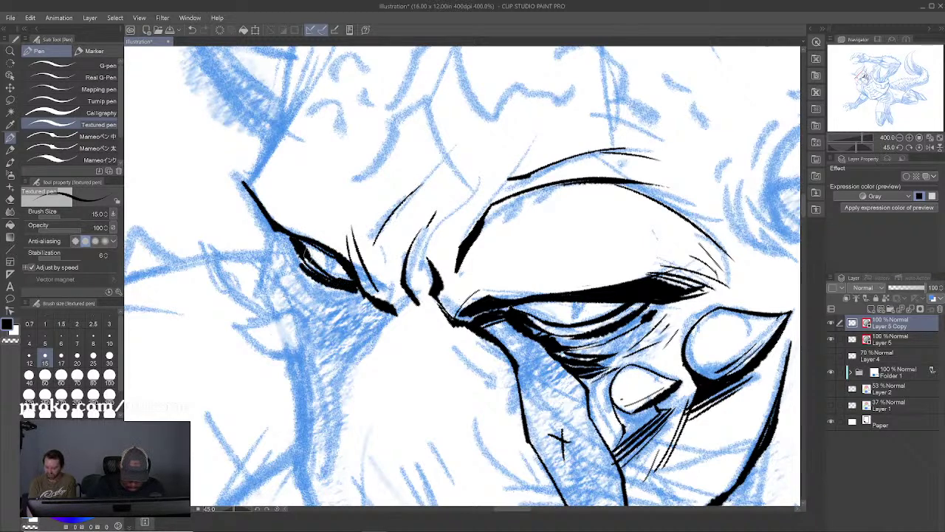
drag(306, 251, 334, 266)
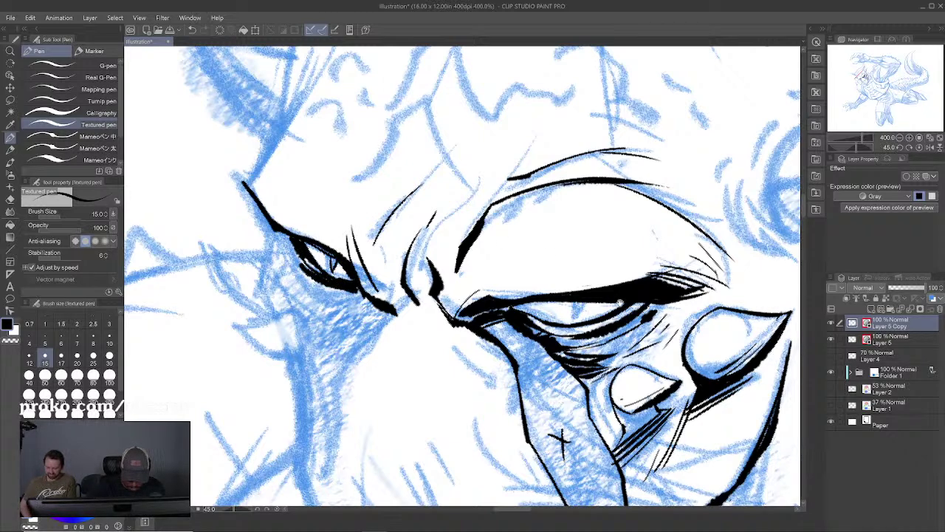
Step: Add a slit pupil to the near eye and short crease lines along its brow and upper eyelid
mouse_move(619, 302)
mouse_down()
mouse_move(501, 251)
mouse_move(455, 264)
mouse_up()
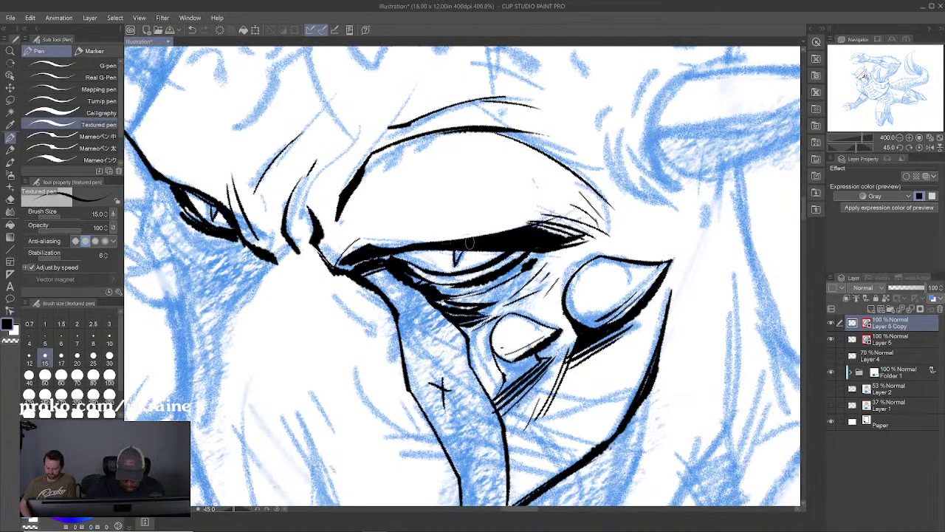
drag(363, 269, 409, 281)
drag(359, 214, 387, 168)
drag(410, 144, 431, 134)
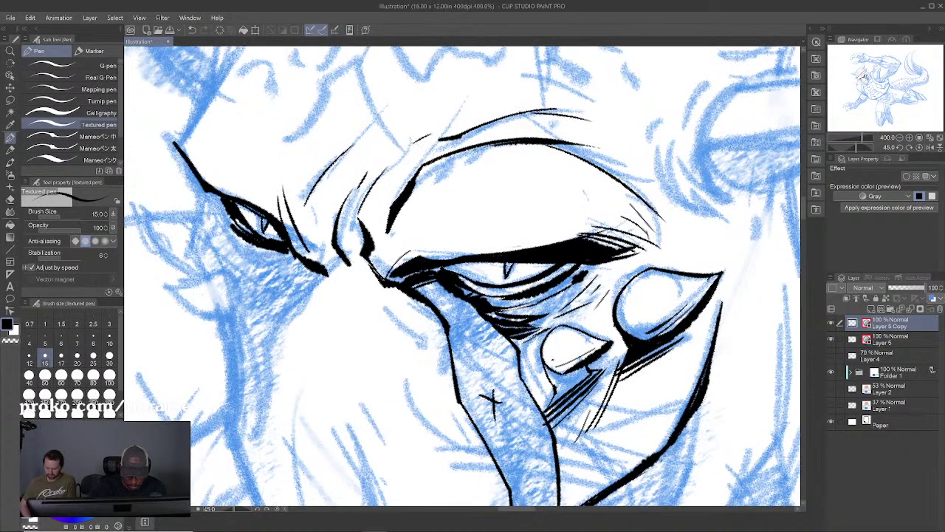
drag(388, 233, 448, 206)
drag(483, 188, 514, 193)
drag(324, 199, 336, 233)
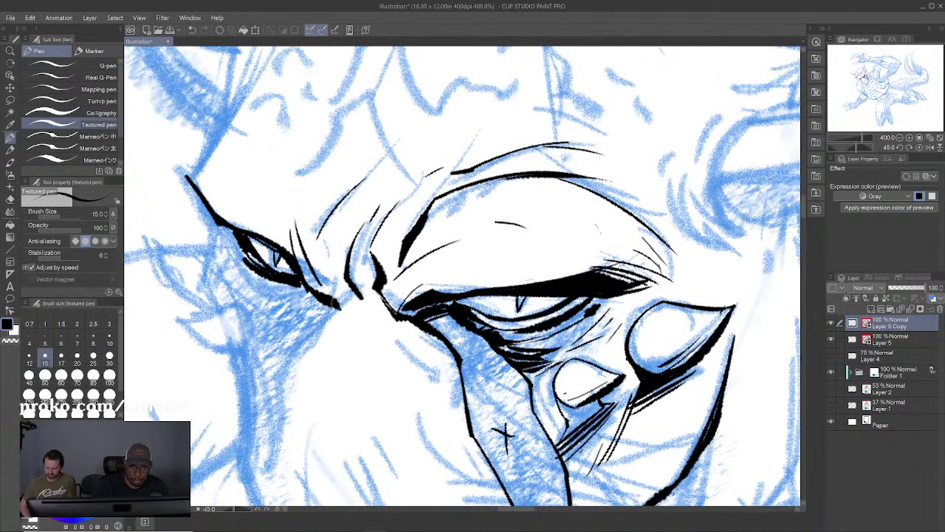
Step: Ink the angular line running down from the far eye's inner corner and the two spikes on the far cheek
mouse_move(335, 304)
mouse_down()
mouse_move(298, 349)
mouse_move(251, 469)
mouse_up()
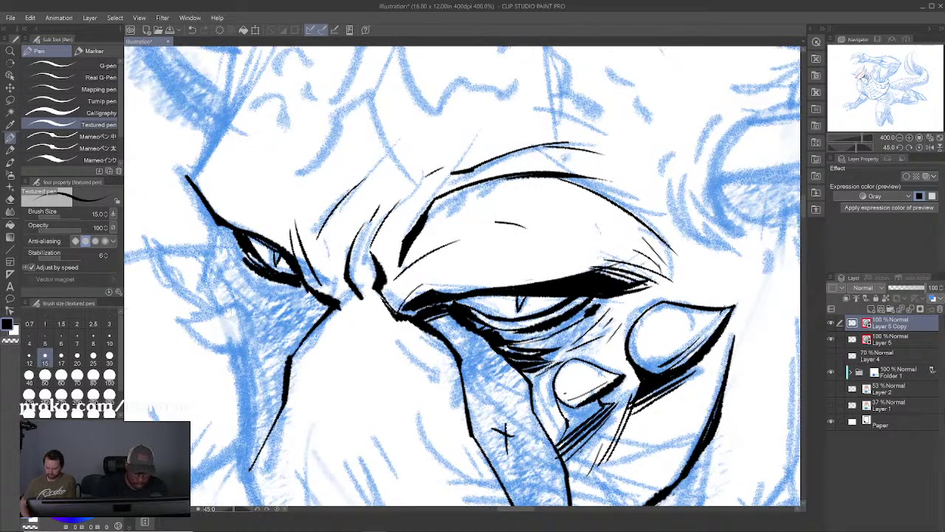
drag(229, 310, 239, 357)
mouse_move(173, 317)
mouse_down()
mouse_move(204, 345)
mouse_move(229, 313)
mouse_move(150, 227)
mouse_move(208, 259)
mouse_up()
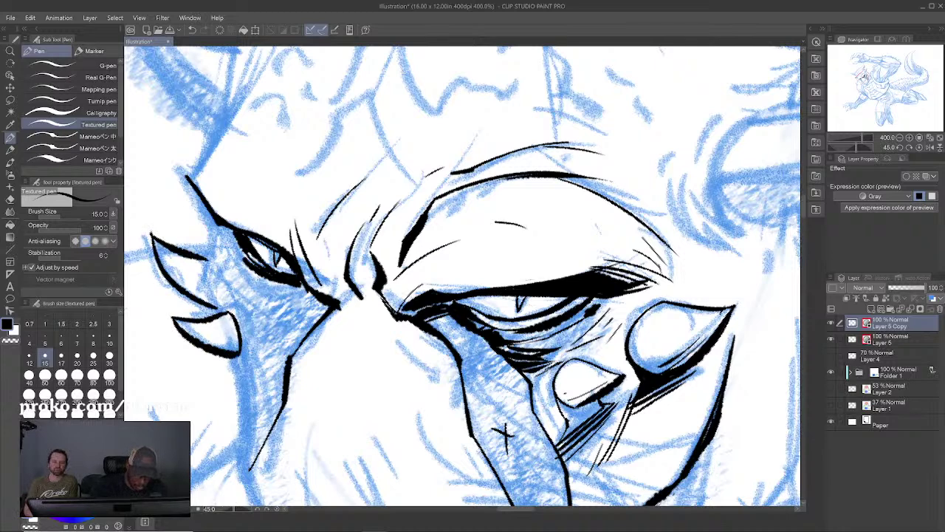
Step: Ink the far cheek contour from the brow to the spikes and thicken the upper spike's lower edge
mouse_move(211, 304)
mouse_down()
mouse_move(204, 267)
mouse_move(216, 219)
mouse_up()
drag(205, 267, 215, 304)
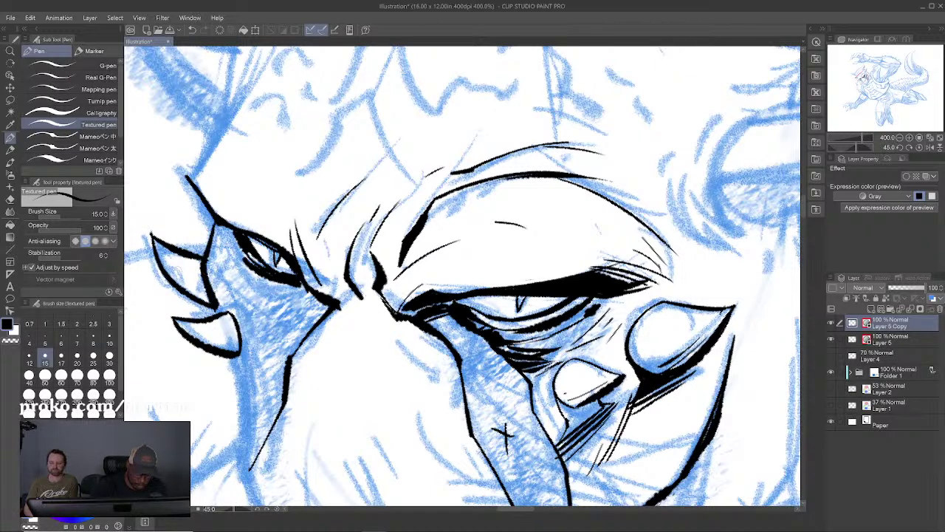
drag(152, 238, 212, 304)
drag(164, 261, 207, 301)
mouse_move(155, 243)
mouse_down()
mouse_move(204, 296)
mouse_move(237, 353)
mouse_move(240, 331)
mouse_up()
Step: Ink wrinkle and shadow strokes beside the far eye and extend the far cheek contour down from the lower spike
drag(244, 232, 274, 232)
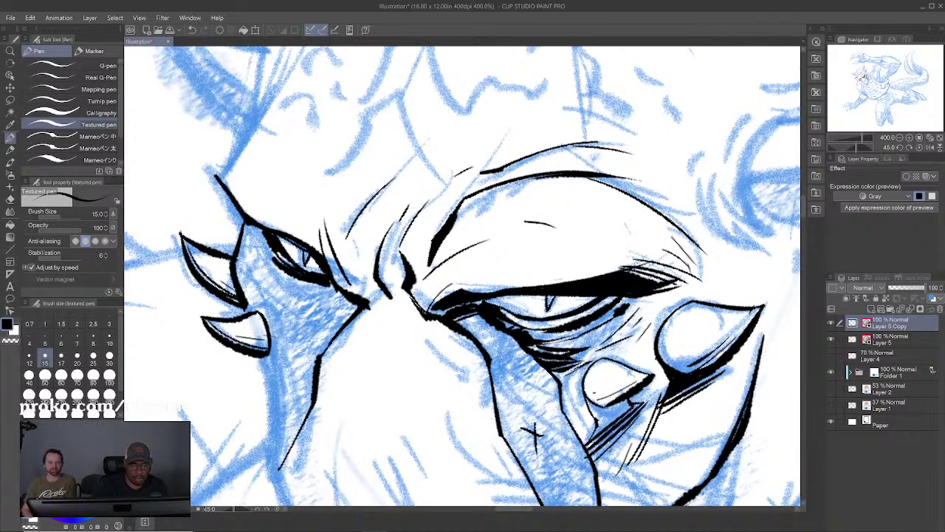
mouse_move(280, 272)
mouse_down()
mouse_move(265, 319)
mouse_move(274, 284)
mouse_move(267, 306)
mouse_up()
drag(277, 253, 255, 305)
drag(253, 279, 246, 295)
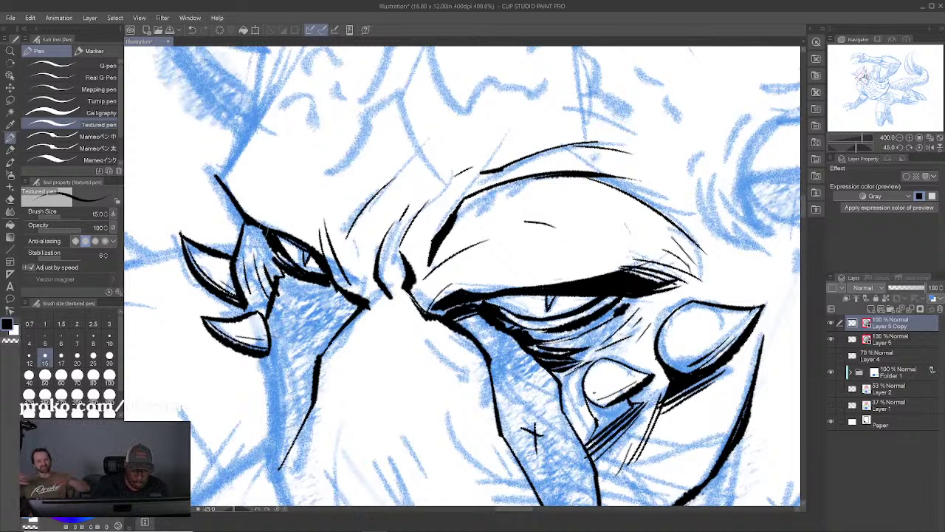
drag(266, 231, 272, 280)
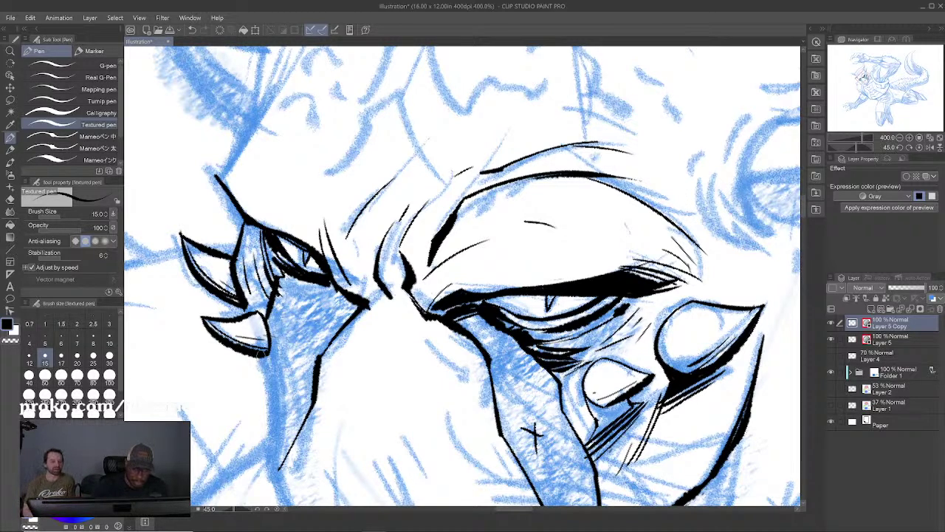
drag(259, 350, 279, 476)
drag(279, 352, 273, 465)
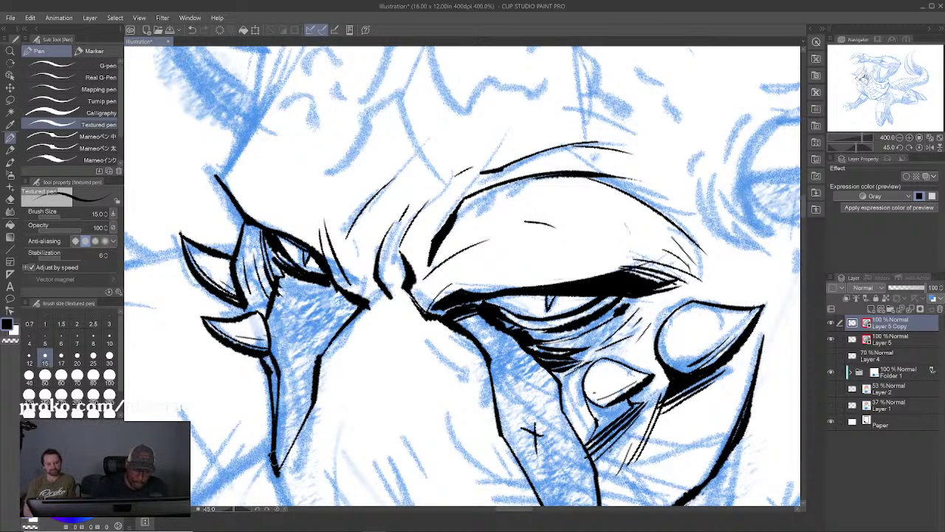
Step: Mark the shaded area below the far eye with a small X and add short dark strokes at that eye's lower edge
drag(293, 322, 307, 329)
drag(300, 313, 299, 349)
scroll(299, 349, down, 3)
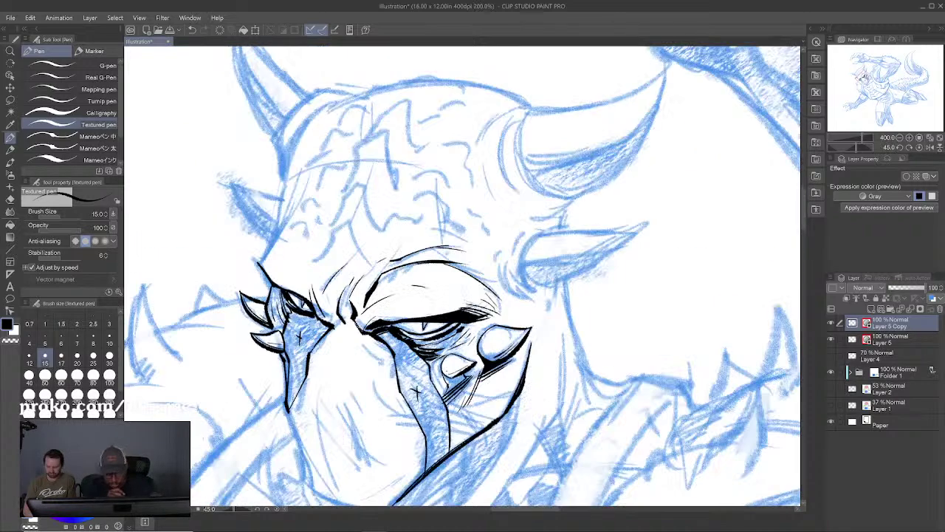
key(ctrl+plus)
key(ctrl+plus)
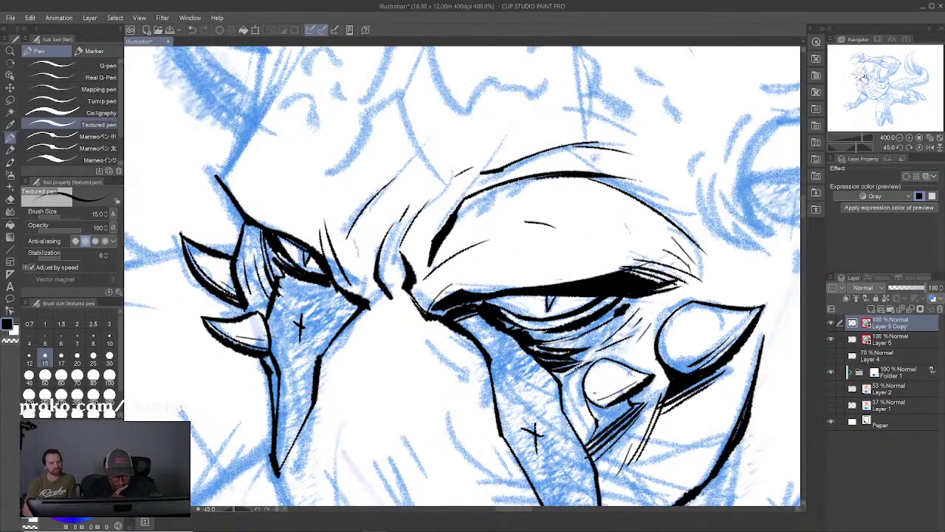
key(ctrl+minus)
key(ctrl+plus)
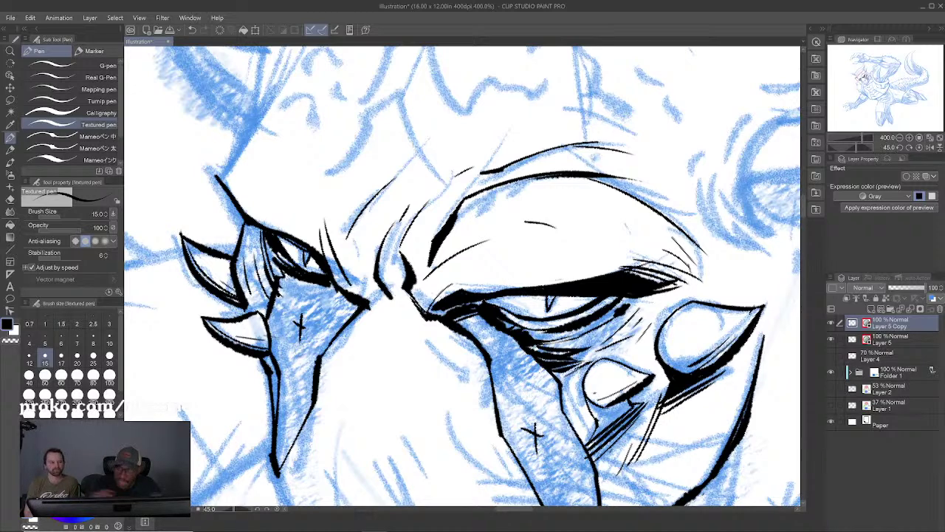
drag(463, 277, 473, 262)
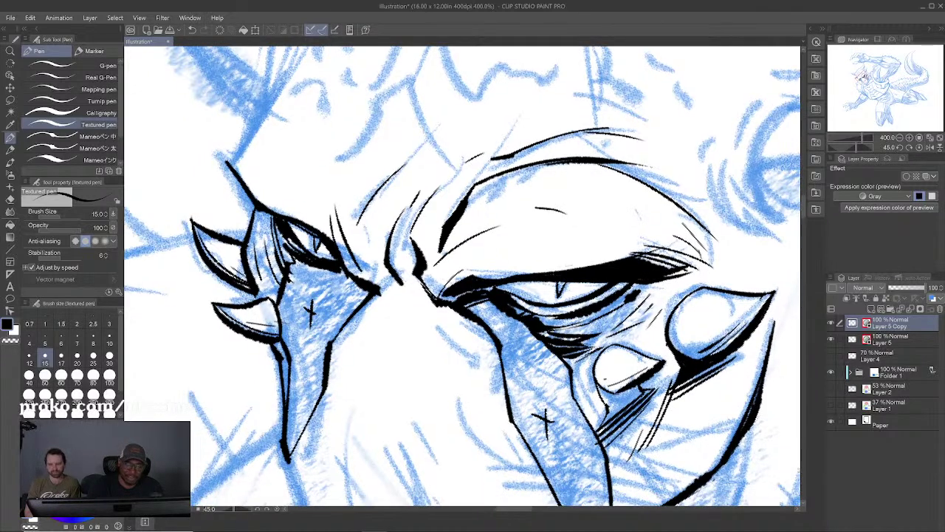
mouse_move(302, 264)
mouse_down()
mouse_move(283, 288)
mouse_move(307, 256)
mouse_up()
Step: Ink four angular, peaked ridges stacked up the middle of the forehead, from between the brows toward the crown
mouse_move(373, 250)
mouse_down()
mouse_move(372, 280)
mouse_move(342, 322)
mouse_up()
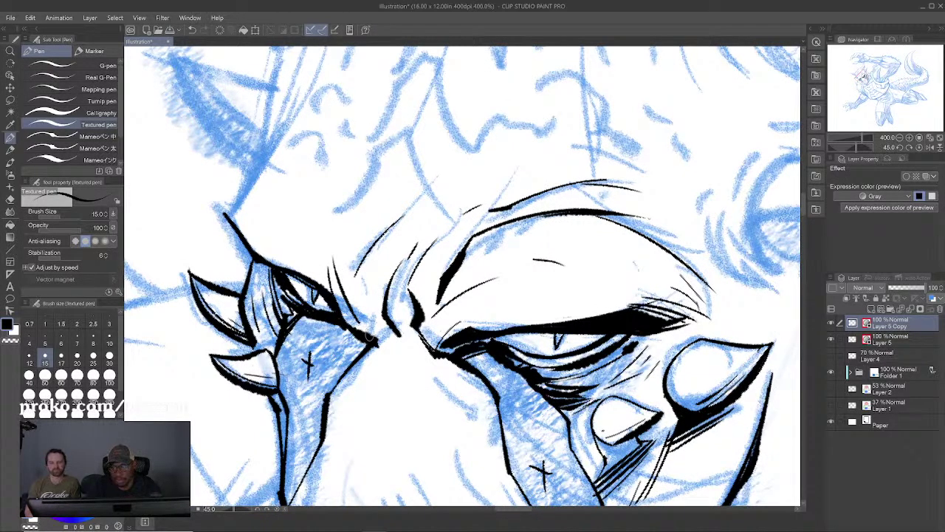
drag(370, 337, 368, 397)
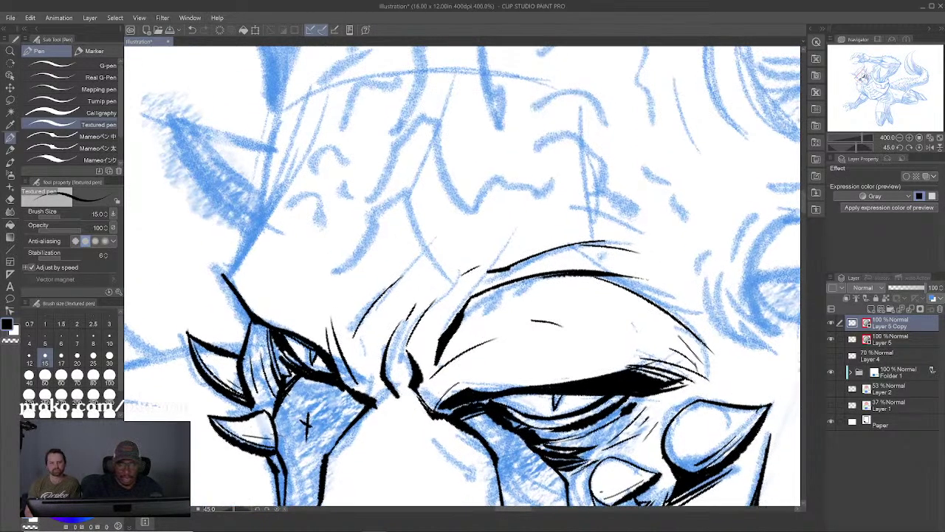
mouse_move(334, 269)
mouse_down()
mouse_move(423, 176)
mouse_move(450, 270)
mouse_move(447, 316)
mouse_up()
mouse_move(371, 245)
mouse_down()
mouse_move(441, 154)
mouse_move(468, 249)
mouse_move(458, 329)
mouse_up()
mouse_move(395, 253)
mouse_down()
mouse_move(418, 187)
mouse_move(487, 137)
mouse_move(496, 260)
mouse_up()
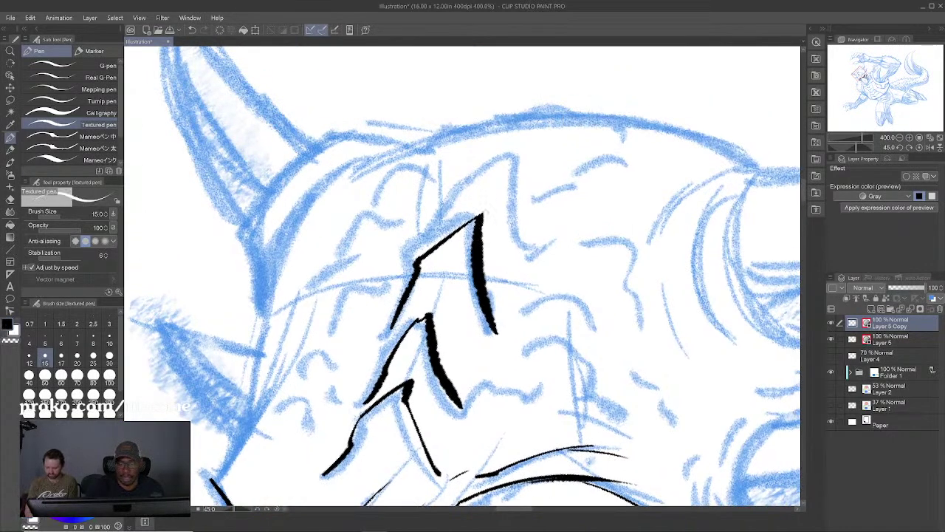
drag(432, 230, 531, 152)
drag(529, 155, 541, 236)
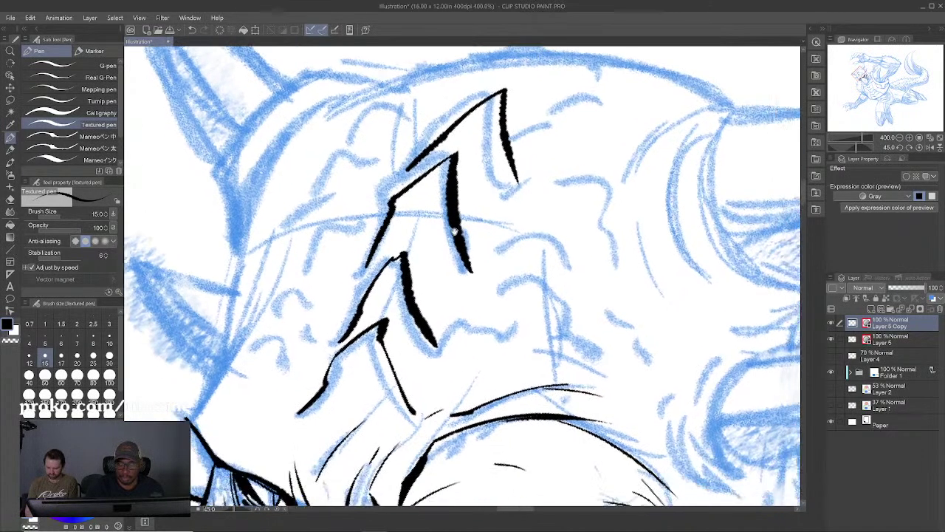
Step: Thicken the shadow sides of the two lower forehead ridges into heavy black wedges and trim their edges clean
drag(413, 297, 432, 336)
mouse_move(386, 356)
mouse_down()
mouse_move(419, 407)
mouse_move(401, 403)
mouse_up()
key(c)
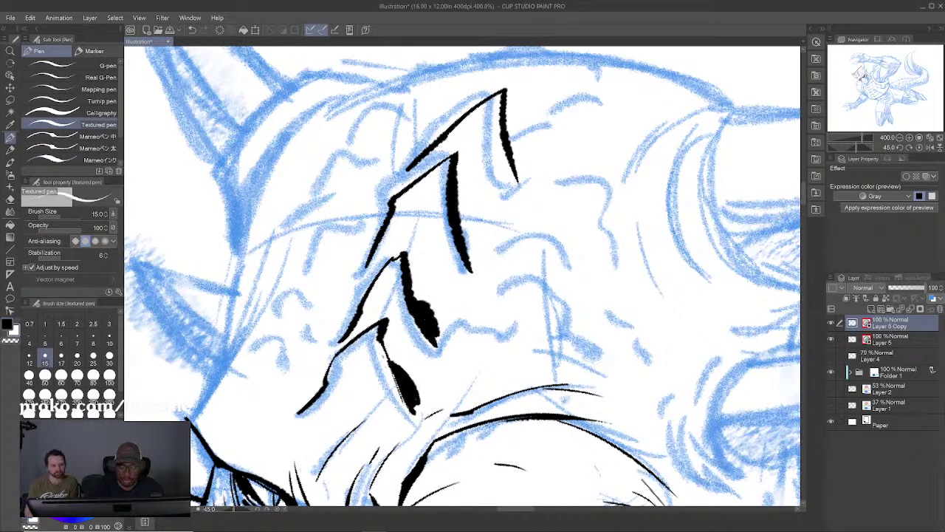
drag(393, 367, 400, 400)
drag(423, 297, 439, 332)
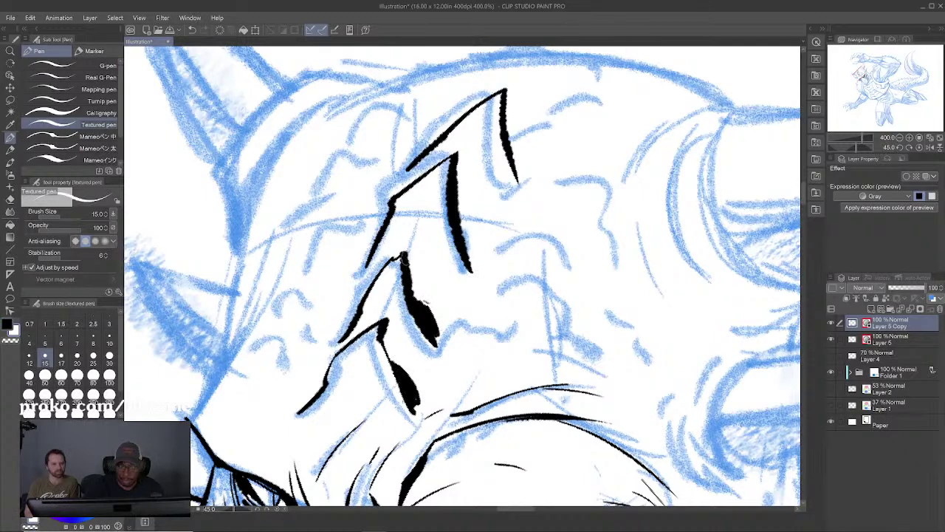
drag(407, 255, 429, 305)
key(c)
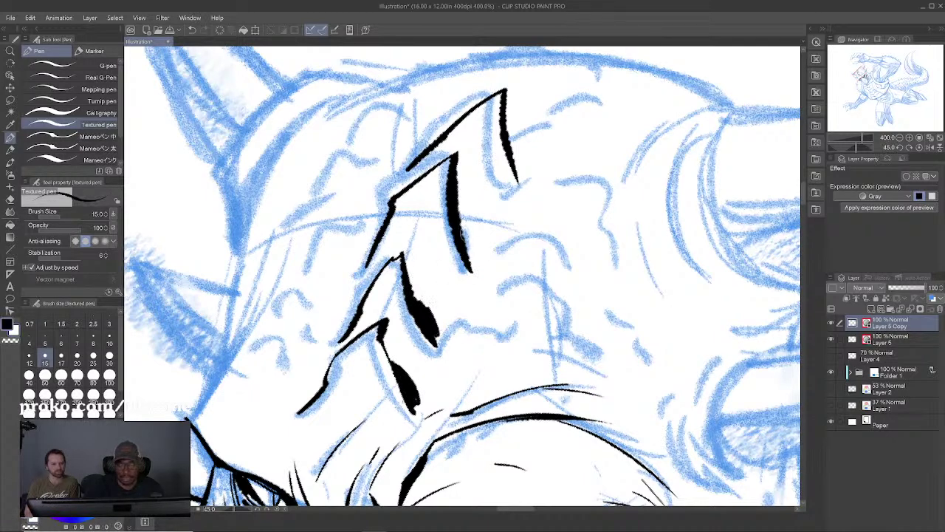
Step: Thicken the shadow sides of the two upper forehead ridges into matching black wedges
drag(460, 221, 476, 269)
drag(504, 134, 521, 178)
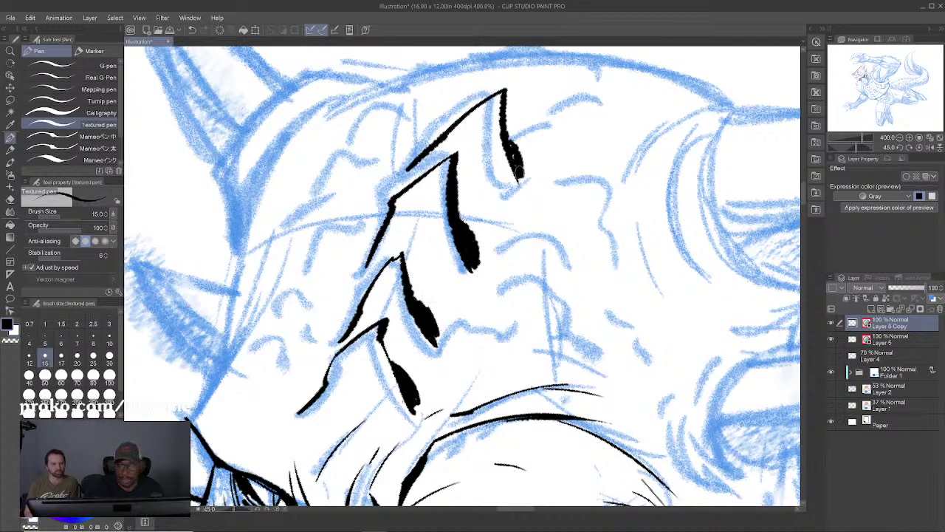
drag(507, 137, 520, 174)
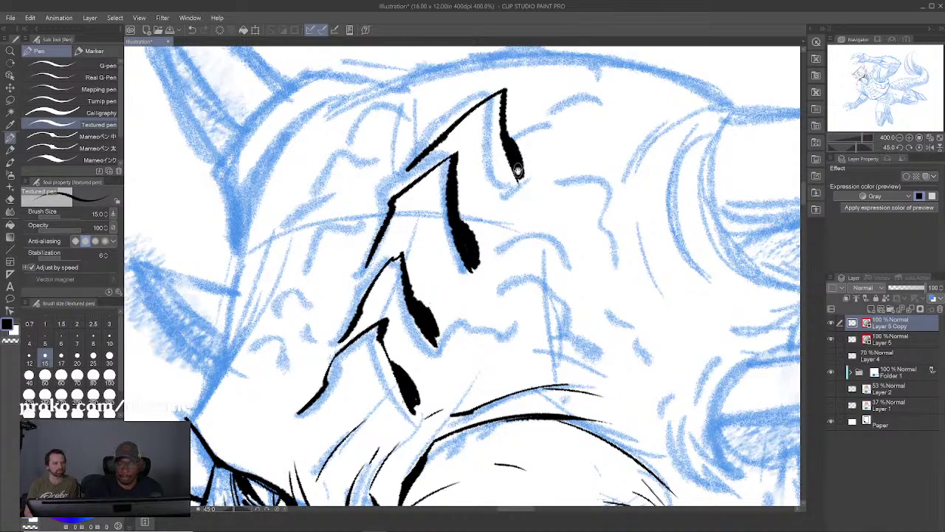
drag(468, 283, 470, 298)
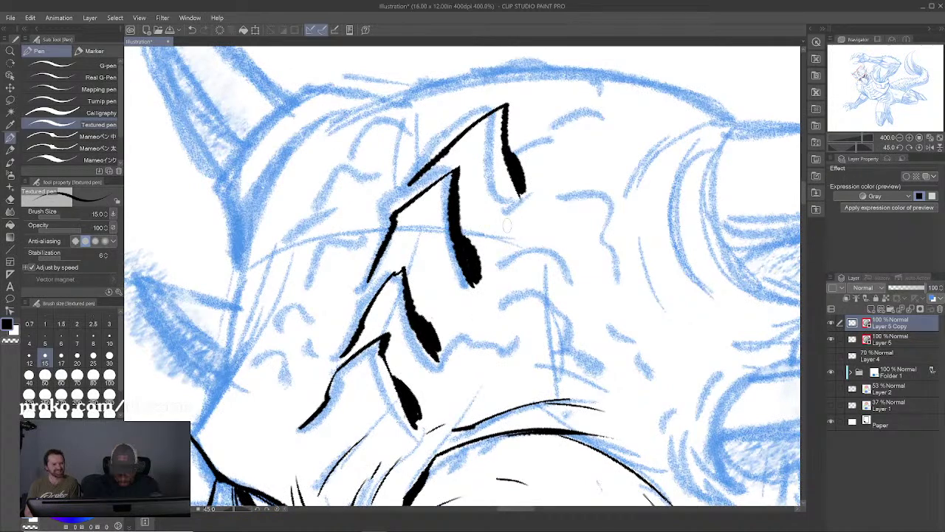
Step: Ink a column of small peaked scales and short broken lines along the far side of the forehead up to the crown
scroll(507, 226, down, 3)
scroll(507, 226, up, 3)
mouse_move(425, 269)
mouse_down()
mouse_move(458, 214)
mouse_move(500, 176)
mouse_up()
mouse_move(403, 320)
mouse_down()
mouse_move(390, 357)
mouse_move(366, 375)
mouse_up()
drag(366, 304, 362, 323)
mouse_move(330, 280)
mouse_down()
mouse_move(349, 256)
mouse_move(359, 279)
mouse_up()
mouse_move(348, 242)
mouse_down()
mouse_move(374, 217)
mouse_move(396, 152)
mouse_up()
drag(396, 153, 414, 163)
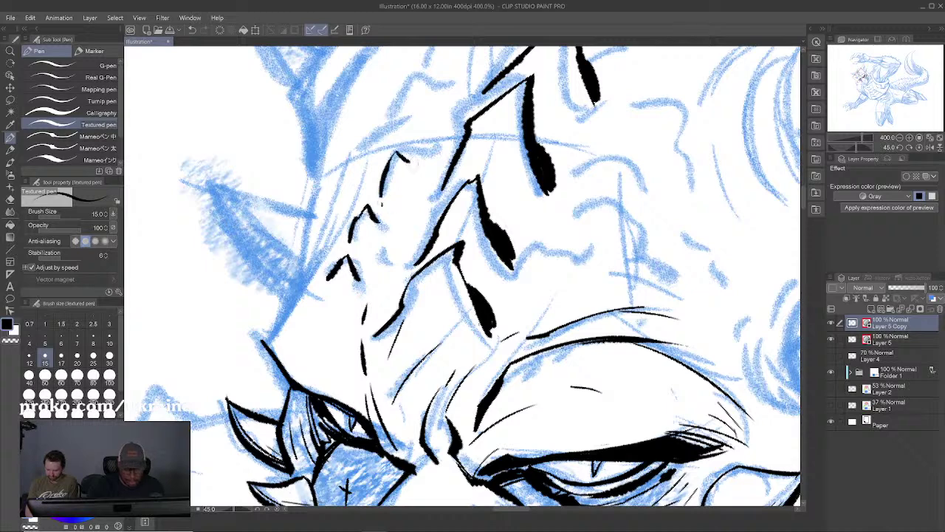
drag(455, 209, 457, 290)
mouse_move(384, 218)
mouse_down()
mouse_move(404, 174)
mouse_move(425, 167)
mouse_move(439, 120)
mouse_move(466, 127)
mouse_move(505, 99)
mouse_up()
drag(357, 211, 368, 179)
Step: Ink small peaked scales on the near side of the forehead, down to a zigzag and a small bump above the near brow
drag(634, 218, 530, 174)
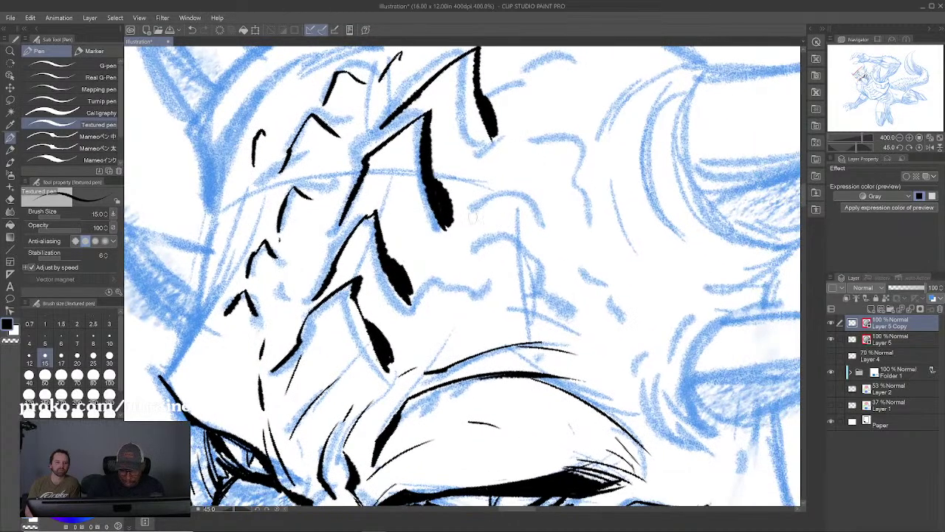
mouse_move(469, 219)
mouse_down()
mouse_move(504, 198)
mouse_move(535, 214)
mouse_up()
mouse_move(474, 252)
mouse_down()
mouse_move(524, 235)
mouse_move(528, 253)
mouse_up()
mouse_move(526, 141)
mouse_down()
mouse_move(577, 132)
mouse_move(585, 164)
mouse_up()
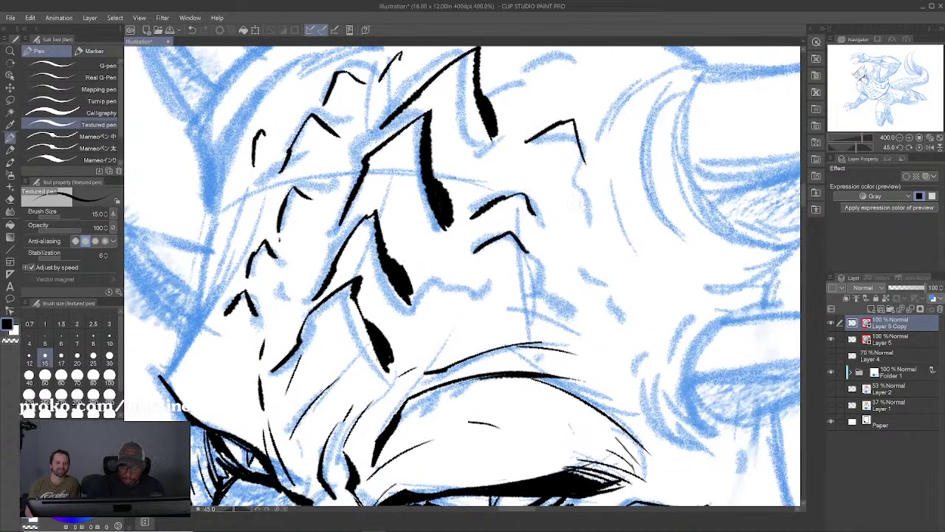
mouse_move(431, 291)
mouse_down()
mouse_move(448, 274)
mouse_move(469, 293)
mouse_move(502, 296)
mouse_up()
mouse_move(436, 330)
mouse_down()
mouse_move(440, 320)
mouse_move(455, 337)
mouse_up()
Step: Ink small peaked scales above the far brow and sharpen and thicken the small scales above the near brow
drag(265, 316, 297, 303)
drag(231, 349, 305, 326)
mouse_move(288, 366)
mouse_down()
mouse_move(320, 348)
mouse_move(298, 350)
mouse_up()
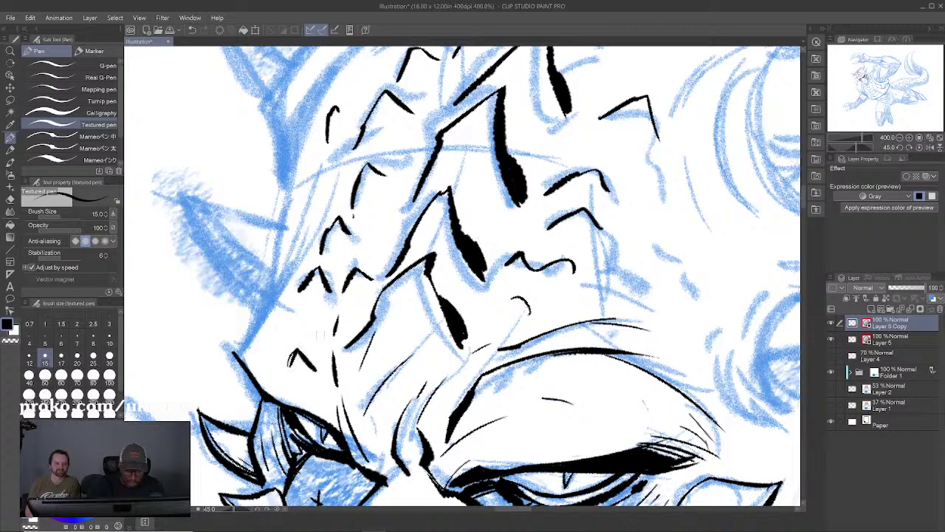
drag(522, 255, 540, 274)
drag(507, 301, 530, 311)
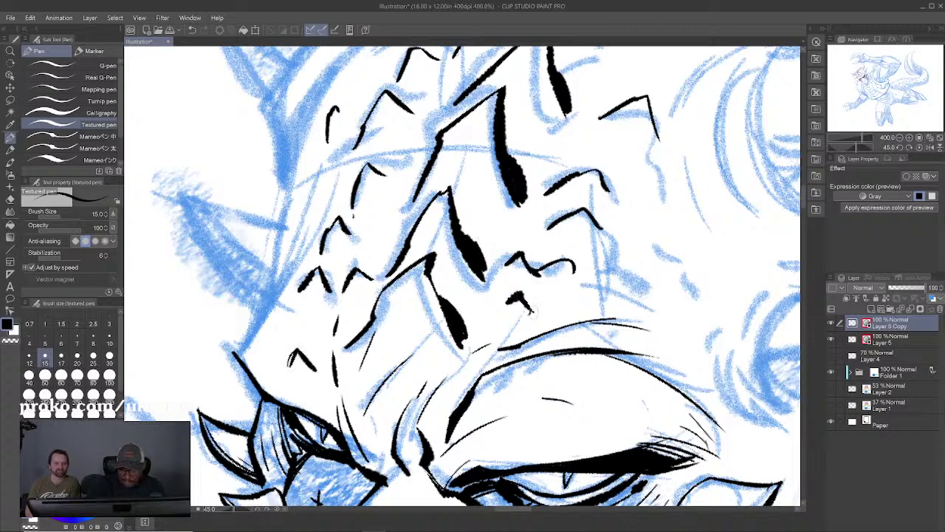
mouse_move(566, 258)
mouse_down()
mouse_move(576, 275)
mouse_move(513, 299)
mouse_up()
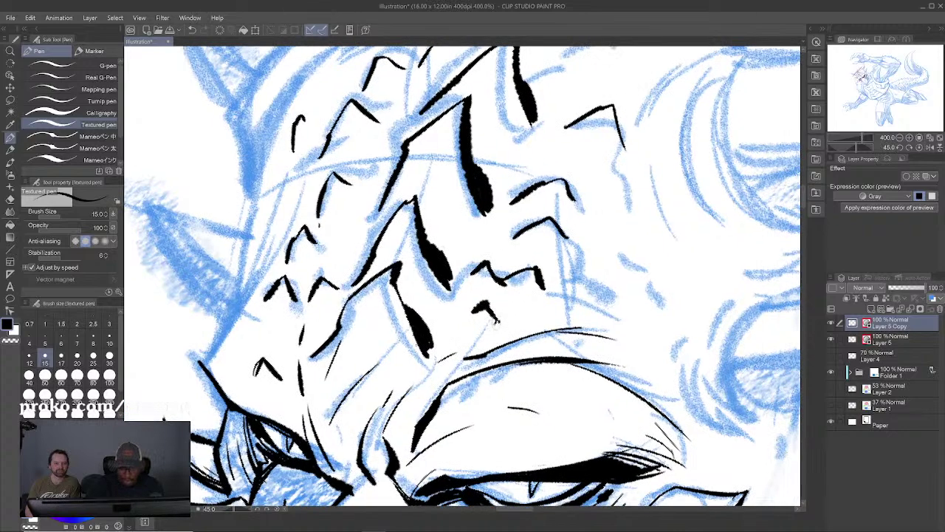
Step: Ink the far edge of the forehead from the brow corner upward, with bold curved strokes at the far horn's base
scroll(495, 318, down, 3)
scroll(498, 317, up, 3)
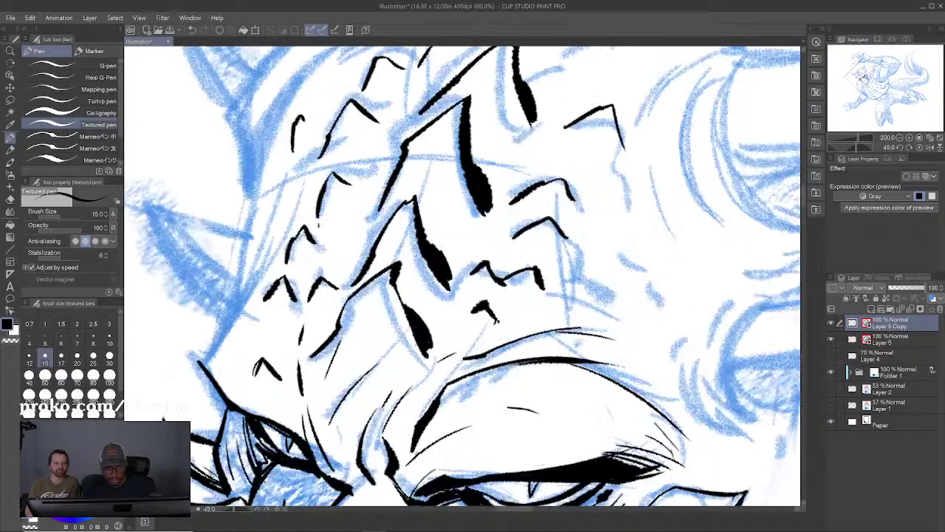
scroll(499, 318, down, 3)
scroll(497, 318, up, 1)
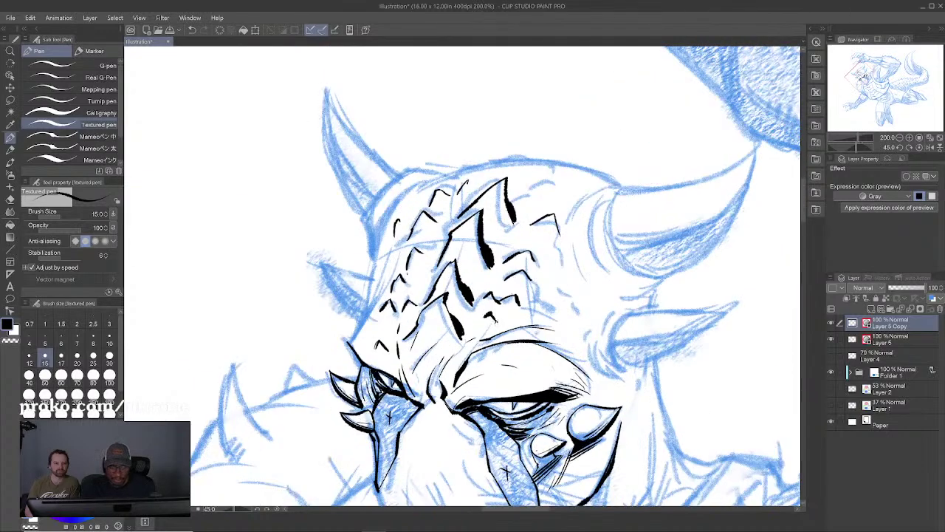
drag(496, 321, 449, 352)
scroll(465, 339, up, 1)
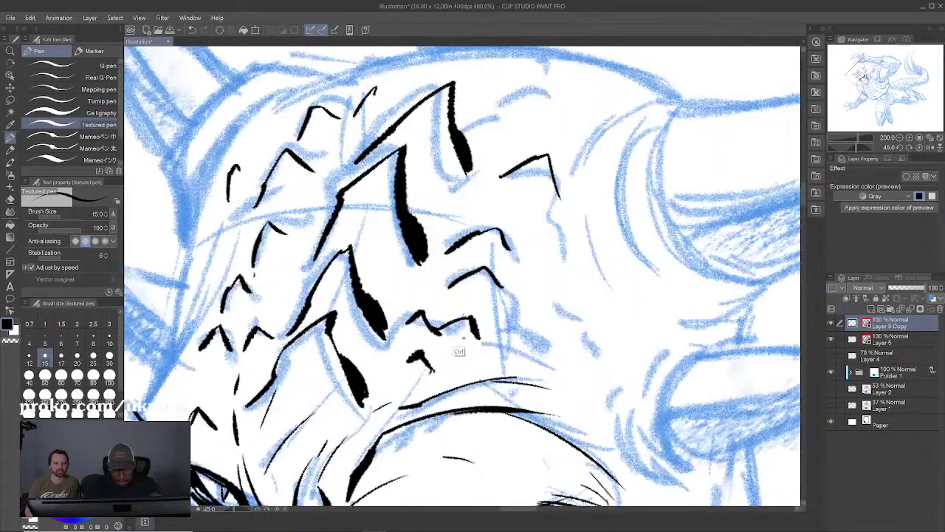
scroll(464, 338, up, 1)
drag(414, 289, 508, 207)
mouse_move(186, 296)
mouse_down()
mouse_move(499, 222)
mouse_move(414, 359)
mouse_move(354, 393)
mouse_move(385, 304)
mouse_move(372, 273)
mouse_move(400, 238)
mouse_up()
scroll(502, 230, down, 2)
drag(380, 315, 409, 253)
drag(379, 295, 410, 246)
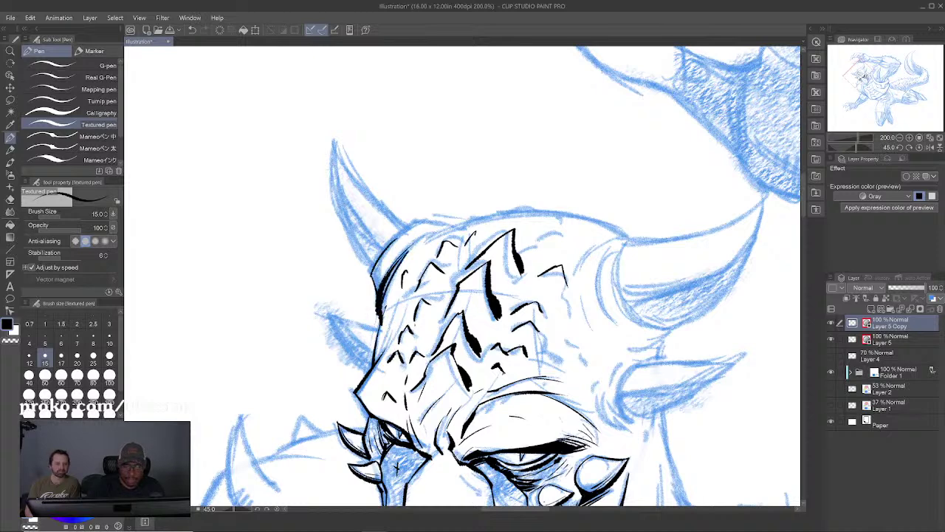
Step: Try a large oval around the forehead's central scales and undo it
mouse_move(457, 158)
mouse_down()
mouse_move(458, 216)
mouse_move(490, 205)
mouse_move(442, 415)
mouse_up()
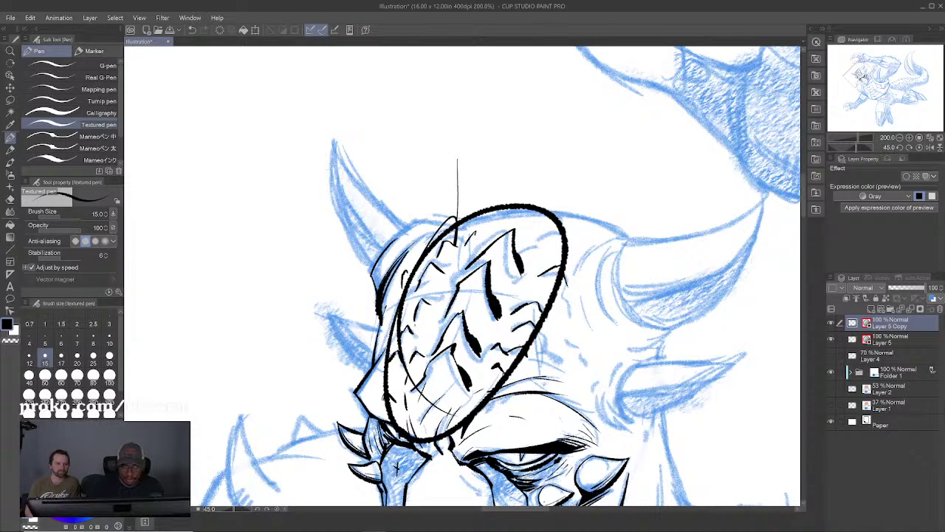
key(ctrl+z)
Step: Thicken the dark head contour just below the base of the far horn
mouse_move(473, 296)
mouse_down()
mouse_move(451, 242)
mouse_move(447, 272)
mouse_up()
drag(486, 499, 483, 497)
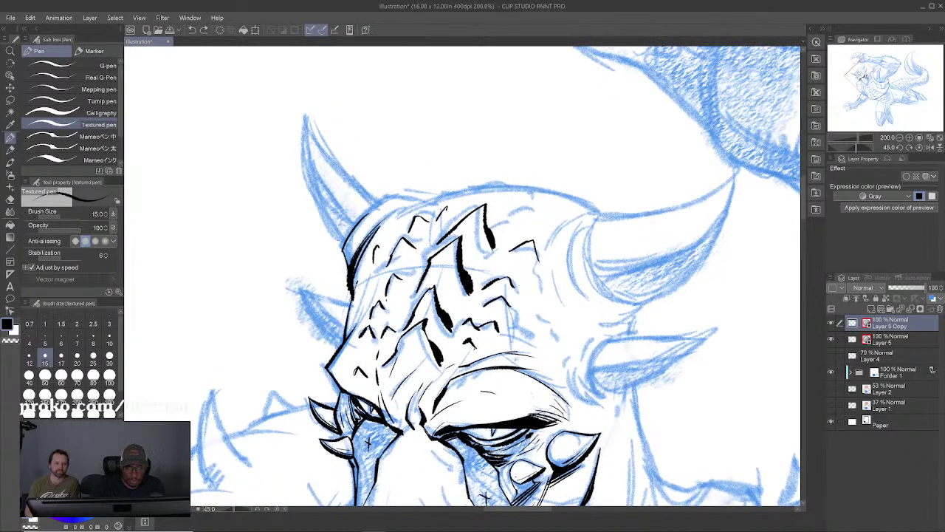
drag(345, 245, 350, 287)
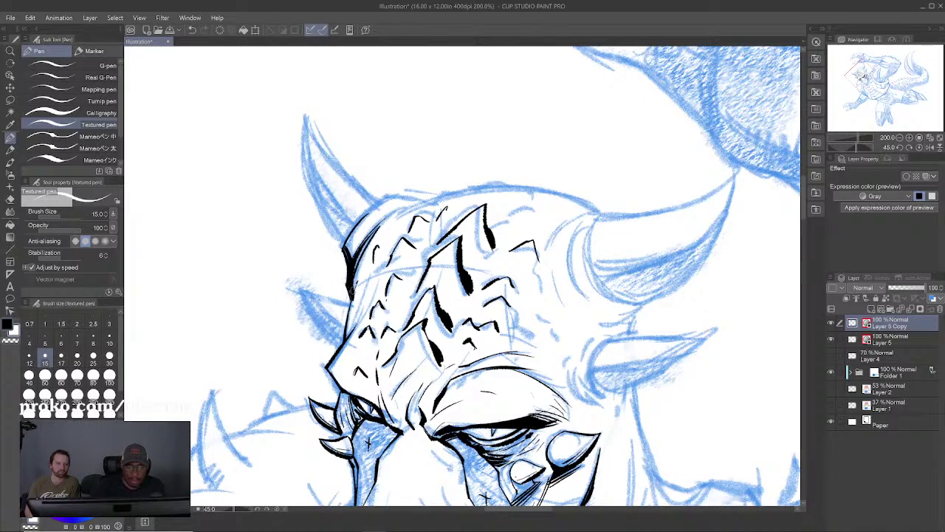
Step: Hide Layer 5 and set the pen's brush size to 30
drag(484, 496, 448, 399)
scroll(417, 277, down, 2)
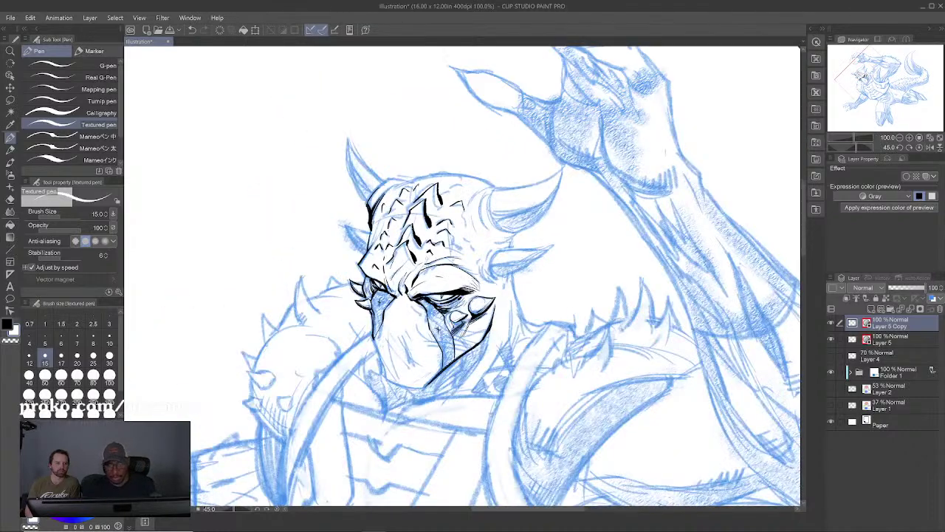
drag(425, 281, 400, 200)
key(ctrl+minus)
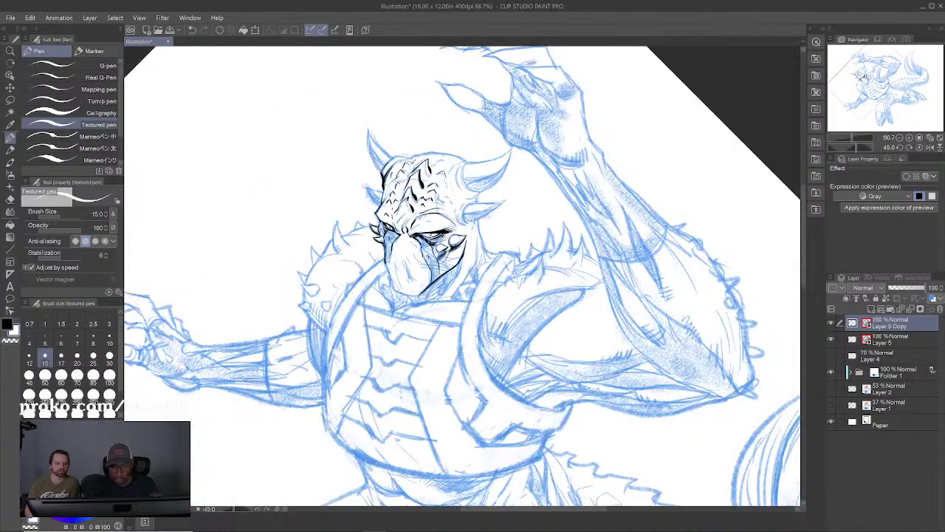
key(ctrl+minus)
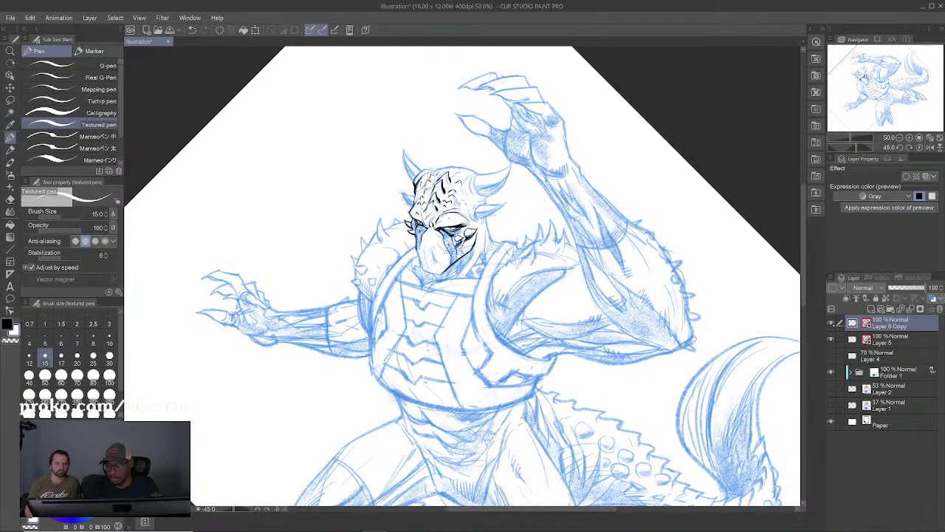
click(831, 339)
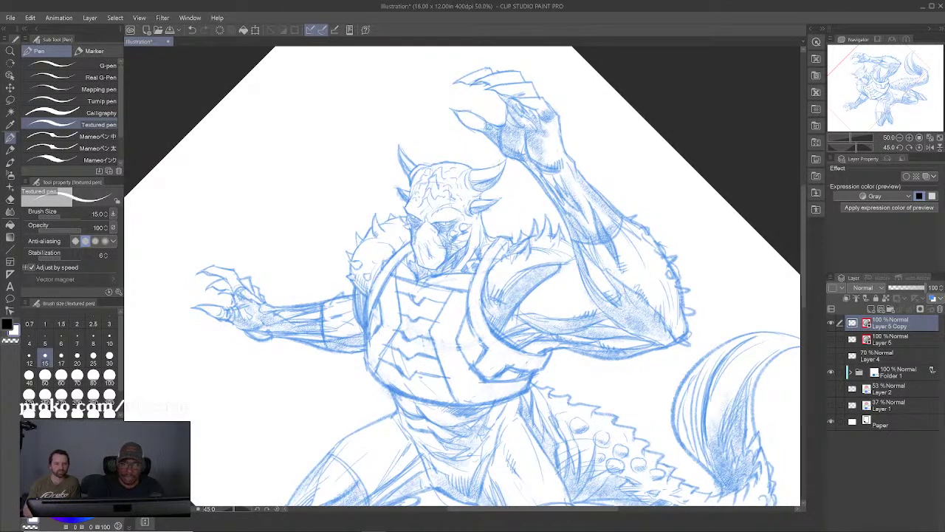
key(bracketright)
key(bracketright)
key(bracketright)
key(bracketright)
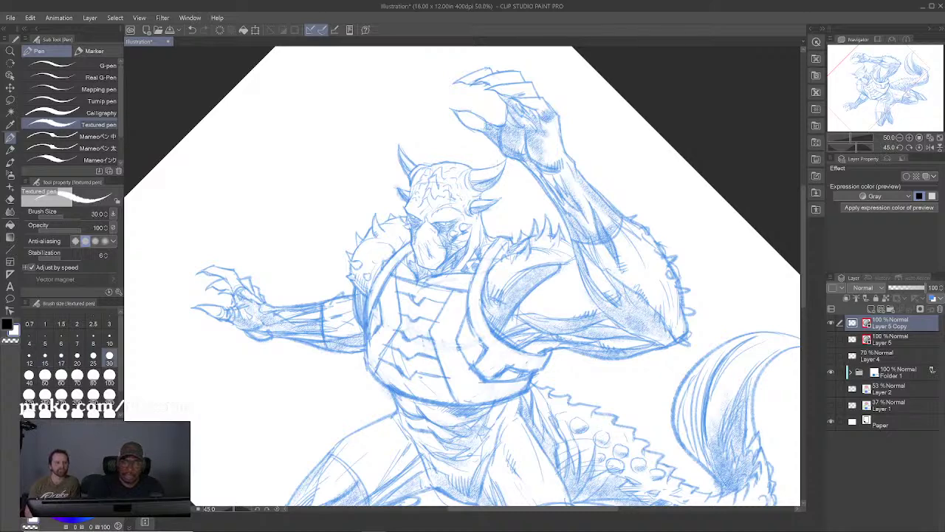
Step: Outline the head, the raised hand and forearm, and the near upper arm as simple rounded shapes over the underdrawing
mouse_move(511, 158)
mouse_down()
mouse_move(402, 169)
mouse_move(445, 266)
mouse_move(459, 160)
mouse_up()
mouse_move(567, 239)
mouse_down()
mouse_move(482, 279)
mouse_move(629, 353)
mouse_move(567, 236)
mouse_up()
mouse_move(638, 340)
mouse_down()
mouse_move(676, 267)
mouse_move(509, 69)
mouse_move(594, 307)
mouse_up()
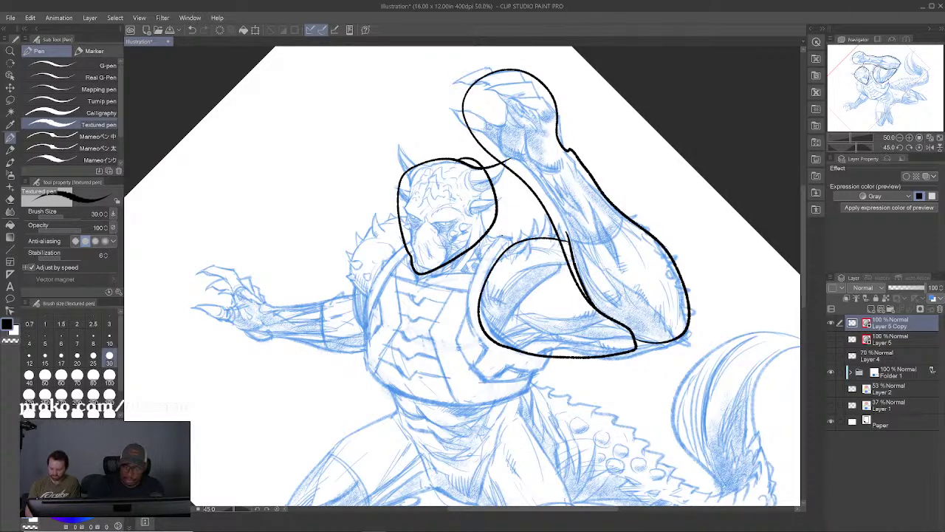
Step: Outline the torso, the far shoulder and the outstretched far arm as simple rounded shapes
mouse_move(502, 237)
mouse_down()
mouse_move(406, 278)
mouse_move(361, 340)
mouse_move(544, 372)
mouse_move(491, 318)
mouse_up()
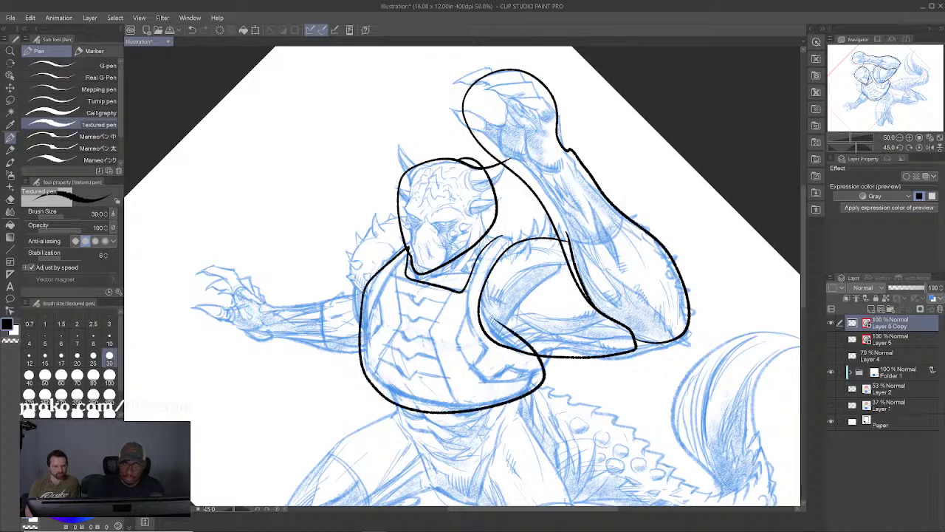
drag(361, 293, 408, 224)
mouse_move(361, 289)
mouse_down()
mouse_move(353, 322)
mouse_move(307, 297)
mouse_move(197, 288)
mouse_move(334, 348)
mouse_up()
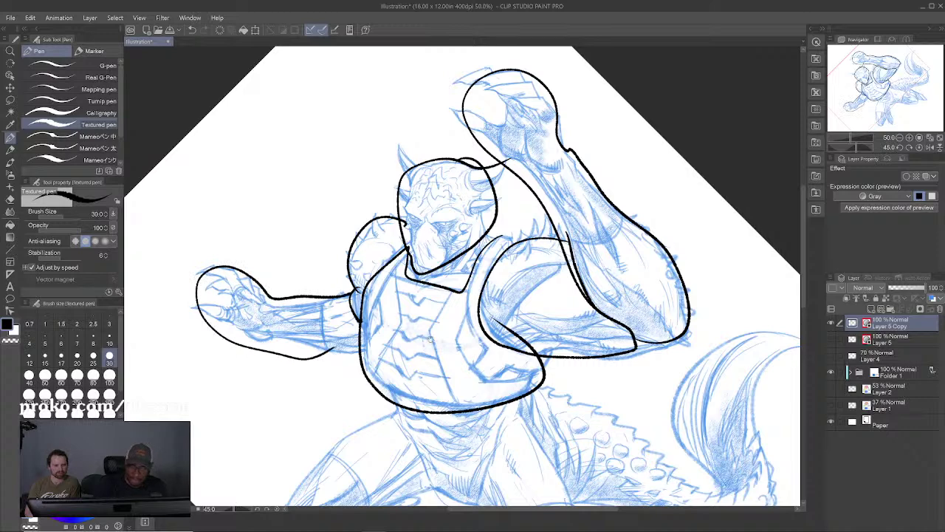
Step: Loop simple elongated ovals around the raised forearm, the head and the outstretched far forearm over the existing outlines
drag(563, 358, 558, 340)
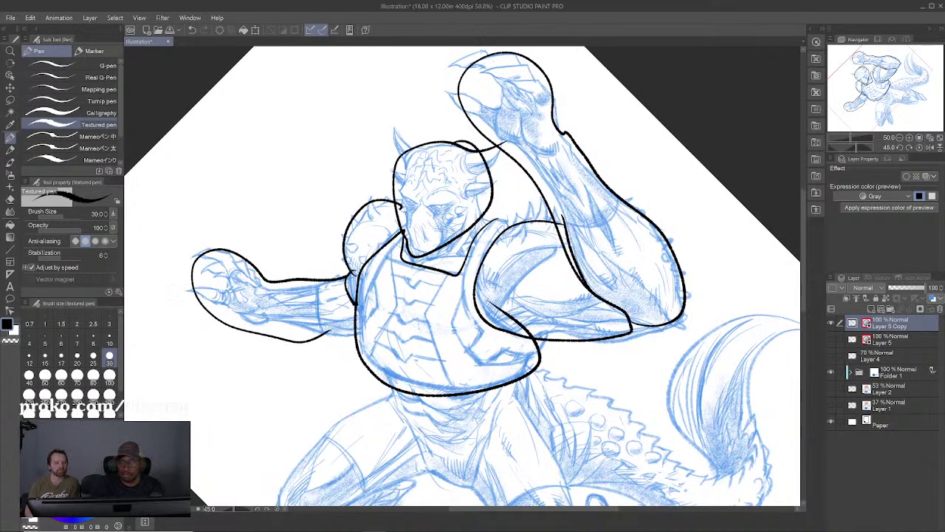
drag(488, 377, 479, 389)
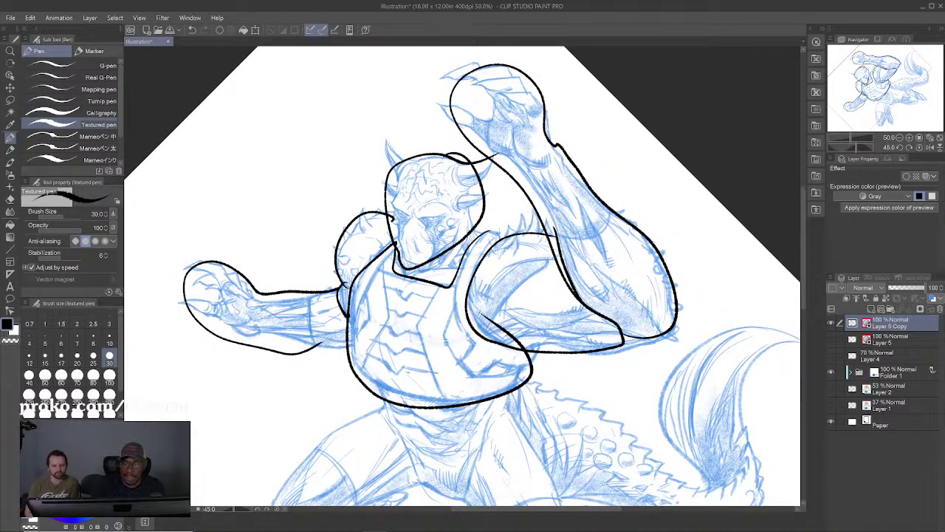
mouse_move(520, 68)
mouse_down()
mouse_move(476, 79)
mouse_move(665, 229)
mouse_move(558, 254)
mouse_up()
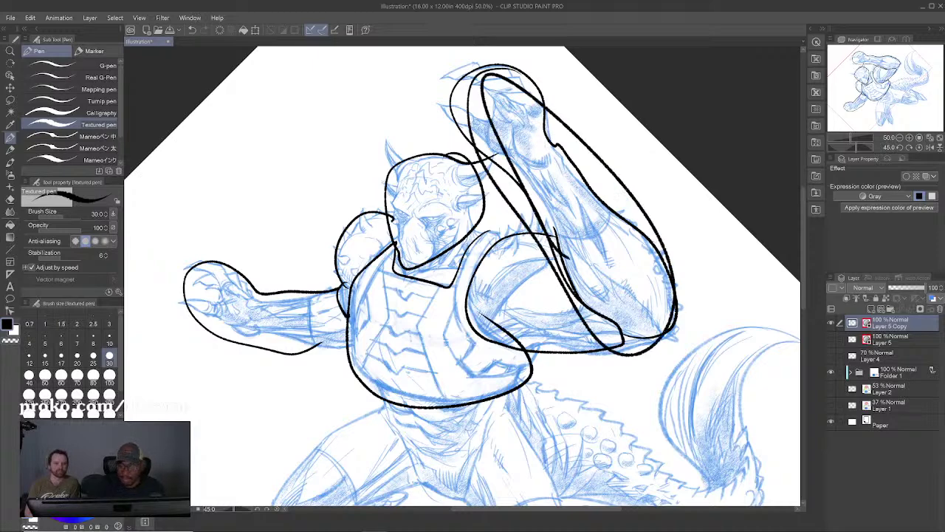
mouse_move(459, 144)
mouse_down()
mouse_move(465, 255)
mouse_move(417, 155)
mouse_up()
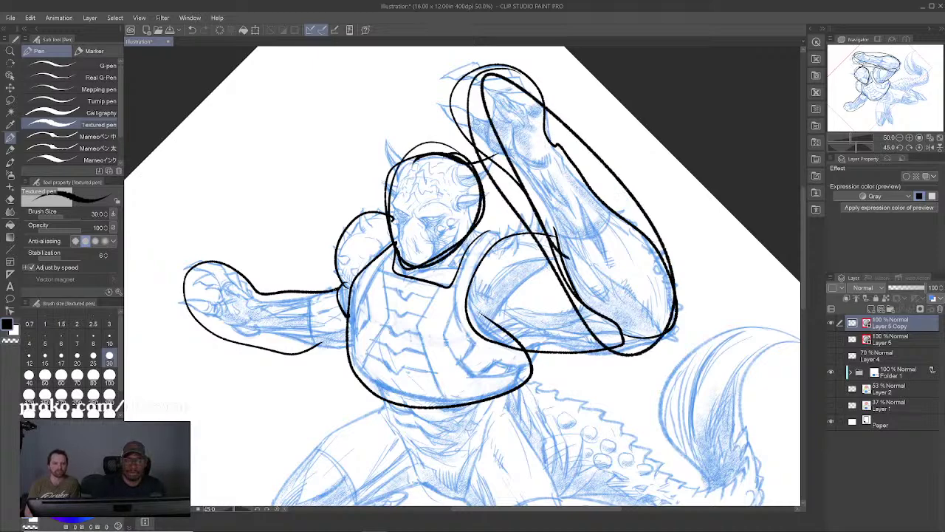
mouse_move(317, 291)
mouse_down()
mouse_move(210, 343)
mouse_move(328, 299)
mouse_up()
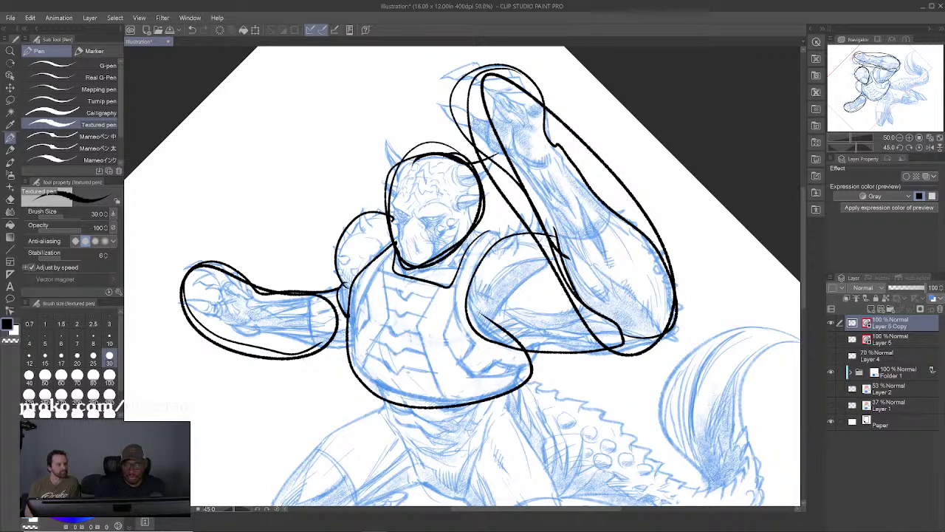
Step: Clear the simple-shape outlines from Layer 5 Copy and show Layer 5 again
key(Delete)
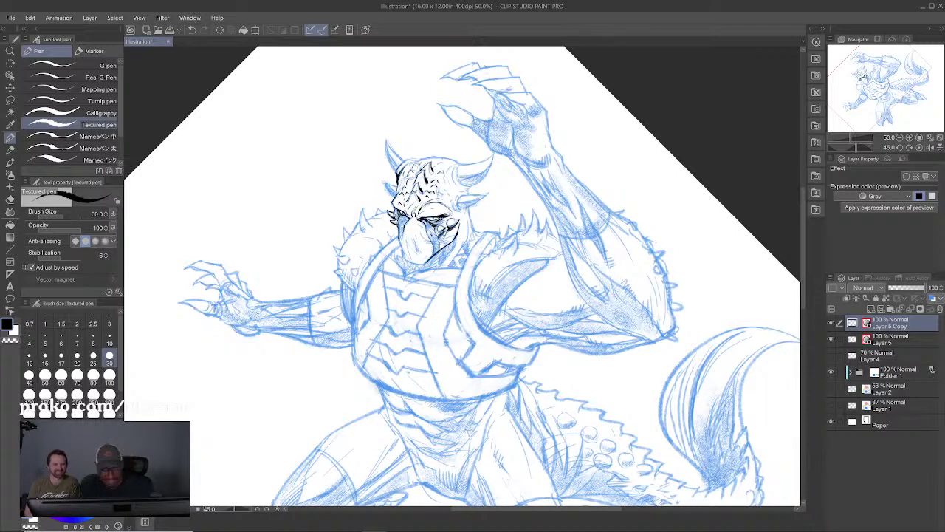
Step: Ink the far upper horn with a heavy black outer edge and a thin inner edge running onto the top of the skull
key(ctrl+plus)
key(ctrl+plus)
key(ctrl+plus)
drag(399, 148, 490, 416)
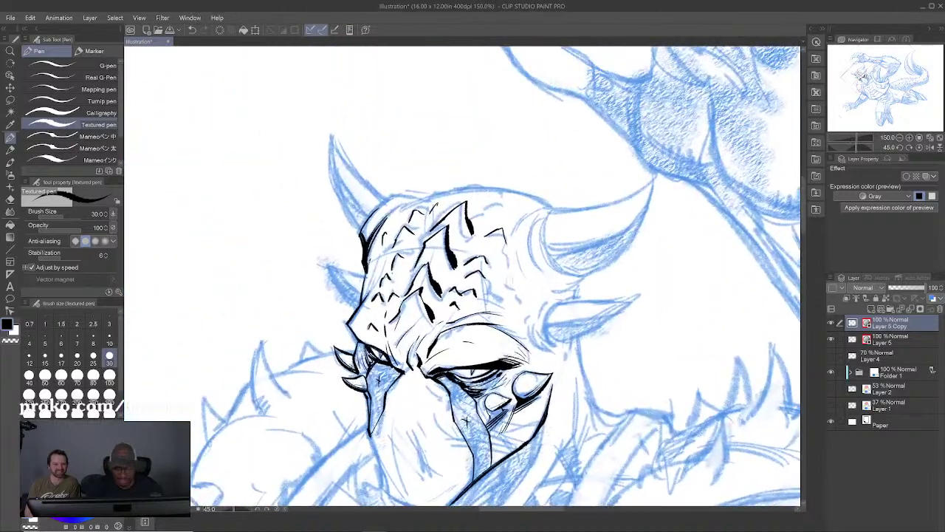
key(ctrl+plus)
drag(391, 220, 414, 297)
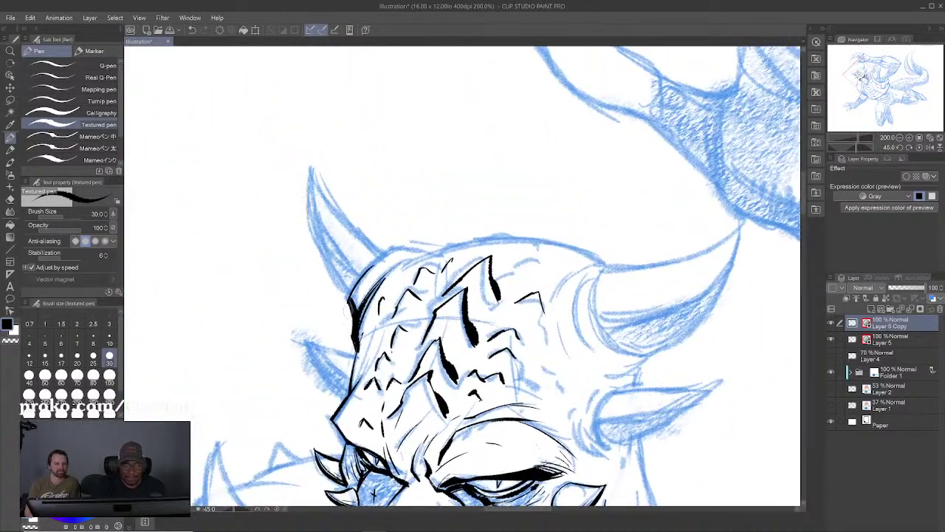
mouse_move(353, 297)
mouse_down()
mouse_move(314, 210)
mouse_move(314, 174)
mouse_move(322, 230)
mouse_up()
drag(356, 280, 323, 222)
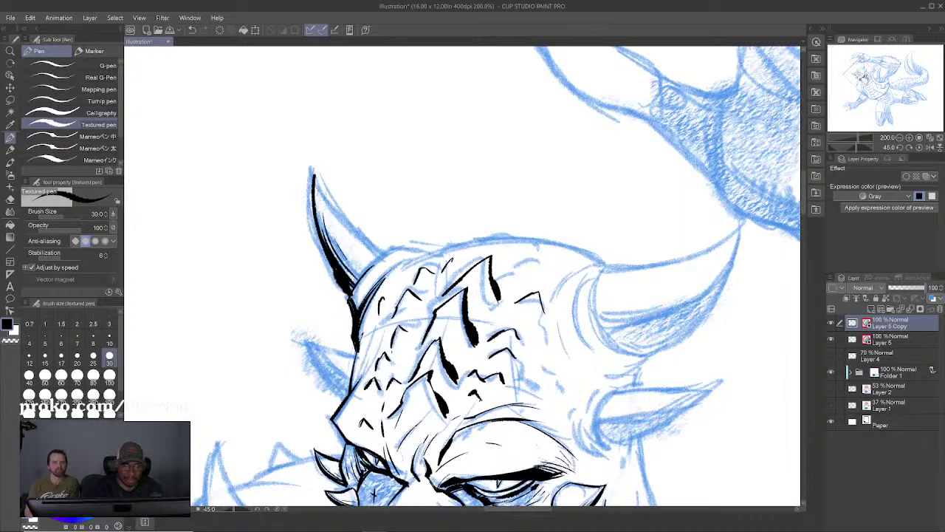
mouse_move(314, 174)
mouse_down()
mouse_move(347, 224)
mouse_move(384, 256)
mouse_move(427, 249)
mouse_up()
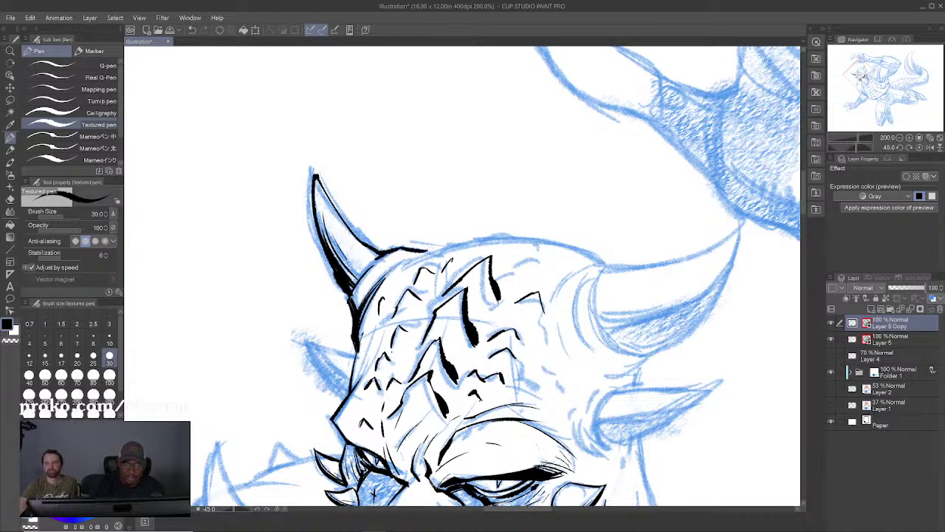
key(ctrl+z)
drag(376, 257, 422, 250)
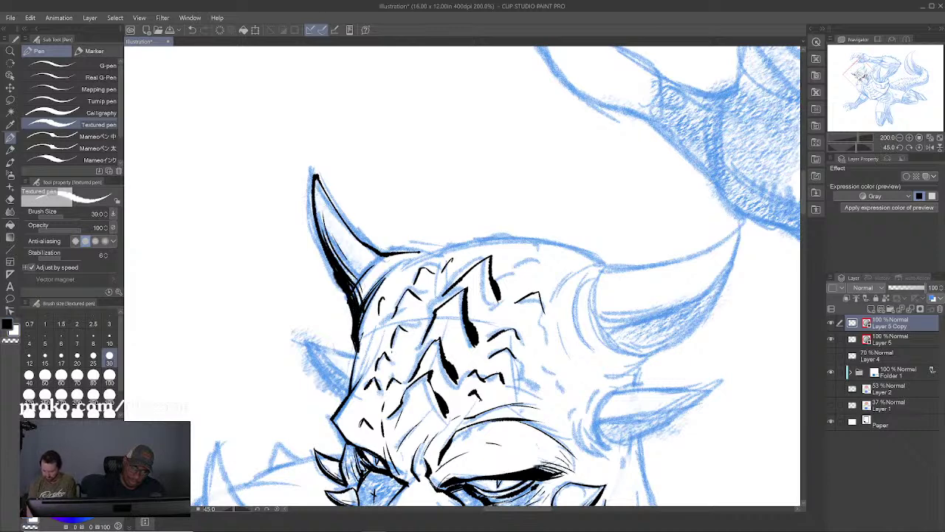
Step: Ink the small far horn below it with a thick lower edge and a thin upper edge meeting the head
drag(321, 368, 347, 398)
drag(307, 339, 347, 395)
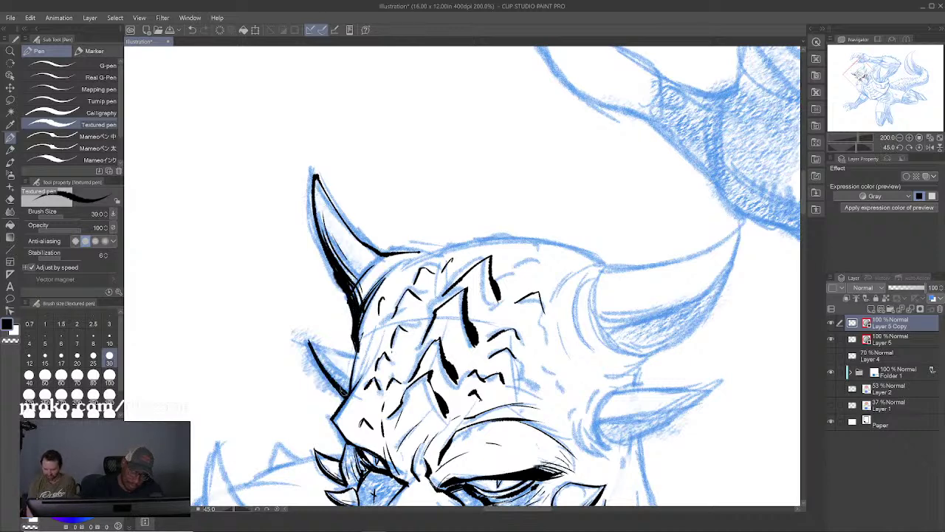
drag(319, 361, 349, 397)
drag(308, 338, 358, 354)
key(x)
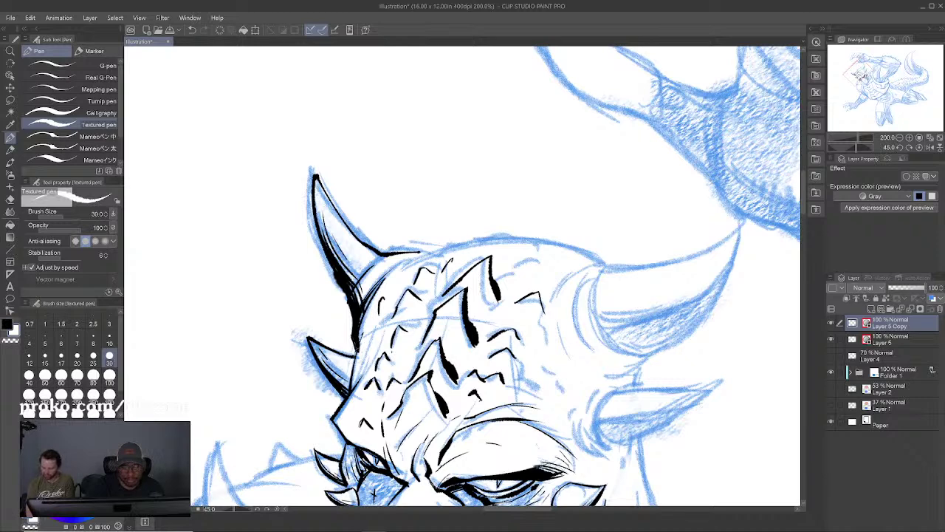
key(x)
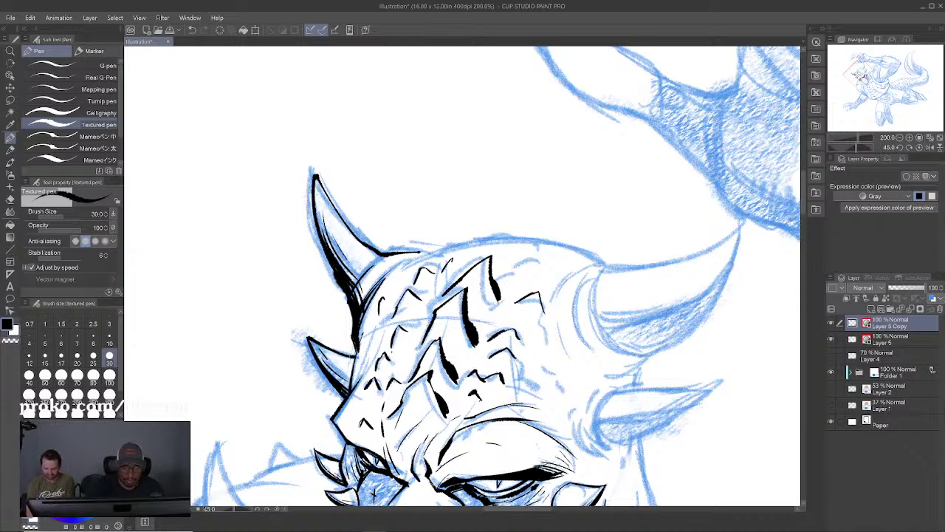
key(alt+bracketleft)
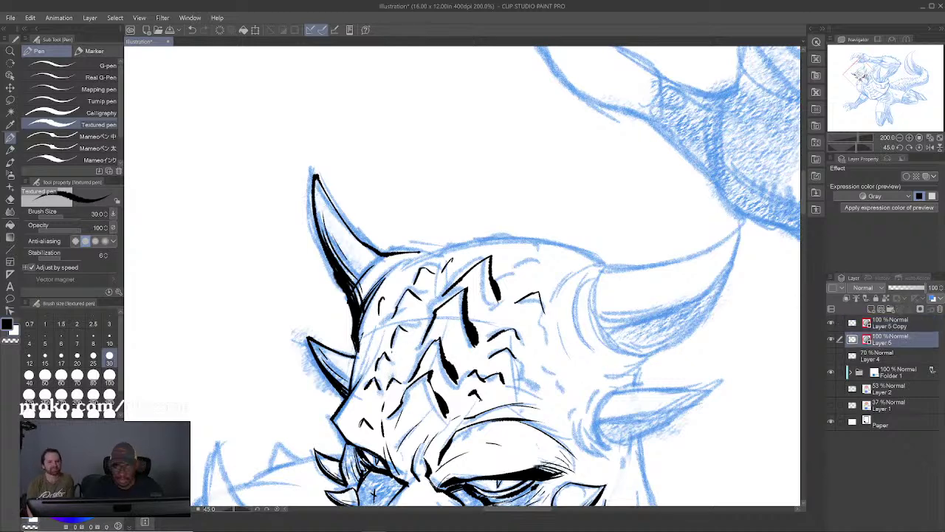
key(x)
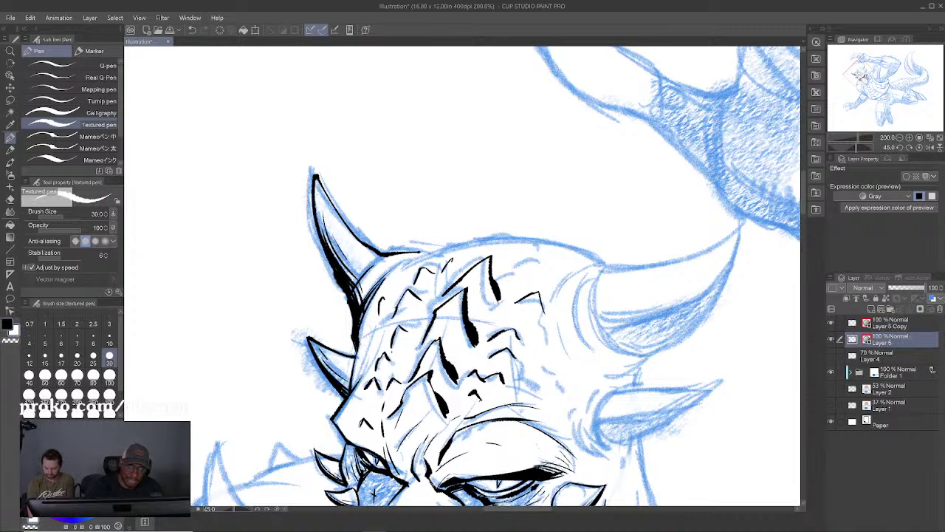
key(x)
key(alt+bracketright)
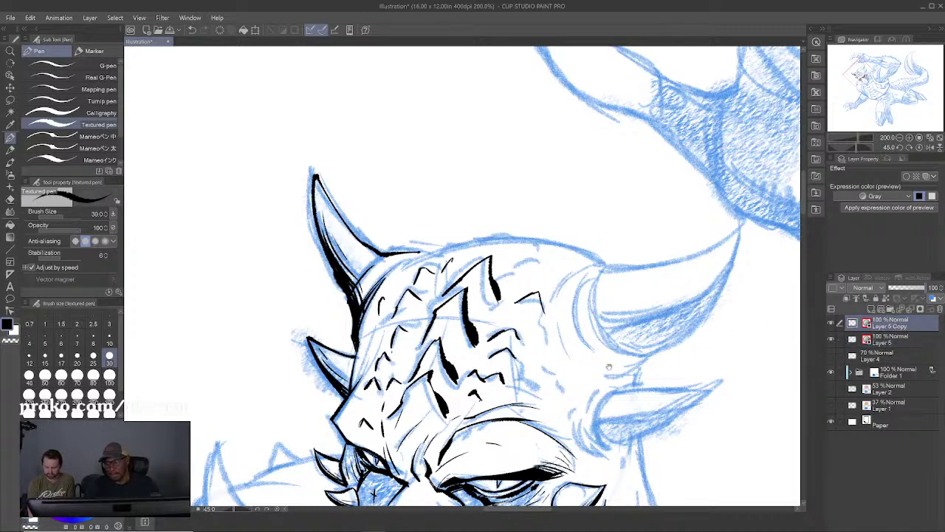
drag(609, 367, 608, 246)
key(ctrl+minus)
key(ctrl+minus)
key(ctrl+minus)
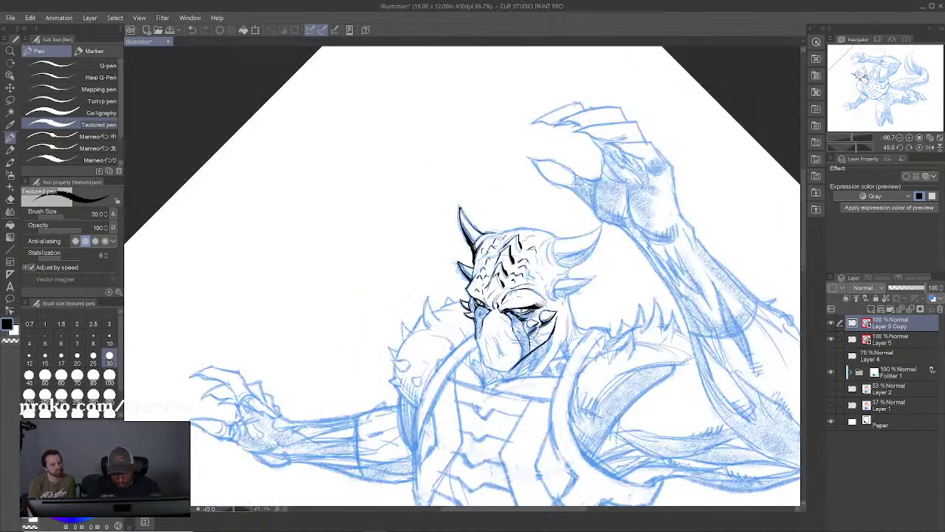
Step: Try bold parallel hatching strokes across the near armpit, from the vest's armhole towards the upper arm
scroll(532, 277, down, 1)
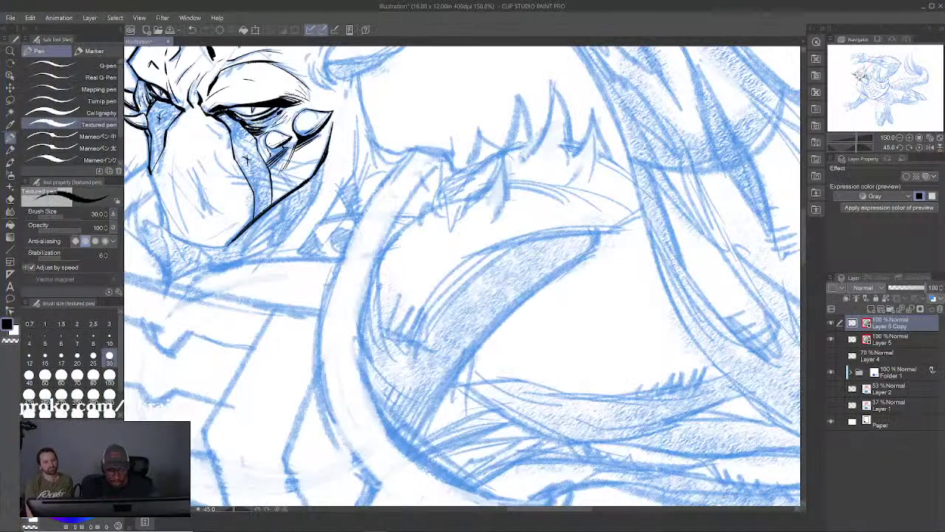
mouse_move(458, 384)
mouse_down()
mouse_move(454, 266)
mouse_move(465, 209)
mouse_up()
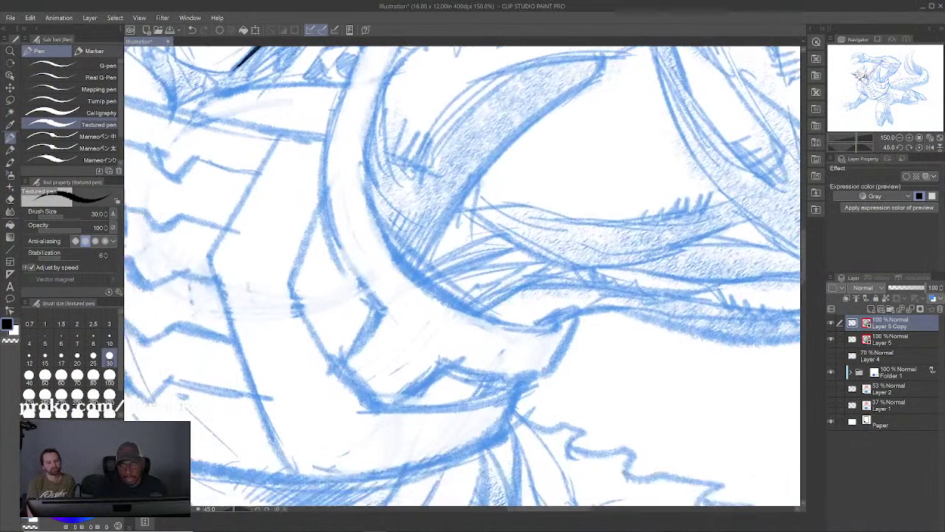
mouse_move(421, 275)
mouse_down()
mouse_move(510, 232)
mouse_move(515, 239)
mouse_up()
drag(413, 281, 523, 253)
drag(419, 288, 528, 256)
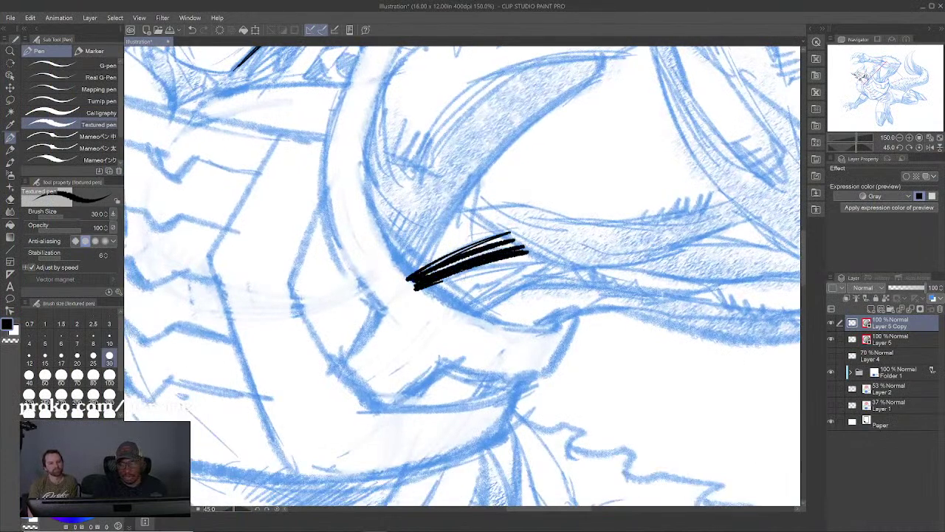
key(ctrl+z)
key(ctrl+z)
key(ctrl+z)
key(ctrl+z)
key(ctrl+z)
drag(396, 279, 517, 232)
drag(403, 295, 532, 244)
drag(395, 302, 528, 254)
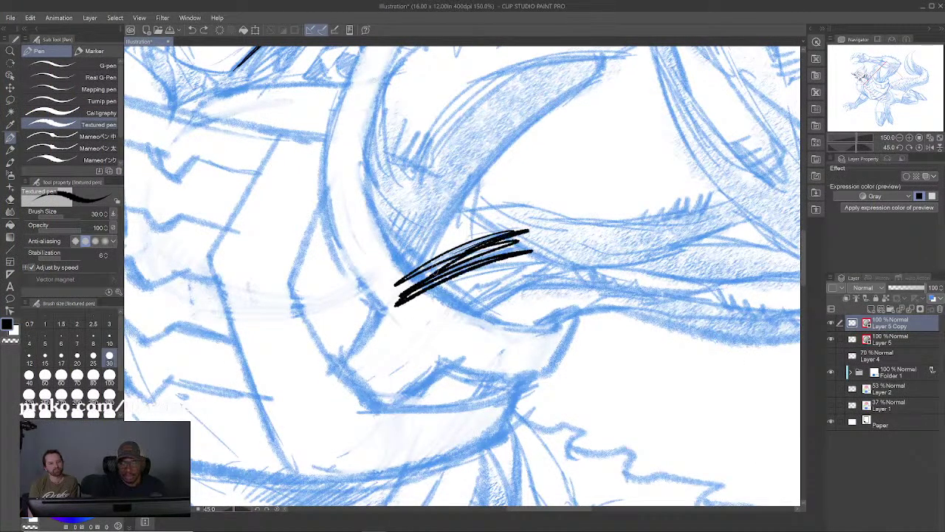
key(Delete)
Step: Try outlining the narrow armpit folds beside the vest's armhole with thin lines and fine inner strokes
drag(438, 319, 403, 345)
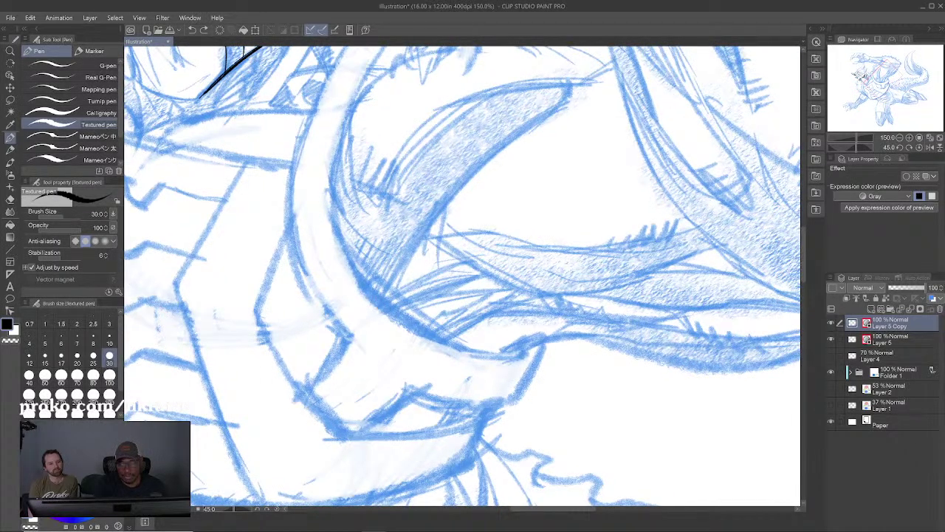
drag(378, 301, 469, 259)
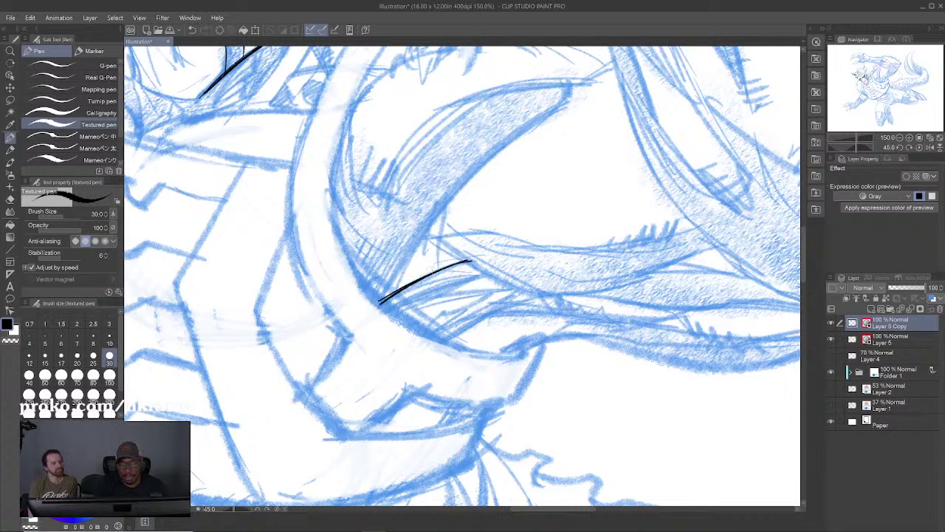
mouse_move(418, 288)
mouse_down()
mouse_move(452, 263)
mouse_move(482, 271)
mouse_move(450, 294)
mouse_move(400, 306)
mouse_up()
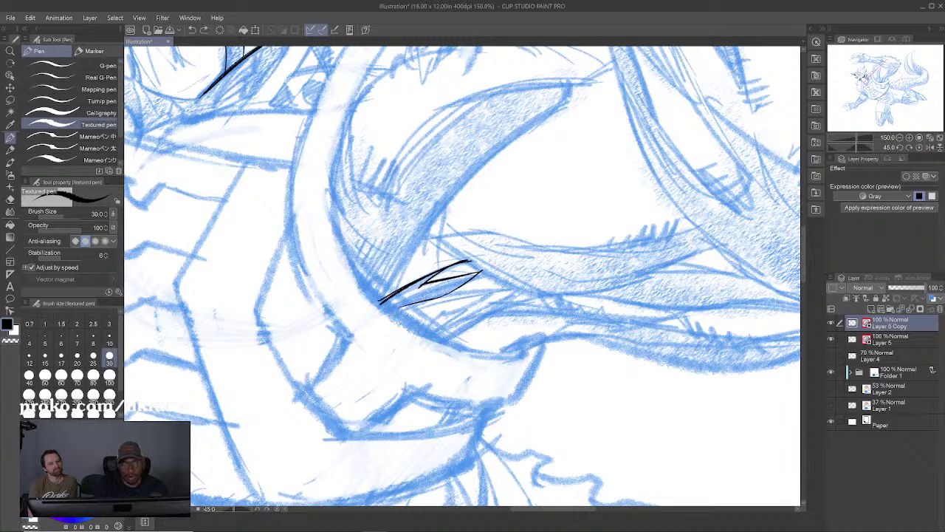
drag(387, 303, 433, 281)
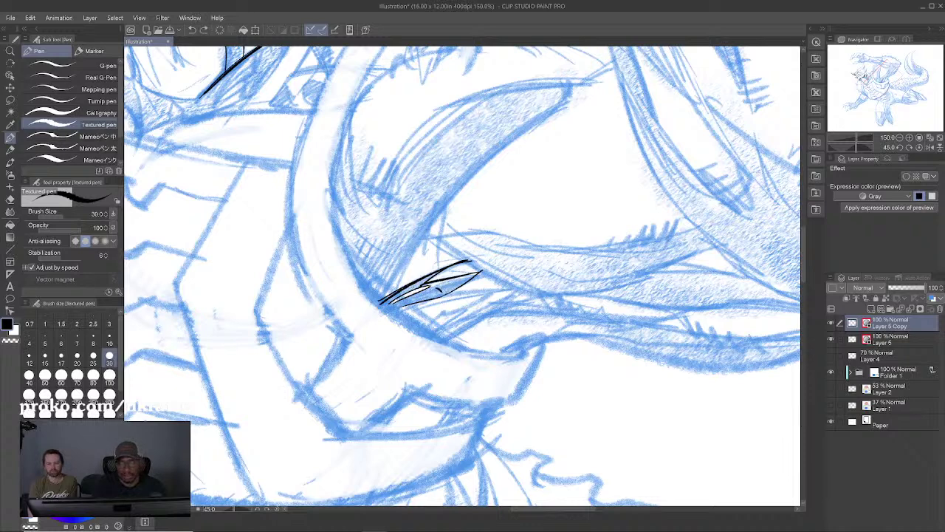
key(ctrl+z)
key(ctrl+z)
key(ctrl+z)
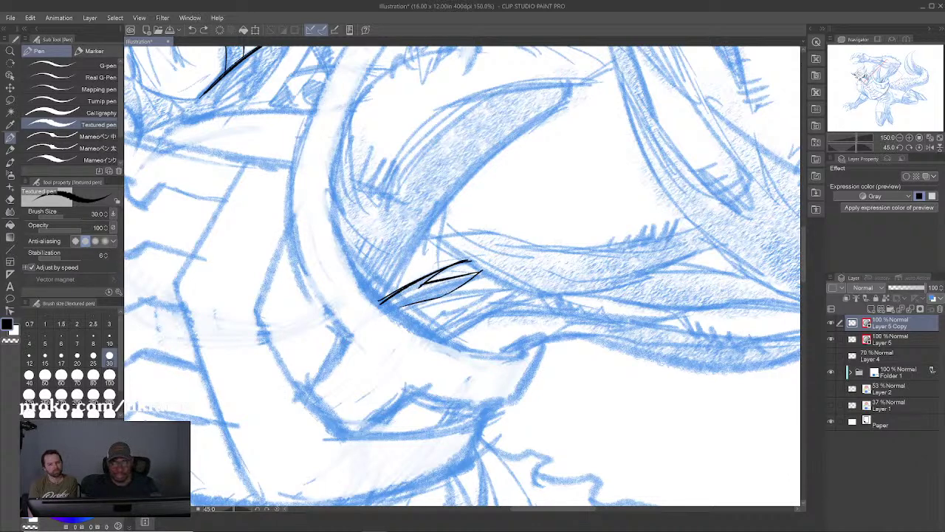
key(ctrl+z)
key(ctrl+z)
key(ctrl+z)
key(ctrl+z)
key(ctrl+z)
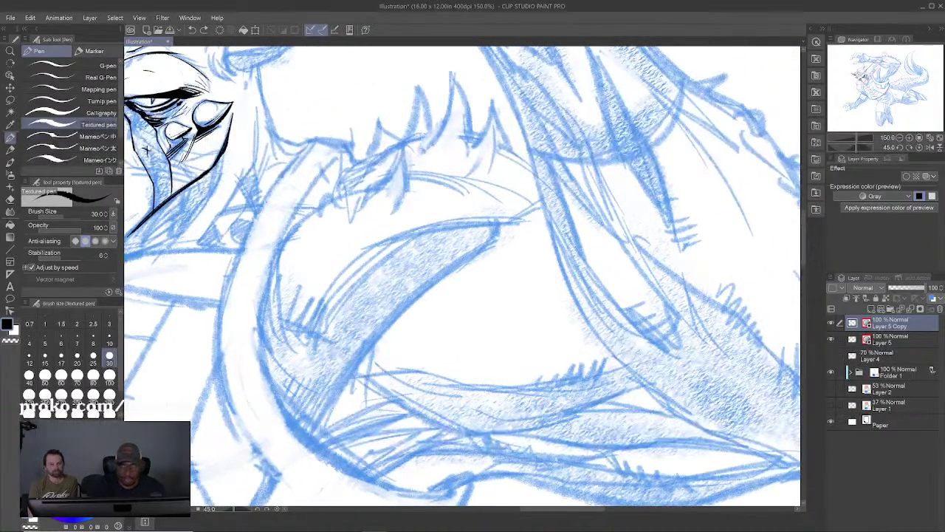
Step: Ink the long curved lower edge of the crescent shadow on the near shoulder, starting from the vest's armhole
drag(312, 437, 505, 231)
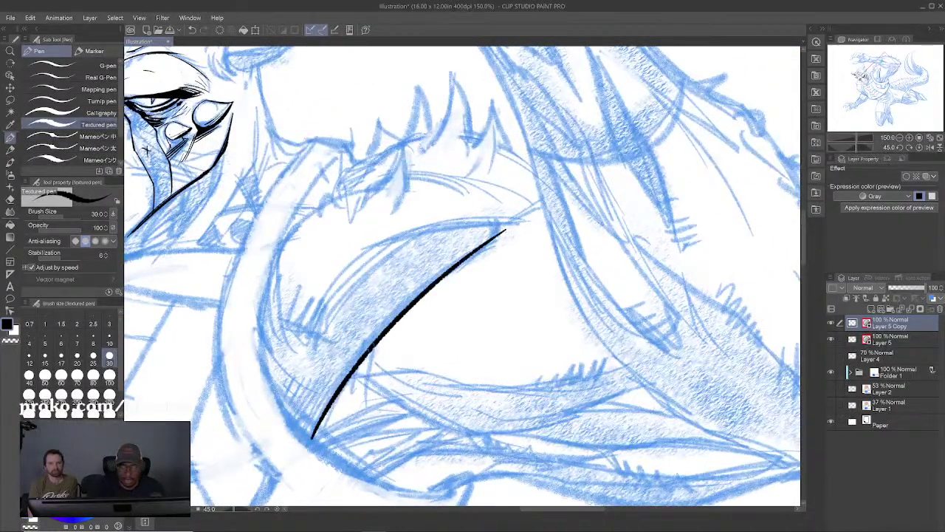
Step: Try curved parallel hatching strokes along the upper edge of the crescent shadow on the near shoulder
mouse_move(333, 366)
mouse_down()
mouse_move(381, 283)
mouse_move(373, 296)
mouse_move(344, 262)
mouse_move(365, 256)
mouse_move(301, 329)
mouse_move(380, 235)
mouse_up()
drag(299, 313, 375, 234)
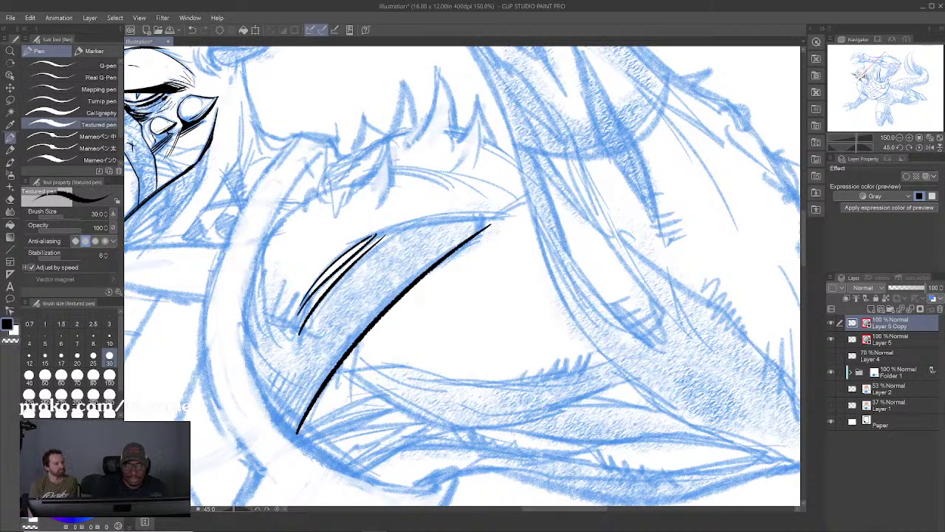
key(ctrl+z)
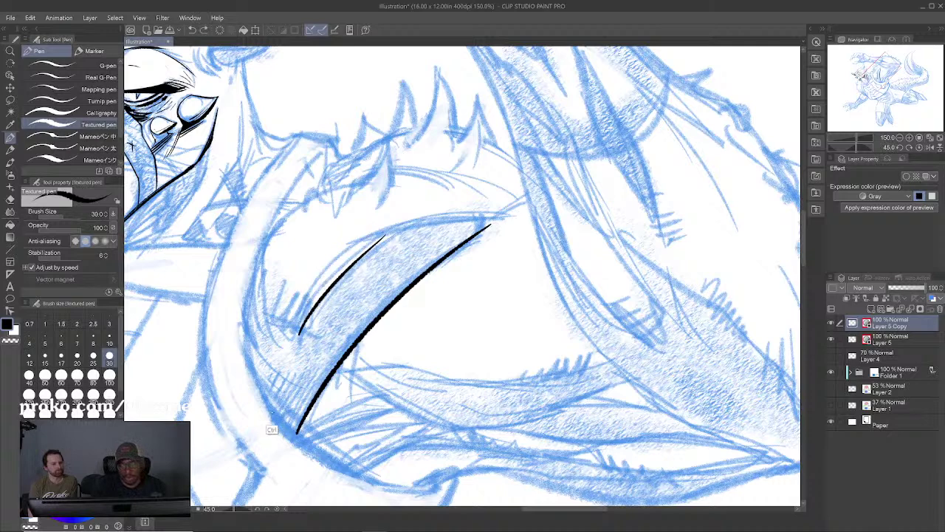
key(ctrl+z)
mouse_move(298, 332)
mouse_down()
mouse_move(402, 230)
mouse_move(390, 218)
mouse_up()
key(ctrl+z)
key(ctrl+z)
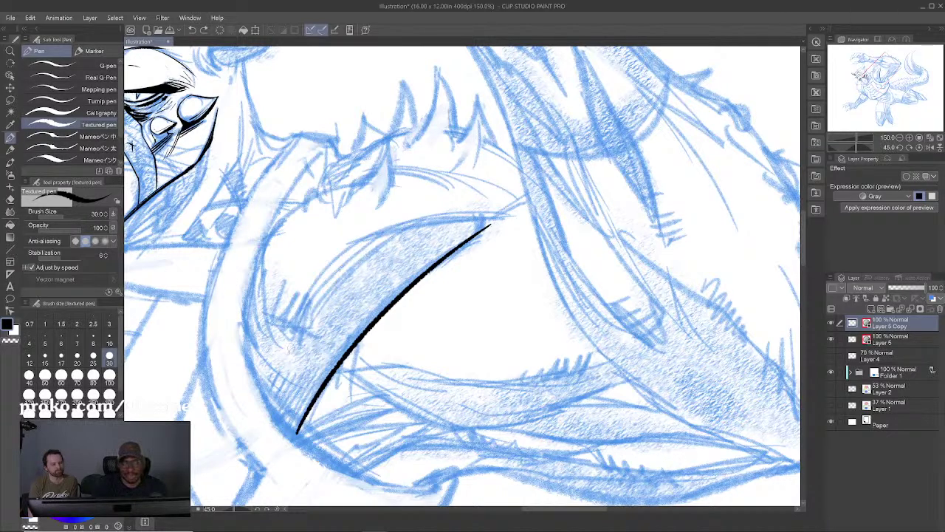
drag(288, 347, 392, 232)
mouse_move(293, 319)
mouse_down()
mouse_move(388, 232)
mouse_move(379, 229)
mouse_up()
drag(258, 358, 381, 215)
key(ctrl+z)
key(ctrl+z)
key(ctrl+z)
key(ctrl+z)
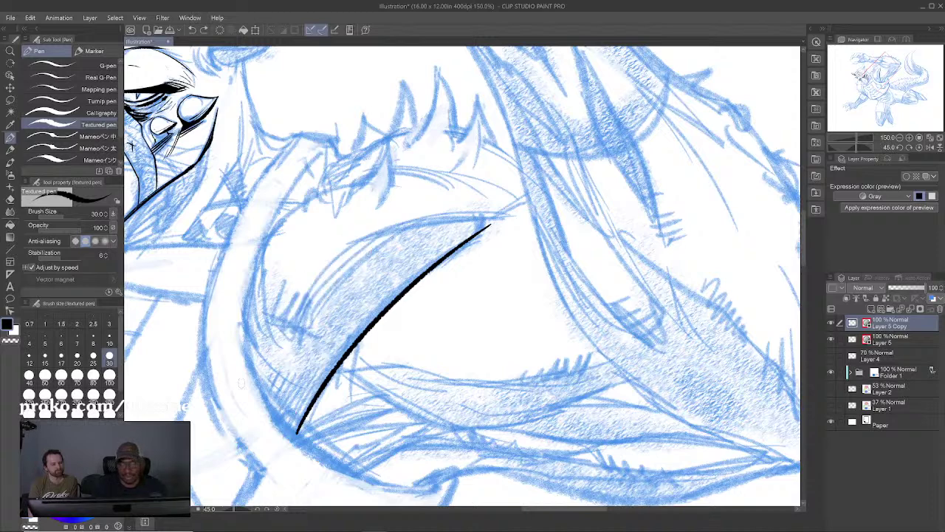
Step: Ink the armhole edge and the upper edge to close the near shoulder's crescent shadow, and mark its inside with a small X
mouse_move(297, 432)
mouse_down()
mouse_move(251, 325)
mouse_move(310, 196)
mouse_up()
mouse_move(246, 299)
mouse_down()
mouse_move(255, 364)
mouse_move(249, 292)
mouse_move(263, 322)
mouse_move(294, 329)
mouse_move(412, 230)
mouse_move(506, 220)
mouse_up()
key(x)
key(x)
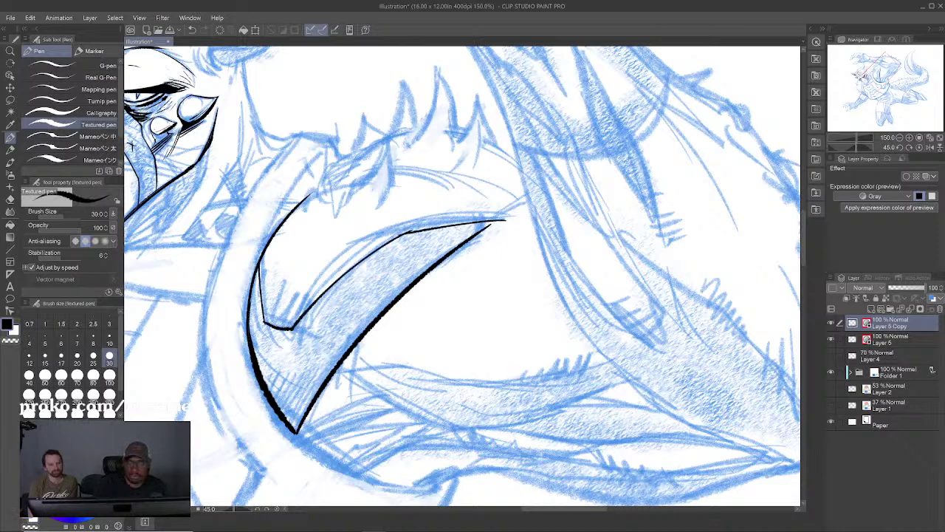
drag(316, 353, 325, 329)
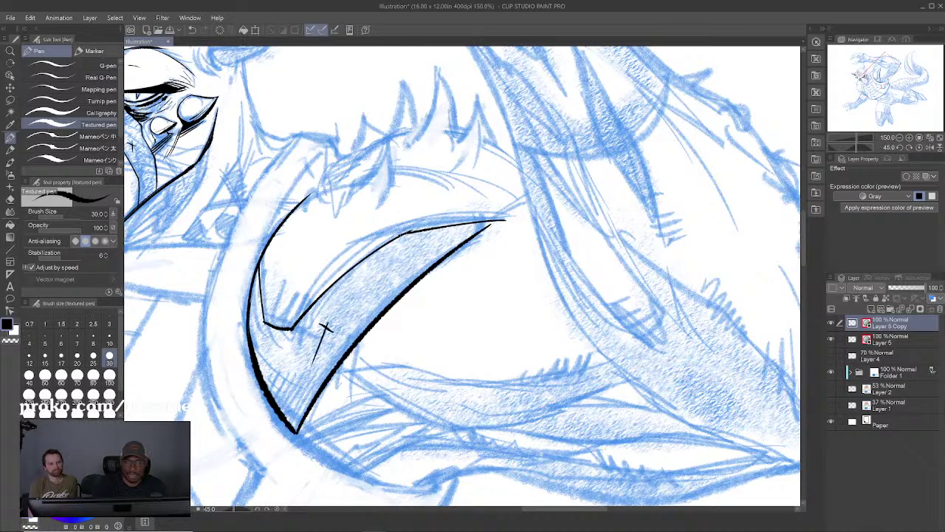
Step: Trim the overshoot at the near shoulder's crescent tip and cross-hatch the crescent shadow's notch beside the armhole
key(x)
key(x)
key(x)
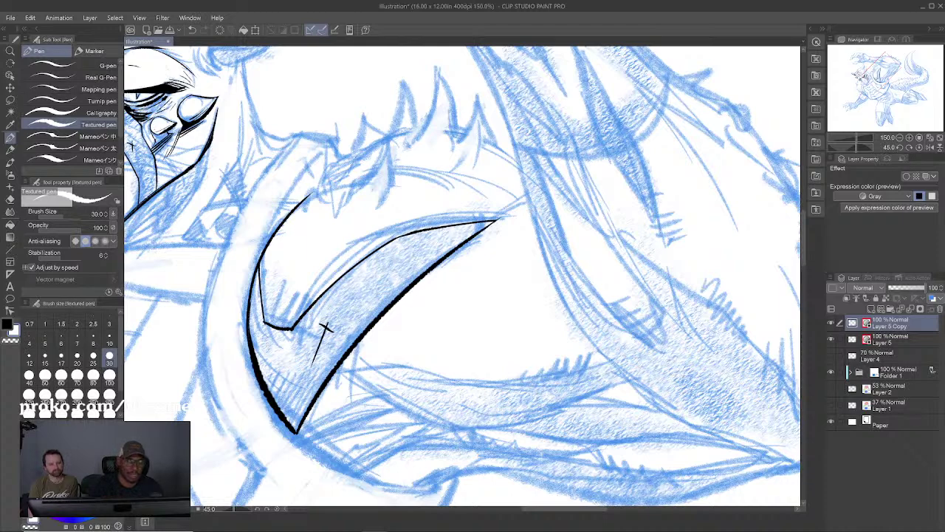
key(x)
drag(262, 319, 305, 330)
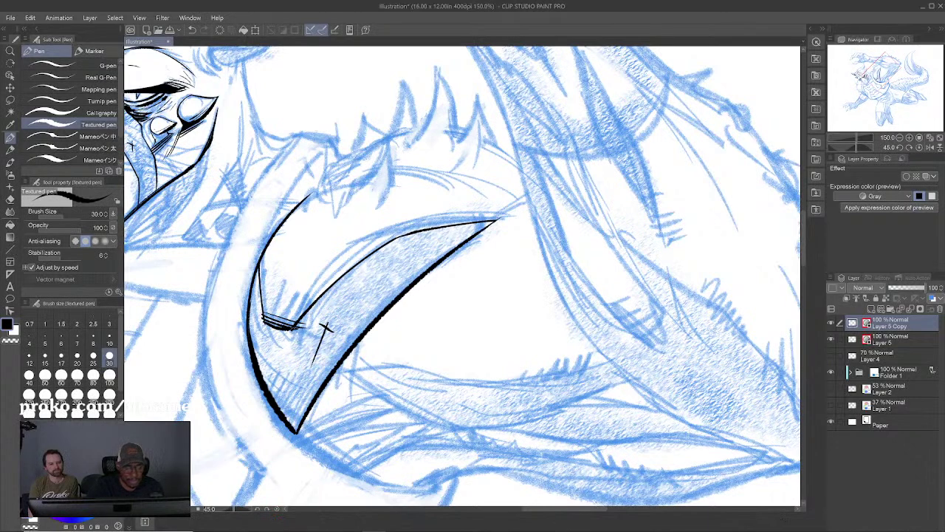
mouse_move(294, 334)
mouse_down()
mouse_move(303, 299)
mouse_move(279, 285)
mouse_up()
drag(263, 323, 269, 284)
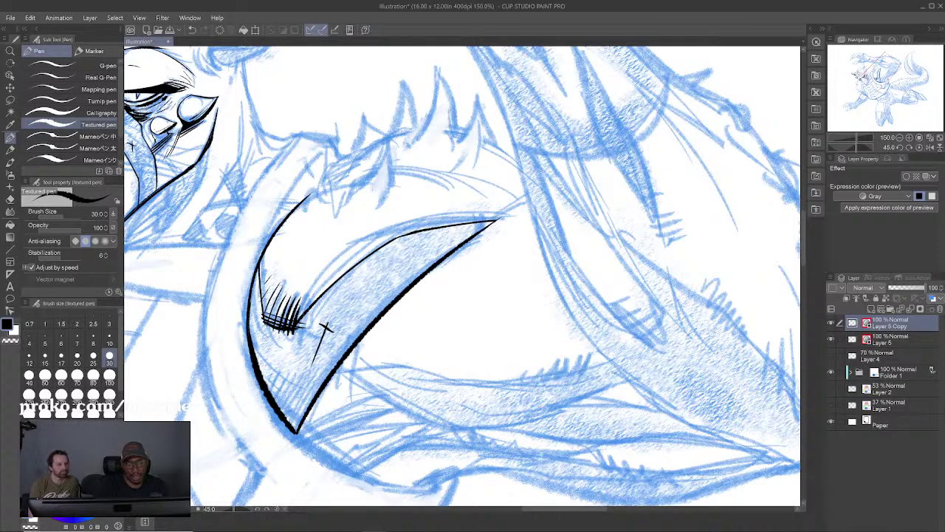
Step: Try long parallel contour strokes above the upper edge of the near shoulder's crescent shadow
drag(297, 319, 416, 223)
drag(298, 304, 432, 216)
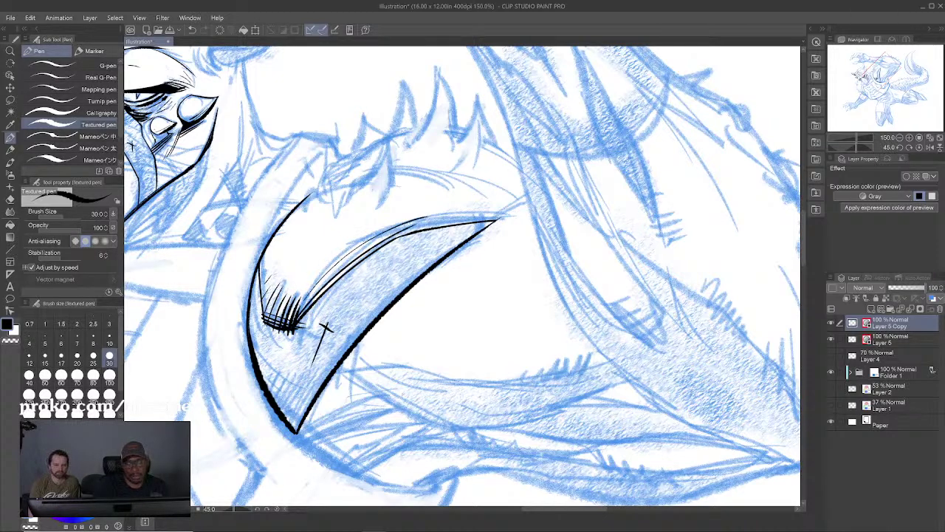
drag(357, 236, 460, 201)
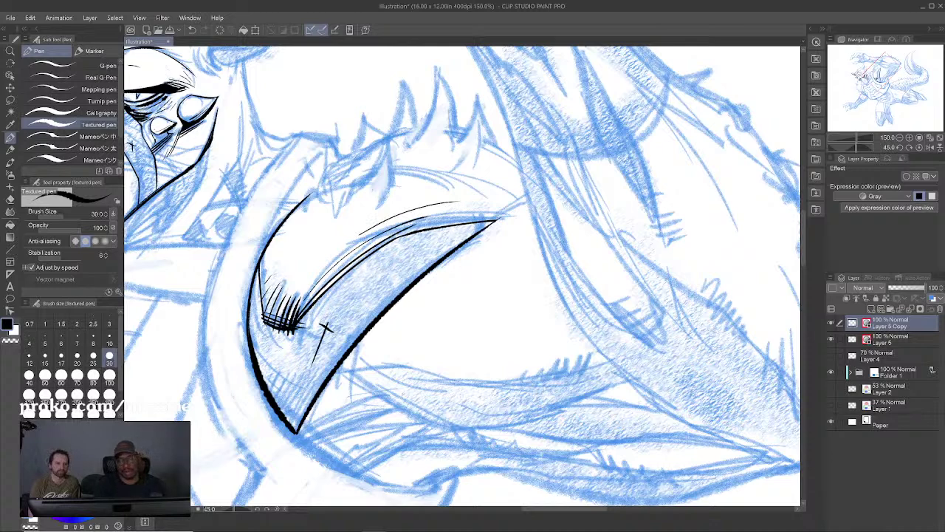
key(ctrl+z)
key(ctrl+z)
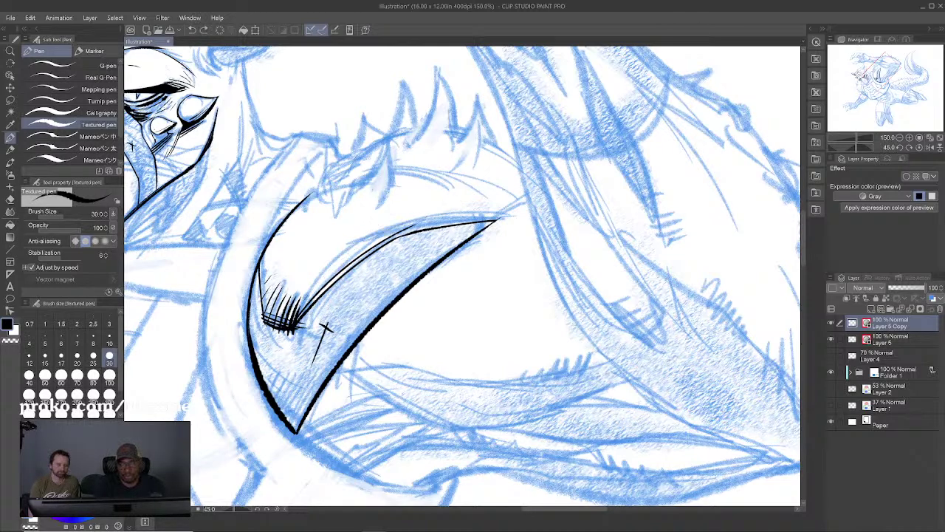
key(ctrl+y)
key(ctrl+y)
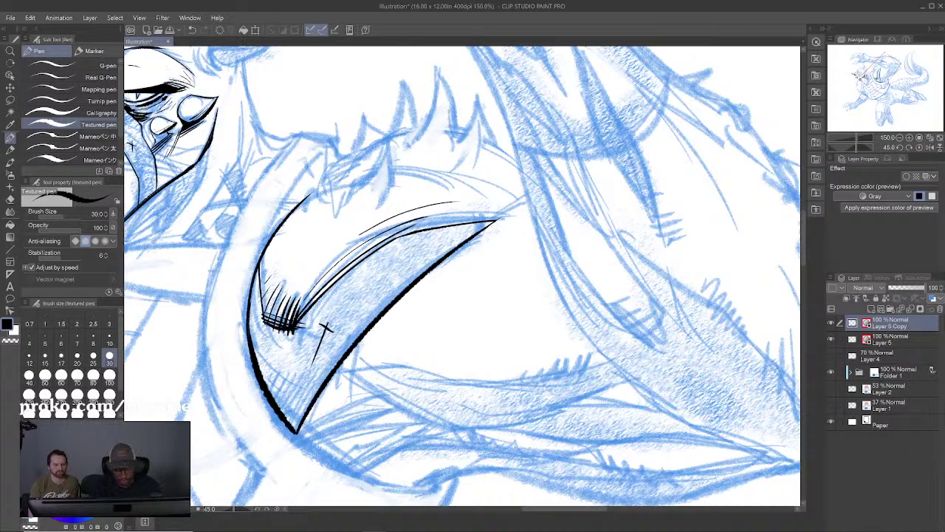
key(ctrl+z)
key(ctrl+z)
key(ctrl+z)
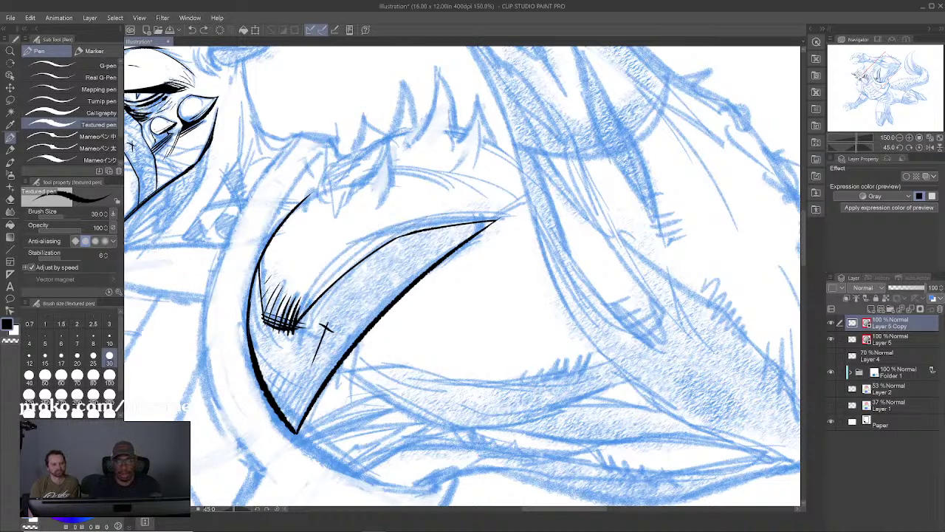
Step: Ink fine parallel lines along the crescent shadow's upper edge out to its tip and trim their overshooting ends
key(ctrl+y)
key(ctrl+y)
key(ctrl+y)
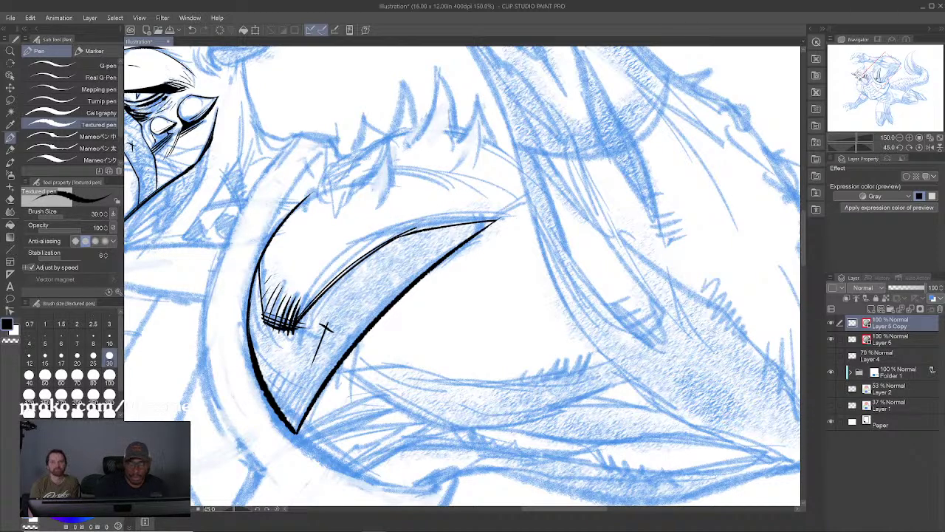
key(c)
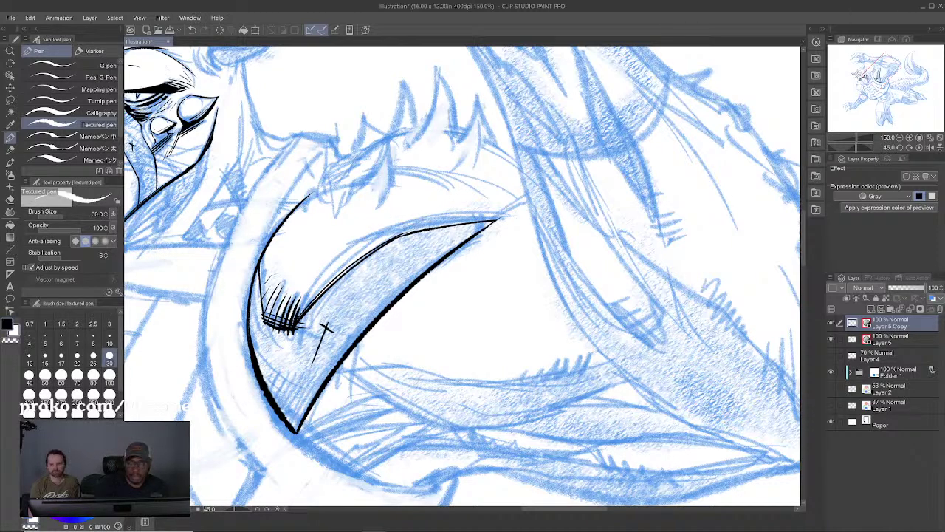
drag(325, 330, 310, 357)
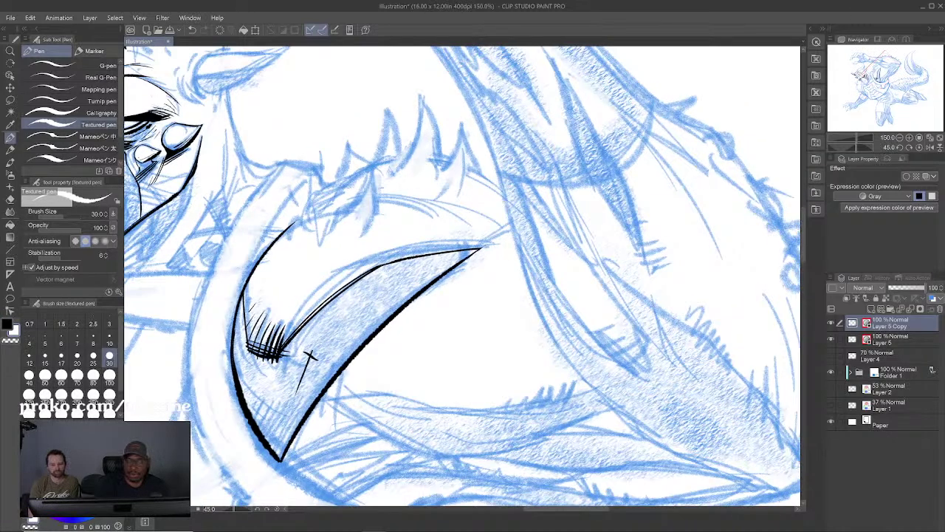
key(x)
drag(368, 266, 507, 247)
drag(332, 280, 517, 242)
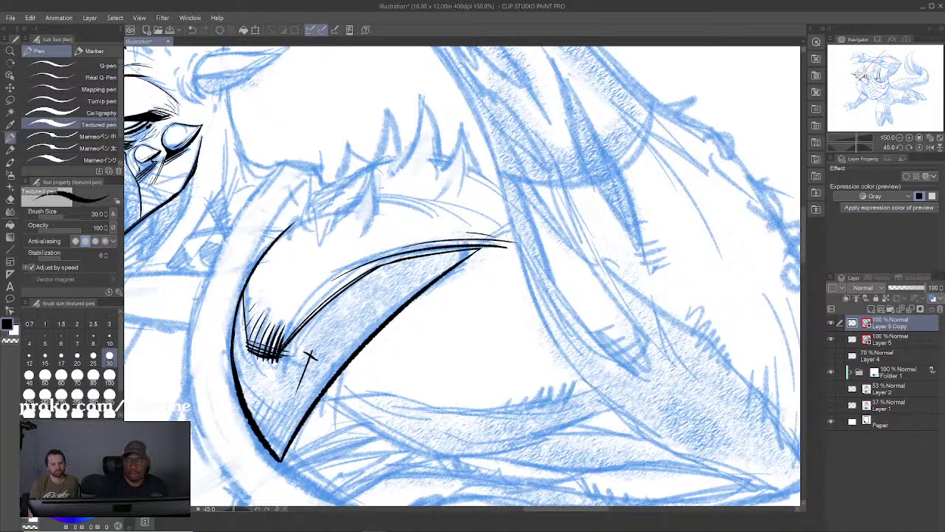
key(c)
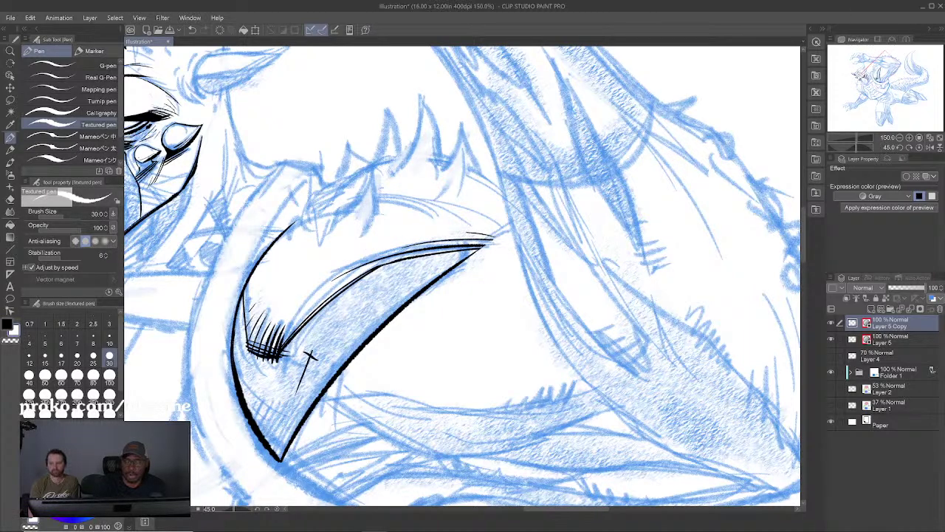
drag(427, 229, 430, 232)
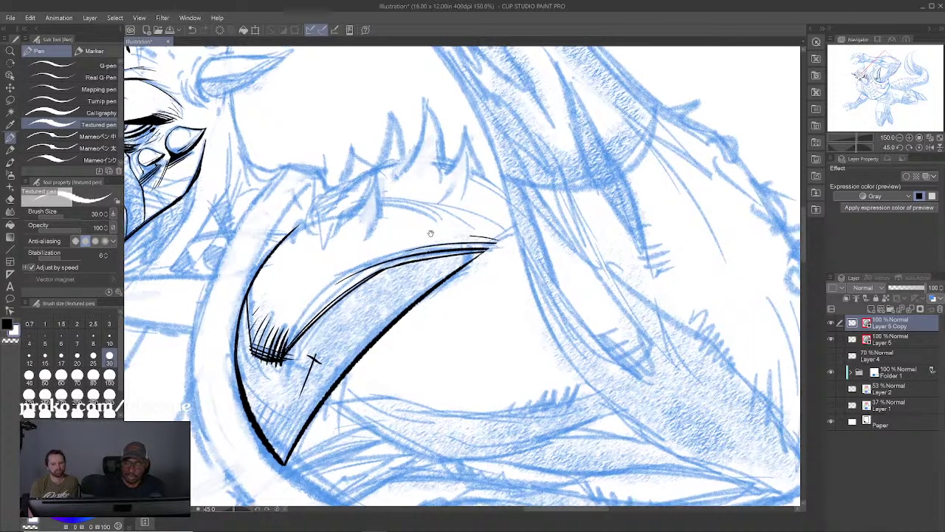
drag(313, 359, 319, 387)
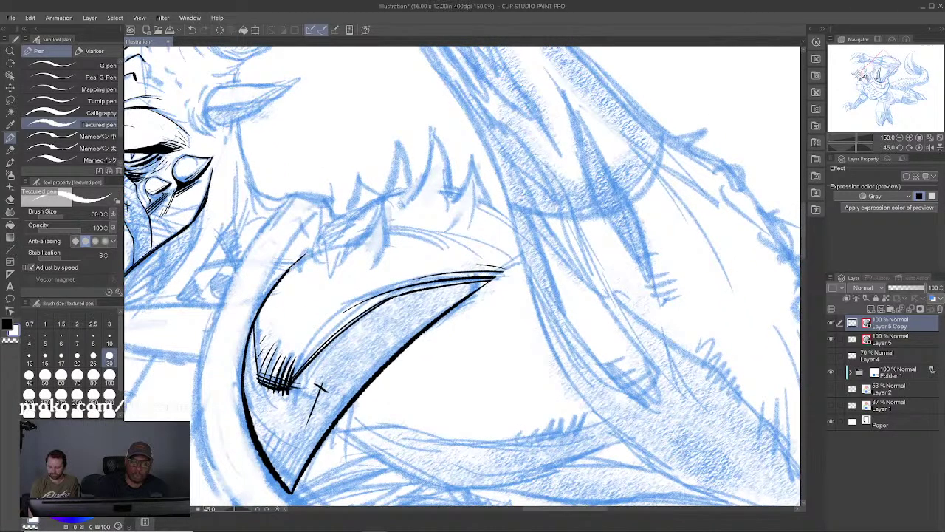
Step: Extend the near shoulder's outline over its top and ink the first small spike on the ridge
mouse_move(306, 253)
mouse_down()
mouse_move(286, 271)
mouse_move(336, 245)
mouse_up()
key(c)
drag(288, 276, 337, 245)
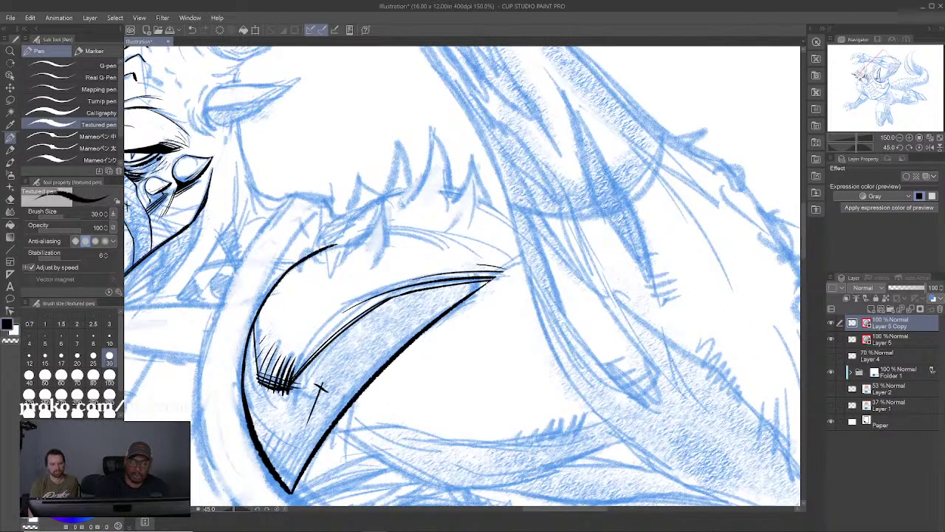
mouse_move(279, 275)
mouse_down()
mouse_move(343, 240)
mouse_move(345, 221)
mouse_move(364, 205)
mouse_move(360, 177)
mouse_move(374, 194)
mouse_up()
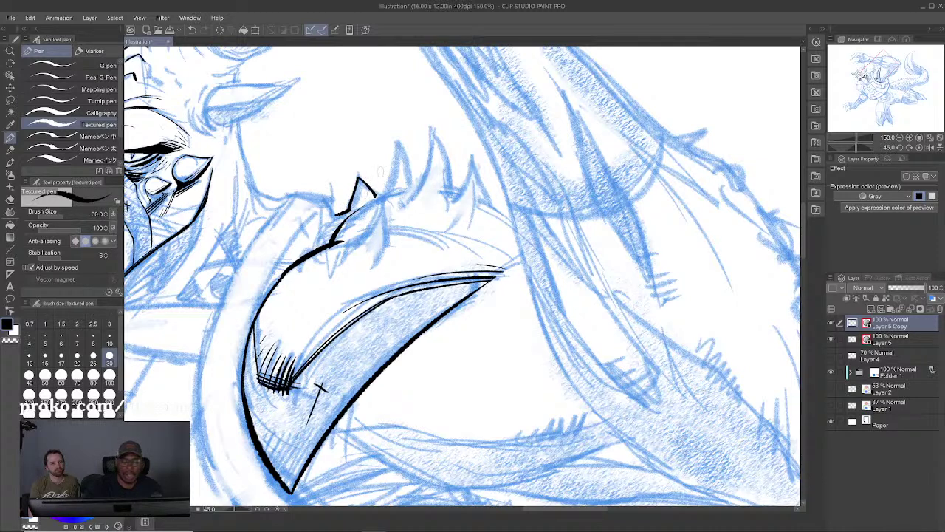
Step: Ink the front spike on the near shoulder, open up its base, and add small crease marks beneath it
mouse_move(356, 245)
mouse_down()
mouse_move(383, 203)
mouse_move(391, 237)
mouse_up()
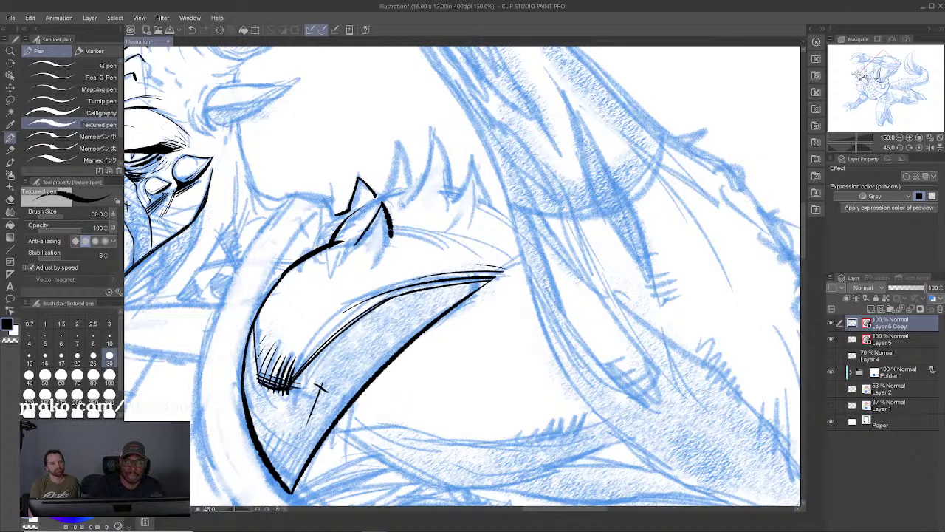
key(x)
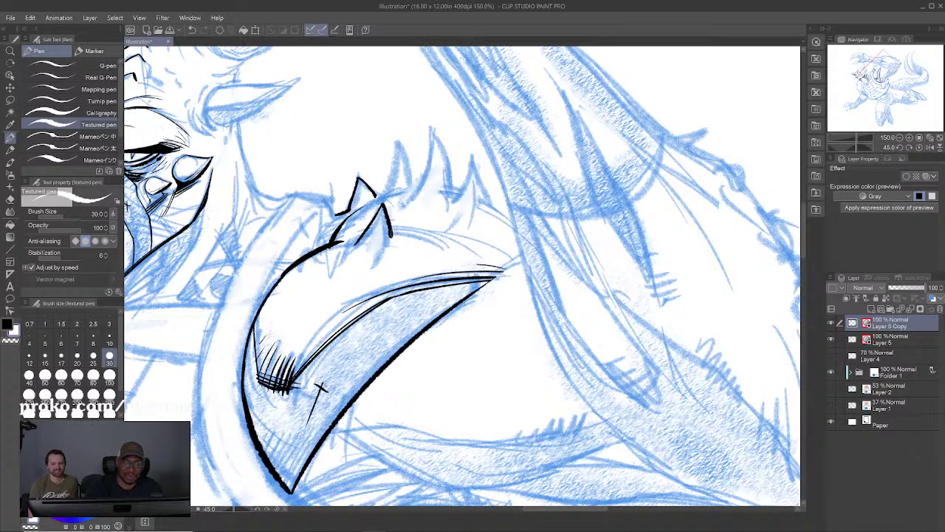
key(x)
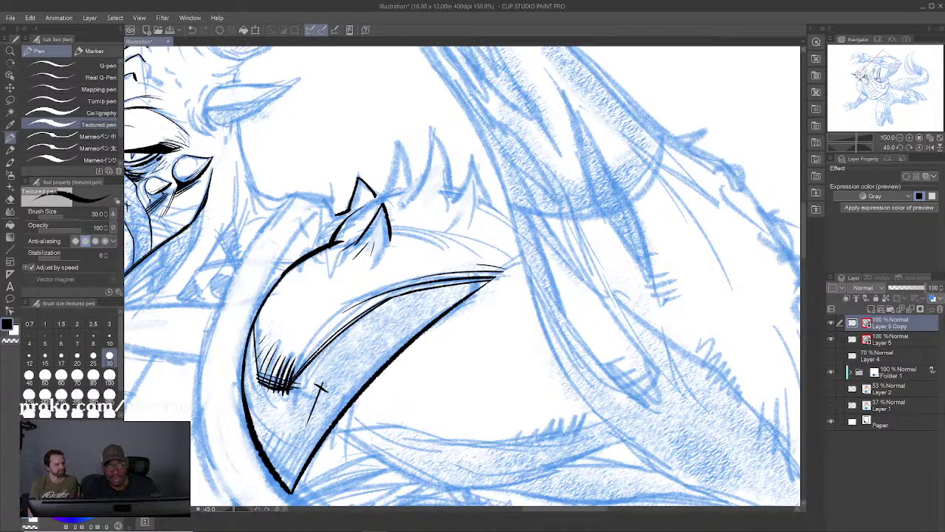
key(x)
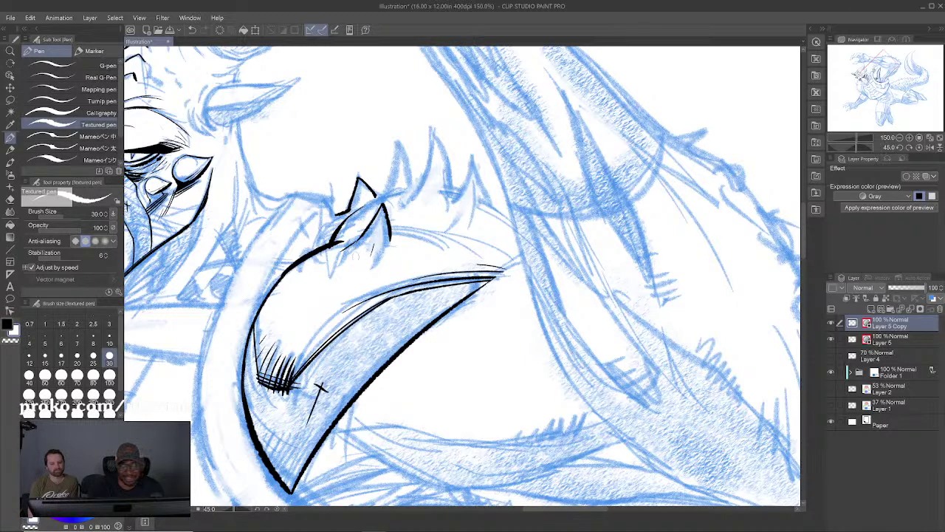
key(x)
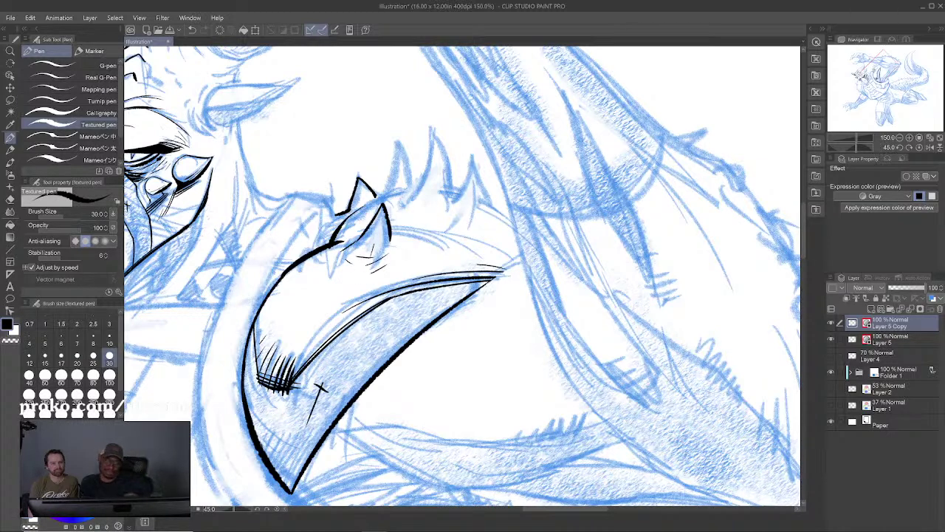
Step: Ink the two taller spikes along the near shoulder's ridge, thickening the outer side of the tallest one
drag(462, 276, 468, 289)
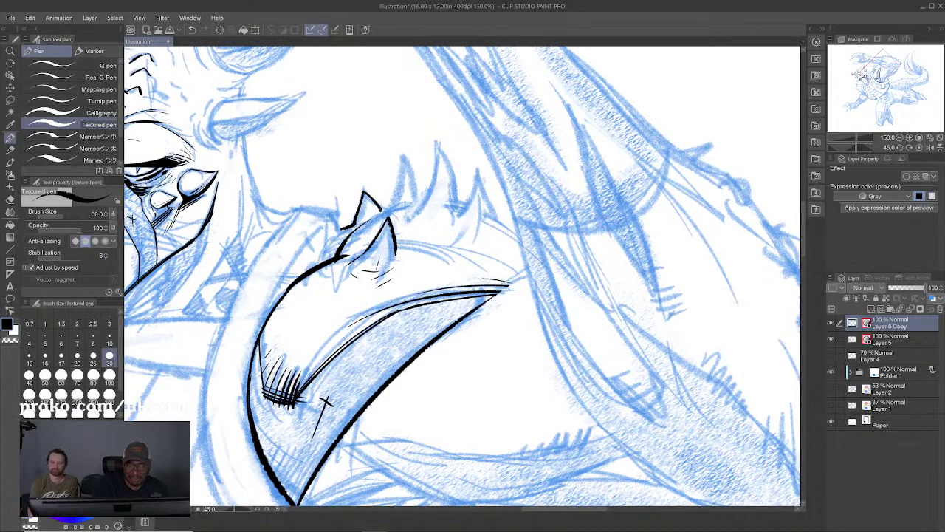
mouse_move(379, 212)
mouse_down()
mouse_move(397, 202)
mouse_move(405, 162)
mouse_move(421, 197)
mouse_move(439, 148)
mouse_move(458, 210)
mouse_up()
key(x)
key(x)
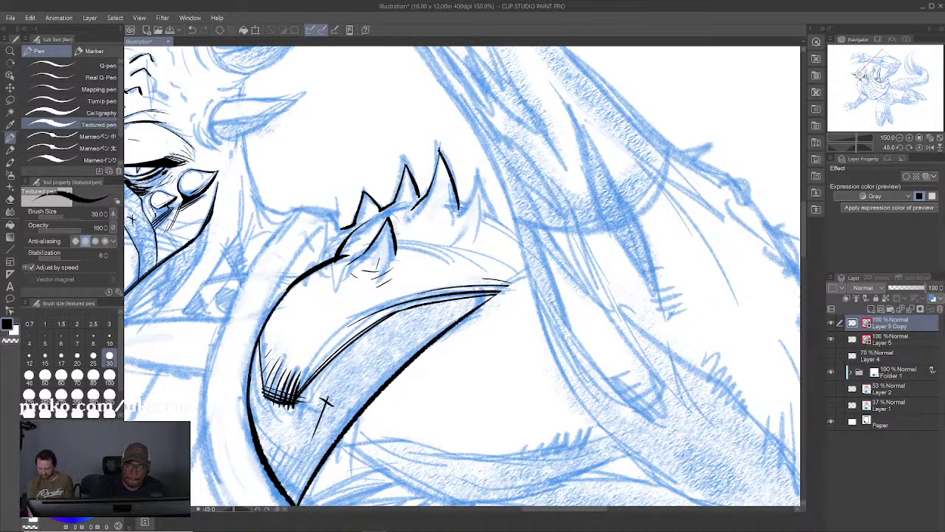
mouse_move(439, 151)
mouse_down()
mouse_move(460, 210)
mouse_move(423, 199)
mouse_up()
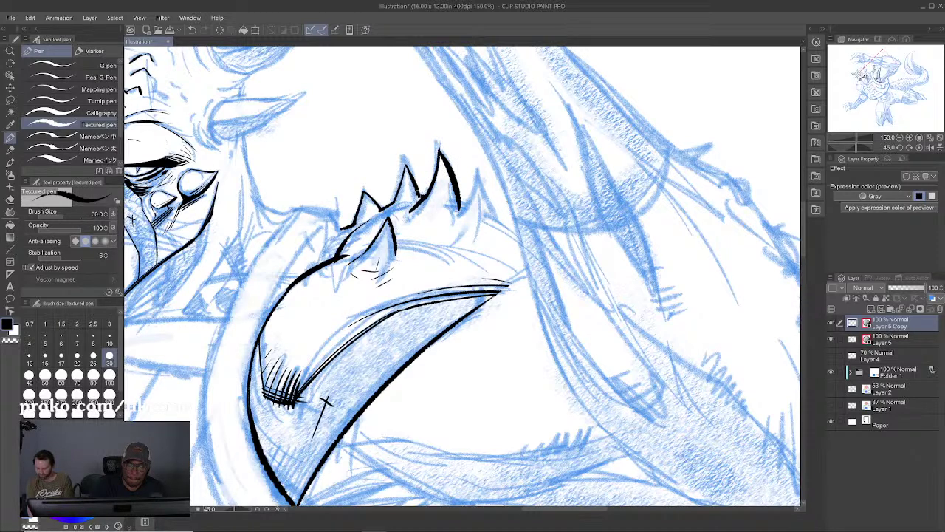
key(x)
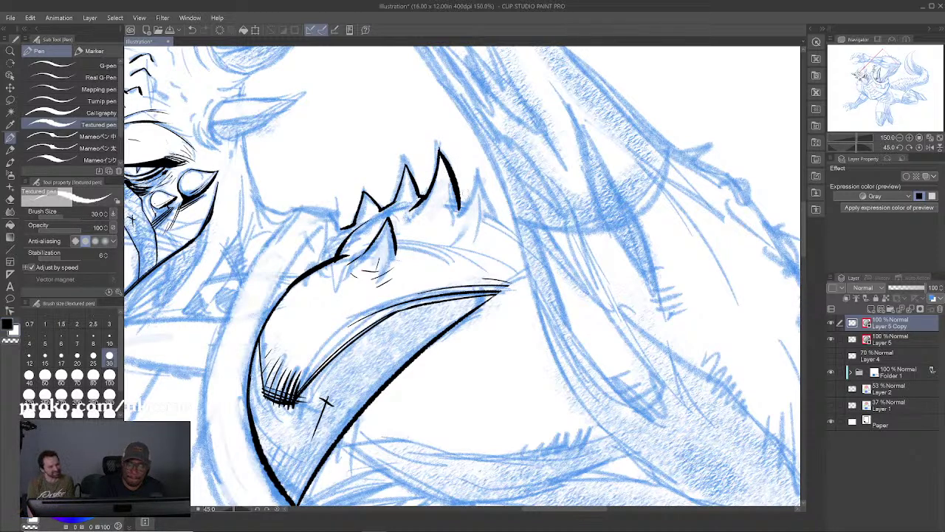
Step: Try inking the ridge spike nearest the raised arm on the near shoulder
drag(325, 403, 366, 371)
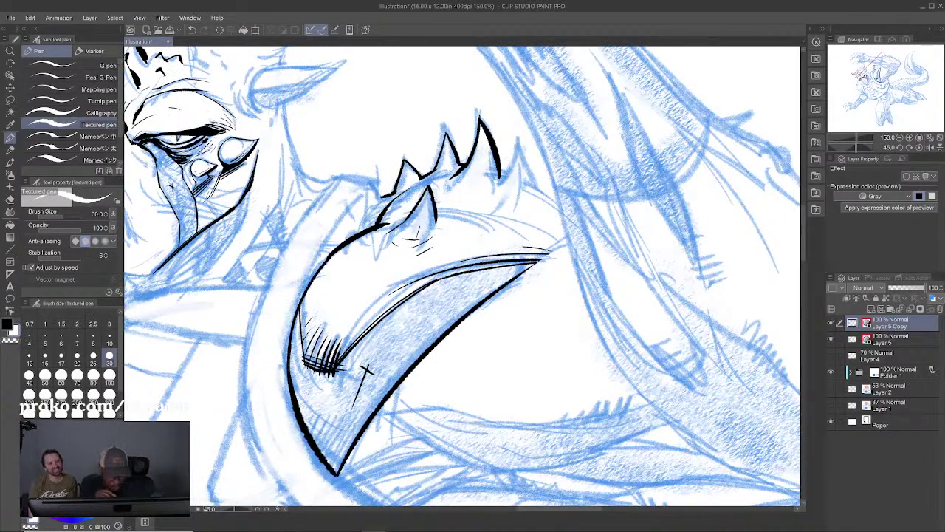
scroll(480, 240, down, 2)
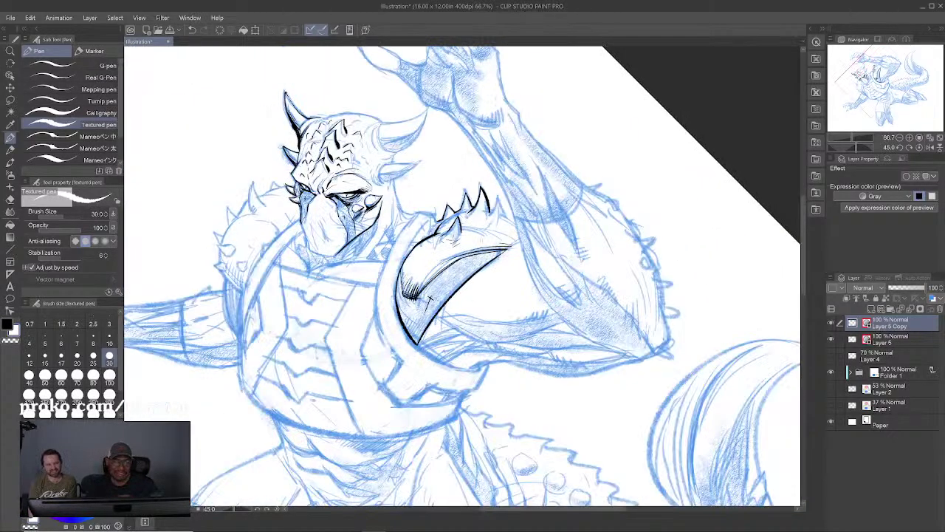
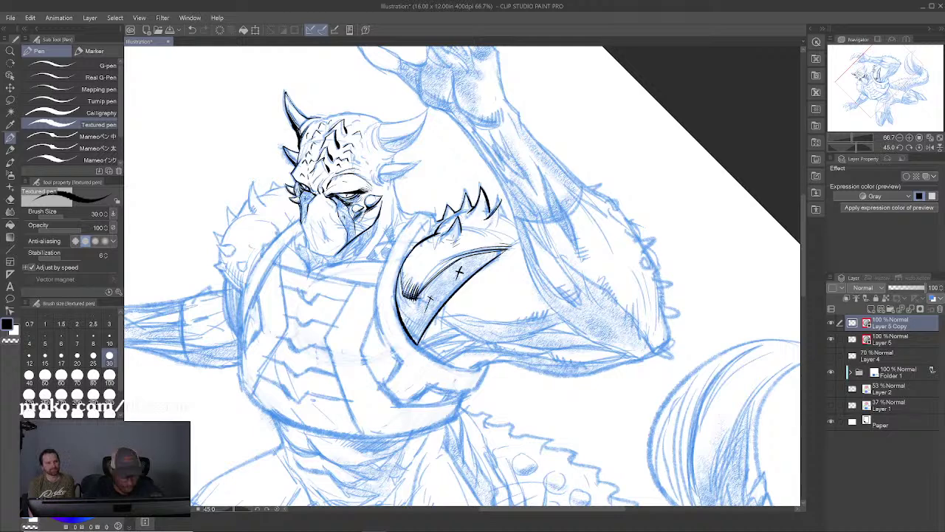
drag(489, 200, 500, 216)
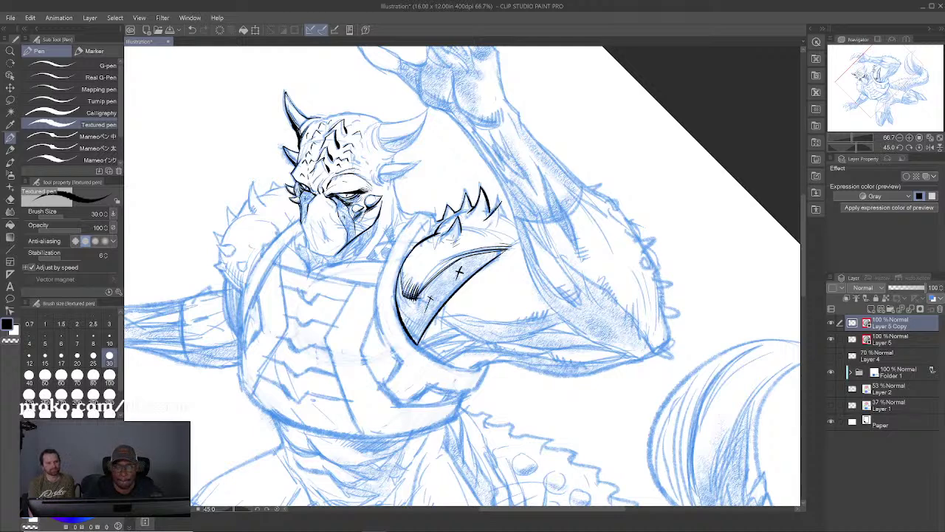
scroll(501, 206, up, 4)
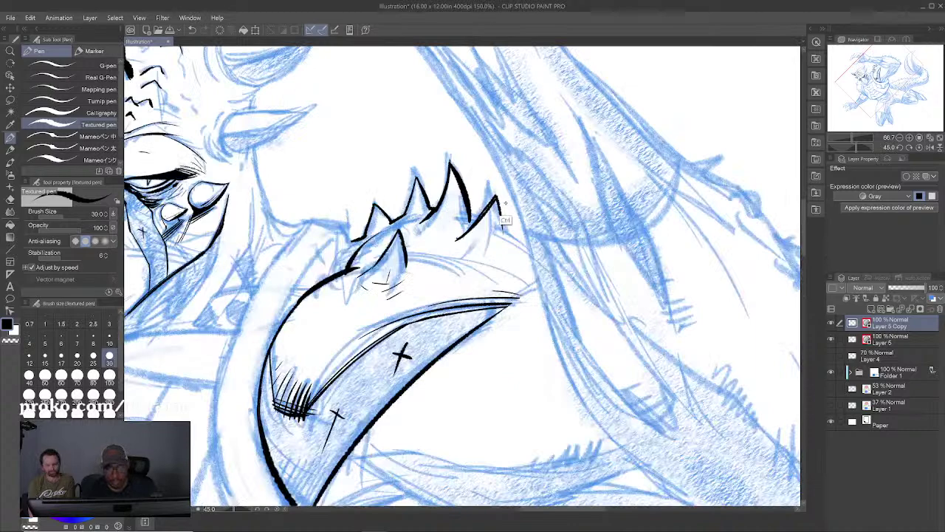
scroll(502, 206, up, 1)
key(ctrl+z)
key(ctrl+z)
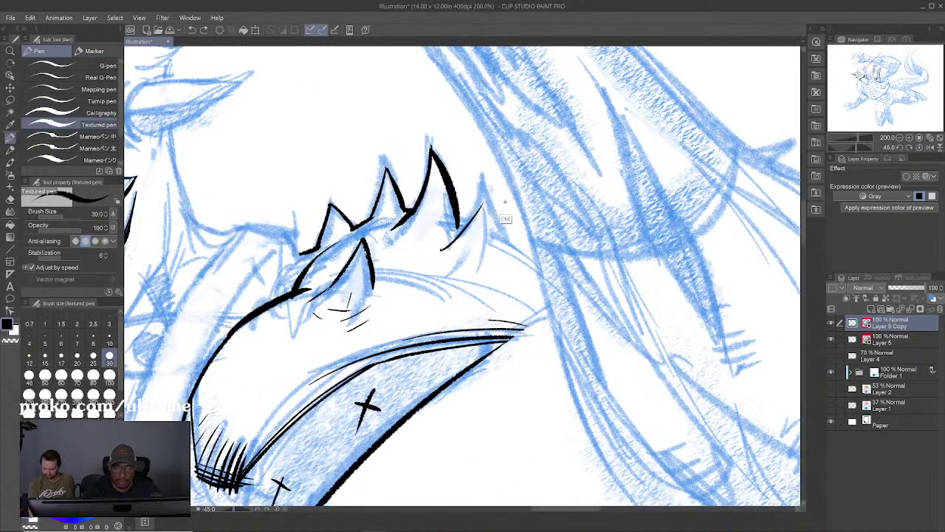
Step: Ink the ridge spike nearest the raised arm and continue the shoulder outline from it to the arm with a thick stroke
mouse_move(435, 248)
mouse_down()
mouse_move(486, 196)
mouse_move(497, 246)
mouse_up()
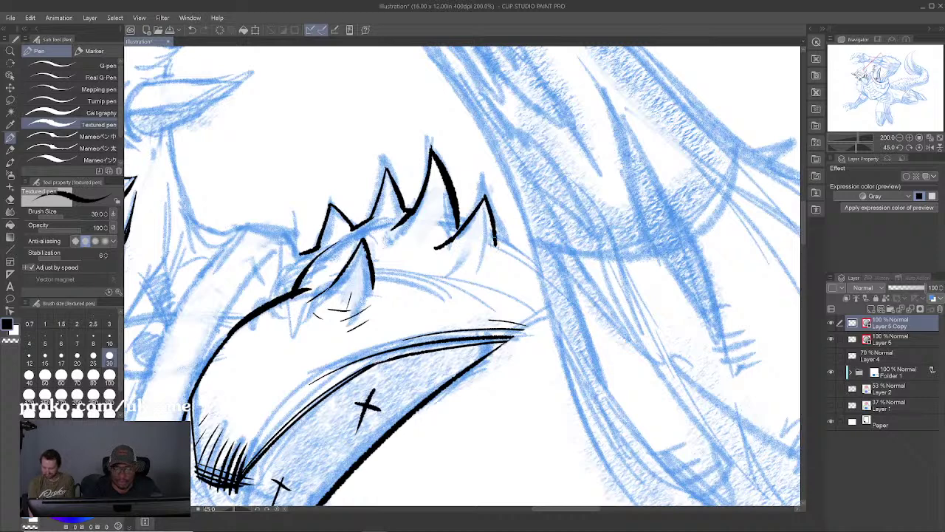
drag(458, 219, 495, 265)
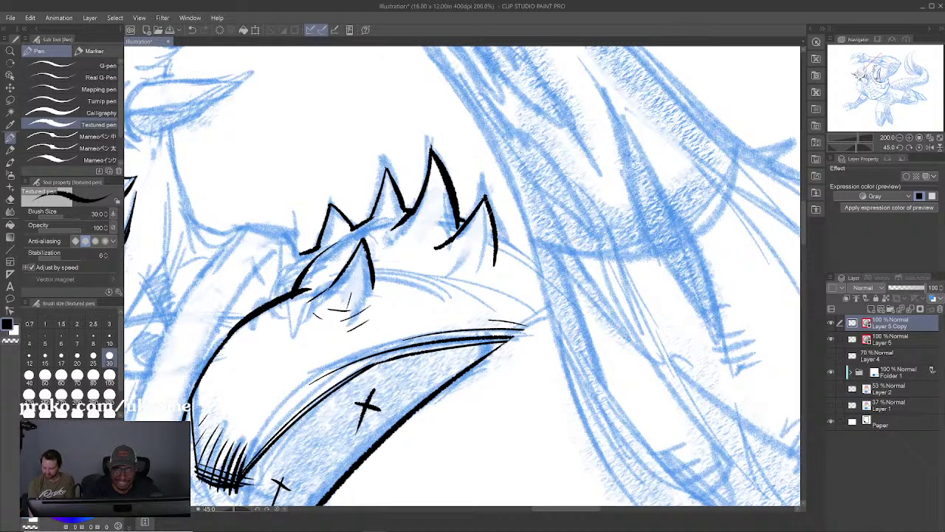
drag(488, 206, 485, 269)
drag(496, 231, 539, 260)
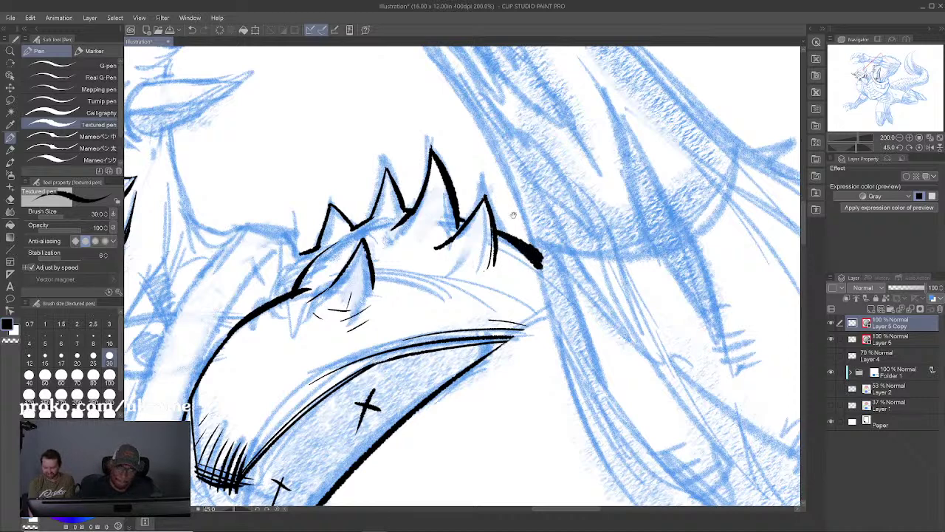
Step: Examine the near shoulder's inks against the blue underdrawing by hiding Layer 5 Copy and showing it again
mouse_move(411, 330)
mouse_down()
mouse_move(526, 292)
mouse_move(509, 258)
mouse_move(476, 244)
mouse_move(466, 209)
mouse_up()
key(r)
drag(440, 250, 499, 164)
drag(439, 223, 526, 136)
mouse_move(473, 220)
mouse_down()
mouse_move(446, 282)
mouse_move(444, 320)
mouse_up()
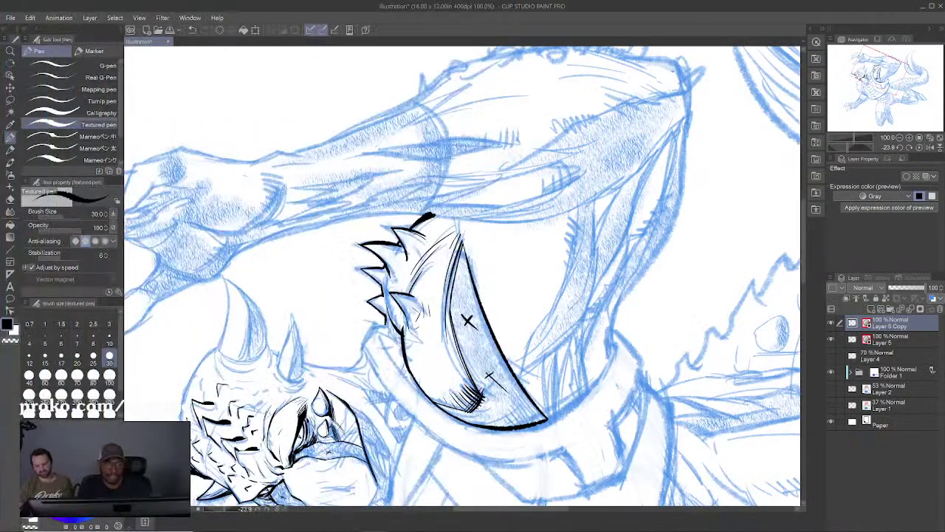
drag(462, 276, 530, 170)
click(832, 322)
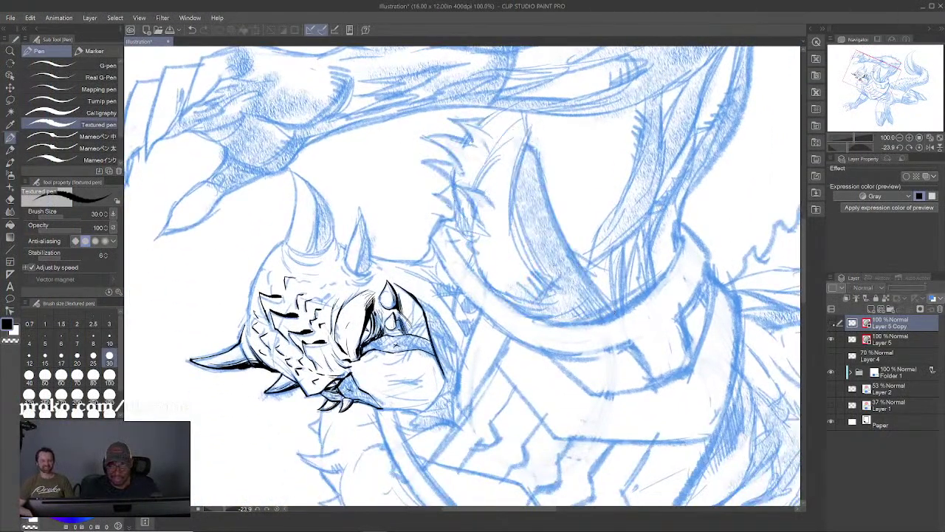
click(832, 323)
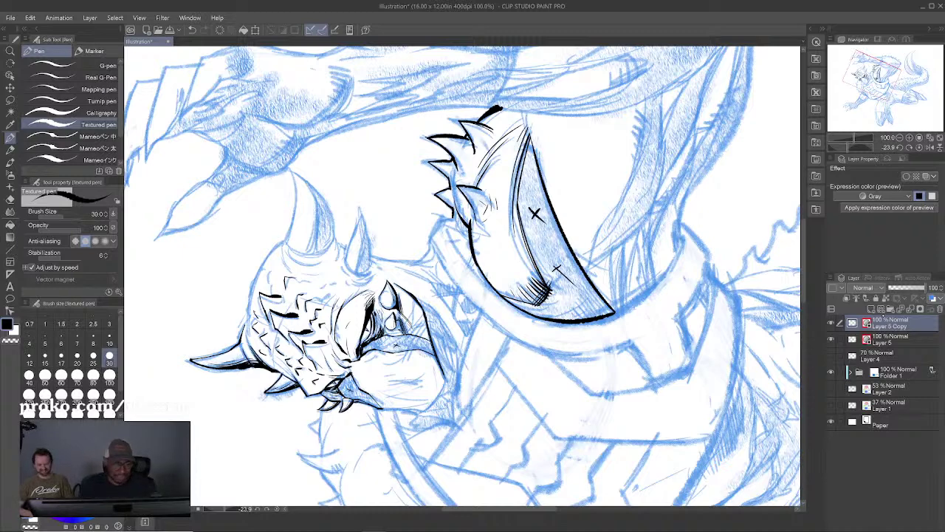
Step: Ink the curved crease at the base of the raised arm's hand, thickening it with a second tapered stroke
drag(407, 178, 524, 281)
key(ctrl+plus)
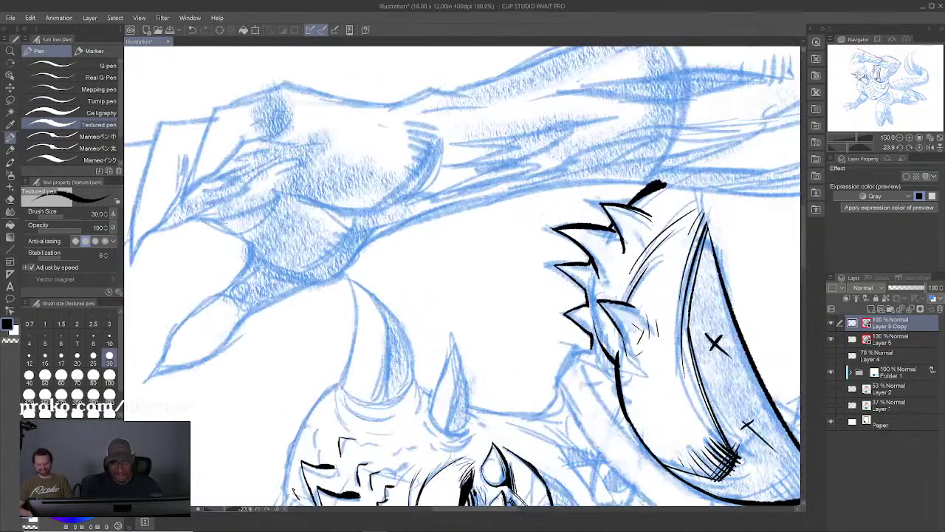
drag(463, 244, 493, 310)
drag(470, 207, 421, 274)
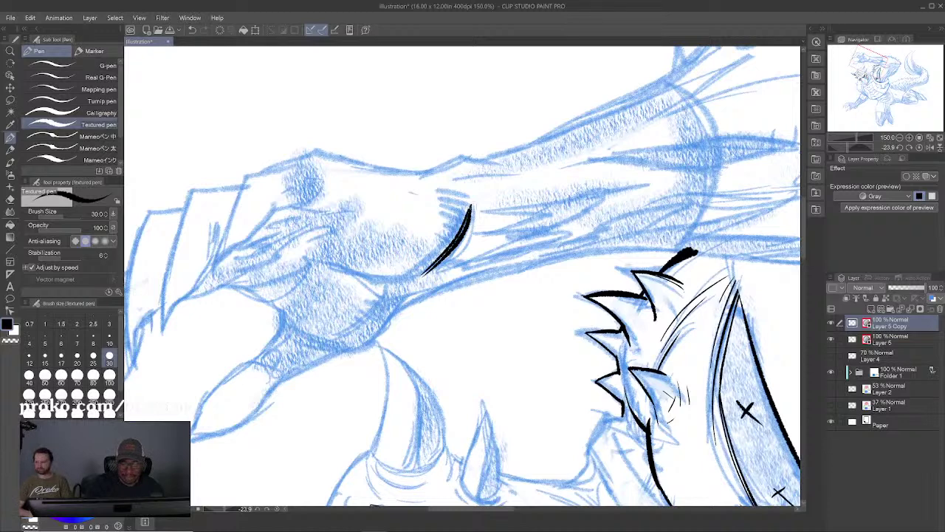
drag(471, 204, 414, 277)
Step: Ink the narrow wedge-shaped tendon on the forearm beside the wrist crease, darkening its tip
drag(489, 256, 606, 214)
drag(530, 240, 625, 215)
drag(539, 223, 625, 211)
mouse_move(561, 243)
mouse_down()
mouse_move(528, 251)
mouse_move(539, 226)
mouse_up()
Step: Ink the forearm's lower contour from the wrist to the shoulder spikes and a short thick stroke on the wrist's upper contour
mouse_move(446, 265)
mouse_down()
mouse_move(411, 299)
mouse_move(694, 214)
mouse_up()
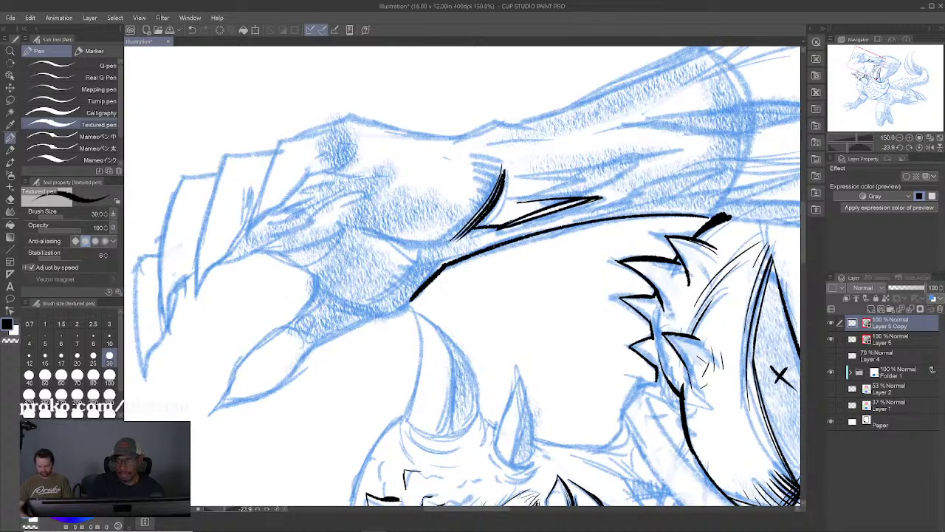
drag(521, 235, 727, 215)
drag(658, 213, 715, 215)
drag(521, 249, 443, 312)
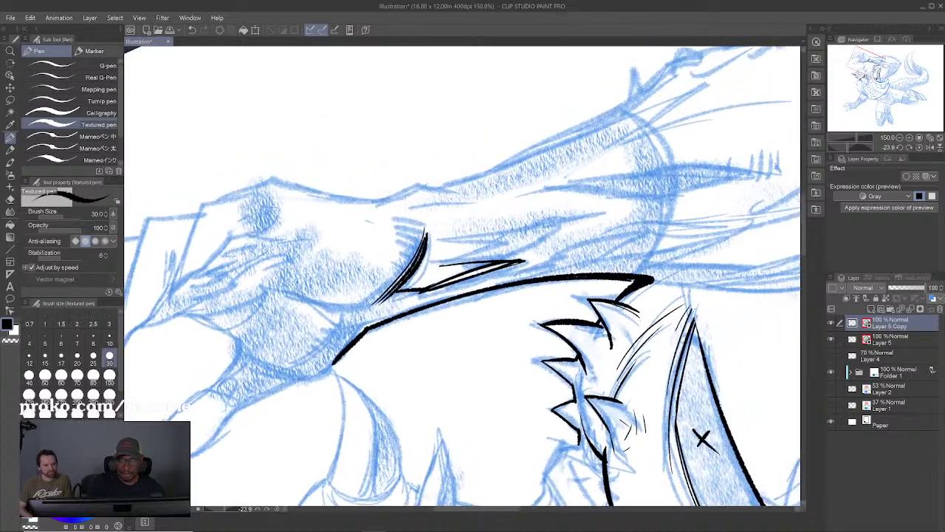
mouse_move(382, 201)
mouse_down()
mouse_move(420, 183)
mouse_move(504, 186)
mouse_up()
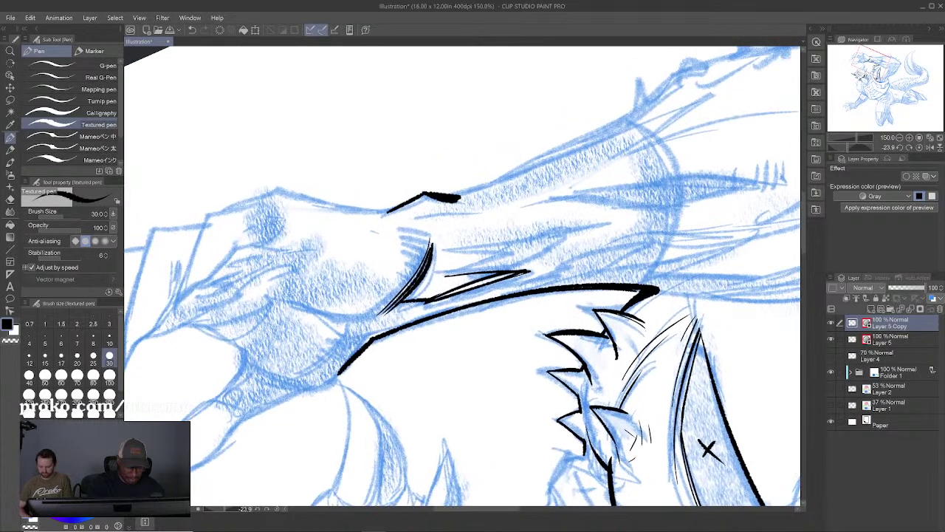
Step: Ink the upper arm's long bulging contour from the shoulder junction down toward the elbow
drag(564, 275, 488, 97)
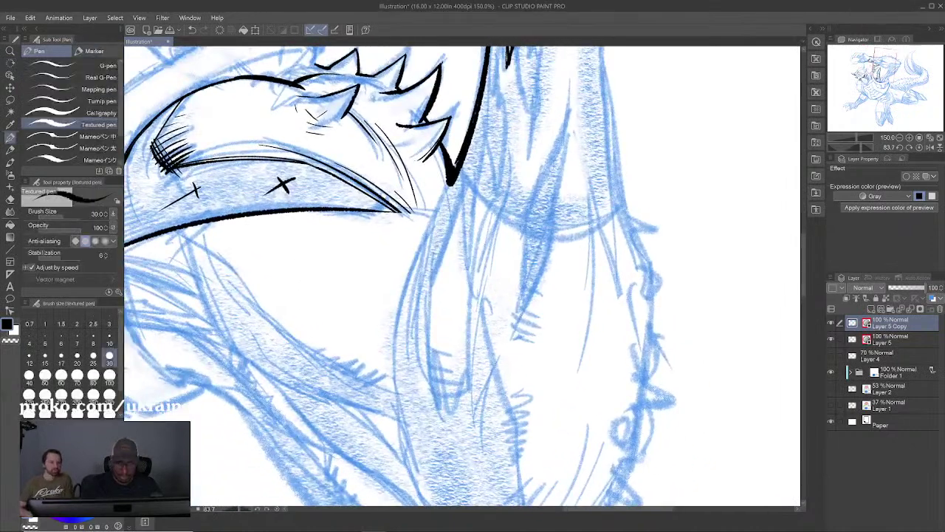
mouse_move(453, 168)
mouse_down()
mouse_move(394, 327)
mouse_move(418, 466)
mouse_up()
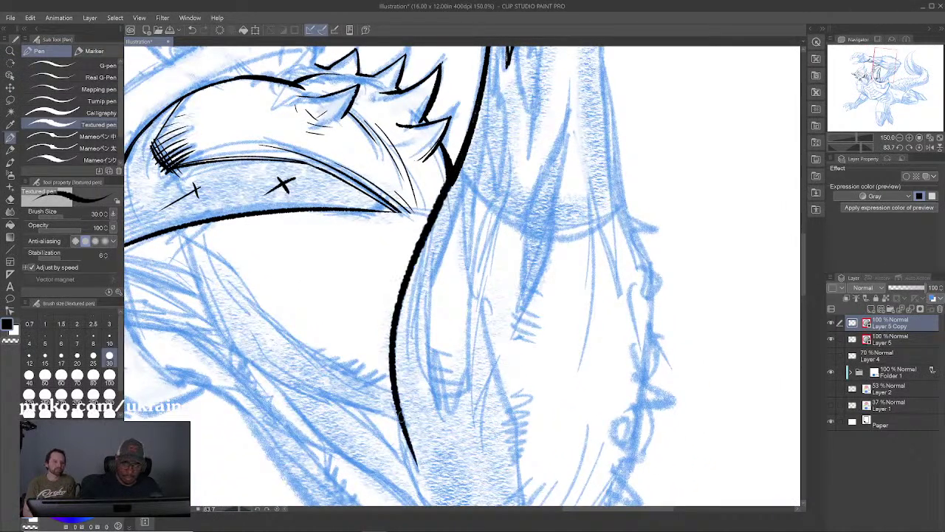
mouse_move(400, 416)
mouse_down()
mouse_move(383, 280)
mouse_move(401, 367)
mouse_up()
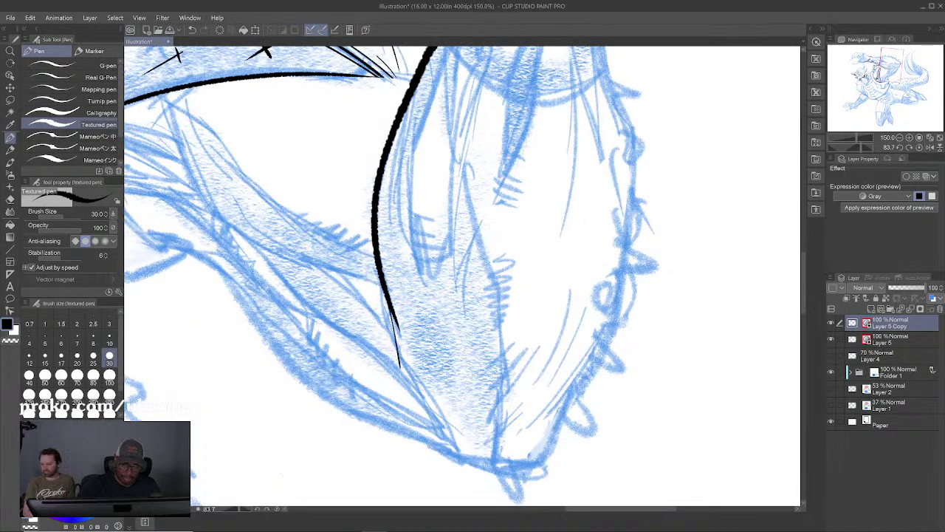
Step: Extend the upper arm contour toward the elbow with tapering strokes and fill the gap between them with black
drag(382, 300, 443, 431)
drag(380, 280, 393, 362)
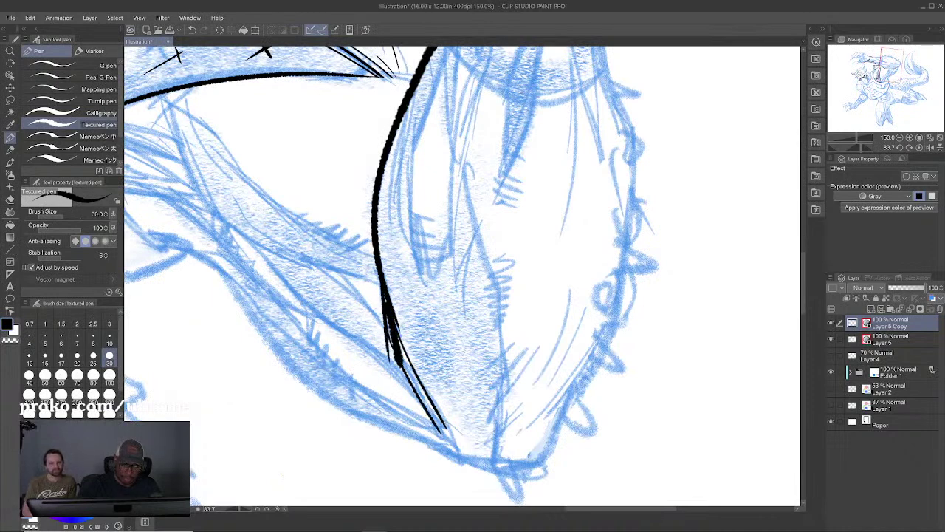
mouse_move(386, 315)
mouse_down()
mouse_move(396, 361)
mouse_move(436, 431)
mouse_up()
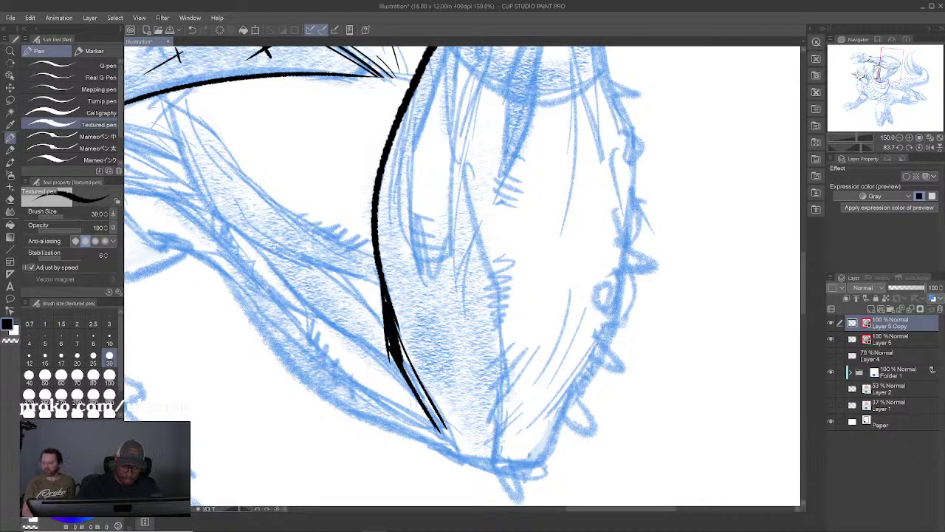
drag(390, 351, 436, 429)
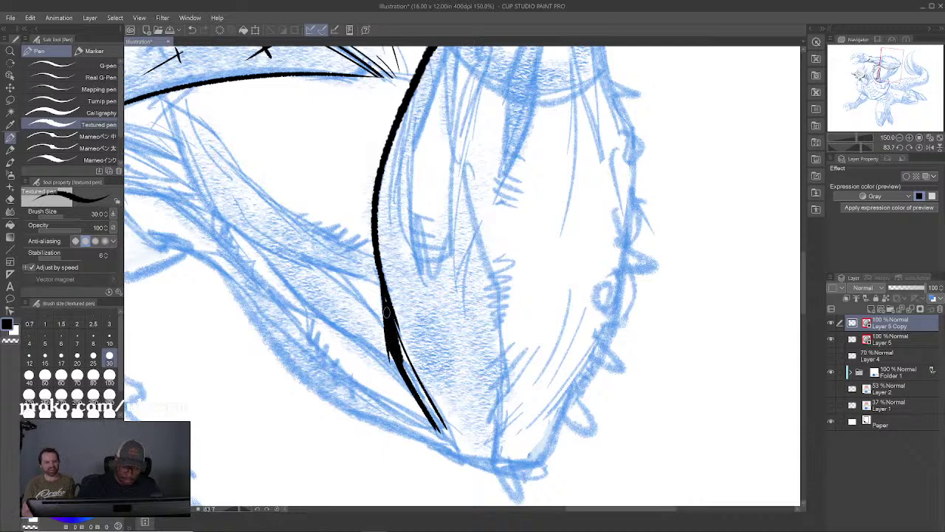
mouse_move(390, 306)
mouse_down()
mouse_move(430, 408)
mouse_move(419, 410)
mouse_move(403, 386)
mouse_up()
mouse_move(446, 442)
mouse_down()
mouse_move(330, 363)
mouse_move(263, 280)
mouse_move(312, 324)
mouse_move(405, 377)
mouse_up()
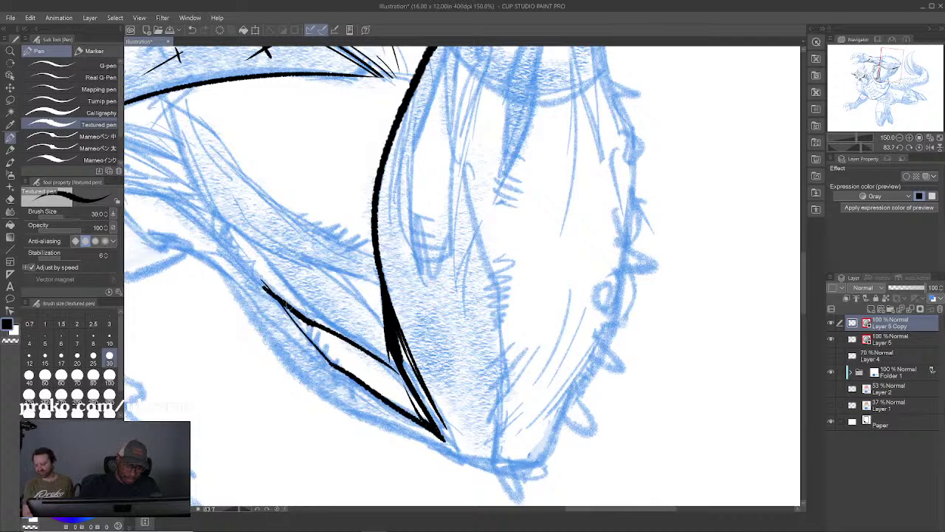
Step: Thicken the muscle fold line leading to the elbow and ink a tapering double line from it toward the torso
drag(262, 283, 340, 334)
mouse_move(279, 298)
mouse_down()
mouse_move(342, 336)
mouse_move(301, 314)
mouse_move(337, 335)
mouse_move(230, 220)
mouse_up()
drag(273, 270, 229, 220)
mouse_move(320, 317)
mouse_down()
mouse_move(246, 242)
mouse_move(344, 340)
mouse_up()
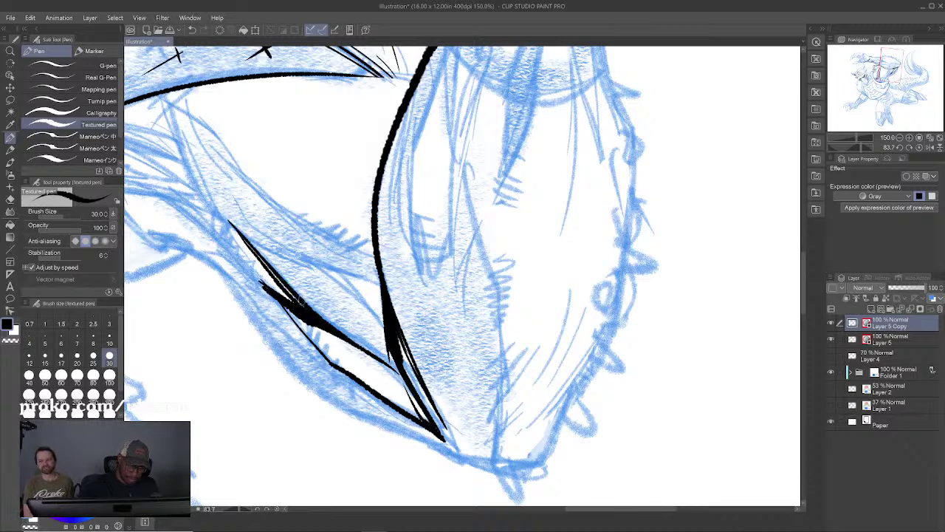
Step: Ink a small wedge beside the upper arm contour and close the slender muscle fold into a pointed shape
drag(322, 262, 385, 328)
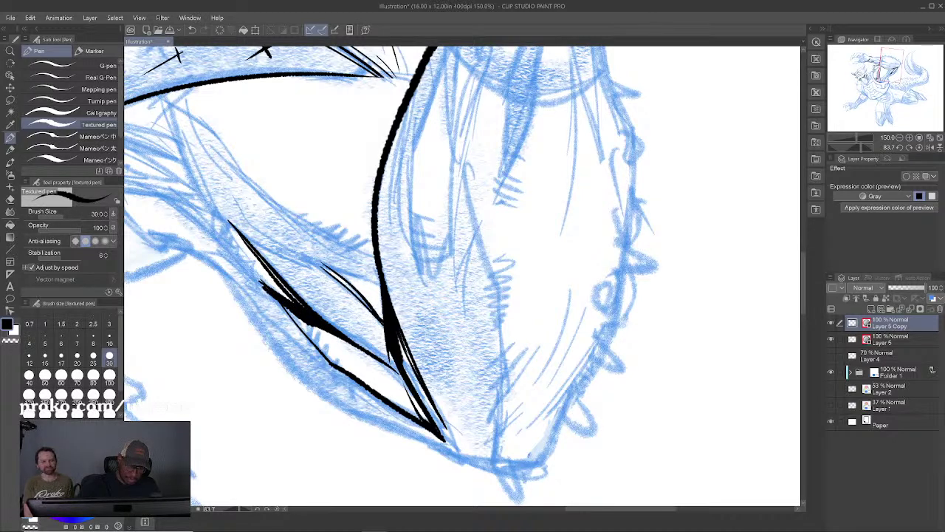
drag(315, 264, 383, 292)
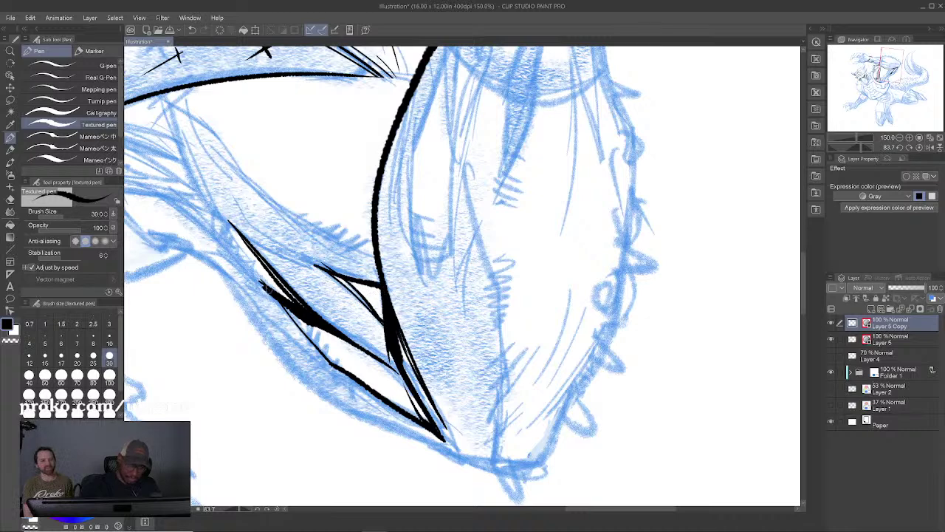
mouse_move(269, 291)
mouse_down()
mouse_move(221, 223)
mouse_move(256, 282)
mouse_up()
mouse_move(215, 211)
mouse_down()
mouse_move(256, 282)
mouse_move(250, 276)
mouse_up()
drag(214, 209, 241, 237)
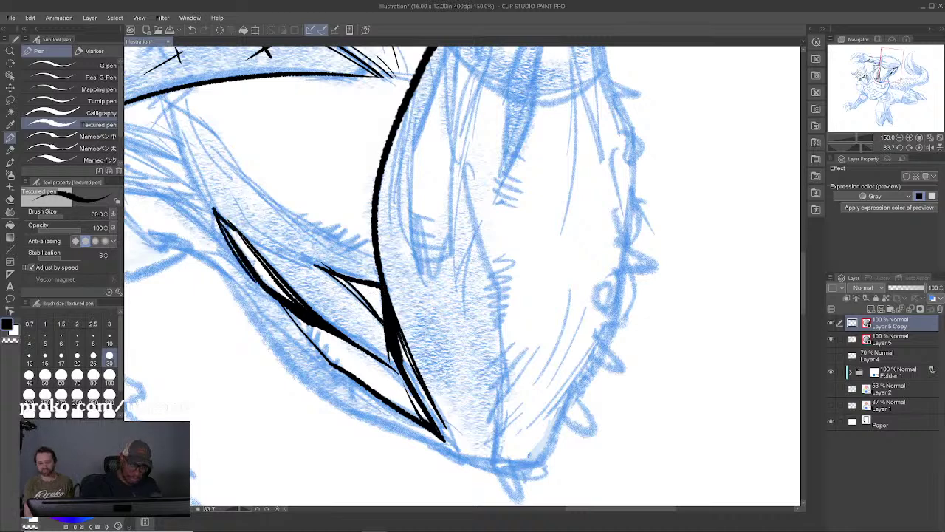
Step: Add black accents at the muscle fold's torso end and ink the arm's outer contour down to the elbow
mouse_move(161, 198)
mouse_down()
mouse_move(207, 232)
mouse_move(251, 289)
mouse_up()
mouse_move(152, 239)
mouse_down()
mouse_move(244, 282)
mouse_move(198, 247)
mouse_move(255, 288)
mouse_up()
mouse_move(210, 260)
mouse_down()
mouse_move(292, 373)
mouse_move(371, 424)
mouse_move(482, 471)
mouse_move(366, 310)
mouse_move(423, 350)
mouse_up()
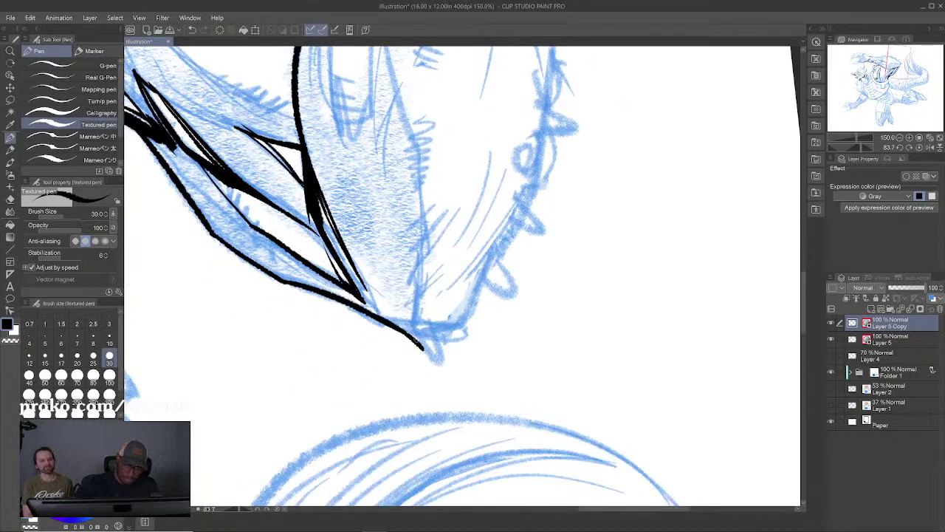
Step: Ink a small spike on the outer contour just before the elbow and clean up its edges
drag(379, 319, 397, 351)
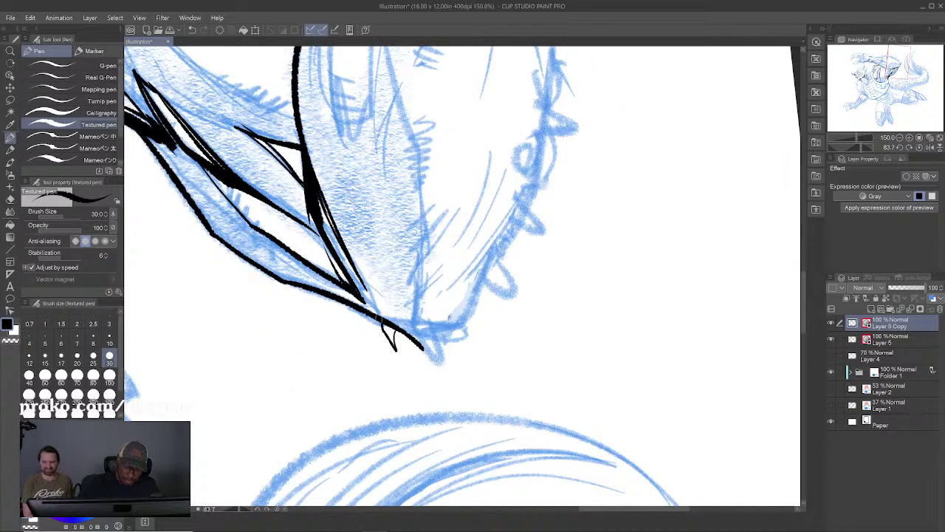
drag(380, 319, 399, 355)
key(x)
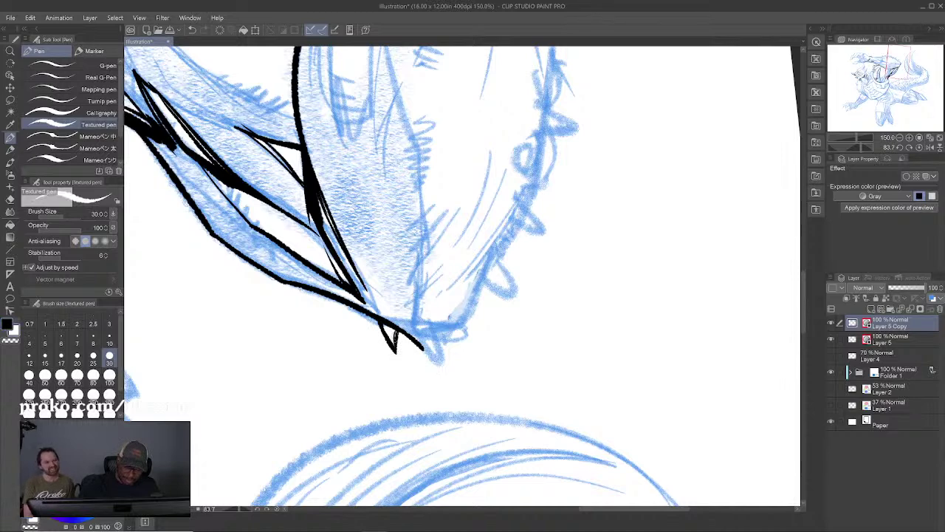
key(x)
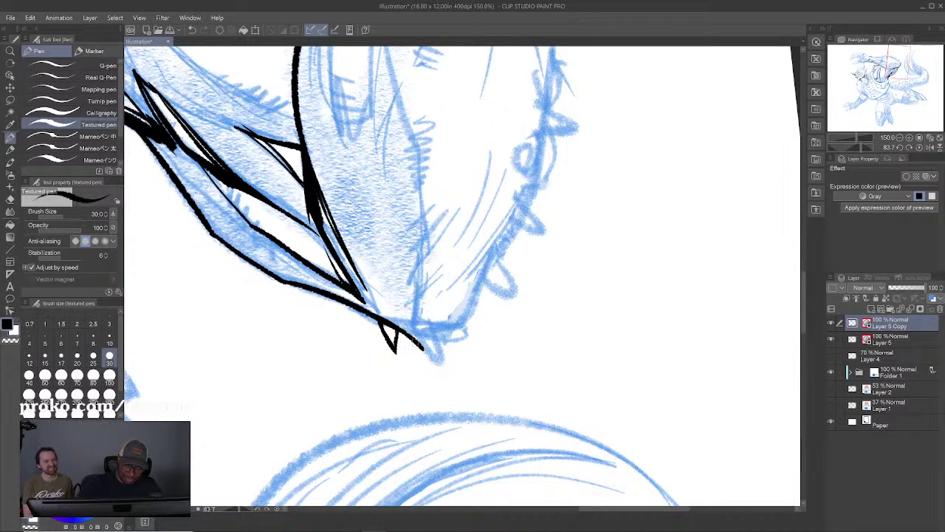
Step: Ink the larger spike at the elbow's tip and clean up its edges
drag(420, 344, 448, 367)
mouse_move(439, 333)
mouse_down()
mouse_move(446, 366)
mouse_move(440, 336)
mouse_up()
key(x)
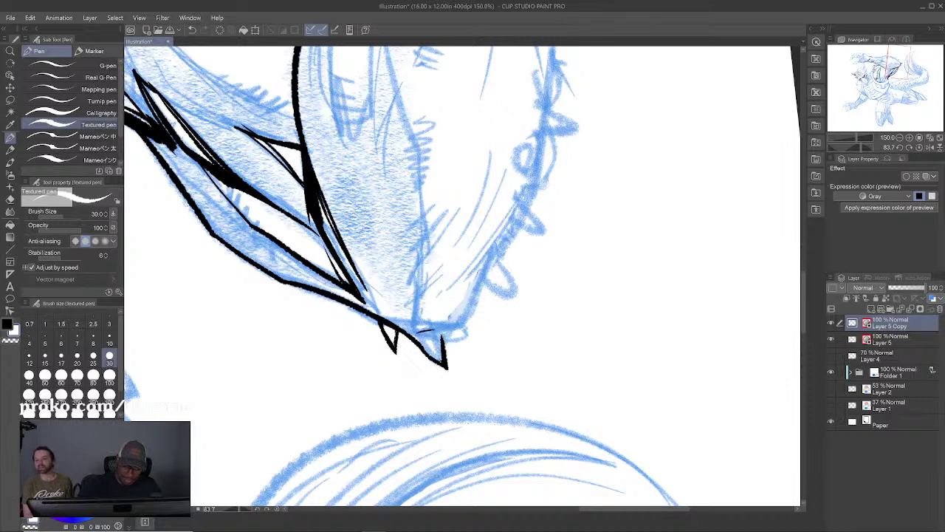
key(x)
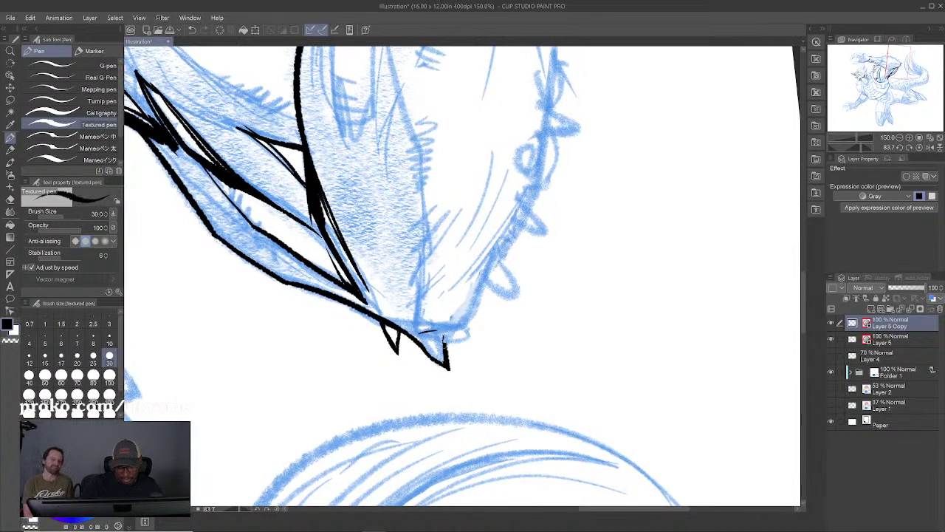
Step: Ink the contour around the elbow with a spike on its far side and short crease marks inside the joint
drag(443, 342, 473, 319)
mouse_move(415, 314)
mouse_down()
mouse_move(454, 333)
mouse_move(477, 310)
mouse_move(491, 270)
mouse_up()
key(ctrl+z)
drag(474, 319, 511, 219)
mouse_move(490, 276)
mouse_down()
mouse_move(523, 223)
mouse_move(505, 290)
mouse_move(500, 249)
mouse_move(509, 298)
mouse_move(491, 348)
mouse_move(508, 301)
mouse_up()
key(x)
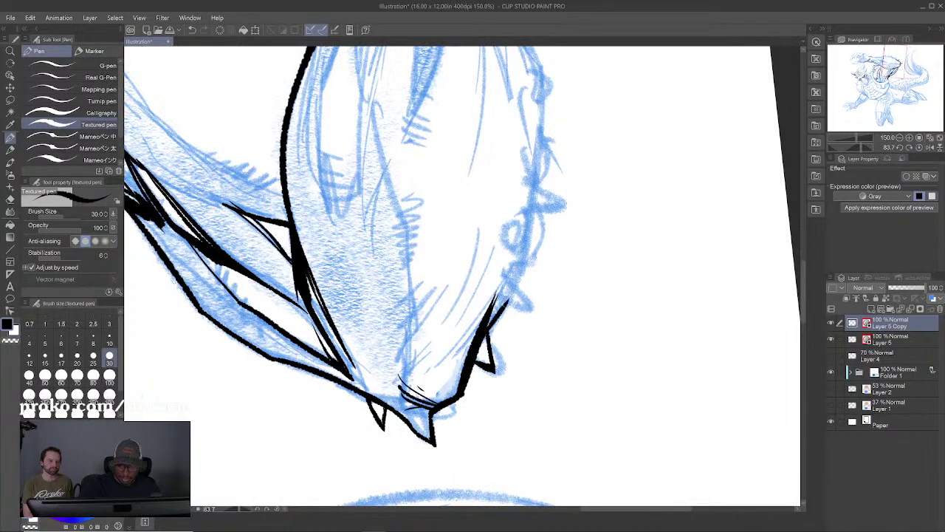
Step: Ink the spiked ridge along the raised arm's upper contour, adding small crease marks beneath its spikes
key(r)
mouse_move(562, 258)
mouse_down()
mouse_move(521, 155)
mouse_move(580, 160)
mouse_move(593, 152)
mouse_move(593, 164)
mouse_move(620, 158)
mouse_move(621, 169)
mouse_move(510, 200)
mouse_move(643, 163)
mouse_move(662, 178)
mouse_up()
key(p)
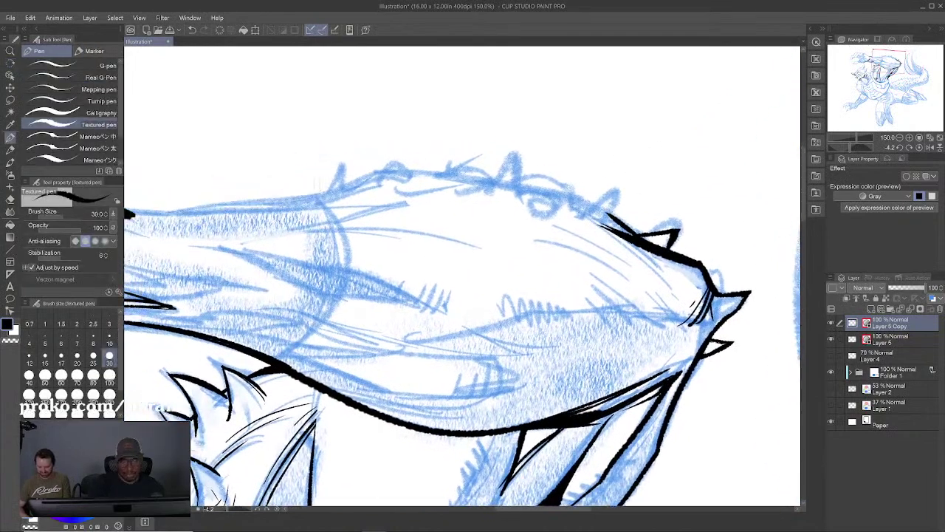
mouse_move(318, 197)
mouse_down()
mouse_move(342, 164)
mouse_move(347, 186)
mouse_move(380, 178)
mouse_move(362, 182)
mouse_move(399, 158)
mouse_move(419, 175)
mouse_move(408, 189)
mouse_move(442, 183)
mouse_move(458, 194)
mouse_move(484, 173)
mouse_up()
mouse_move(418, 177)
mouse_down()
mouse_move(484, 168)
mouse_move(494, 176)
mouse_move(516, 152)
mouse_move(524, 180)
mouse_up()
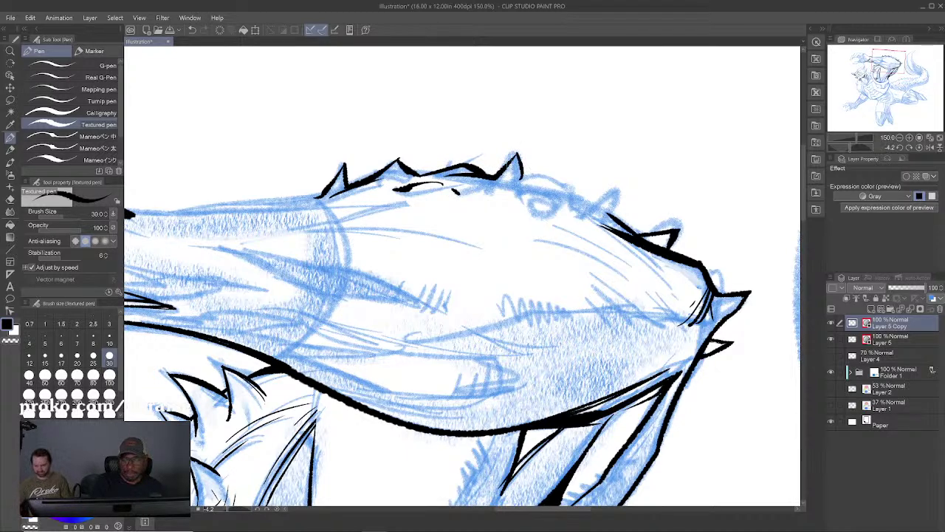
drag(456, 192, 488, 186)
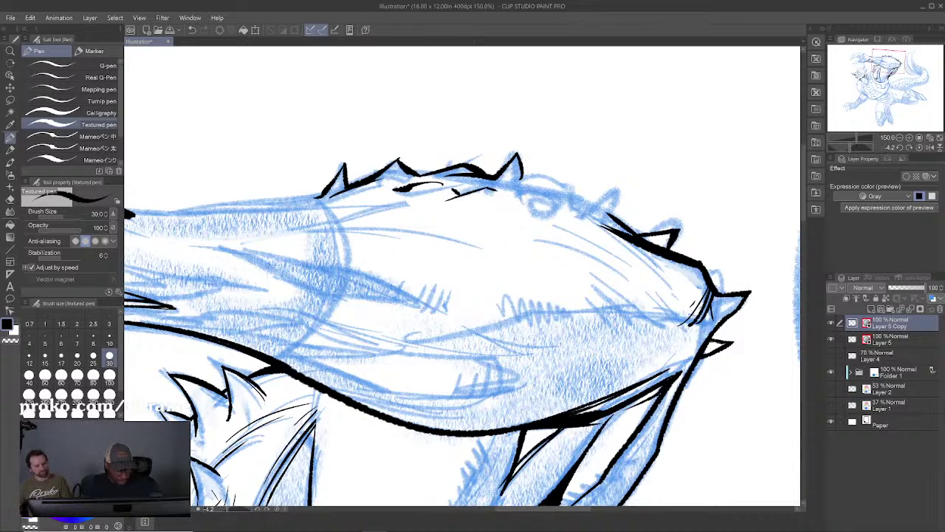
Step: Switch to CLIP STUDIO ASSETS, view the materials found for "mameo", and close the window
key(alt+Tab)
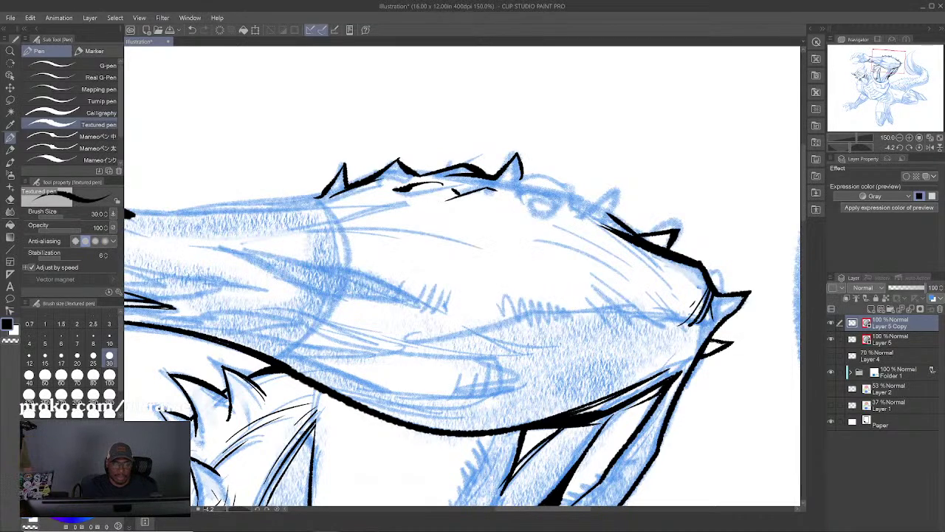
key(alt+Tab)
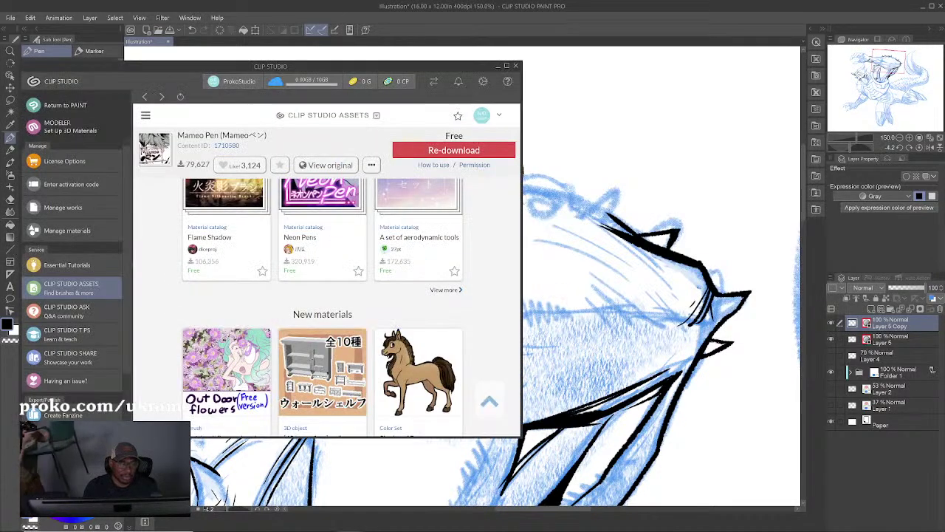
click(145, 96)
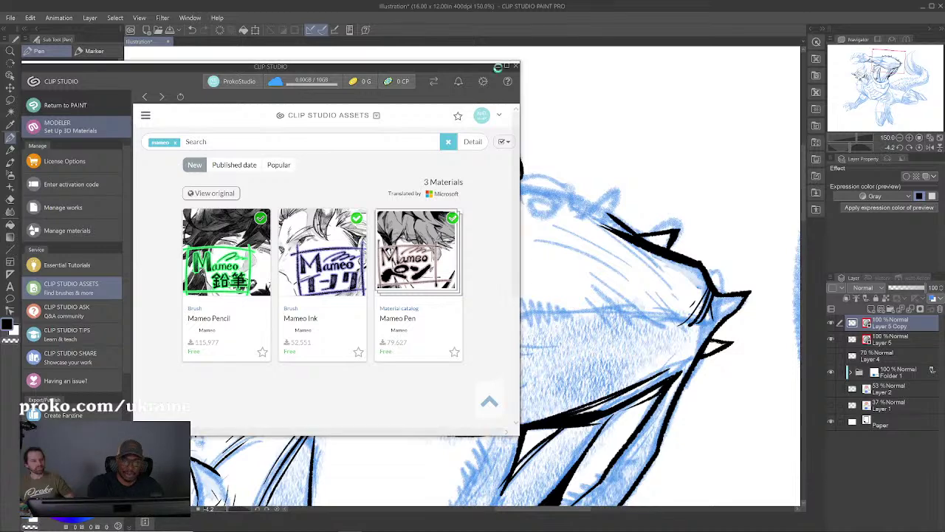
click(514, 67)
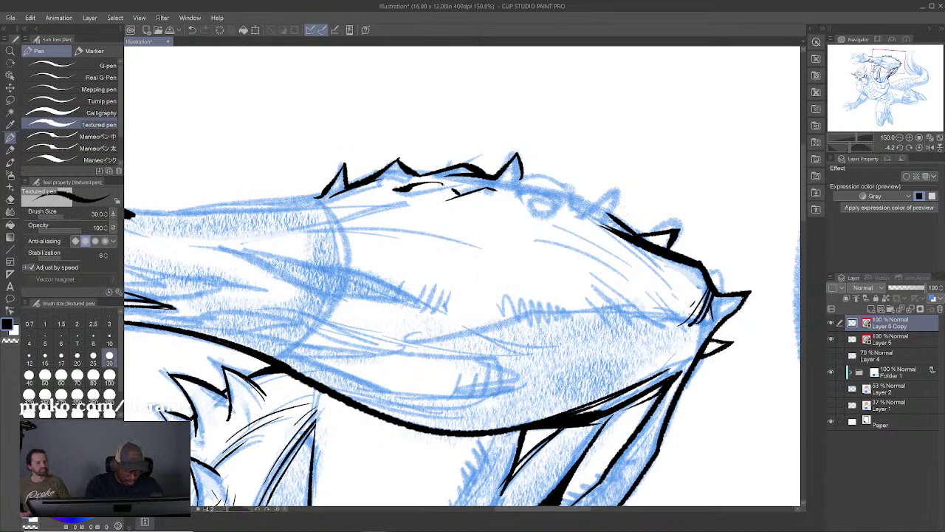
key(x)
key(x)
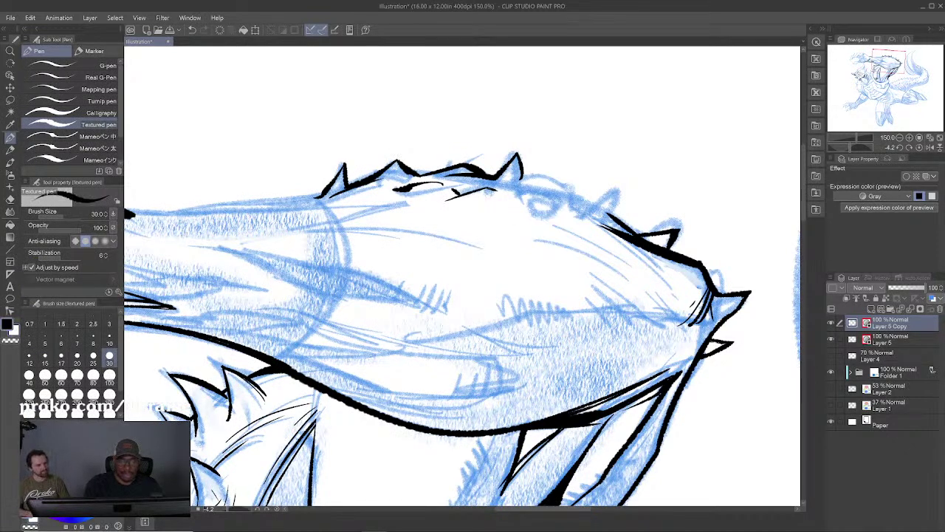
key(x)
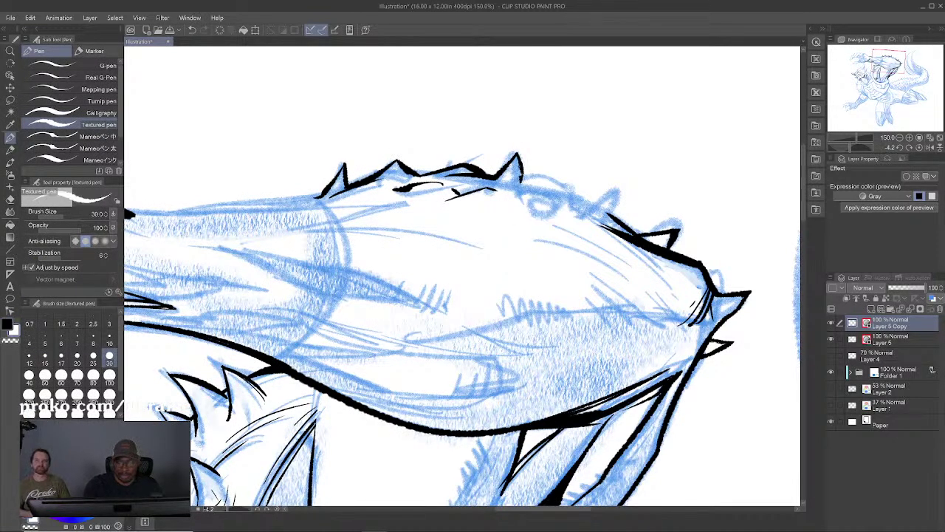
Step: Close the gap in the arm's spiked ridge with a contour and another spike, adding small crease marks beneath it
key(x)
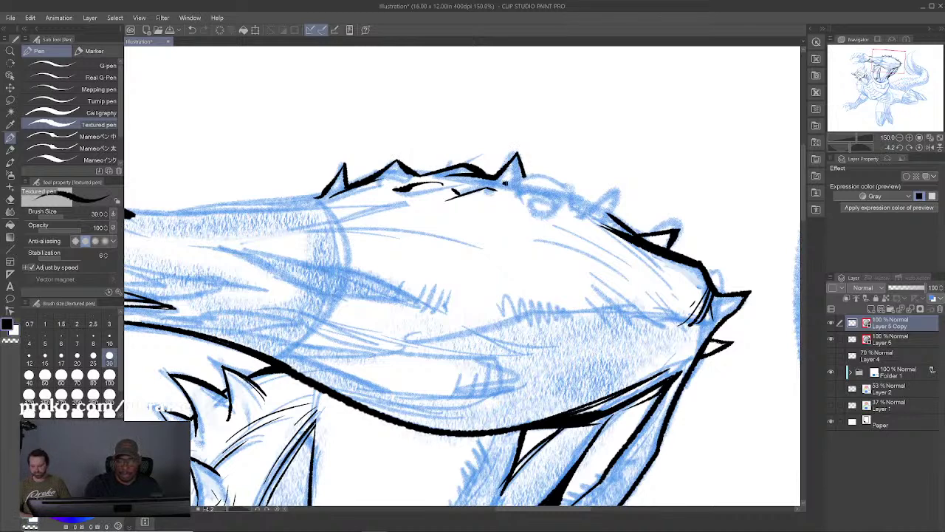
mouse_move(507, 182)
mouse_down()
mouse_move(555, 178)
mouse_move(578, 191)
mouse_move(516, 191)
mouse_move(595, 200)
mouse_move(625, 186)
mouse_move(614, 216)
mouse_up()
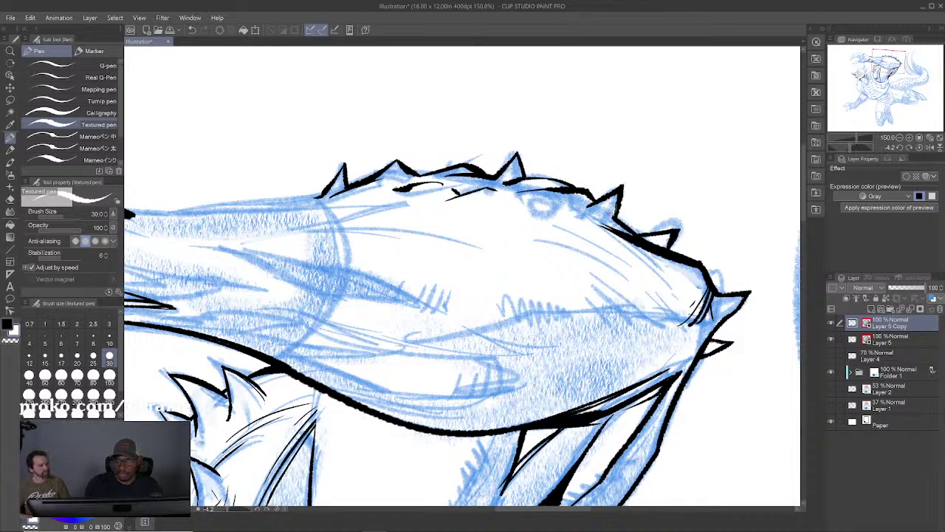
key(x)
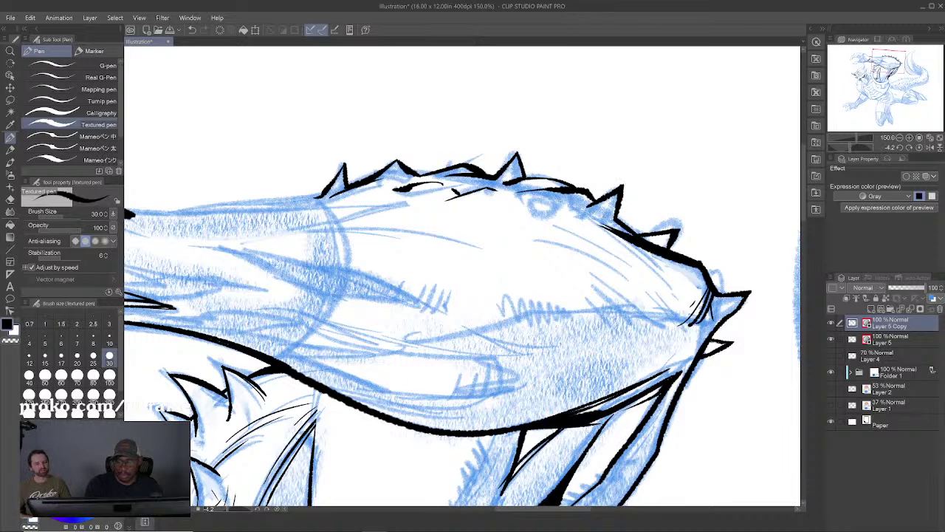
mouse_move(567, 198)
mouse_down()
mouse_move(527, 206)
mouse_move(527, 215)
mouse_move(502, 202)
mouse_move(478, 208)
mouse_move(487, 221)
mouse_up()
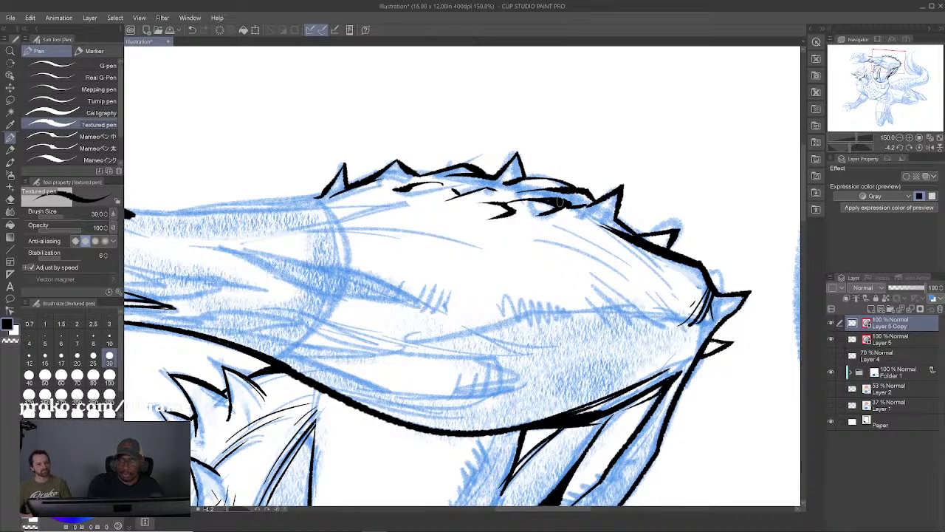
Step: Refine the dark crease marks under the ridge and add short hatching and thin crease lines below the new spike
key(x)
mouse_move(555, 206)
mouse_down()
mouse_move(537, 216)
mouse_move(544, 213)
mouse_up()
key(x)
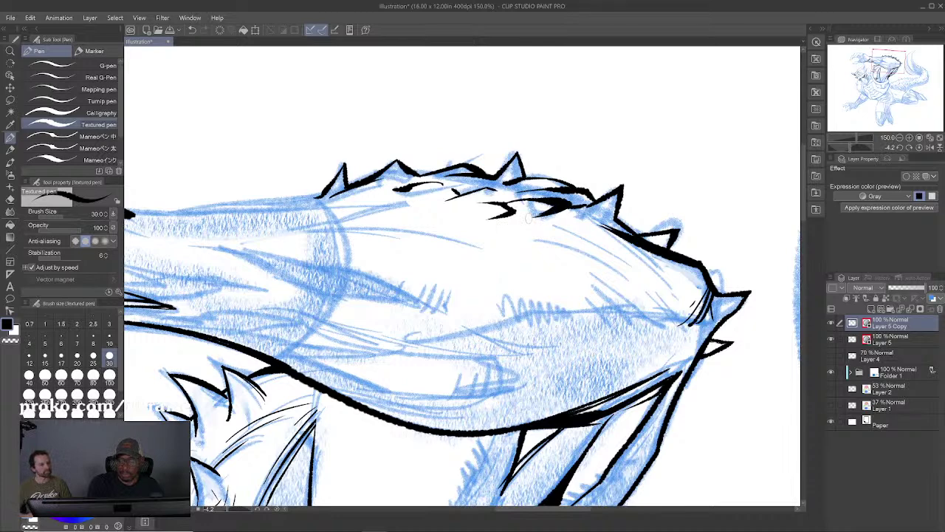
mouse_move(571, 205)
mouse_down()
mouse_move(619, 245)
mouse_move(617, 231)
mouse_up()
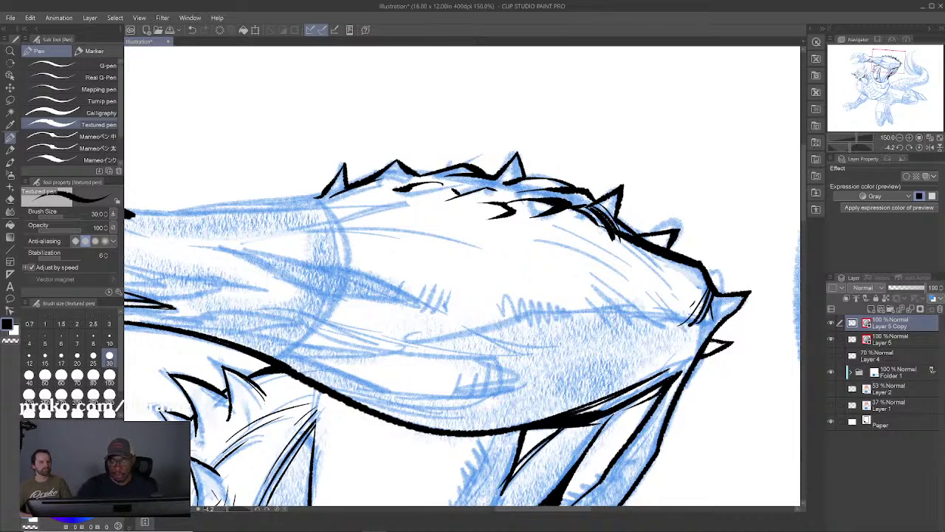
drag(658, 154, 667, 144)
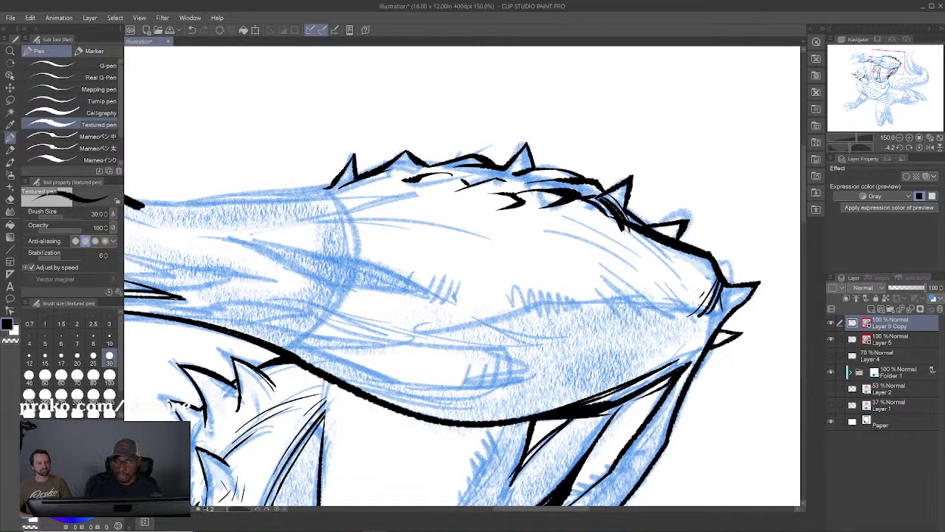
drag(630, 227, 544, 239)
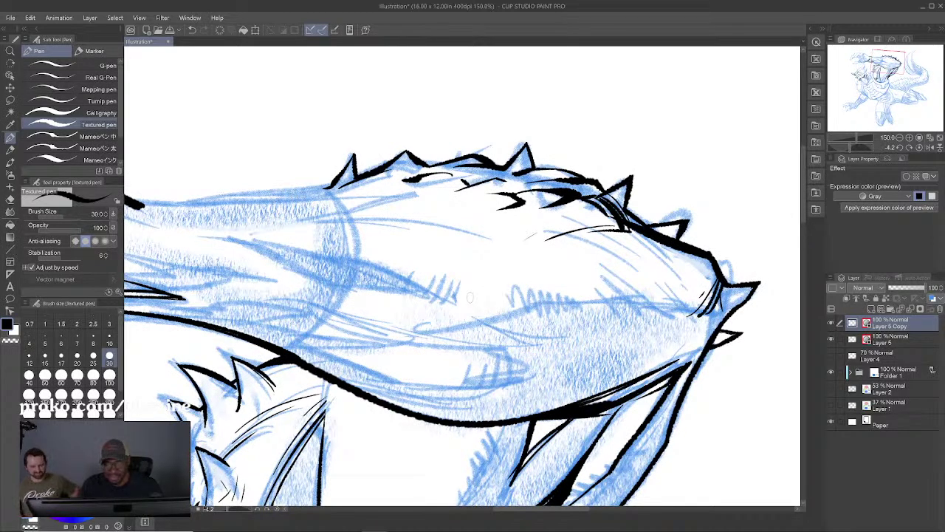
Step: Ink the forearm's upper contour between the ridge and the wrist, plus the curved band line across the forearm
mouse_move(310, 222)
mouse_down()
mouse_move(585, 254)
mouse_move(600, 234)
mouse_up()
drag(425, 215, 626, 198)
mouse_move(497, 214)
mouse_down()
mouse_move(437, 219)
mouse_move(587, 206)
mouse_move(531, 156)
mouse_move(484, 321)
mouse_move(406, 321)
mouse_up()
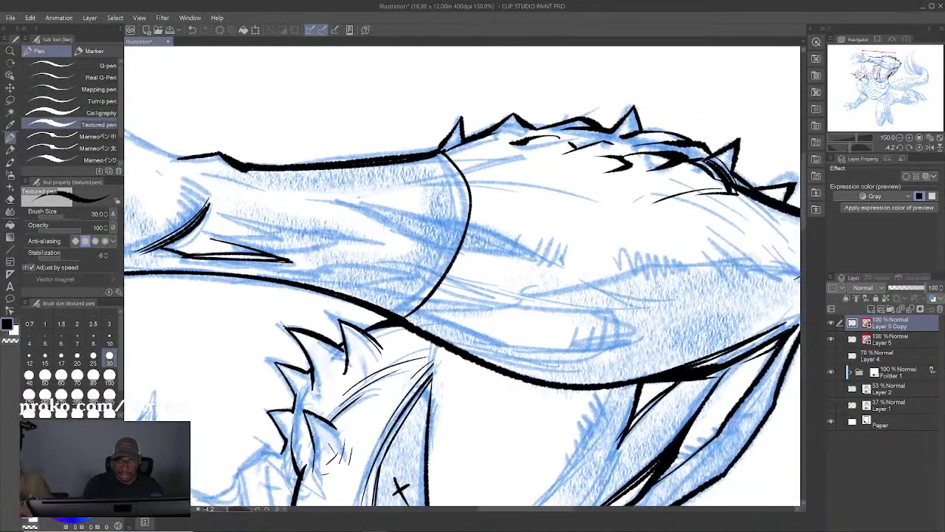
Step: Add thin tapered muscle lines running from the forearm band toward the area beneath the spiked ridge
drag(437, 192, 533, 158)
drag(483, 179, 603, 184)
drag(570, 190, 612, 204)
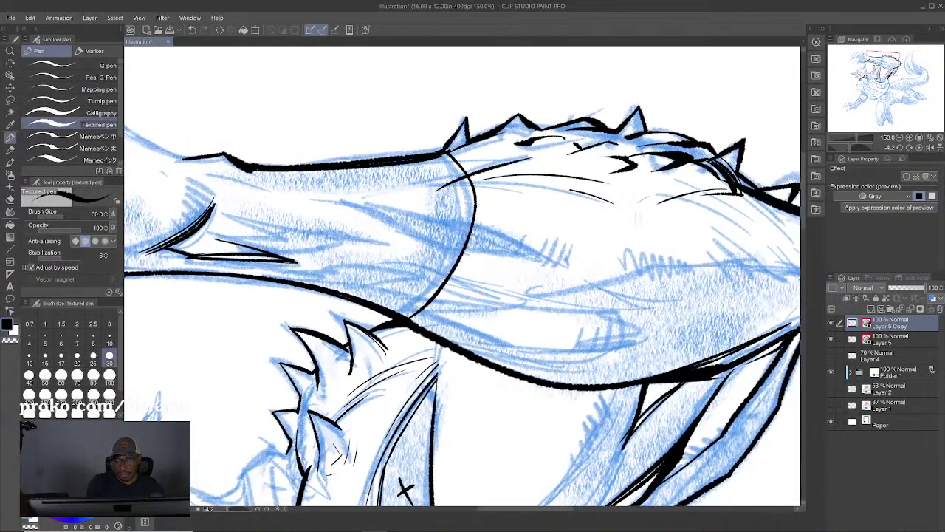
Step: Ink the long inner muscle line running from the elbow down to the curved forearm band
mouse_move(629, 254)
mouse_down()
mouse_move(574, 241)
mouse_move(594, 334)
mouse_move(523, 406)
mouse_move(459, 420)
mouse_move(493, 390)
mouse_move(507, 352)
mouse_move(493, 297)
mouse_move(447, 330)
mouse_up()
key(r)
key(p)
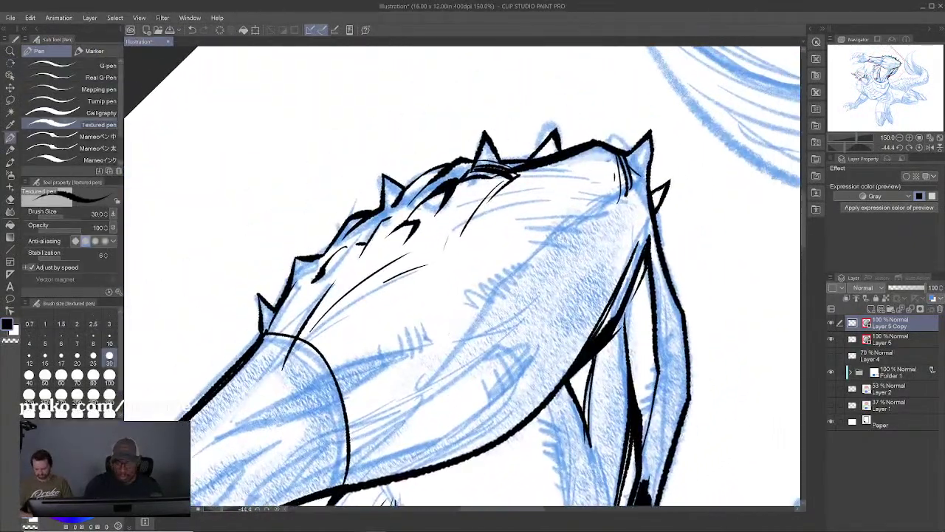
mouse_move(633, 188)
mouse_down()
mouse_move(486, 302)
mouse_move(424, 393)
mouse_move(510, 264)
mouse_move(429, 321)
mouse_up()
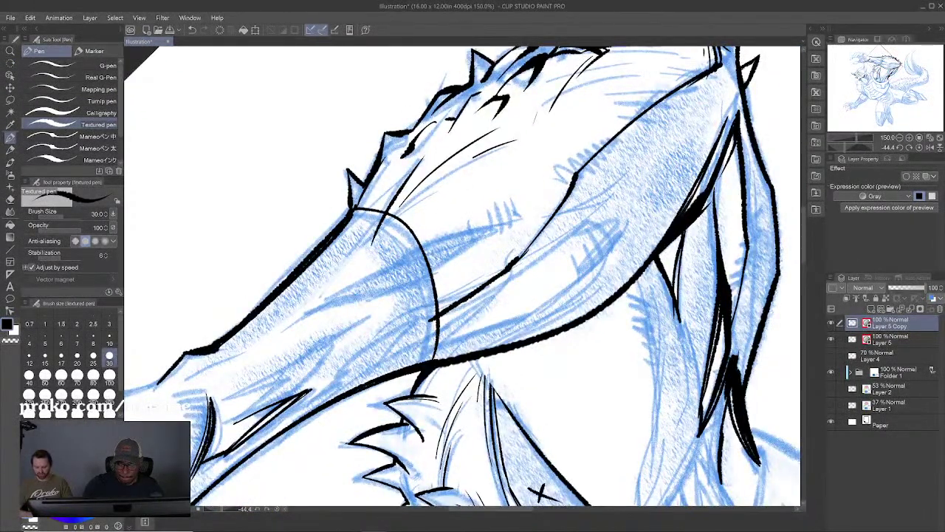
Step: Try a wedge of tapered hatching strokes where the inner muscle line meets the forearm band
drag(483, 291, 428, 333)
mouse_move(508, 272)
mouse_down()
mouse_move(440, 333)
mouse_move(460, 322)
mouse_up()
drag(473, 309, 437, 341)
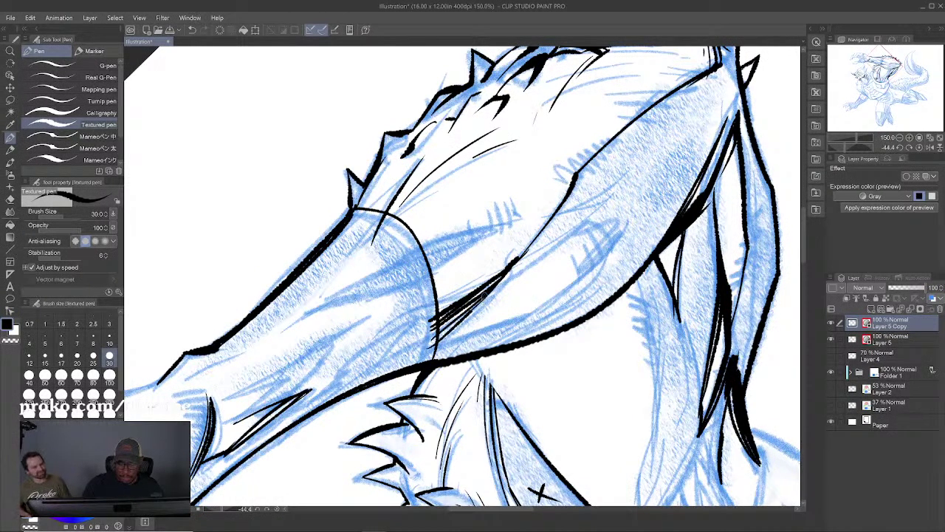
drag(508, 270, 435, 342)
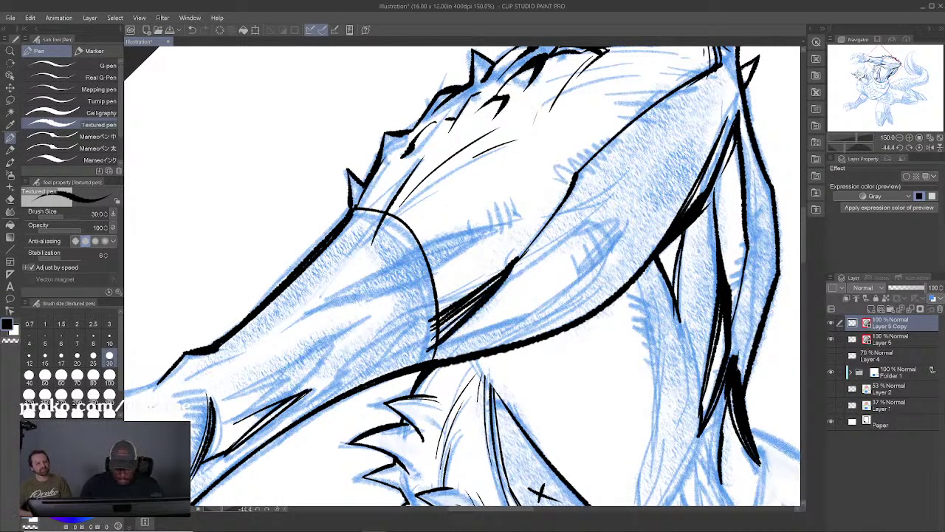
Step: Undo the hatching strokes at the end of the inner muscle line beside the forearm band
scroll(610, 238, down, 2)
scroll(606, 221, up, 3)
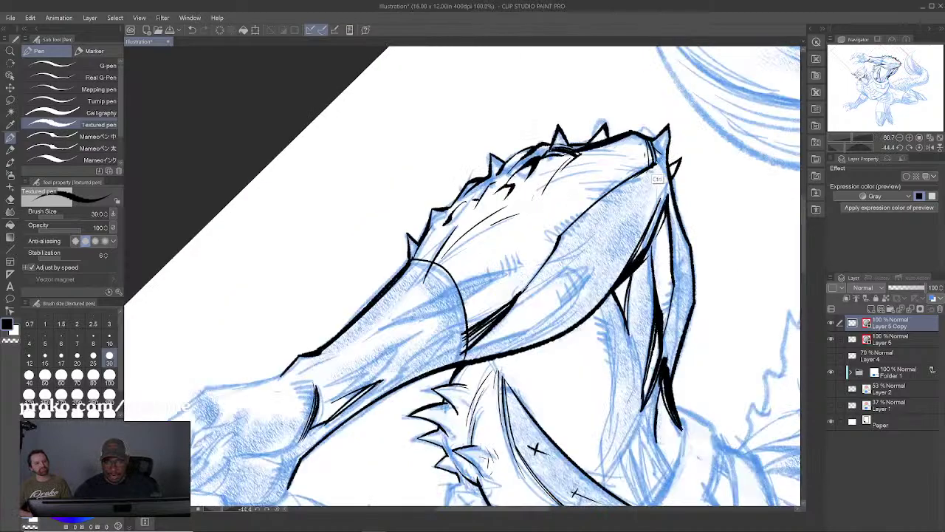
key(ctrl+z)
key(ctrl+z)
key(ctrl+z)
key(ctrl+z)
key(ctrl+z)
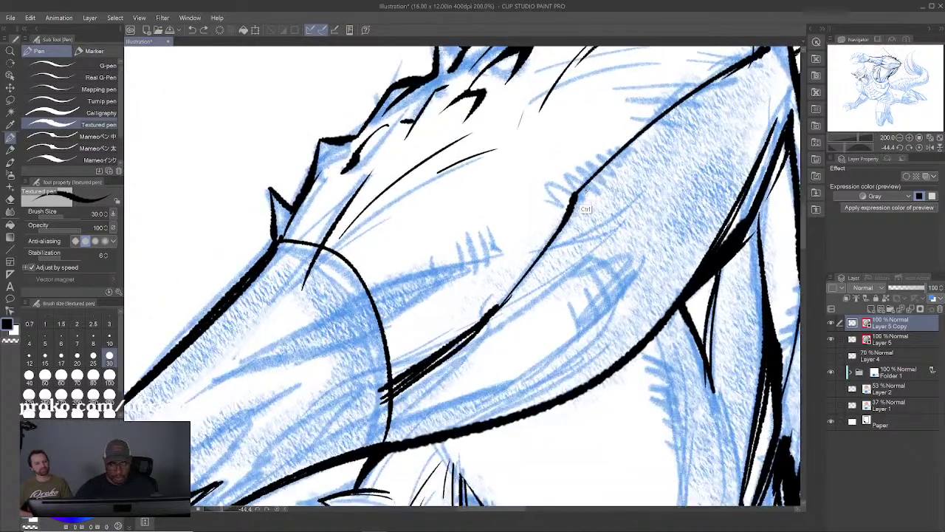
Step: Hide the ink layers and the sketch folder, and add a new blank layer on top for practice strokes
scroll(566, 225, down, 2)
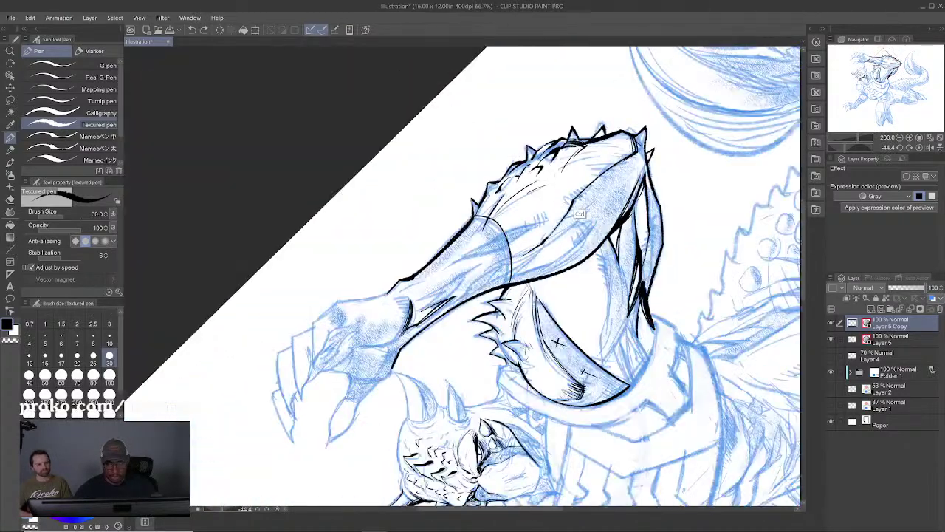
scroll(566, 225, down, 2)
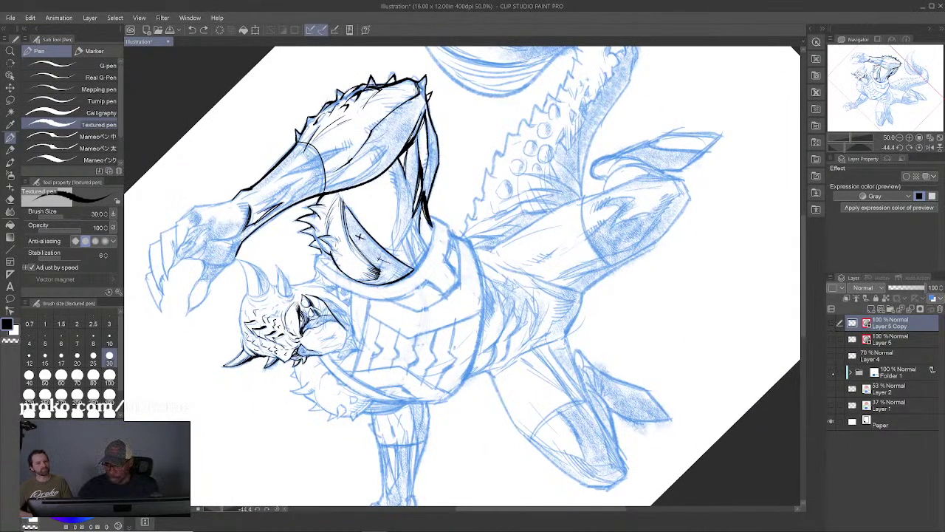
drag(833, 374, 840, 385)
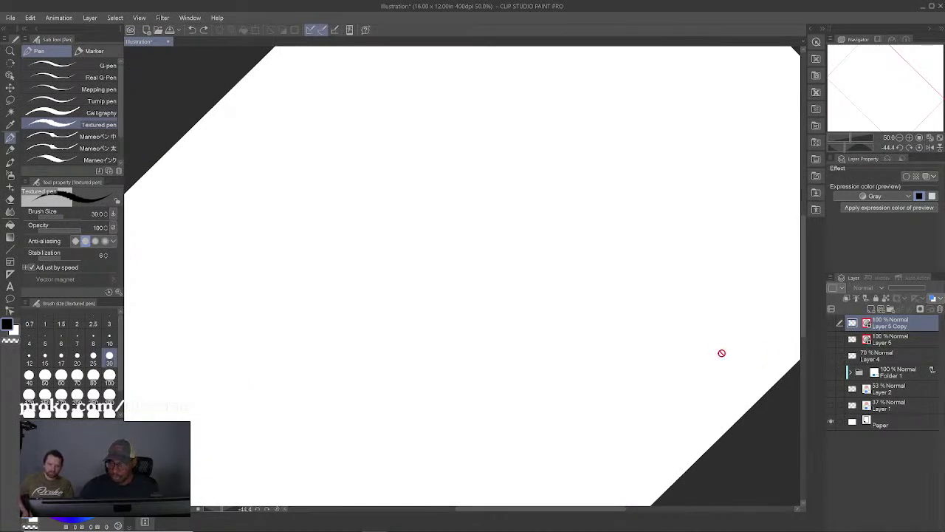
key(ctrl+shift+n)
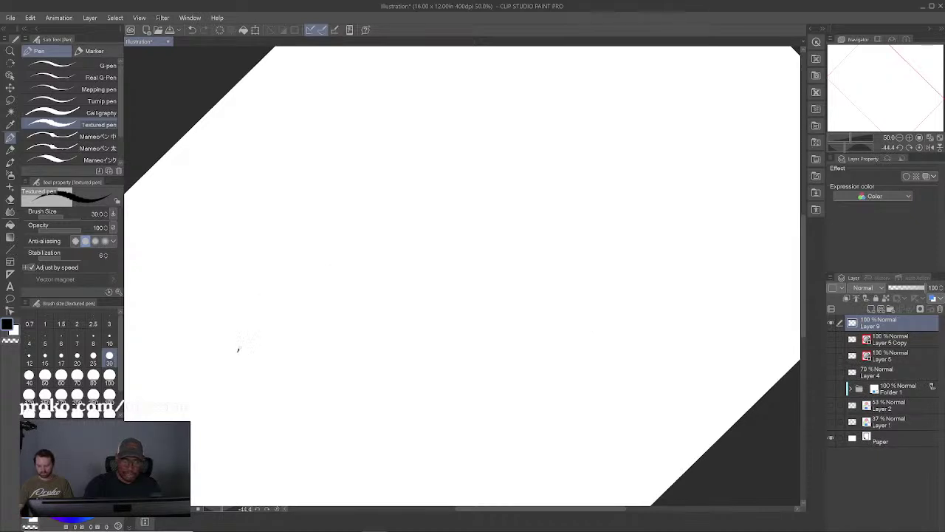
Step: Draw a rising arc with repeated strokes and a steep, nearly vertical line crossing it on the blank layer
mouse_move(237, 350)
mouse_down()
mouse_move(405, 203)
mouse_move(575, 144)
mouse_up()
mouse_move(224, 375)
mouse_down()
mouse_move(503, 156)
mouse_move(612, 128)
mouse_move(260, 343)
mouse_move(537, 142)
mouse_up()
drag(454, 81, 415, 412)
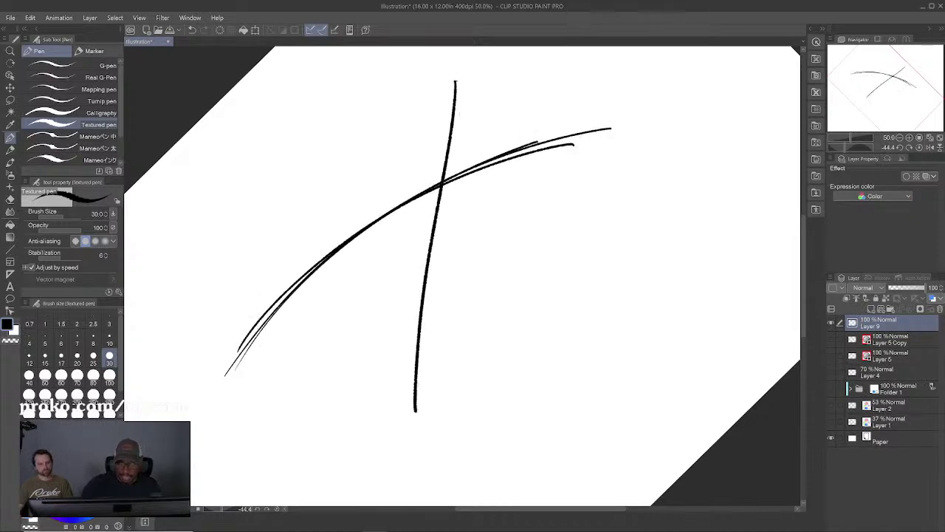
drag(442, 186, 405, 443)
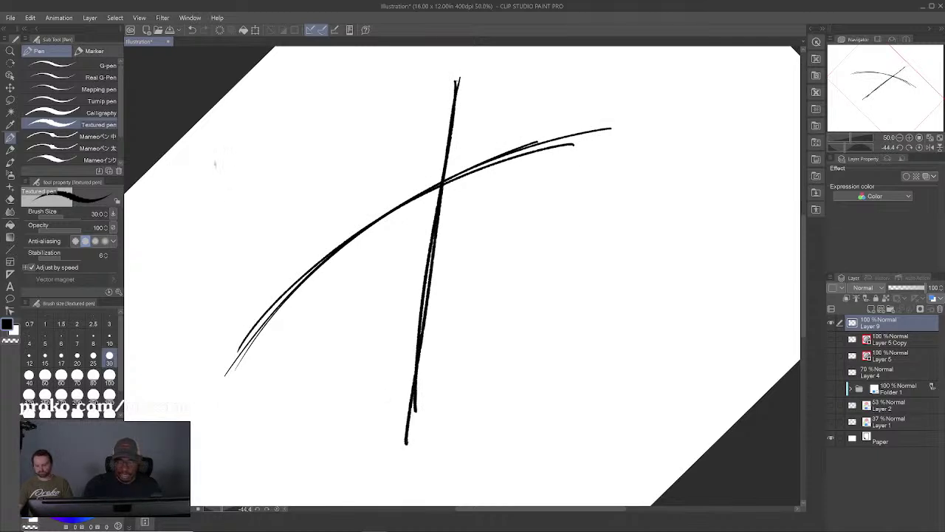
Step: Add a descending diagonal across the arc, reinforce the arc, and give it arrowheads at both ends
drag(215, 163, 626, 391)
drag(217, 164, 608, 389)
mouse_move(235, 391)
mouse_down()
mouse_move(284, 317)
mouse_move(203, 402)
mouse_up()
mouse_move(633, 136)
mouse_down()
mouse_move(535, 171)
mouse_move(467, 210)
mouse_up()
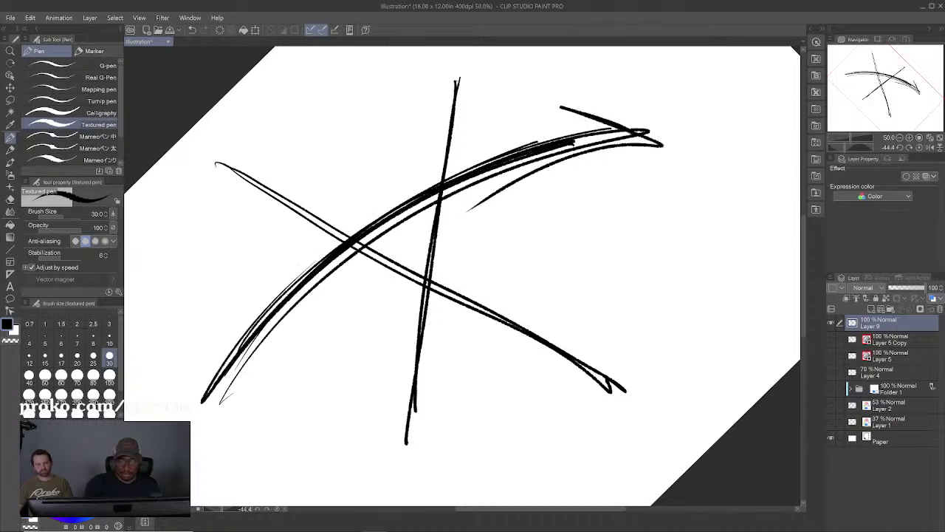
drag(216, 329, 206, 419)
drag(255, 367, 223, 399)
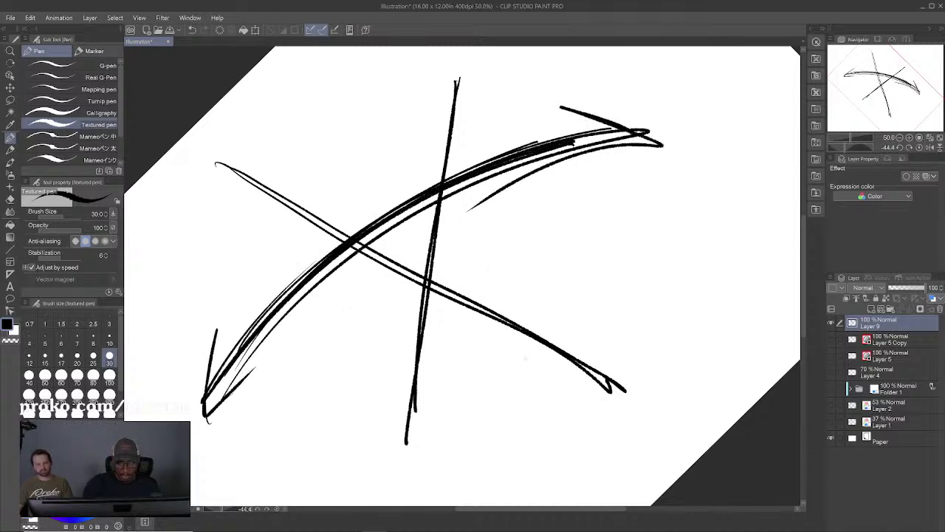
Step: Rotate the canvas so the plain diagonal rises comfortably, retrace it, and add arrowheads at both ends
key(r)
drag(556, 358, 559, 182)
key(space)
drag(532, 298, 527, 239)
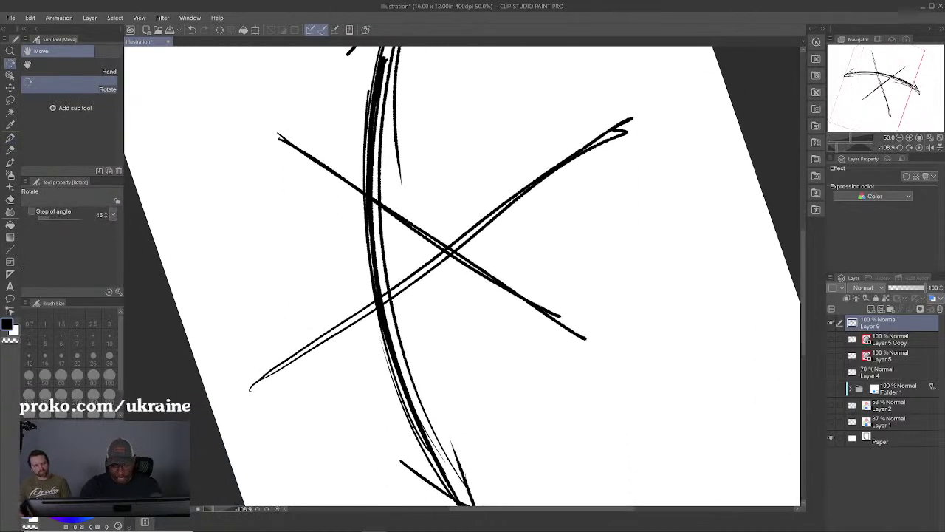
key(p)
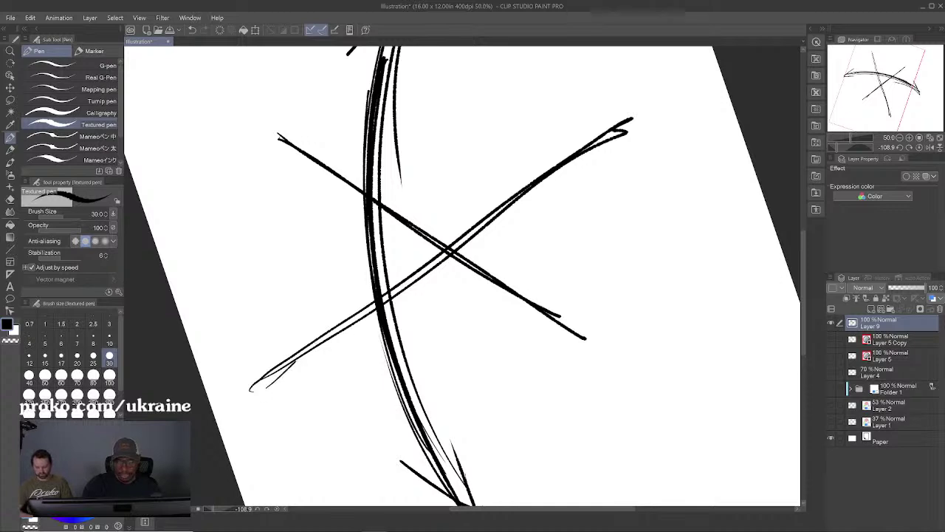
mouse_move(295, 362)
mouse_down()
mouse_move(254, 397)
mouse_move(641, 151)
mouse_up()
mouse_move(564, 125)
mouse_down()
mouse_move(619, 137)
mouse_move(588, 201)
mouse_up()
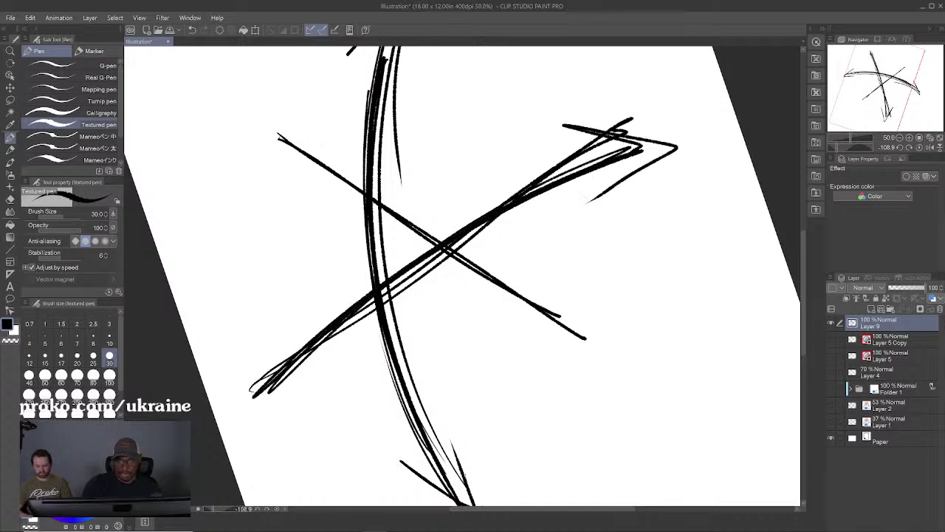
drag(245, 414, 282, 316)
drag(255, 404, 334, 356)
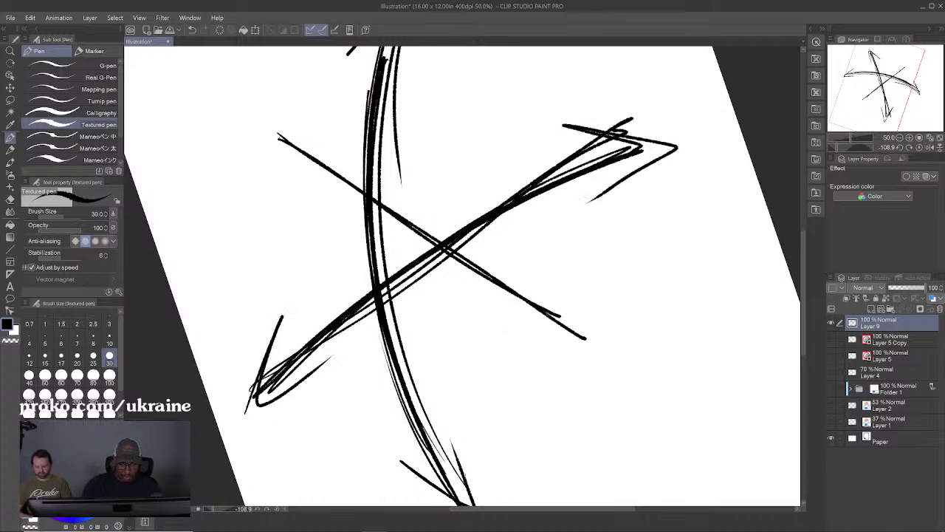
Step: Rotate the canvas further, retrace the remaining line as a double-headed arrow, and draw another rising stroke below it
key(r)
drag(625, 320, 587, 203)
key(p)
mouse_move(279, 339)
mouse_down()
mouse_move(605, 169)
mouse_move(246, 373)
mouse_up()
drag(246, 373, 648, 157)
mouse_move(573, 140)
mouse_down()
mouse_move(642, 157)
mouse_move(570, 229)
mouse_up()
drag(259, 319, 299, 373)
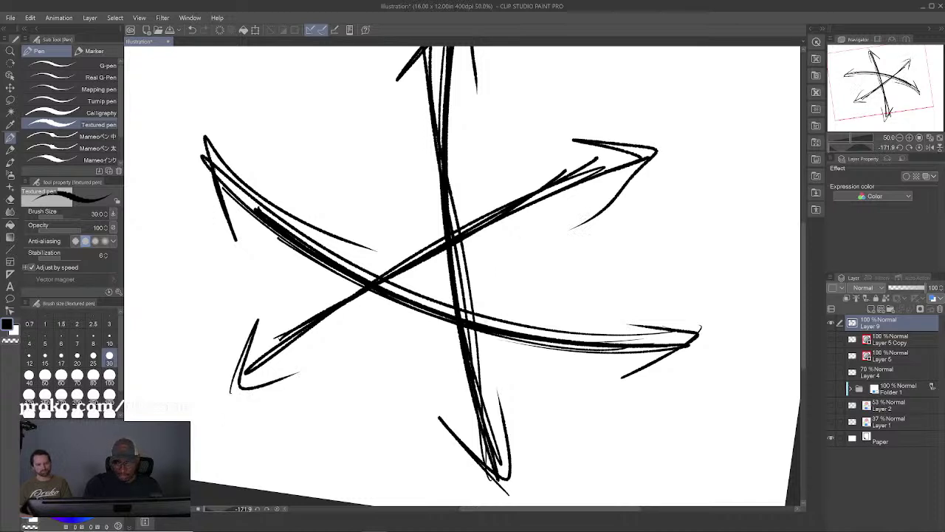
mouse_move(269, 427)
mouse_down()
mouse_move(652, 226)
mouse_move(341, 371)
mouse_up()
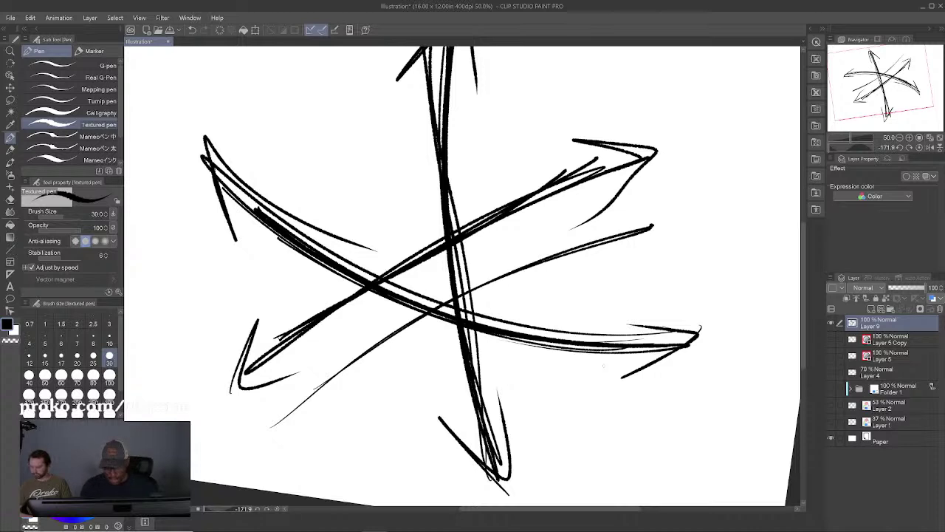
Step: Clear the practice strokes, delete their layer, and show the ink layers and sketch folder again
key(Delete)
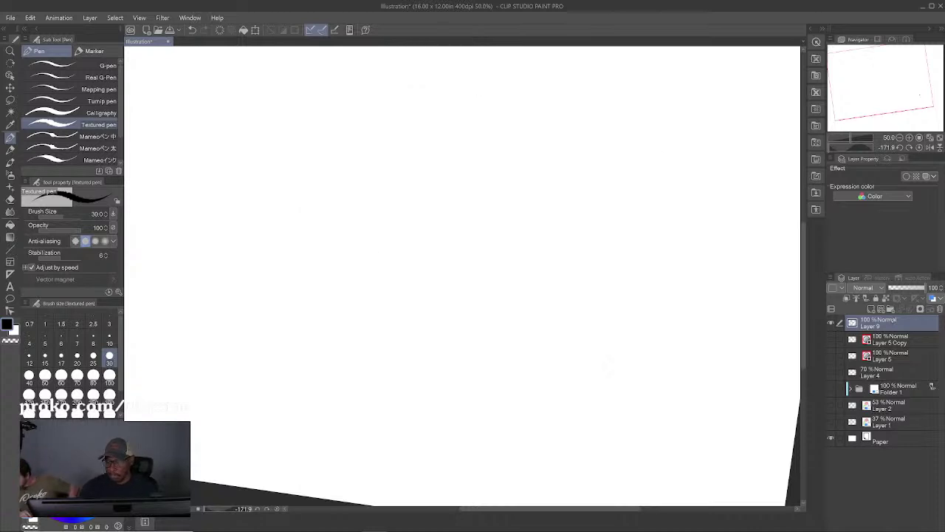
drag(926, 321, 939, 311)
click(939, 311)
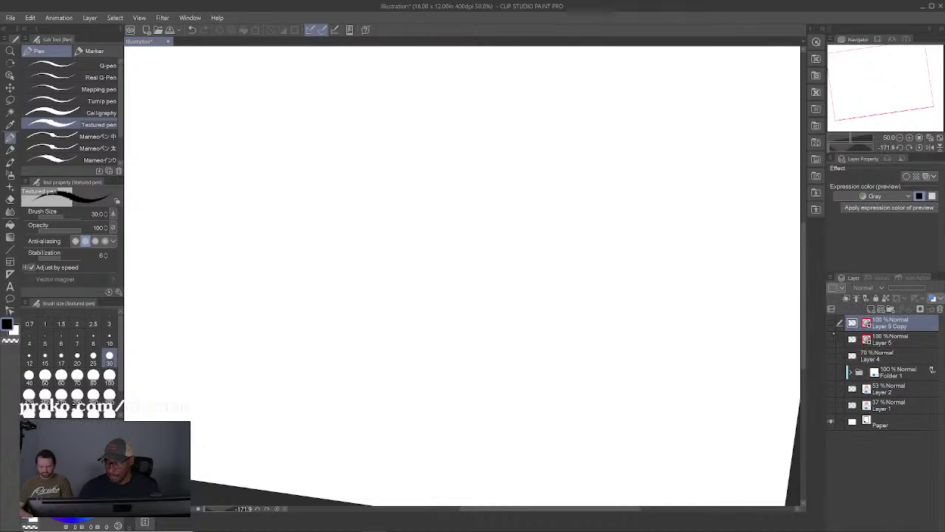
click(832, 372)
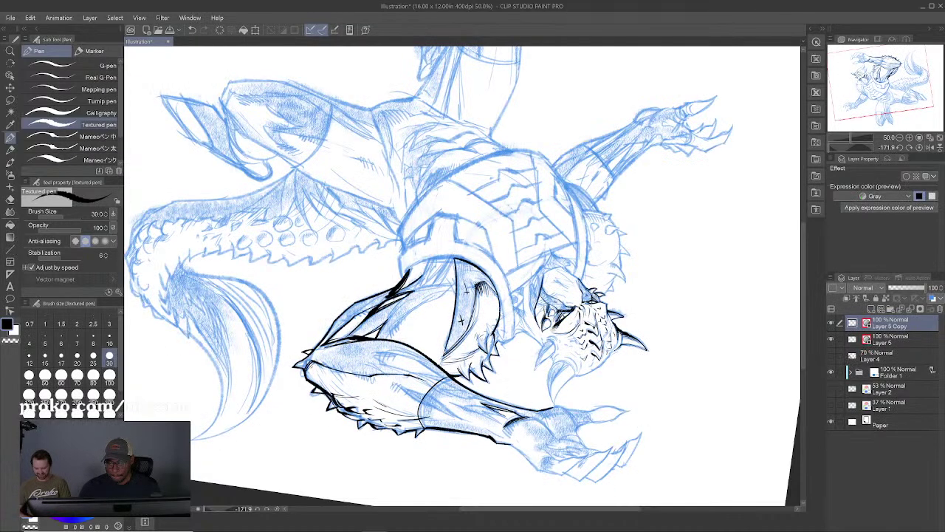
drag(680, 379, 720, 355)
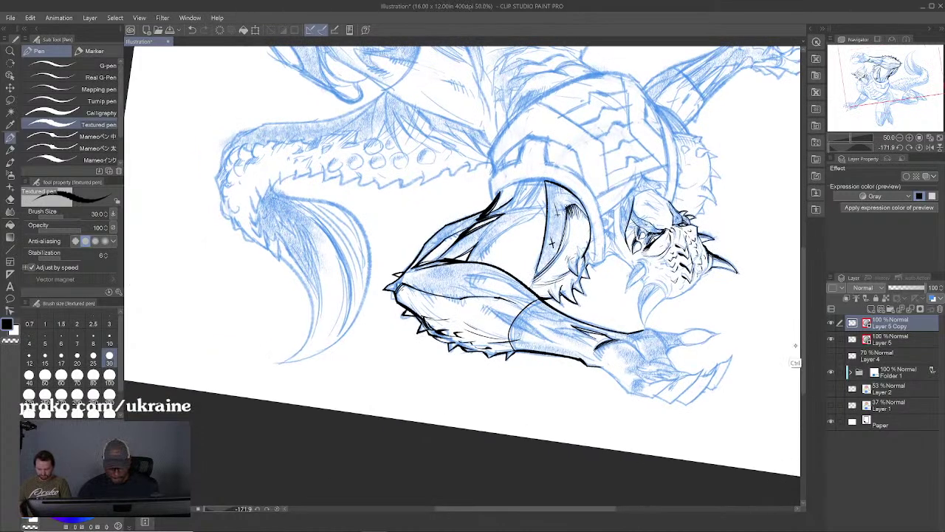
scroll(644, 362, up, 2)
drag(428, 257, 661, 249)
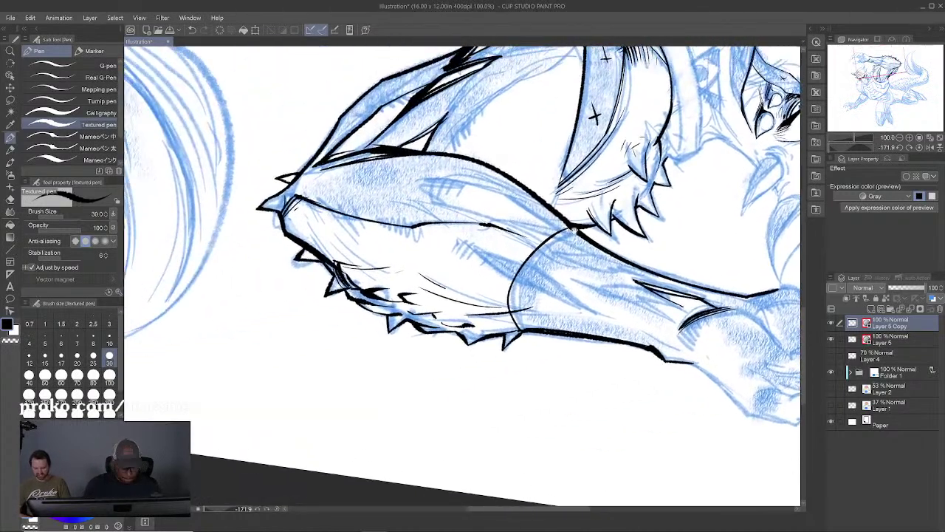
Step: Ink the forearm's upper inner muscle line with long curved strokes, extending it to the cross-contour arc near the wrist
key(r)
mouse_move(620, 292)
mouse_down()
mouse_move(548, 256)
mouse_move(557, 281)
mouse_move(629, 254)
mouse_up()
key(p)
scroll(552, 249, up, 1)
mouse_move(483, 239)
mouse_down()
mouse_move(379, 374)
mouse_move(510, 219)
mouse_up()
drag(371, 375, 512, 214)
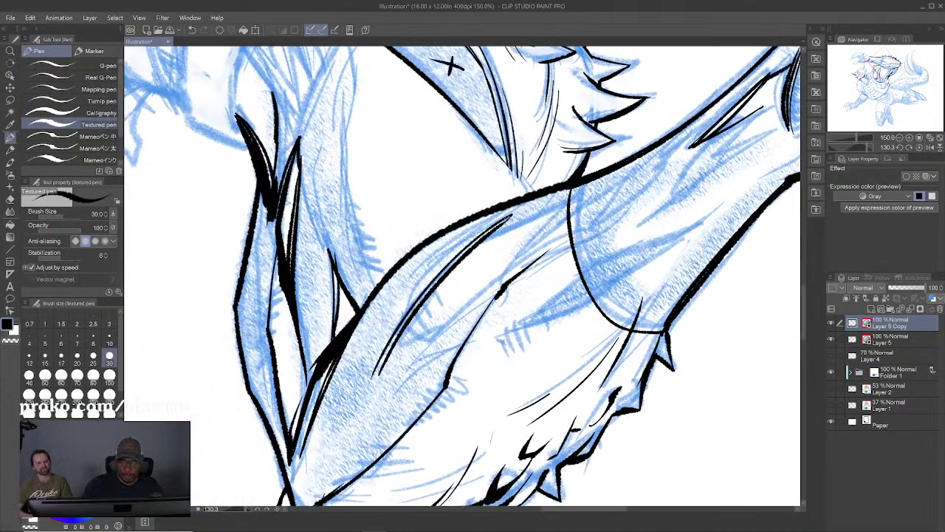
mouse_move(480, 244)
mouse_down()
mouse_move(567, 201)
mouse_move(548, 209)
mouse_up()
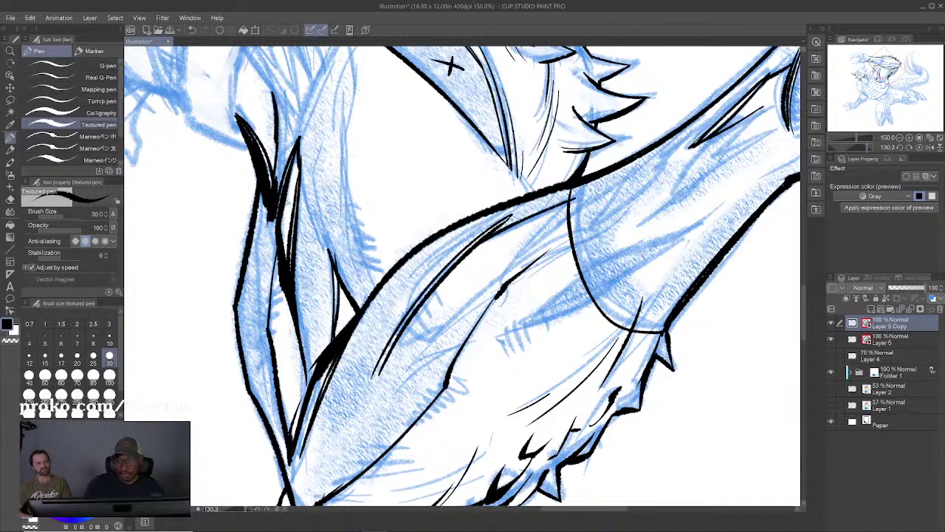
Step: Add thin curved strokes just inside the forearm's upper outline, building up its line weight from the elbow toward the cross-contour arc
key(x)
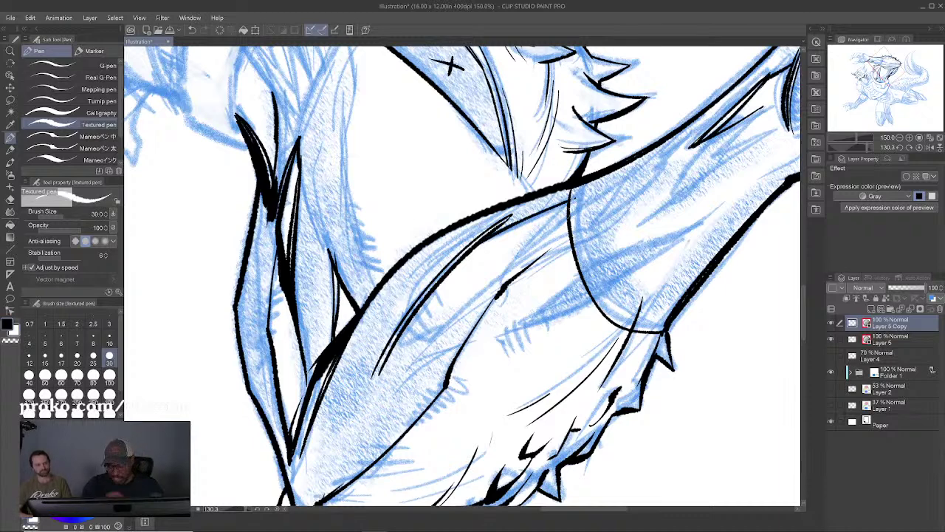
drag(473, 281, 533, 245)
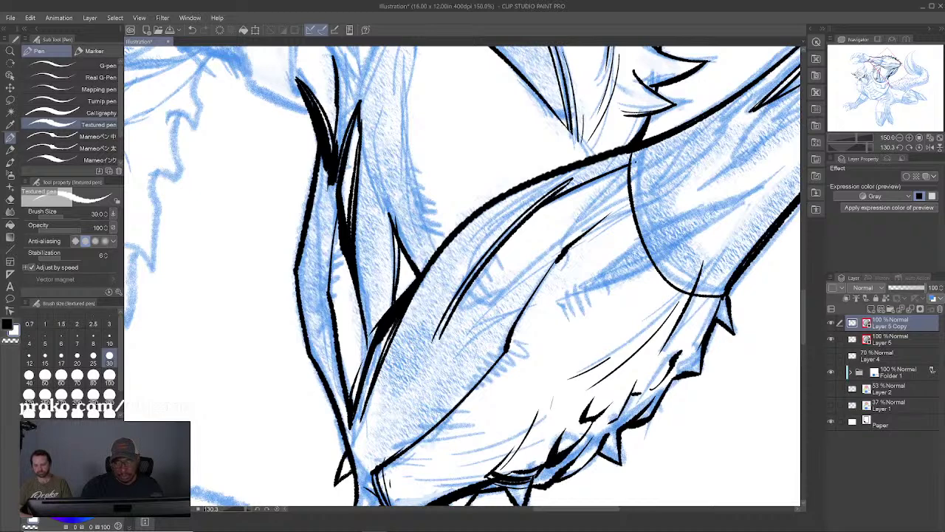
key(x)
mouse_move(362, 417)
mouse_down()
mouse_move(496, 218)
mouse_move(573, 173)
mouse_up()
drag(397, 331, 559, 176)
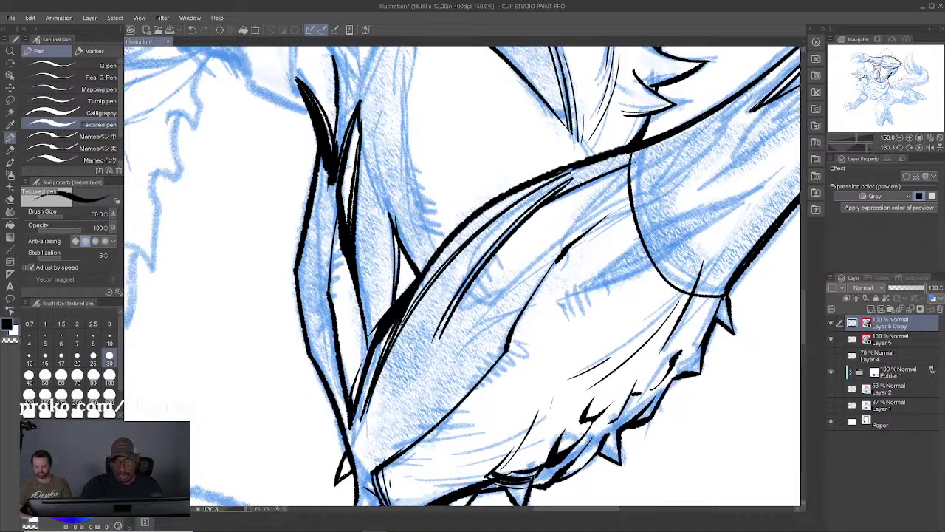
drag(406, 309, 550, 177)
drag(452, 238, 589, 163)
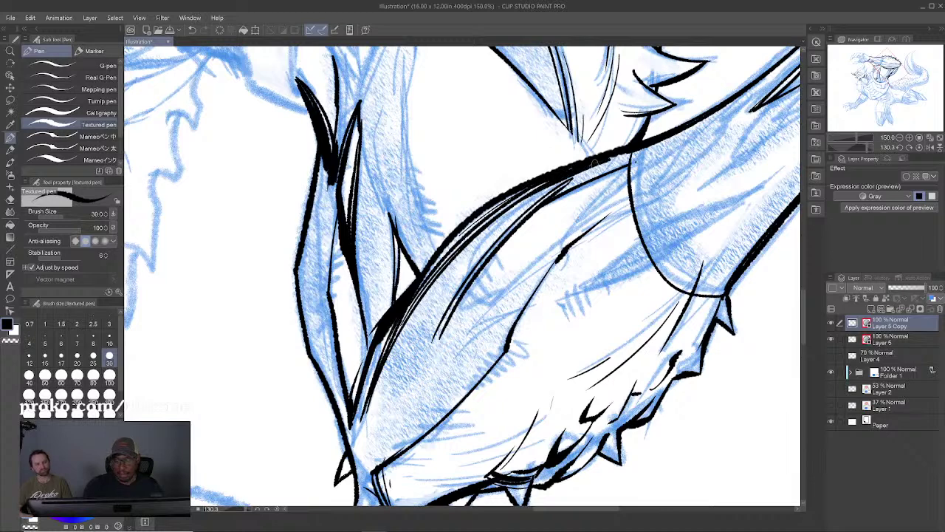
Step: Thicken the lower half of the upper inner muscle line in black and extend its end slightly toward the elbow
key(x)
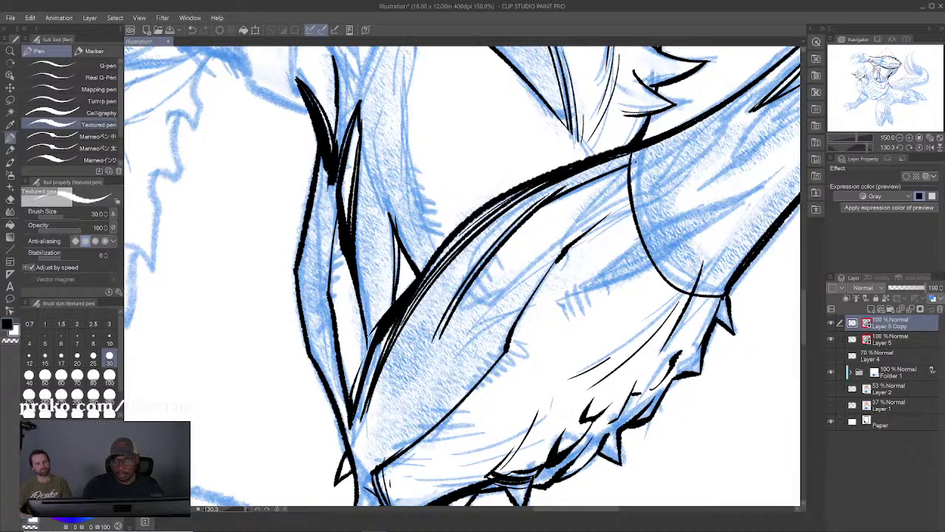
key(c)
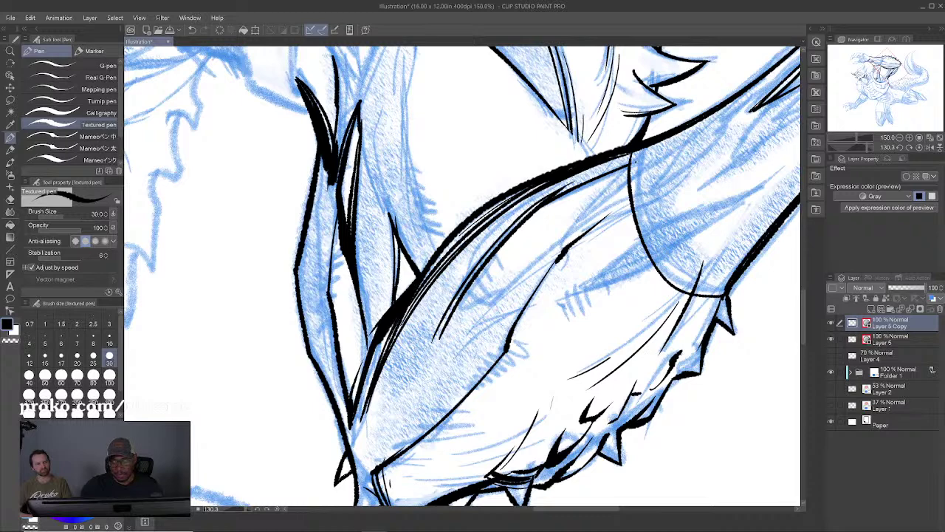
drag(469, 279, 432, 353)
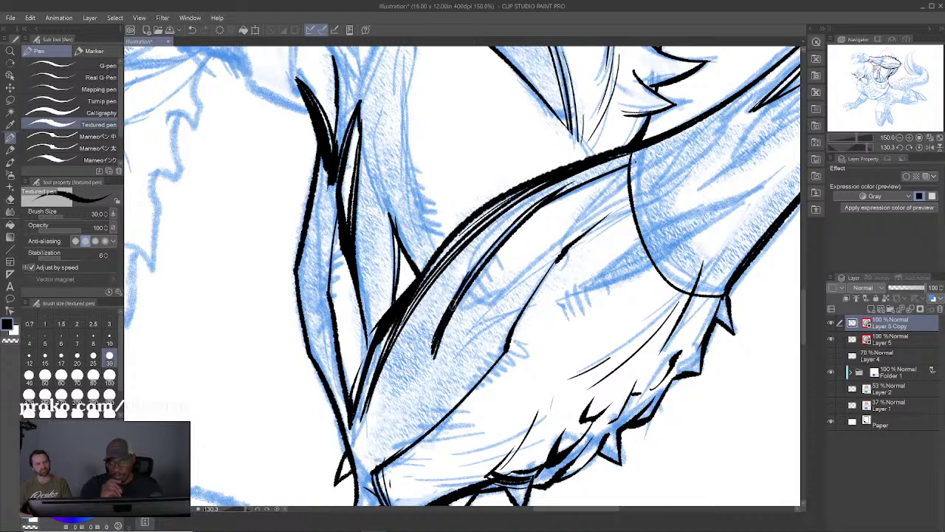
drag(453, 305, 487, 253)
drag(441, 327, 436, 352)
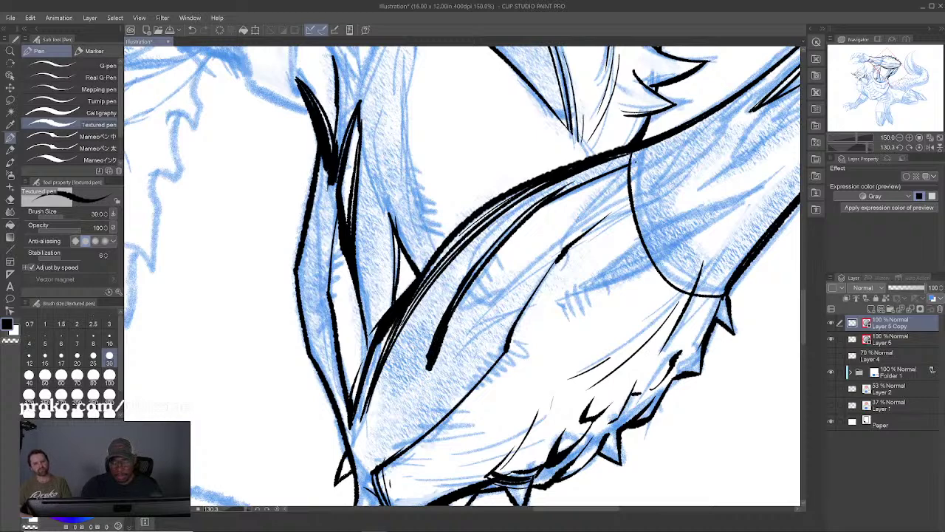